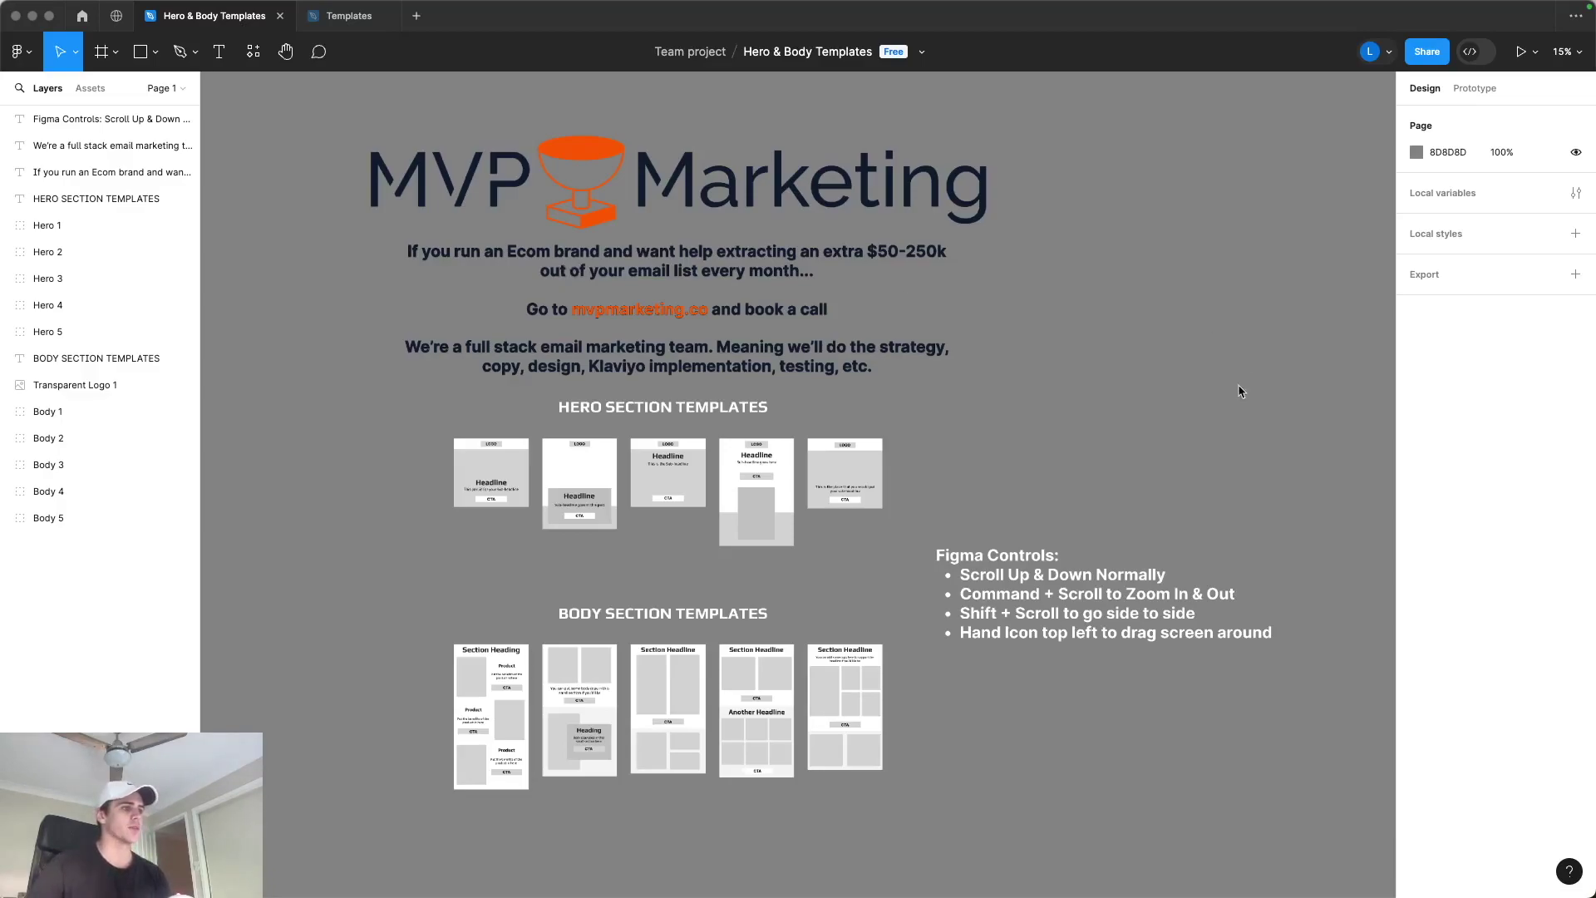
Step: Move around the Hero & Body Templates canvas, trying vertical scrolling, zooming out and in, and panning with the Hand tool
{"action": "scroll", "coordinate": [1097, 399], "scroll_direction": "down", "scroll_amount": 3}
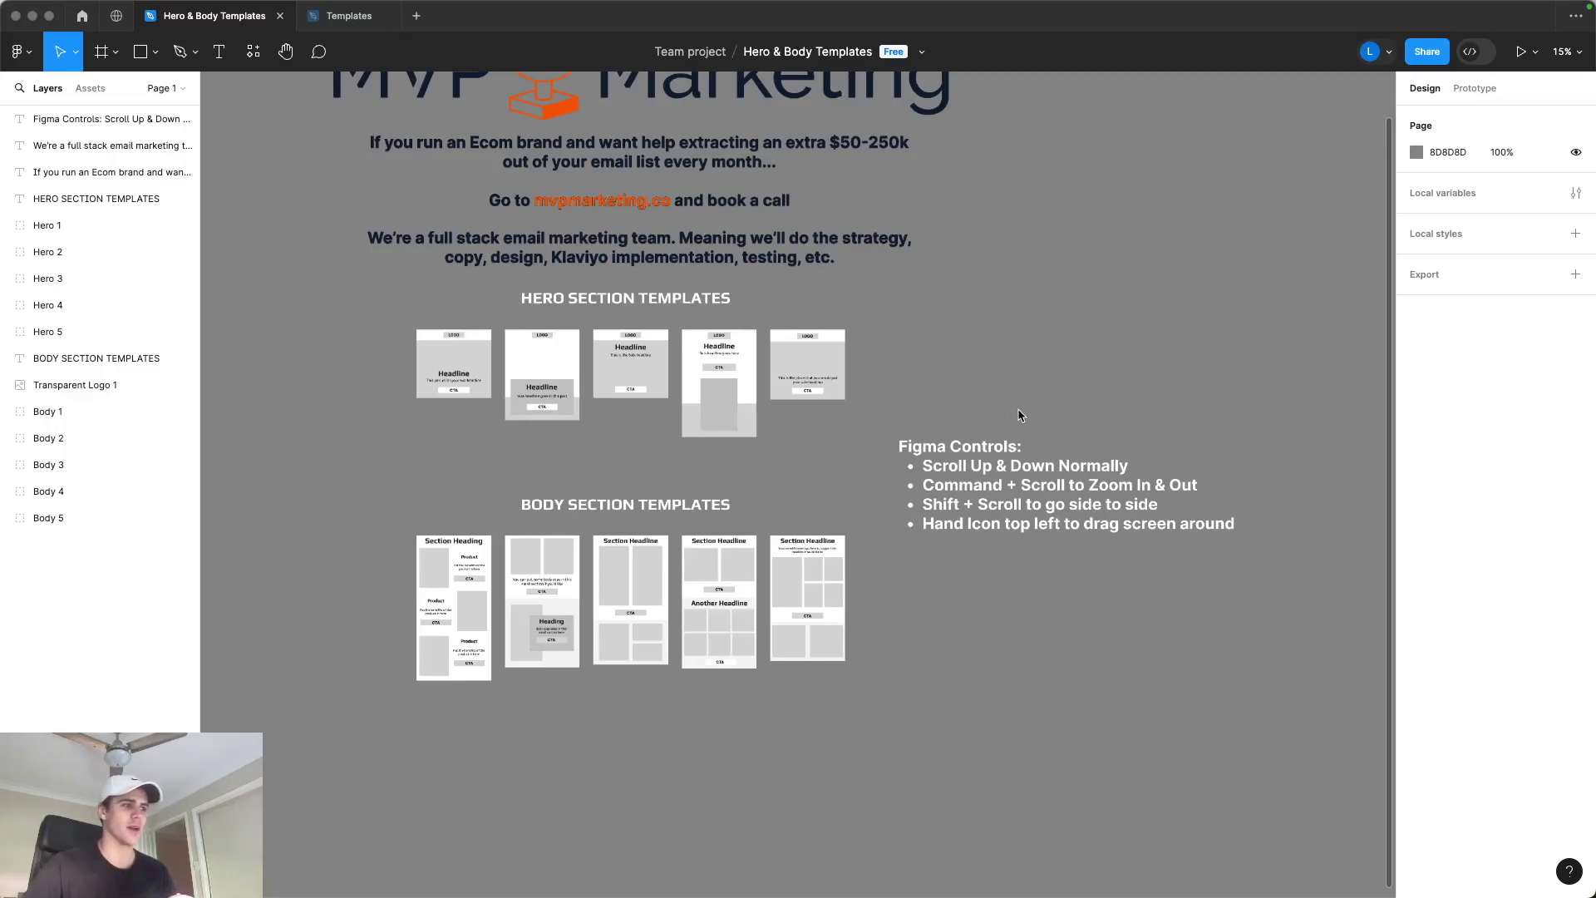
{"action": "scroll", "coordinate": [1020, 416], "scroll_direction": "down", "scroll_amount": 2}
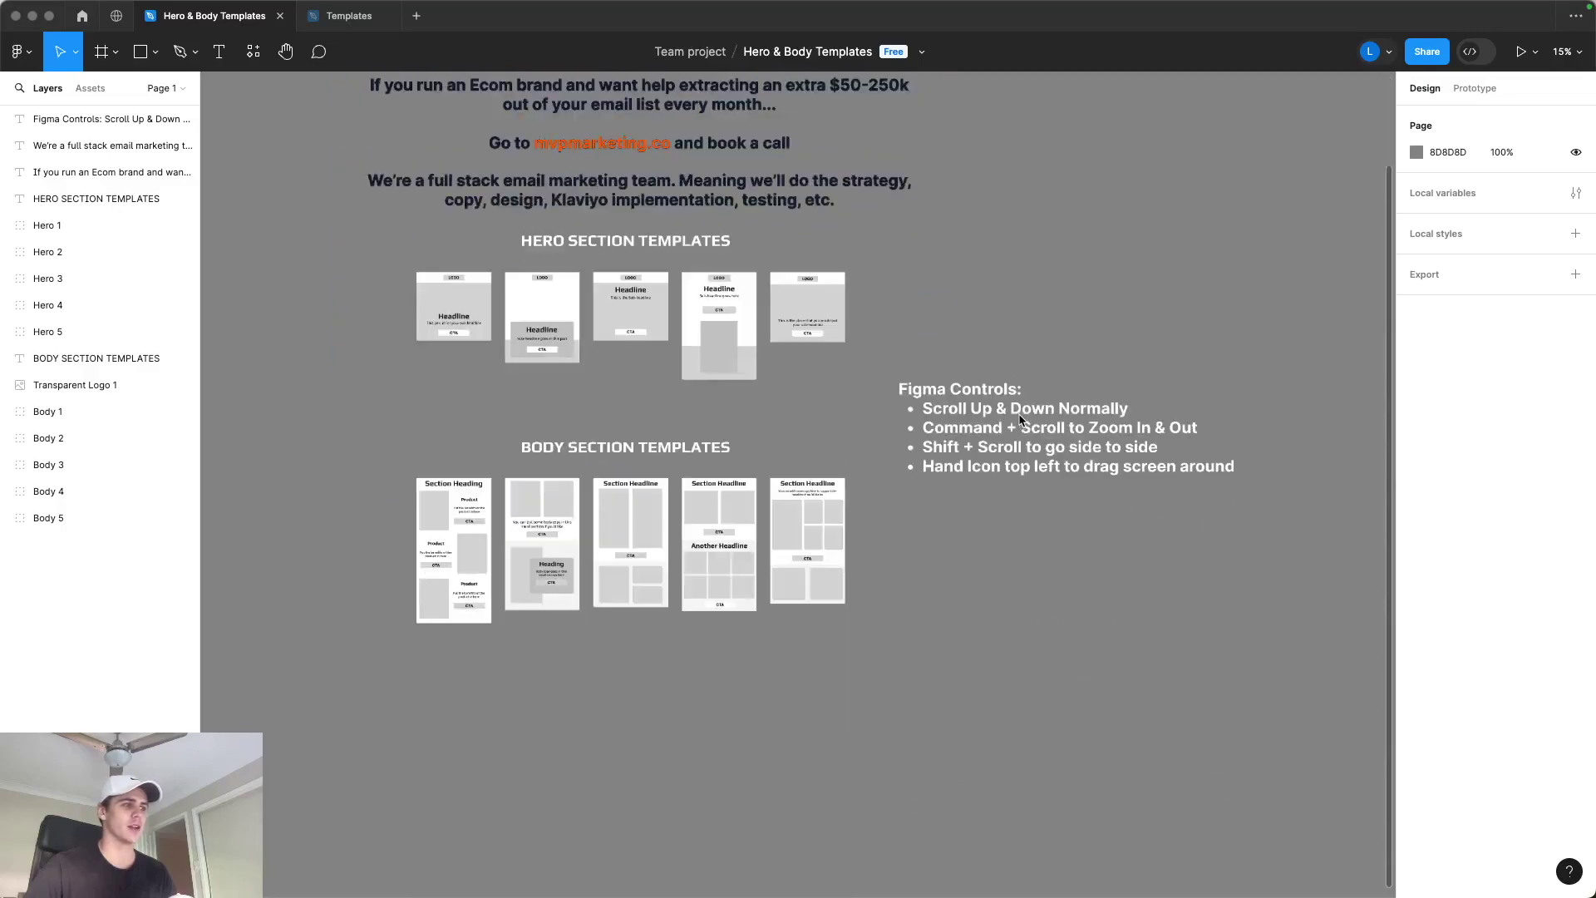
{"action": "scroll", "coordinate": [1017, 415], "scroll_direction": "up", "scroll_amount": 5}
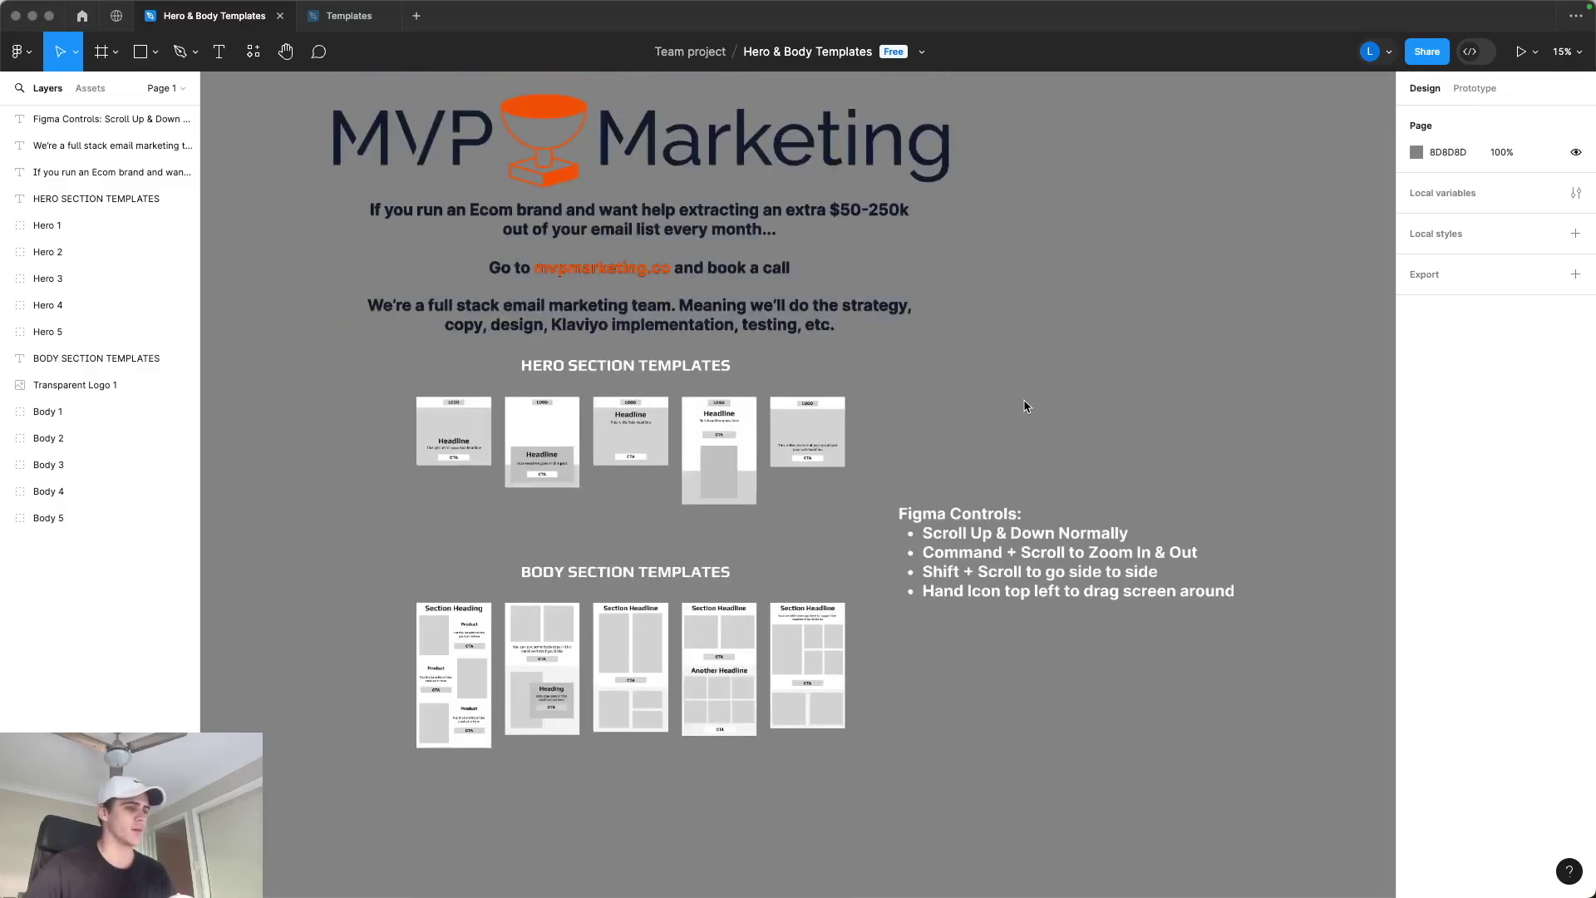
{"action": "scroll", "coordinate": [1026, 408], "scroll_direction": "down", "scroll_amount": 5, "text": "ctrl"}
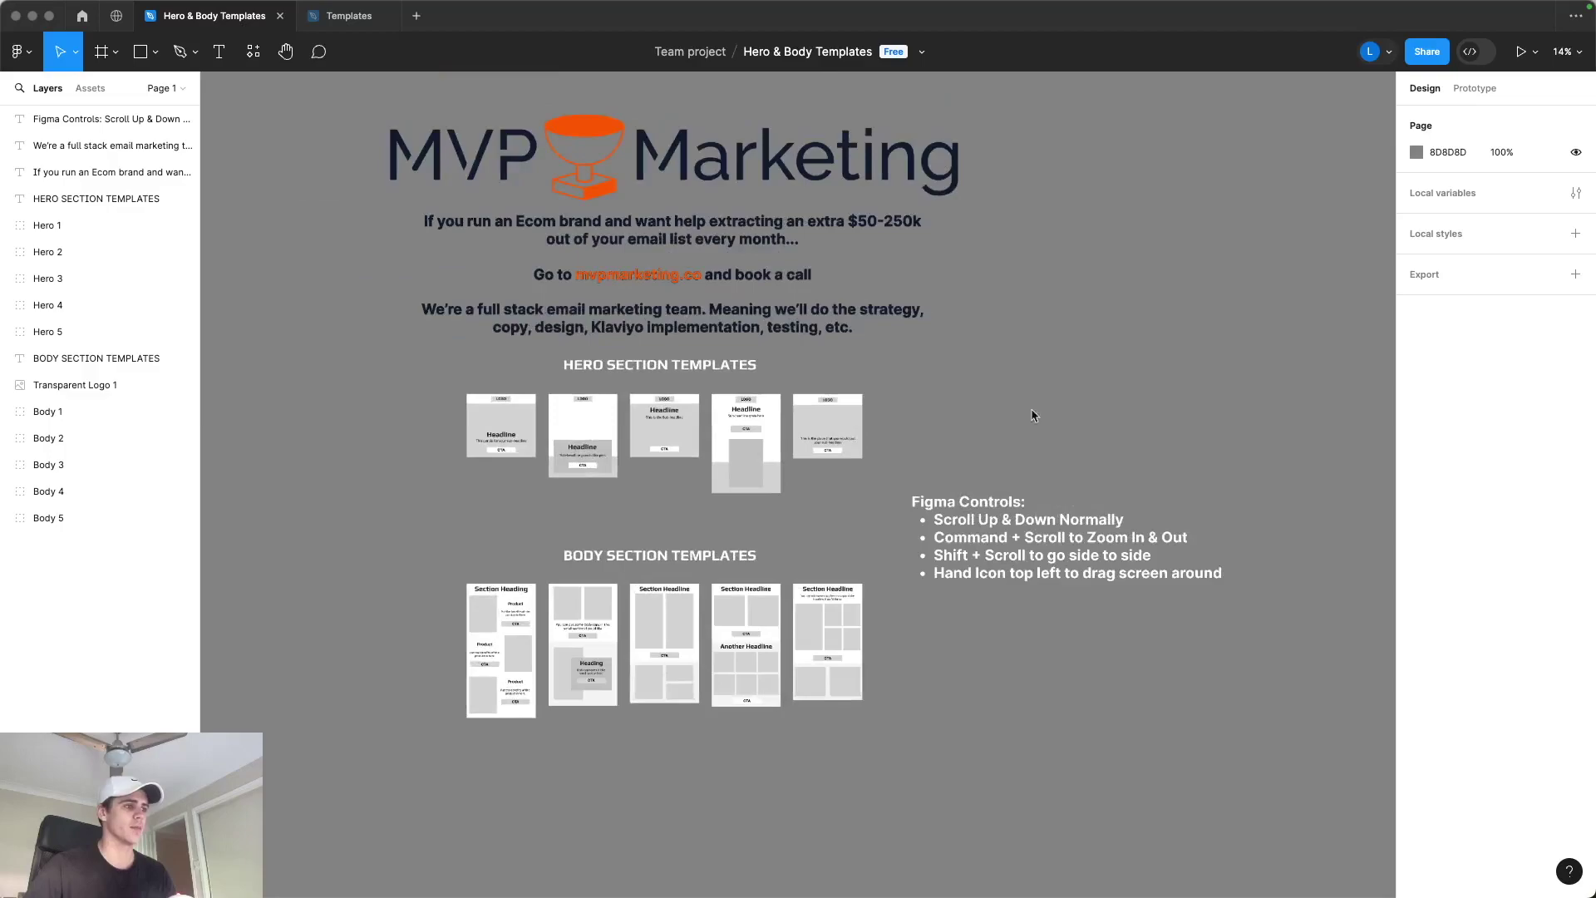
{"action": "scroll", "coordinate": [1027, 507], "scroll_direction": "up", "scroll_amount": 4, "text": "ctrl"}
{"action": "left_click", "coordinate": [286, 52]}
{"action": "left_click_drag", "start_coordinate": [990, 366], "coordinate": [942, 383]}
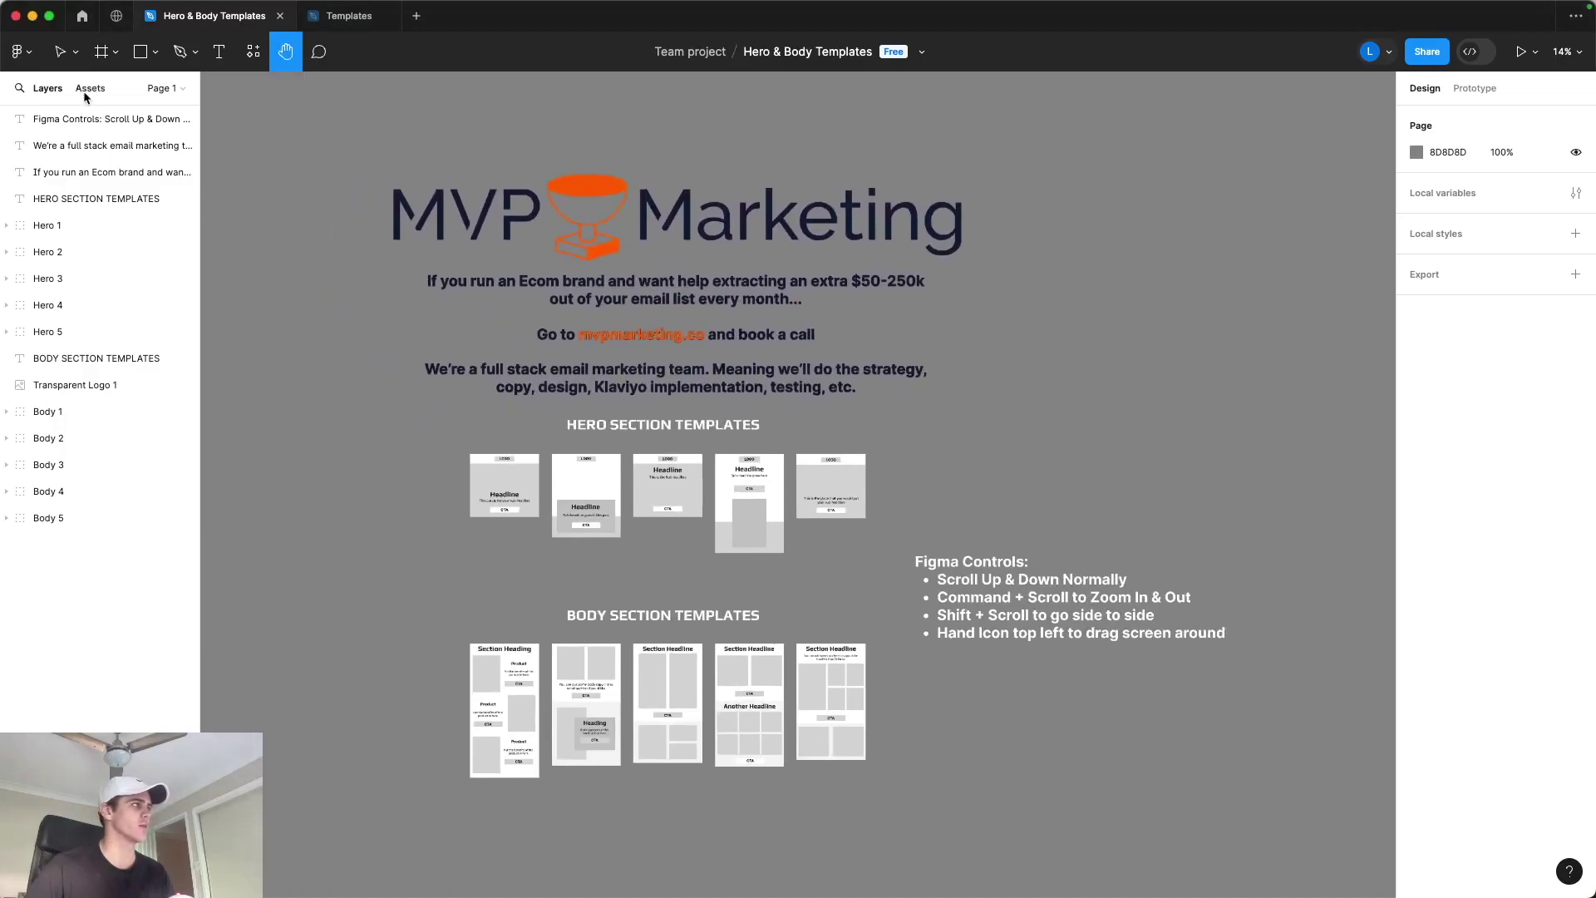
{"action": "left_click", "coordinate": [59, 51]}
{"action": "left_click_drag", "start_coordinate": [1079, 430], "coordinate": [1124, 417]}
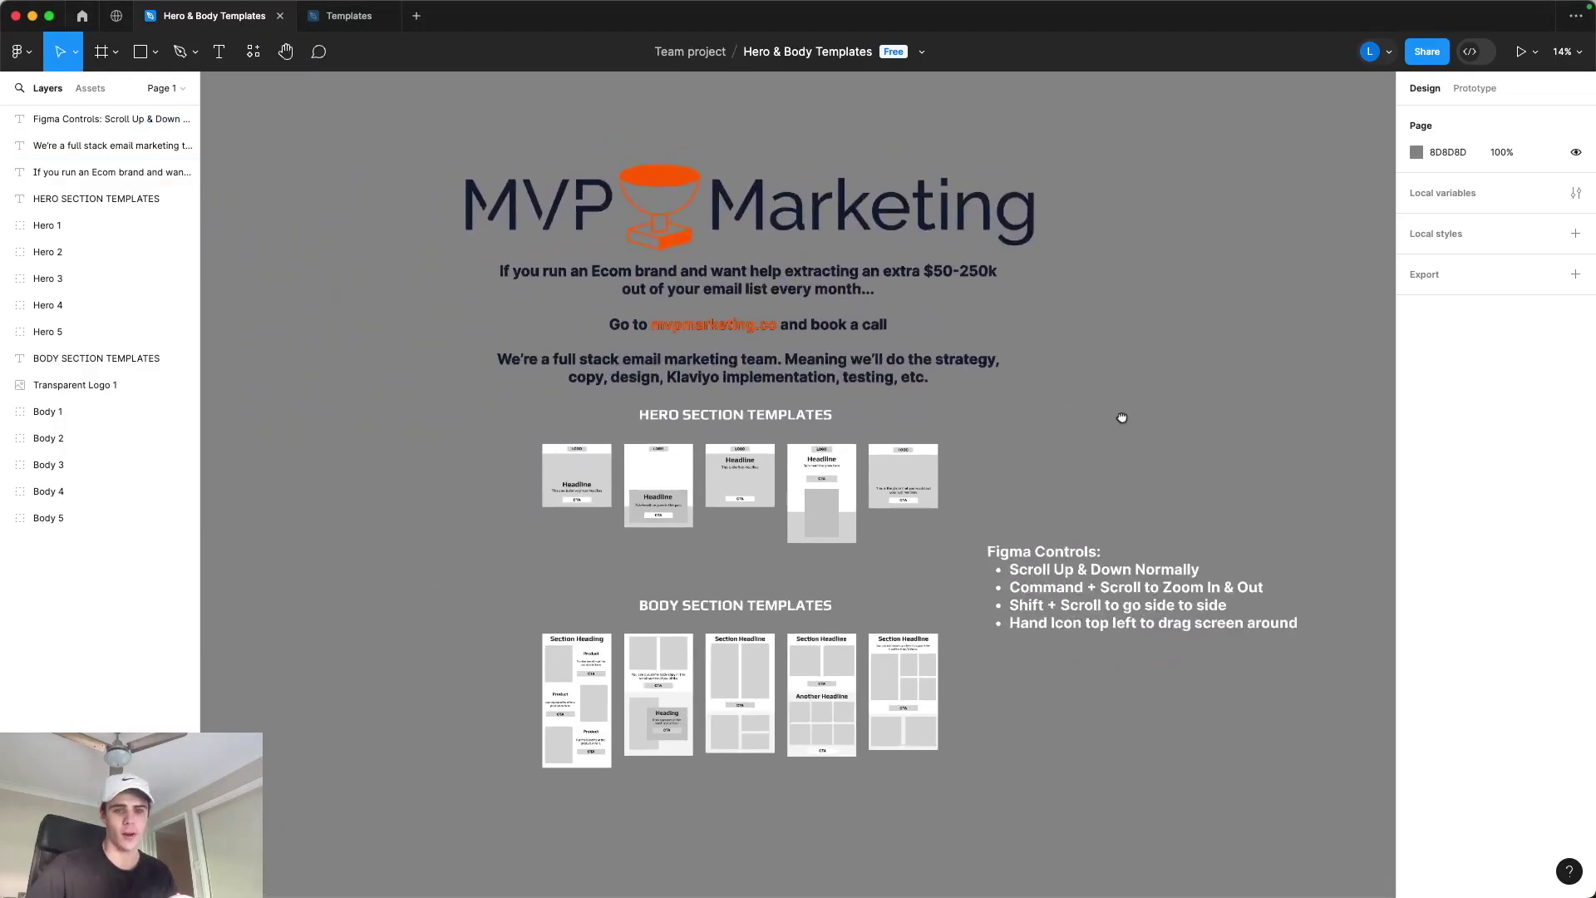
Step: Review the file actions available for the Hero & Body Templates file, such as Duplicate and Rename
{"action": "scroll", "coordinate": [1122, 432], "scroll_direction": "down", "scroll_amount": 3}
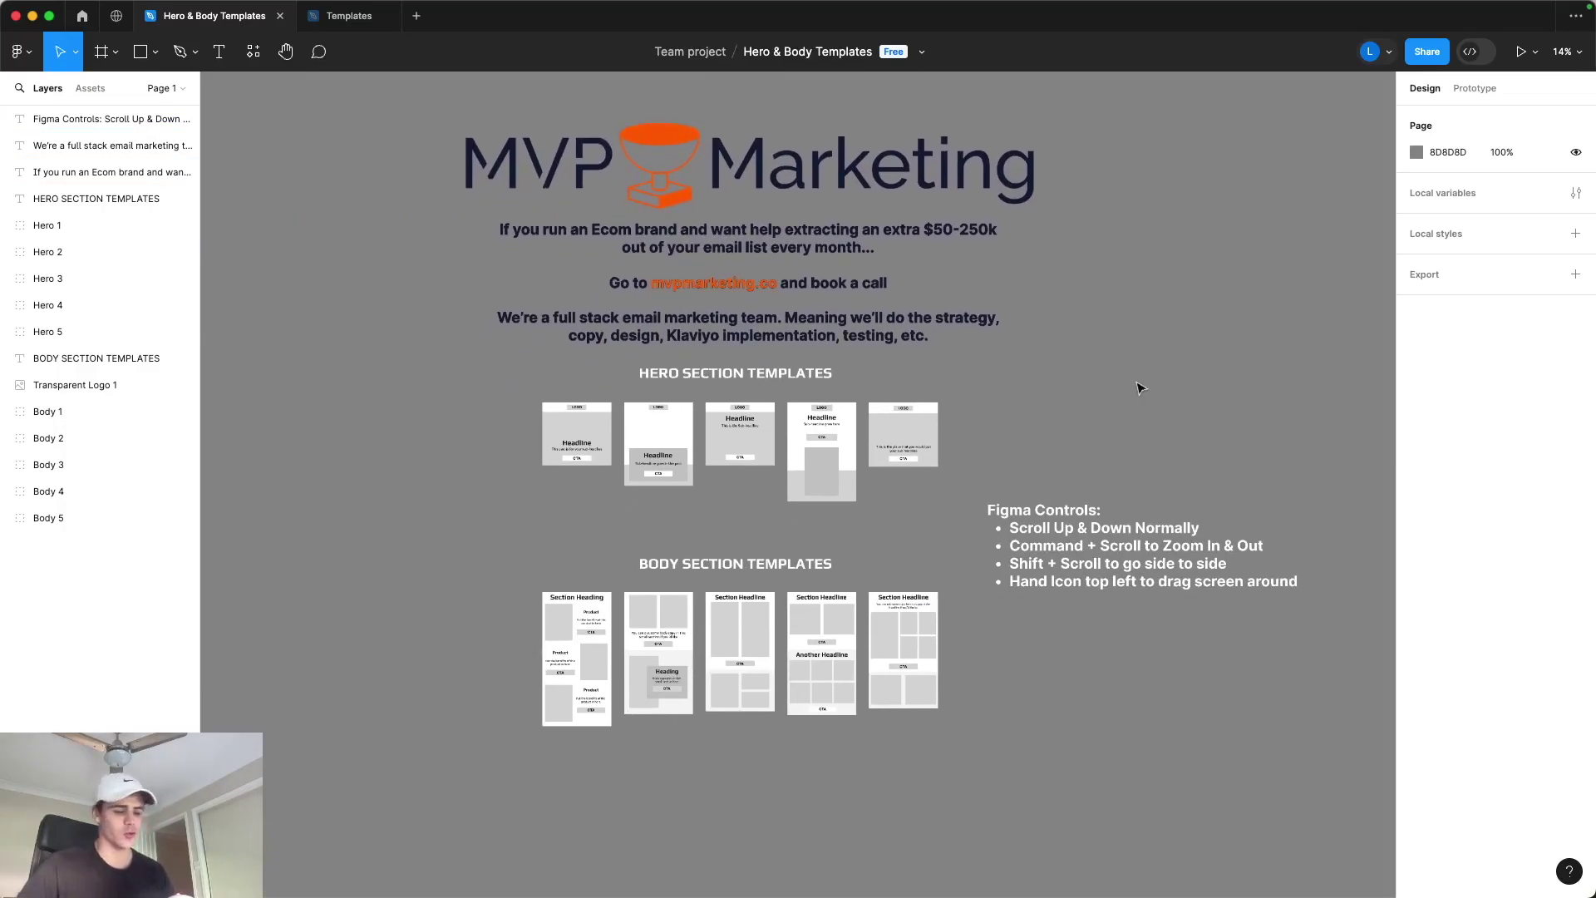
{"action": "scroll", "coordinate": [1163, 331], "scroll_direction": "down", "scroll_amount": 1}
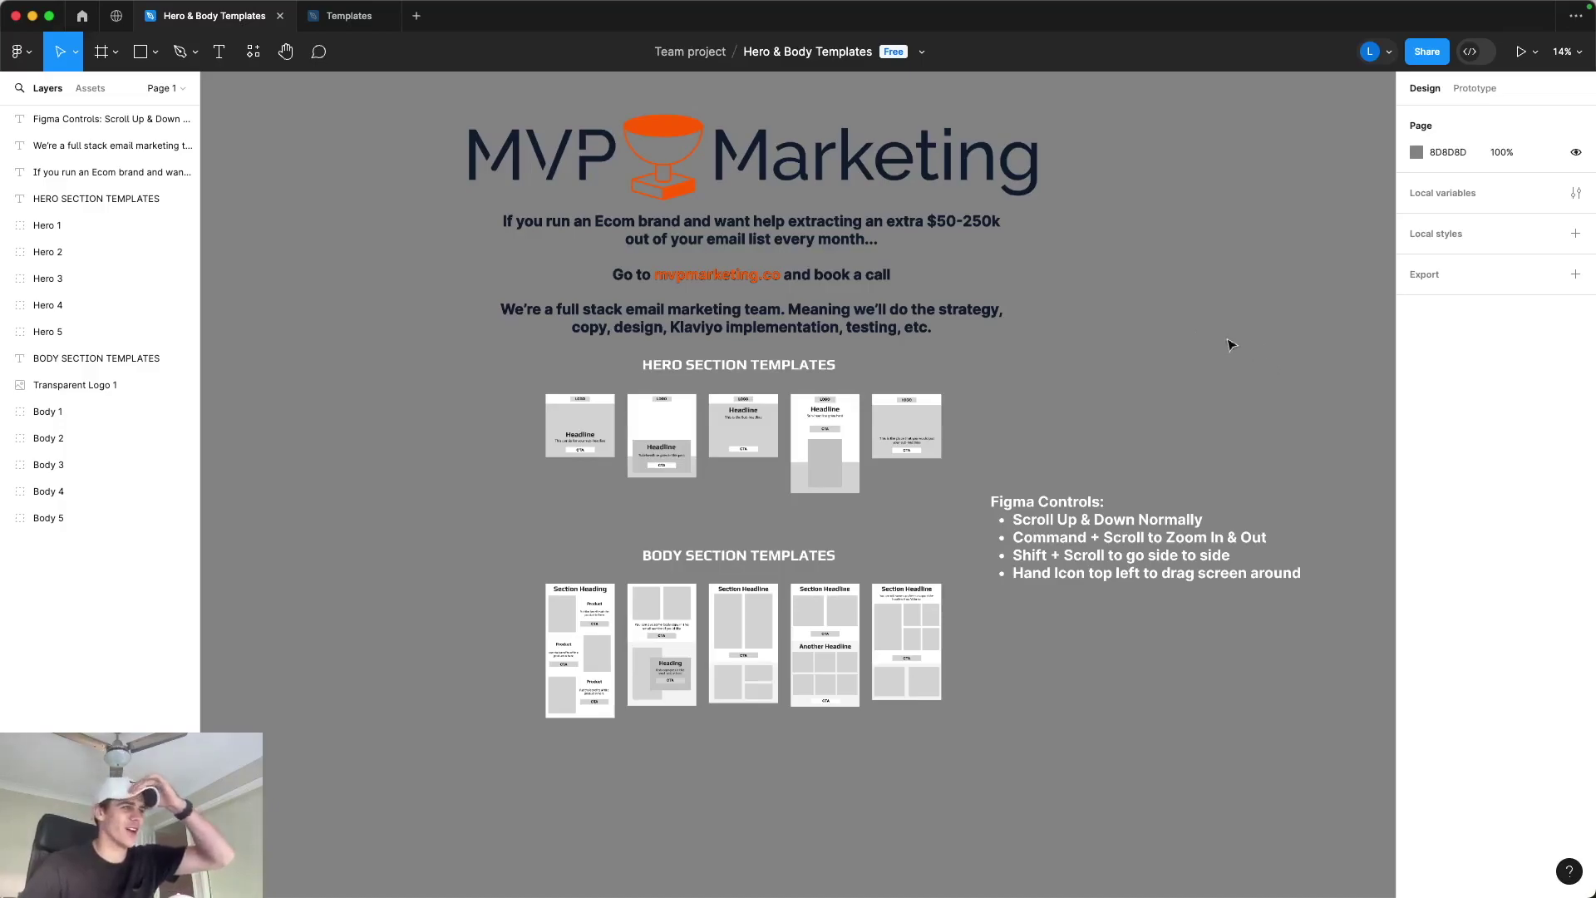
{"action": "scroll", "coordinate": [1183, 346], "scroll_direction": "down", "scroll_amount": 2}
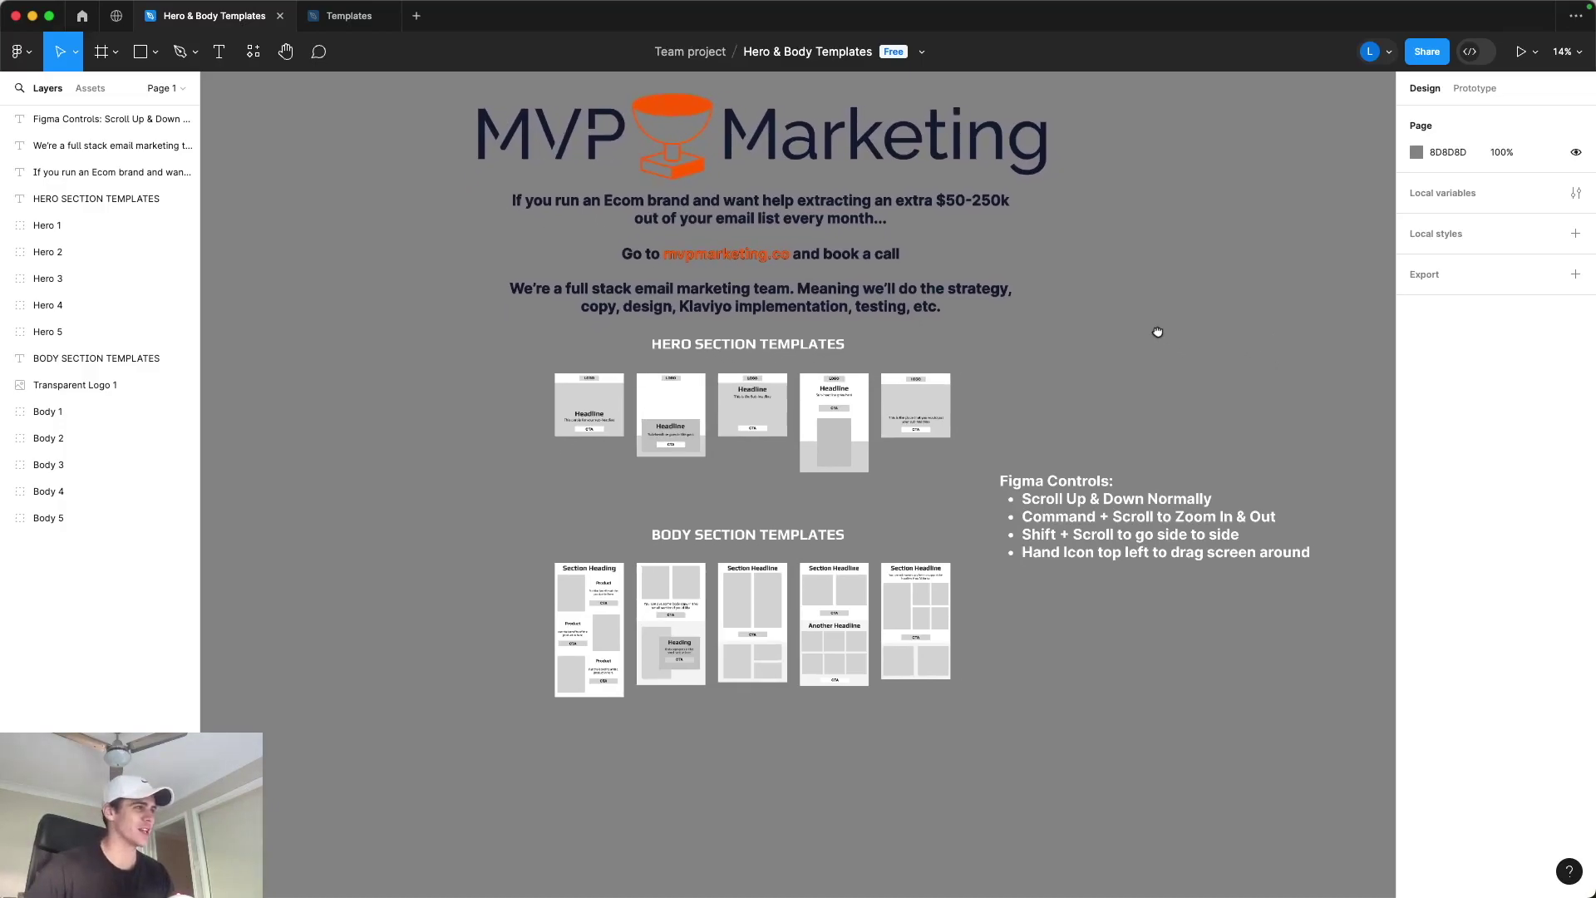
{"action": "scroll", "coordinate": [1100, 345], "scroll_direction": "down", "scroll_amount": 2}
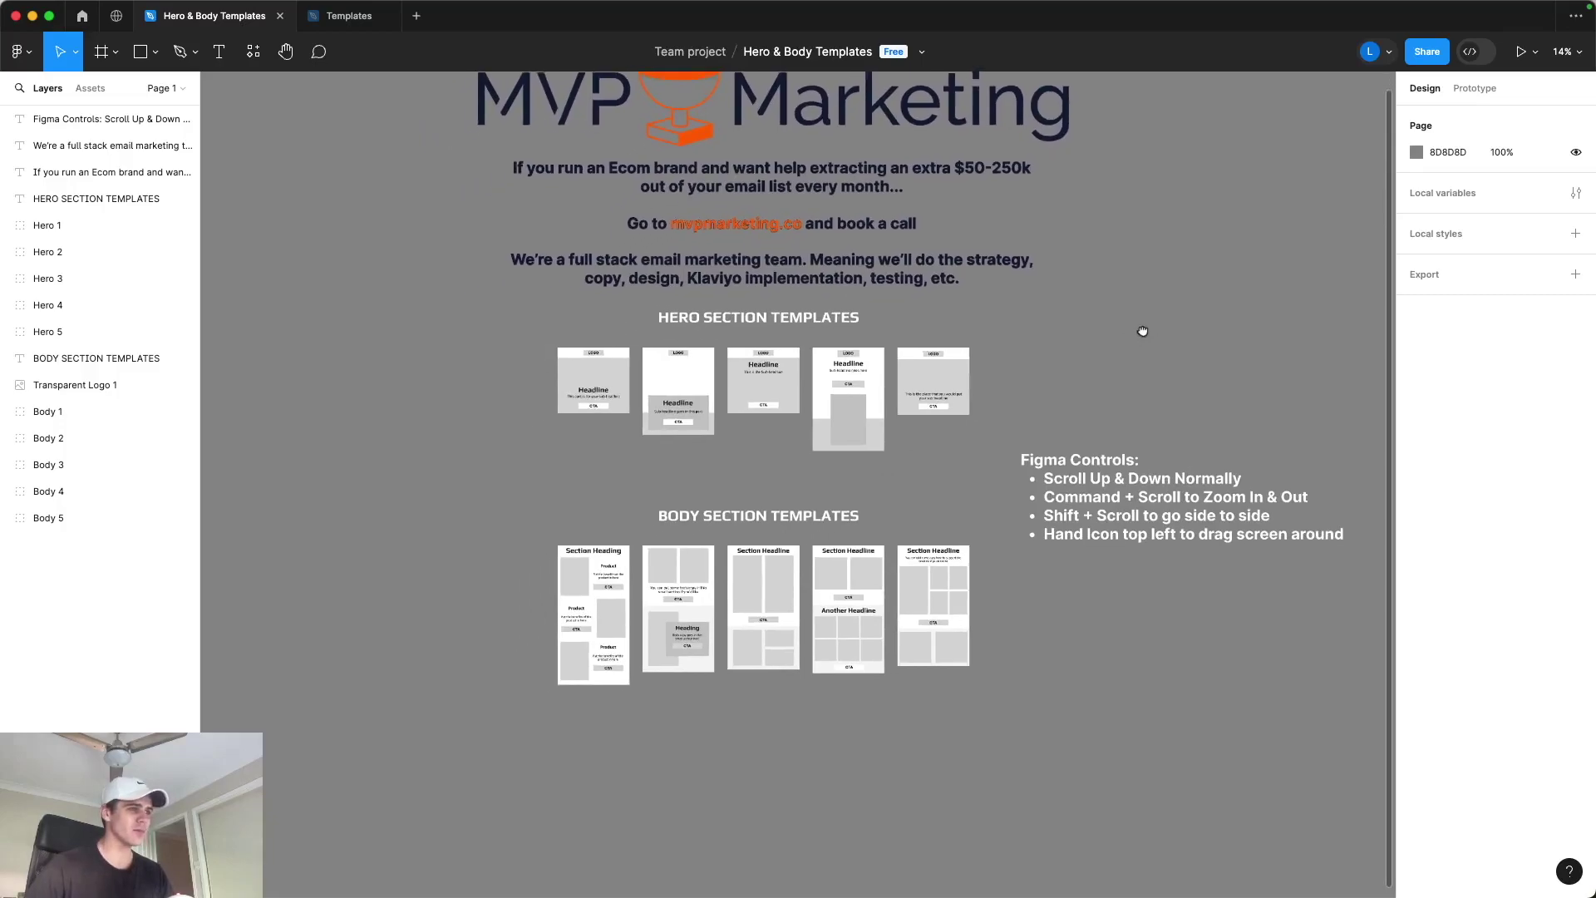
{"action": "left_click", "coordinate": [921, 55]}
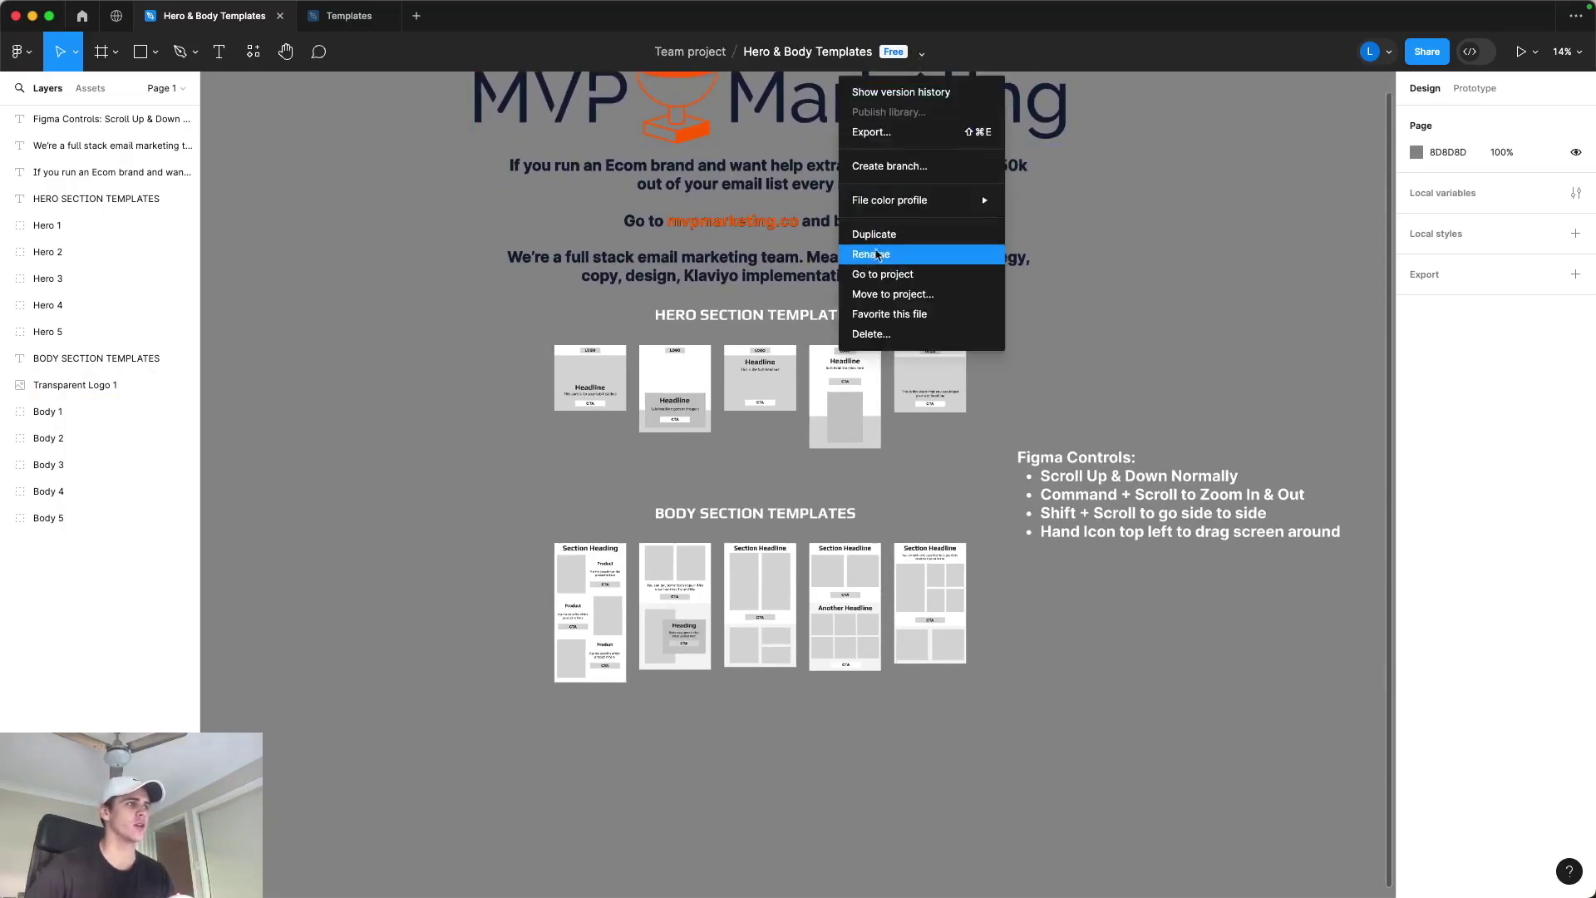
{"action": "left_click", "coordinate": [1140, 218]}
Step: Examine the layouts of the hero section and body section templates
{"action": "scroll", "coordinate": [1155, 249], "scroll_direction": "up", "scroll_amount": 2}
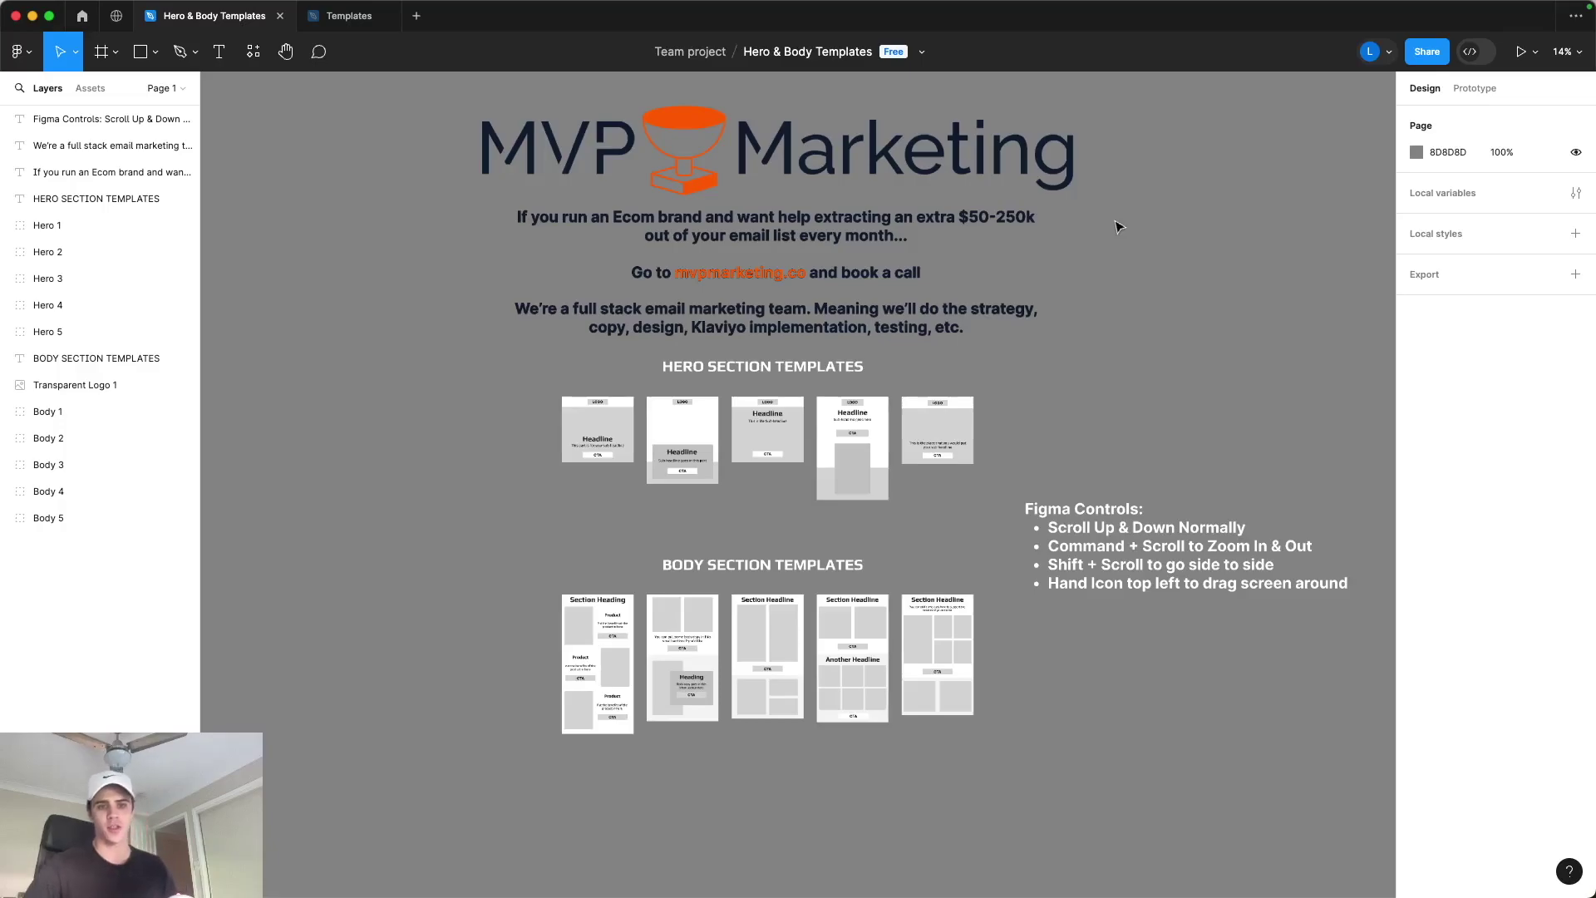
{"action": "scroll", "coordinate": [1086, 390], "scroll_direction": "up", "scroll_amount": 5}
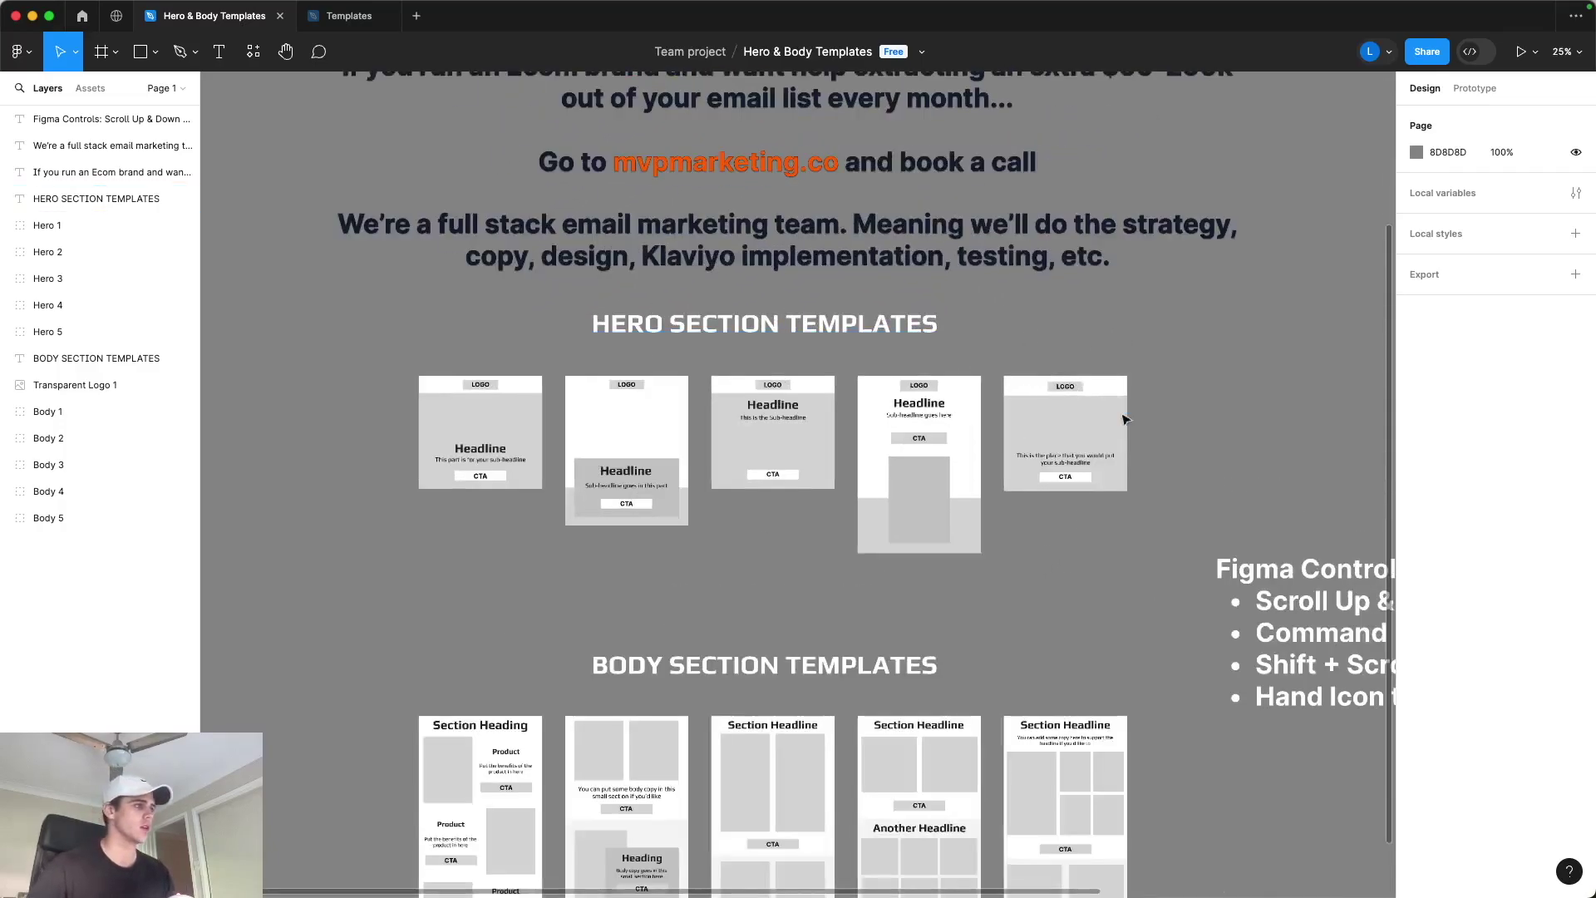
{"action": "scroll", "coordinate": [1173, 382], "scroll_direction": "down", "scroll_amount": 2}
{"action": "scroll", "coordinate": [1174, 382], "scroll_direction": "left", "scroll_amount": 2}
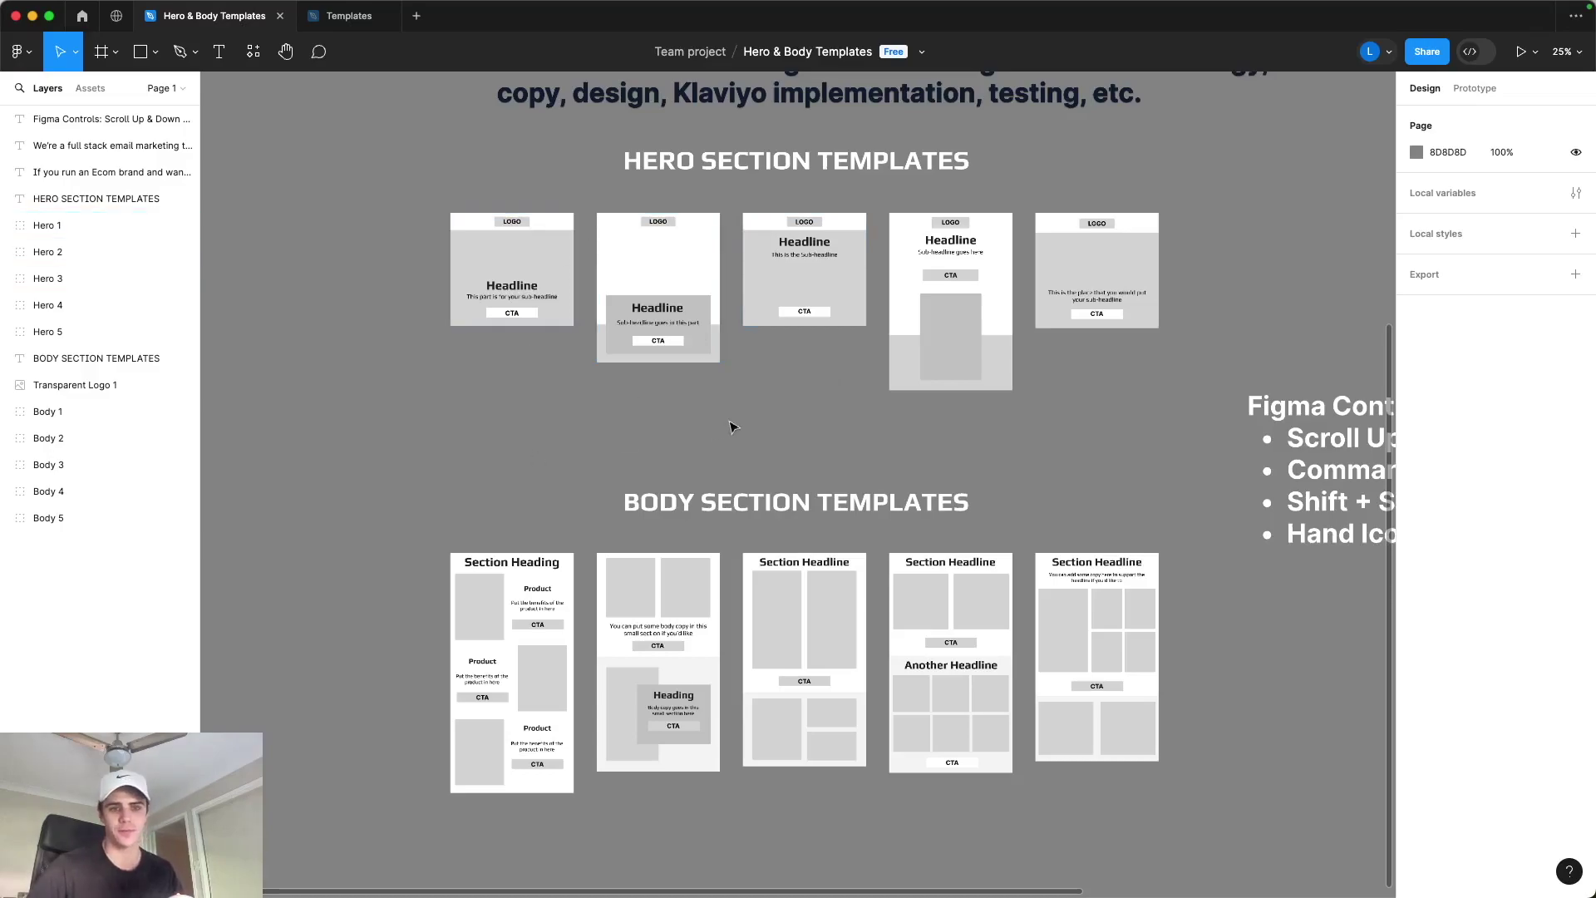
{"action": "scroll", "coordinate": [1205, 519], "scroll_direction": "right", "scroll_amount": 5}
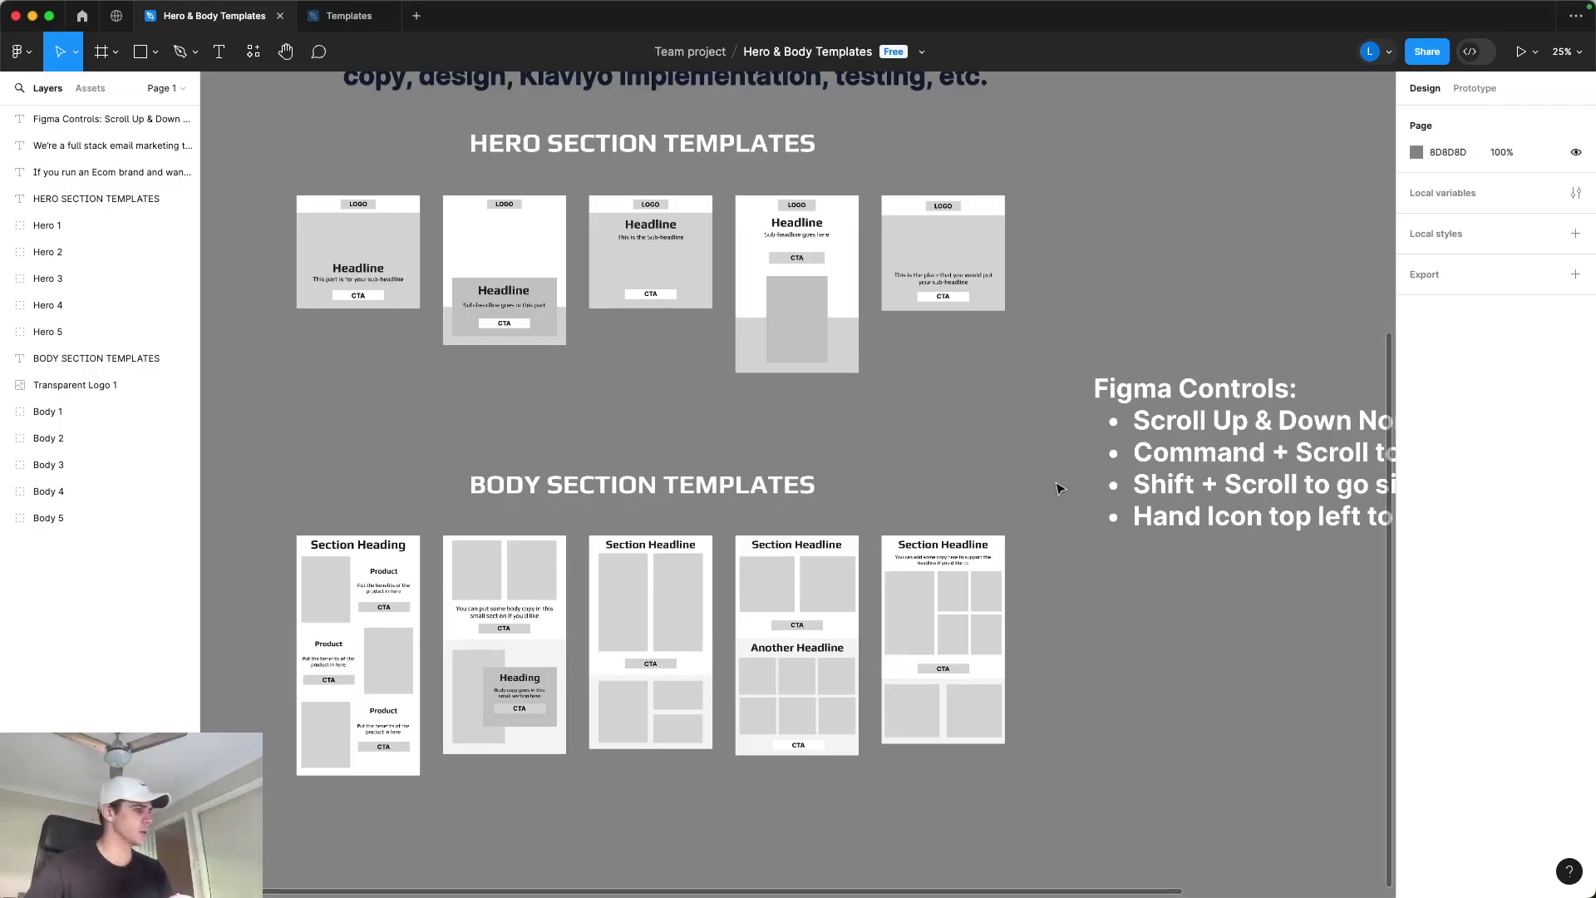
{"action": "scroll", "coordinate": [1060, 489], "scroll_direction": "down", "scroll_amount": 3}
{"action": "left_click_drag", "start_coordinate": [1058, 488], "coordinate": [1152, 494]}
{"action": "scroll", "coordinate": [1131, 486], "scroll_direction": "left", "scroll_amount": 1}
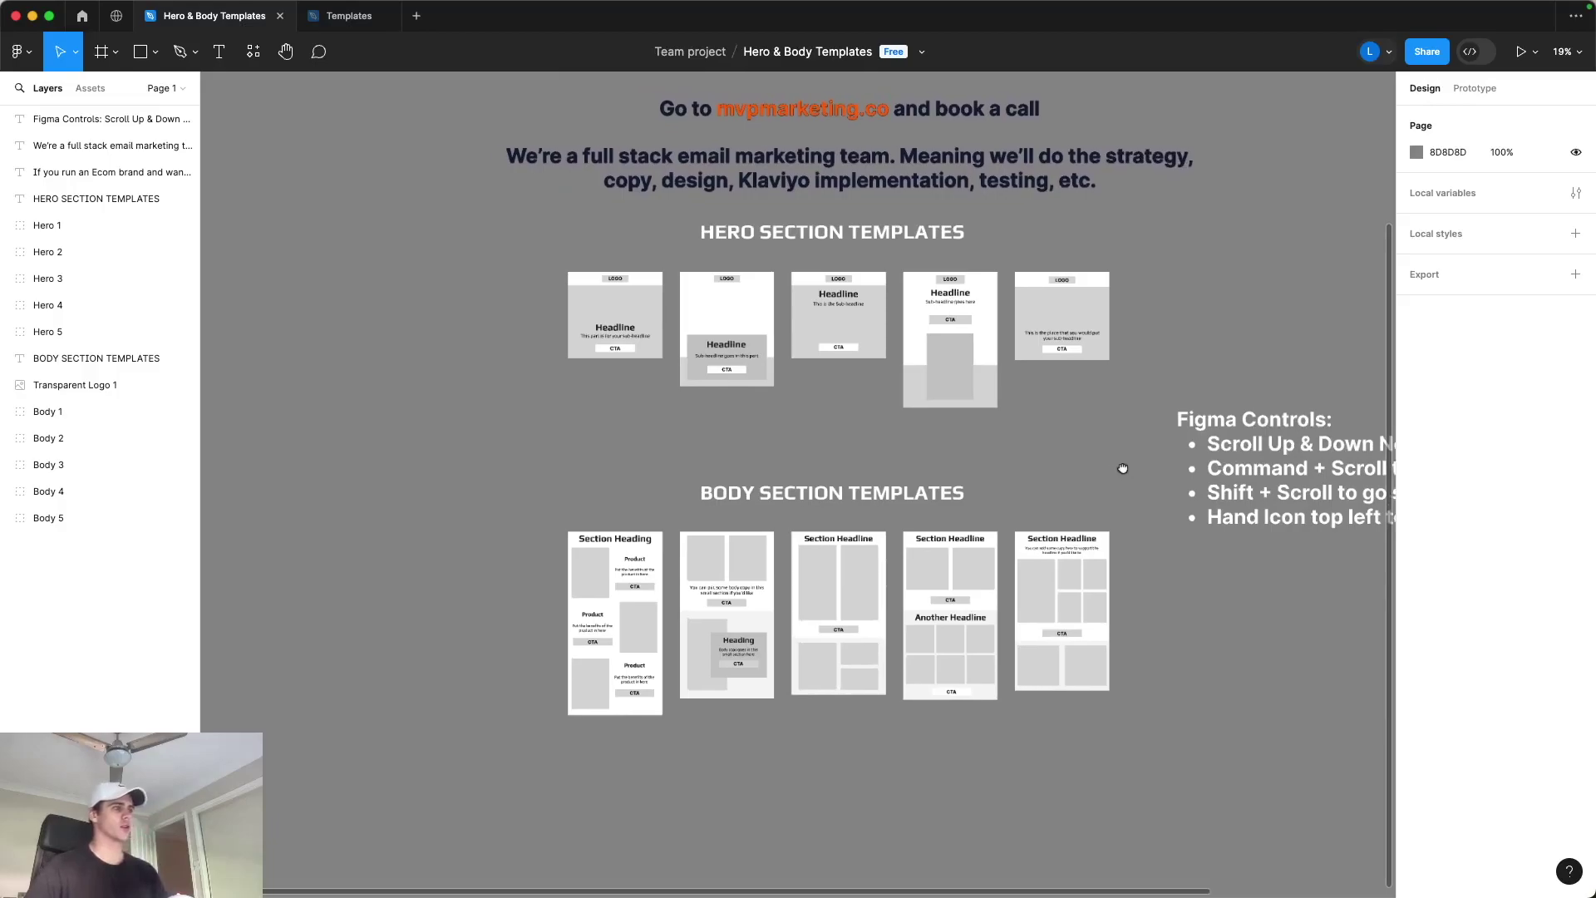
Step: Switch to the Templates file and examine the hero section of the Myprotein best sellers email up close
{"action": "left_click", "coordinate": [370, 18]}
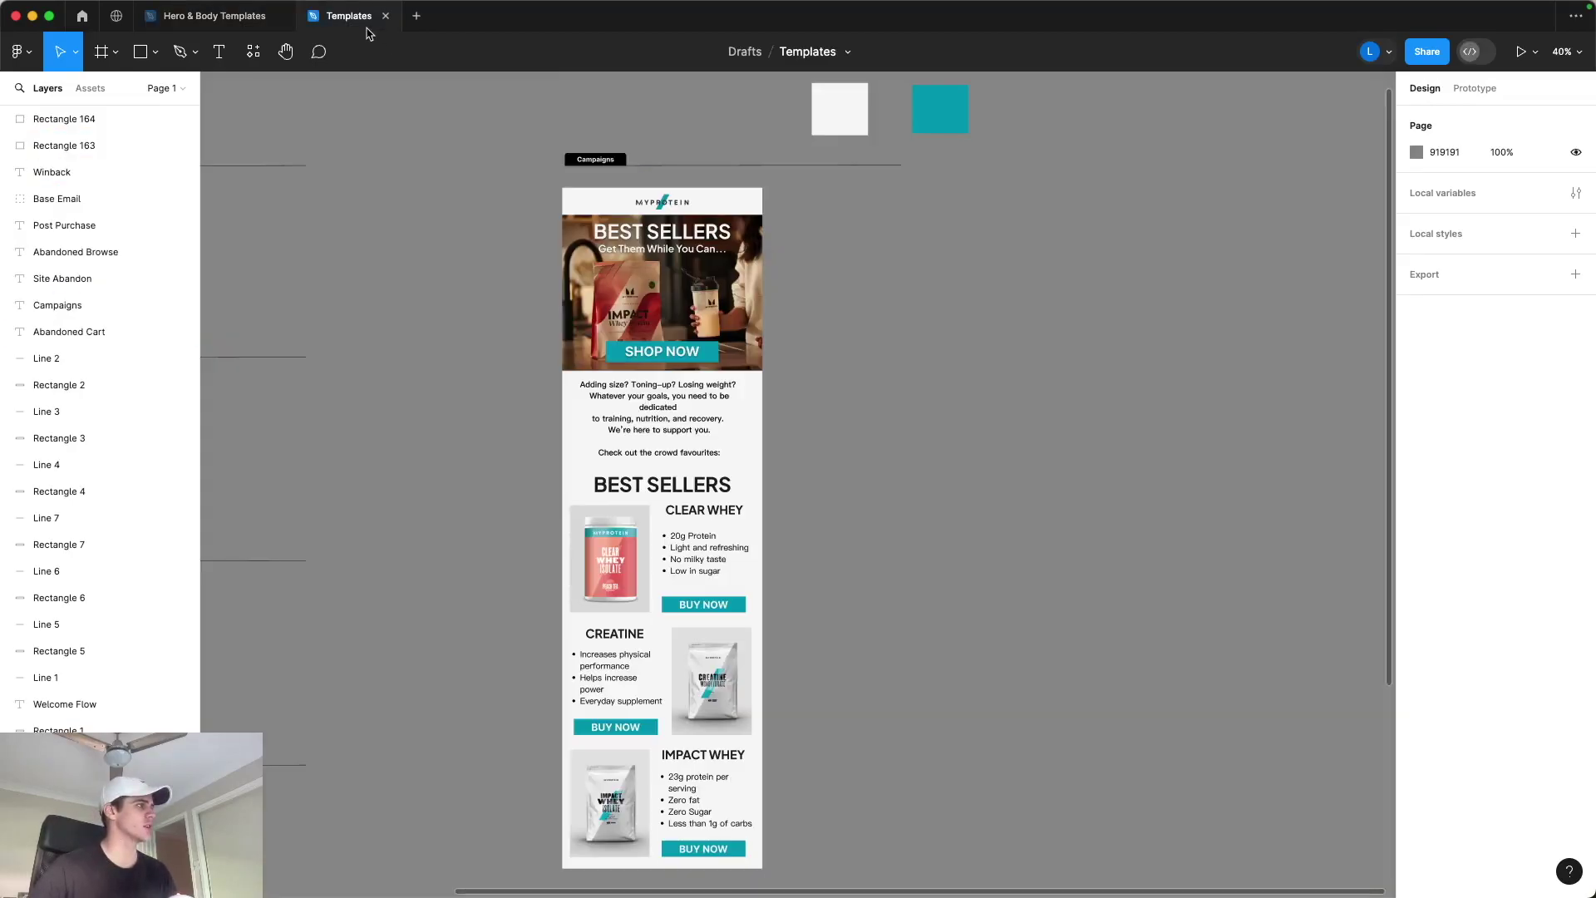
{"action": "scroll", "coordinate": [1118, 436], "scroll_direction": "down", "scroll_amount": 5}
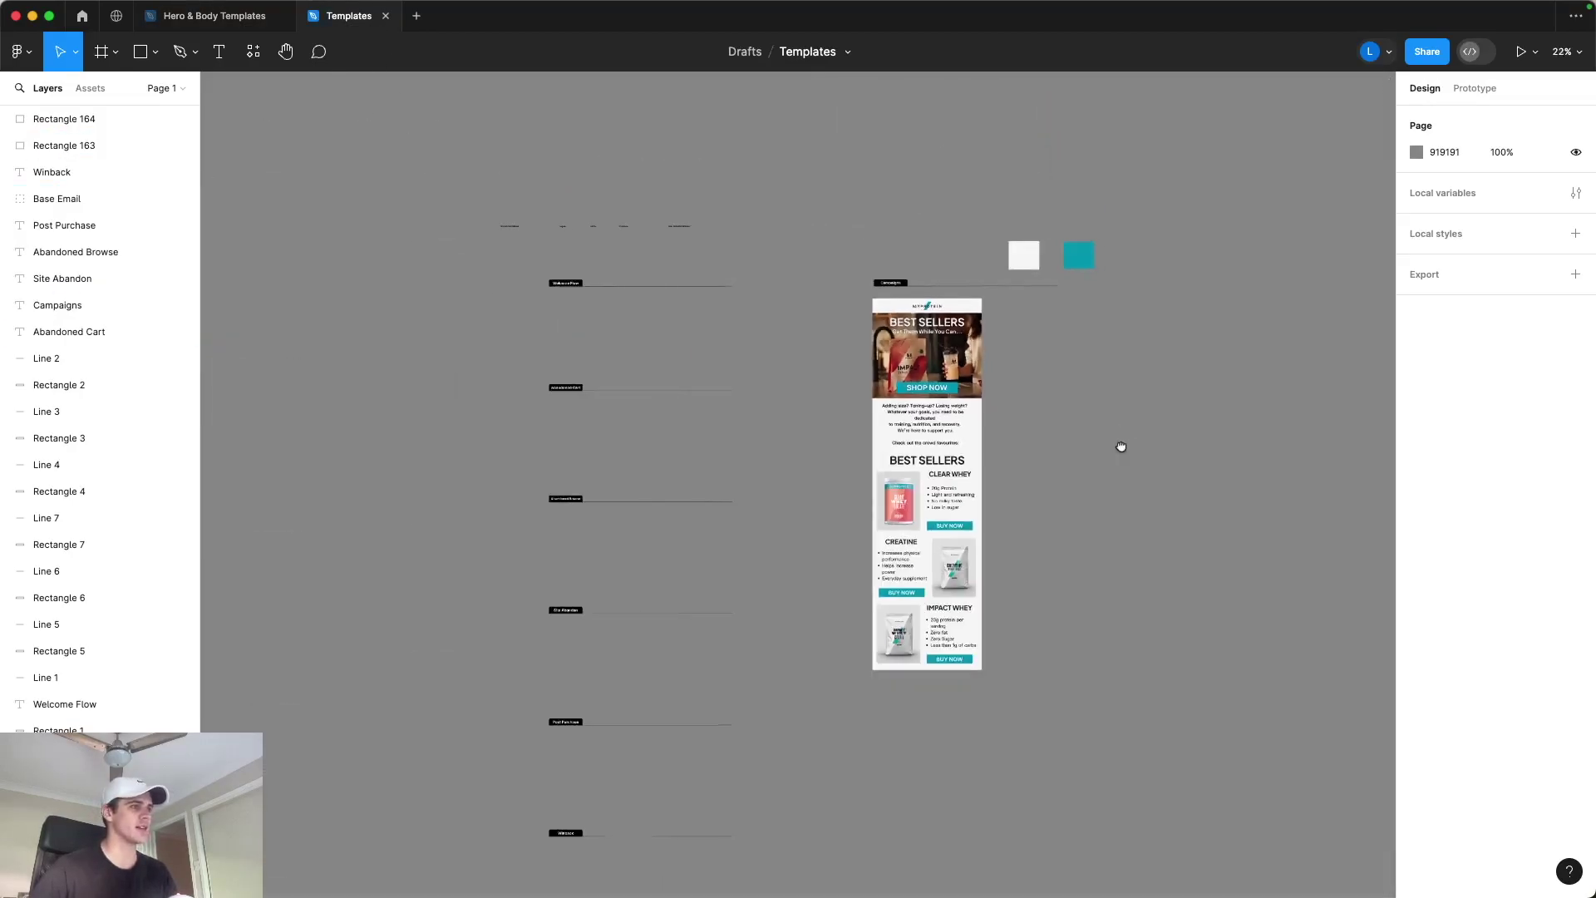
{"action": "left_click_drag", "start_coordinate": [1125, 449], "coordinate": [1052, 443]}
{"action": "scroll", "coordinate": [1053, 449], "scroll_direction": "up", "scroll_amount": 3}
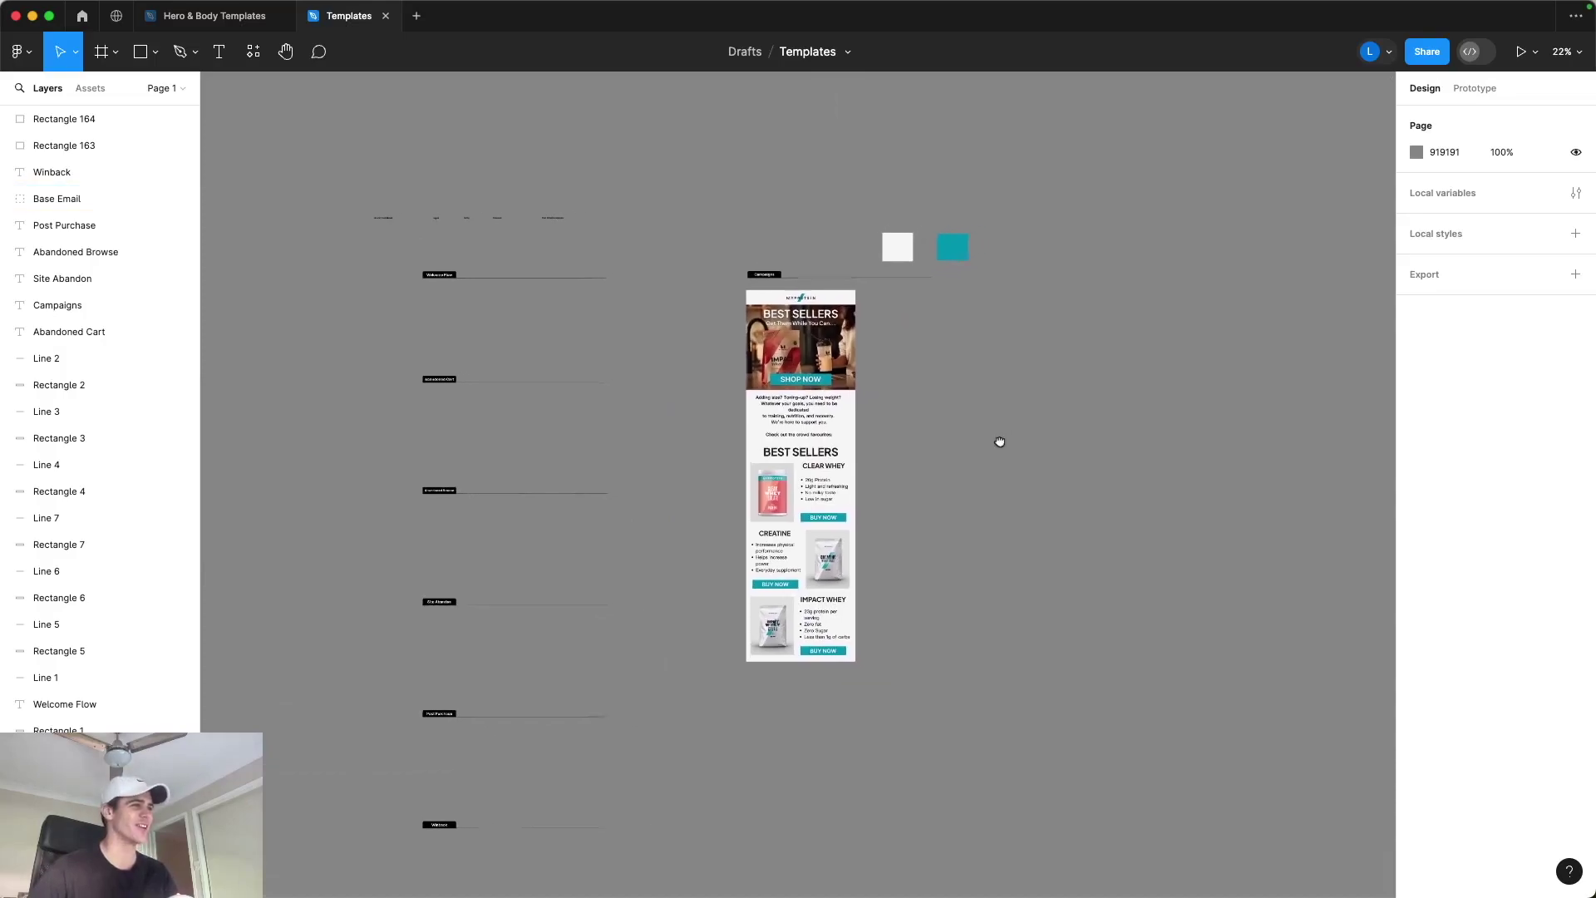
{"action": "left_click_drag", "start_coordinate": [930, 430], "coordinate": [1083, 531]}
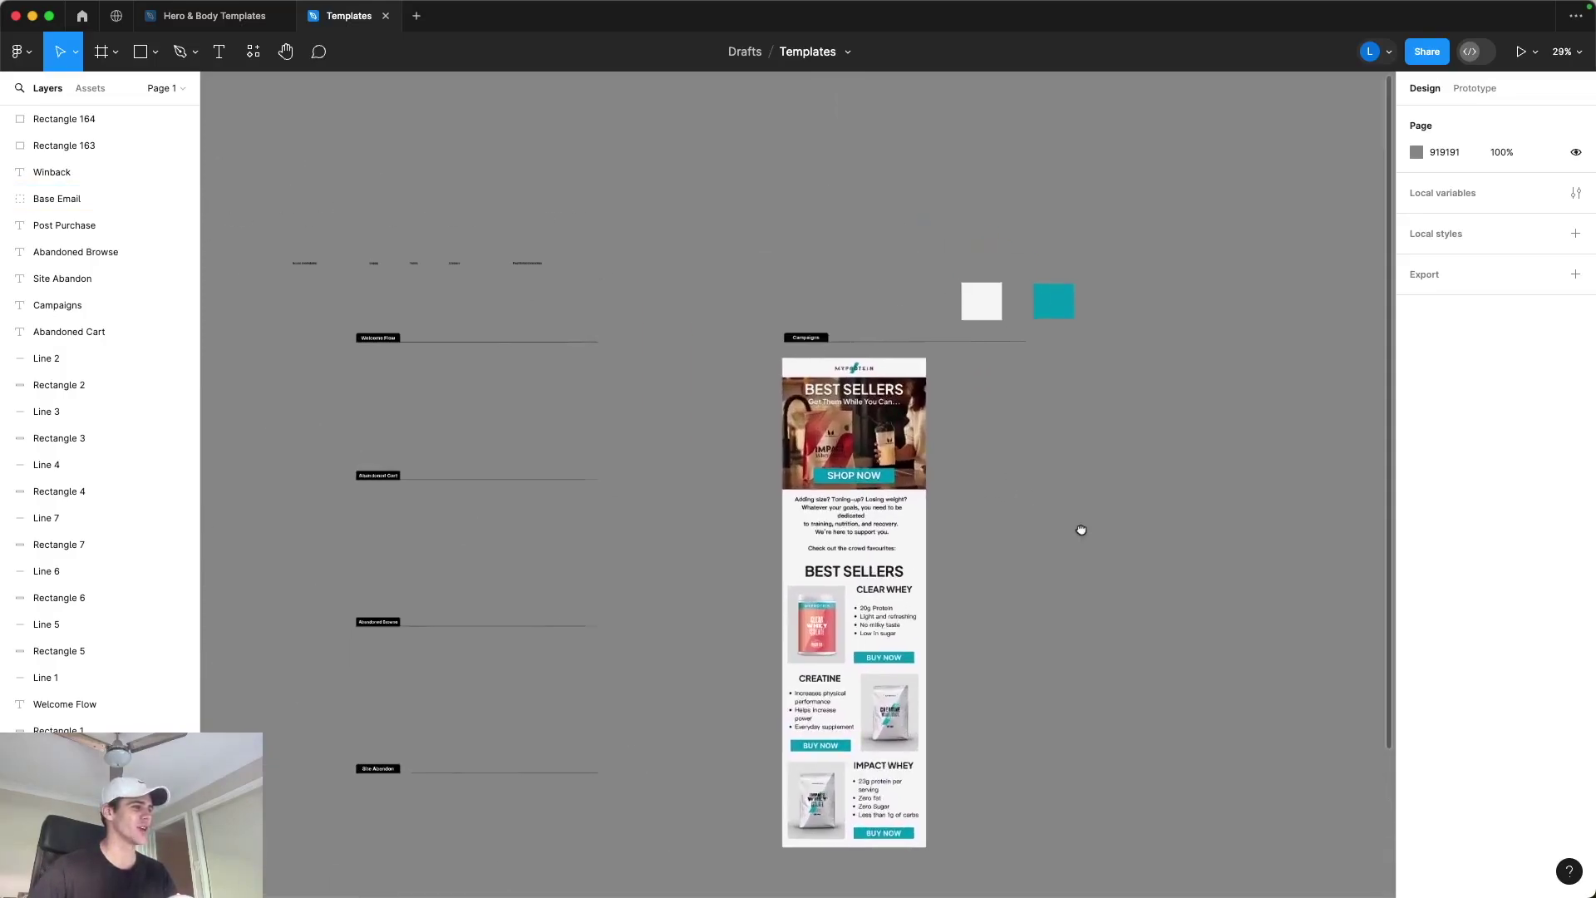
{"action": "scroll", "coordinate": [1083, 531], "scroll_direction": "up", "scroll_amount": 10}
{"action": "scroll", "coordinate": [1214, 541], "scroll_direction": "up", "scroll_amount": 1}
{"action": "left_click_drag", "start_coordinate": [1214, 541], "coordinate": [1307, 606]}
{"action": "scroll", "coordinate": [1297, 611], "scroll_direction": "up", "scroll_amount": 3}
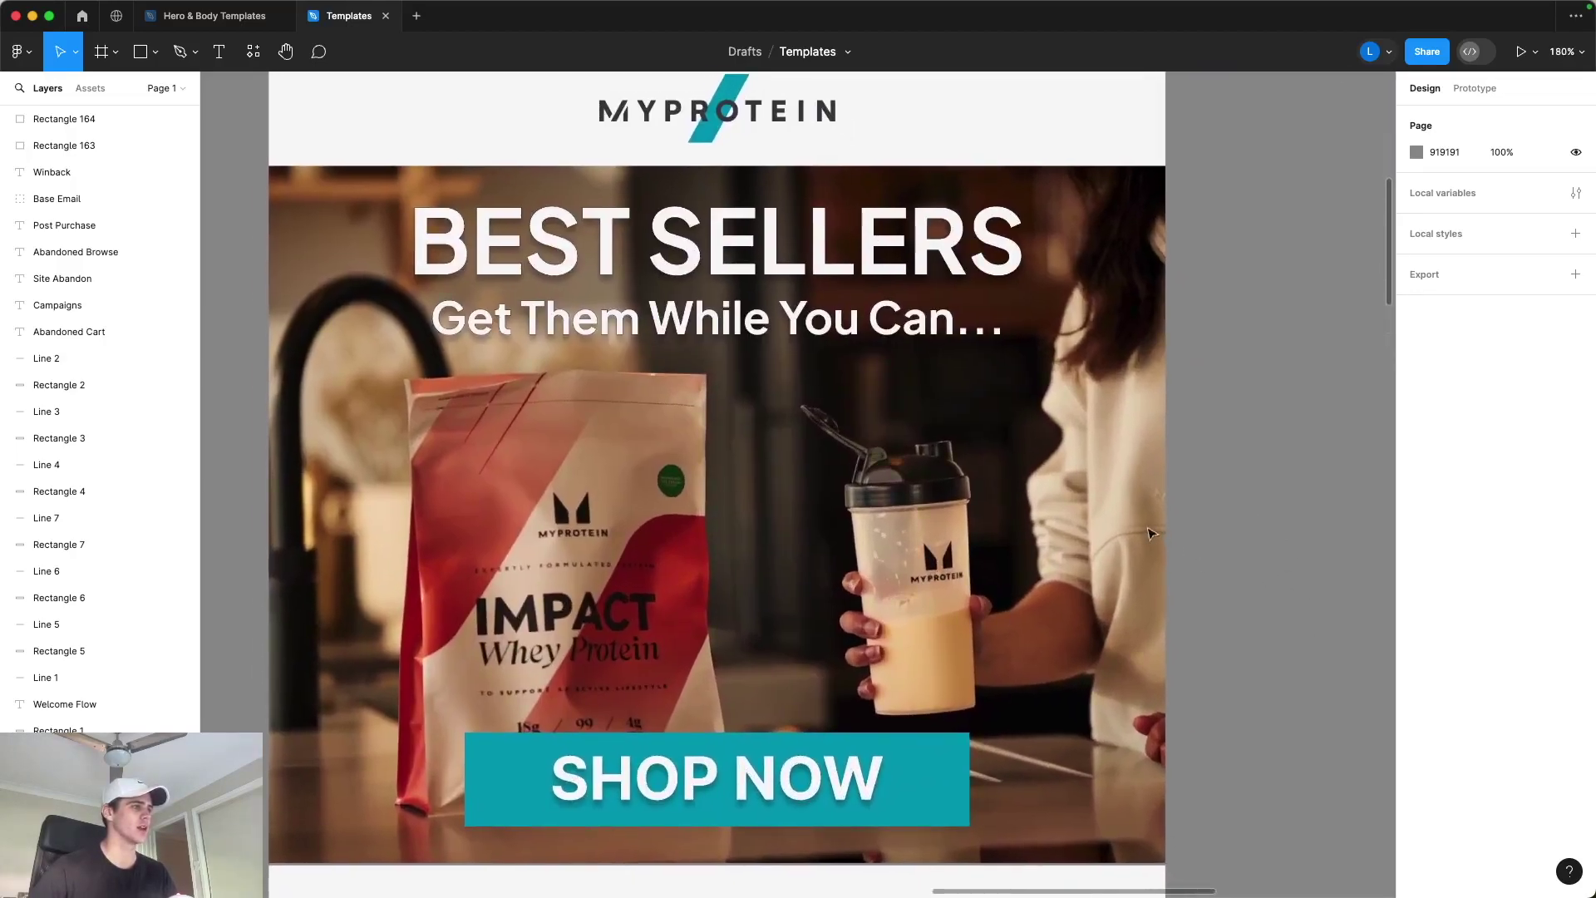
{"action": "scroll", "coordinate": [1149, 532], "scroll_direction": "down", "scroll_amount": 1}
{"action": "left_click_drag", "start_coordinate": [1150, 533], "coordinate": [1263, 554]}
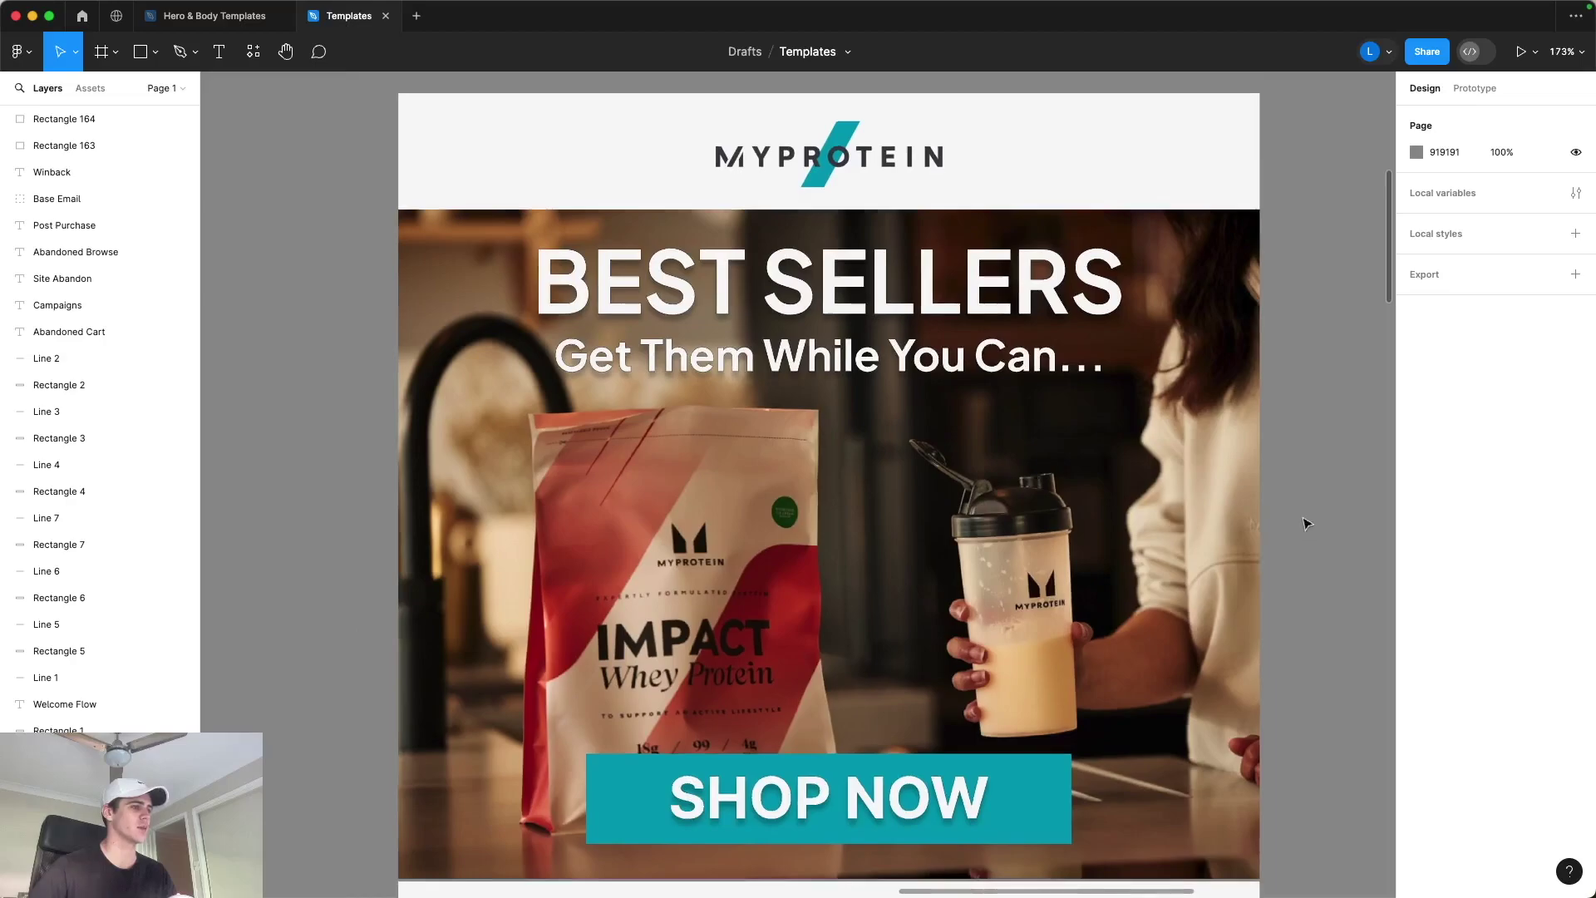
Step: Examine the rest of the Myprotein email, from the intro copy through the Clear Whey, Creatine and Impact Whey product sections
{"action": "scroll", "coordinate": [1307, 515], "scroll_direction": "down", "scroll_amount": 1}
{"action": "scroll", "coordinate": [1047, 556], "scroll_direction": "down", "scroll_amount": 5}
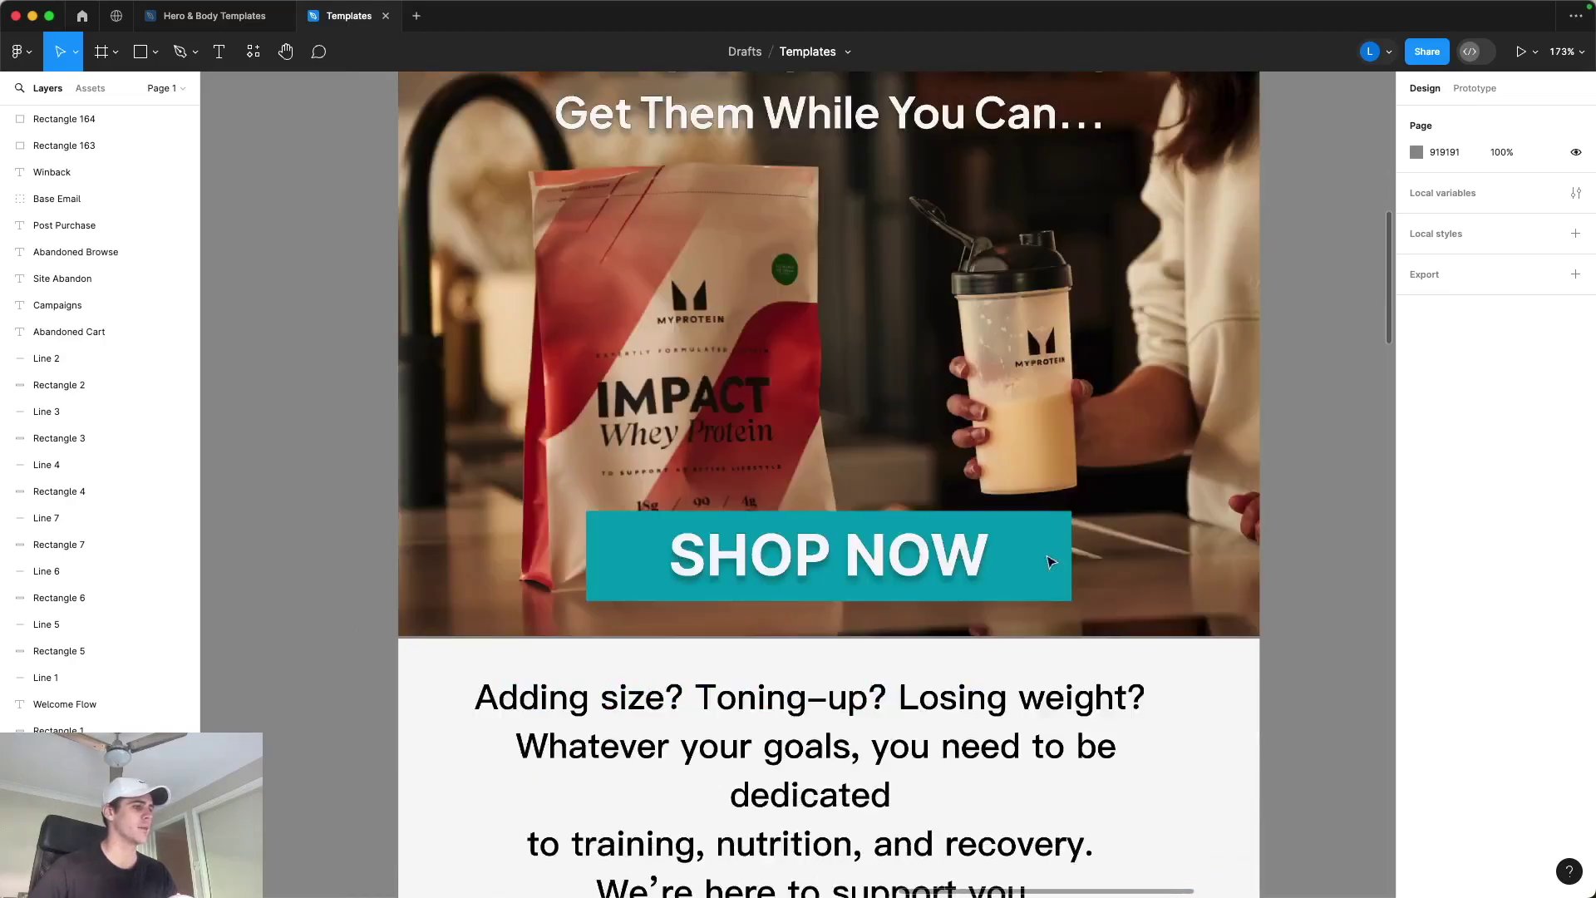
{"action": "scroll", "coordinate": [961, 510], "scroll_direction": "down", "scroll_amount": 2}
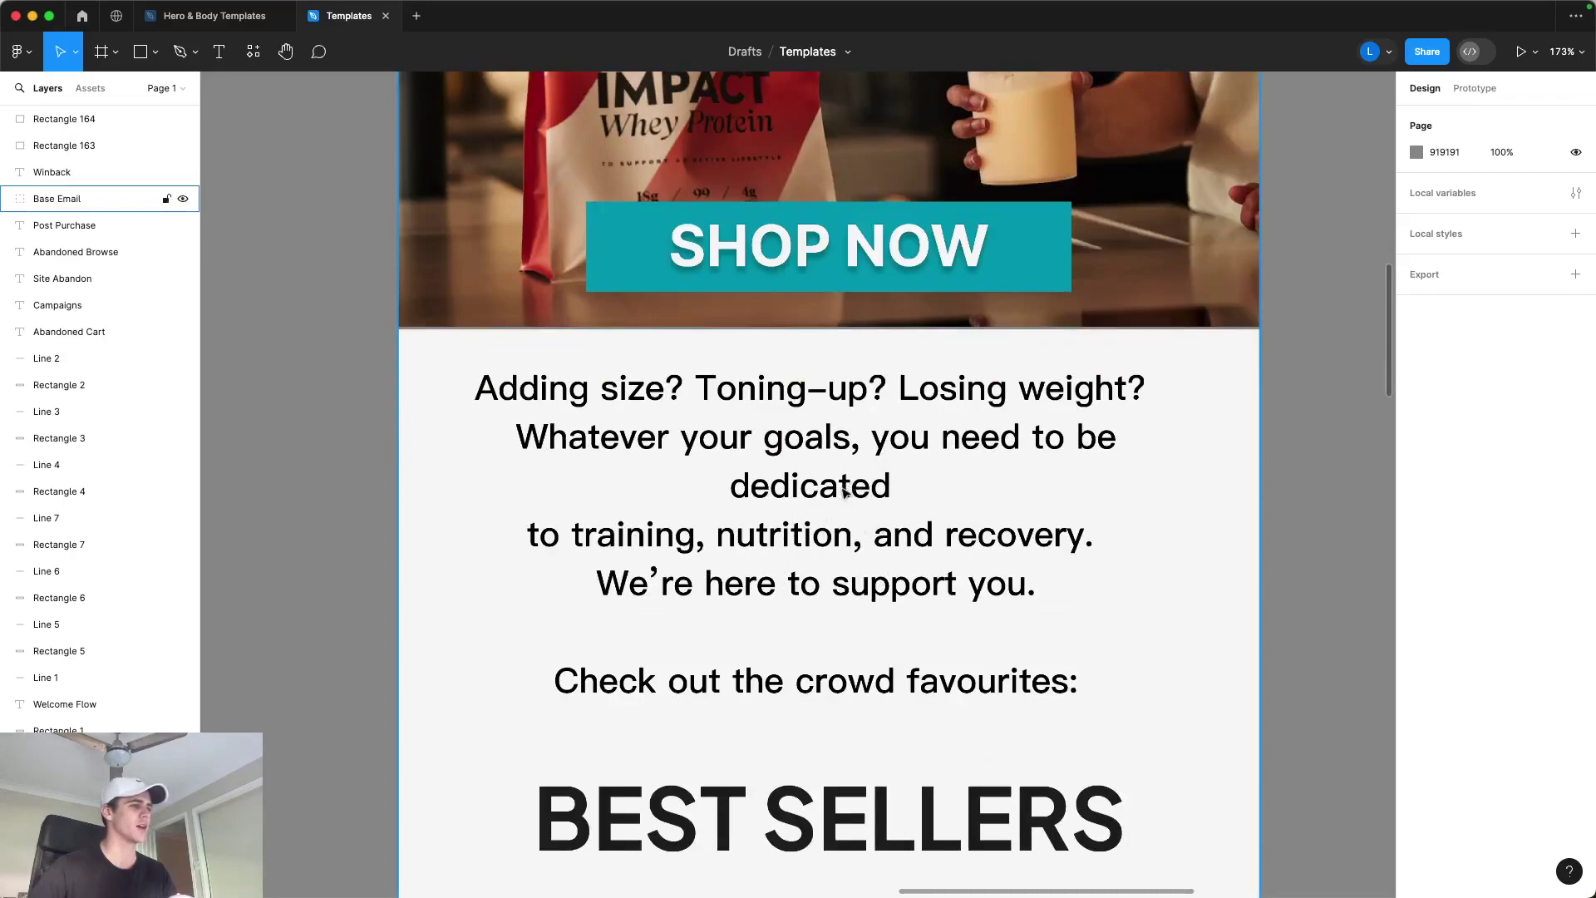
{"action": "scroll", "coordinate": [856, 465], "scroll_direction": "down", "scroll_amount": 2}
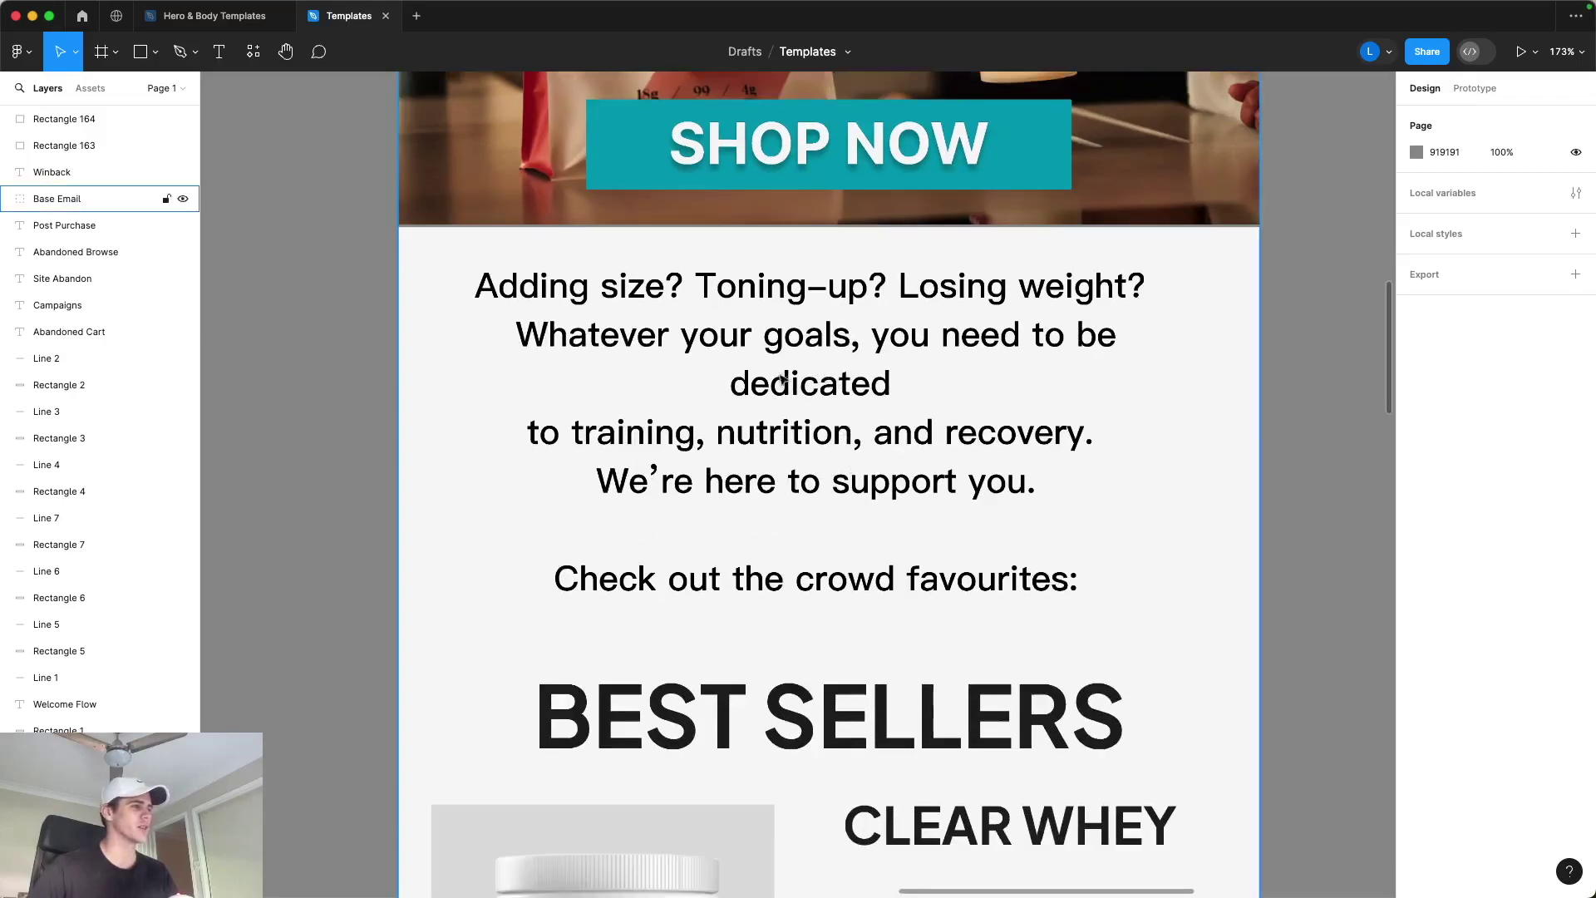
{"action": "scroll", "coordinate": [860, 349], "scroll_direction": "down", "scroll_amount": 3}
{"action": "scroll", "coordinate": [853, 346], "scroll_direction": "down", "scroll_amount": 10}
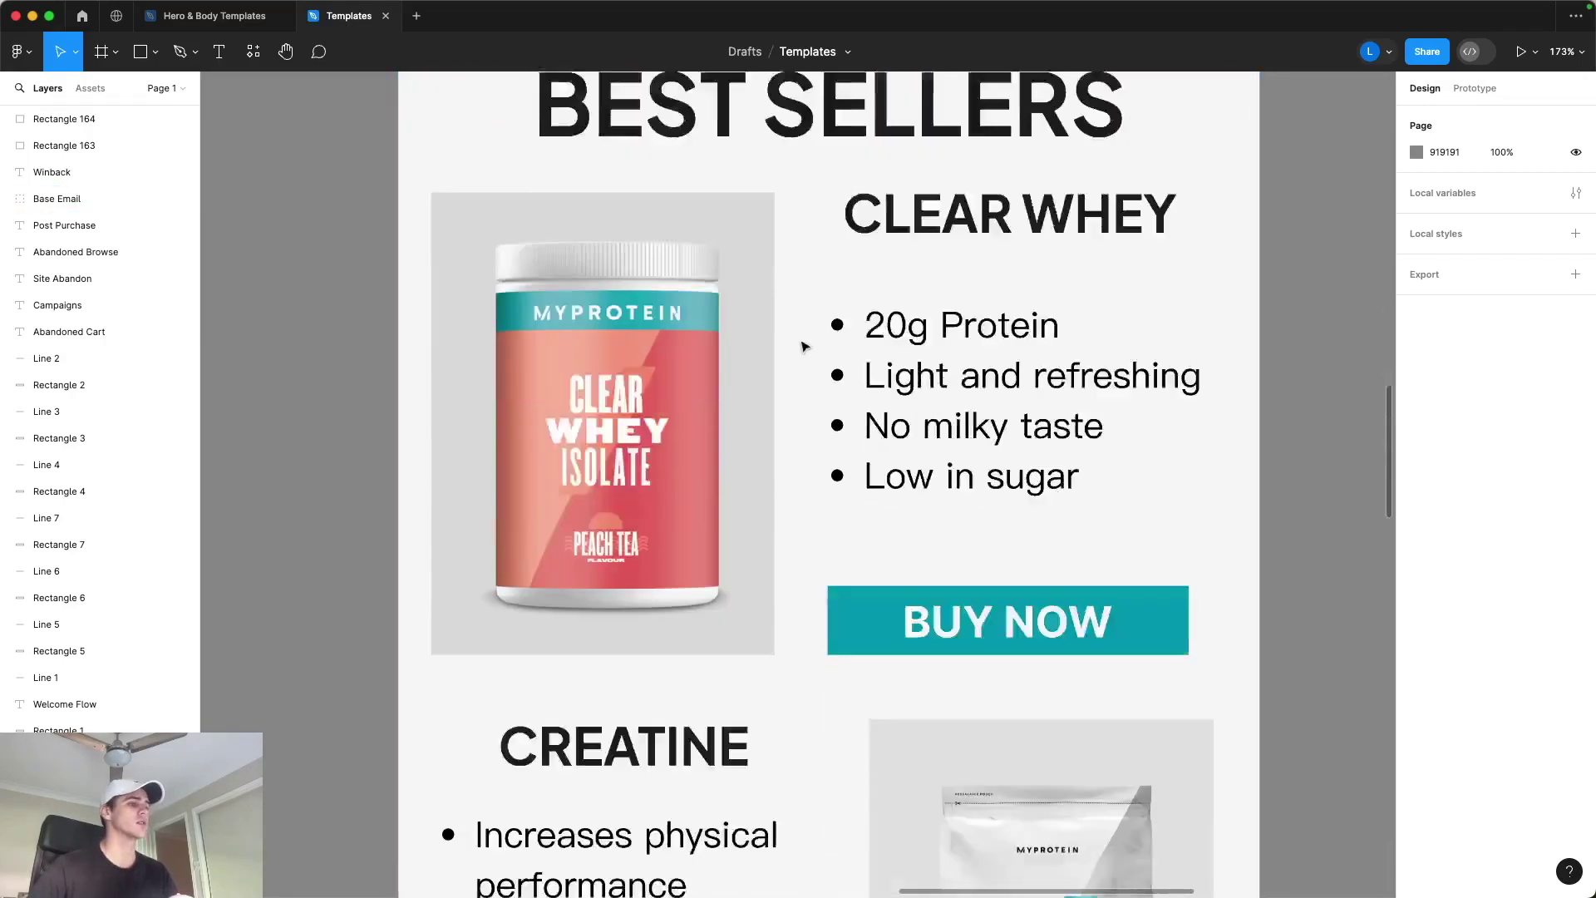
{"action": "scroll", "coordinate": [1067, 489], "scroll_direction": "down", "scroll_amount": 17}
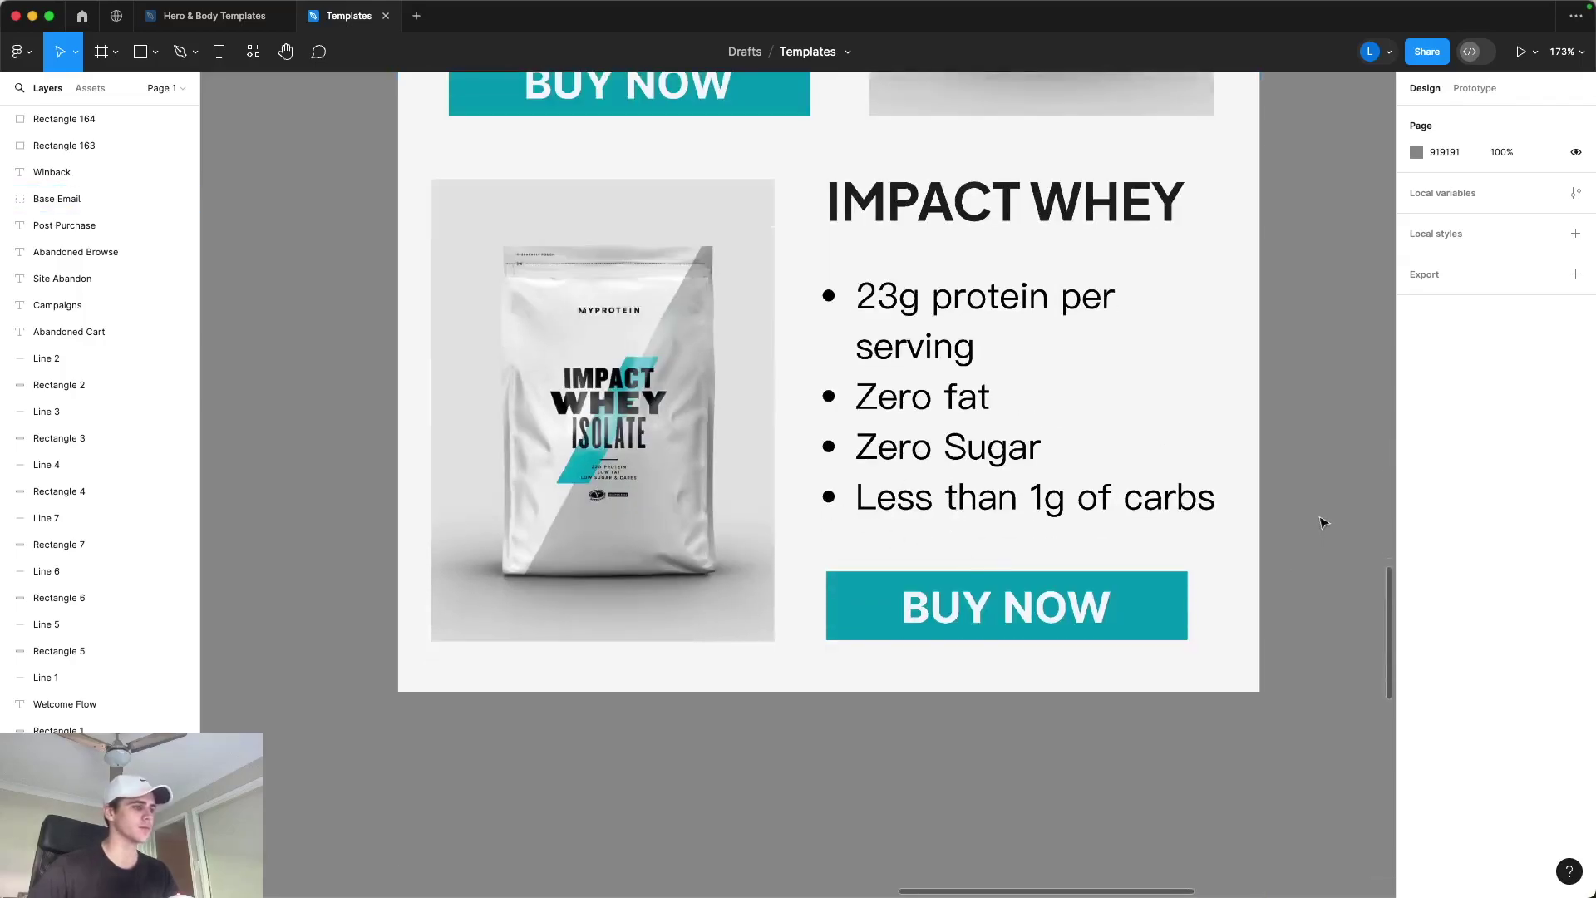
{"action": "scroll", "coordinate": [1321, 520], "scroll_direction": "down", "scroll_amount": 3}
{"action": "left_click_drag", "start_coordinate": [1304, 527], "coordinate": [961, 570]}
{"action": "scroll", "coordinate": [962, 570], "scroll_direction": "down", "scroll_amount": 3}
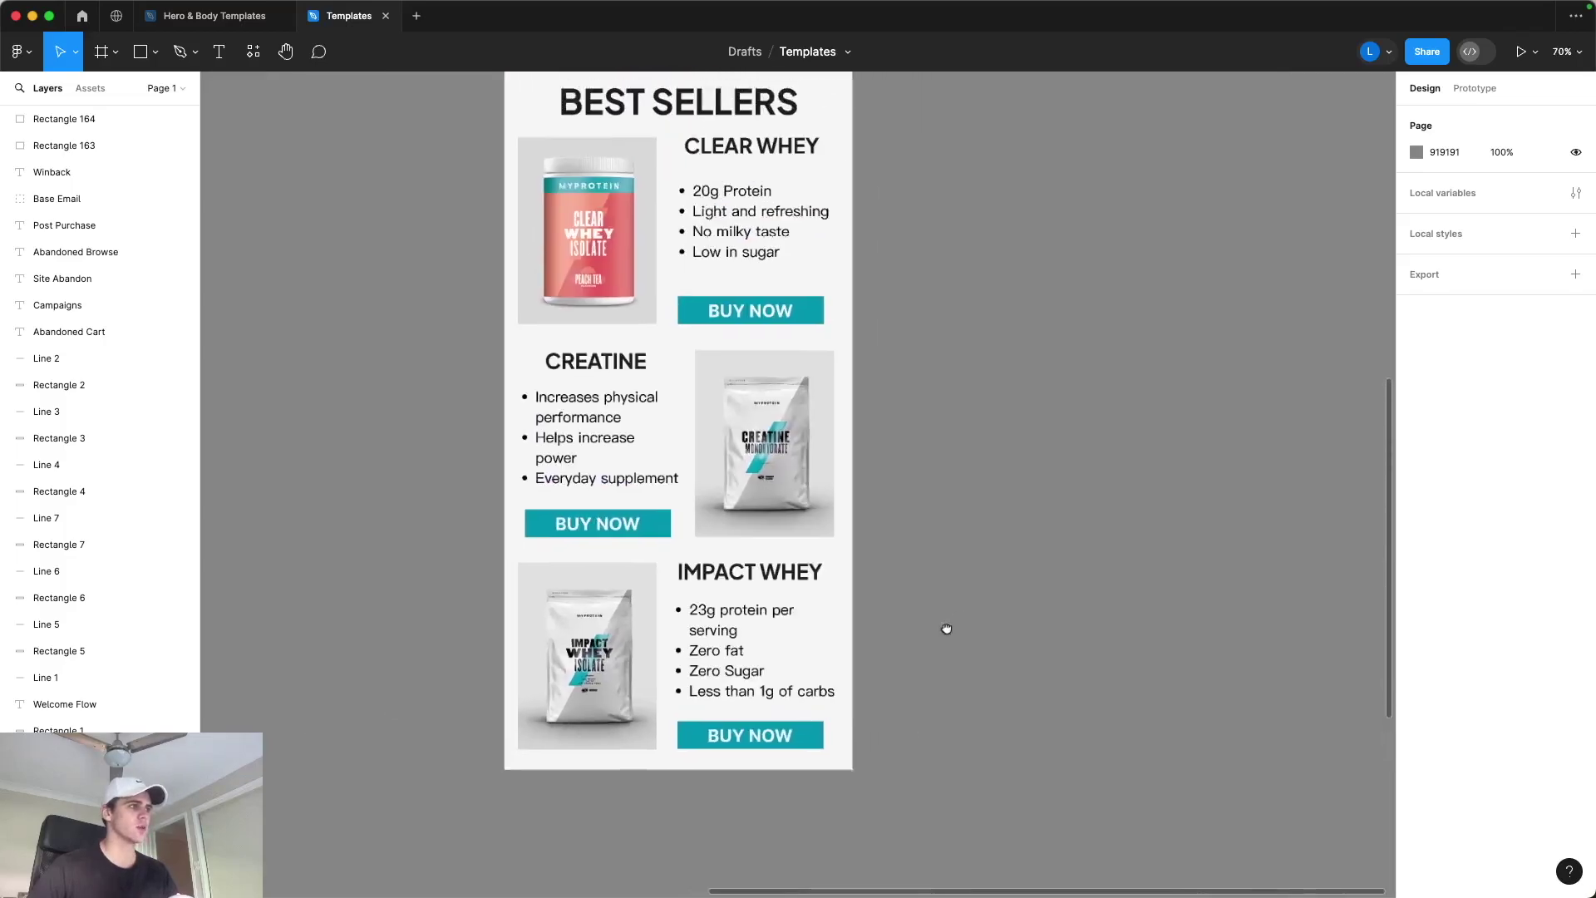
{"action": "scroll", "coordinate": [945, 628], "scroll_direction": "down", "scroll_amount": 3}
{"action": "scroll", "coordinate": [944, 588], "scroll_direction": "up", "scroll_amount": 2}
{"action": "scroll", "coordinate": [1015, 640], "scroll_direction": "right", "scroll_amount": 3}
{"action": "left_click_drag", "start_coordinate": [1010, 581], "coordinate": [918, 580]}
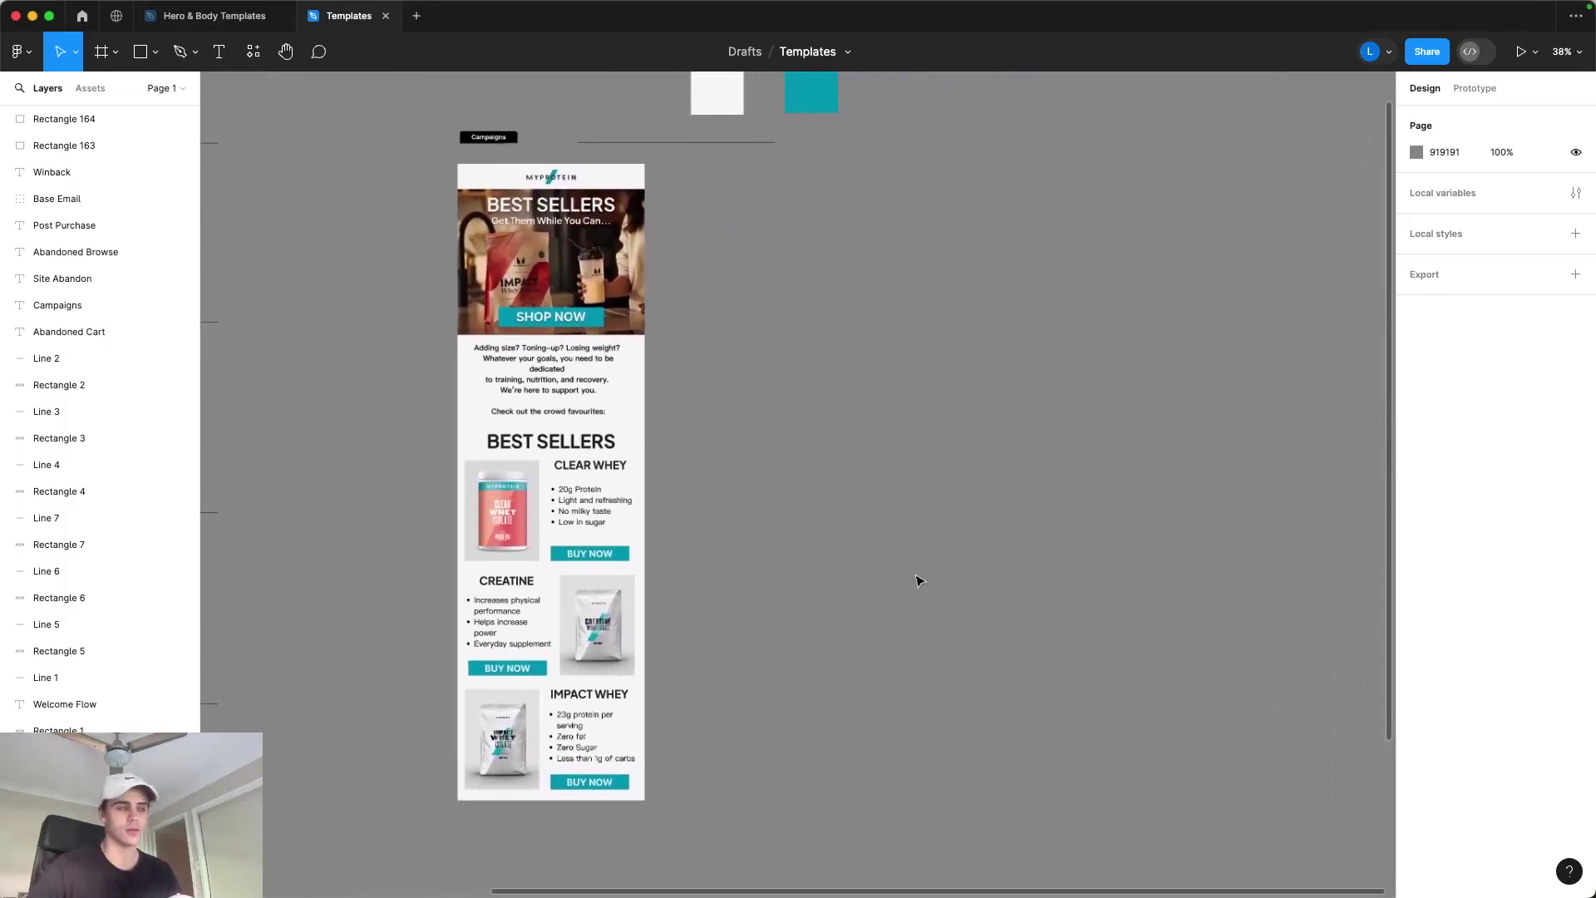
Step: Copy the Hero 3 template from the Hero & Body Templates file into the Templates file beside the Myprotein email
{"action": "left_click", "coordinate": [226, 27]}
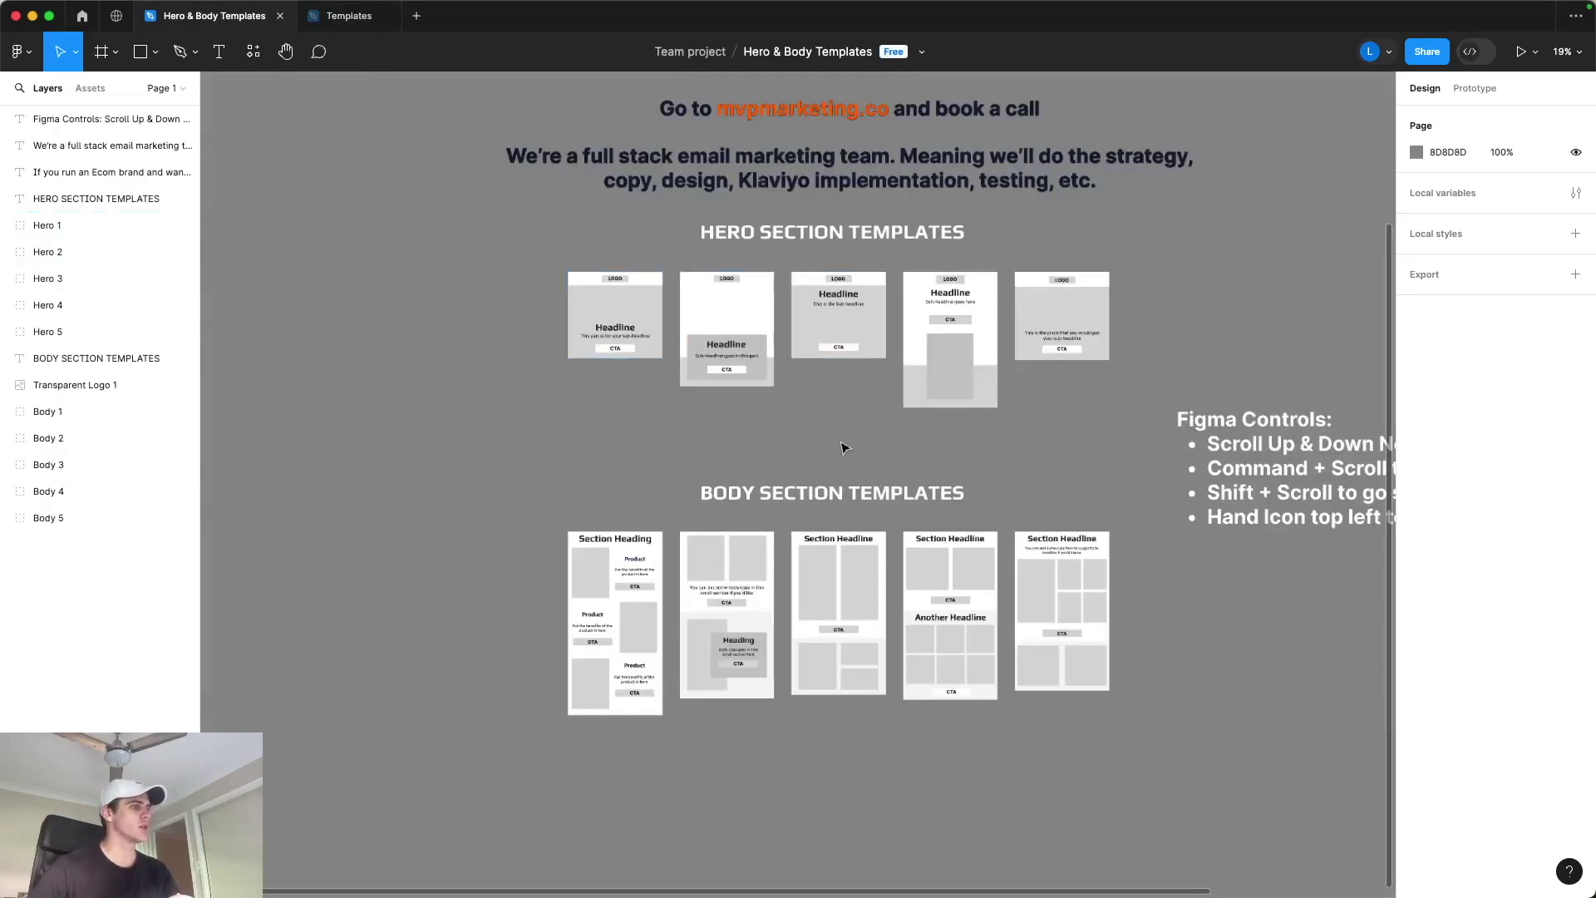
{"action": "scroll", "coordinate": [831, 416], "scroll_direction": "up", "scroll_amount": 2, "text": "ctrl"}
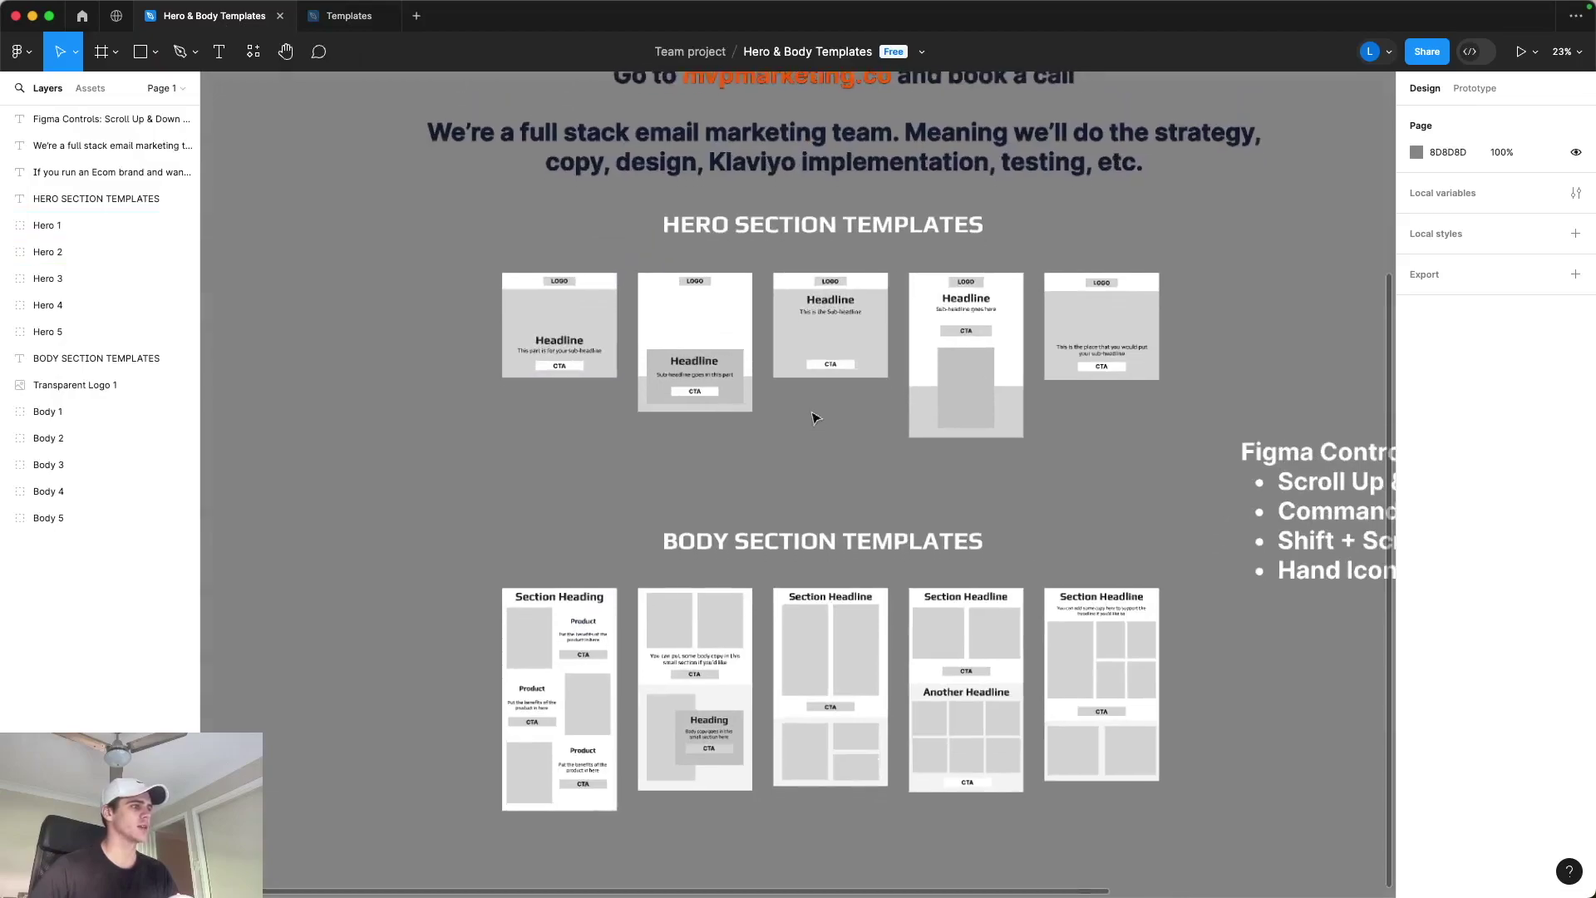
{"action": "left_click", "coordinate": [763, 267]}
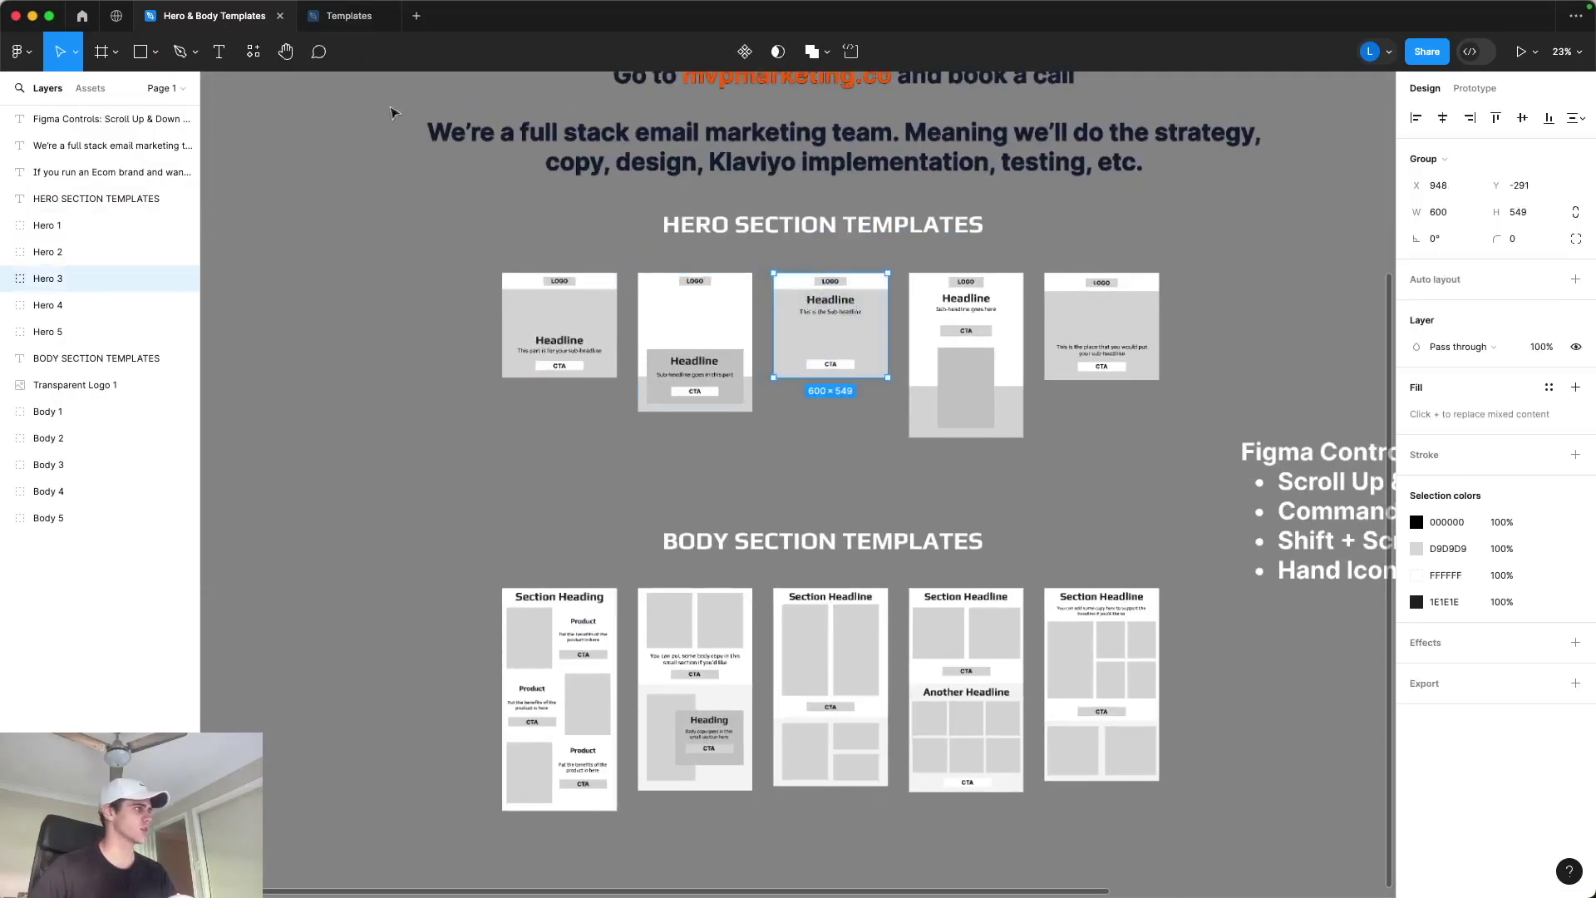
{"action": "left_click", "coordinate": [350, 16]}
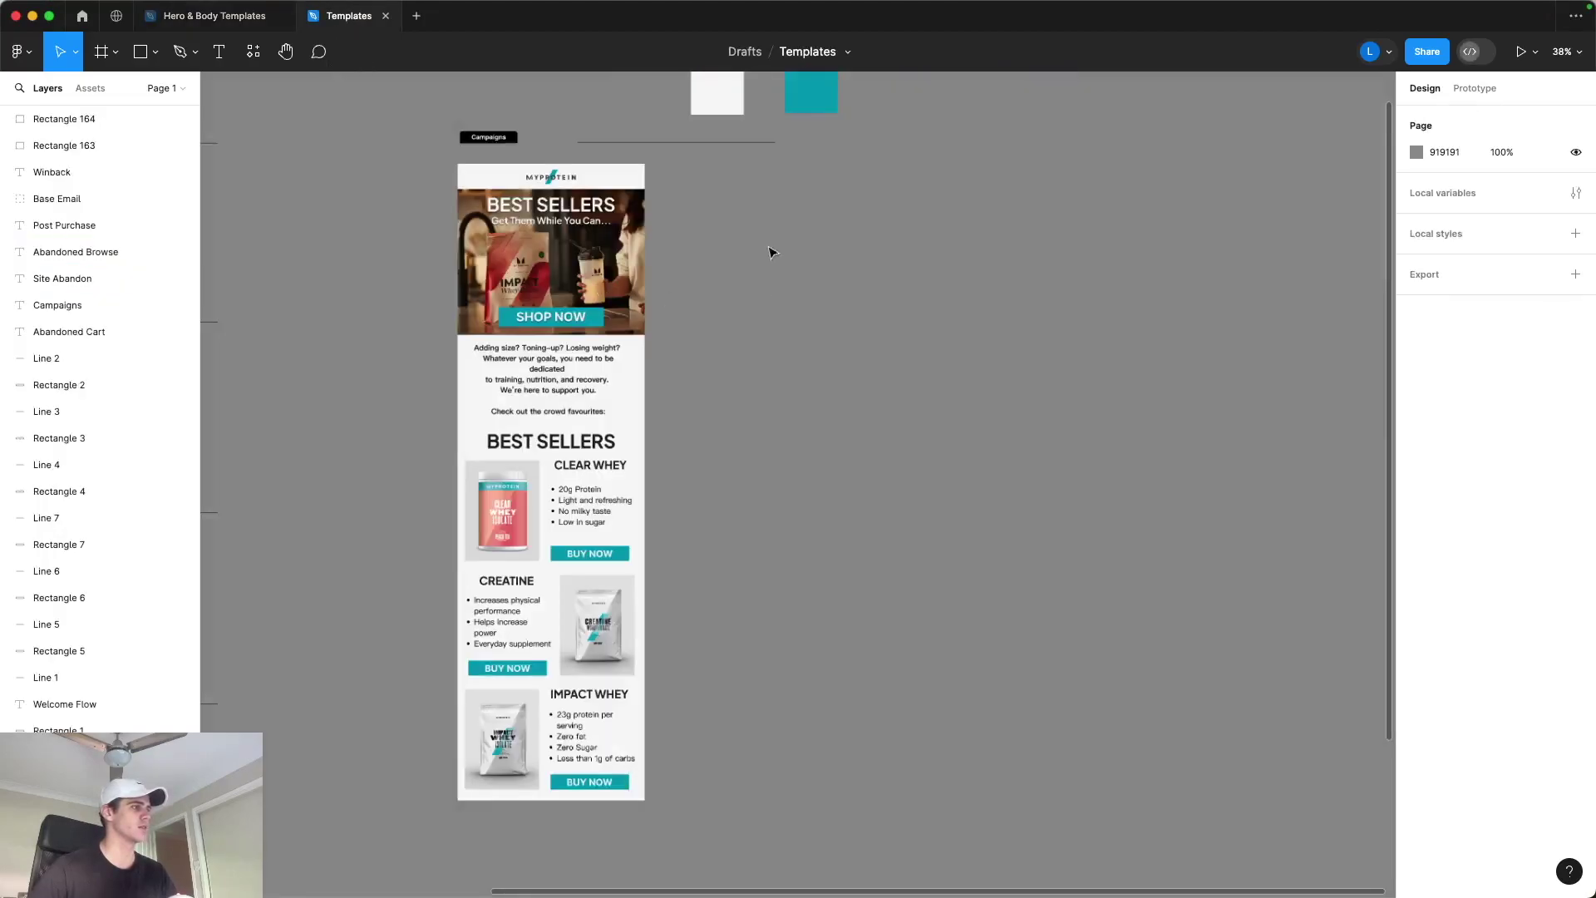
{"action": "left_click", "coordinate": [198, 14]}
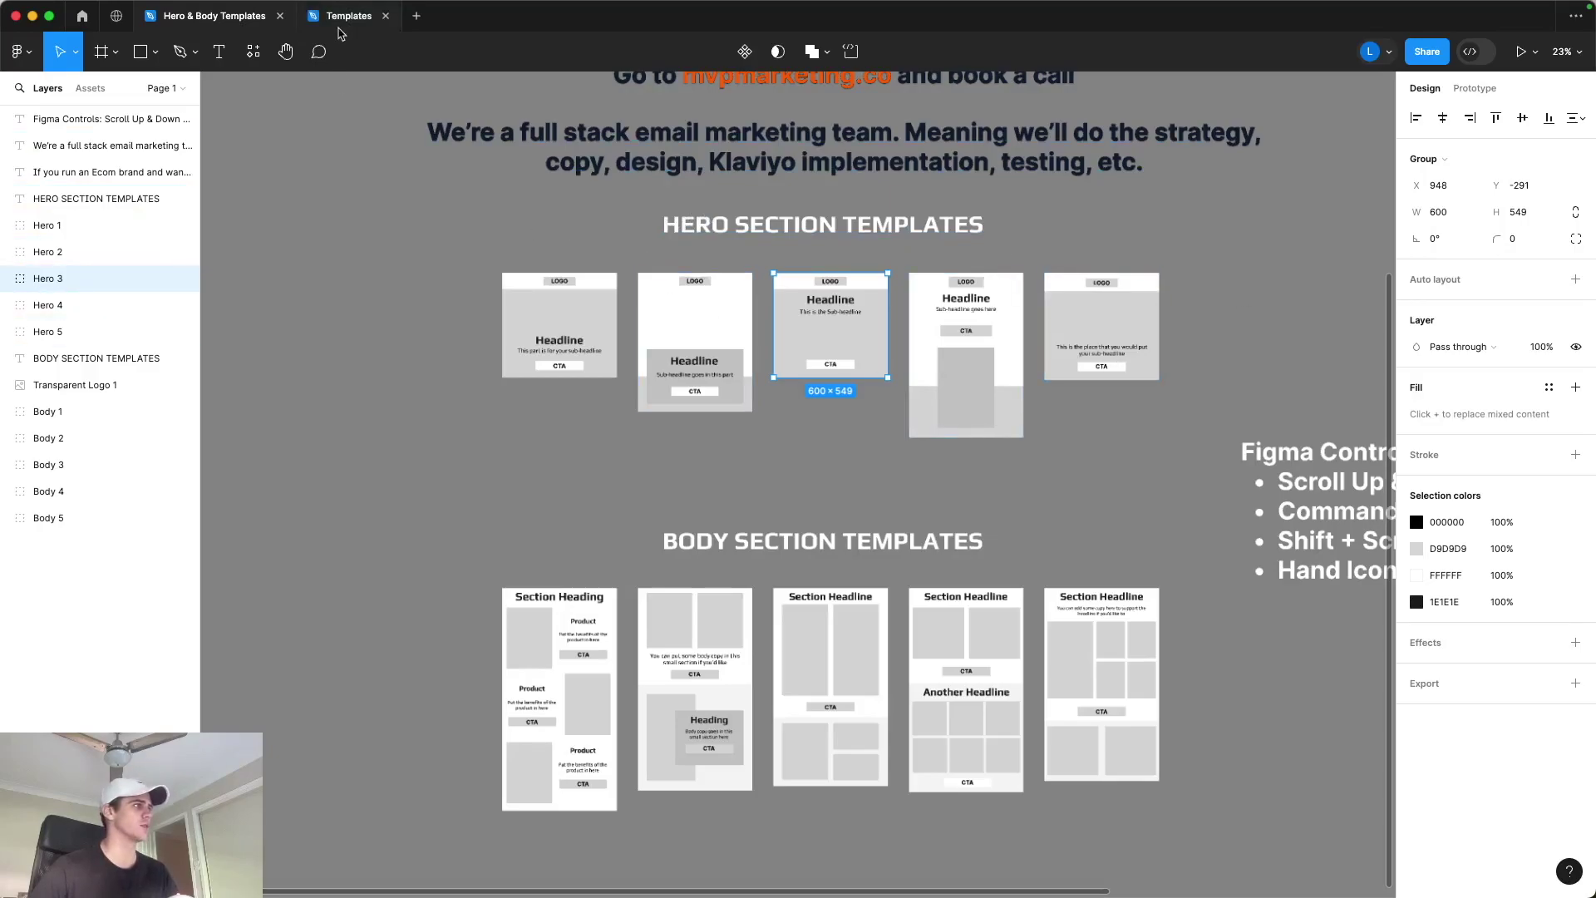
{"action": "left_click", "coordinate": [340, 25]}
{"action": "key", "text": "super+v"}
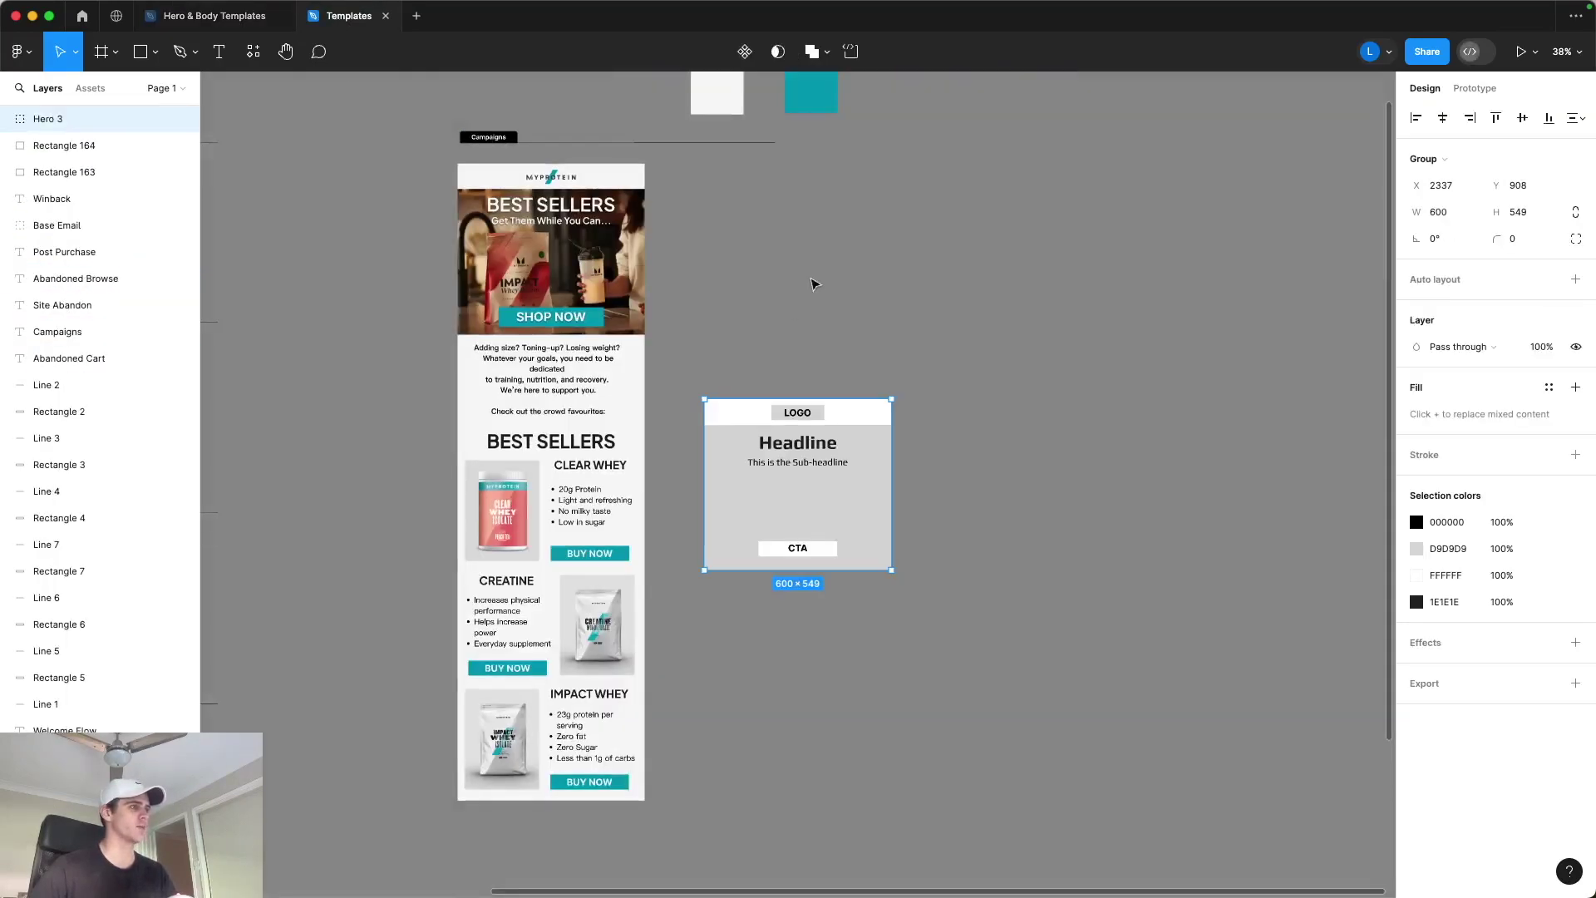
Step: Move the Hero 3 group up beside the Myprotein email so their top edges line up, at X 2294, Y 154
{"action": "left_click_drag", "start_coordinate": [848, 428], "coordinate": [838, 191]}
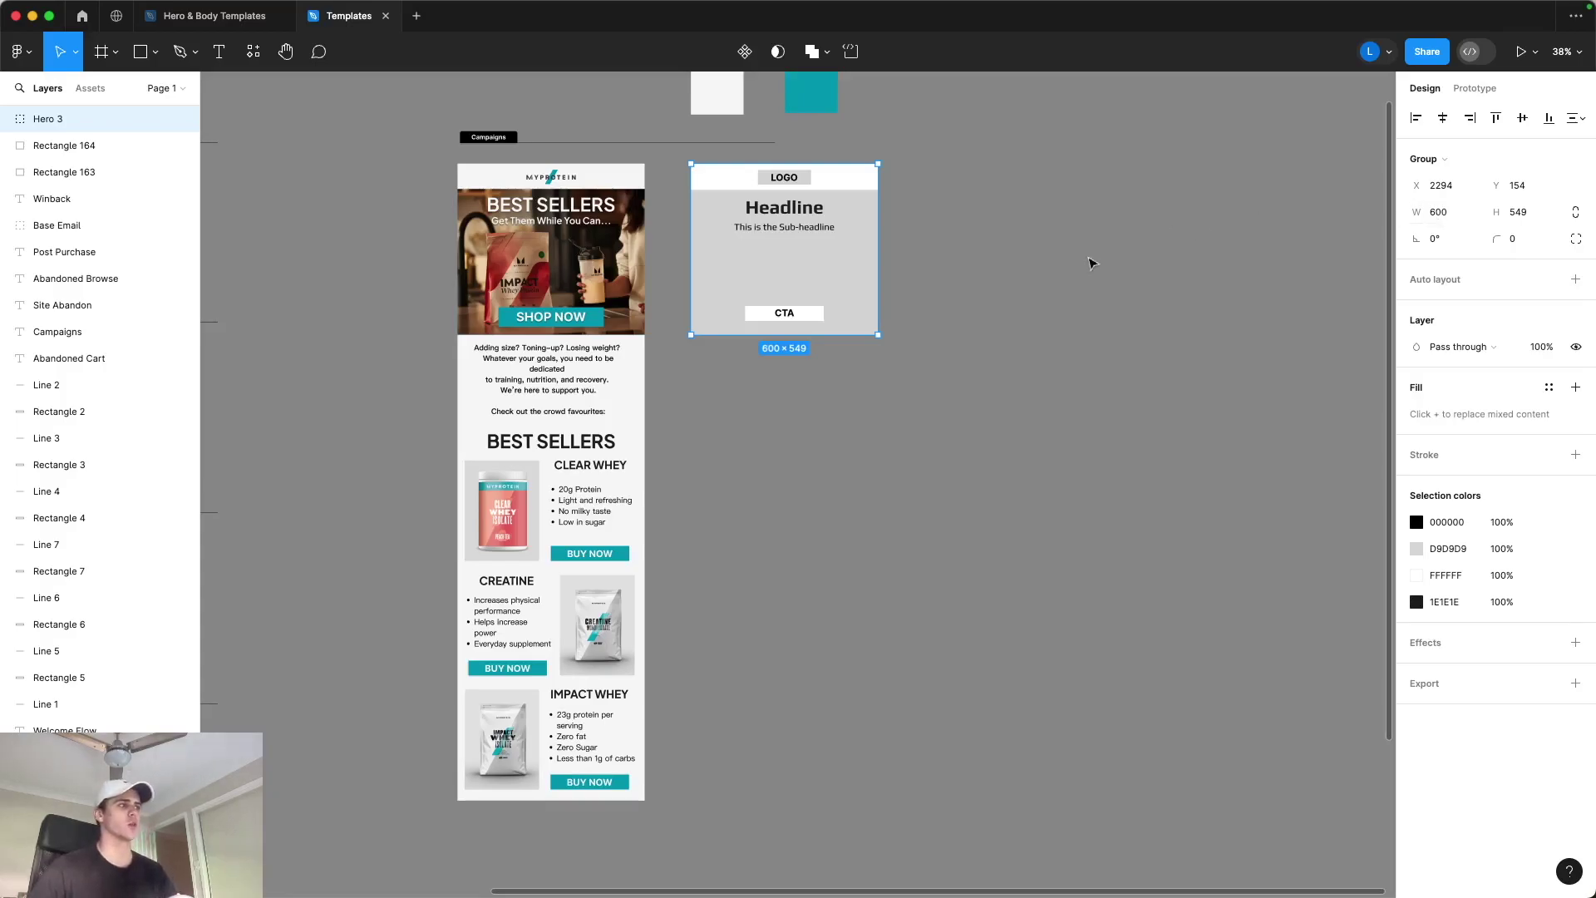
{"action": "scroll", "coordinate": [1072, 299], "scroll_direction": "up", "scroll_amount": 5}
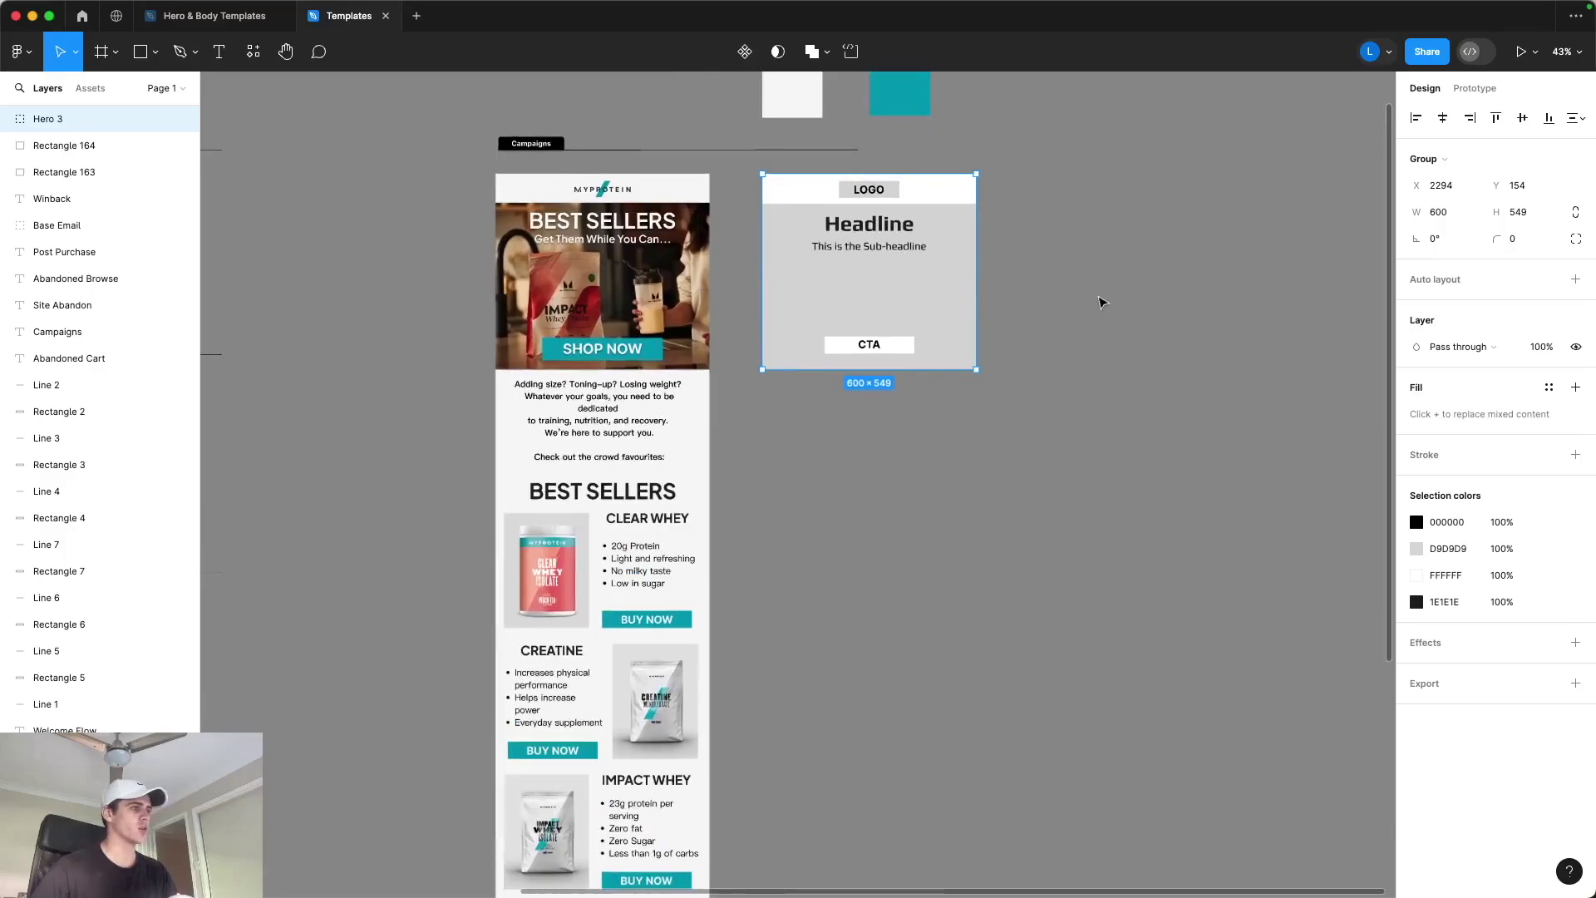
{"action": "scroll", "coordinate": [1116, 321], "scroll_direction": "up", "scroll_amount": 5}
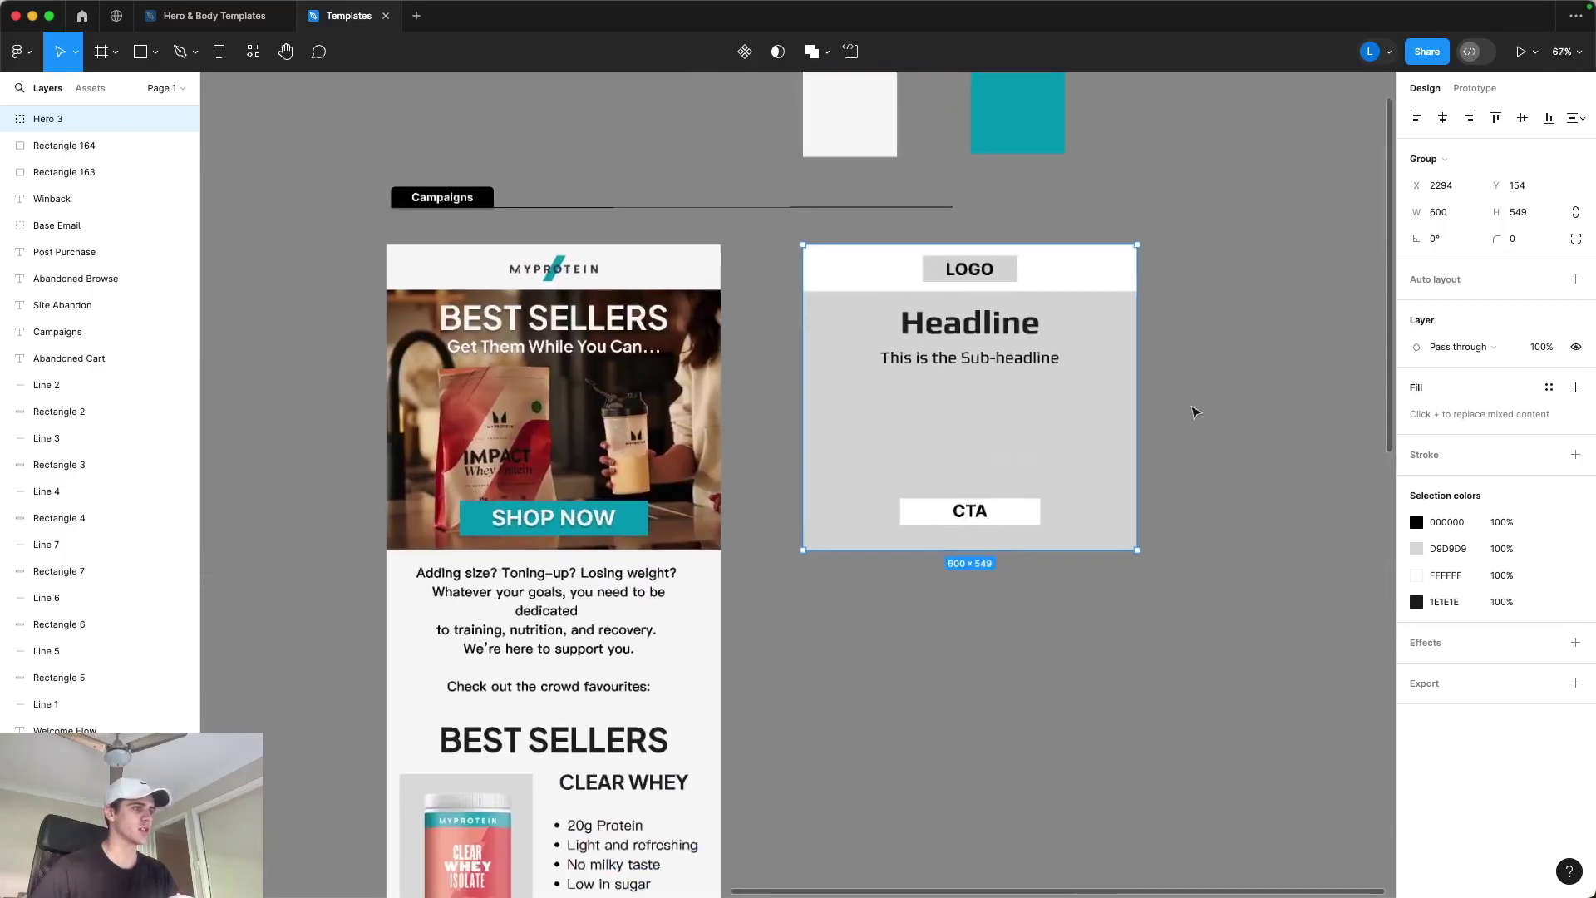
{"action": "left_click_drag", "start_coordinate": [1187, 392], "coordinate": [1217, 397]}
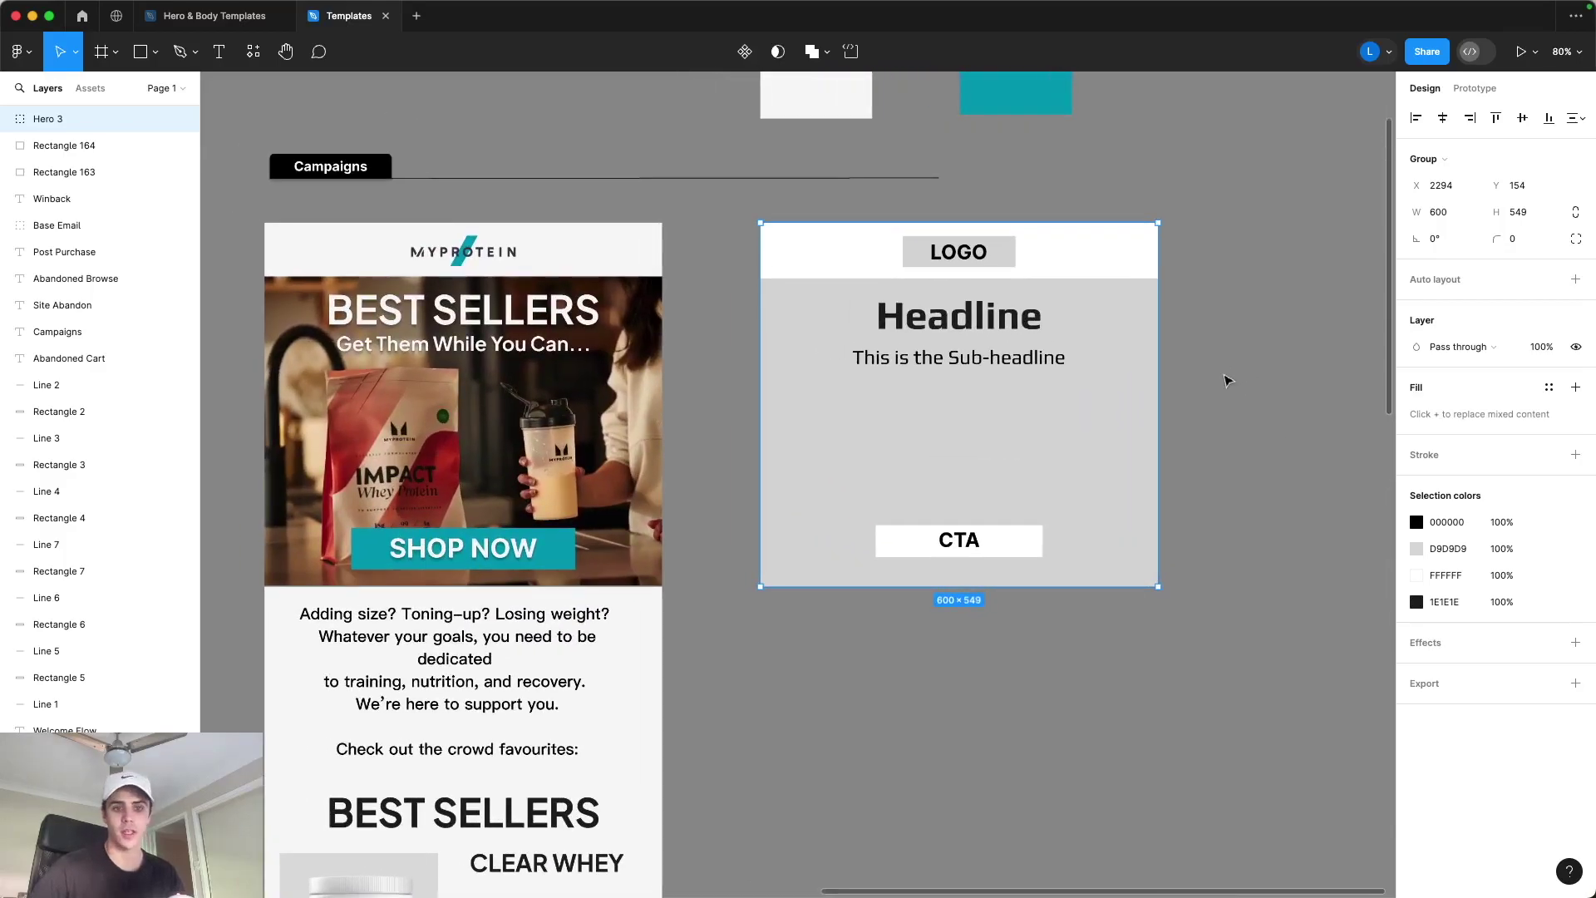
{"action": "left_click", "coordinate": [1222, 299]}
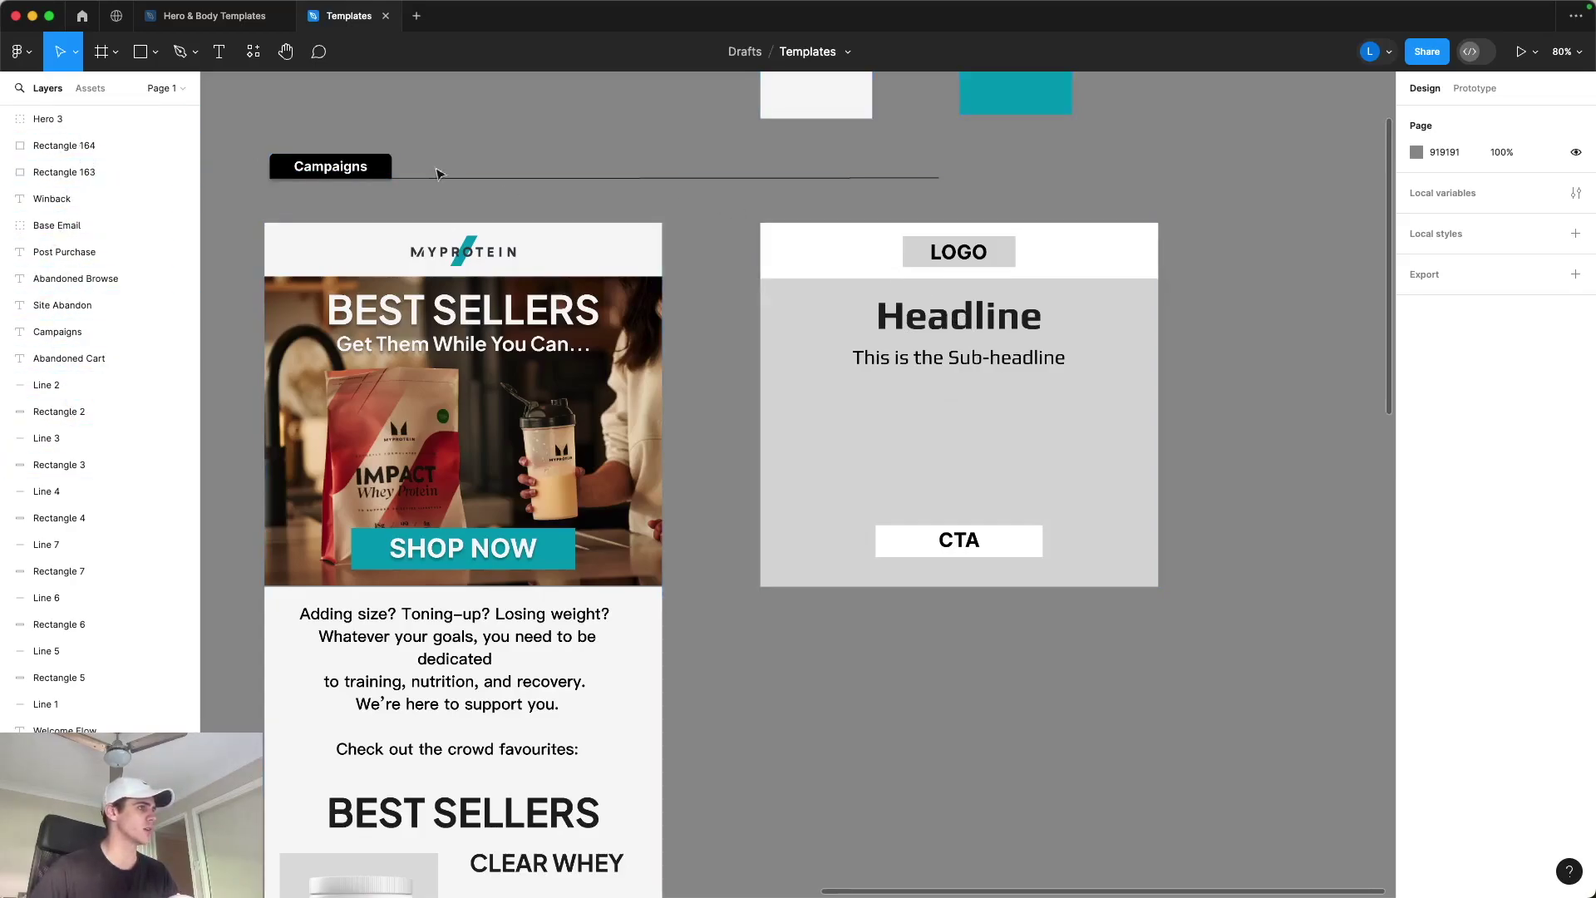
Step: Delete the LOGO placeholder text from the Hero 3 group
{"action": "left_click", "coordinate": [73, 125]}
{"action": "left_click", "coordinate": [7, 119]}
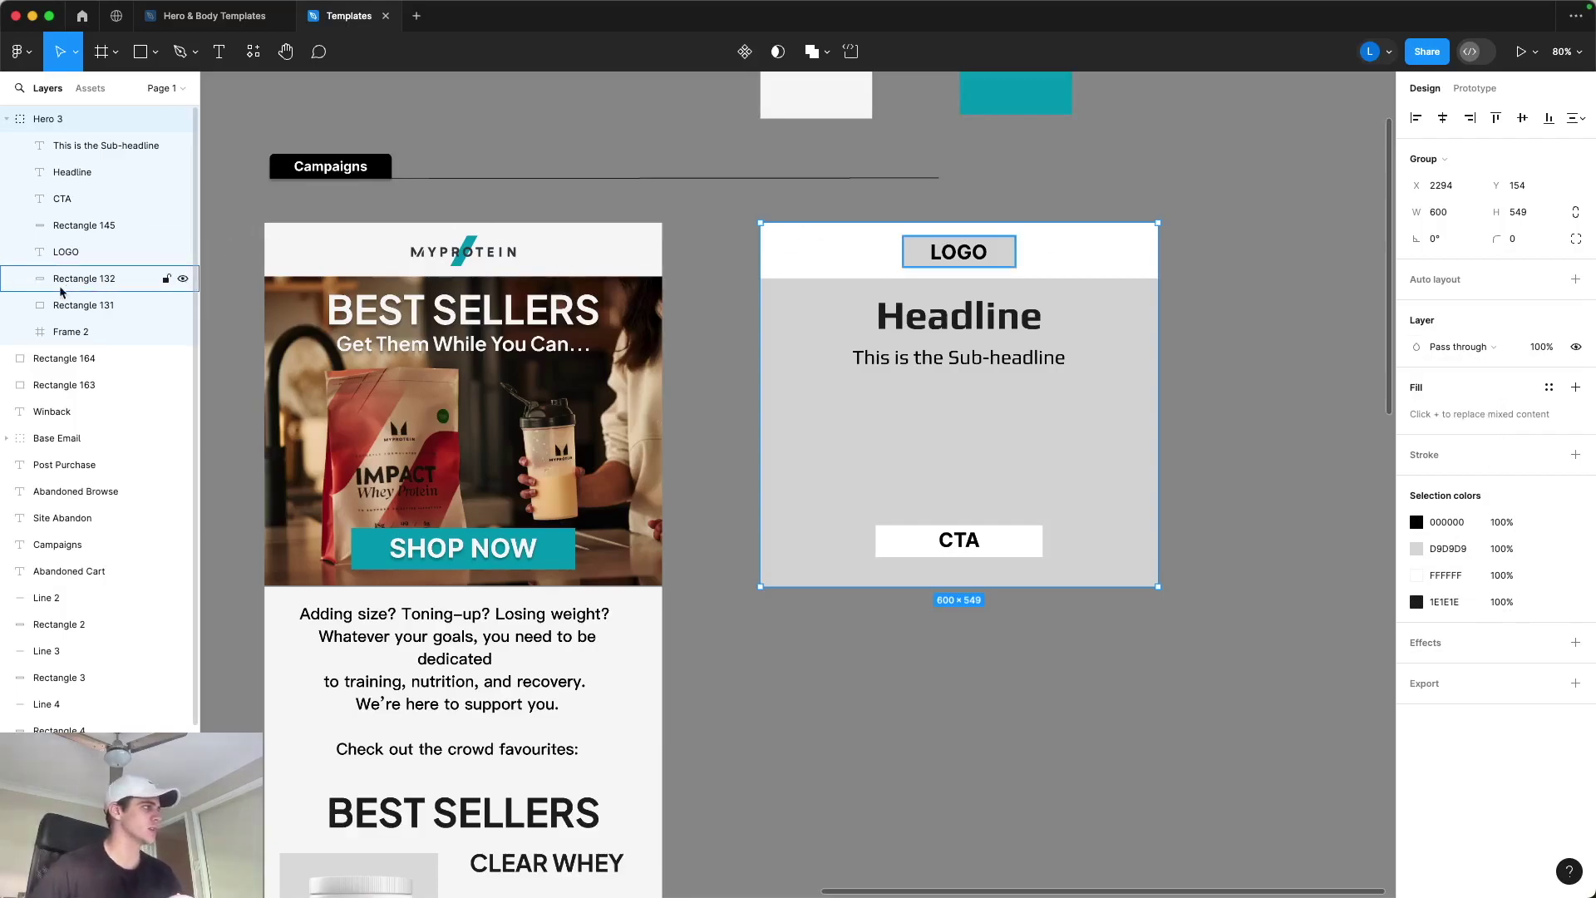
{"action": "left_click", "coordinate": [66, 252]}
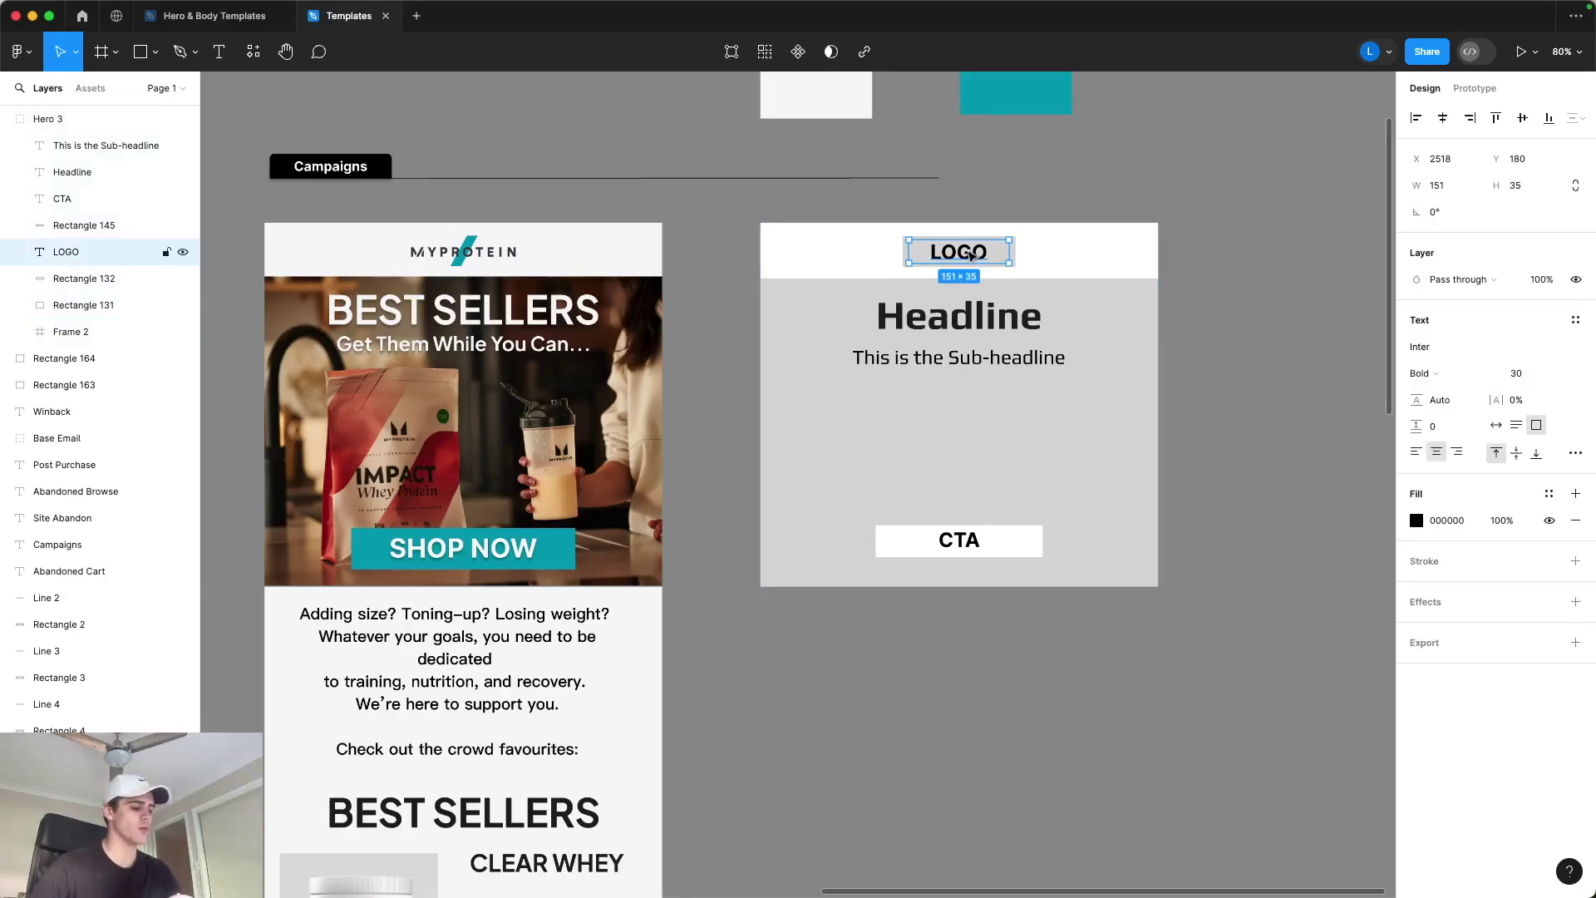
{"action": "key", "text": "Delete"}
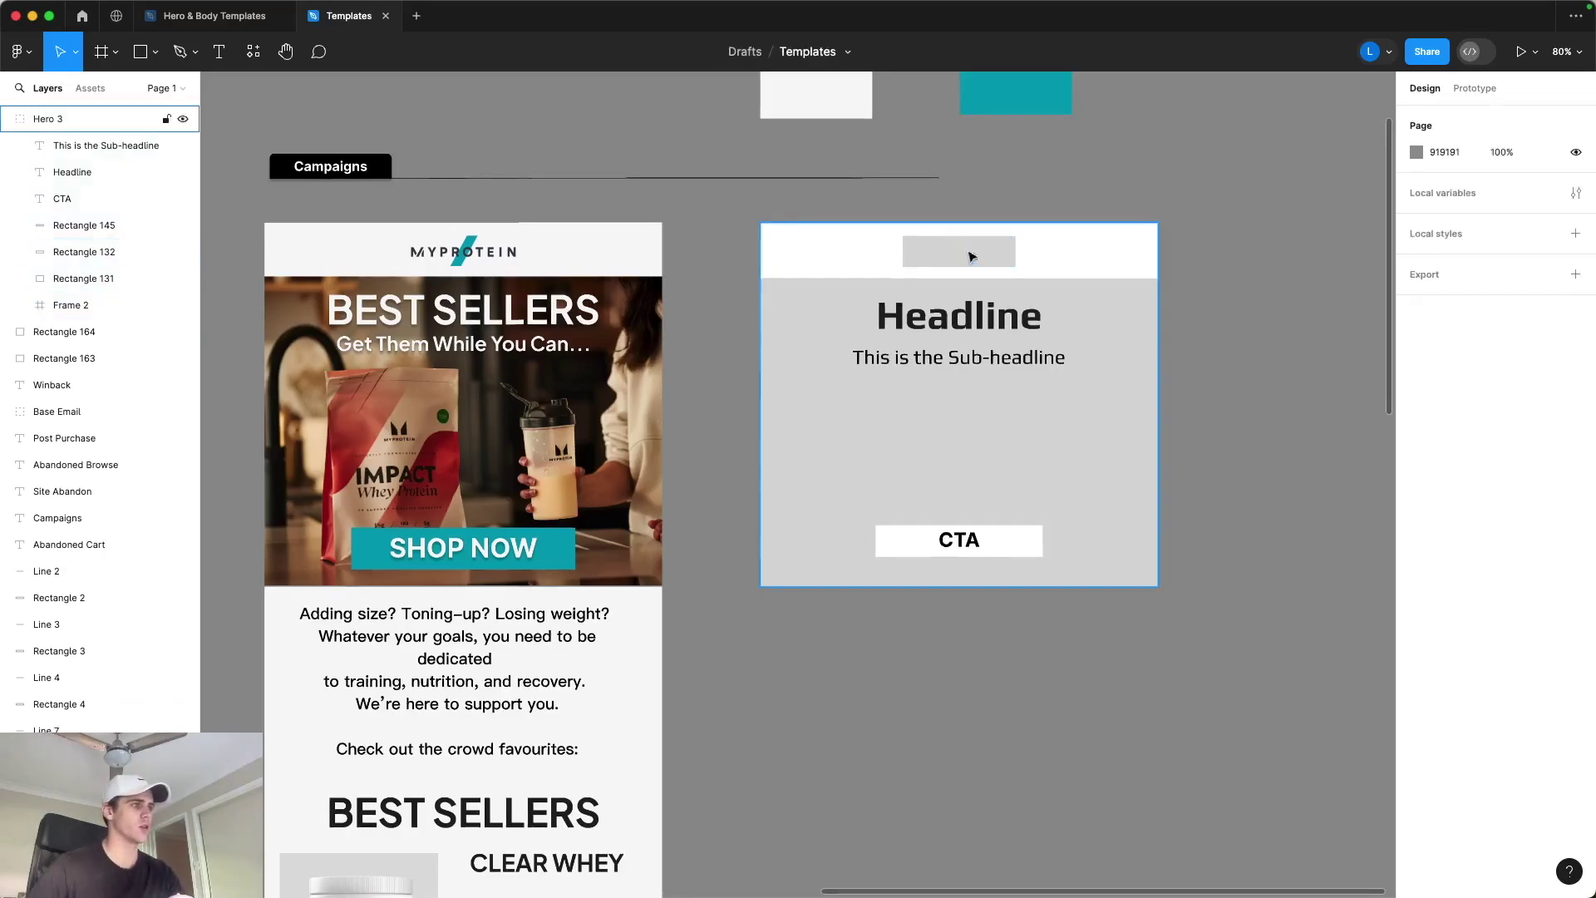
Step: Place the Myprotein logo PNG from the Figma Design Video folder into Hero 3's grey logo placeholder rectangle
{"action": "left_click", "coordinate": [71, 260]}
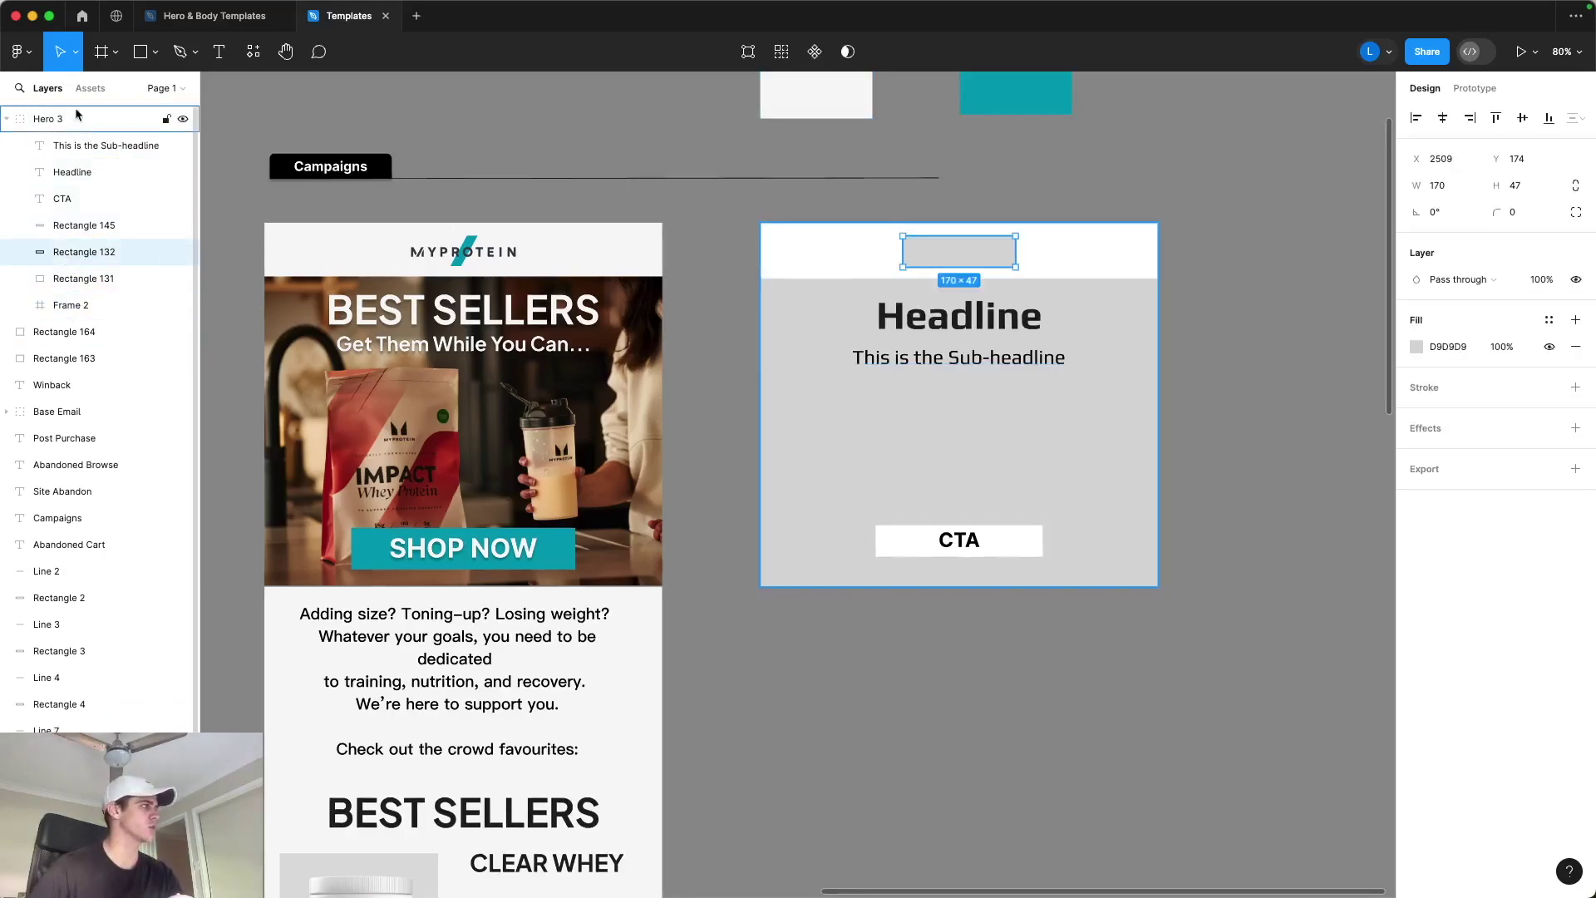
{"action": "left_click", "coordinate": [17, 55]}
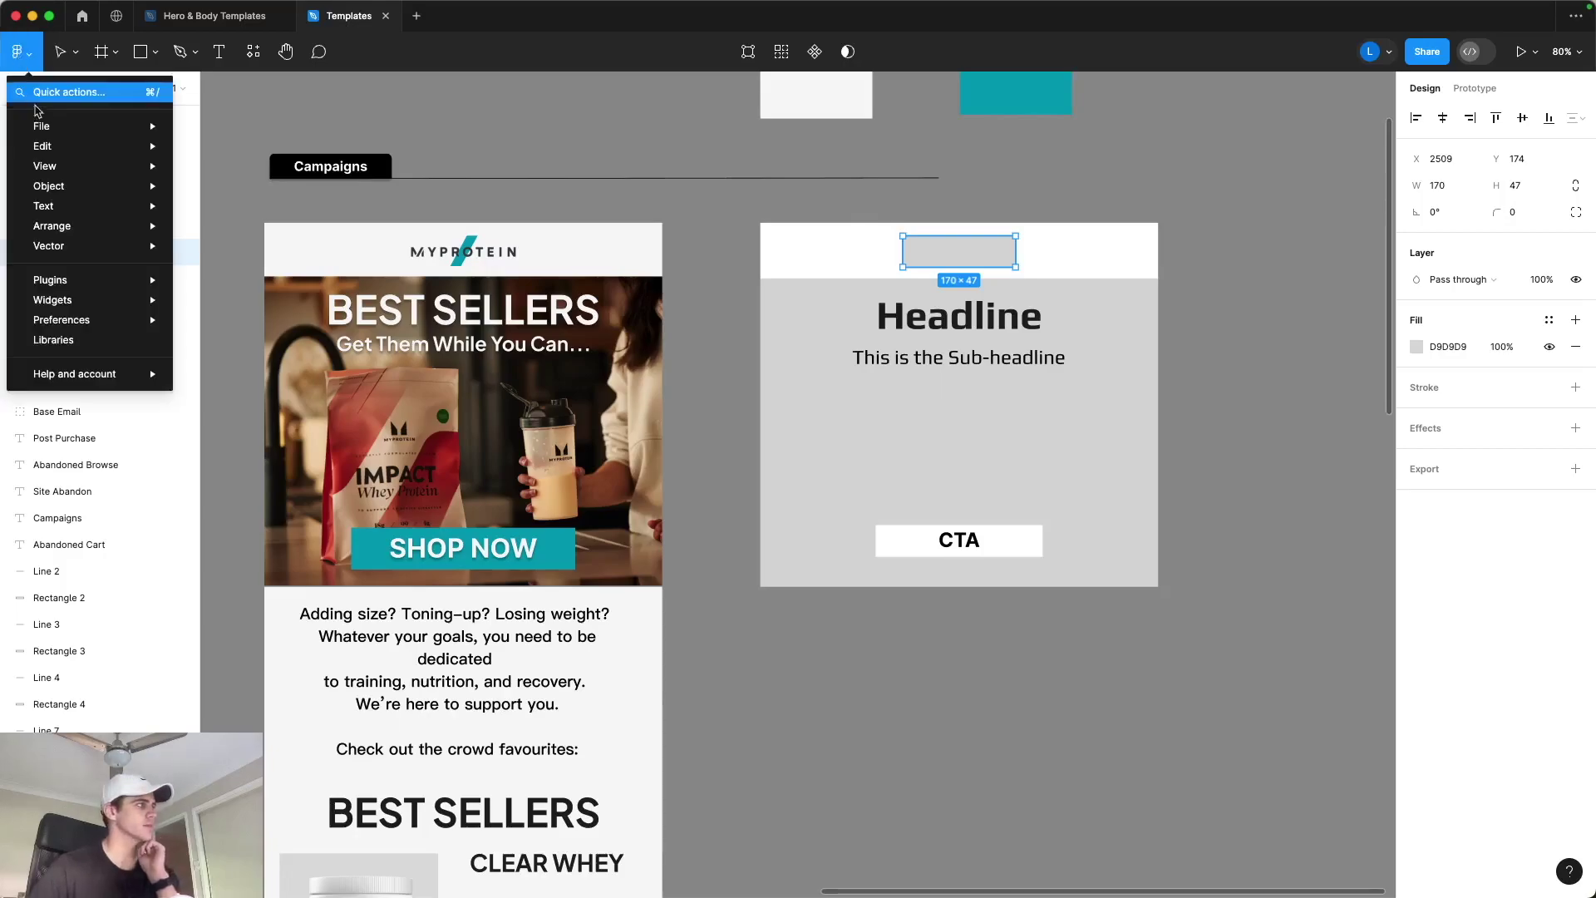
{"action": "mouse_move", "coordinate": [55, 125]}
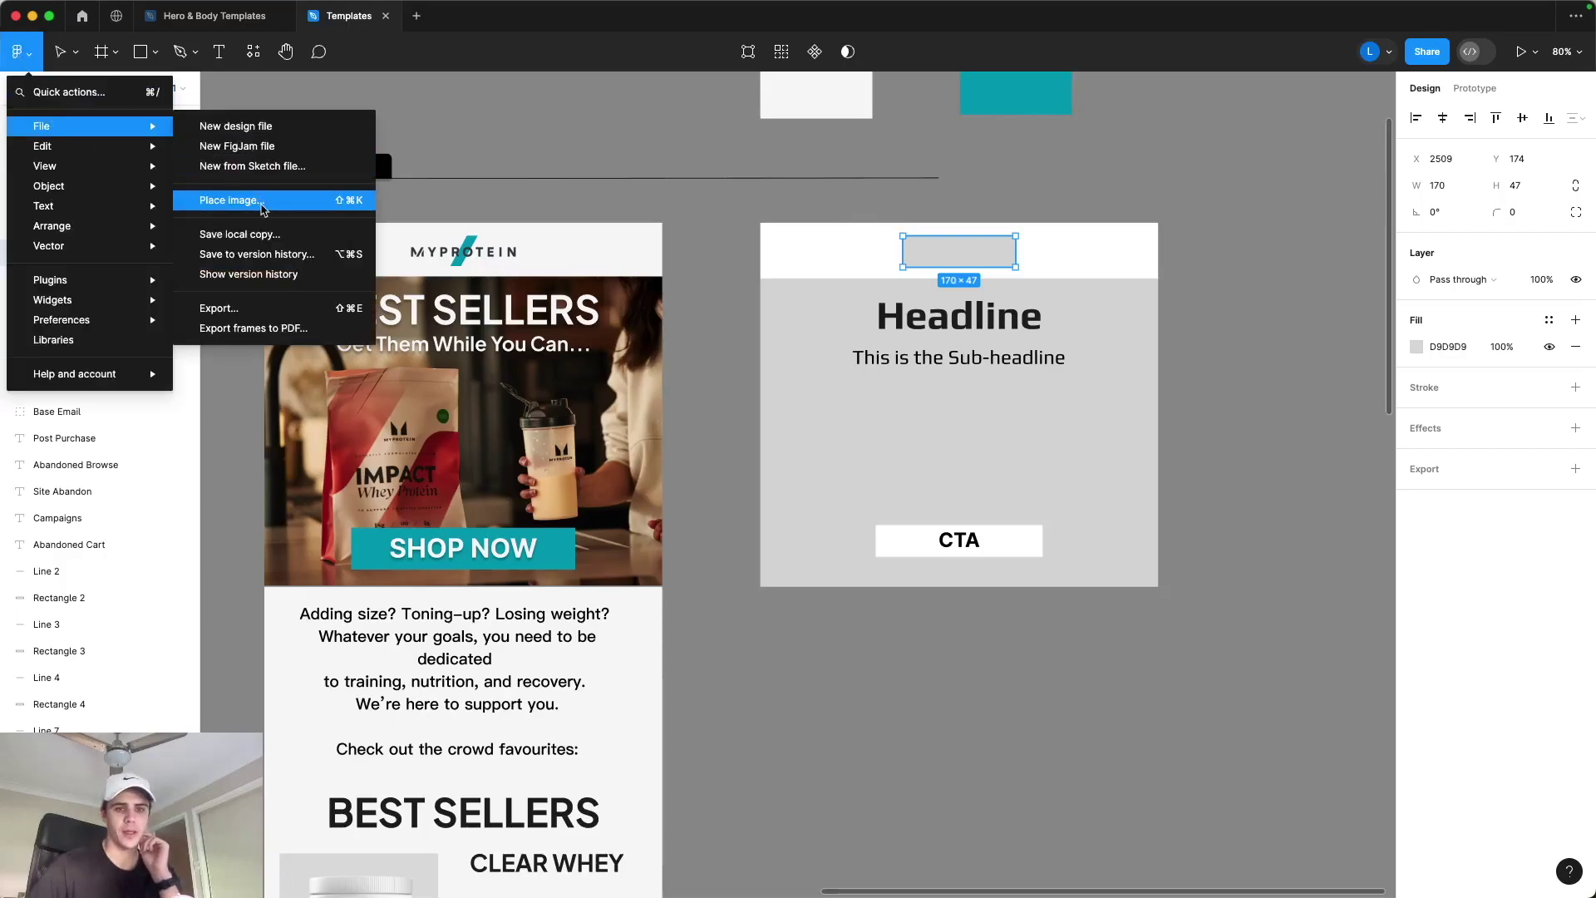
{"action": "left_click", "coordinate": [261, 207]}
{"action": "left_click", "coordinate": [655, 369]}
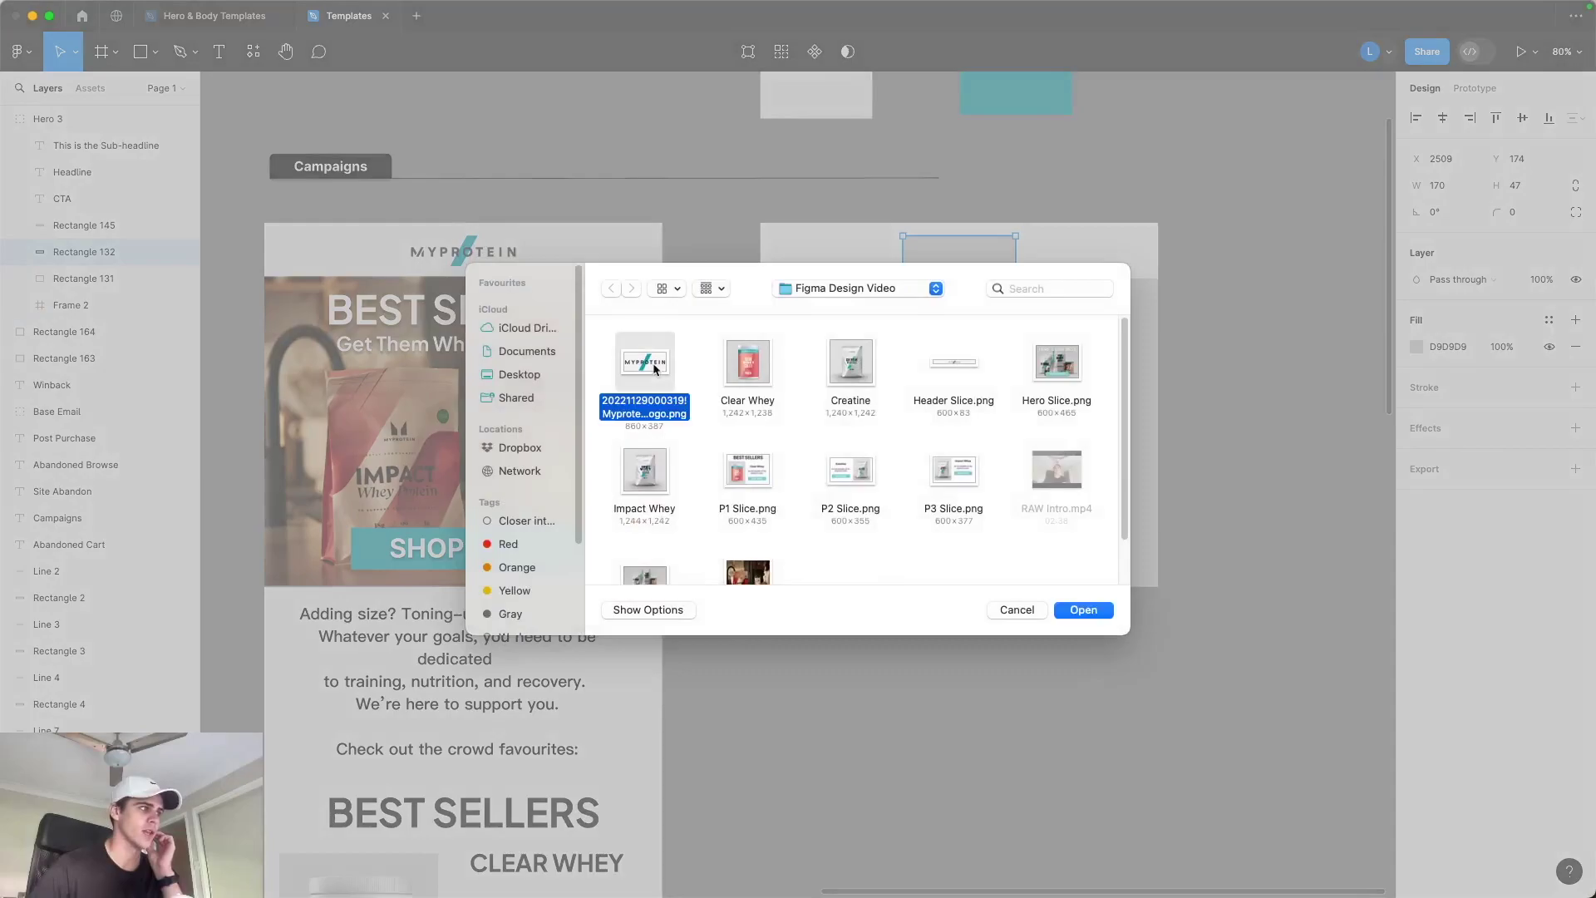
{"action": "left_click", "coordinate": [1080, 611]}
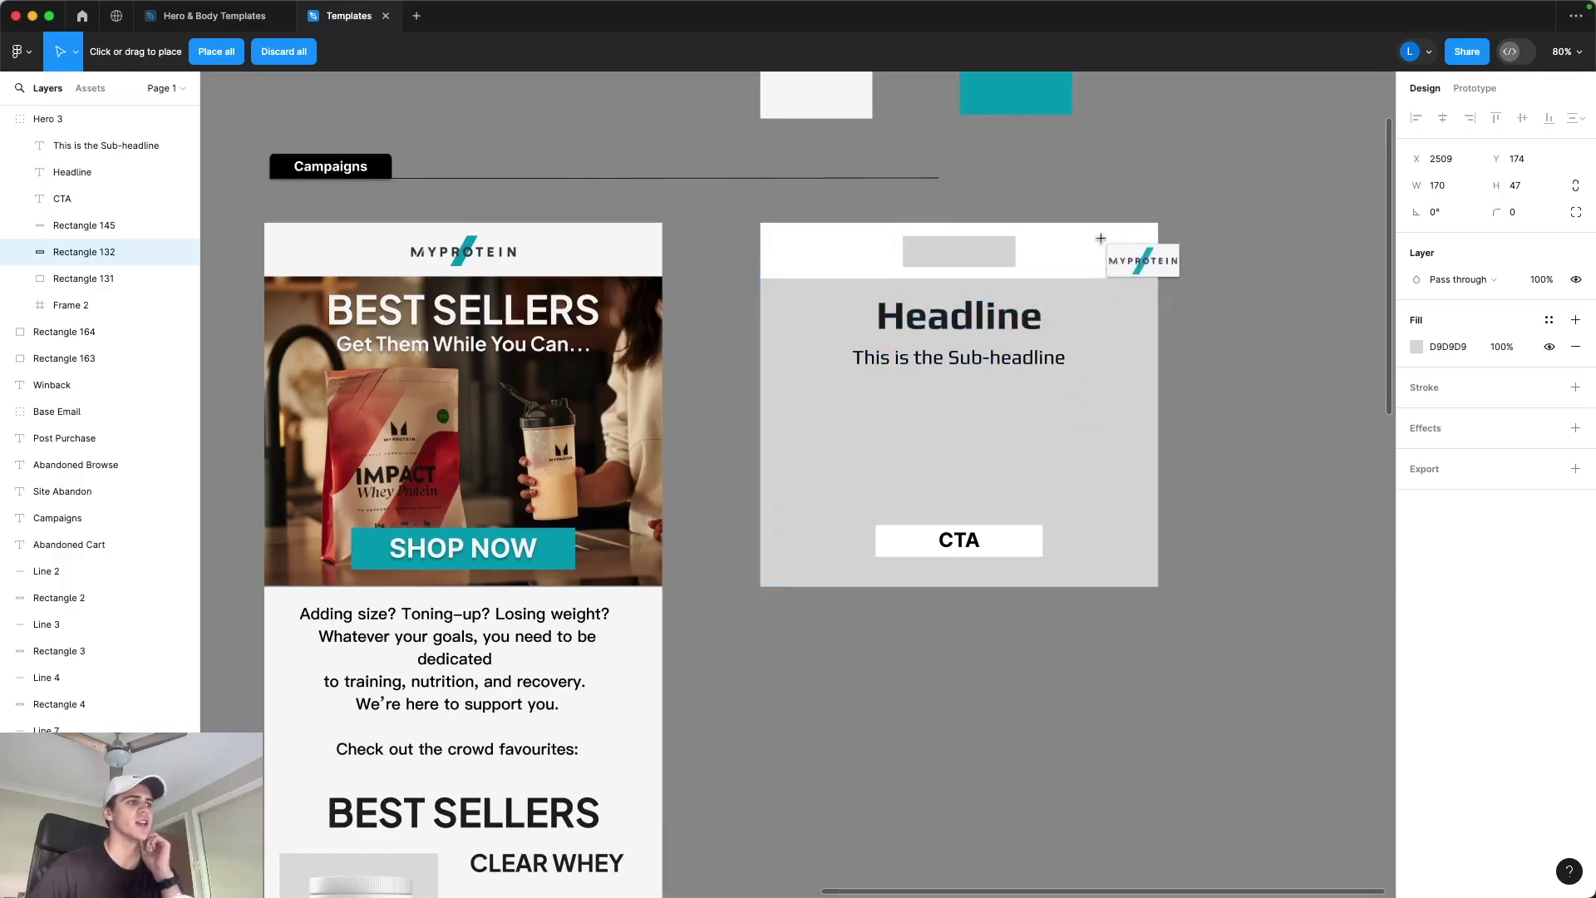
{"action": "left_click", "coordinate": [952, 250]}
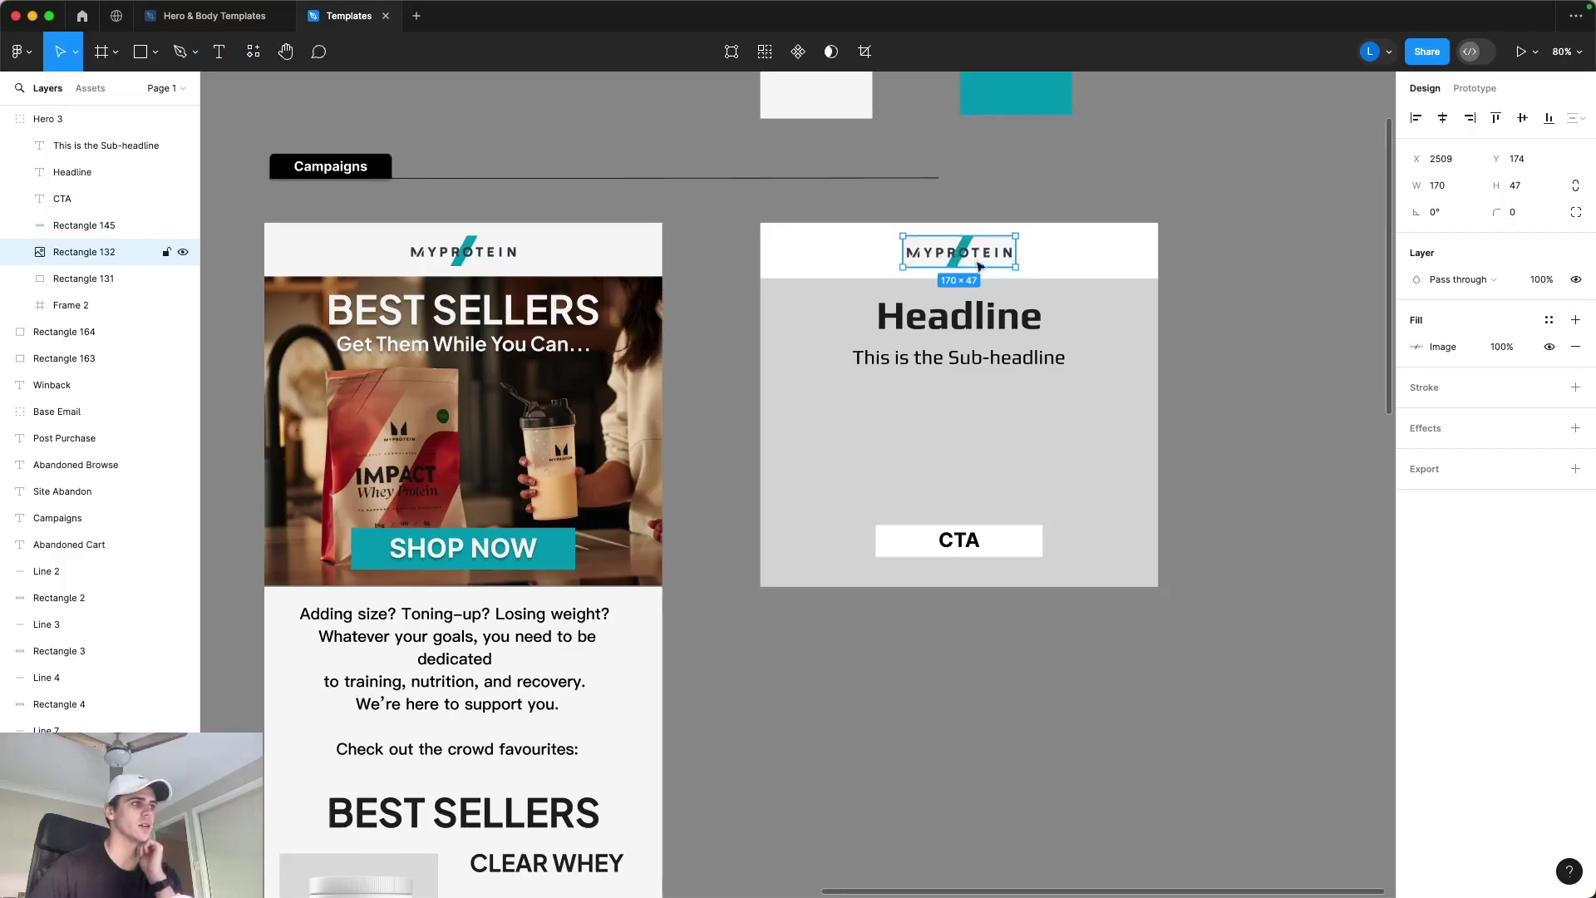
{"action": "left_click", "coordinate": [1223, 291]}
Step: Open the fill colour of Hero 3's white background frame, Frame 2, and switch the colour format to Hex
{"action": "scroll", "coordinate": [1214, 295], "scroll_direction": "up", "scroll_amount": 5}
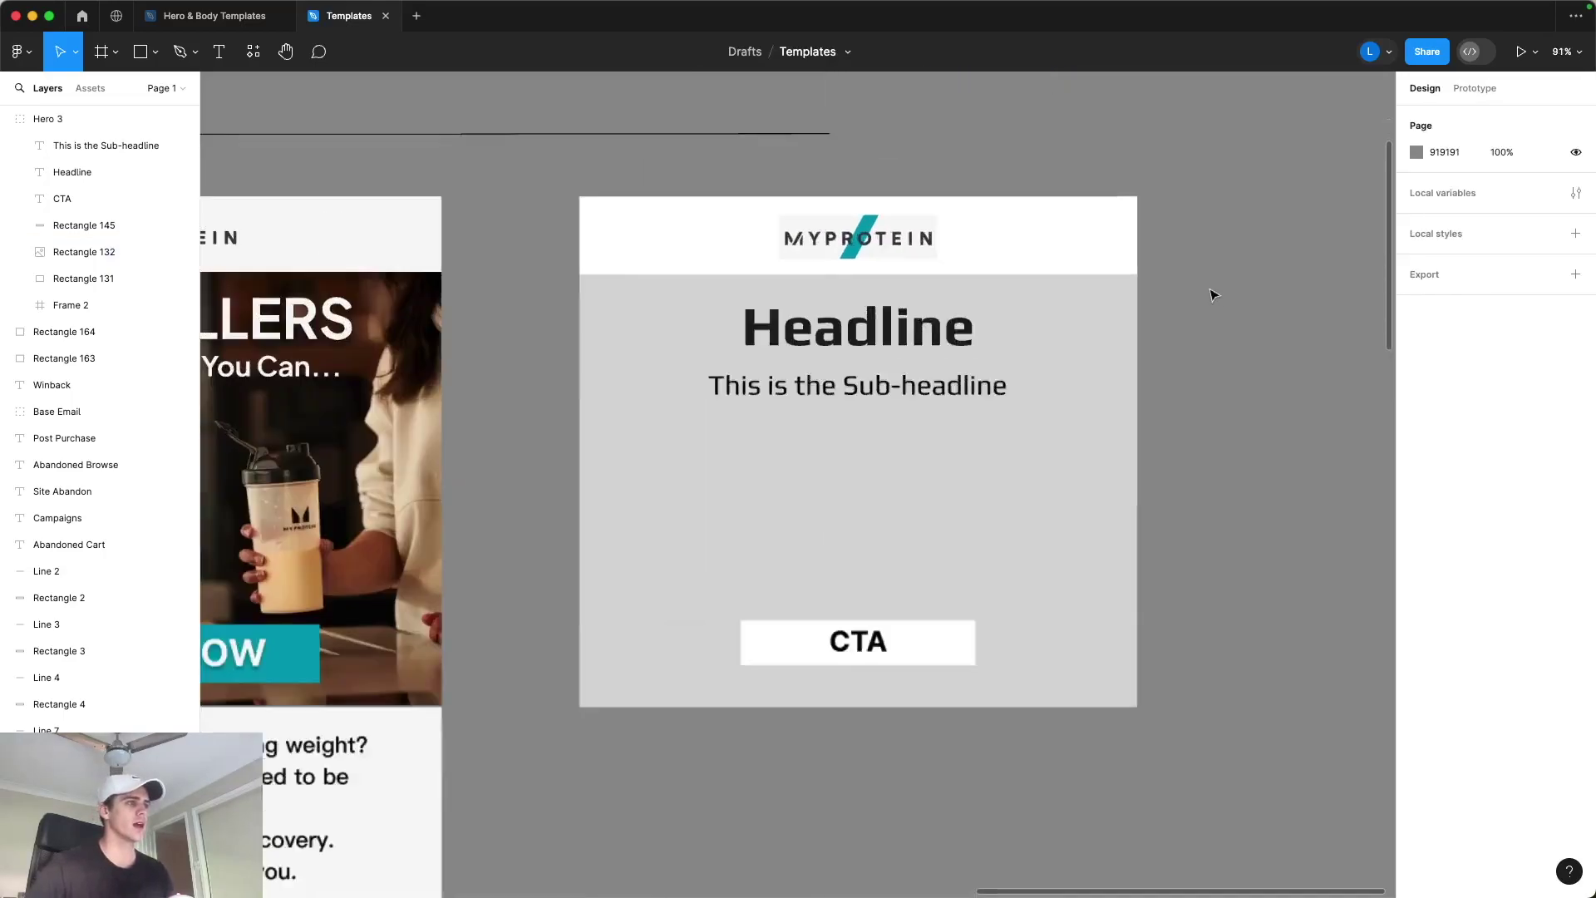
{"action": "left_click", "coordinate": [903, 309]}
{"action": "scroll", "coordinate": [903, 309], "scroll_direction": "up", "scroll_amount": 5}
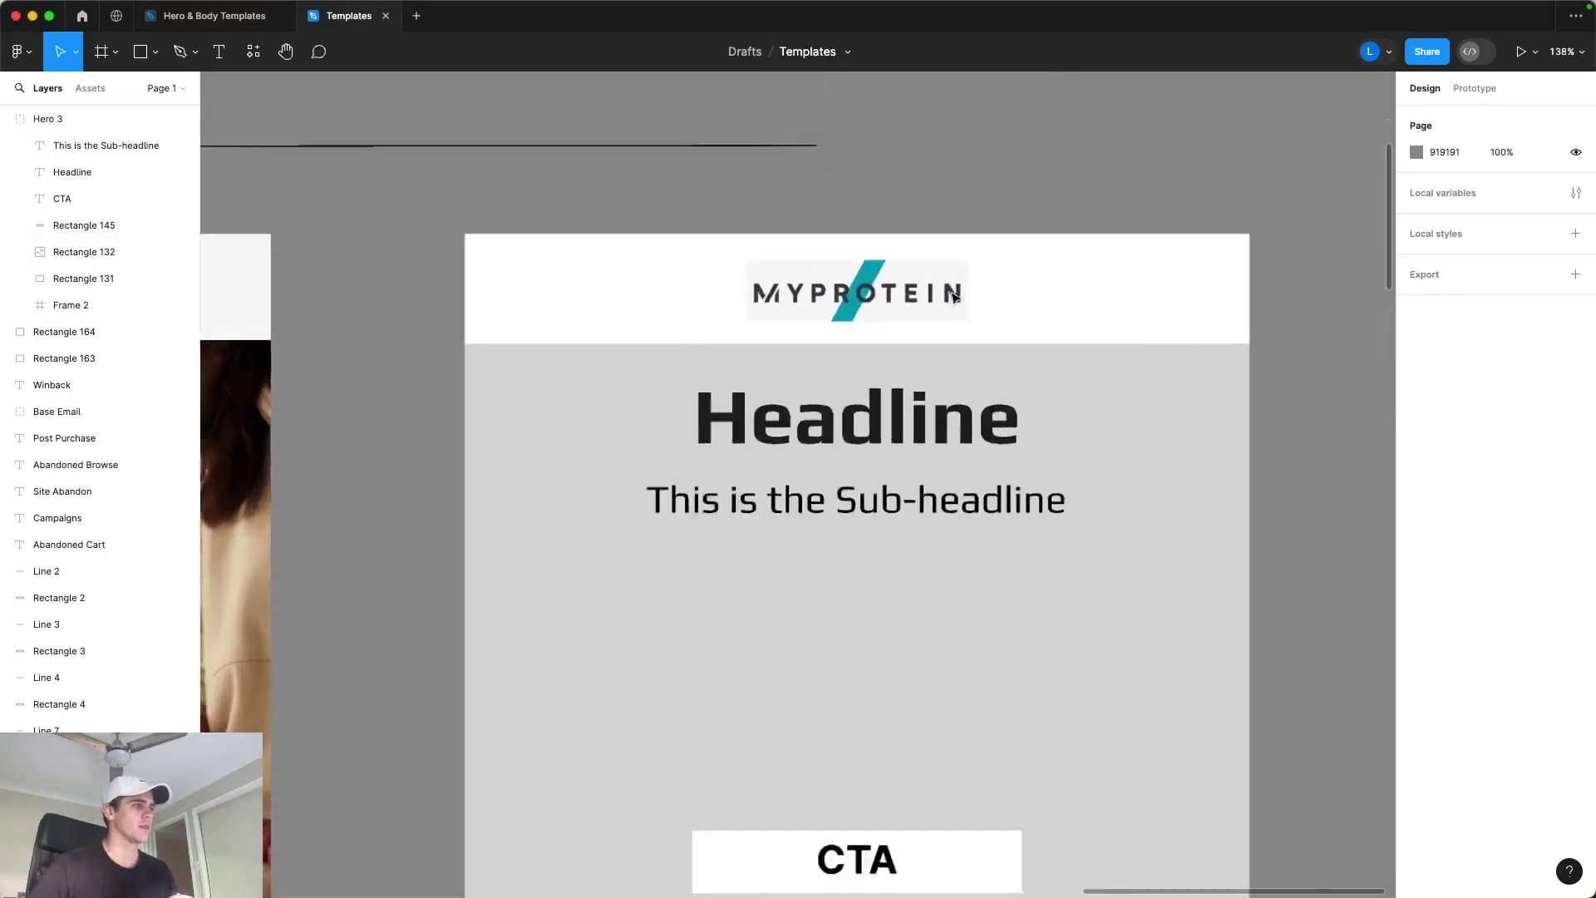
{"action": "scroll", "coordinate": [997, 268], "scroll_direction": "right", "scroll_amount": 2}
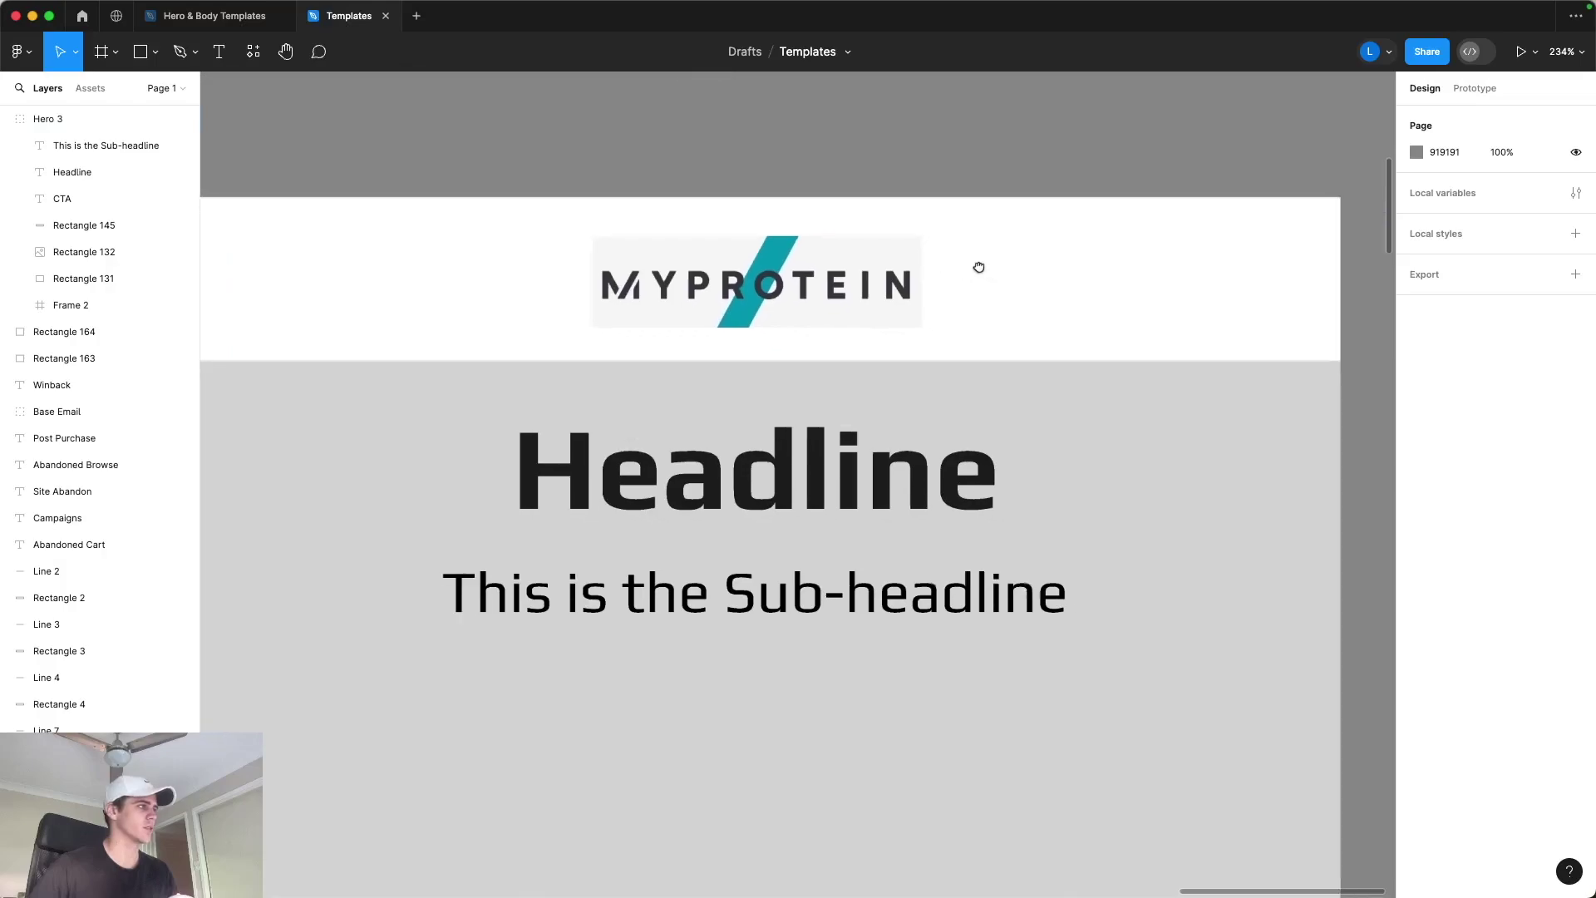
{"action": "left_click", "coordinate": [129, 313]}
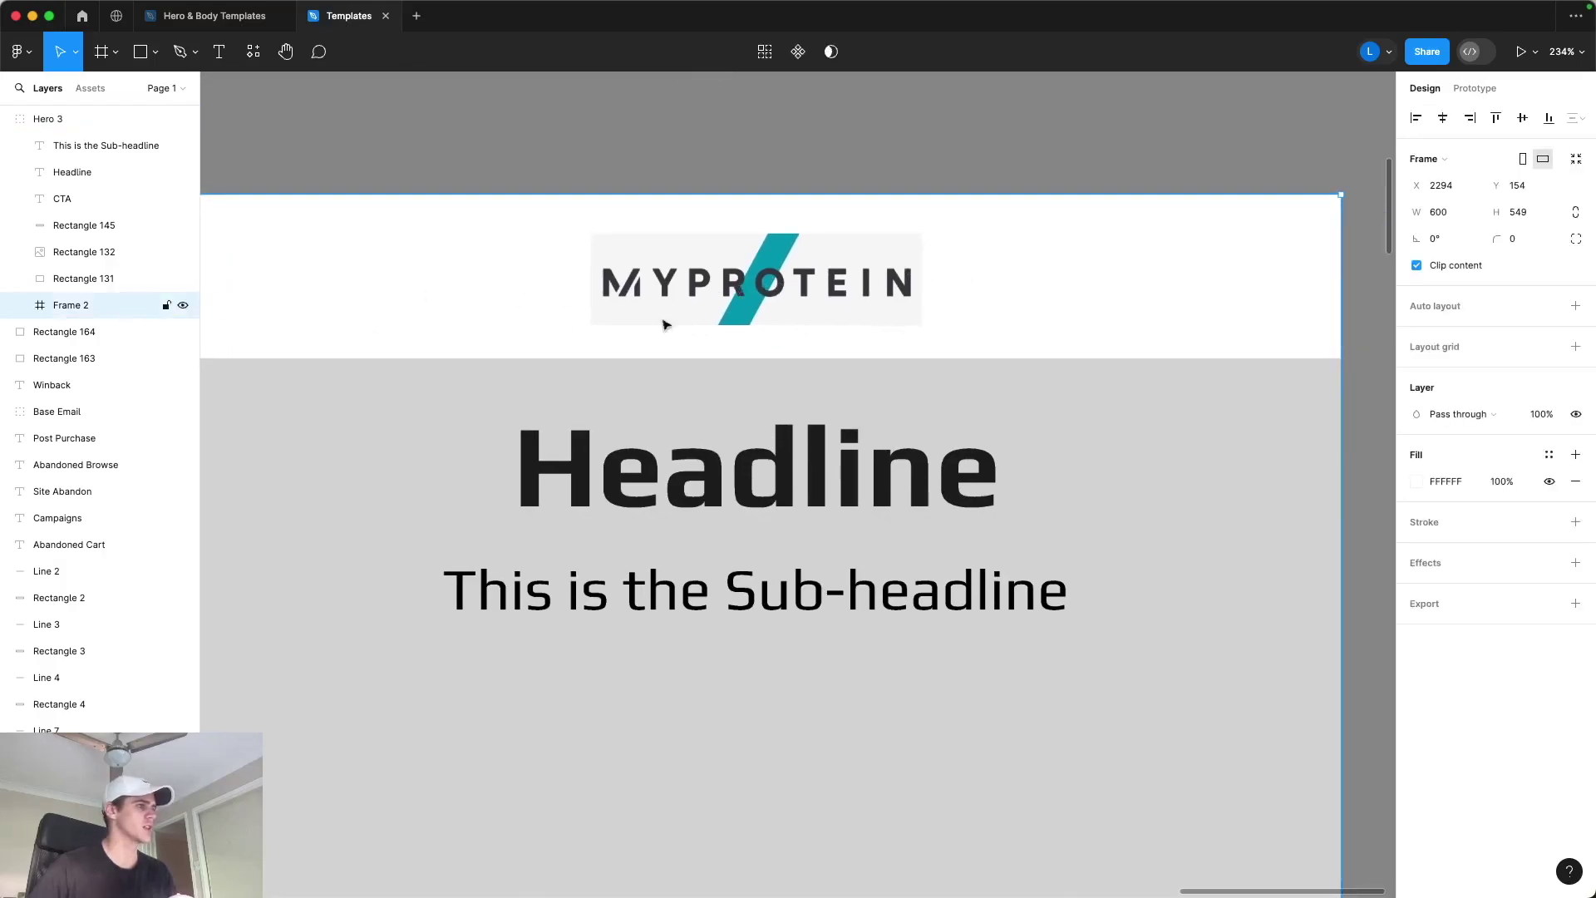
{"action": "scroll", "coordinate": [944, 299], "scroll_direction": "down", "scroll_amount": 3}
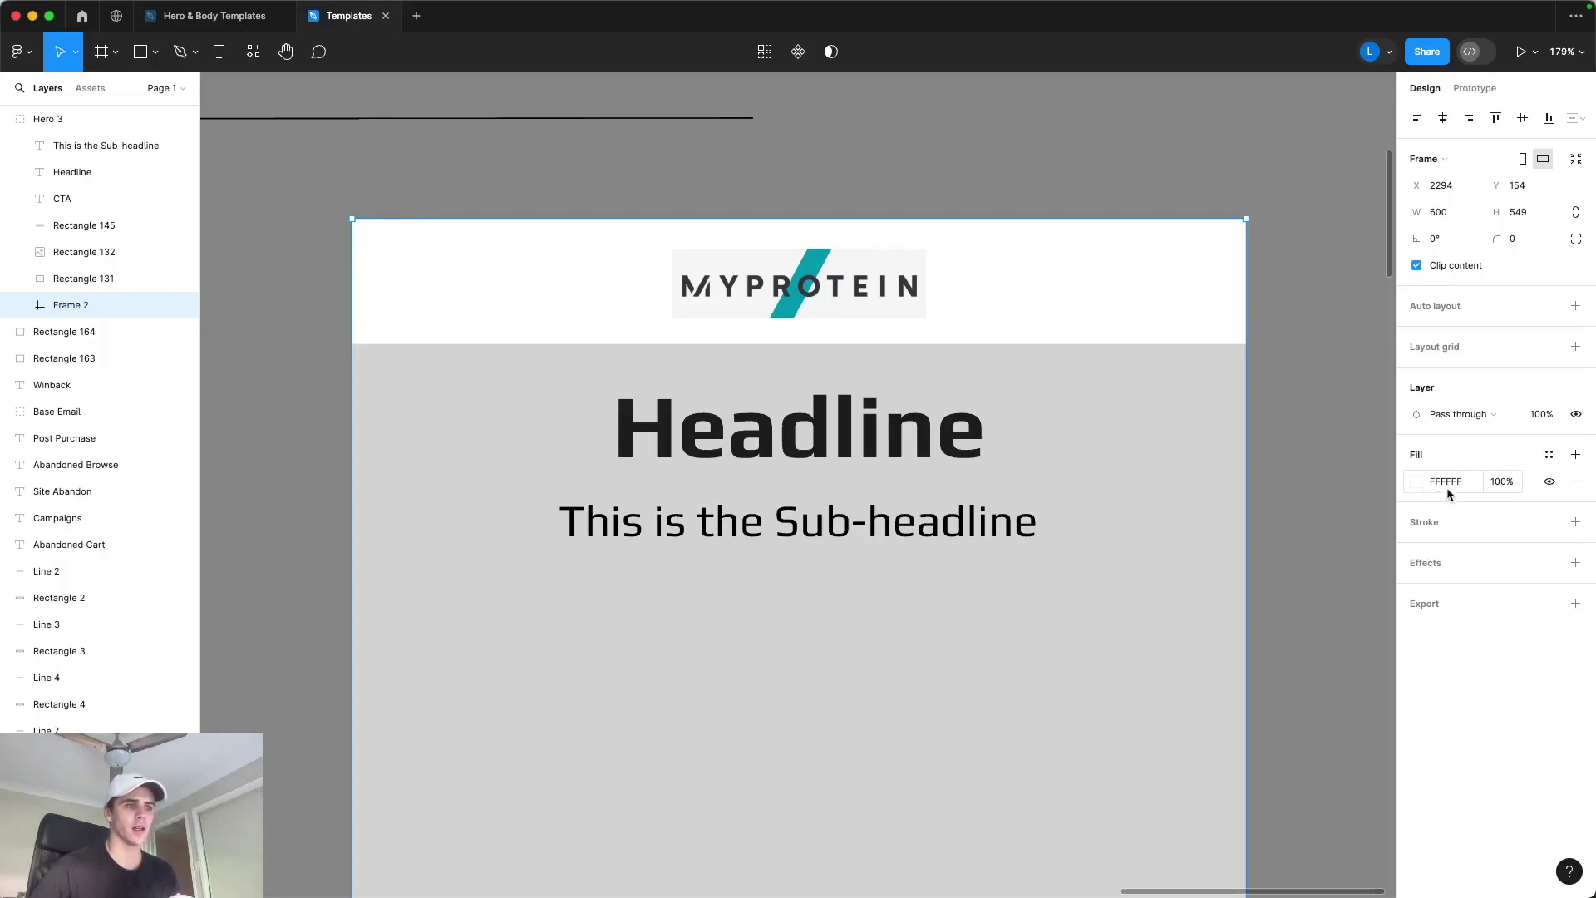
{"action": "left_click", "coordinate": [1417, 482]}
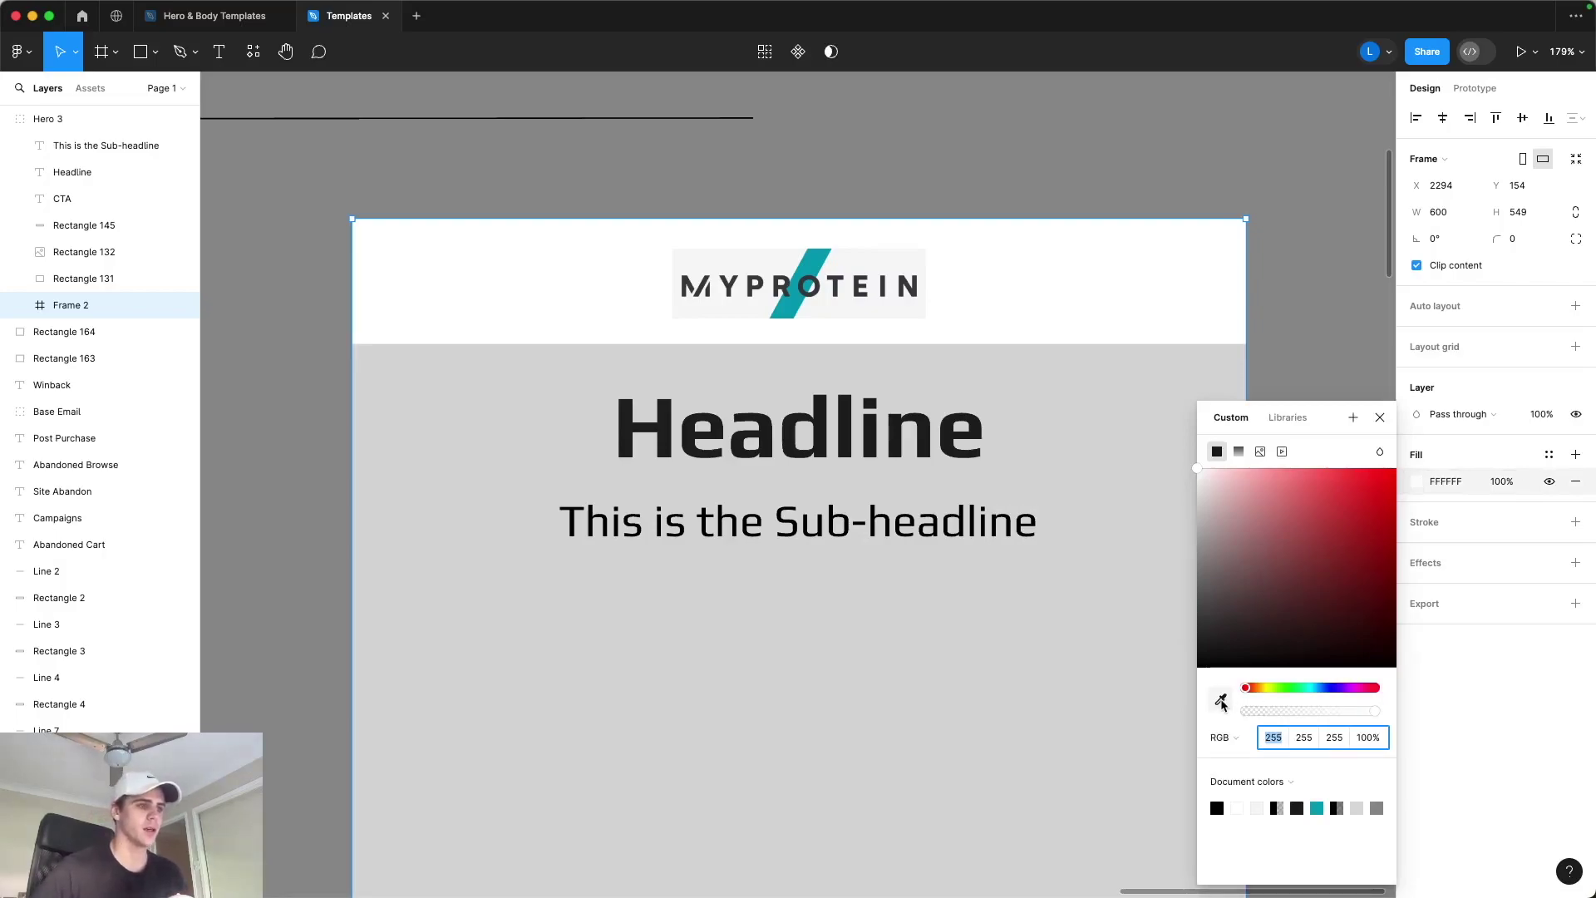
{"action": "left_click", "coordinate": [1222, 737]}
{"action": "left_click", "coordinate": [1230, 711]}
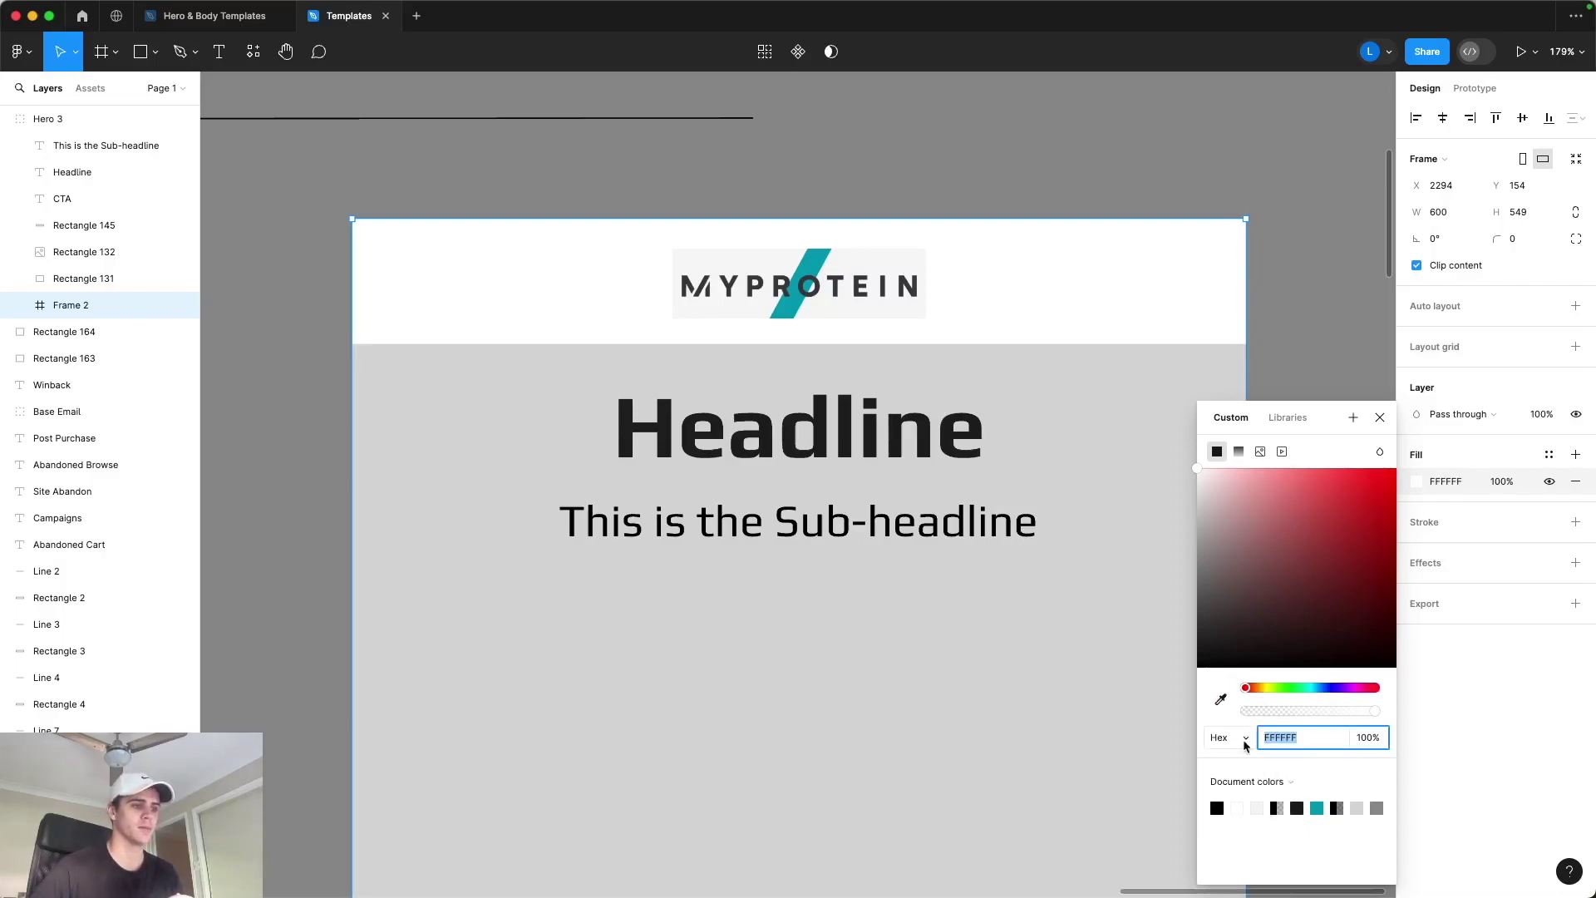
Step: Sample the logo image's off-white background to set Frame 2's fill to F7F7F7
{"action": "left_click", "coordinate": [1220, 702]}
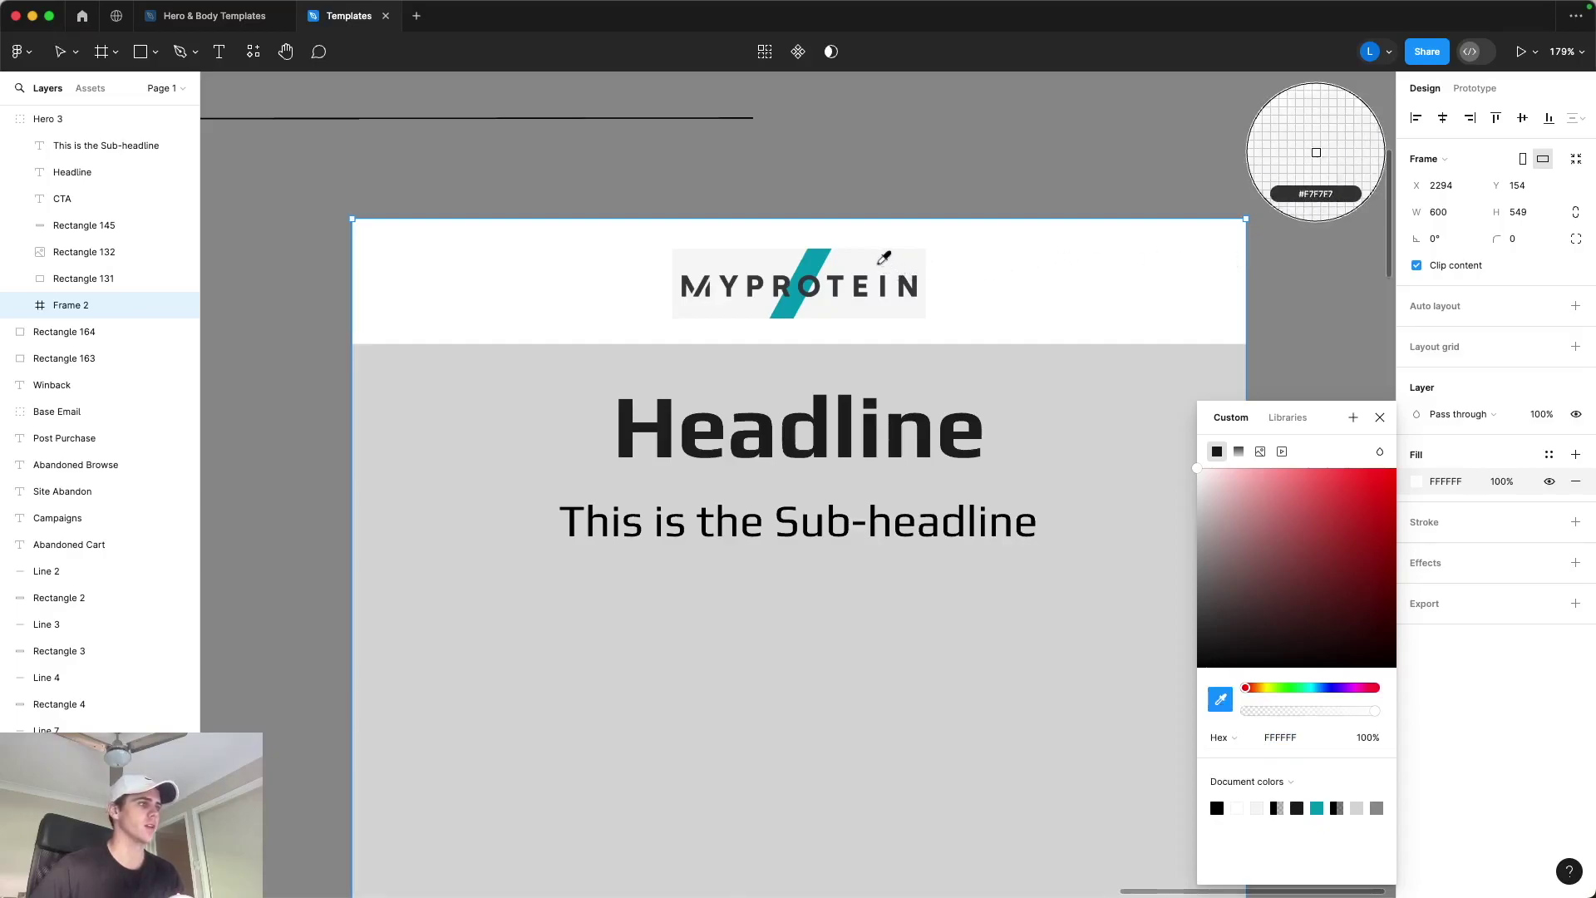
{"action": "scroll", "coordinate": [883, 258], "scroll_direction": "down", "scroll_amount": 5}
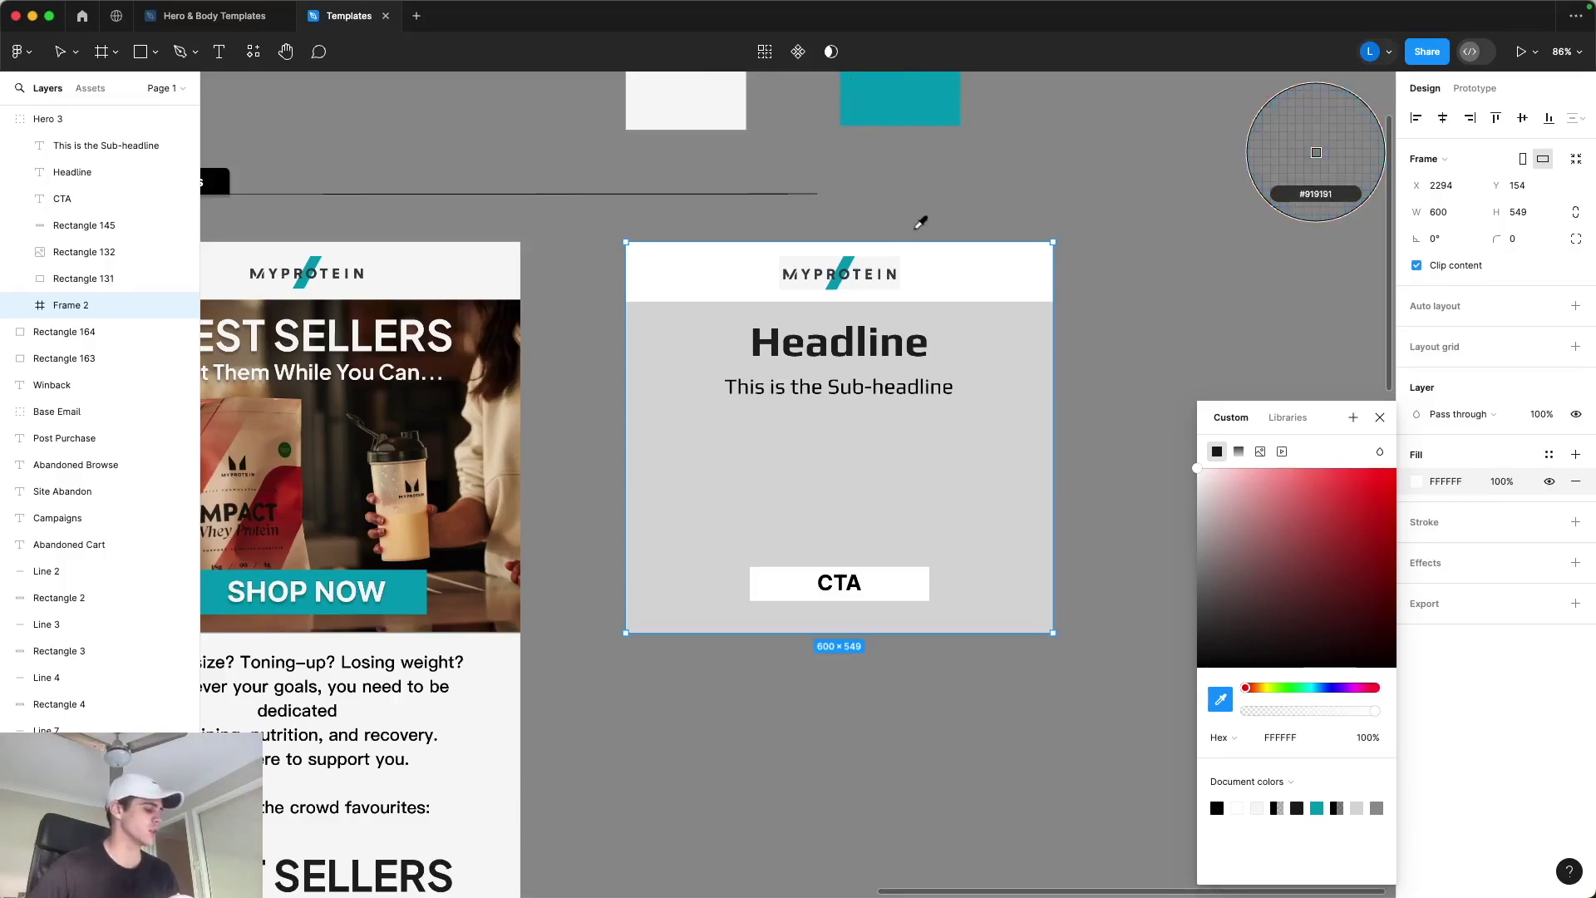
{"action": "scroll", "coordinate": [904, 249], "scroll_direction": "up", "scroll_amount": 3}
{"action": "scroll", "coordinate": [907, 257], "scroll_direction": "up", "scroll_amount": 5}
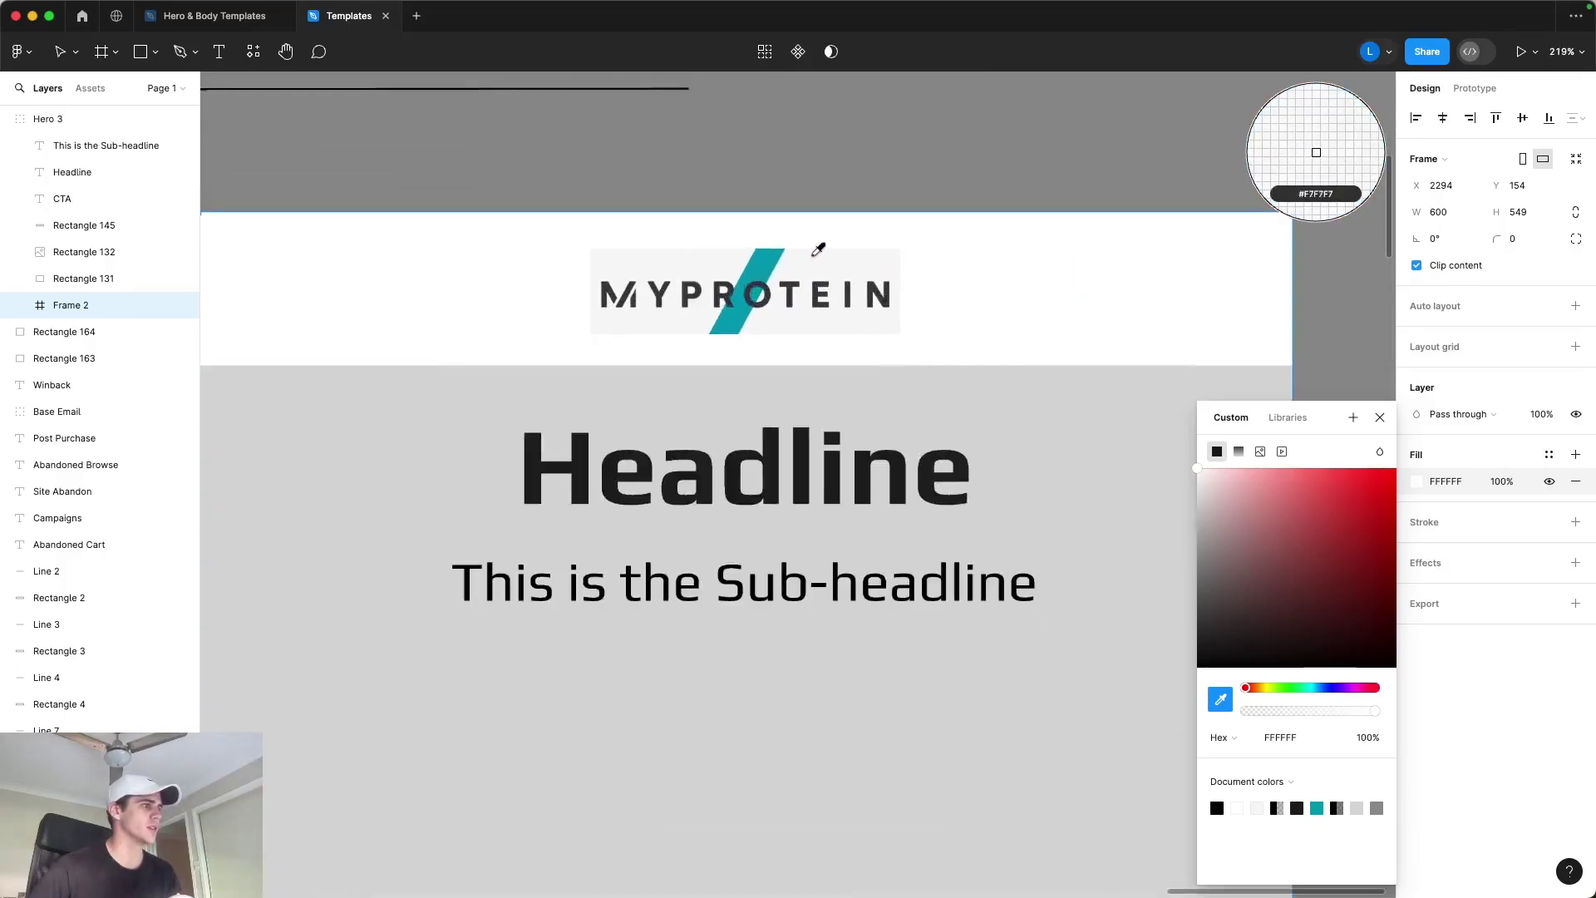
{"action": "left_click", "coordinate": [826, 256]}
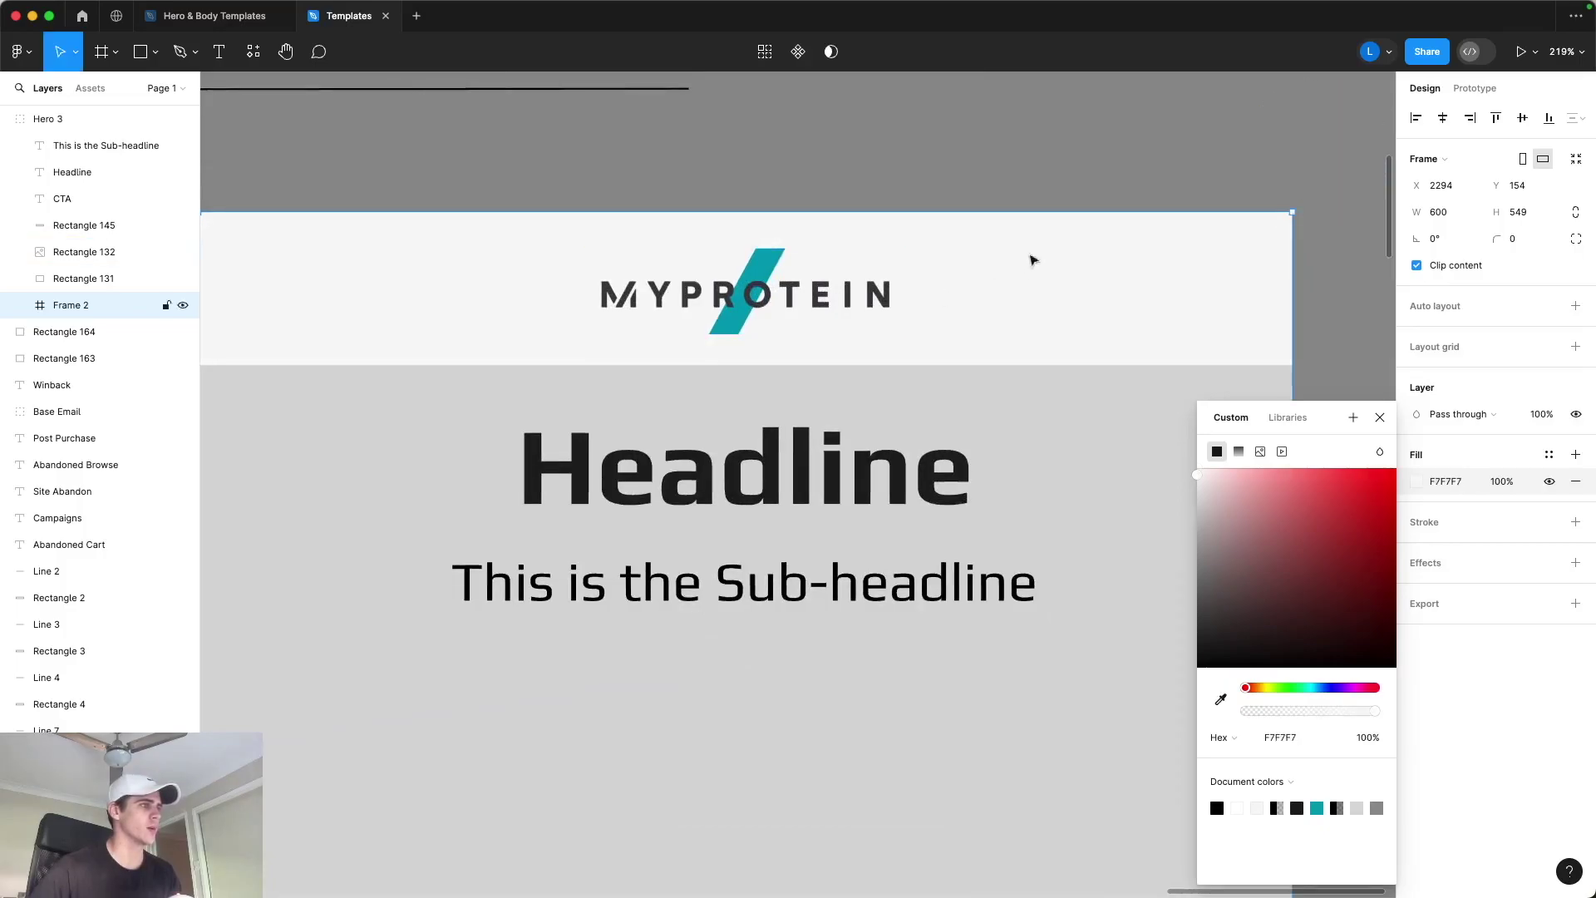
{"action": "left_click", "coordinate": [1379, 417]}
{"action": "scroll", "coordinate": [1325, 420], "scroll_direction": "down", "scroll_amount": 4}
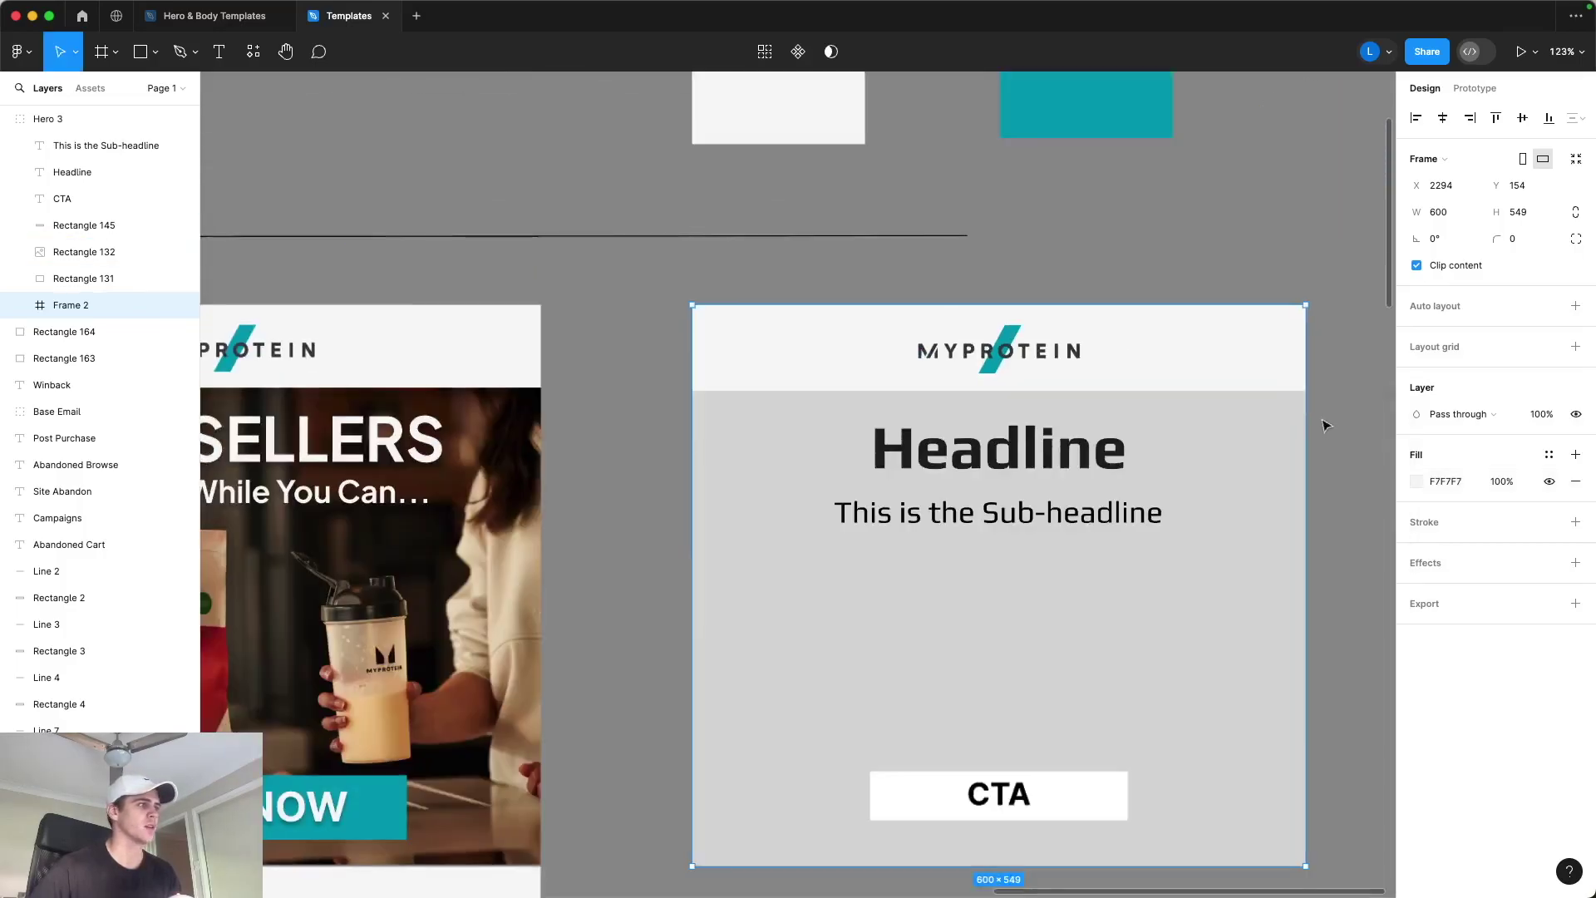
{"action": "left_click", "coordinate": [1329, 438]}
{"action": "left_click_drag", "start_coordinate": [1329, 438], "coordinate": [1305, 376]}
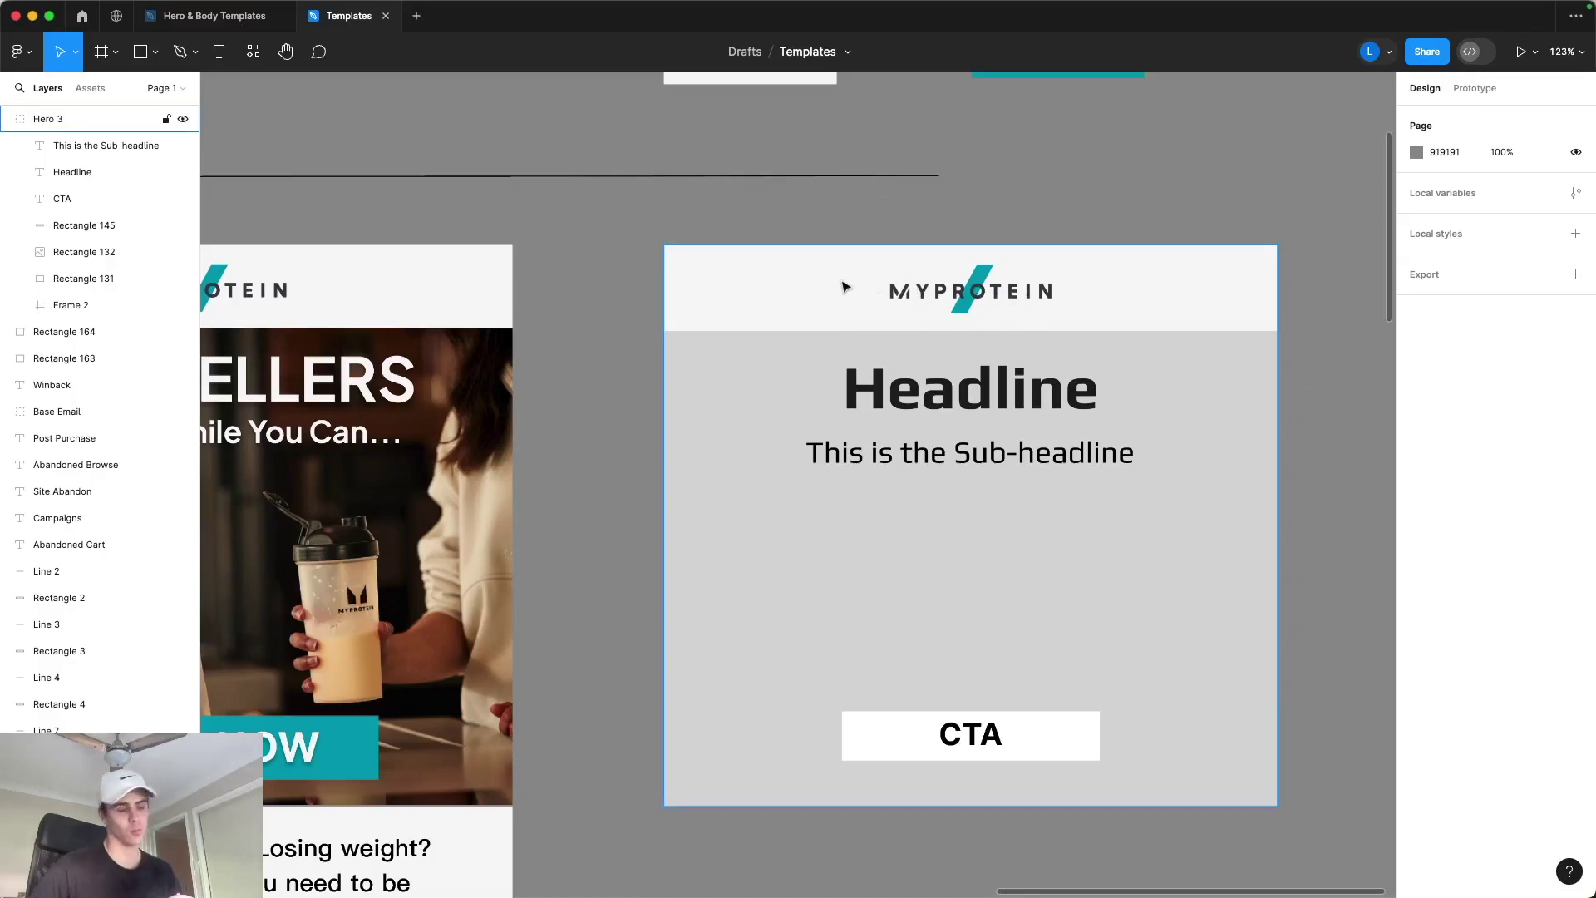
Step: Place the screenshot of the Impact Whey bag and shaker into the grey hero image rectangle of Hero 3
{"action": "left_click_drag", "start_coordinate": [1303, 346], "coordinate": [1203, 291]}
{"action": "scroll", "coordinate": [1202, 291], "scroll_direction": "down", "scroll_amount": 3}
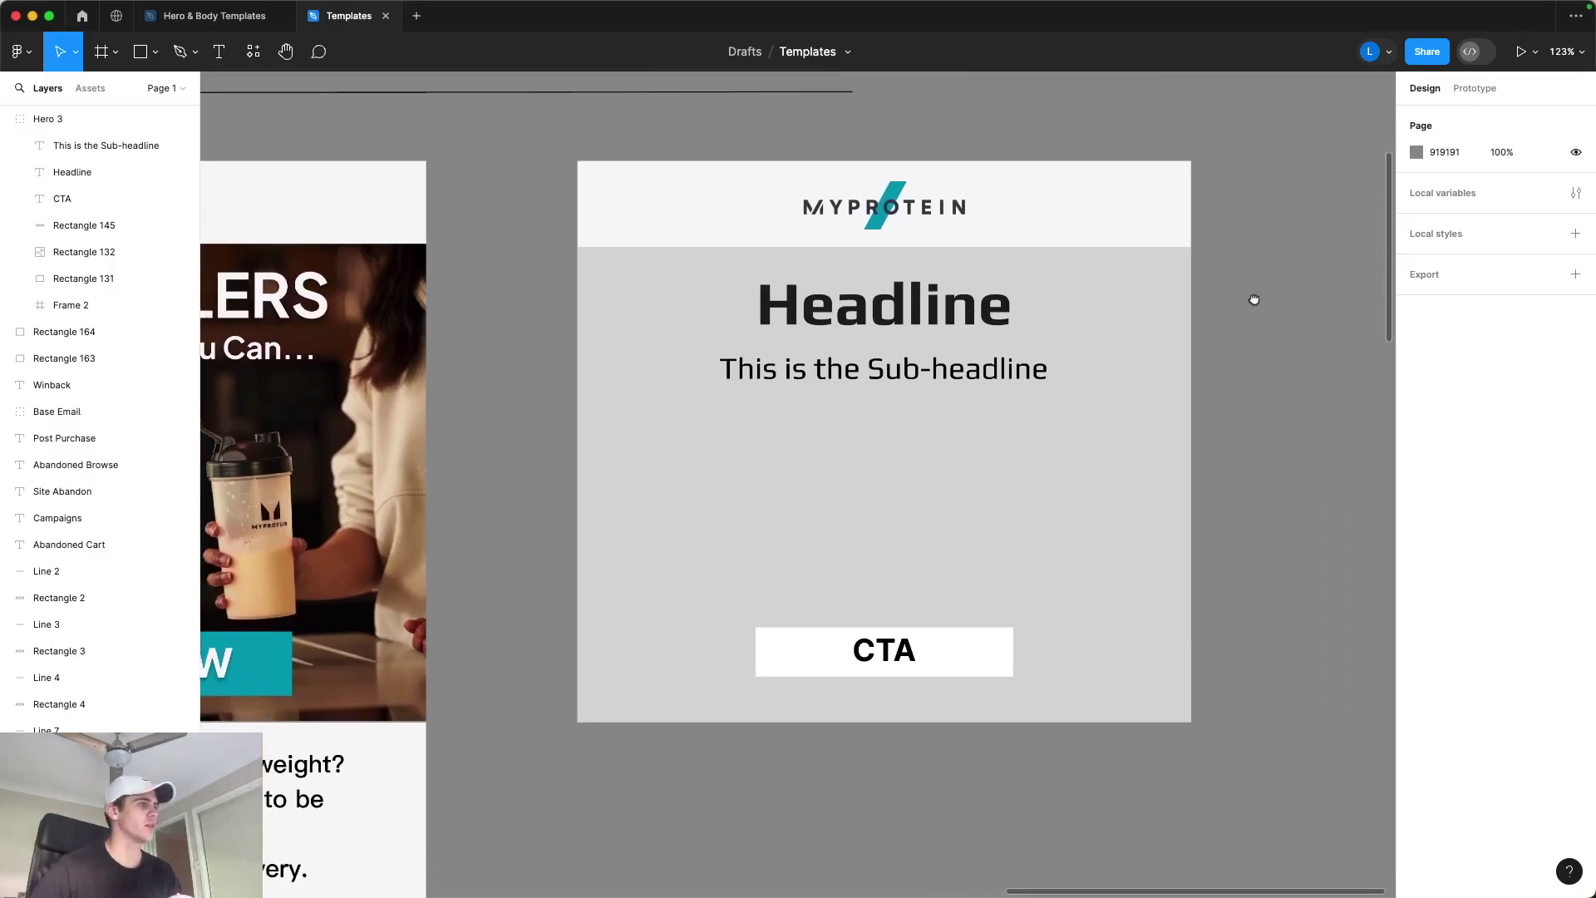
{"action": "left_click", "coordinate": [29, 52]}
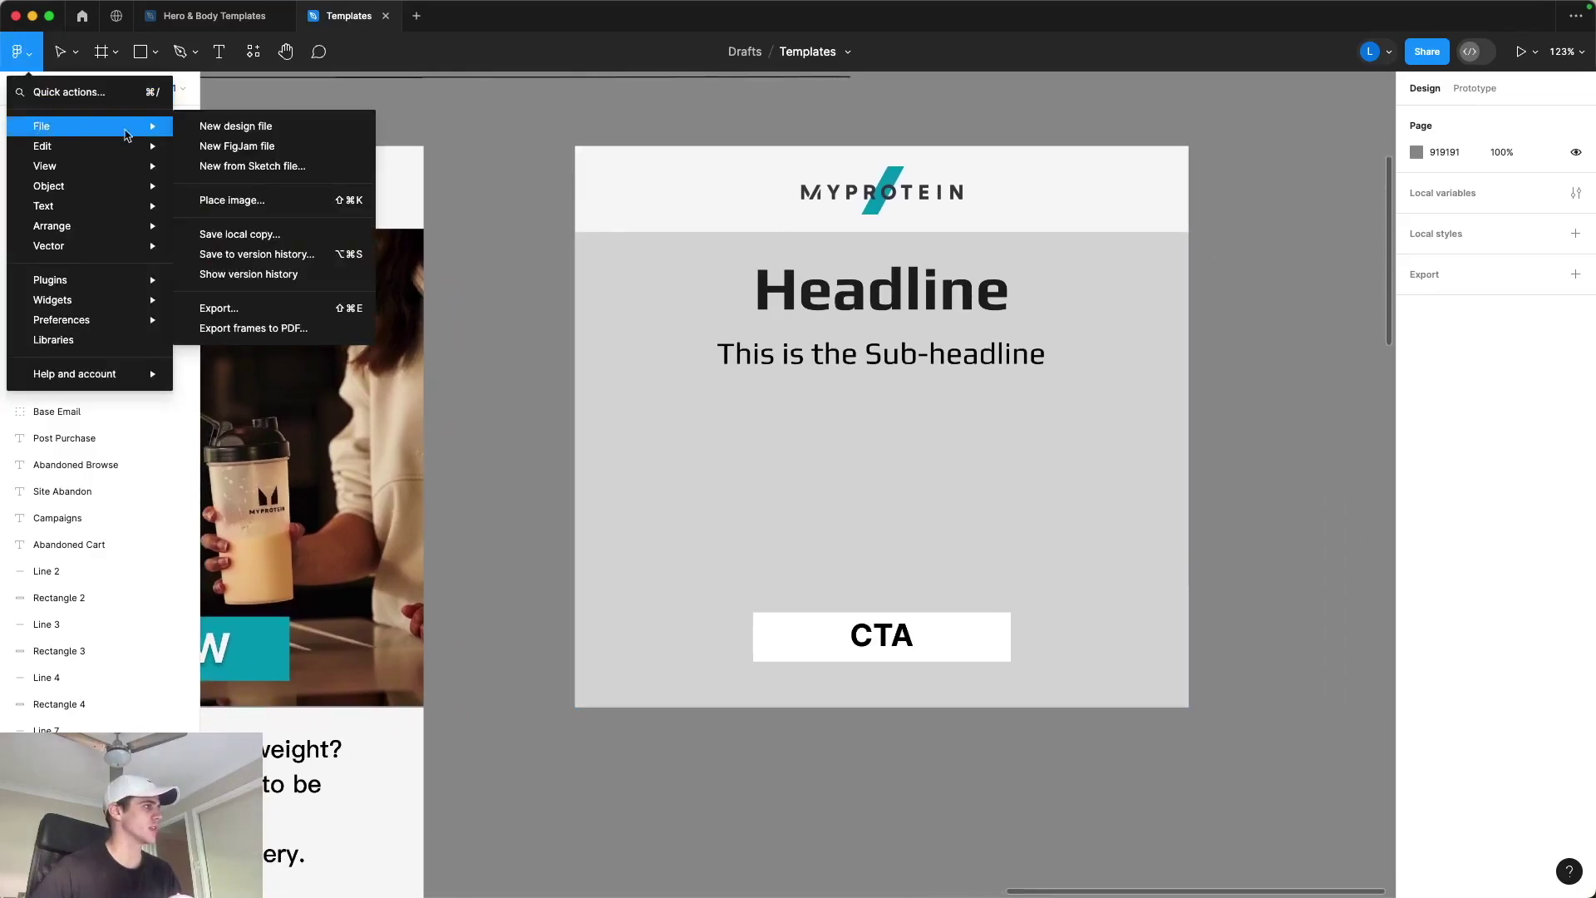
{"action": "left_click", "coordinate": [303, 201]}
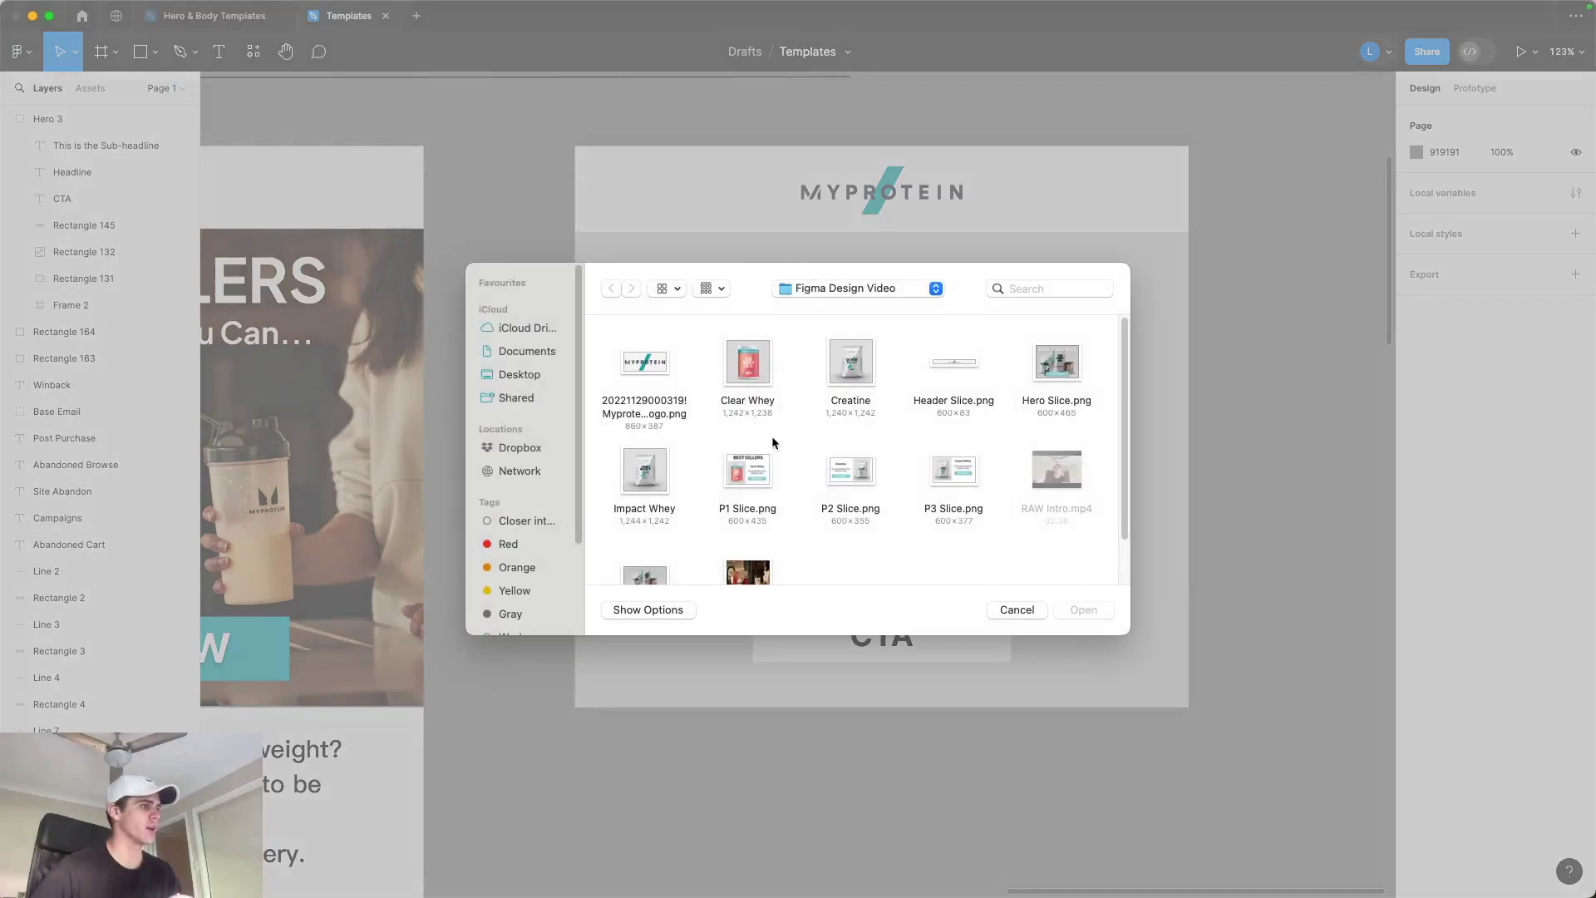
{"action": "scroll", "coordinate": [771, 435], "scroll_direction": "down", "scroll_amount": 2}
{"action": "left_click", "coordinate": [748, 511]}
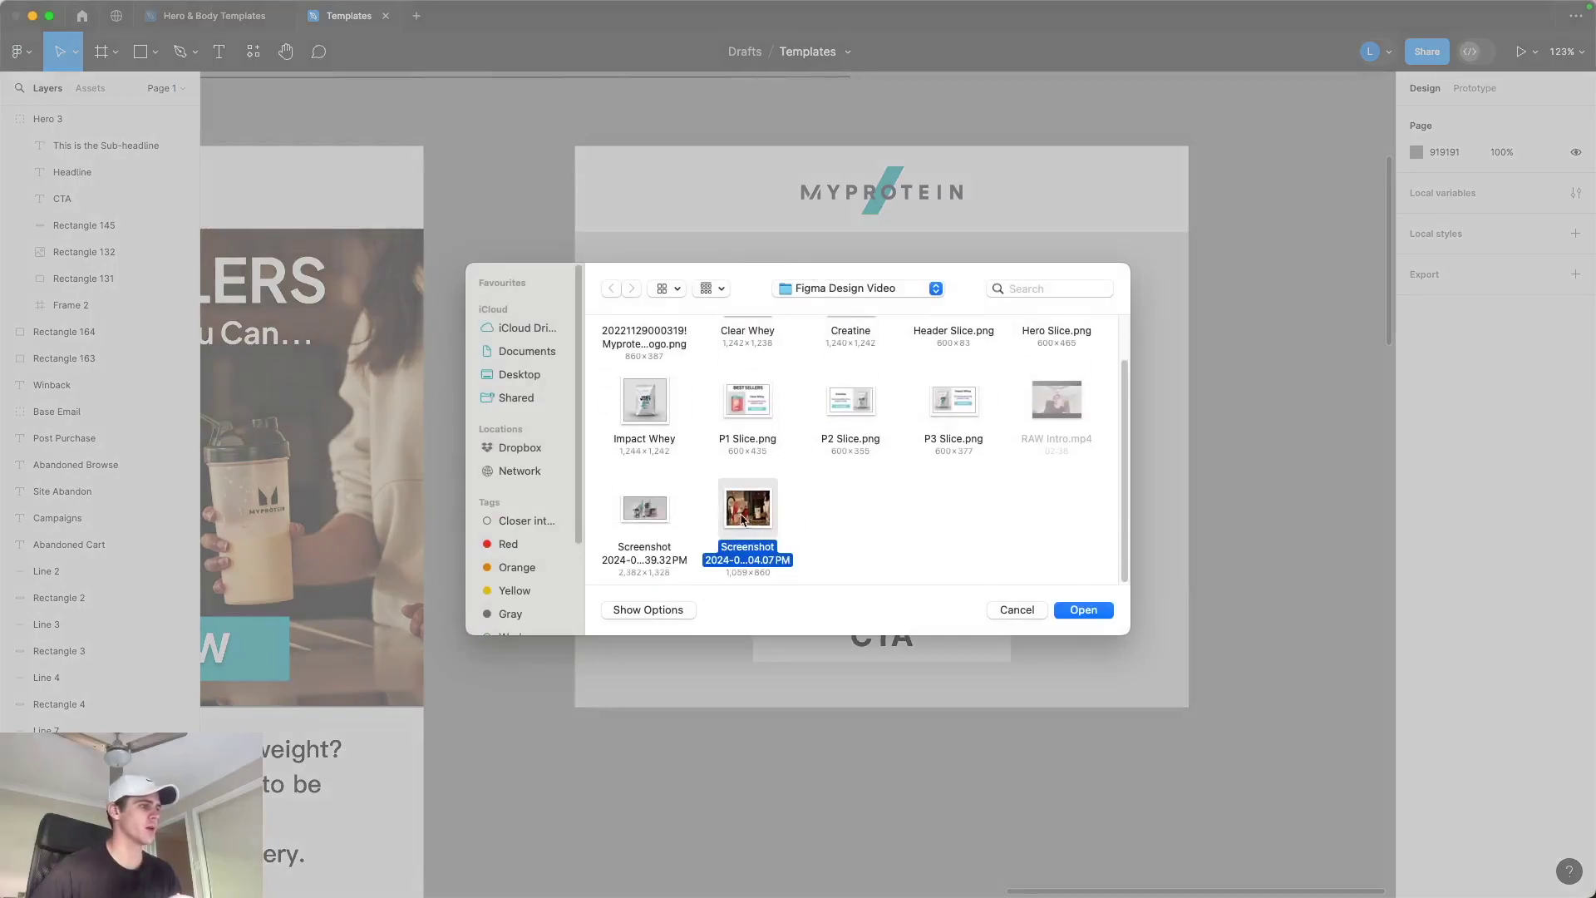
{"action": "left_click", "coordinate": [1082, 610]}
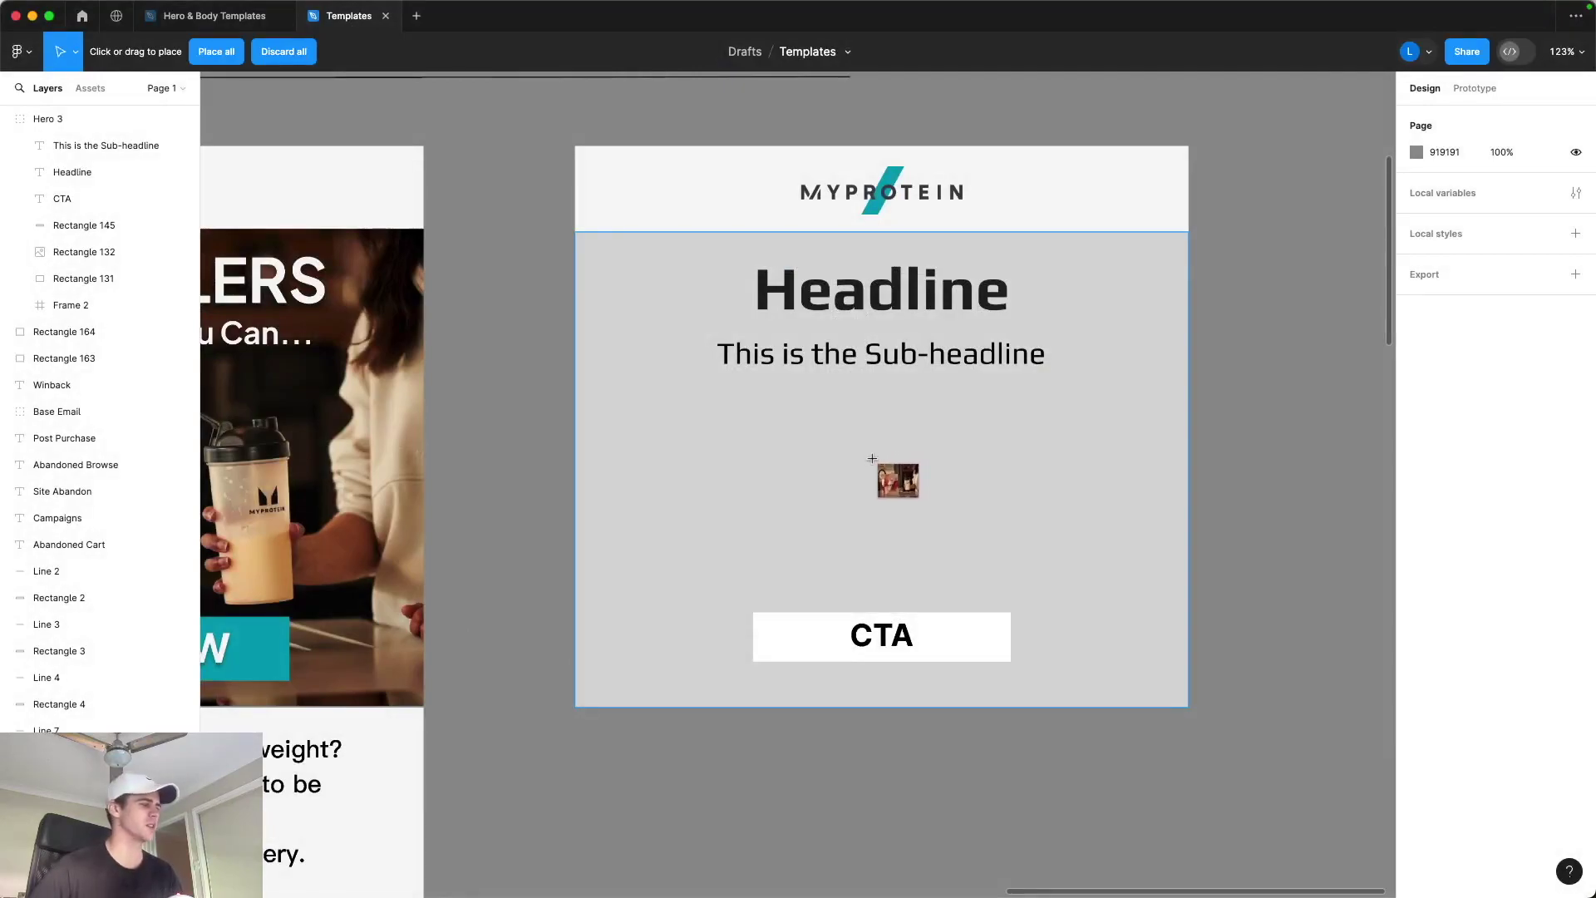
{"action": "left_click", "coordinate": [876, 453]}
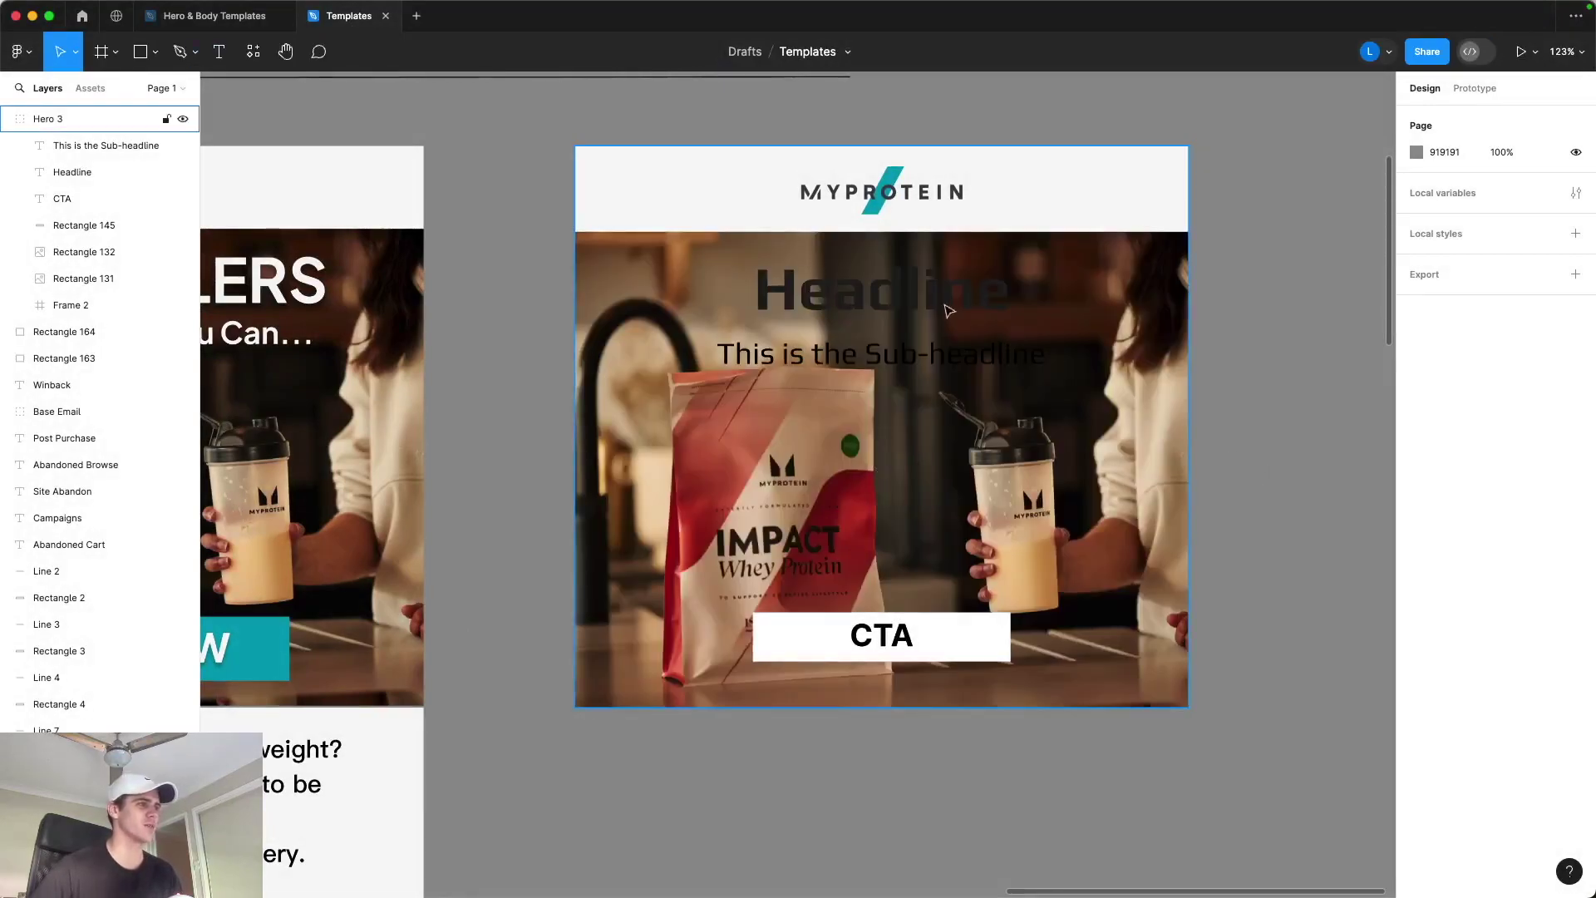
Step: Recolour the Hero 3 headline to F7F7F7 by sampling the off-white logo banner with the eyedropper
{"action": "left_click", "coordinate": [70, 183]}
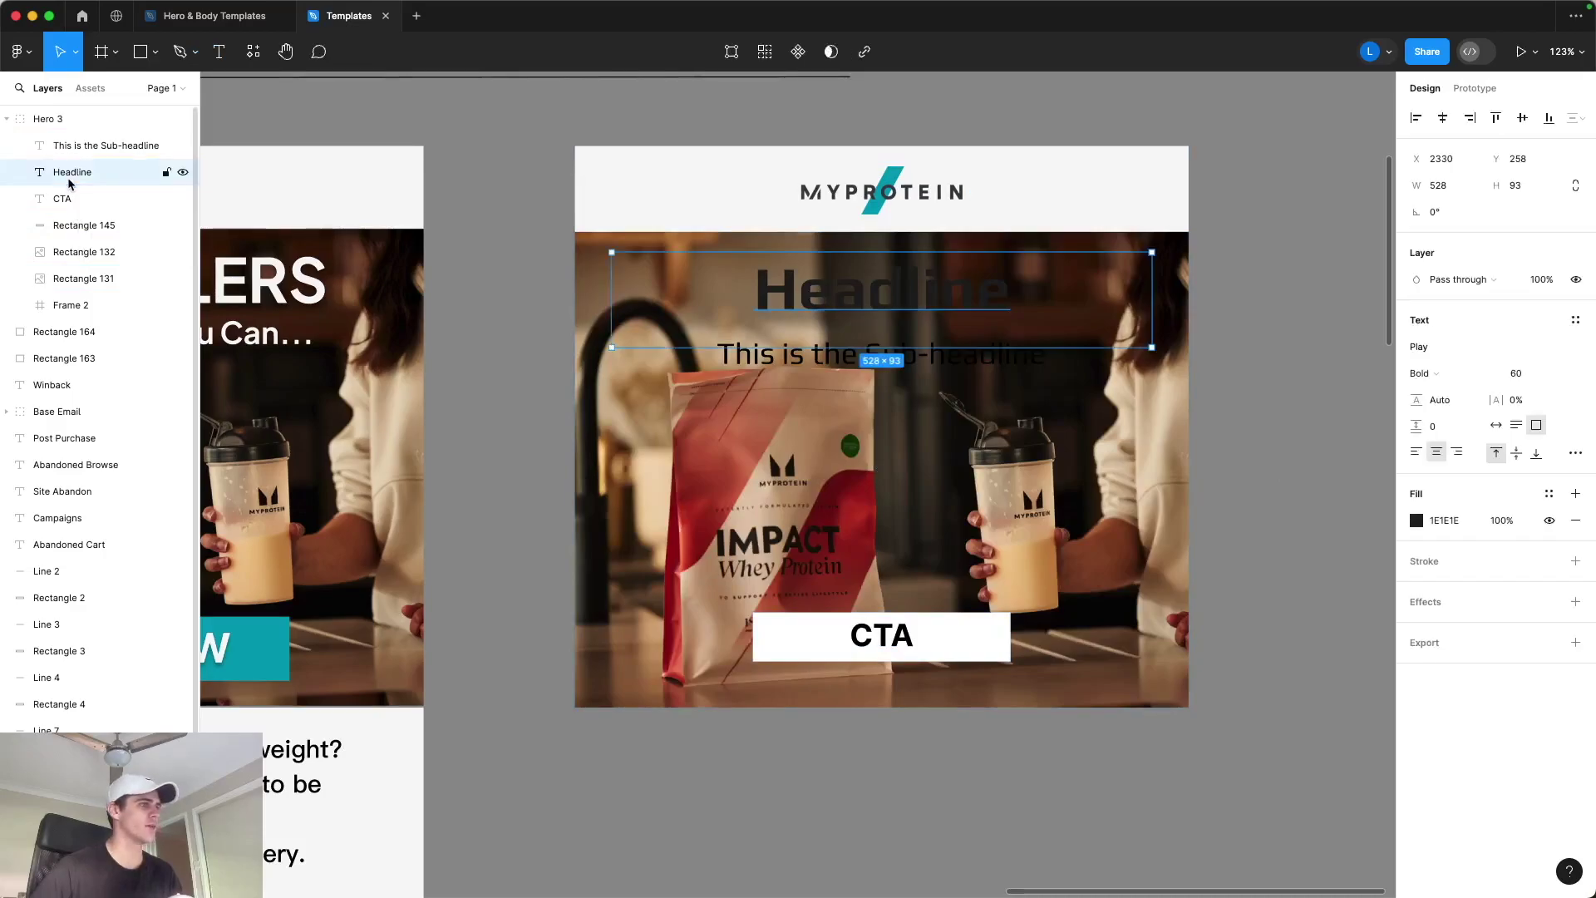
{"action": "double_click", "coordinate": [946, 302]}
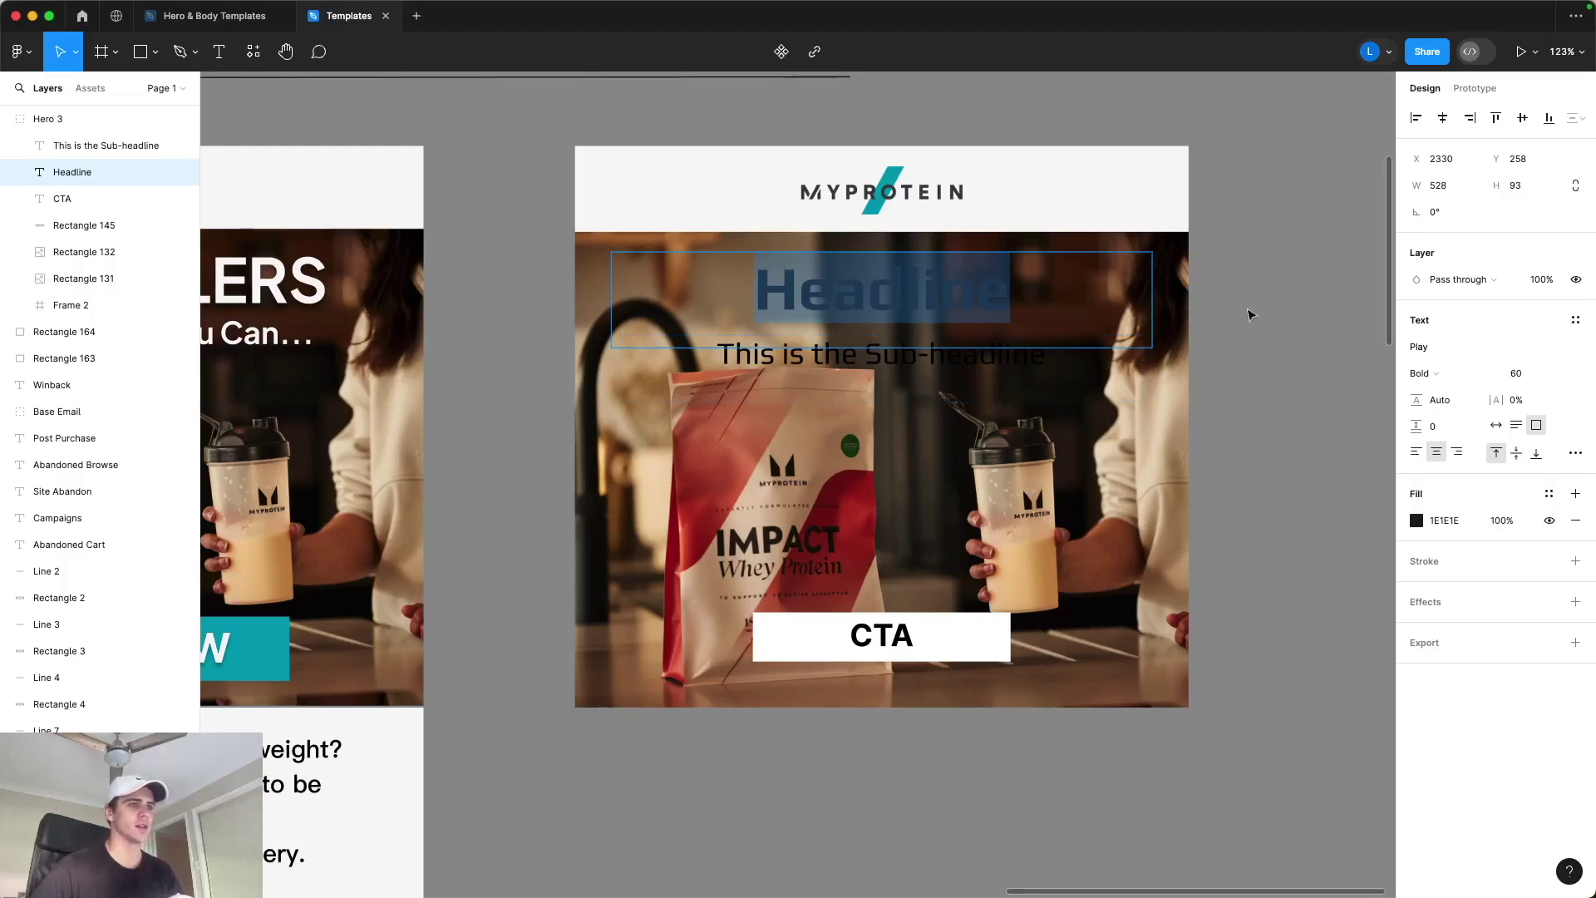
{"action": "left_click", "coordinate": [1417, 522]}
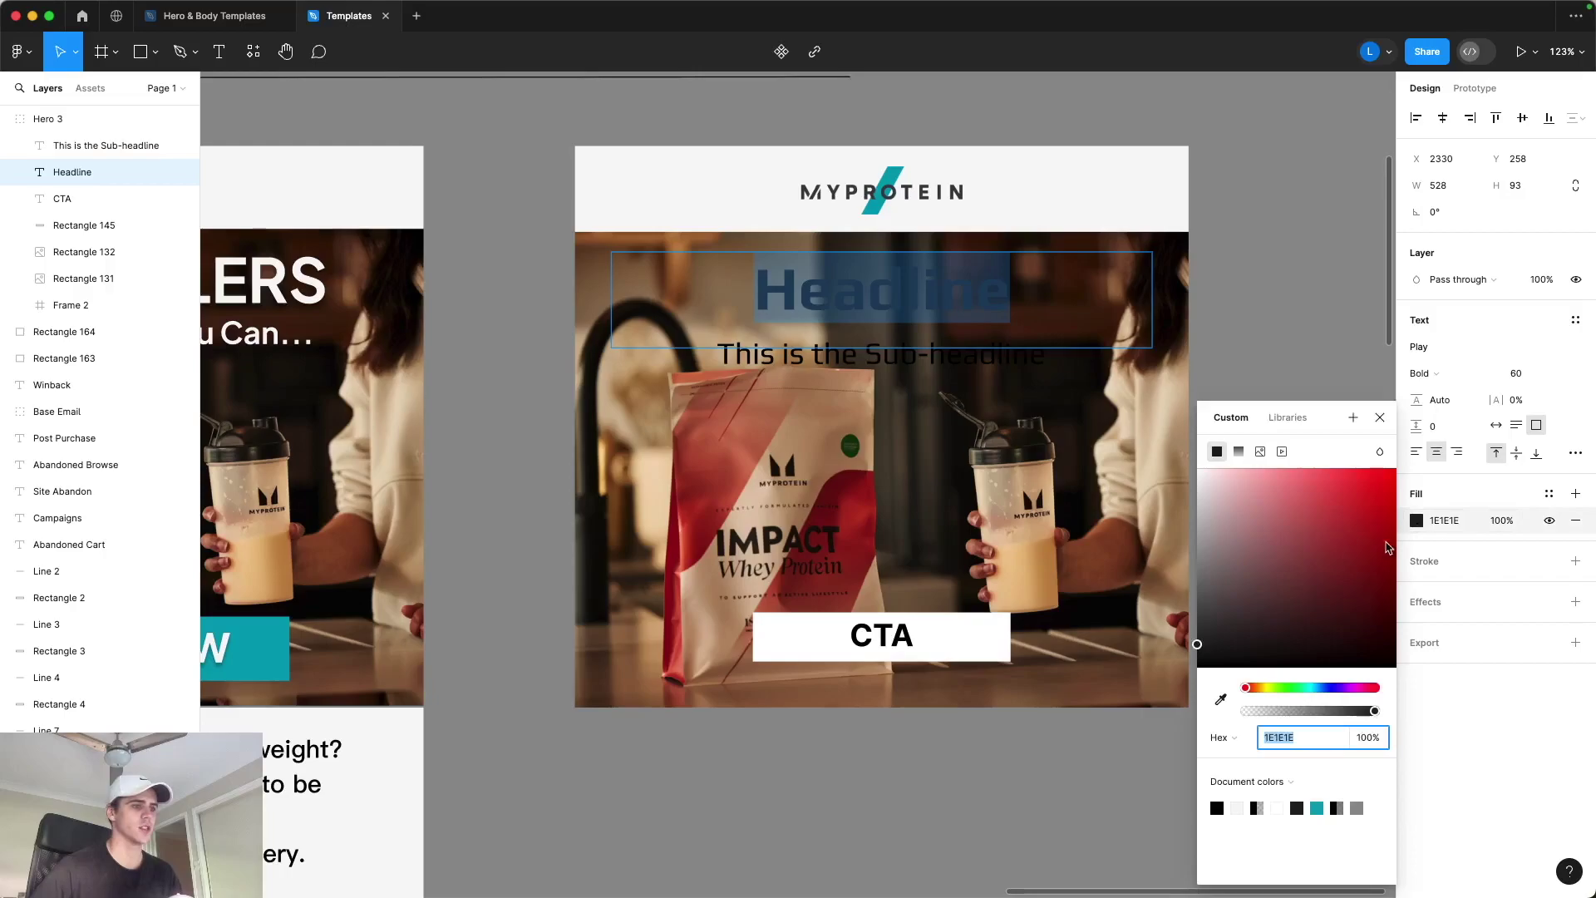
{"action": "left_click", "coordinate": [1220, 699]}
{"action": "left_click", "coordinate": [1083, 200]}
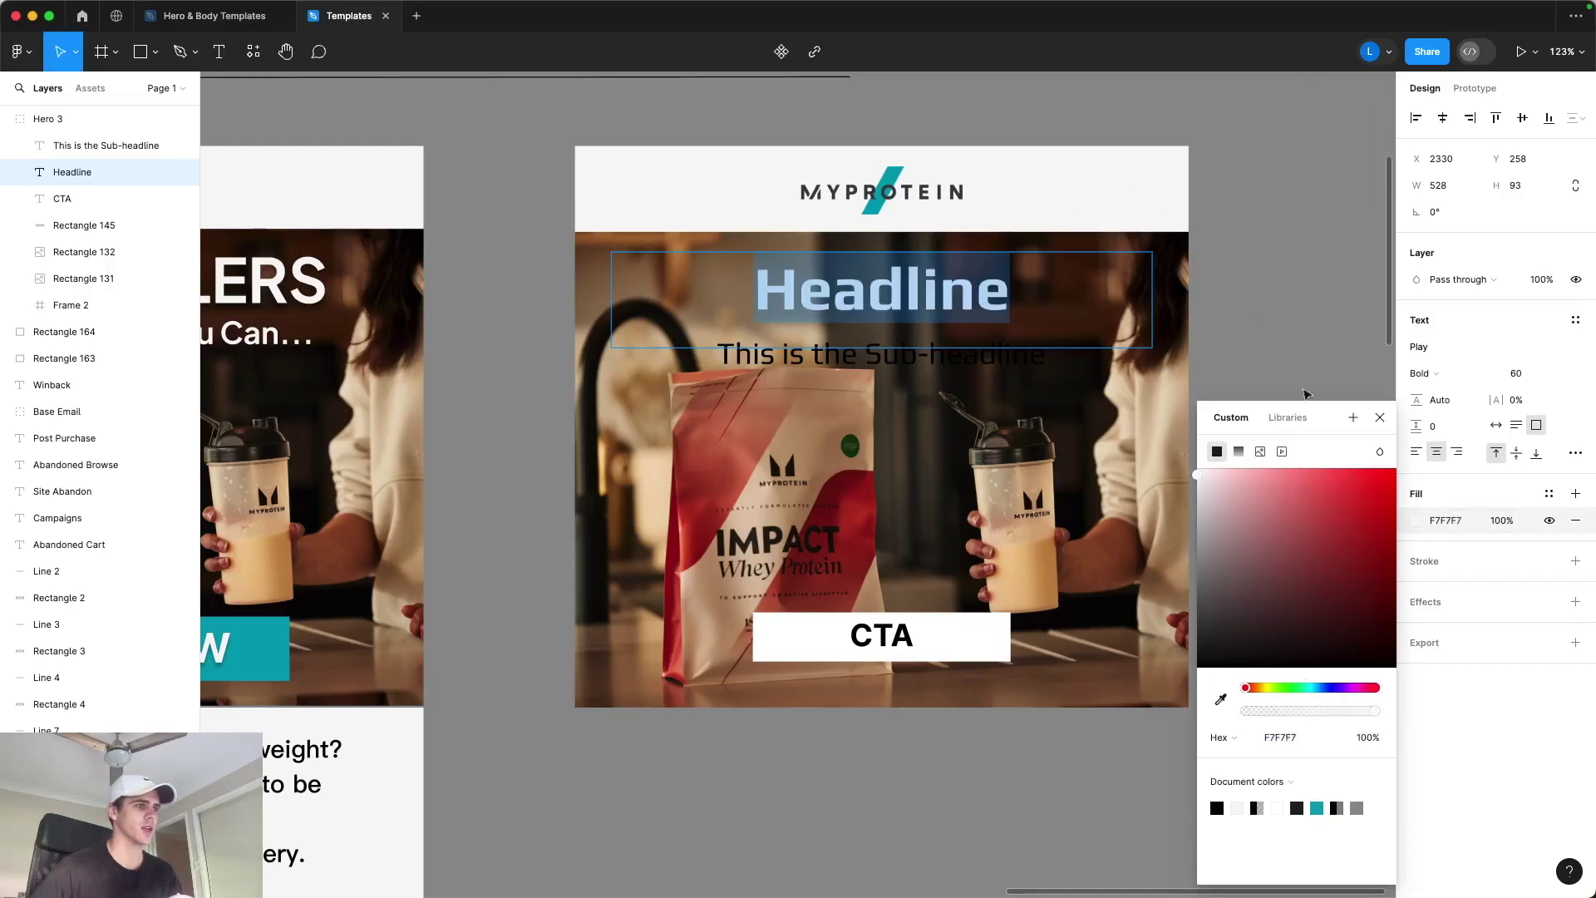
{"action": "left_click", "coordinate": [1380, 418]}
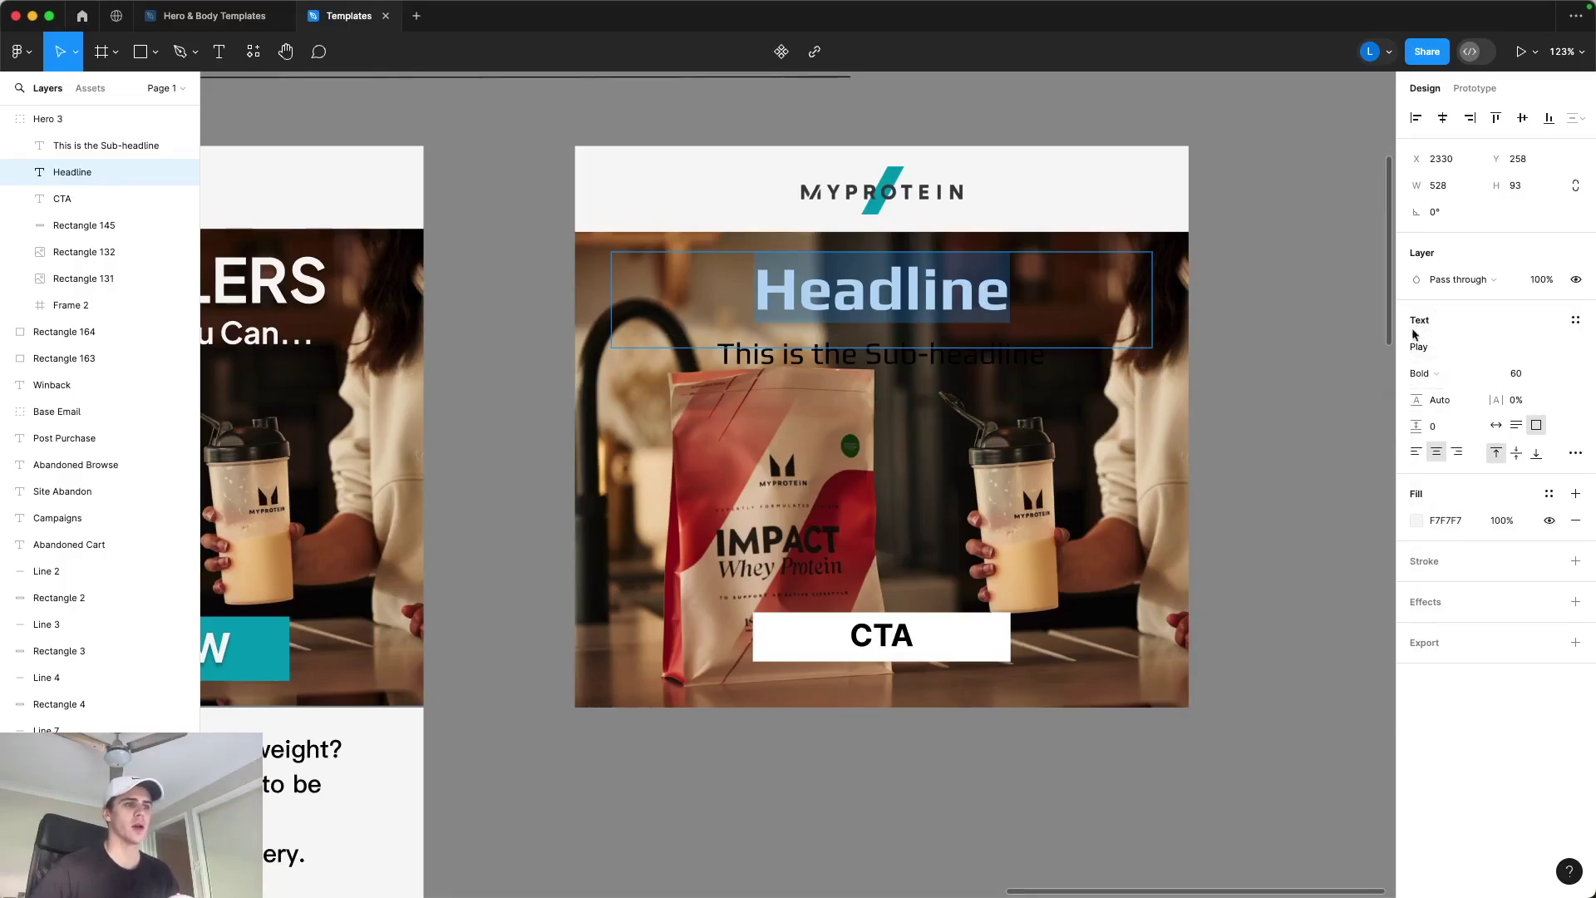
Step: Change the headline's font to Plus Jakarta Sans and replace its text with "BEST SELLERS"
{"action": "left_click", "coordinate": [1425, 350]}
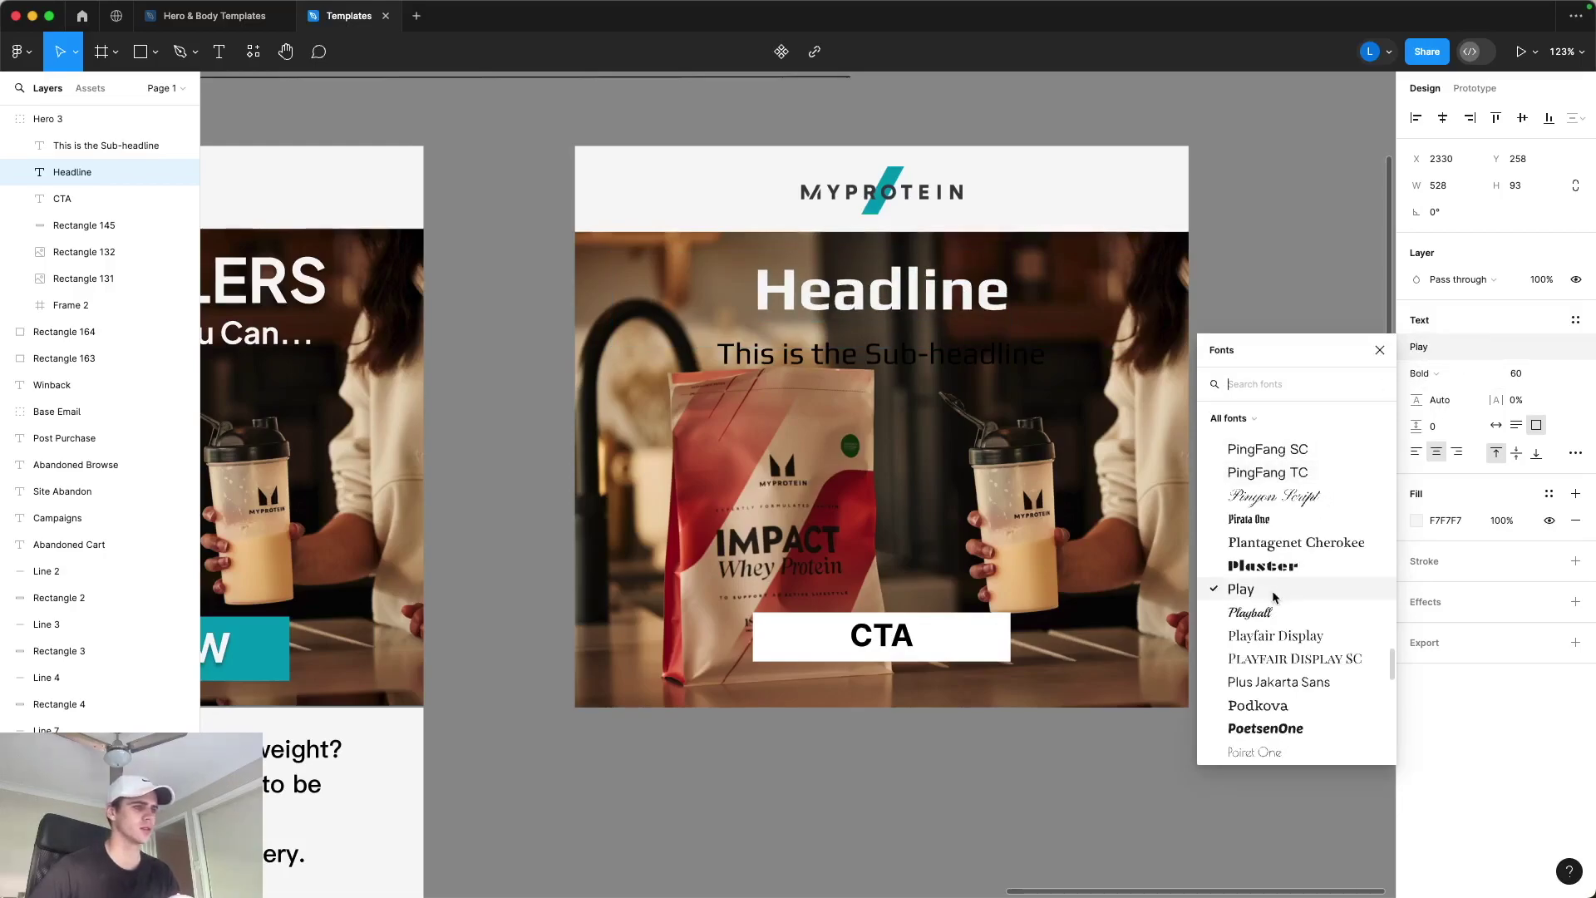
{"action": "left_click", "coordinate": [1284, 682]}
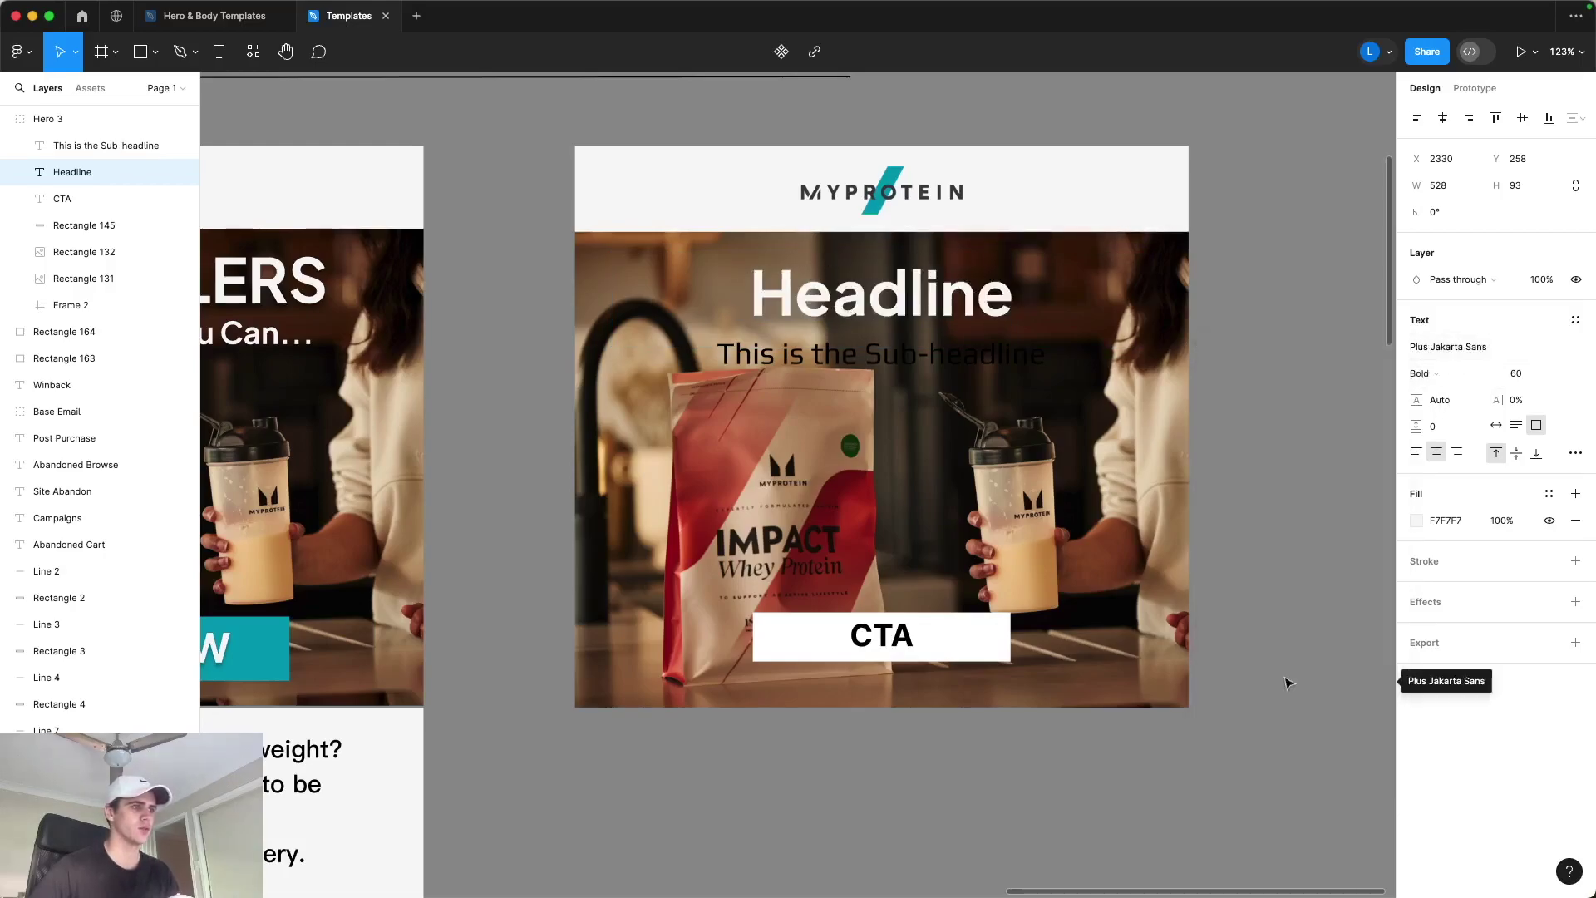
{"action": "double_click", "coordinate": [905, 286]}
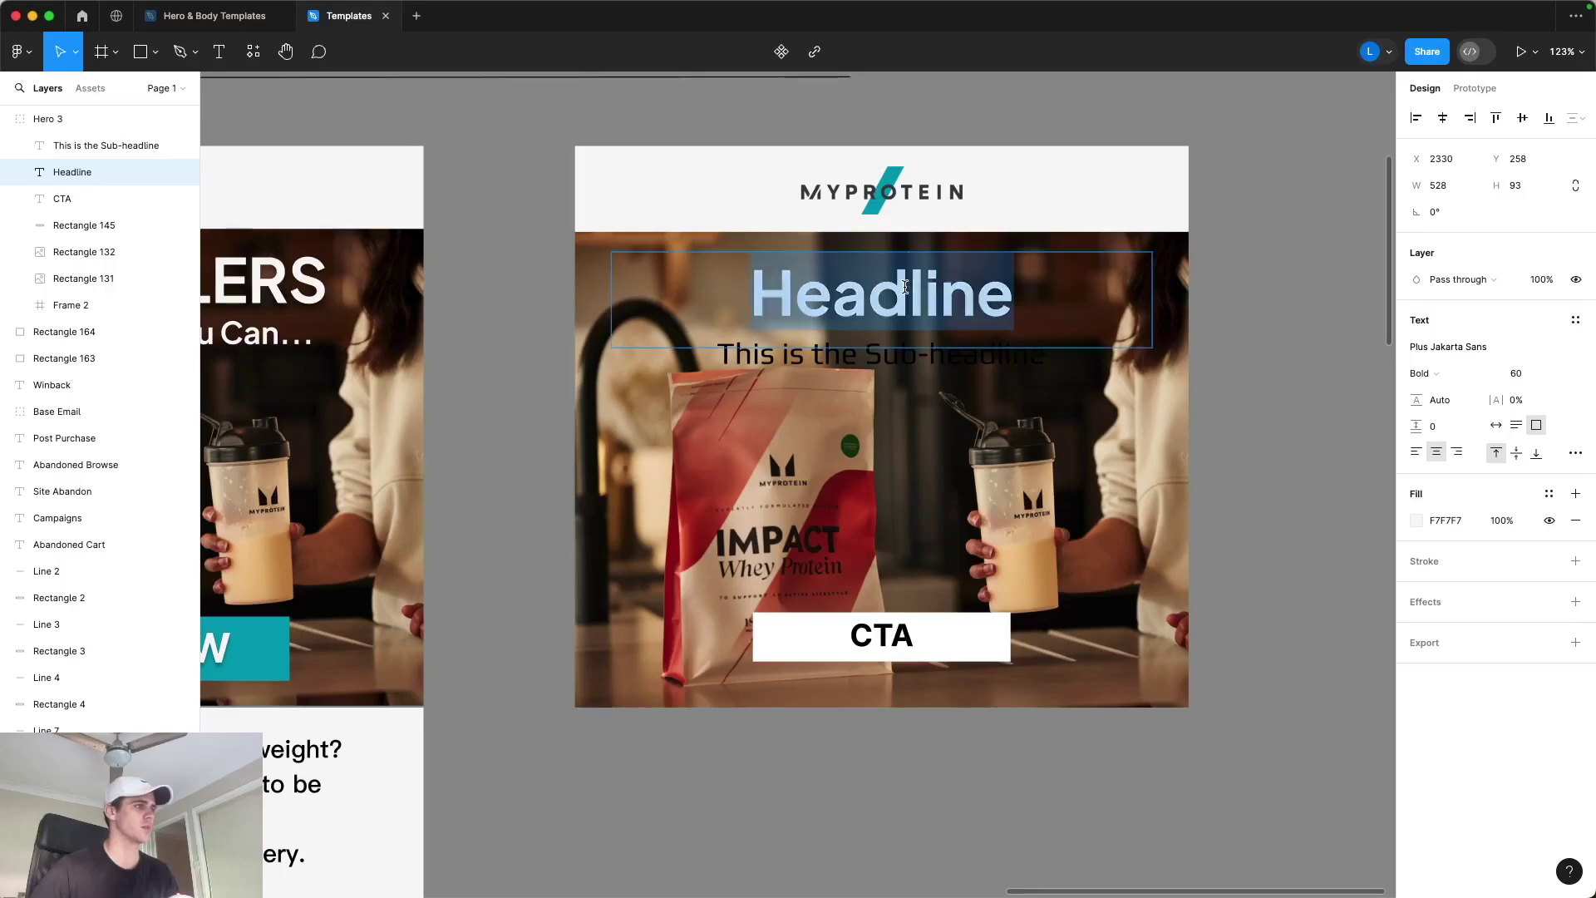
{"action": "type", "text": "BEST "}
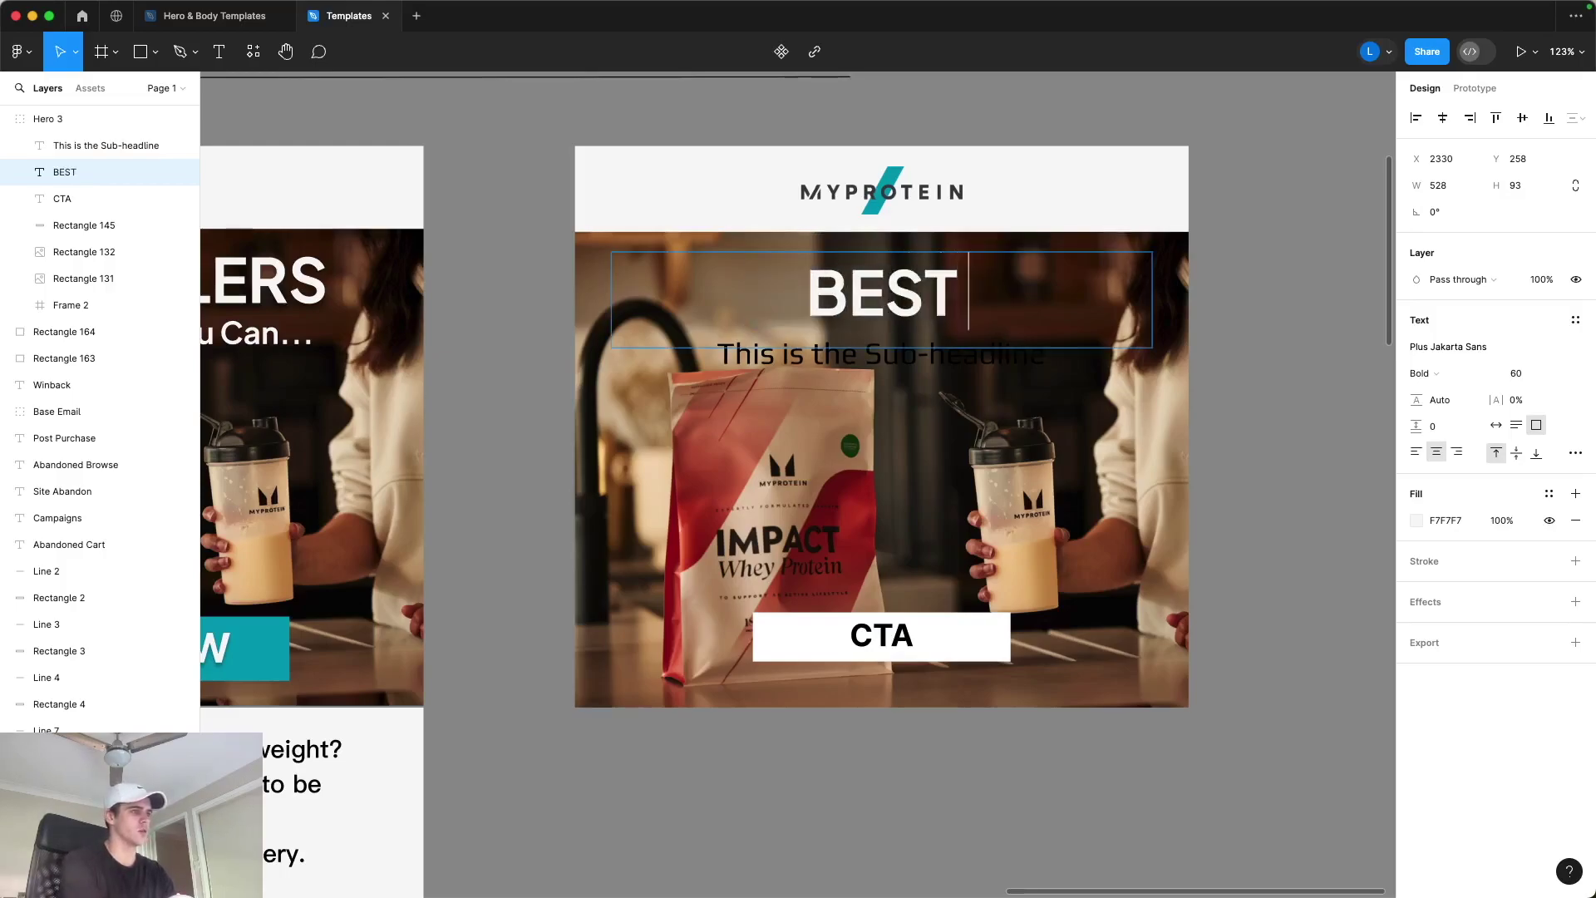
{"action": "type", "text": "SELLERS"}
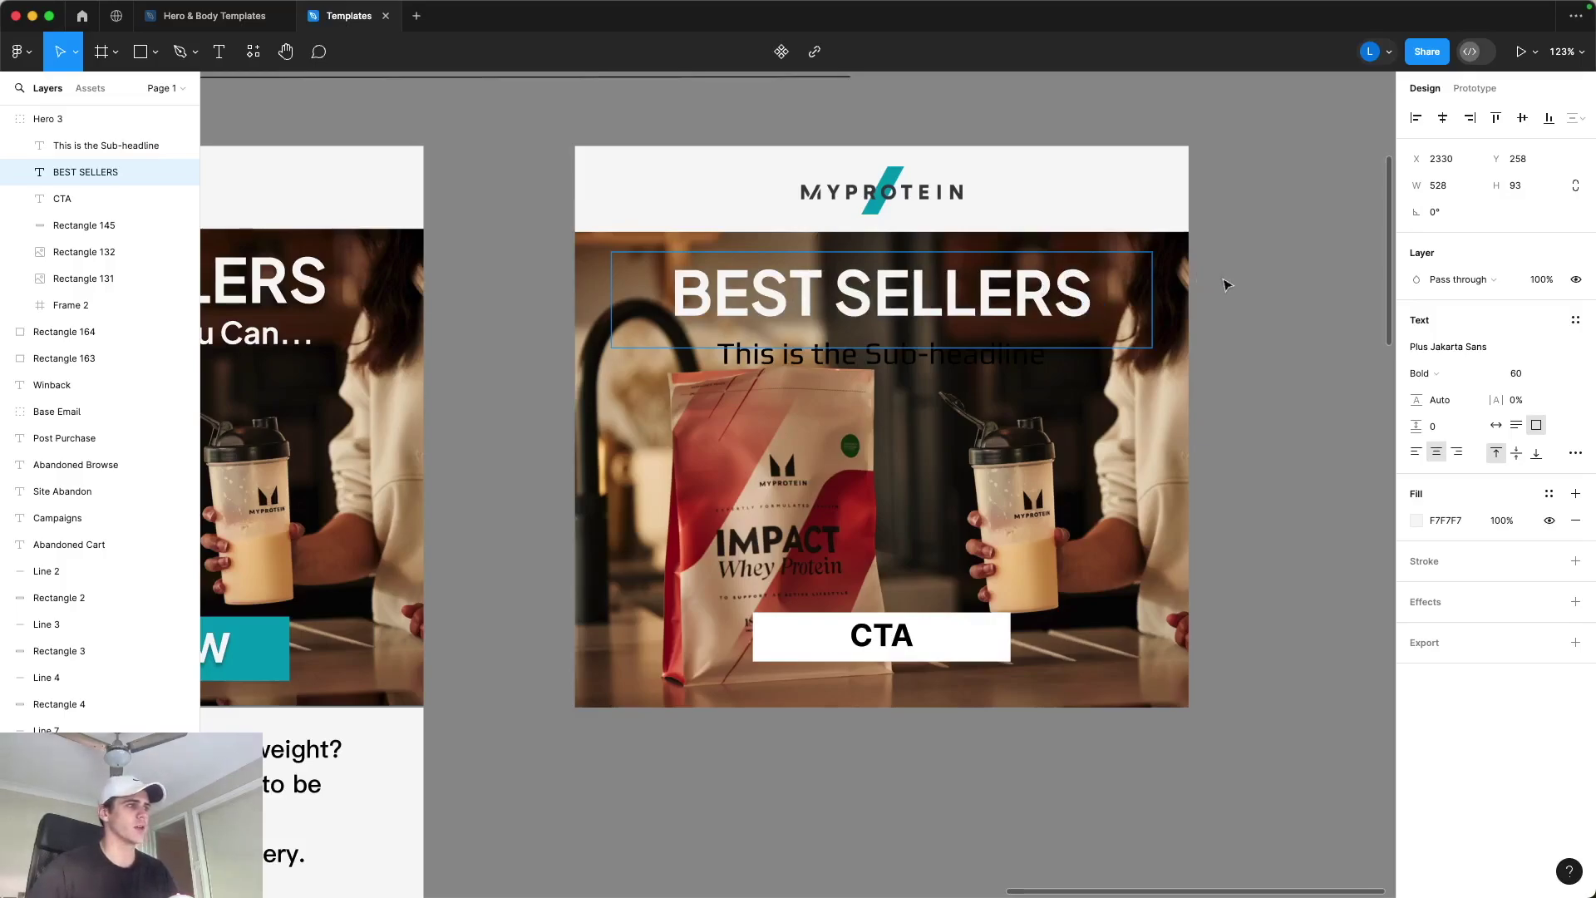
{"action": "key", "text": "Escape"}
Step: Recolour the Hero 3 sub-headline to F7F7F7 by sampling the off-white logo banner
{"action": "left_click", "coordinate": [124, 145]}
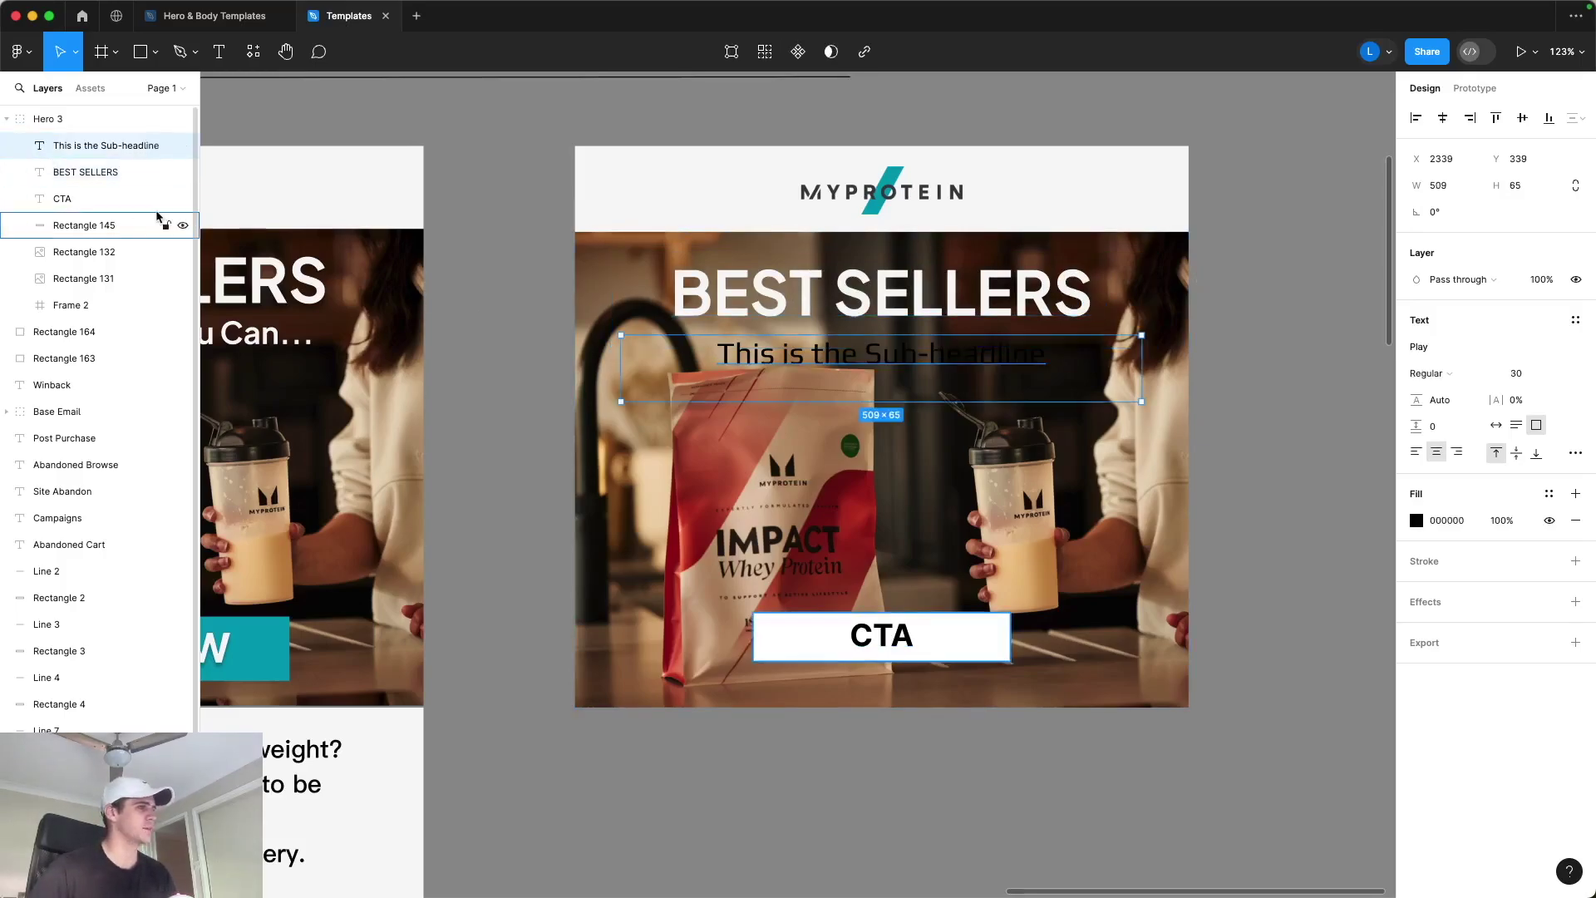
{"action": "double_click", "coordinate": [927, 355]}
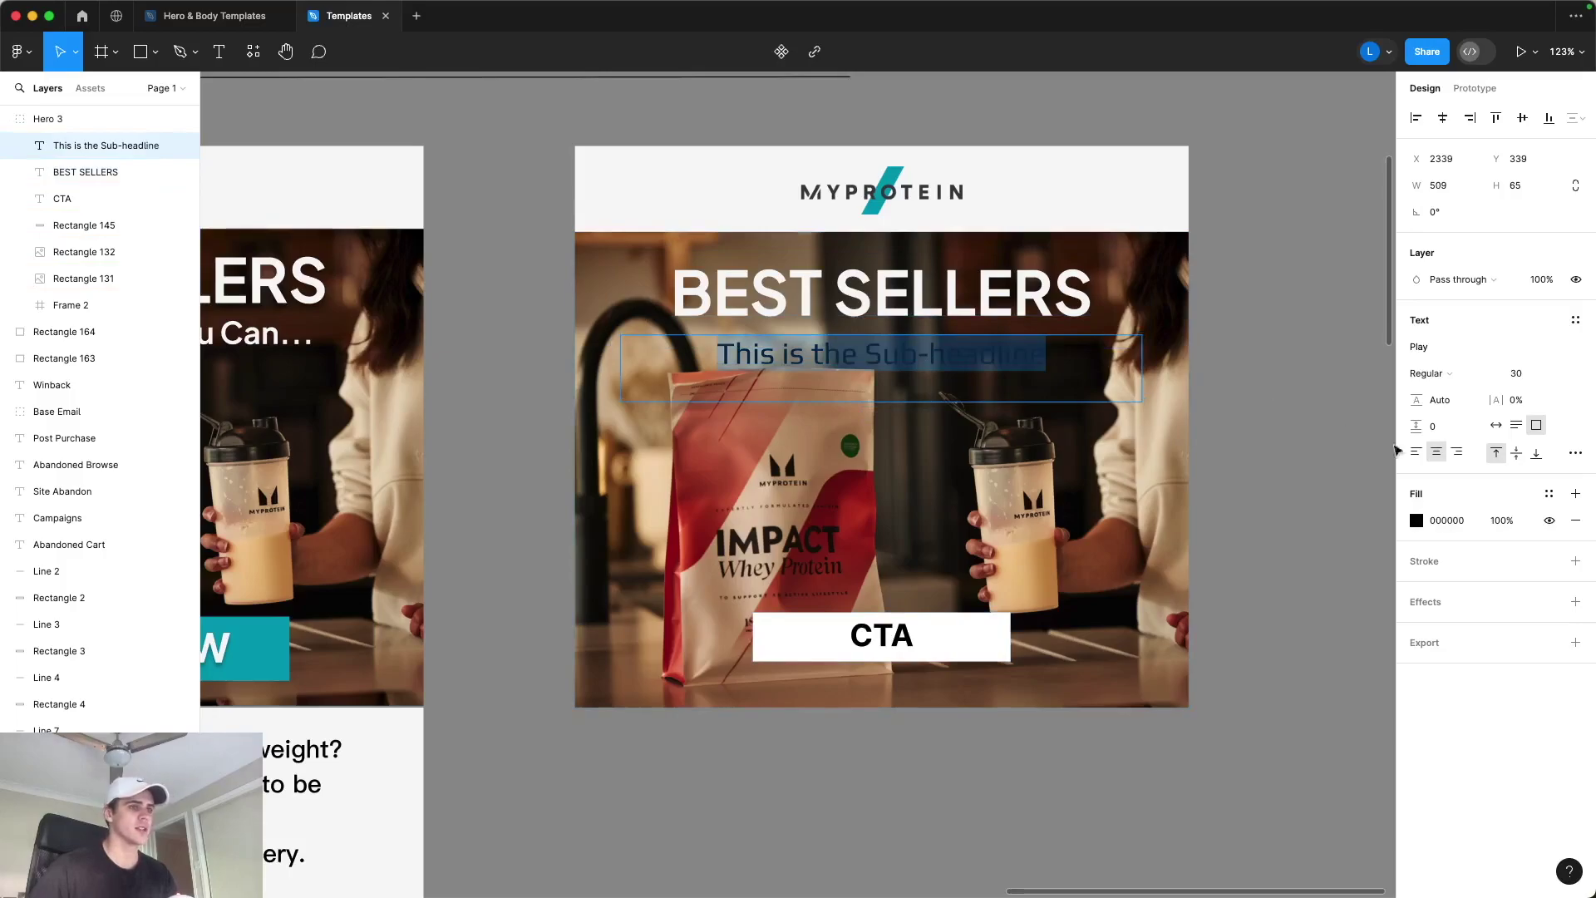
{"action": "left_click", "coordinate": [1417, 525]}
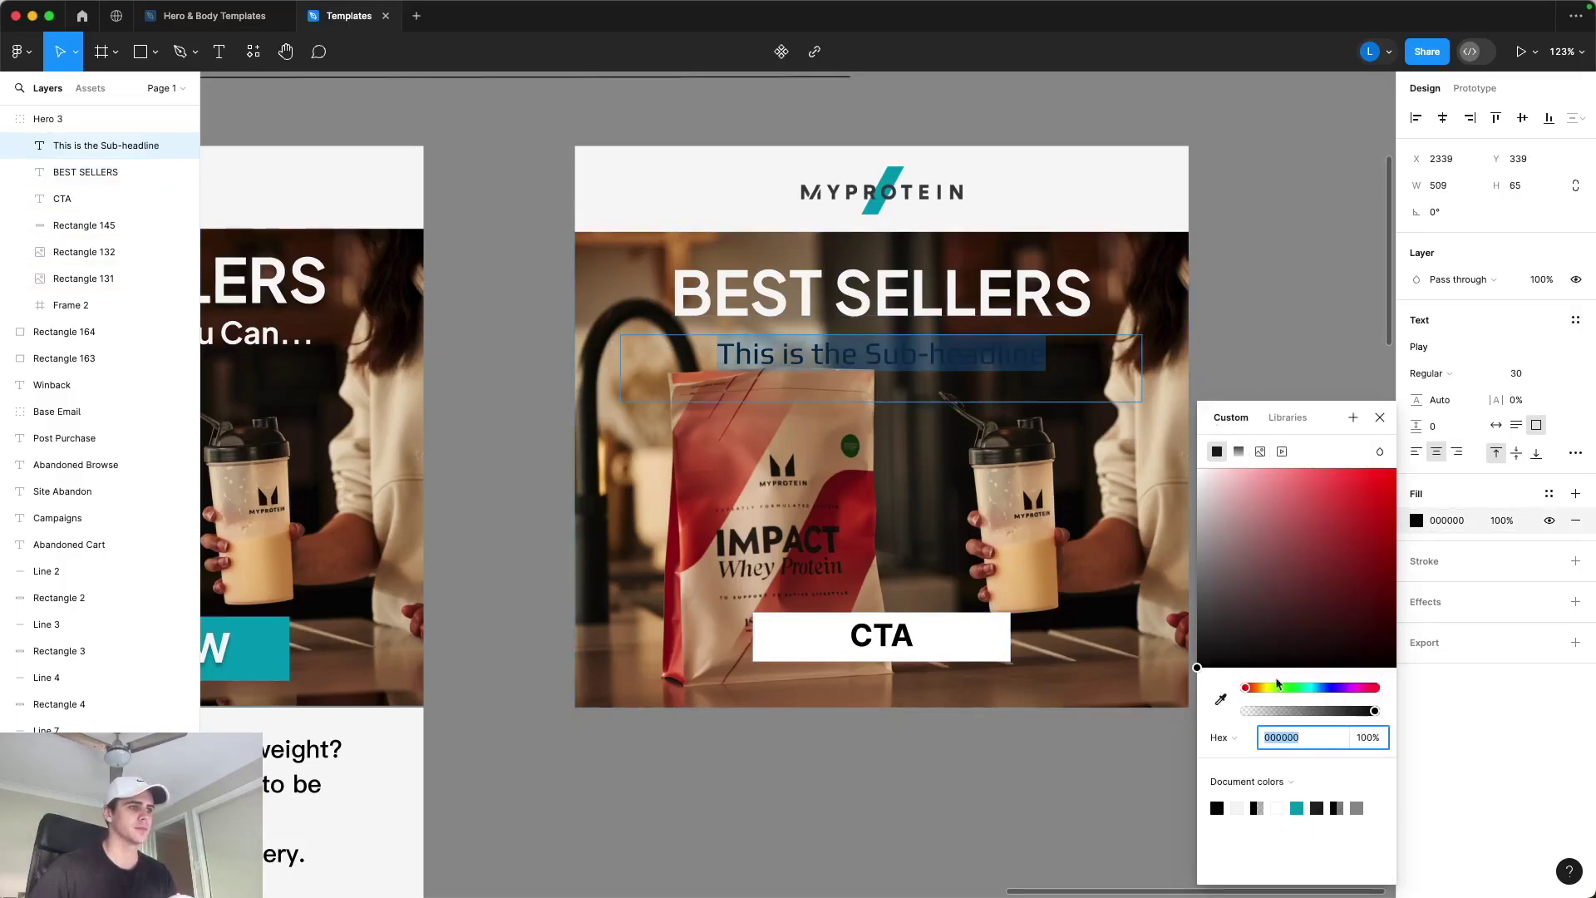
{"action": "left_click", "coordinate": [1220, 699]}
{"action": "left_click", "coordinate": [1082, 207]}
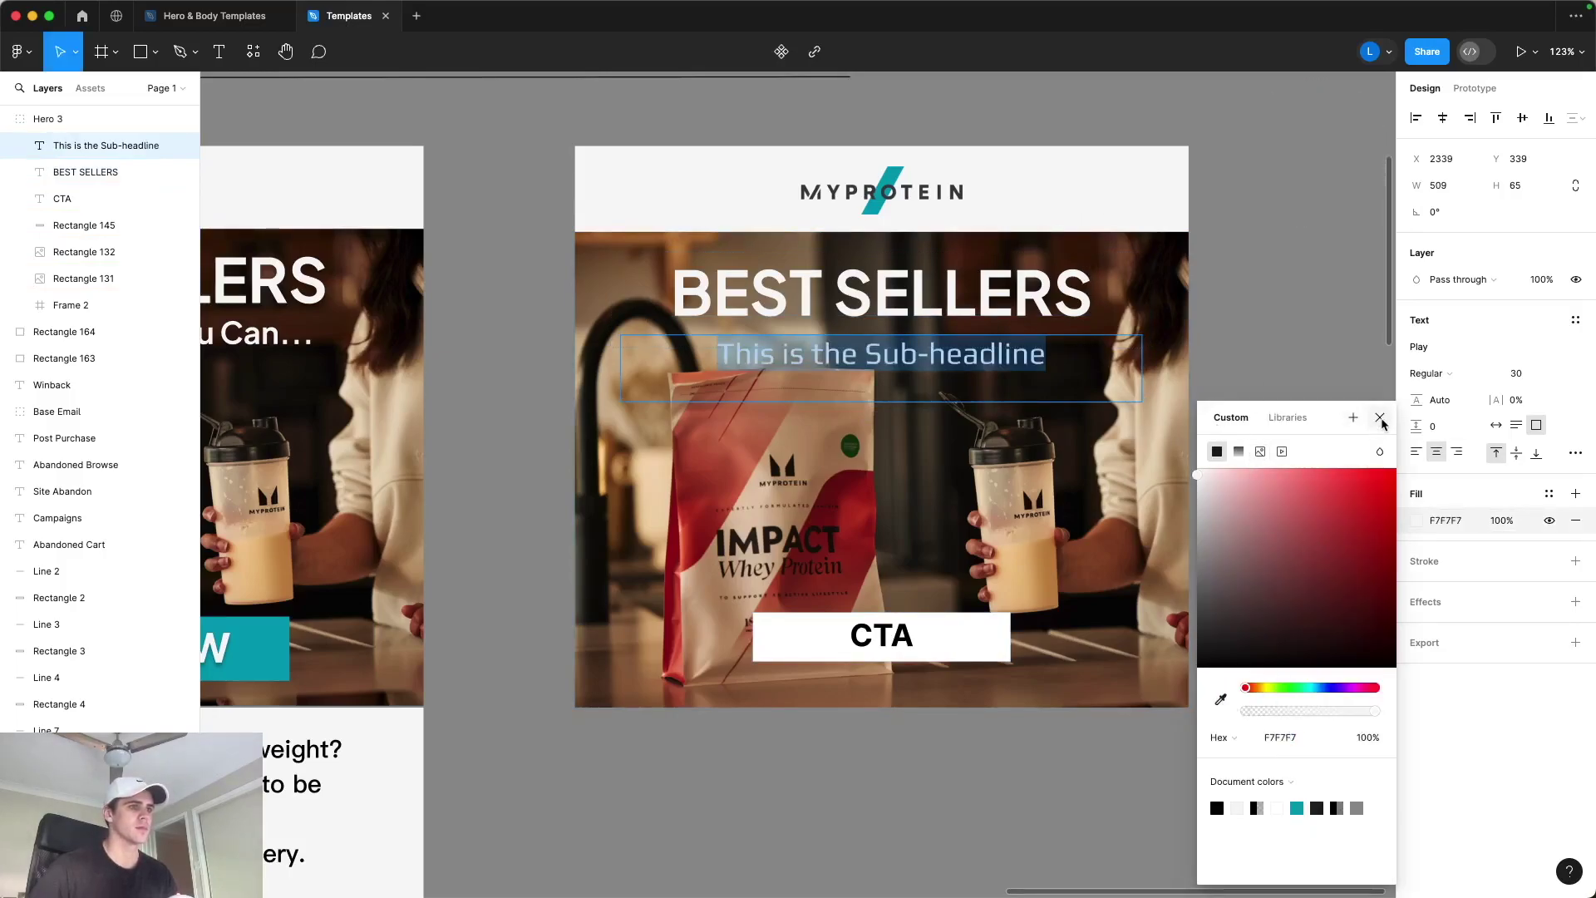
Step: Set the sub-headline's font to Plus Jakarta Sans and replace its text with "Get Them While You Can..."
{"action": "left_click", "coordinate": [1430, 346]}
{"action": "left_click", "coordinate": [1292, 680]}
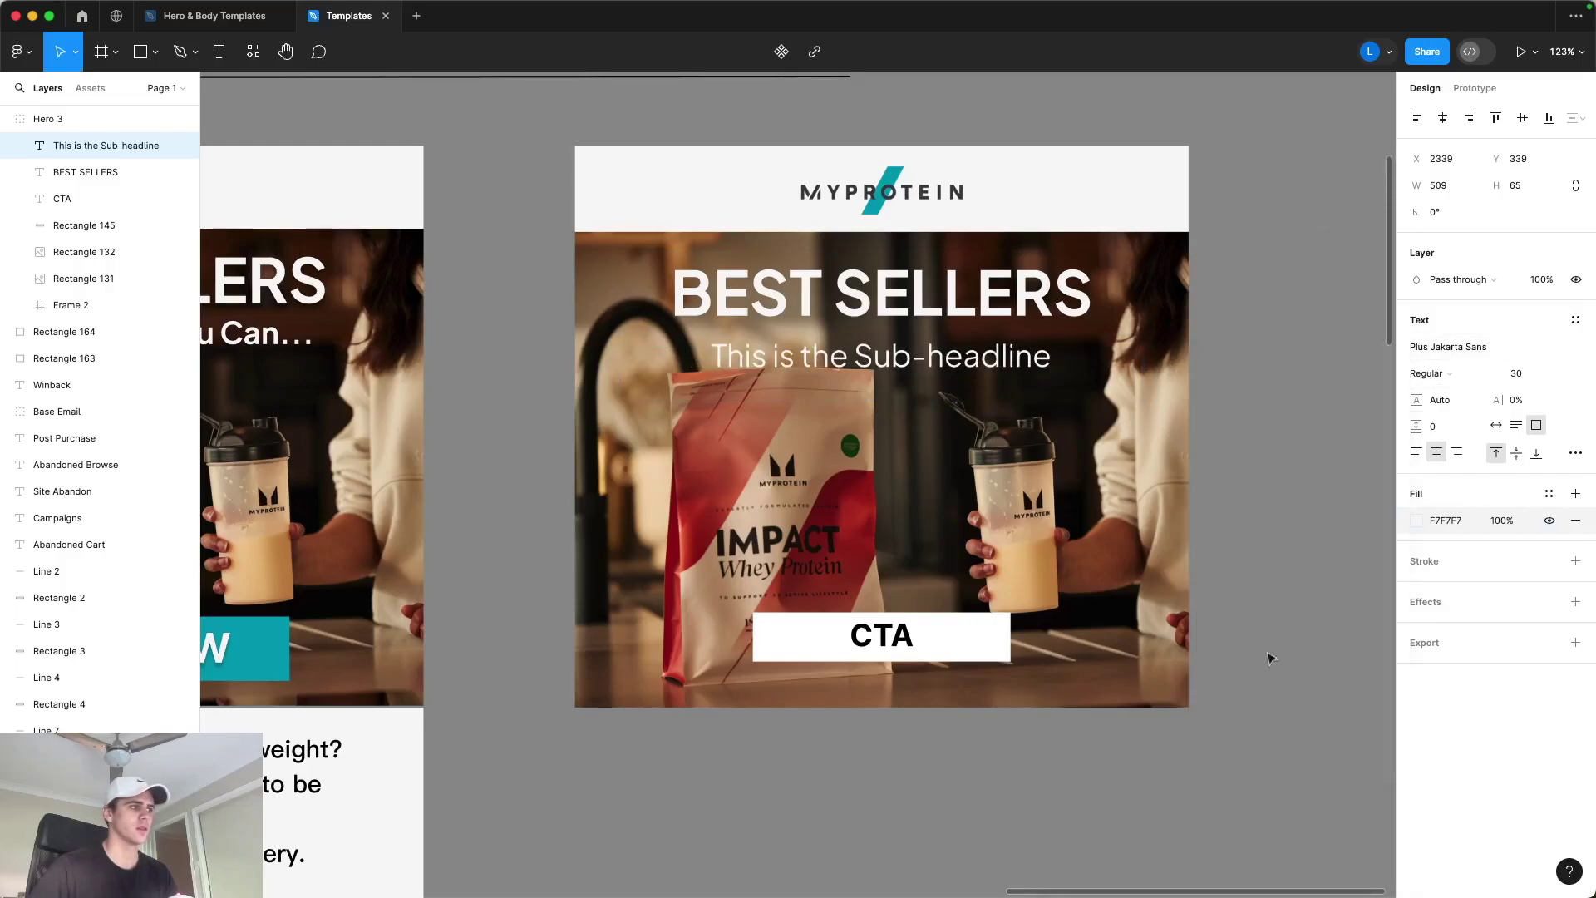
{"action": "double_click", "coordinate": [932, 355]}
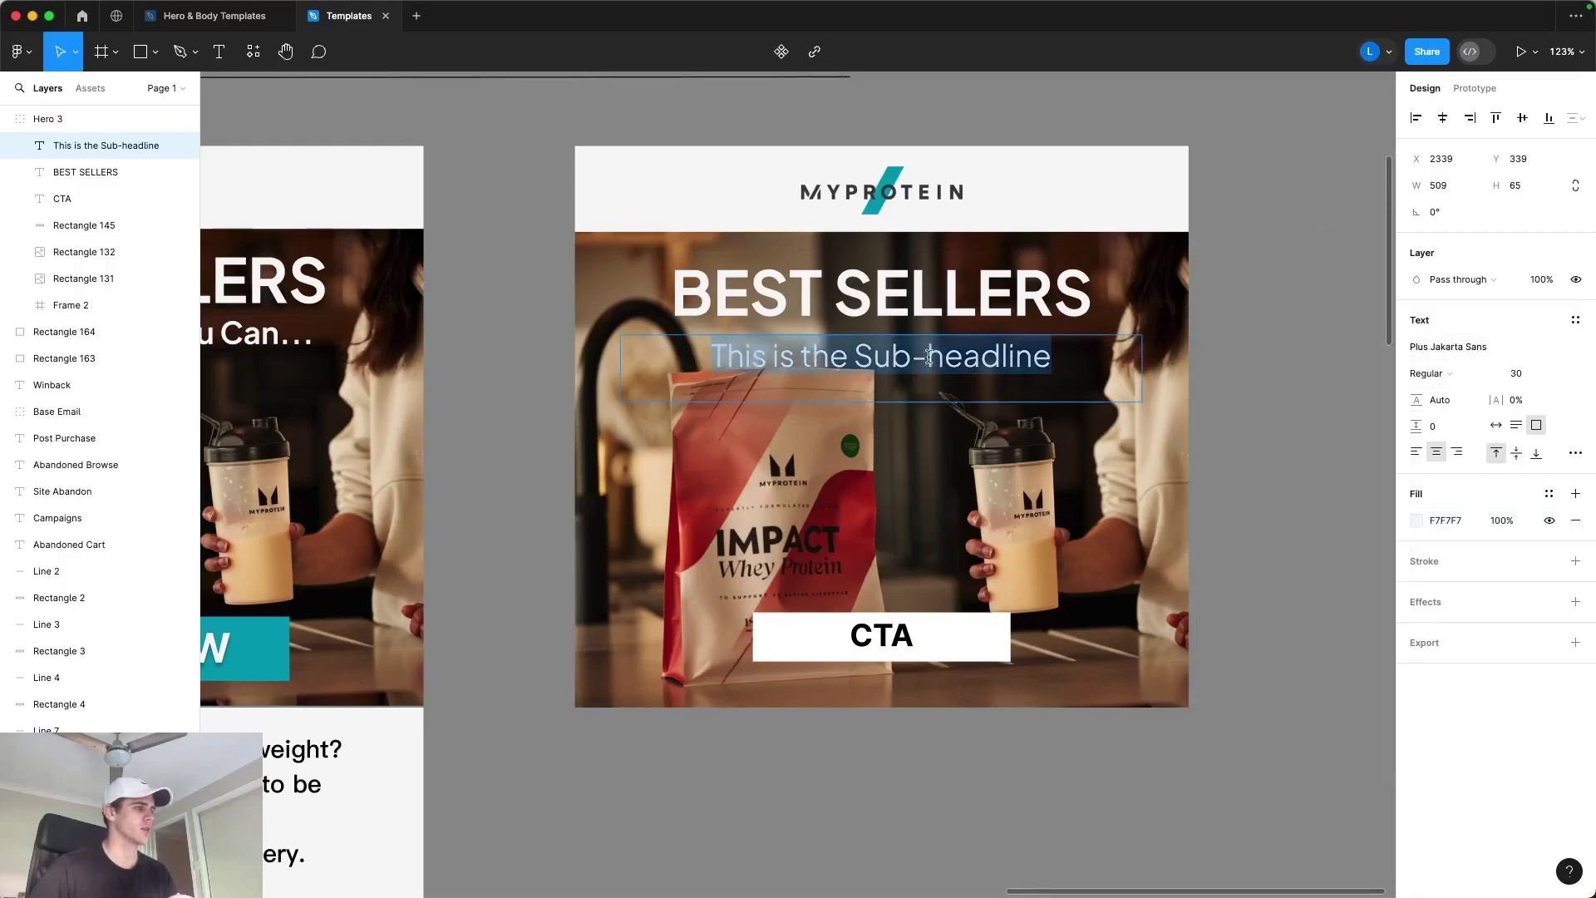
{"action": "type", "text": "Get Them While You Can..."}
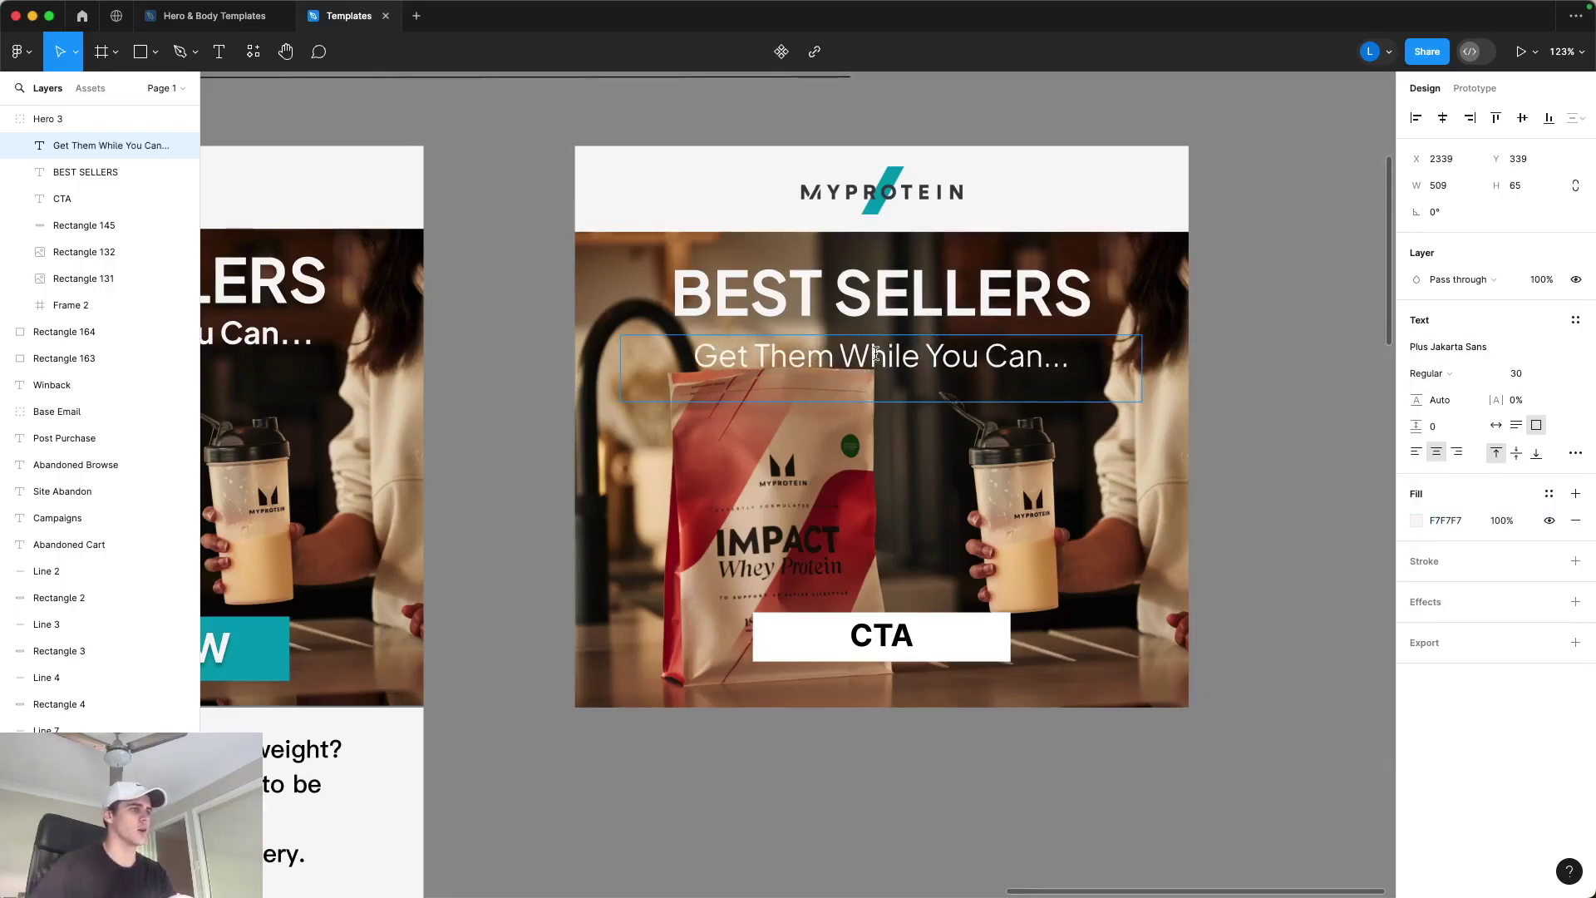
Step: Set the font weight of the whole "Get Them While You Can..." sub-headline to Bold
{"action": "key", "text": "super+a"}
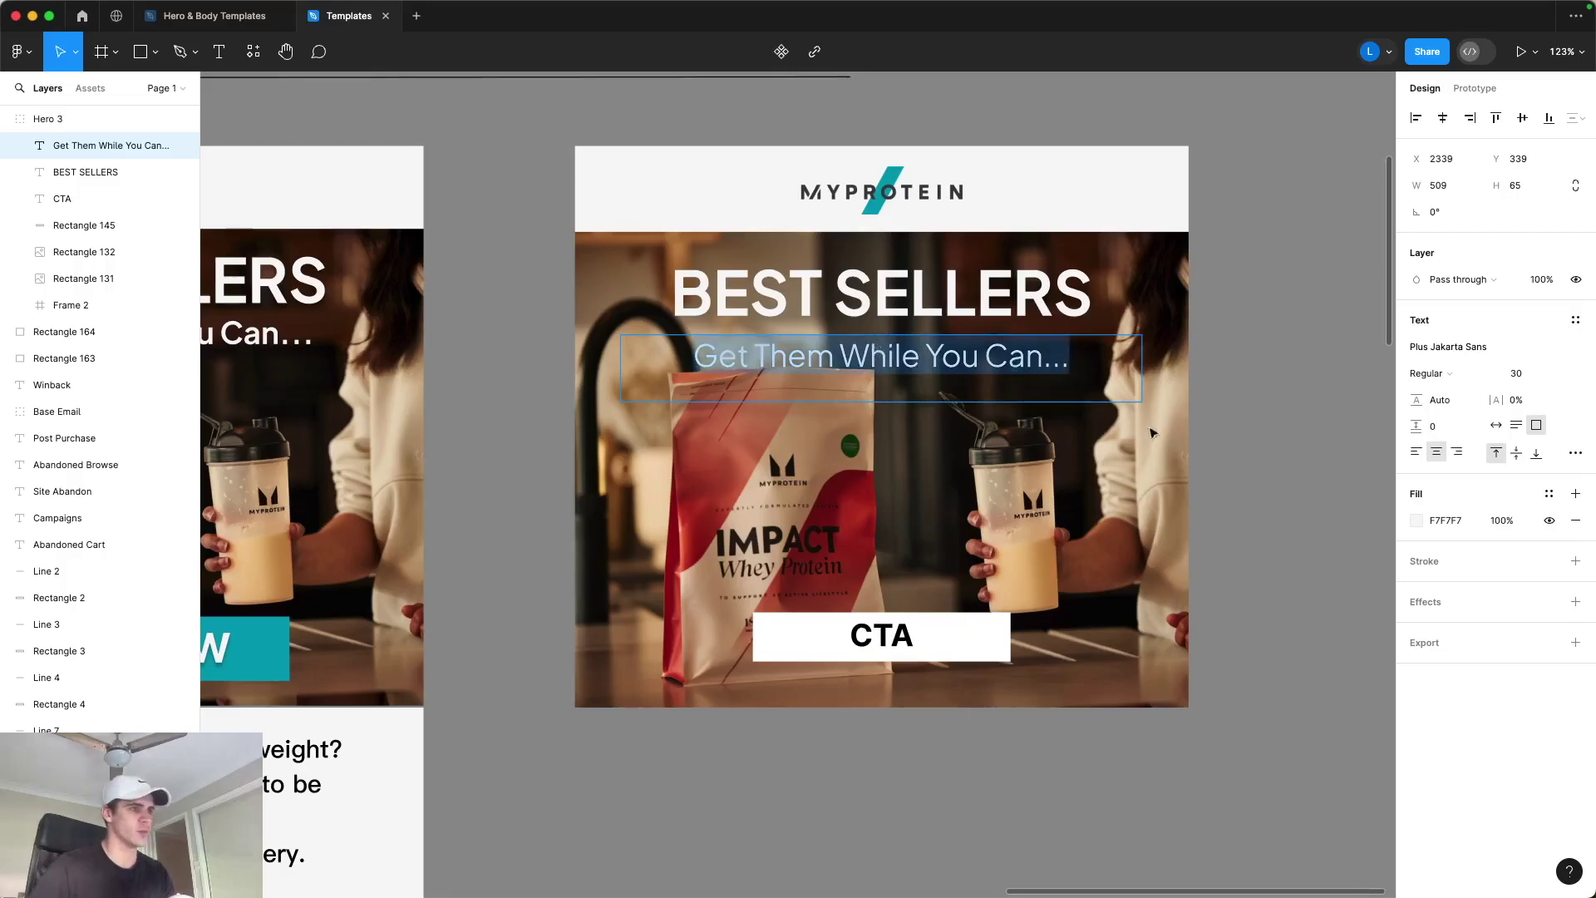
{"action": "left_click", "coordinate": [1447, 373]}
{"action": "key", "text": "Escape"}
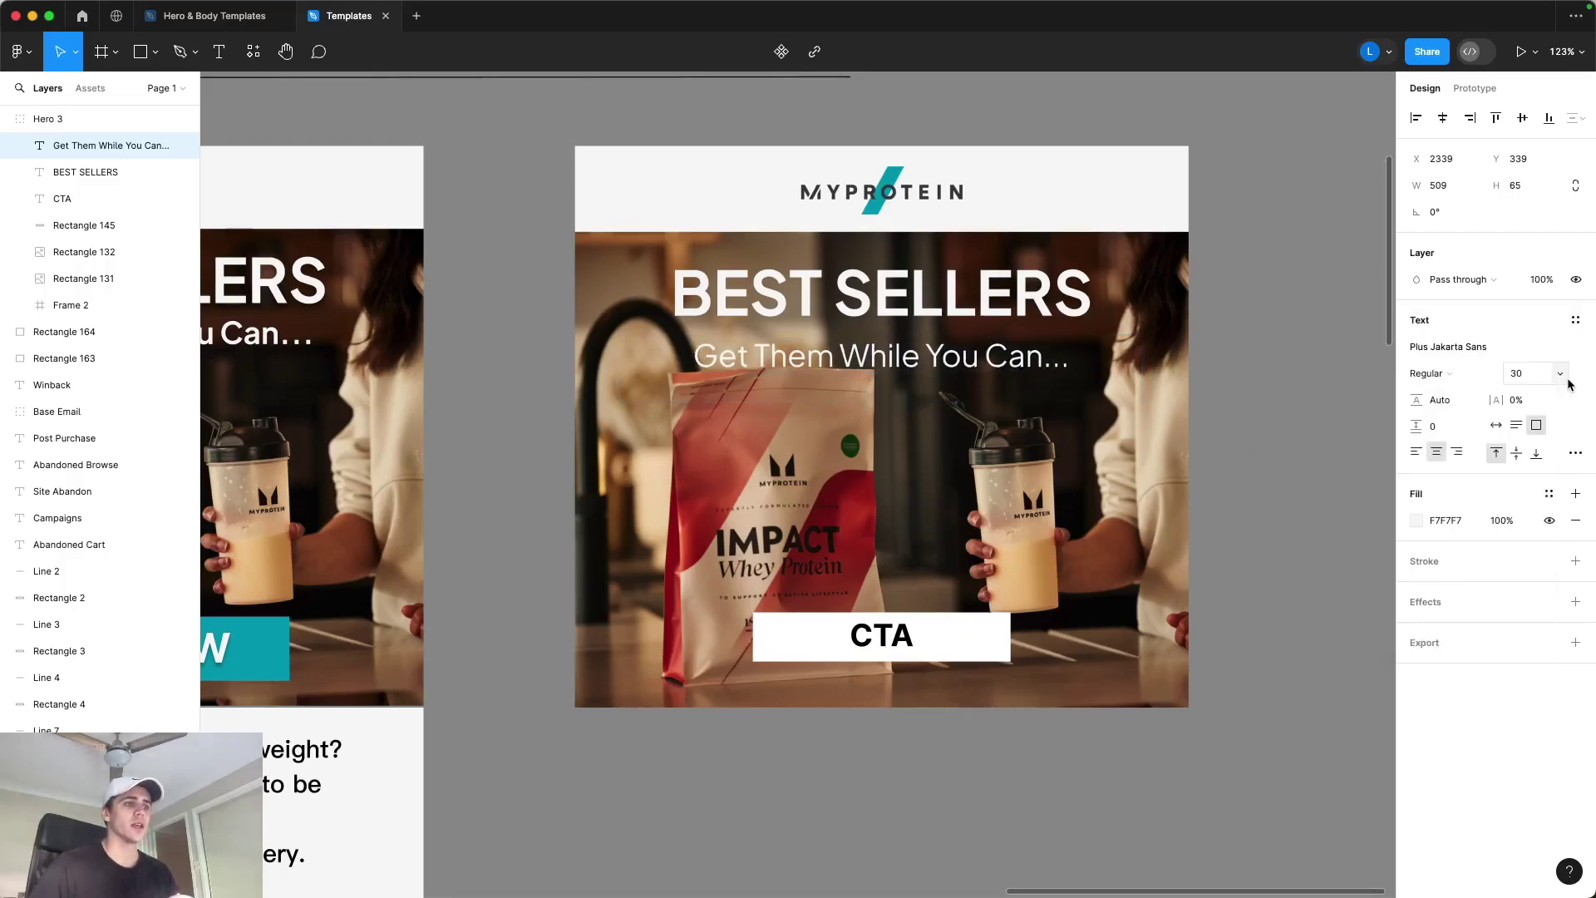
{"action": "left_click", "coordinate": [1442, 375]}
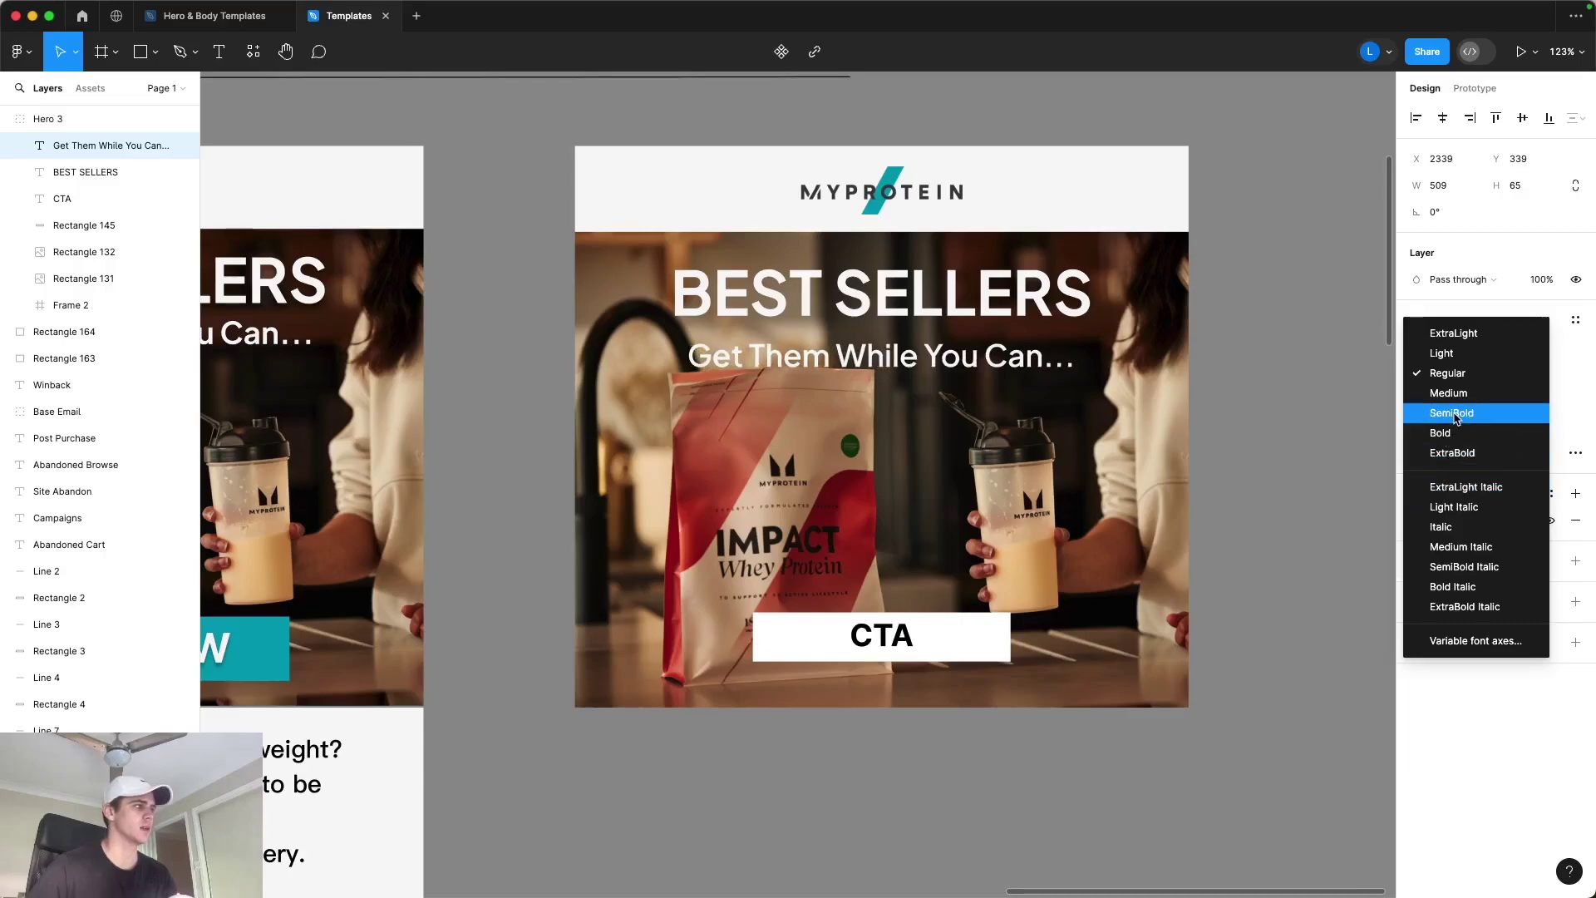
{"action": "left_click", "coordinate": [1455, 433]}
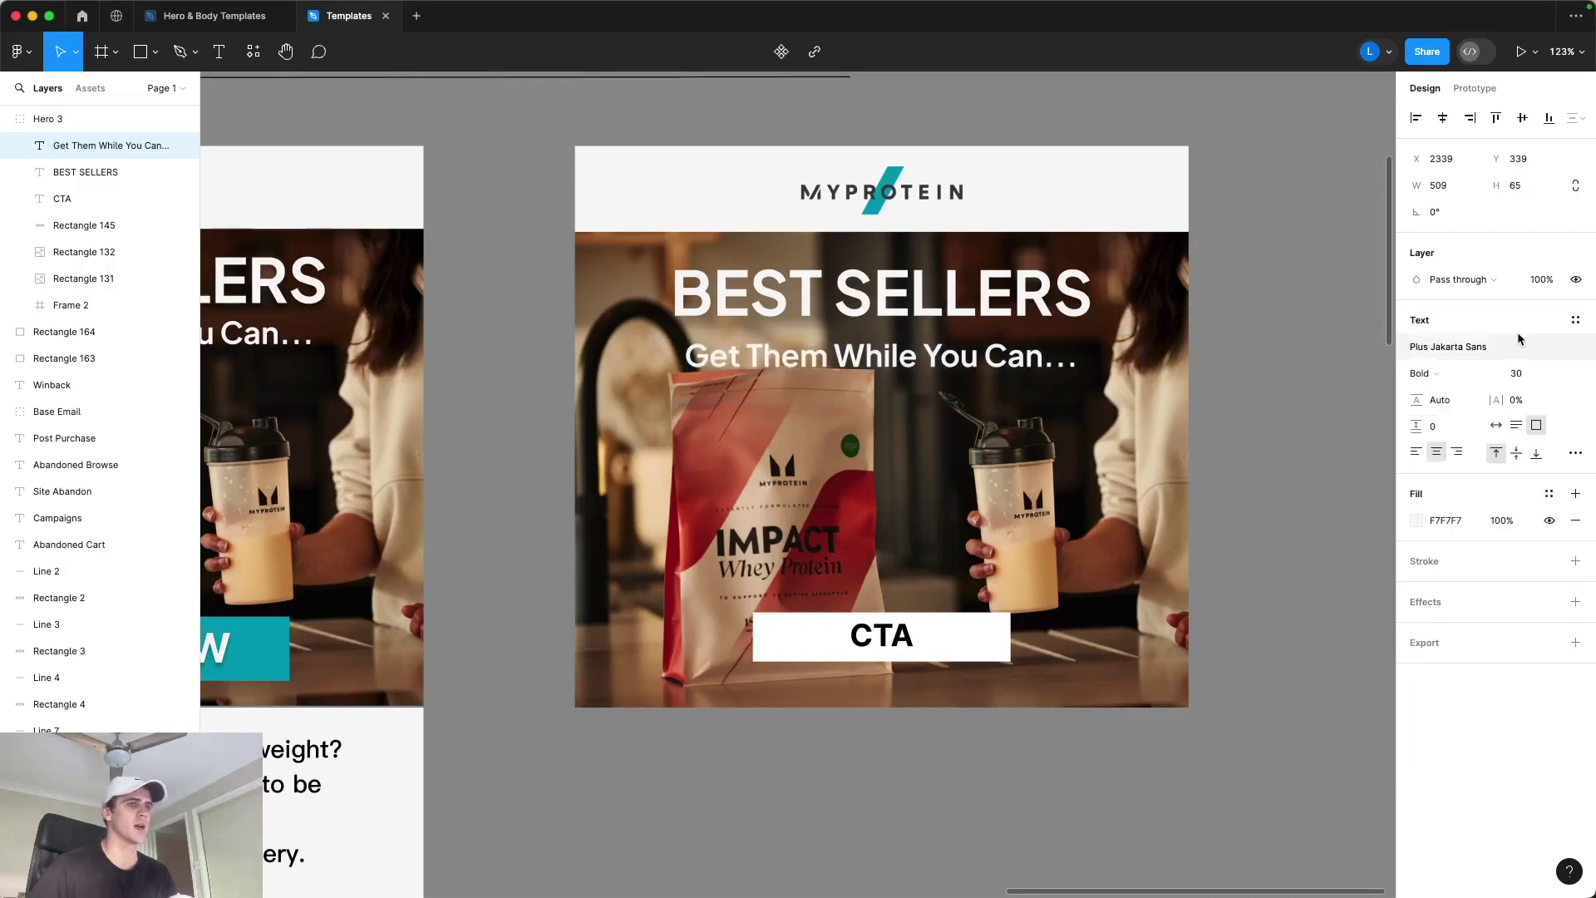
{"action": "double_click", "coordinate": [1082, 340]}
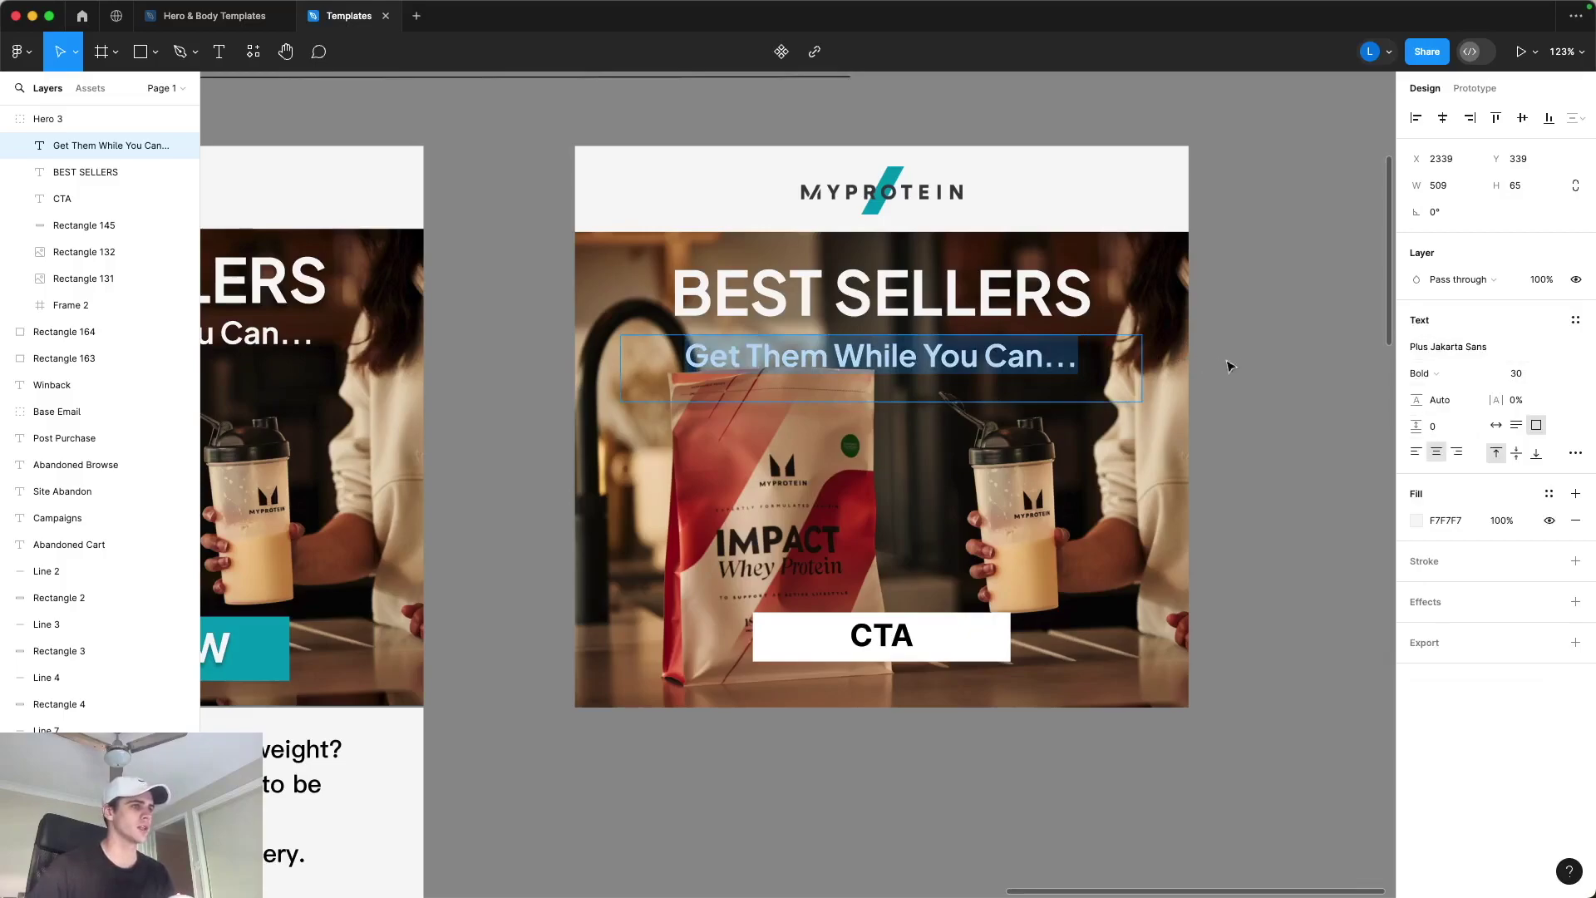
{"action": "key", "text": "Escape"}
{"action": "left_click", "coordinate": [1268, 364]}
Step: Nudge the sub-headline up to Y 327 so it sits closer beneath the BEST SELLERS headline
{"action": "left_click_drag", "start_coordinate": [1296, 359], "coordinate": [1324, 352]}
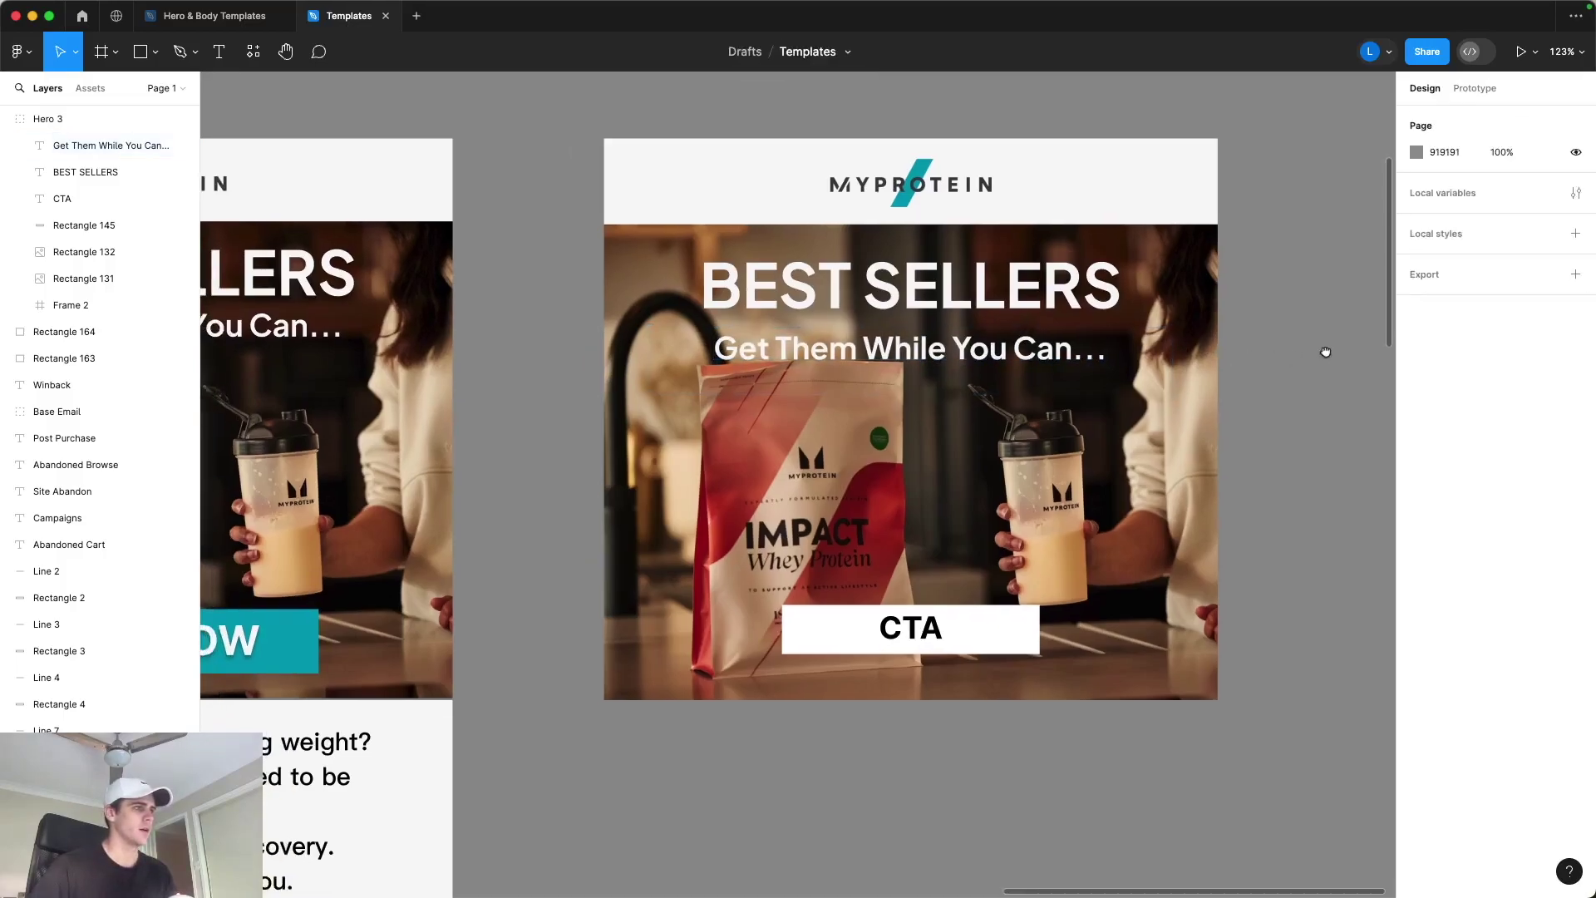
{"action": "scroll", "coordinate": [1325, 352], "scroll_direction": "down", "scroll_amount": 2}
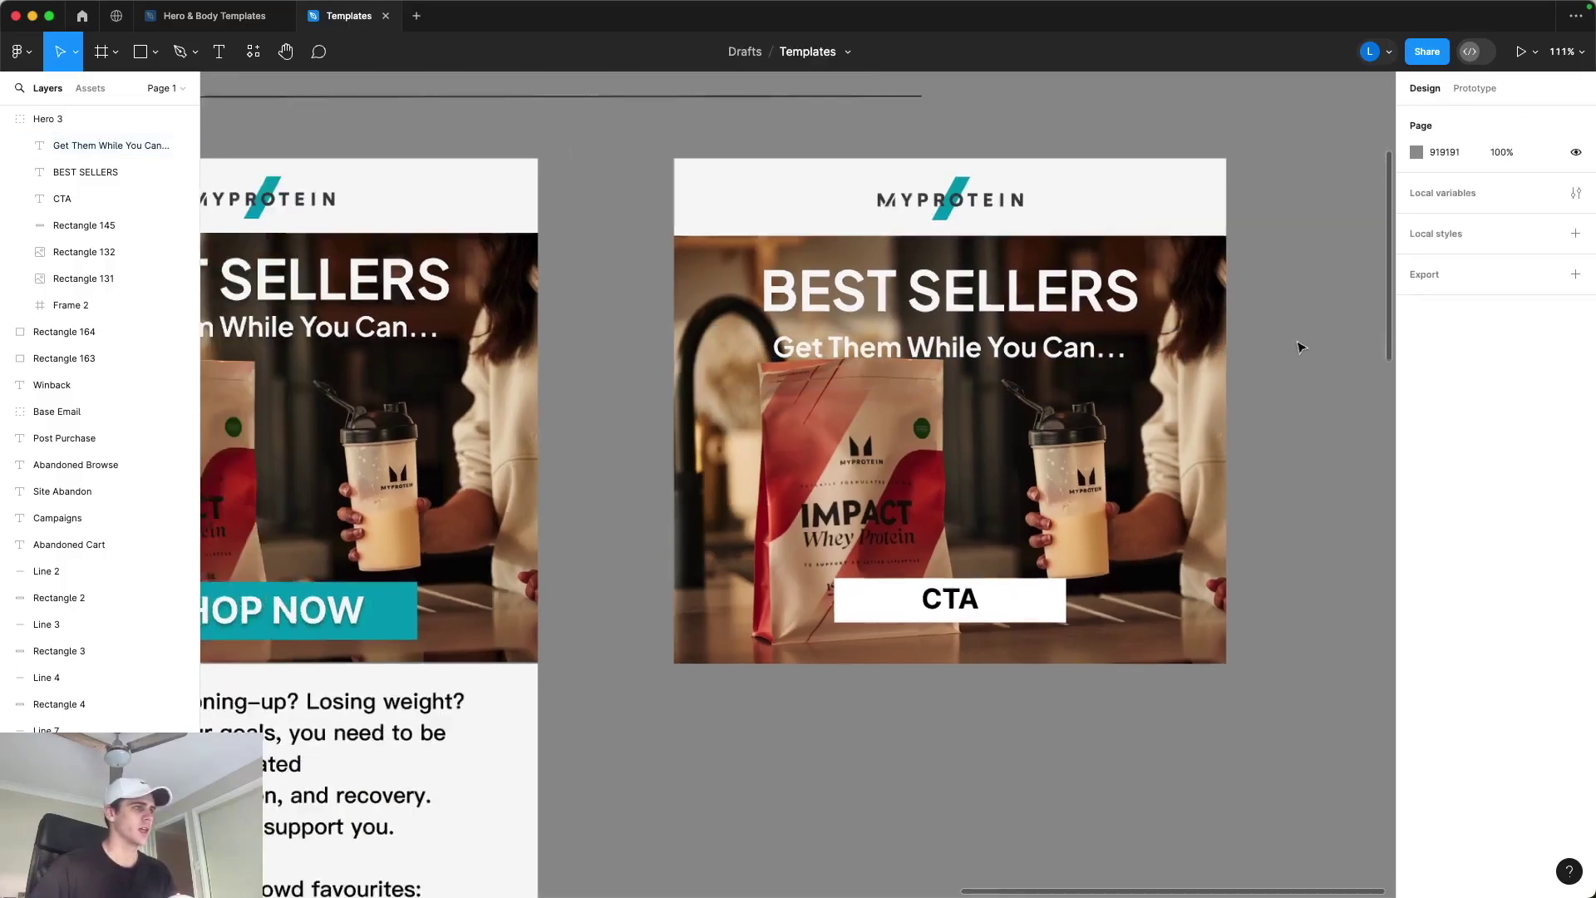
{"action": "left_click", "coordinate": [929, 356]}
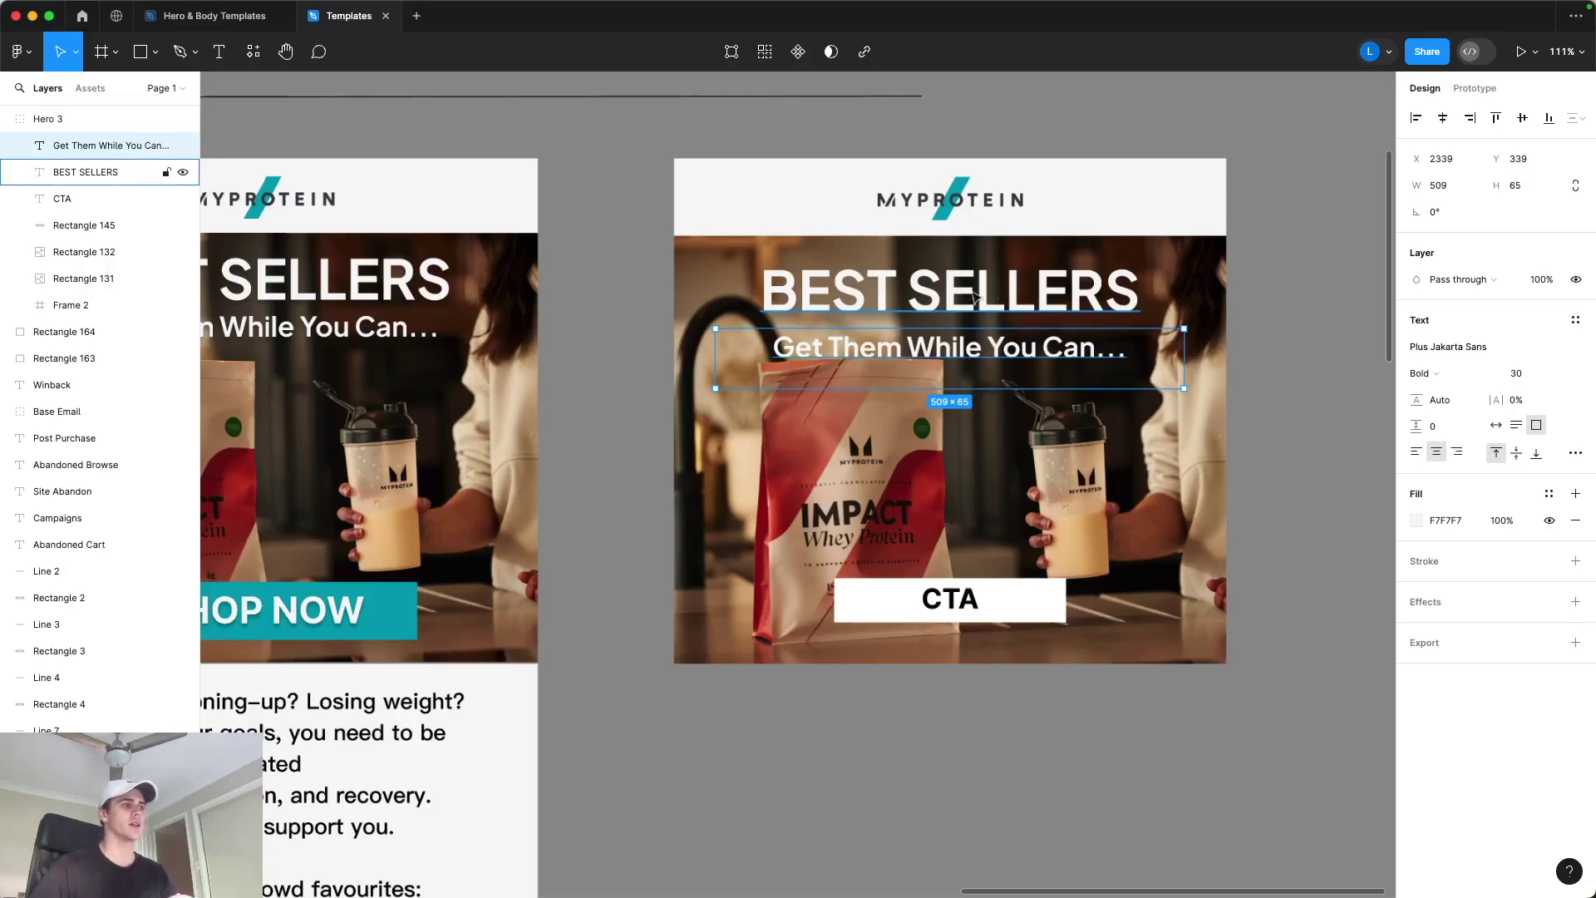
{"action": "left_click", "coordinate": [1268, 356]}
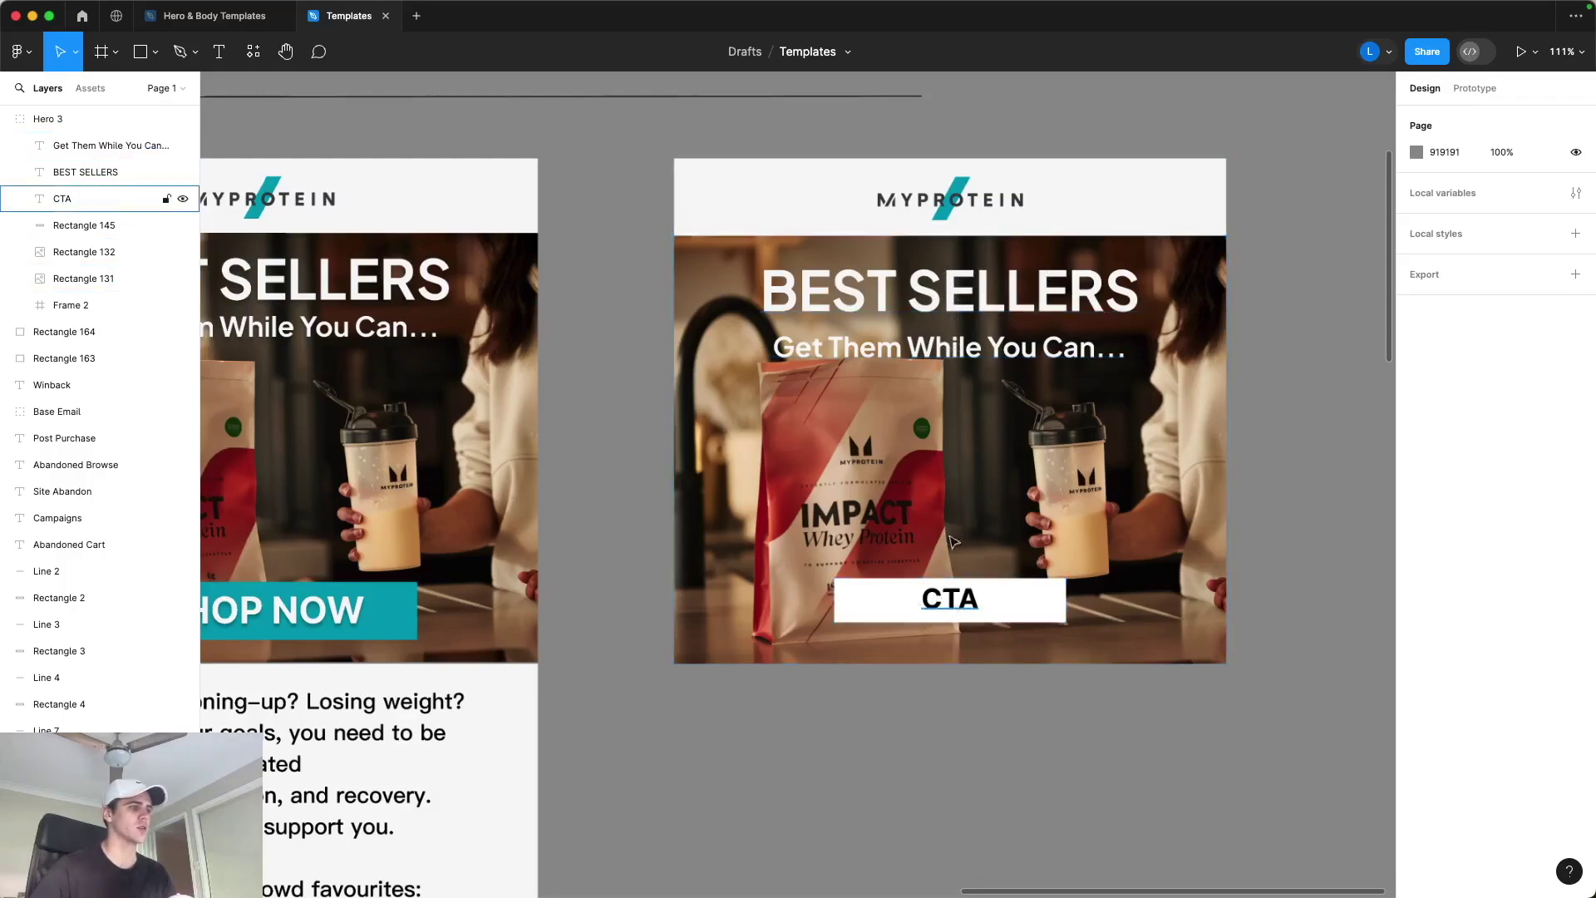
{"action": "left_click", "coordinate": [935, 349]}
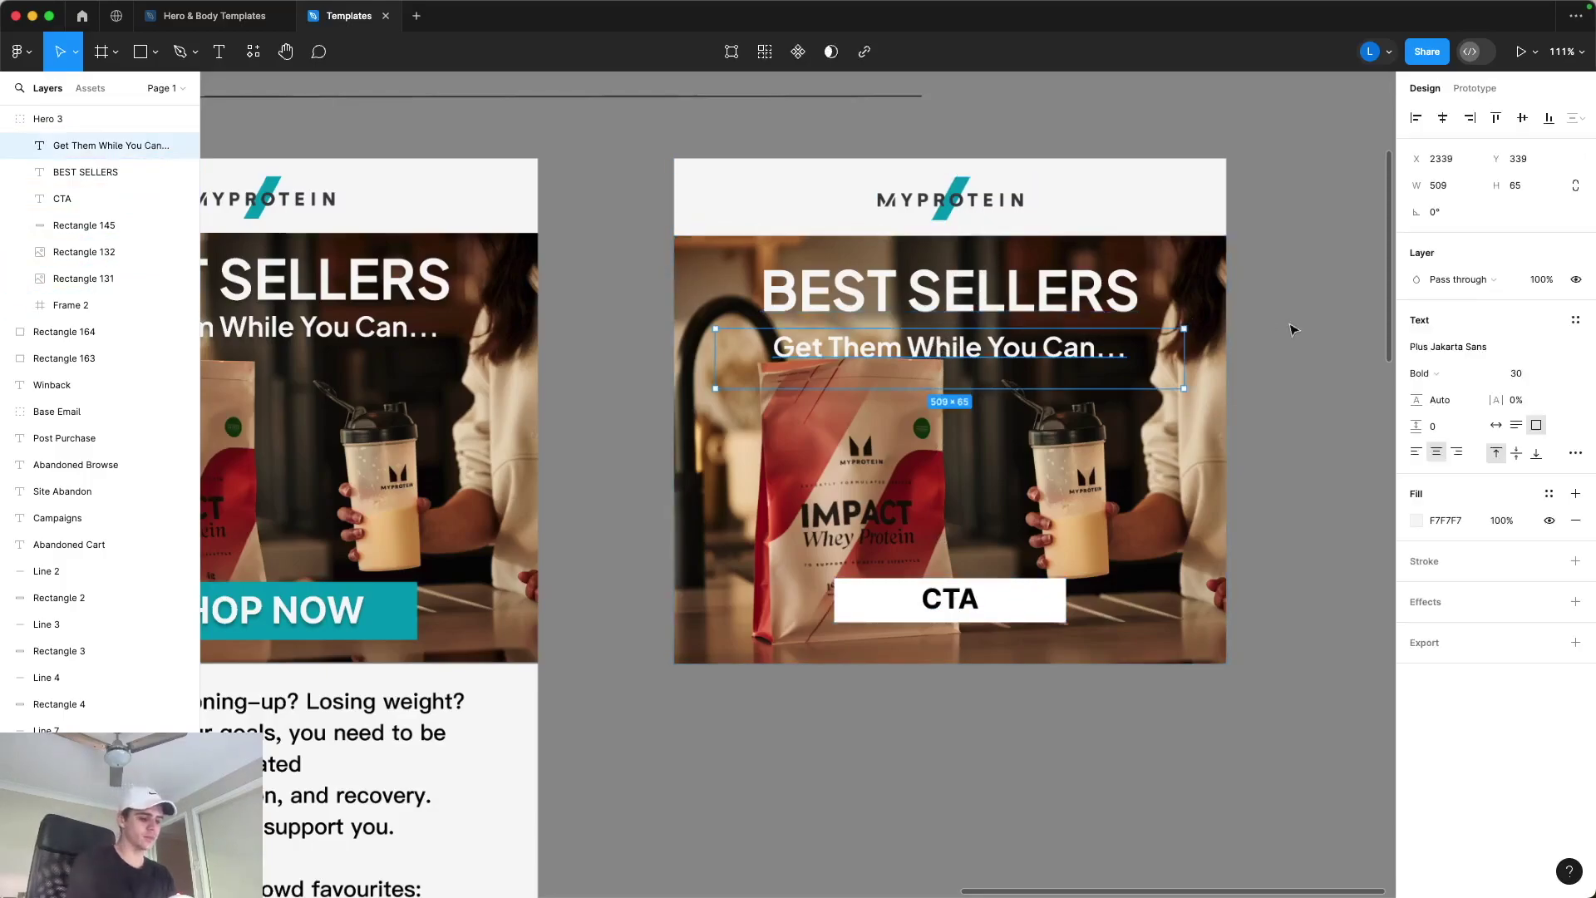
{"action": "key", "text": "Up"}
{"action": "key", "text": "Up"}
{"action": "key", "text": "Up"}
{"action": "key", "text": "Up"}
{"action": "key", "text": "Up"}
{"action": "key", "text": "Up"}
{"action": "key", "text": "Up"}
{"action": "key", "text": "Up"}
{"action": "key", "text": "Up"}
{"action": "key", "text": "Up"}
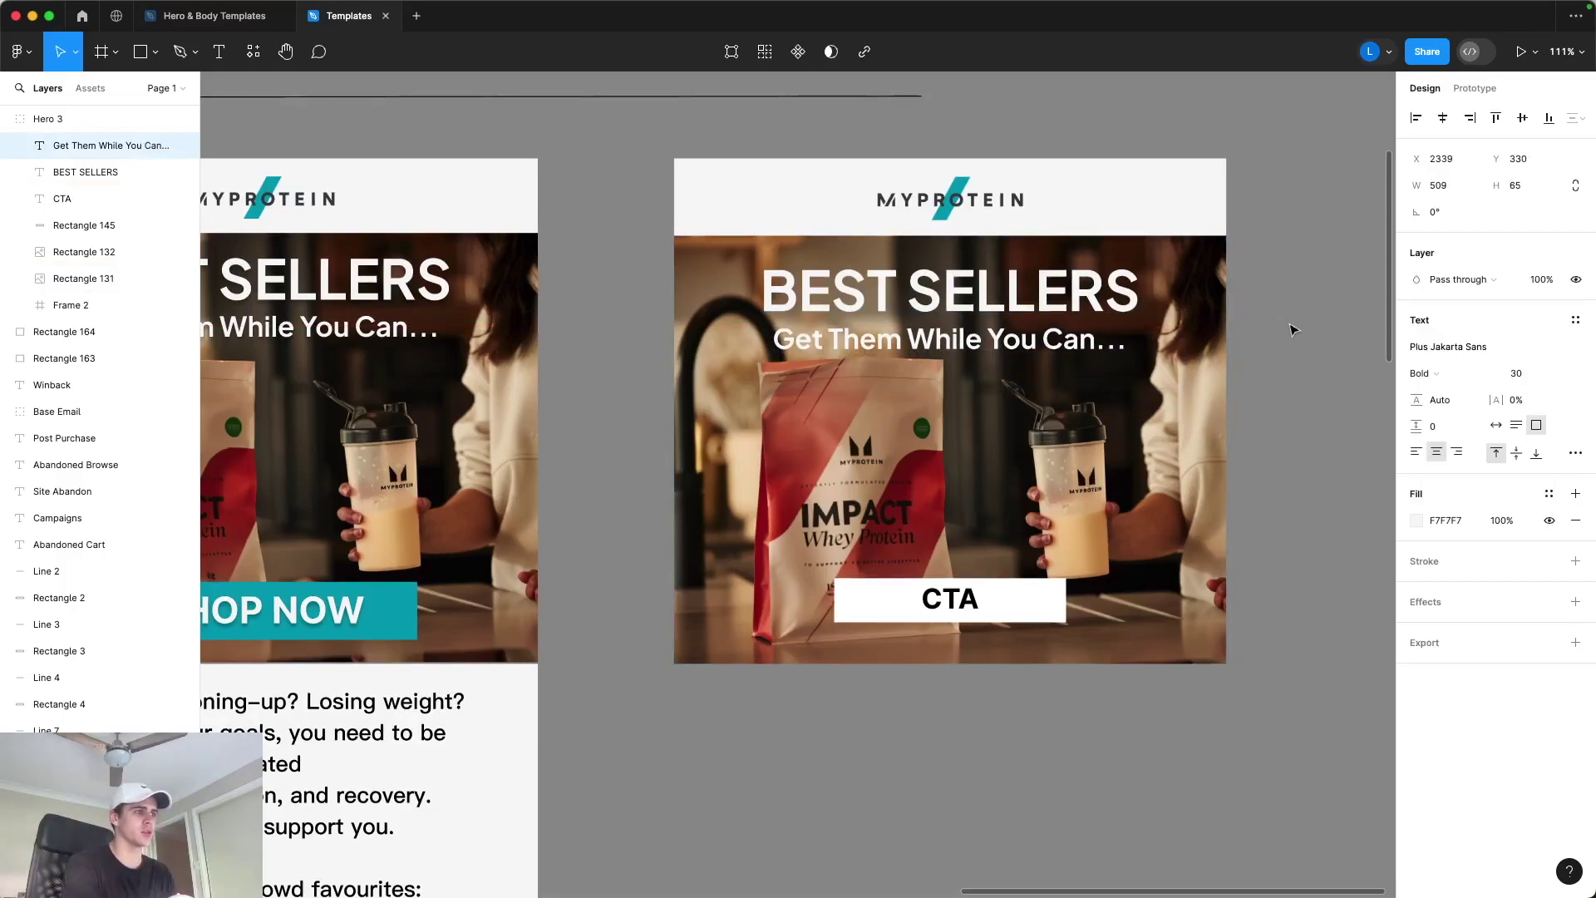
{"action": "key", "text": "Up"}
{"action": "key", "text": "Up"}
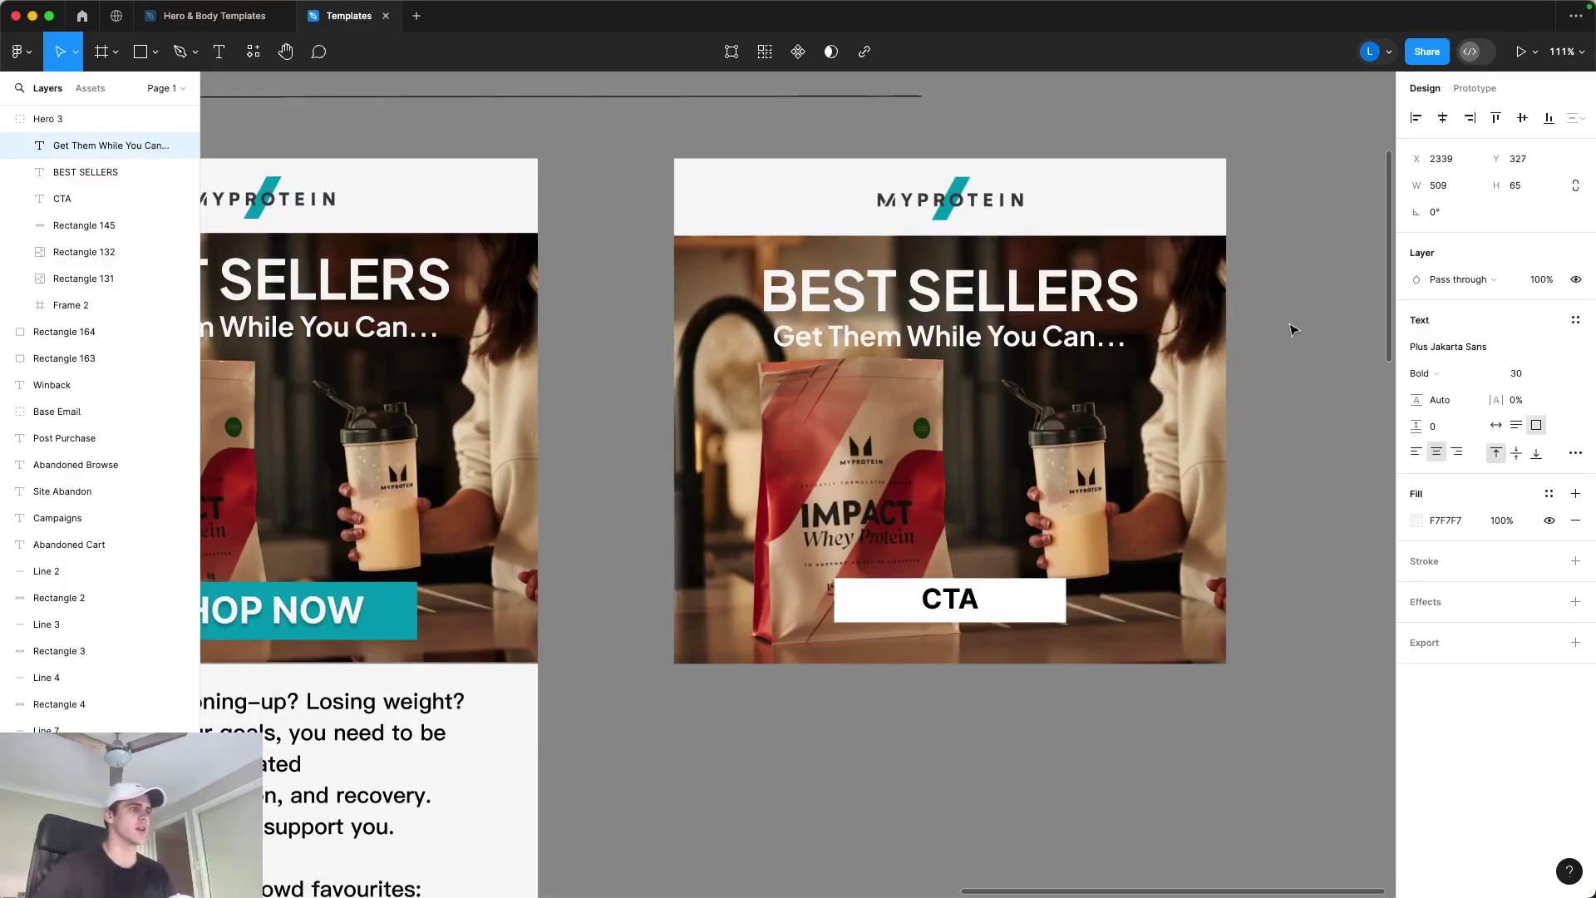
Step: Move the headline and sub-headline together slightly upward within the hero image, matching the finished example email beside it
{"action": "left_click", "coordinate": [970, 288]}
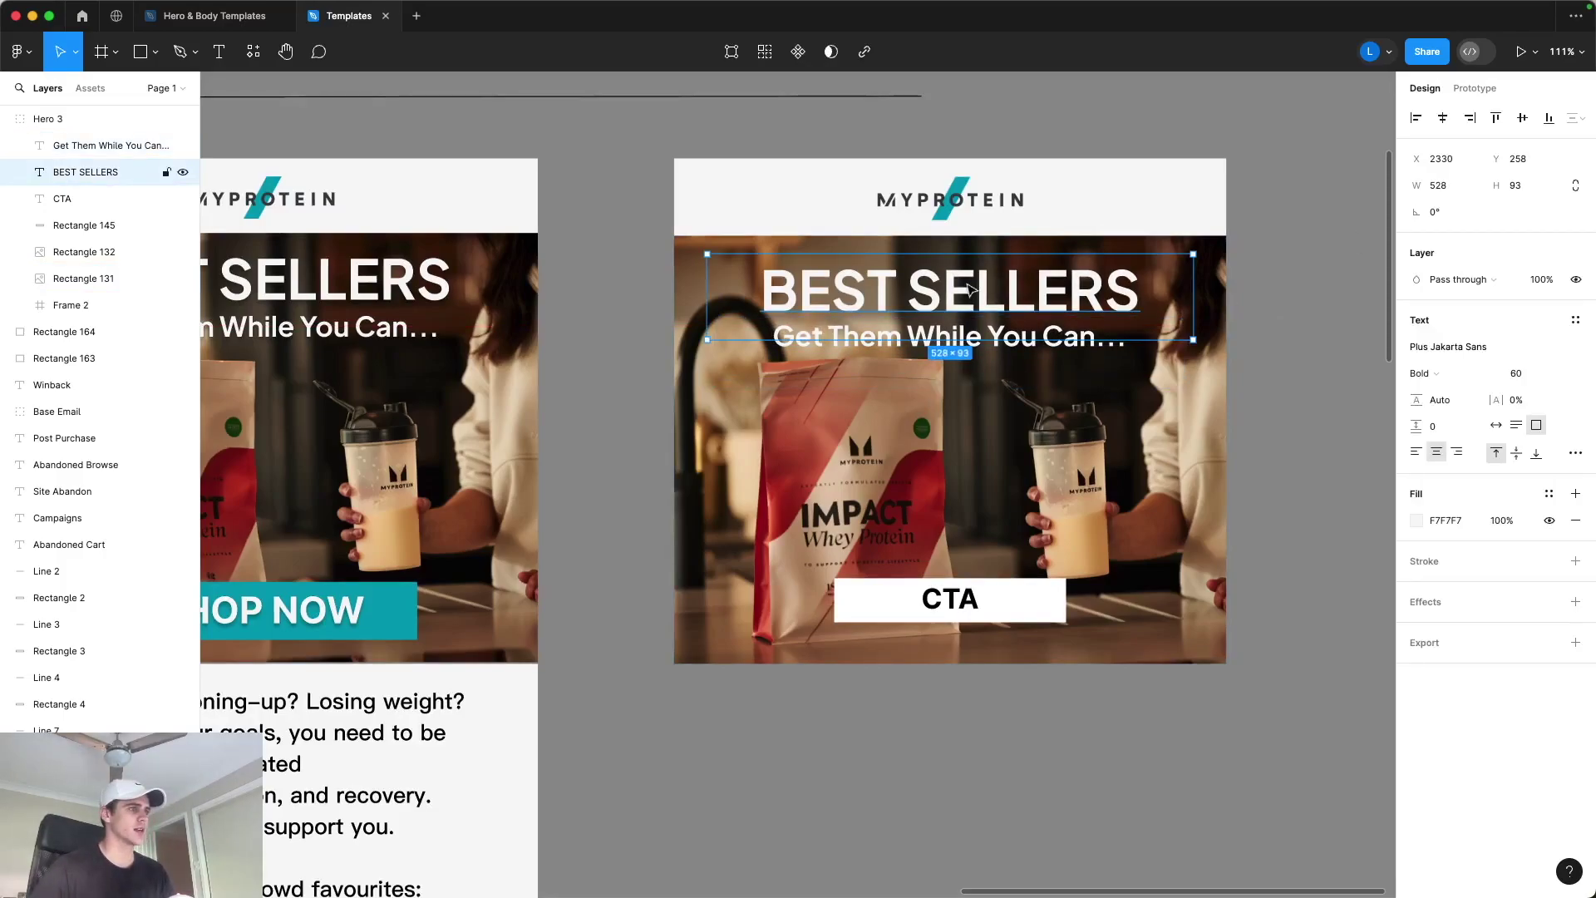
{"action": "left_click", "coordinate": [925, 354], "text": "shift"}
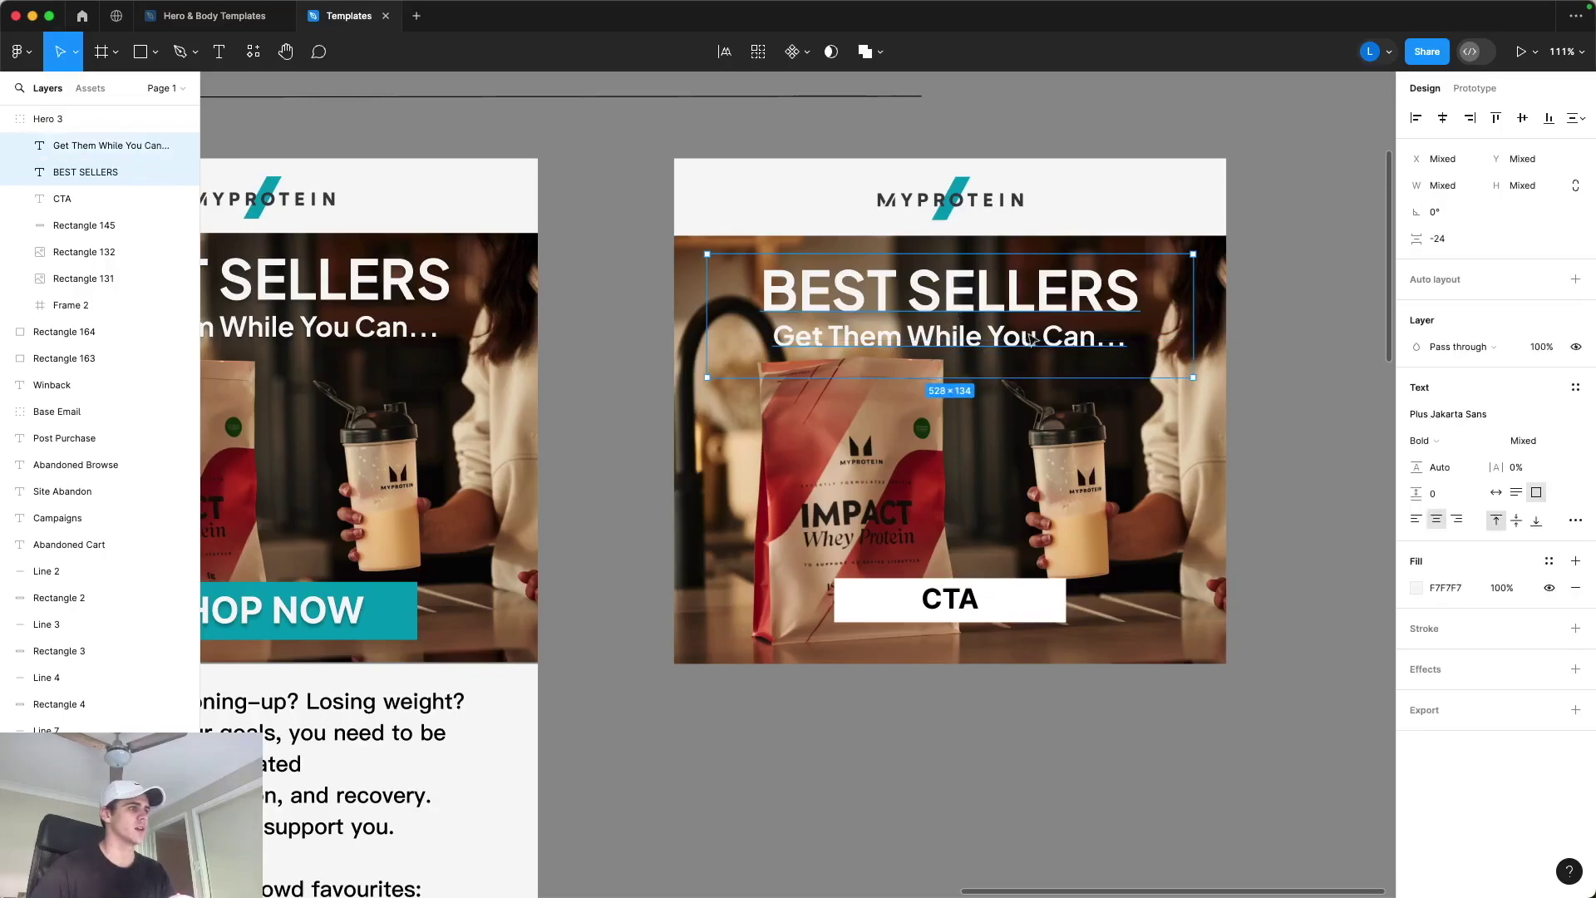
{"action": "left_click_drag", "start_coordinate": [1021, 330], "coordinate": [1022, 330]}
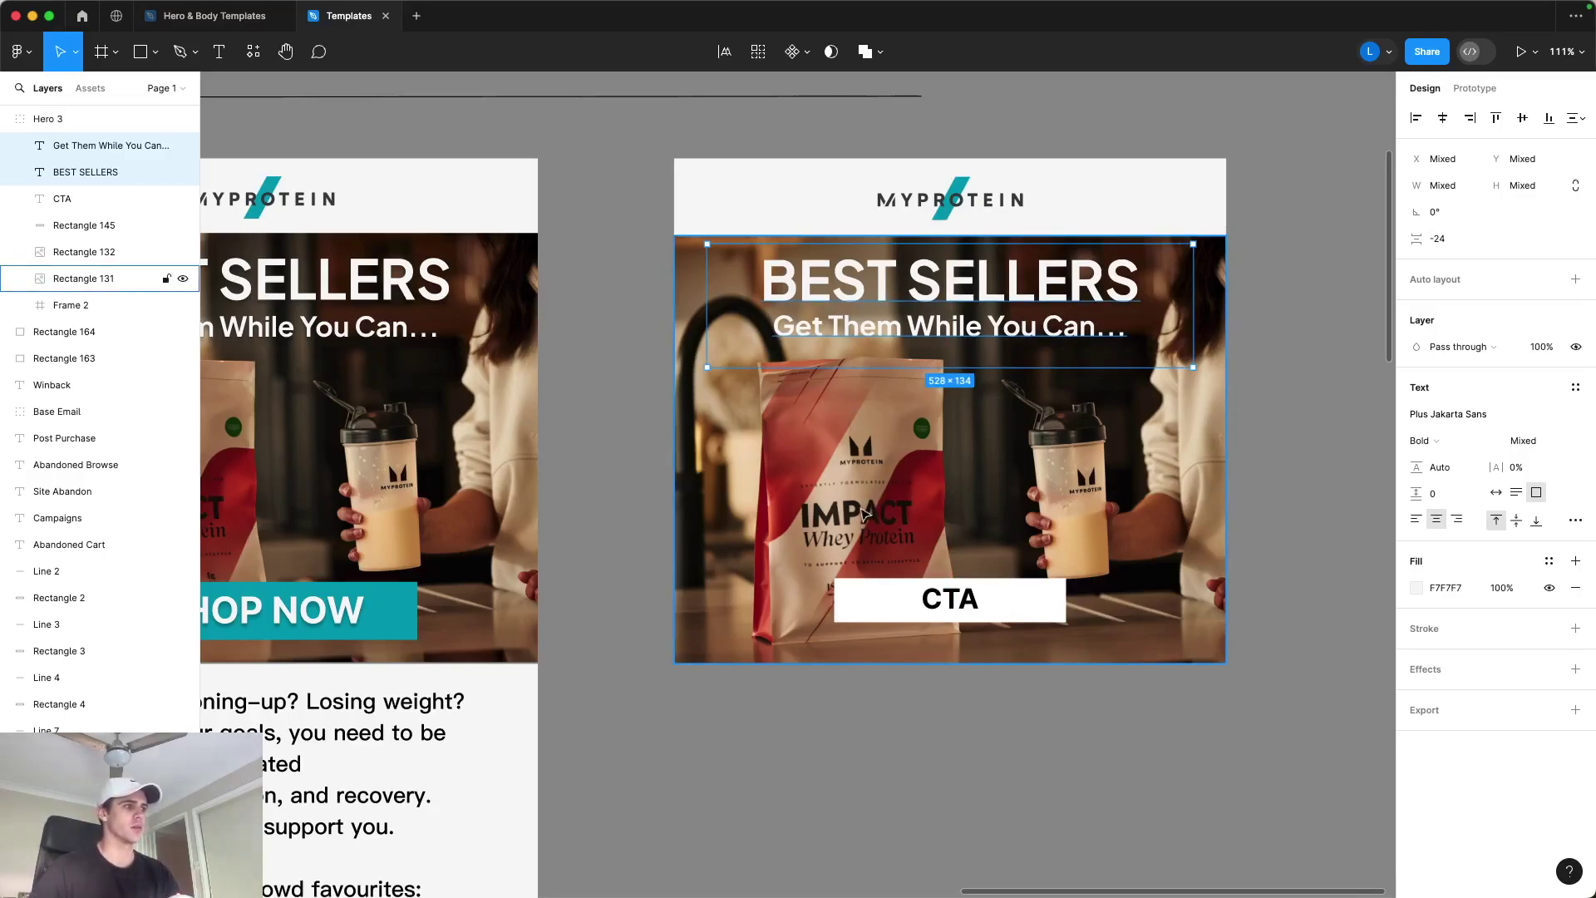
{"action": "left_click", "coordinate": [1330, 412]}
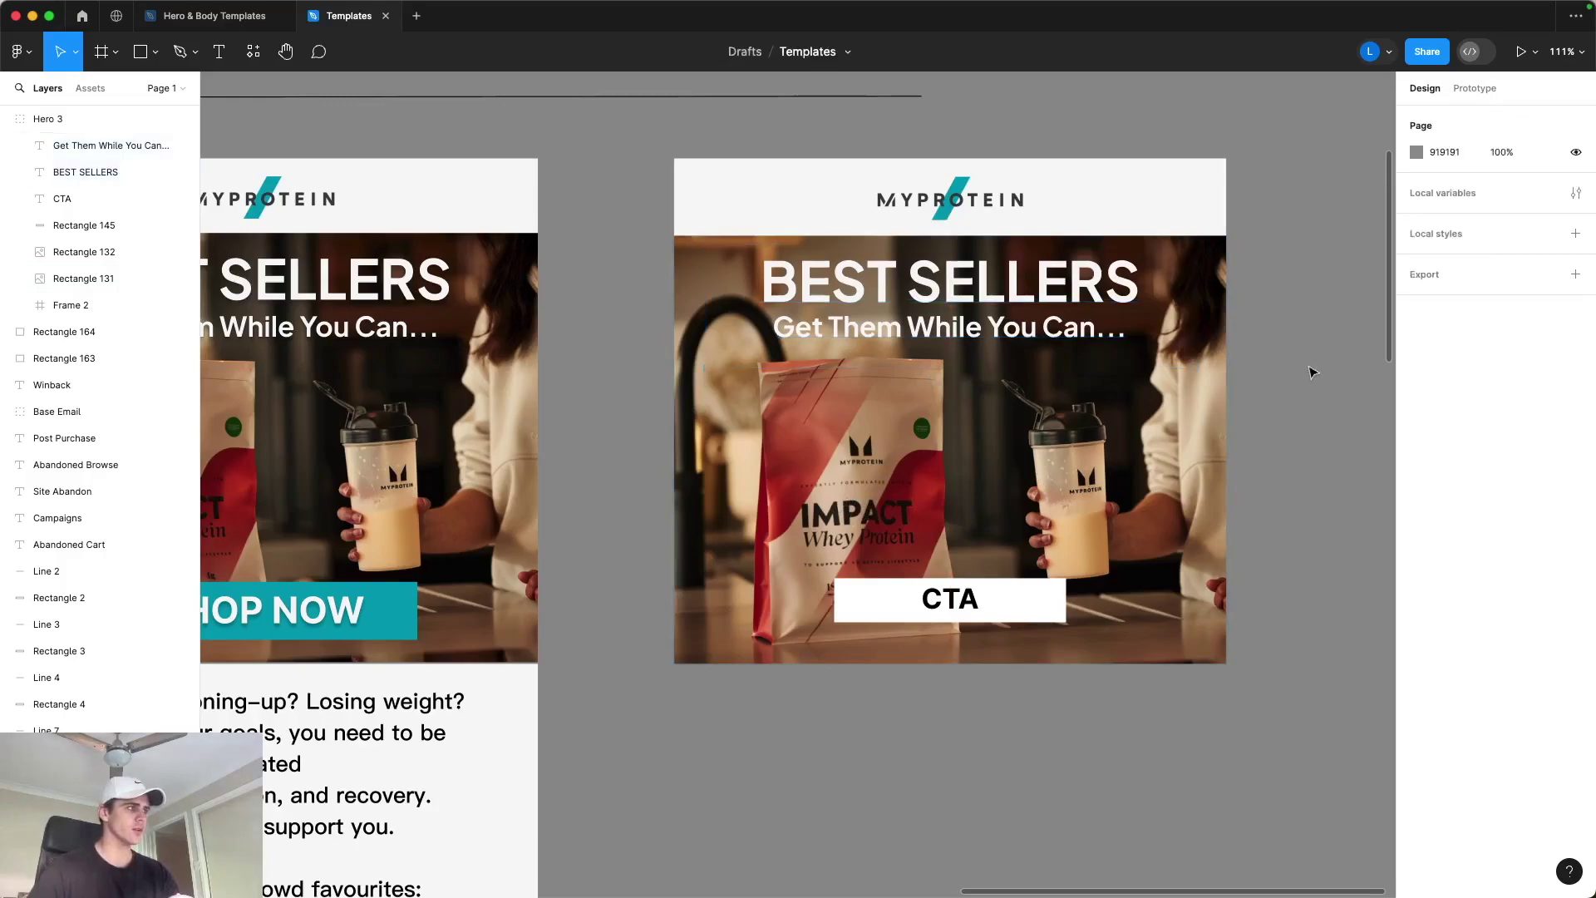
{"action": "scroll", "coordinate": [1336, 370], "scroll_direction": "left", "scroll_amount": 2}
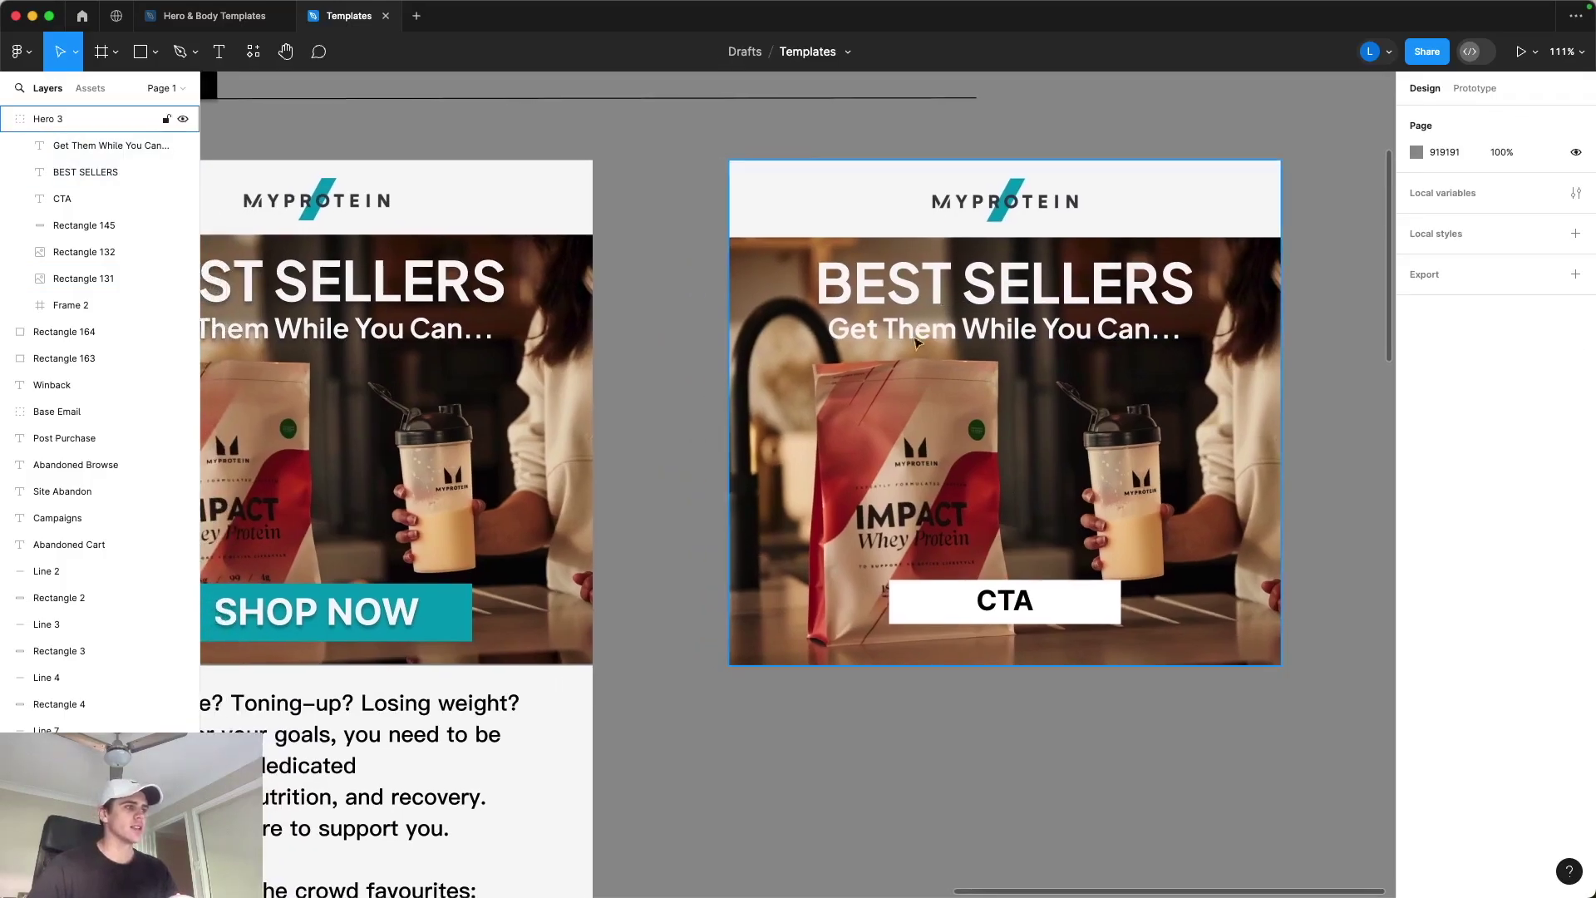
{"action": "scroll", "coordinate": [727, 346], "scroll_direction": "left", "scroll_amount": 6}
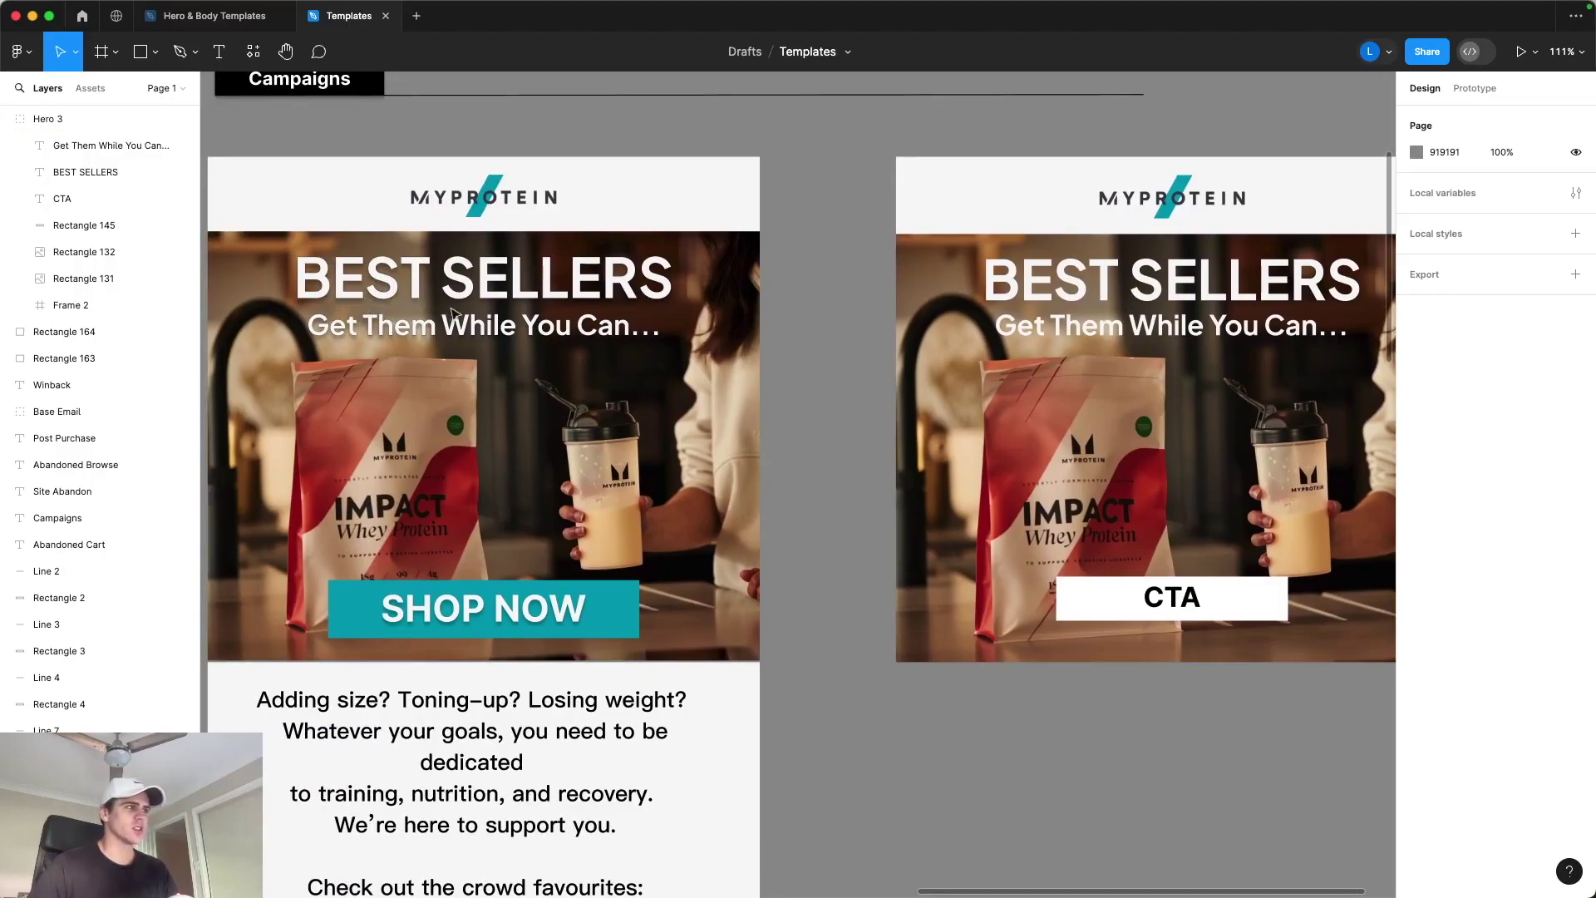
Step: Add a drop shadow effect to both the BEST SELLERS headline and the "Get Them While You Can..." sub-headline in the hero
{"action": "scroll", "coordinate": [940, 313], "scroll_direction": "right", "scroll_amount": 6}
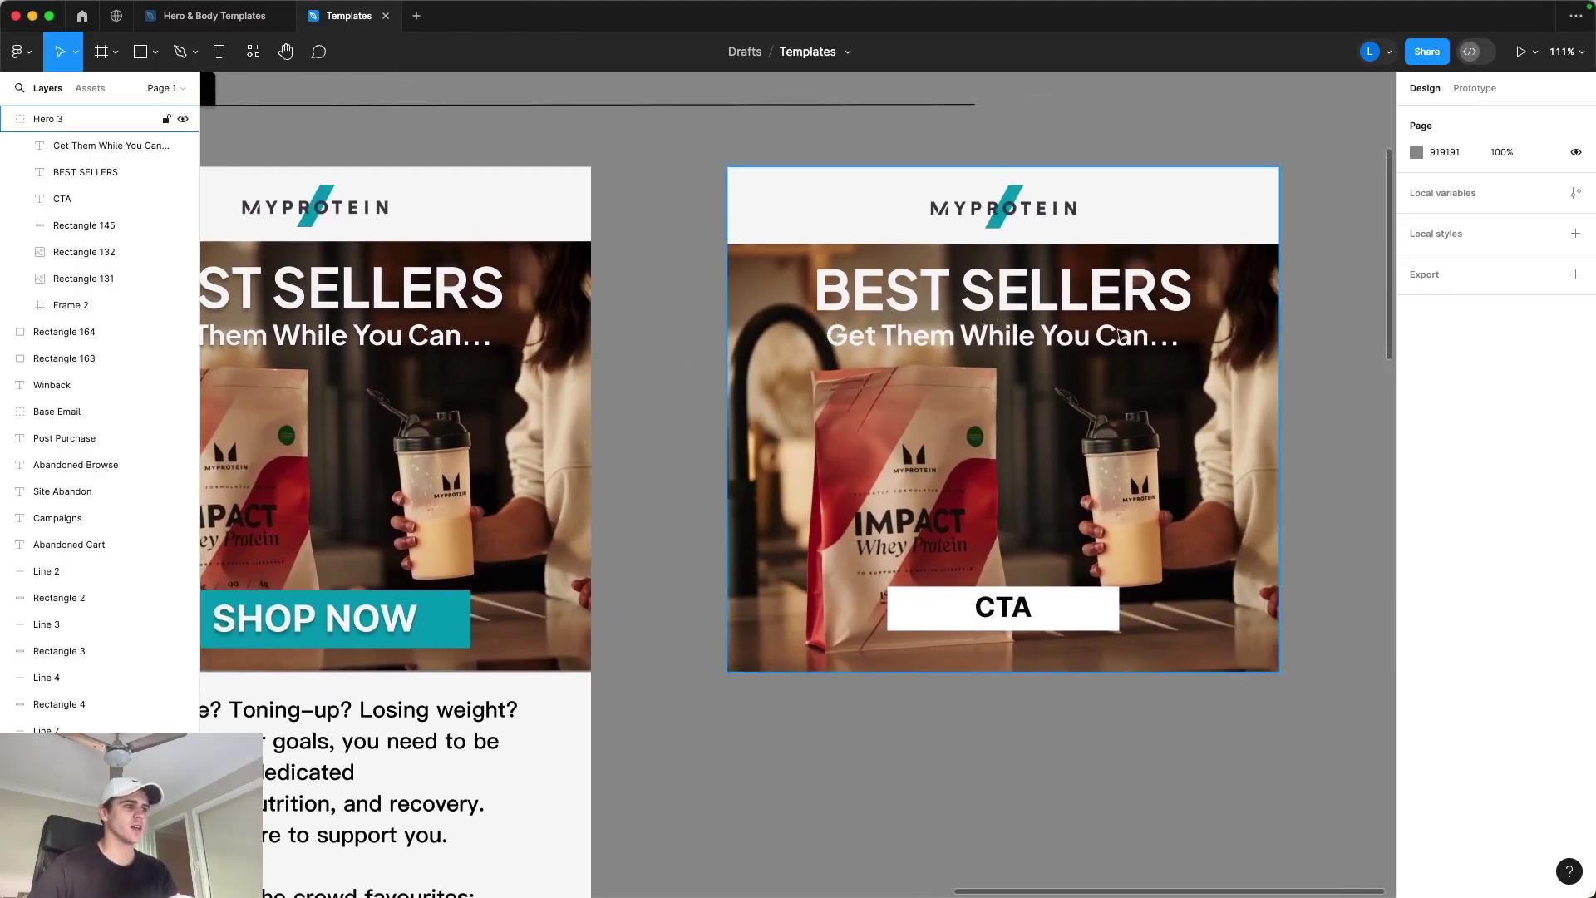
{"action": "scroll", "coordinate": [1316, 347], "scroll_direction": "right", "scroll_amount": 6}
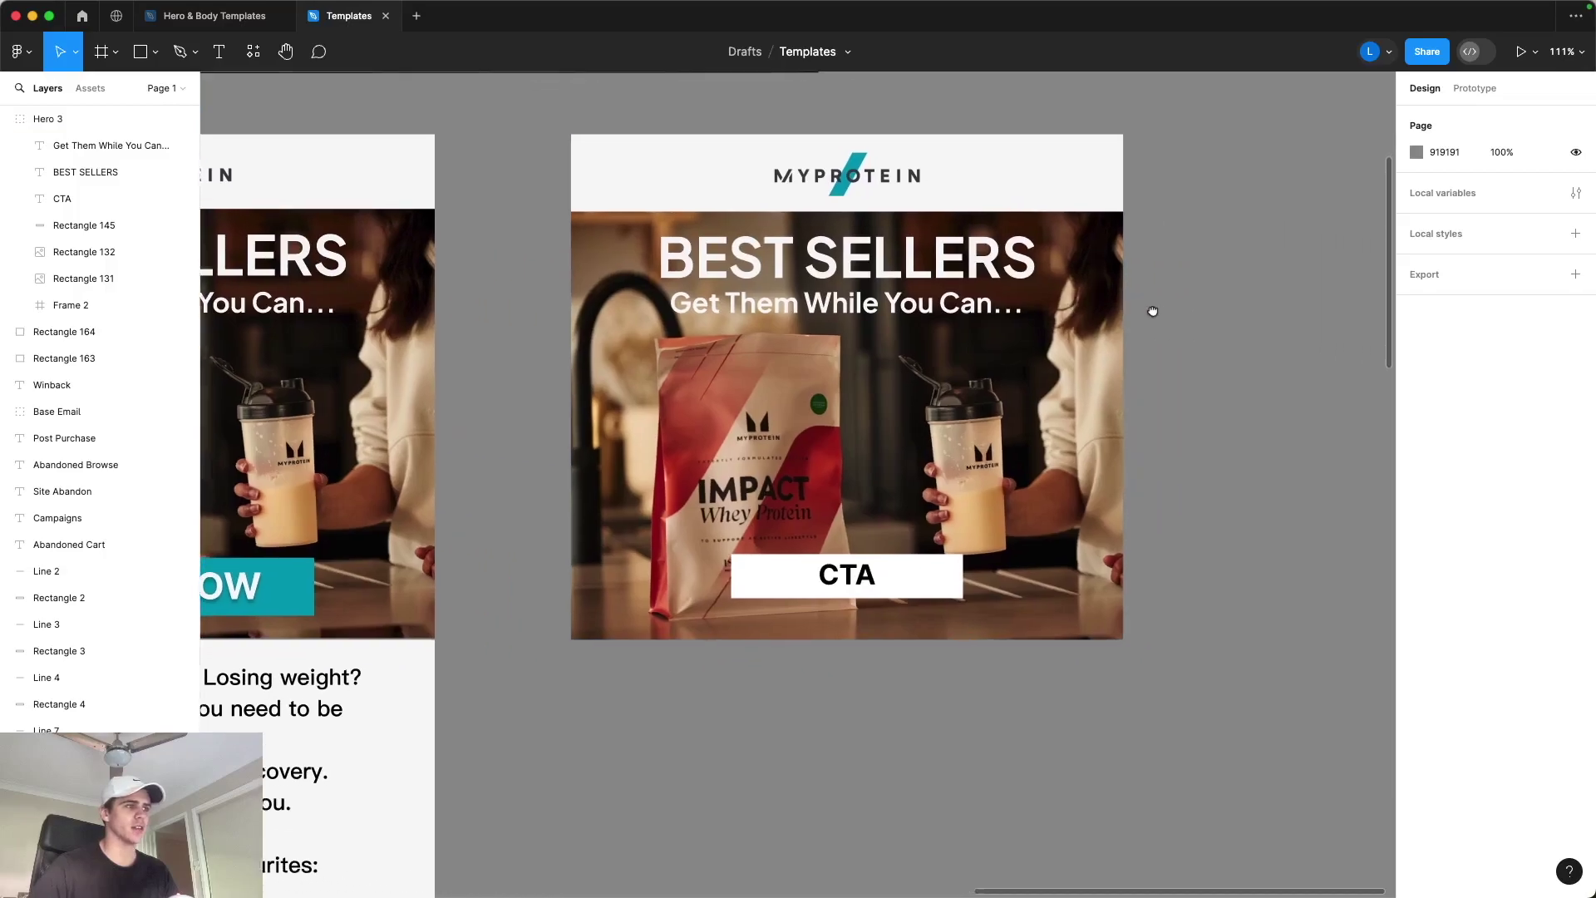
{"action": "left_click", "coordinate": [65, 172]}
{"action": "left_click", "coordinate": [60, 199], "text": "shift"}
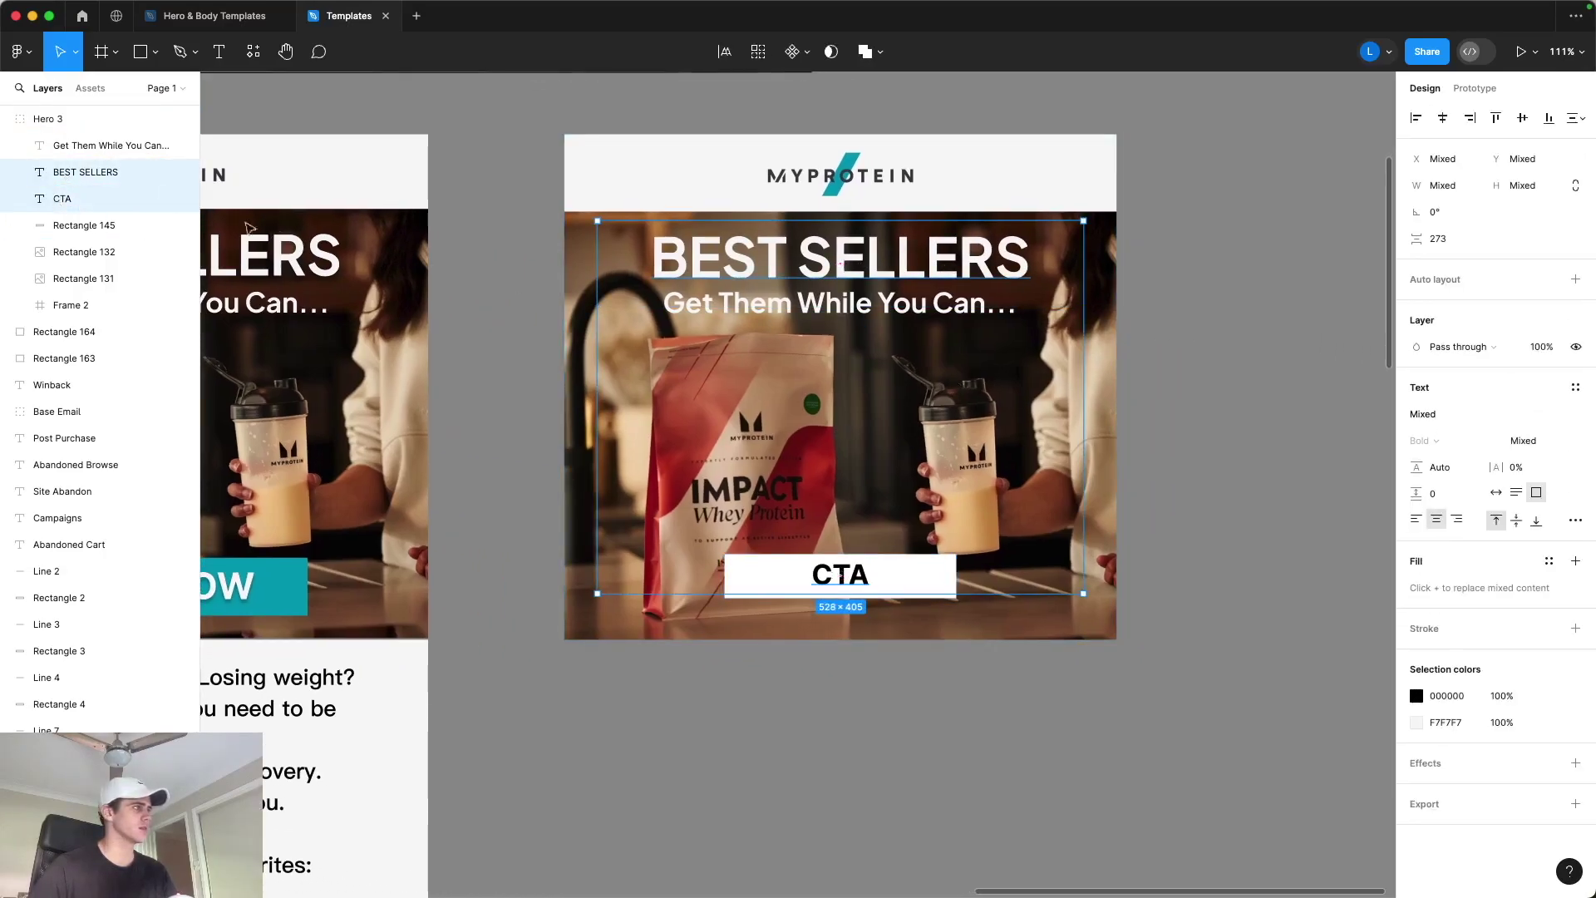
{"action": "left_click", "coordinate": [98, 175], "text": "shift"}
{"action": "left_click", "coordinate": [99, 176]}
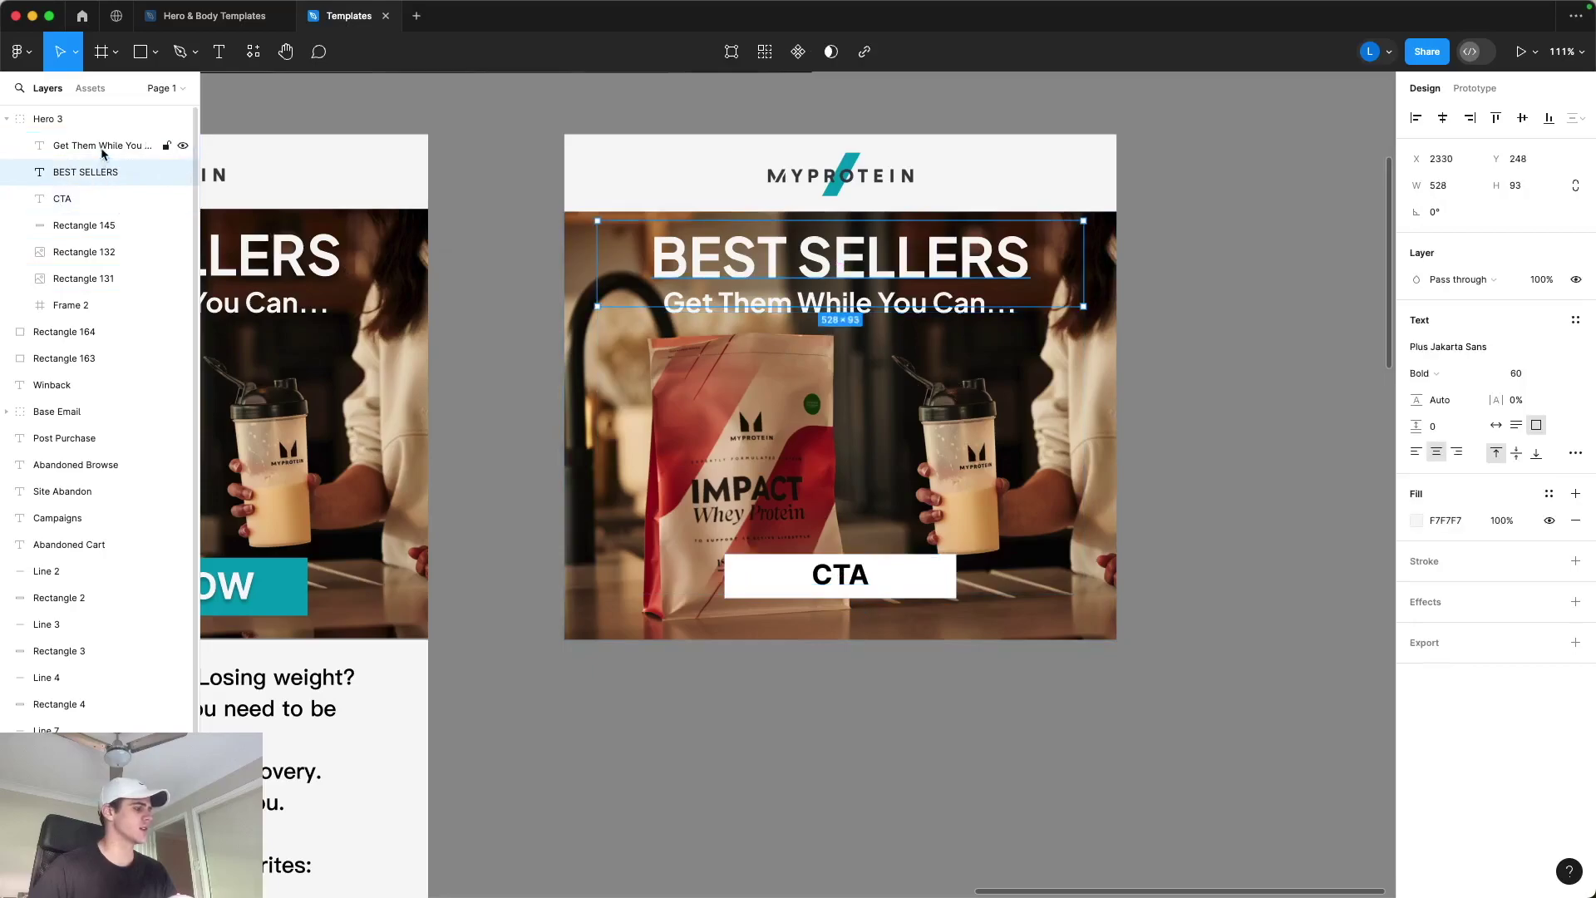
{"action": "left_click", "coordinate": [100, 148], "text": "shift"}
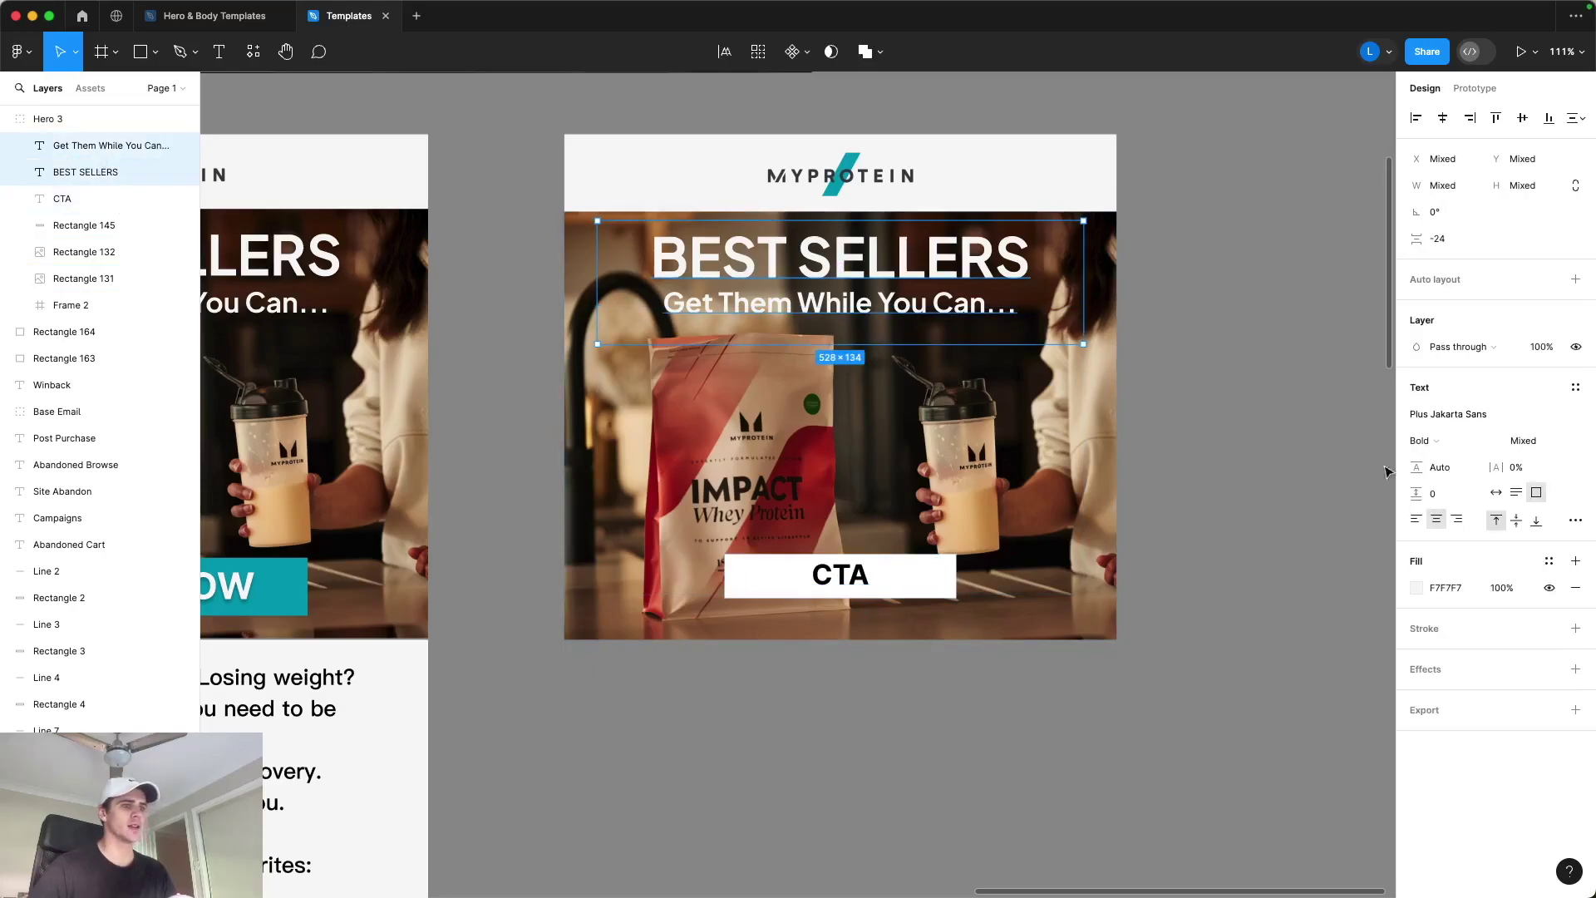
{"action": "left_click", "coordinate": [1430, 669]}
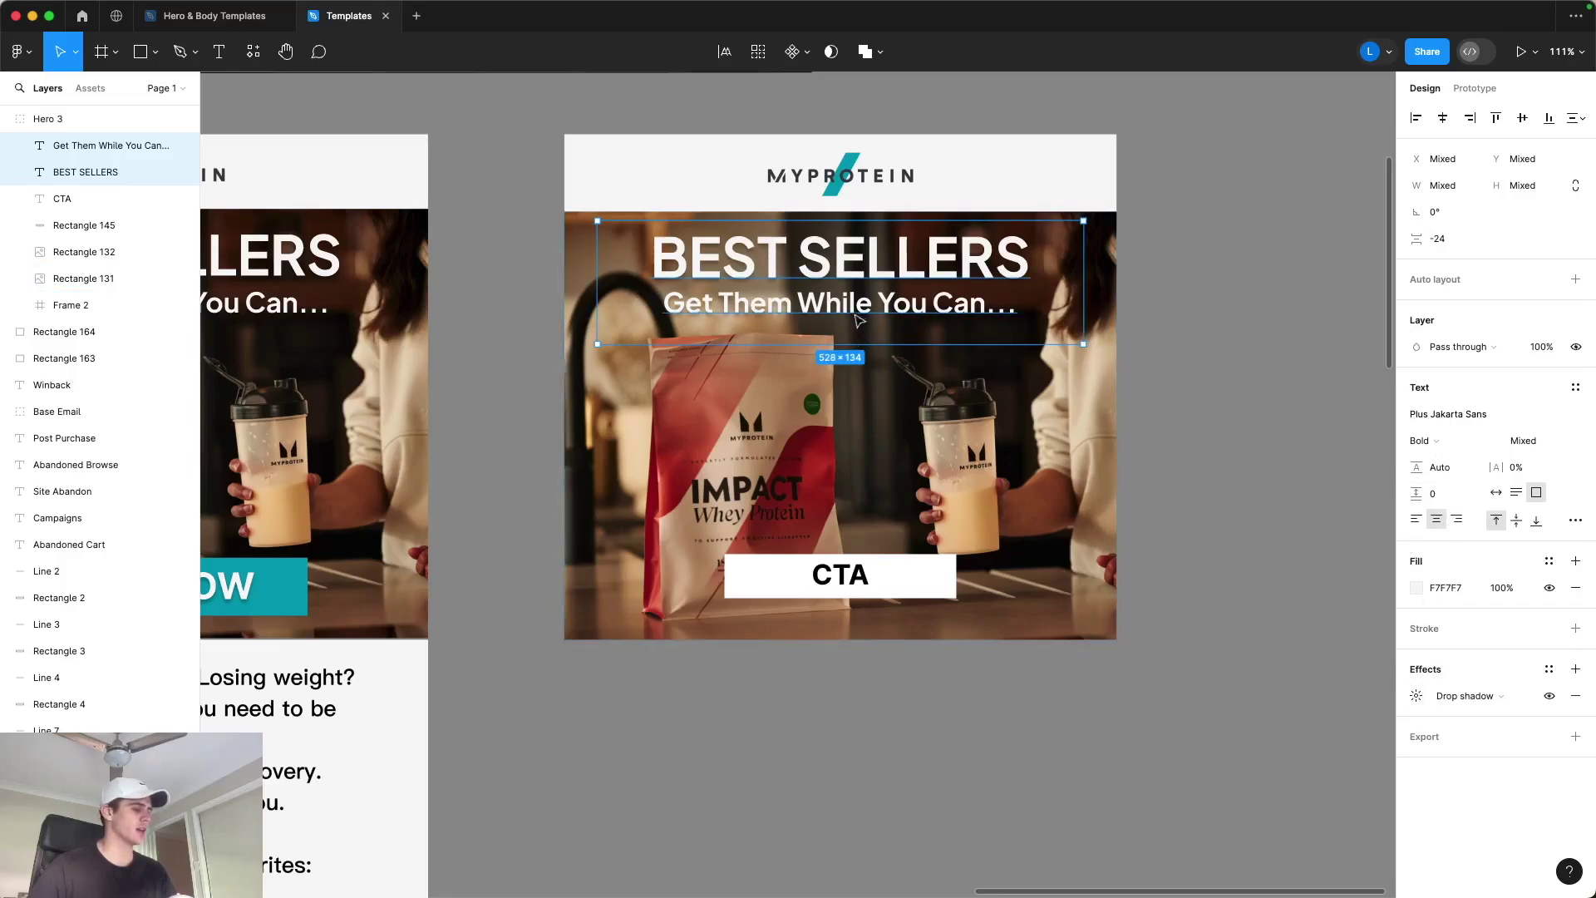
Step: Try a Y offset of 25 for the drop shadow on the headline and sub-headline
{"action": "scroll", "coordinate": [835, 309], "scroll_direction": "up", "scroll_amount": 5}
{"action": "scroll", "coordinate": [681, 273], "scroll_direction": "down", "scroll_amount": 3}
{"action": "scroll", "coordinate": [1271, 421], "scroll_direction": "right", "scroll_amount": 3}
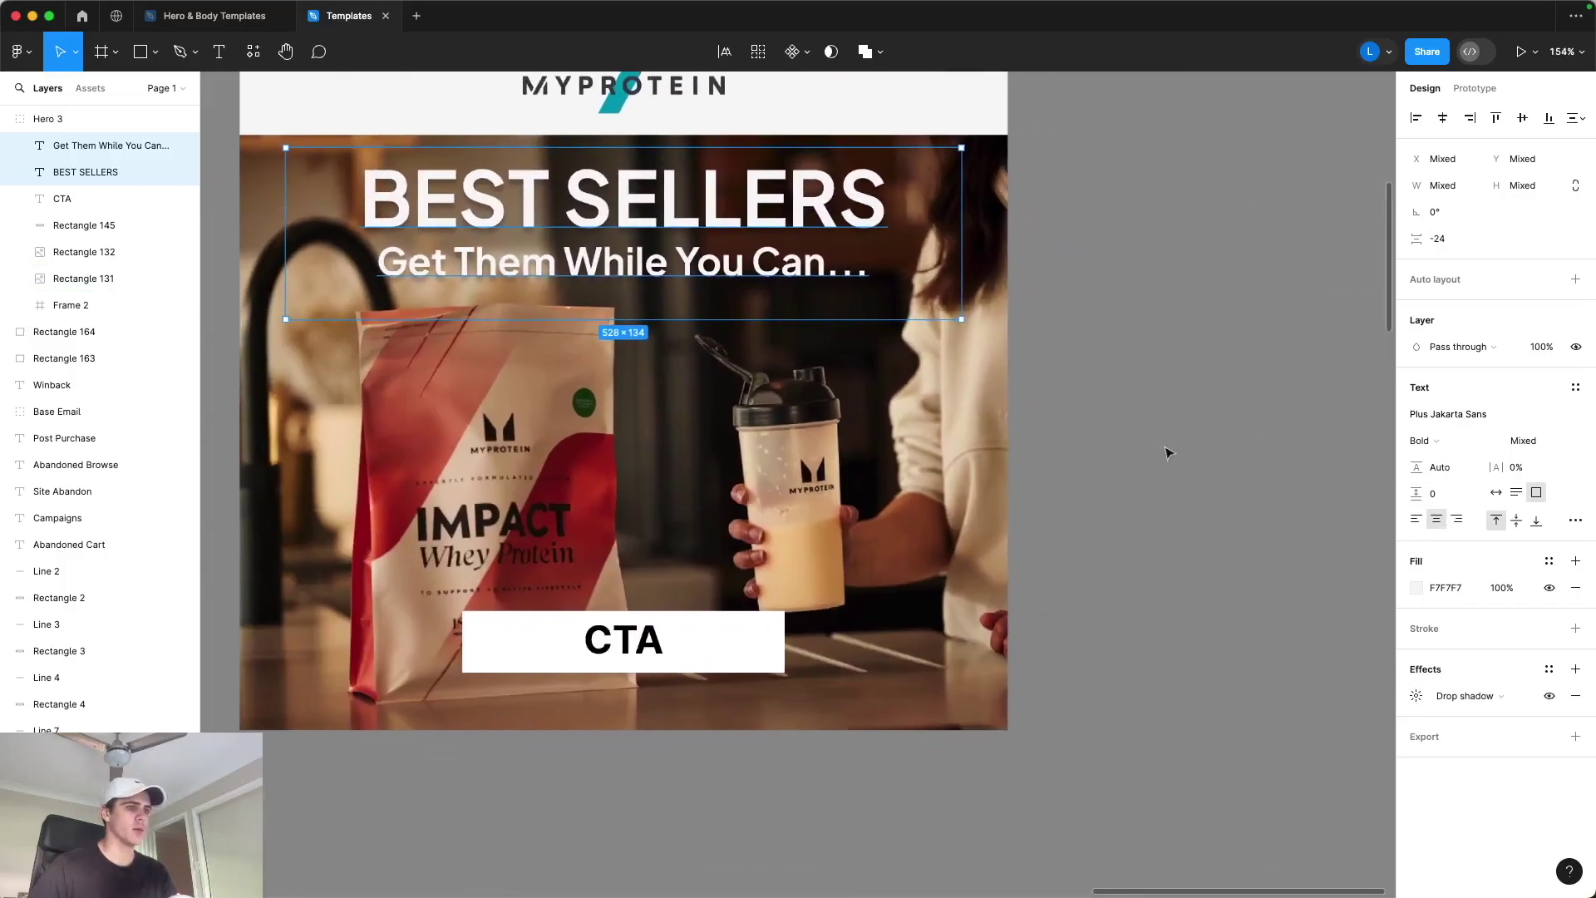
{"action": "left_click", "coordinate": [1415, 698]}
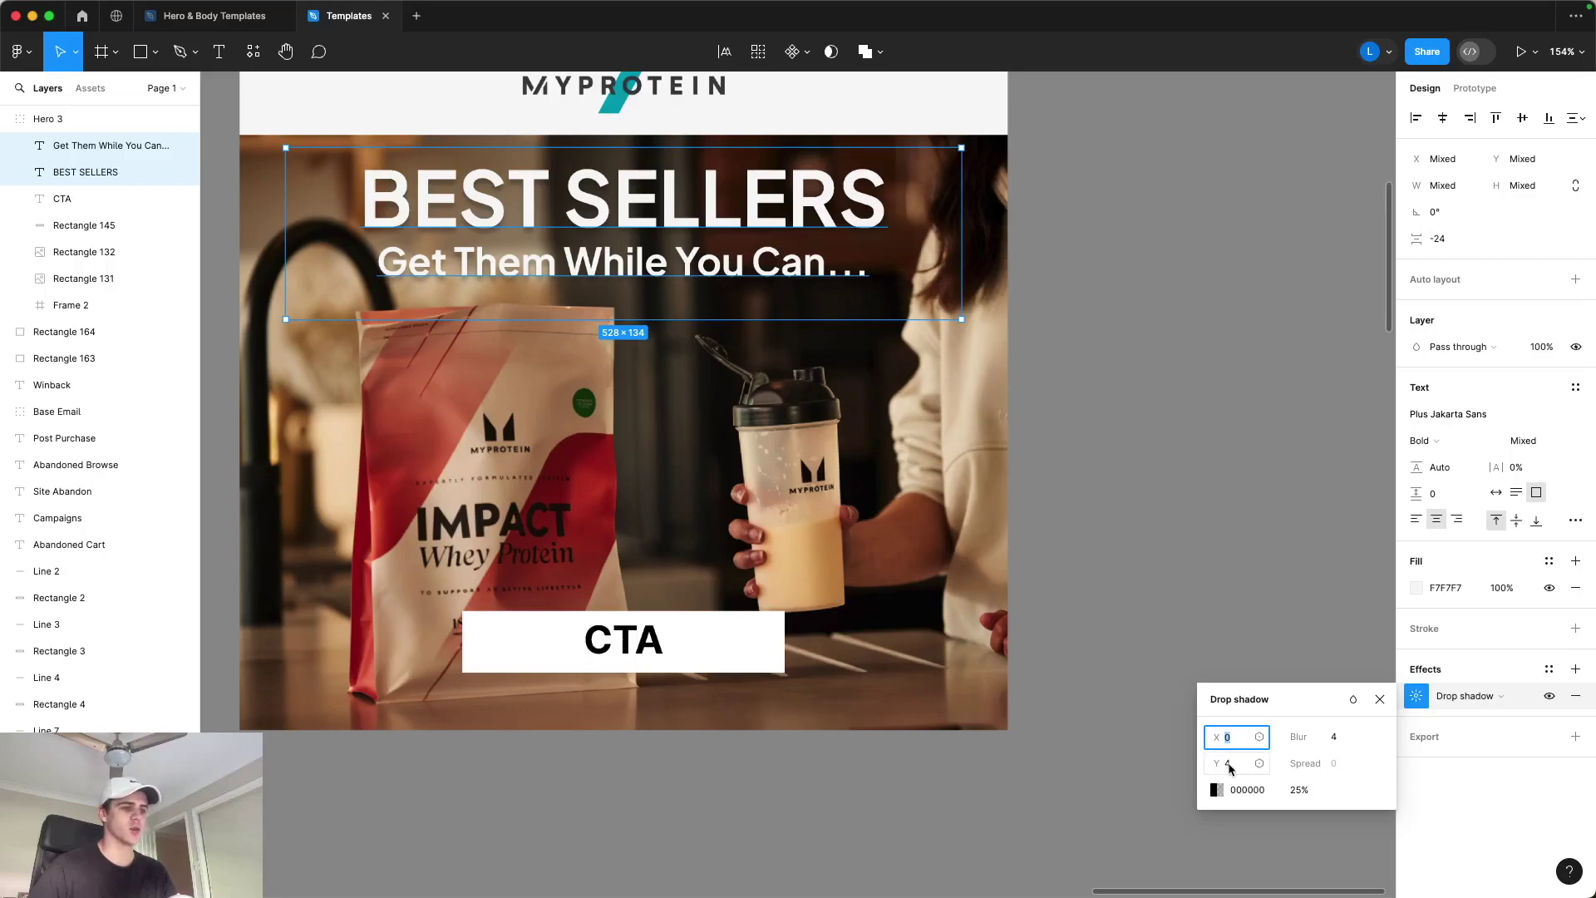
{"action": "left_click", "coordinate": [1224, 763]}
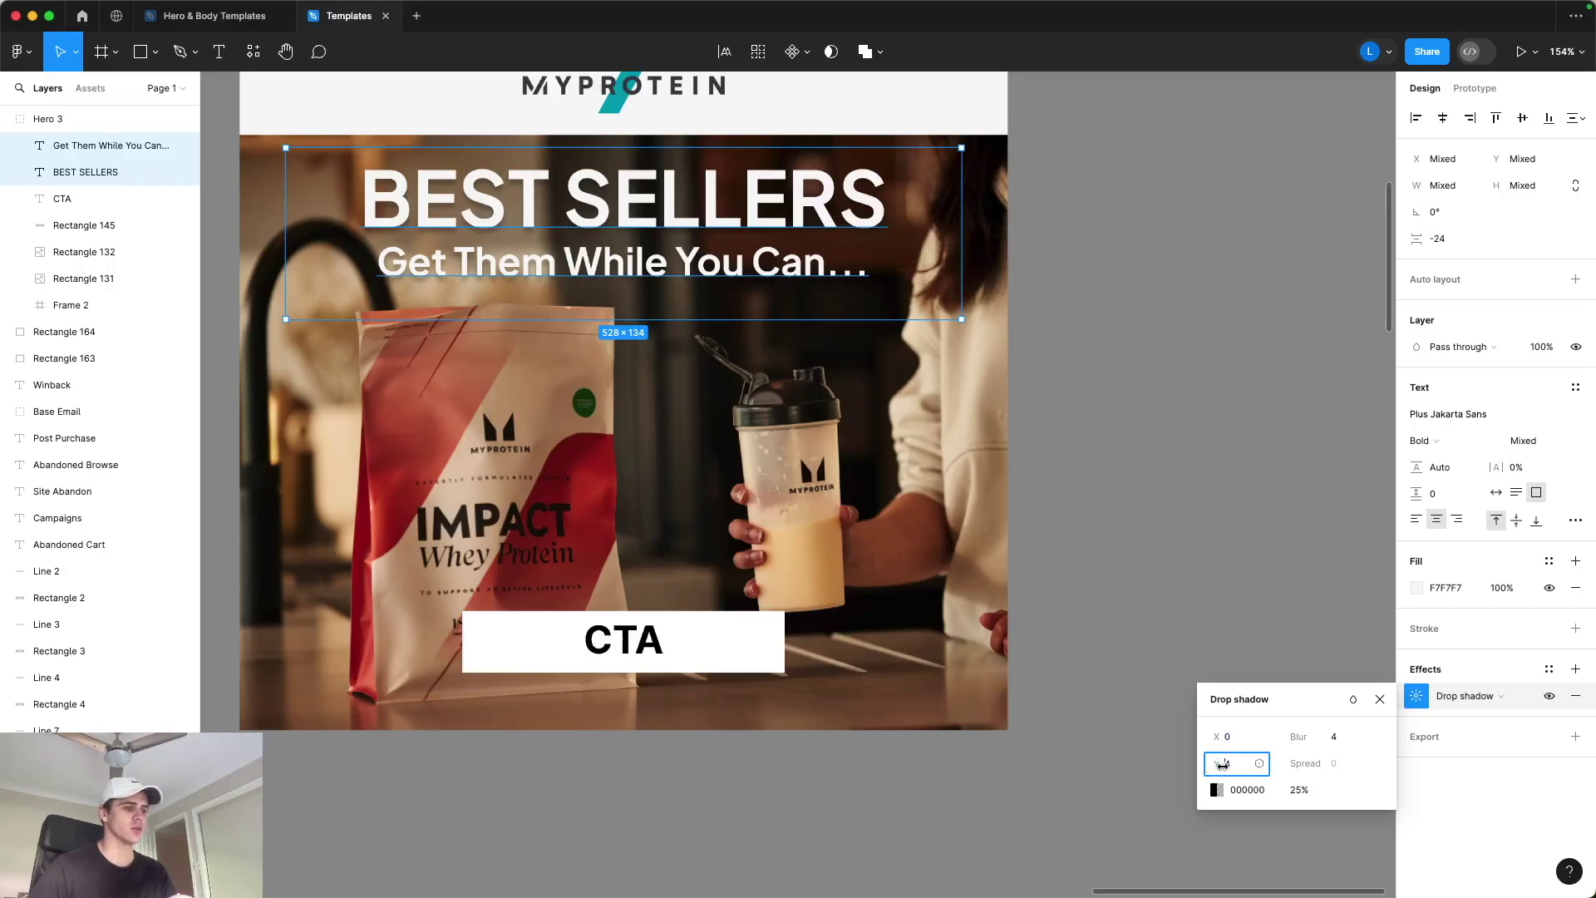
{"action": "key", "text": "BackSpace"}
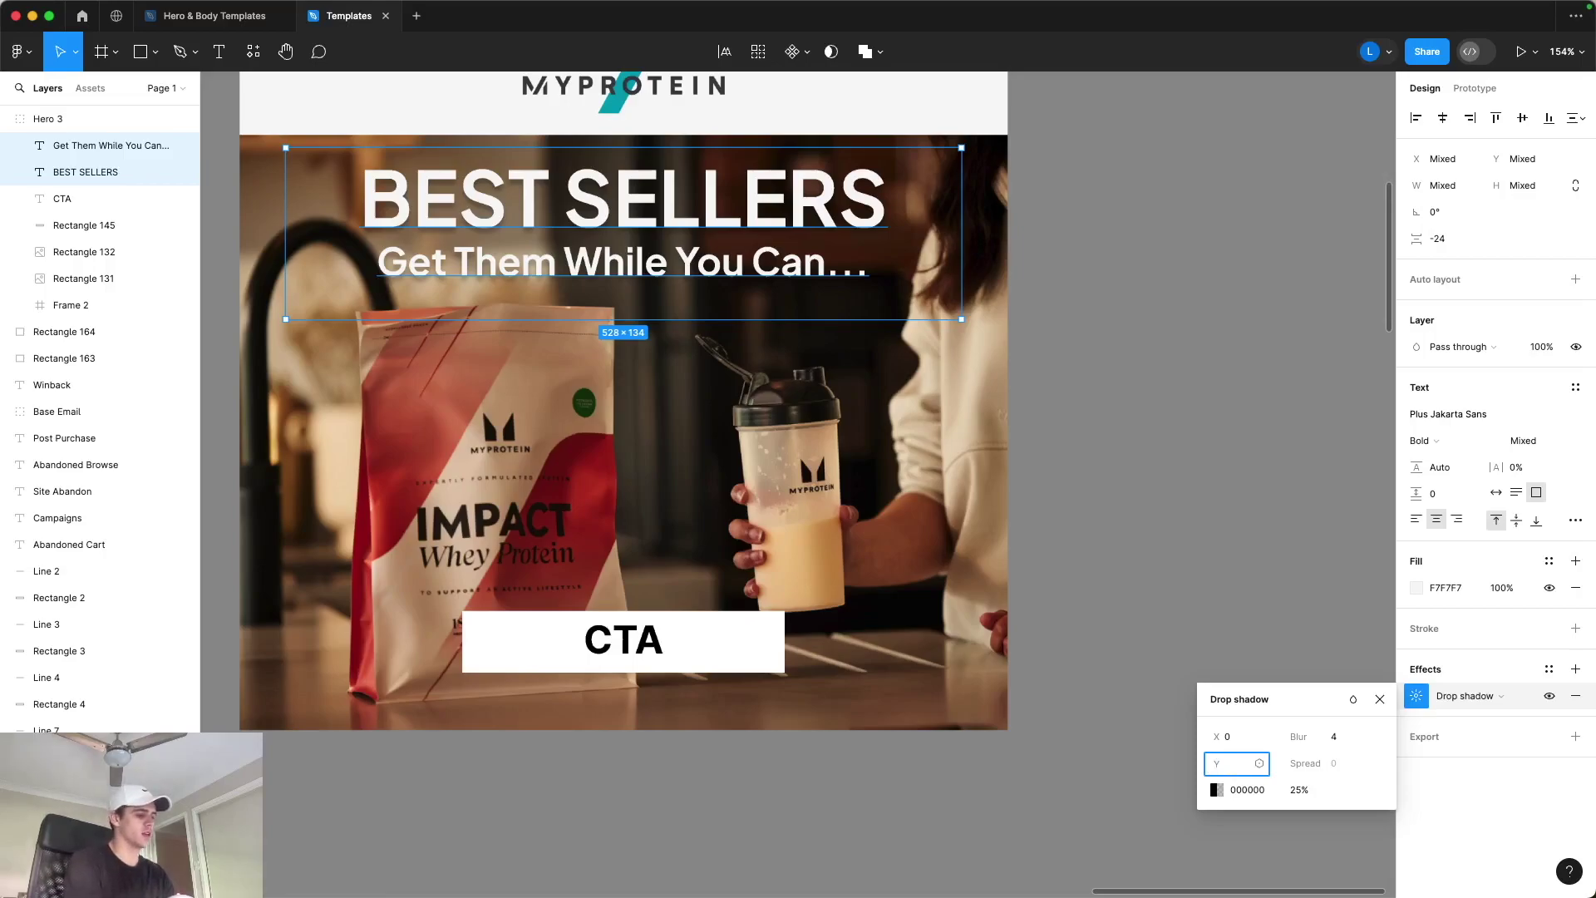
{"action": "type", "text": "25"}
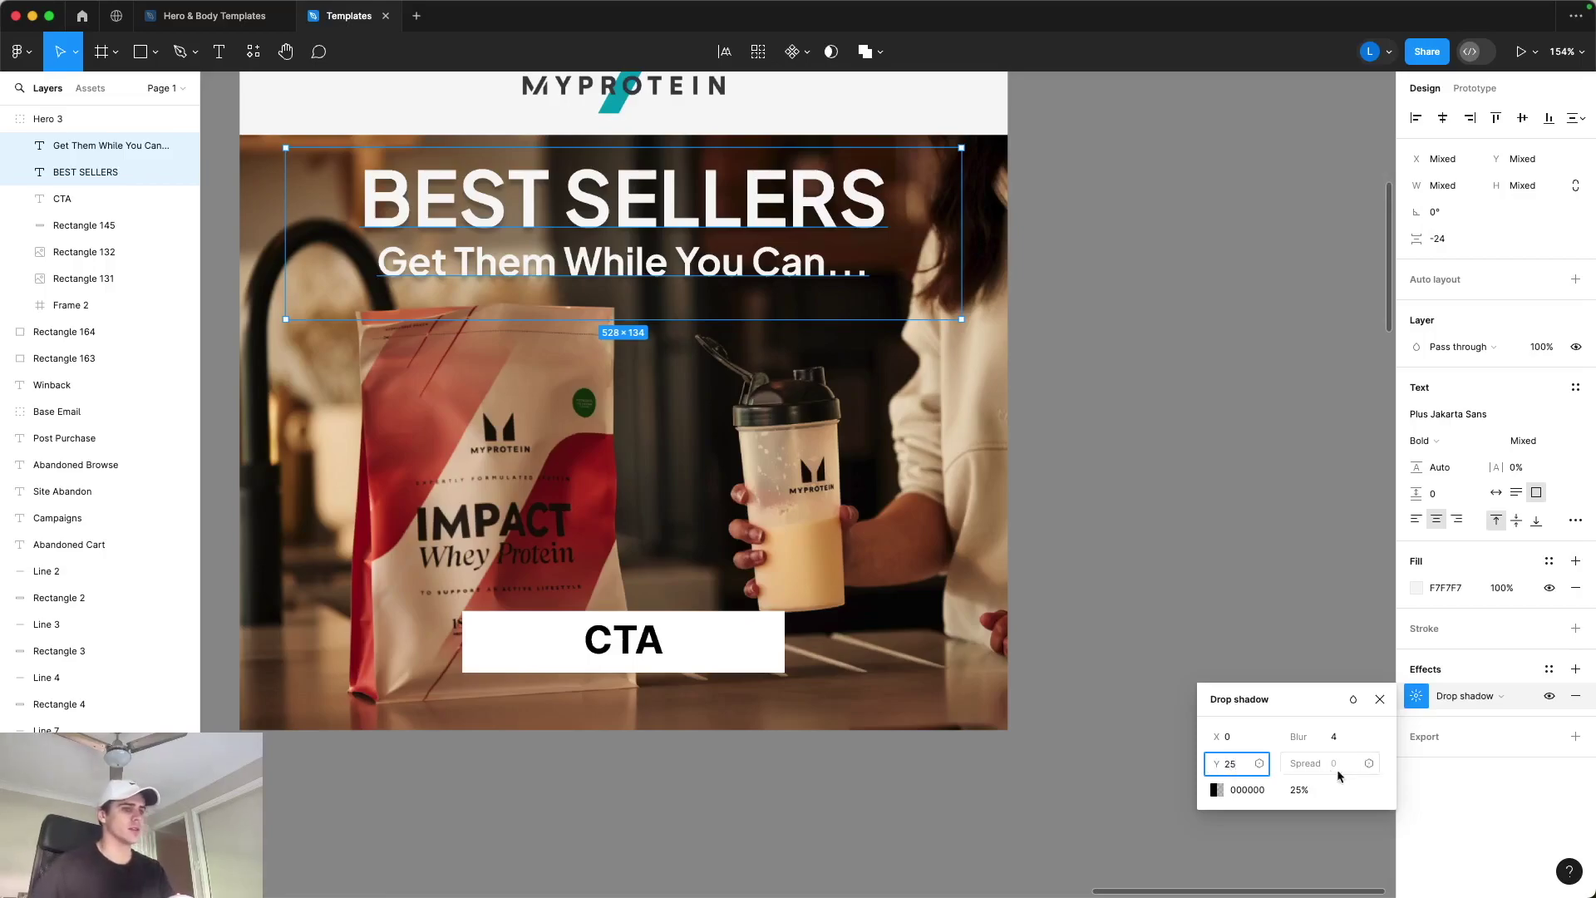
{"action": "left_click", "coordinate": [1407, 806]}
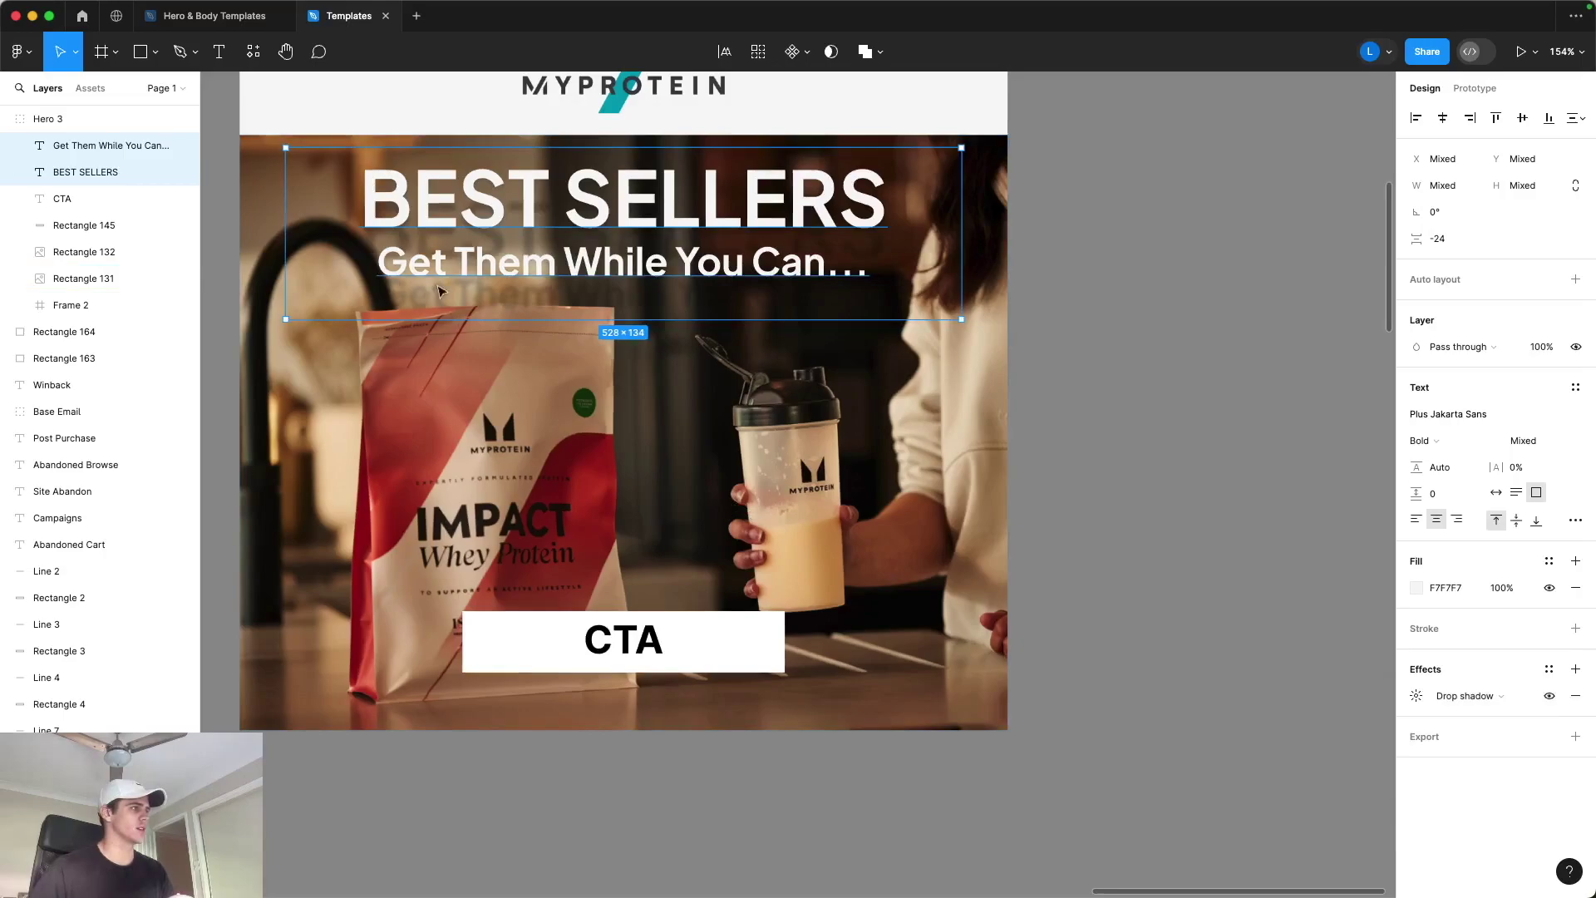
Step: Set the drop shadow on both hero text lines to X 1, Y 4 and 100% opacity
{"action": "left_click", "coordinate": [1417, 695]}
{"action": "left_click", "coordinate": [1236, 766]}
{"action": "type", "text": "4"}
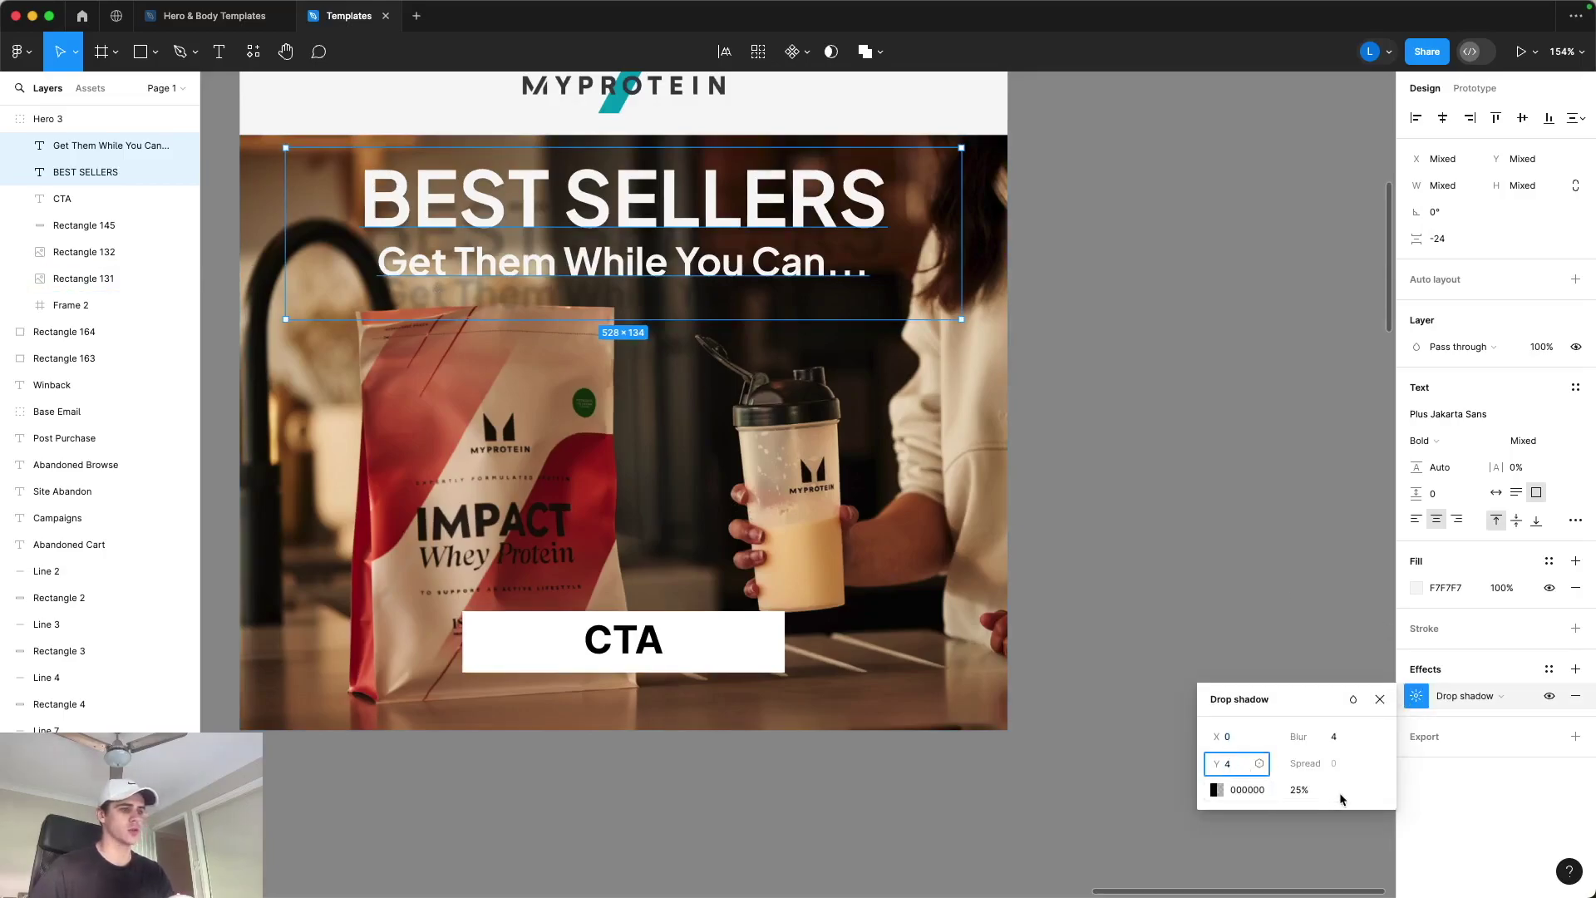
{"action": "left_click", "coordinate": [1231, 738]}
{"action": "type", "text": "1"}
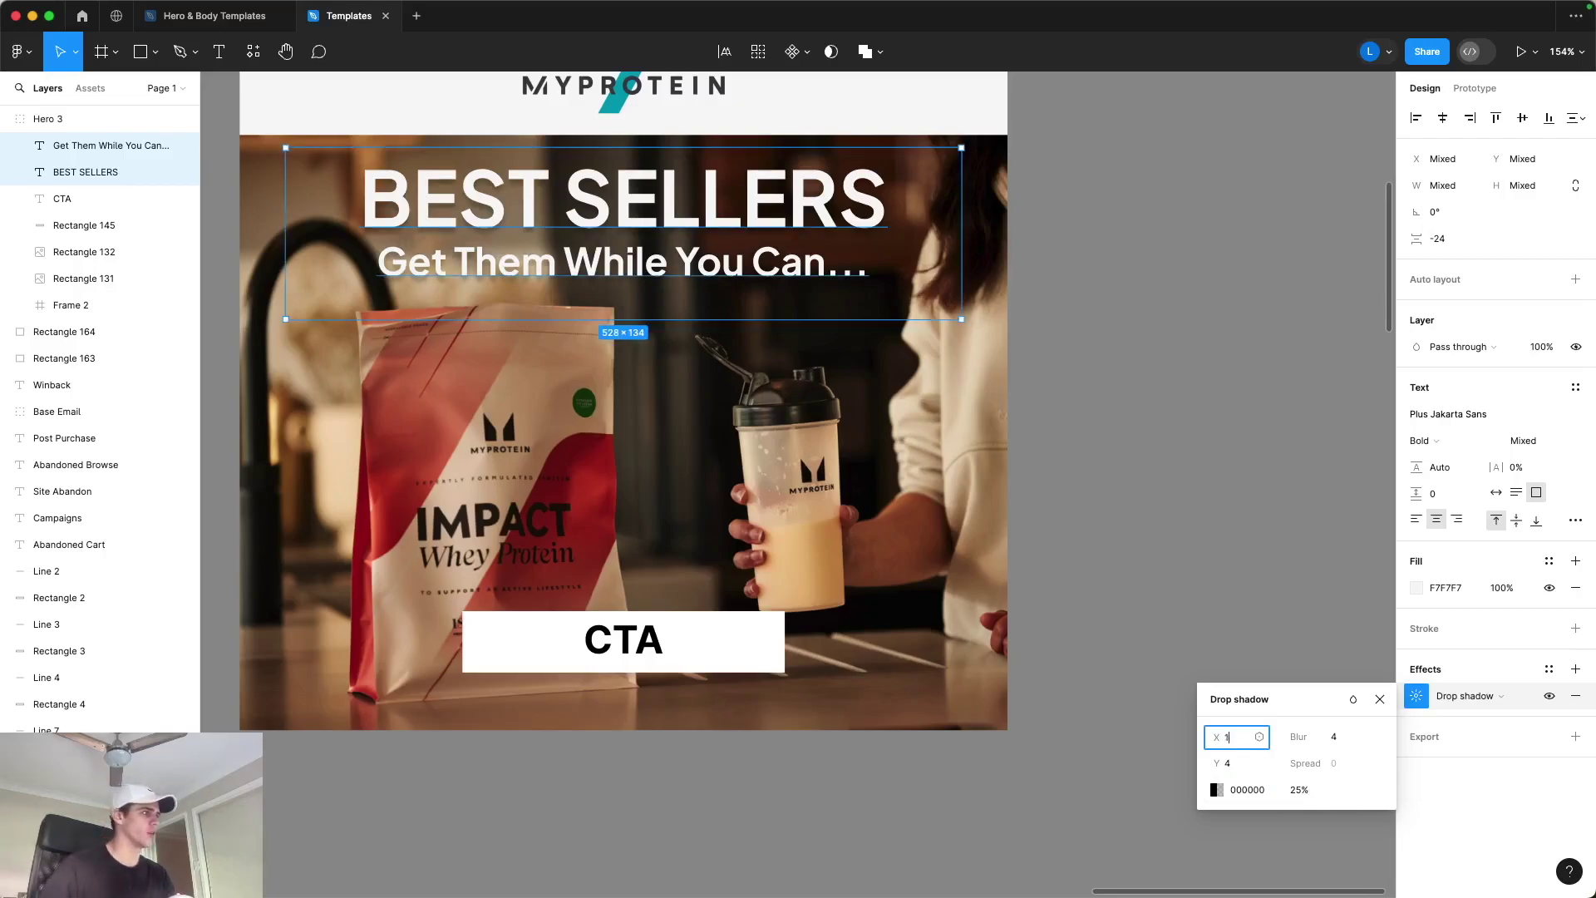
{"action": "left_click", "coordinate": [1301, 790]}
{"action": "type", "text": "1"}
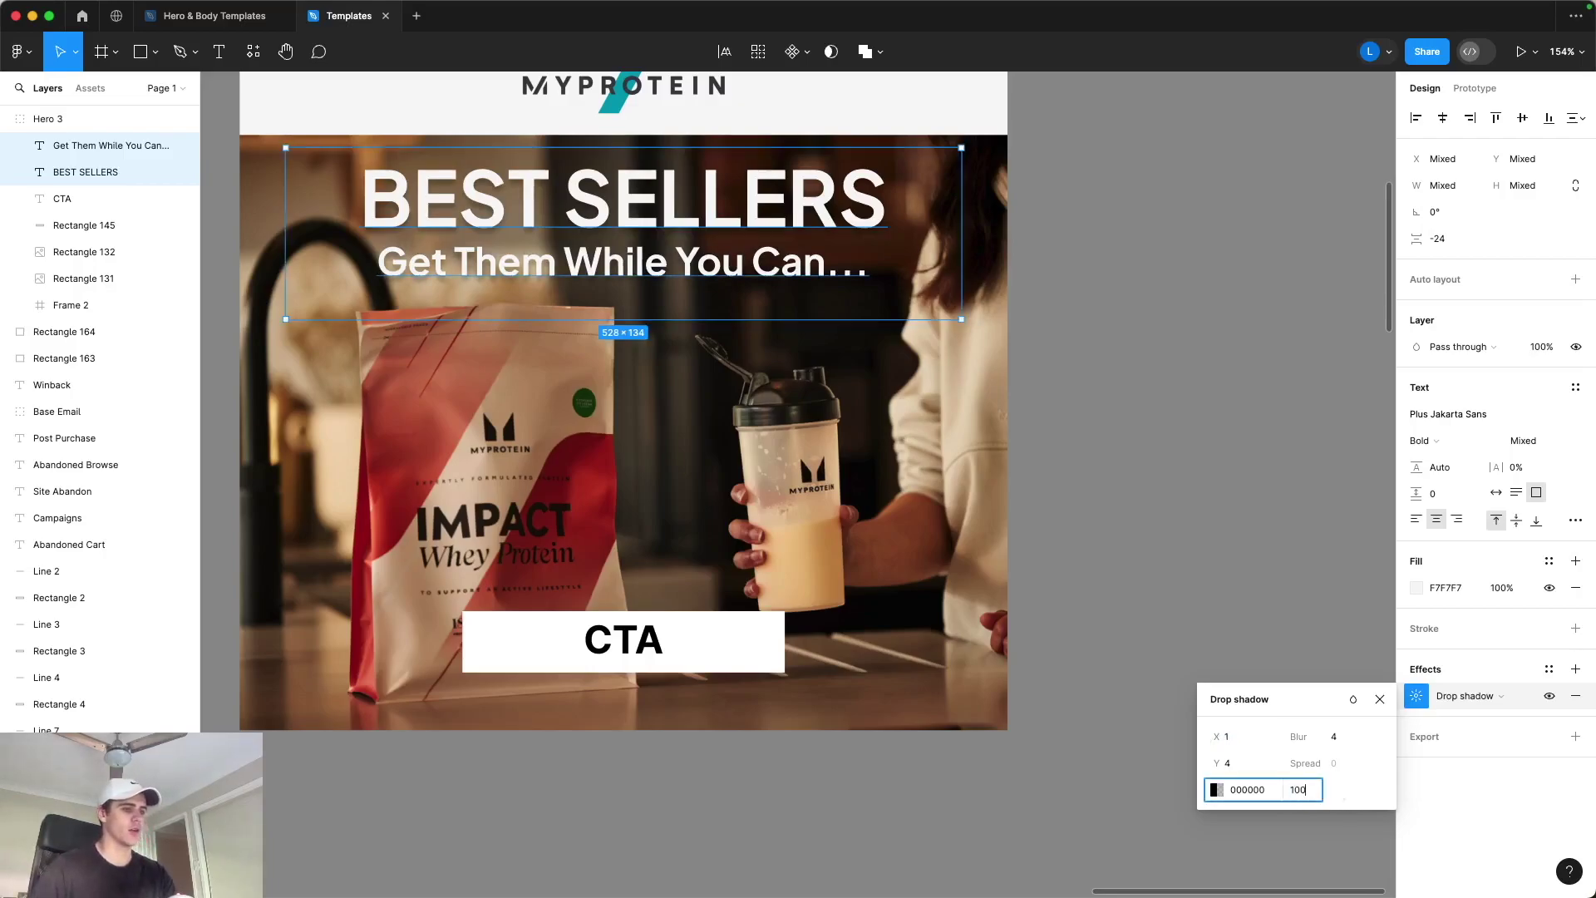
{"action": "type", "text": "00"}
{"action": "key", "text": "Return"}
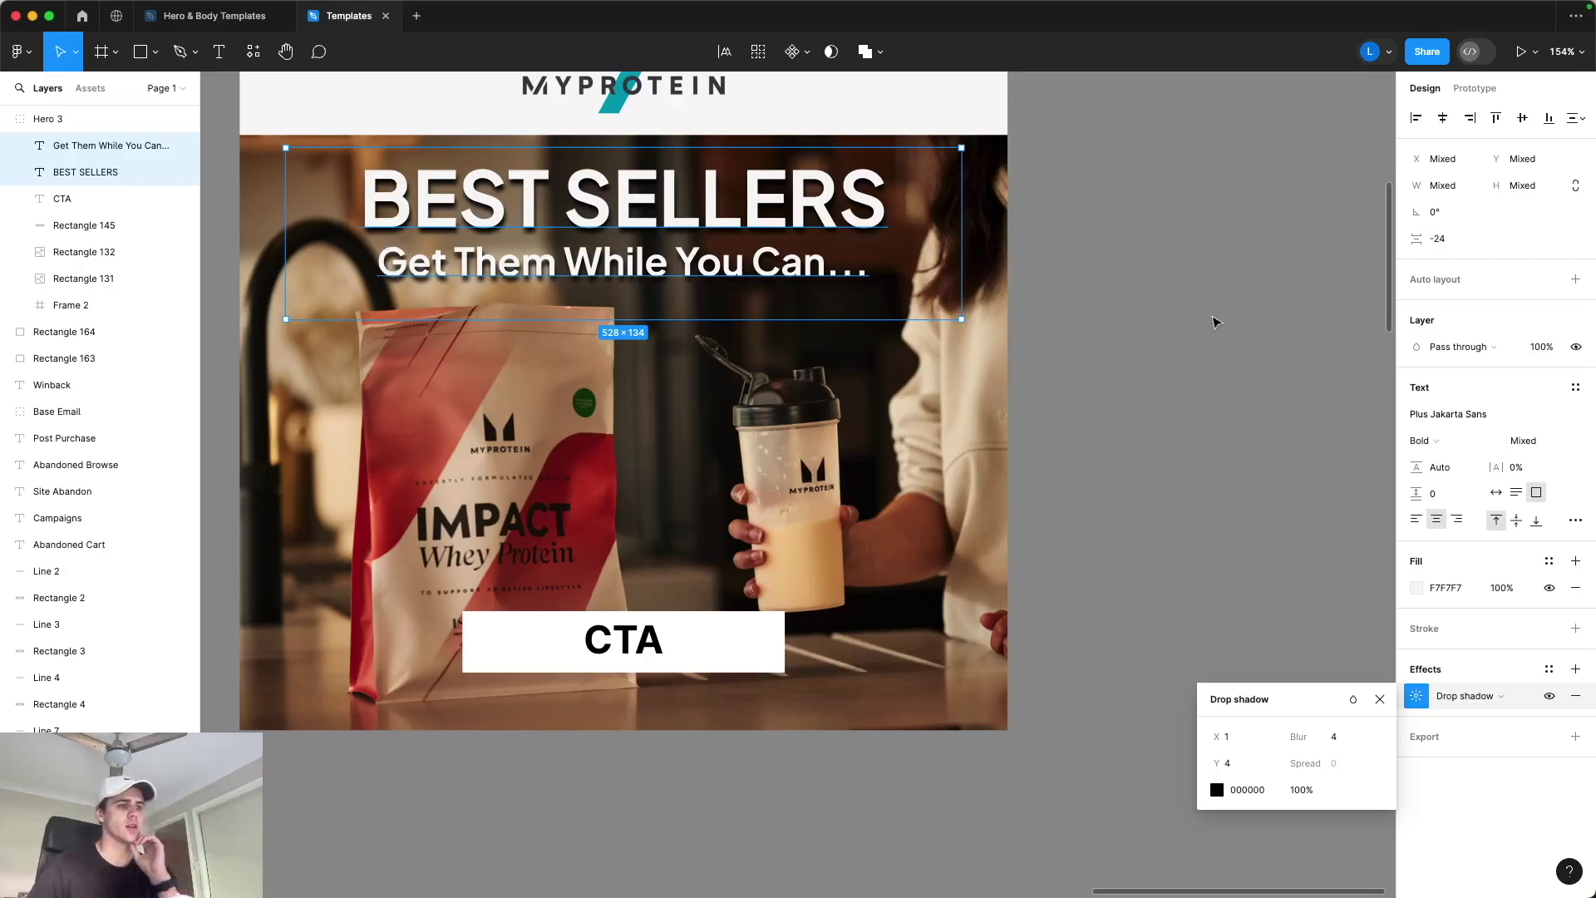
{"action": "left_click", "coordinate": [1216, 323]}
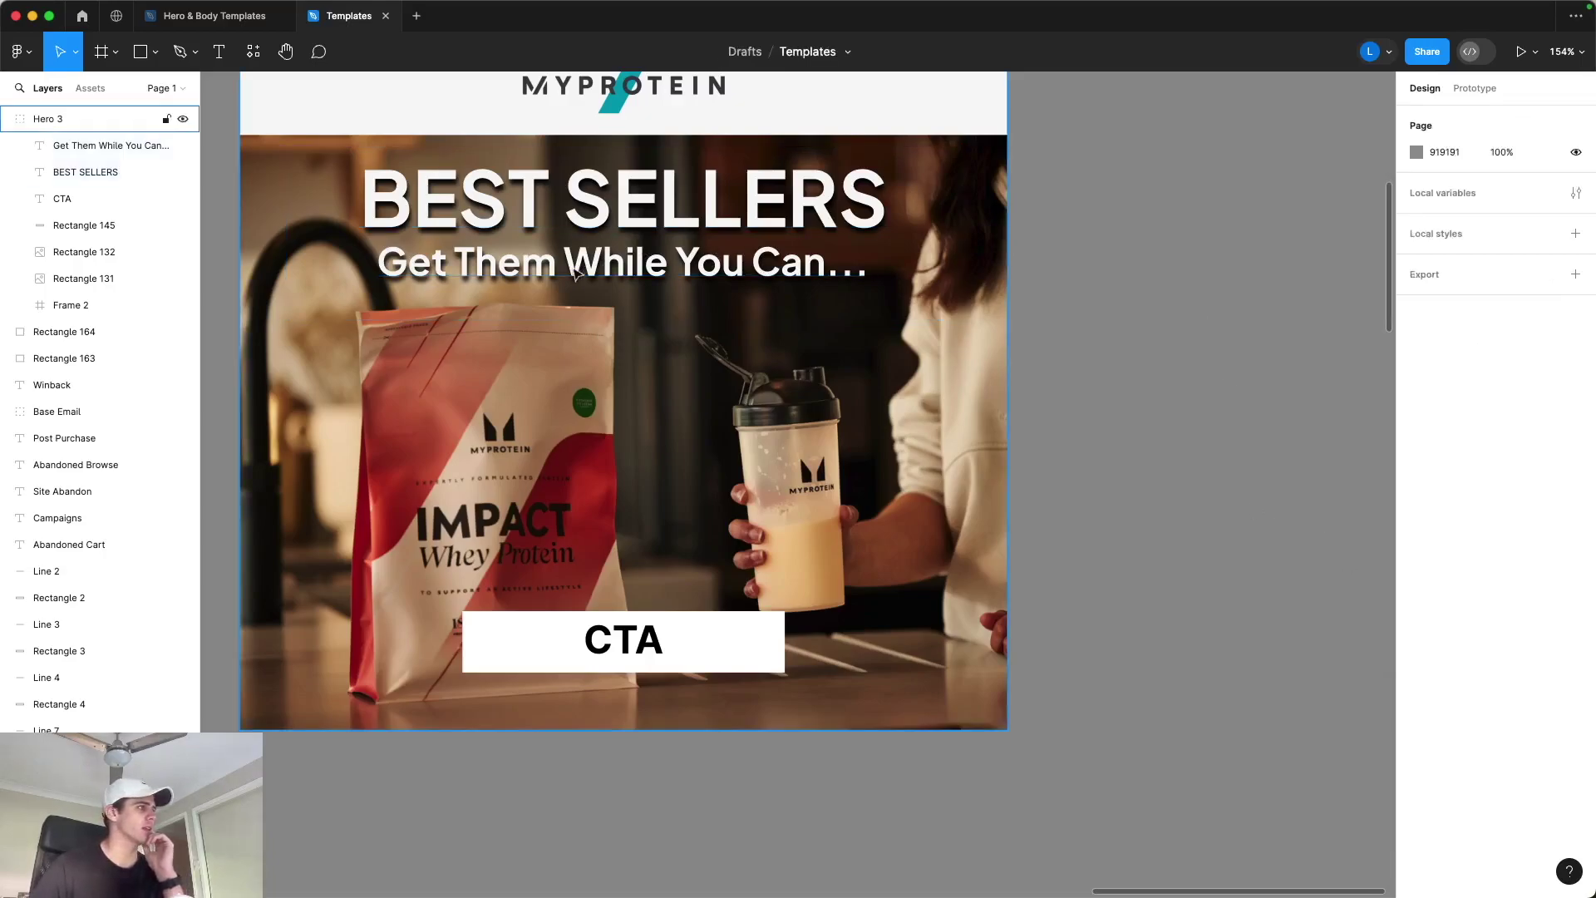
Step: Open the drop shadow opacity of the "Get Them While You Can..." sub-headline alone for editing
{"action": "left_click", "coordinate": [141, 146]}
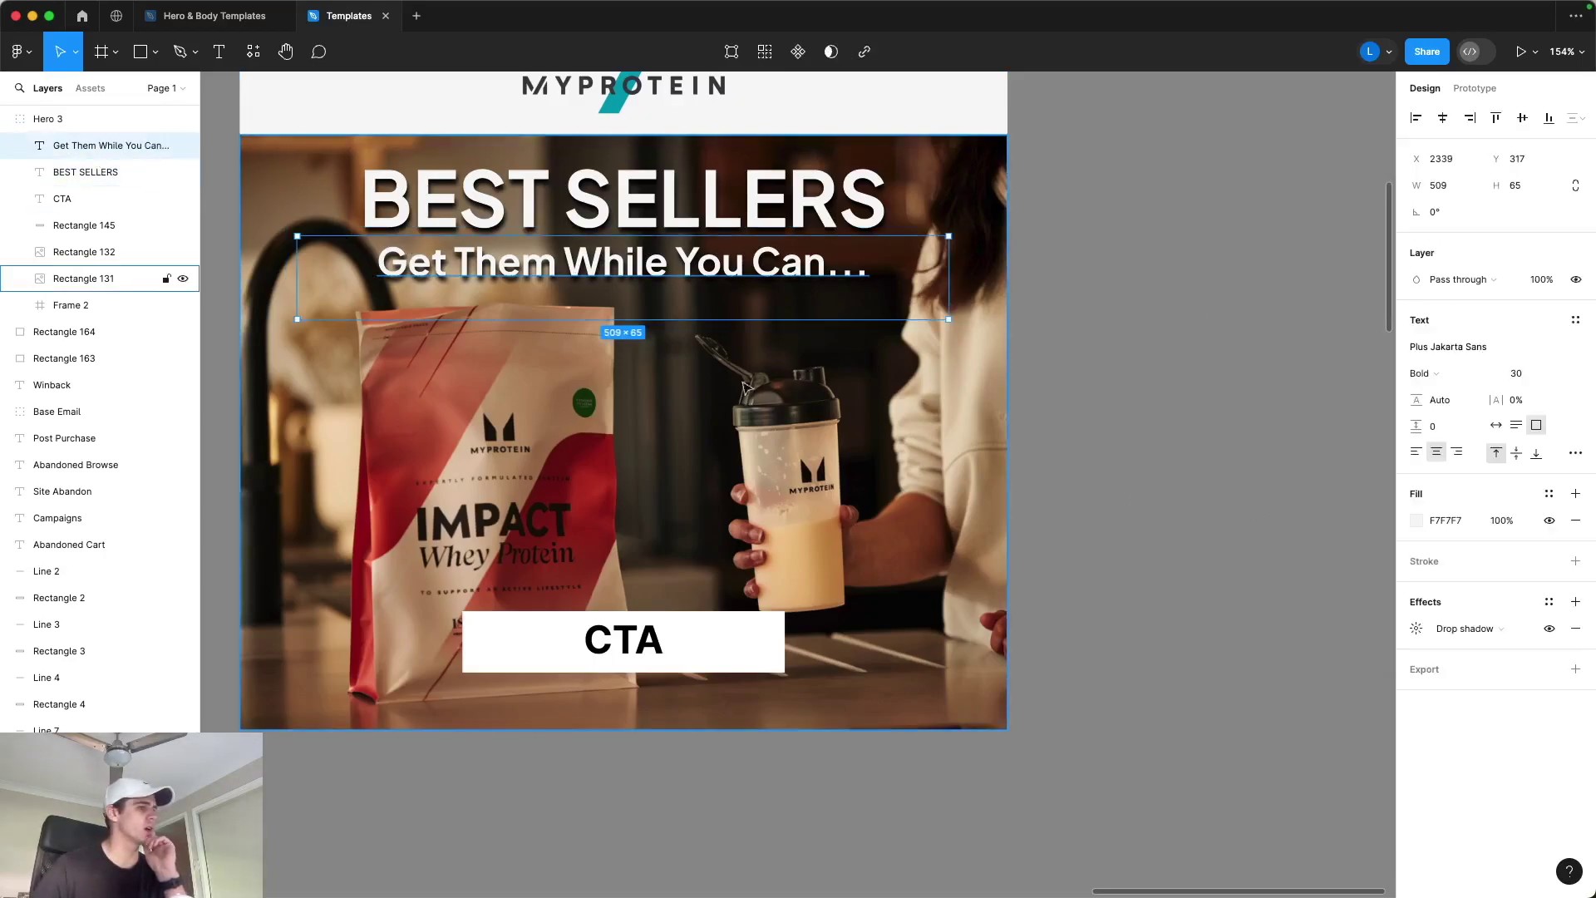
{"action": "left_click", "coordinate": [1416, 629]}
{"action": "left_click", "coordinate": [1303, 722]}
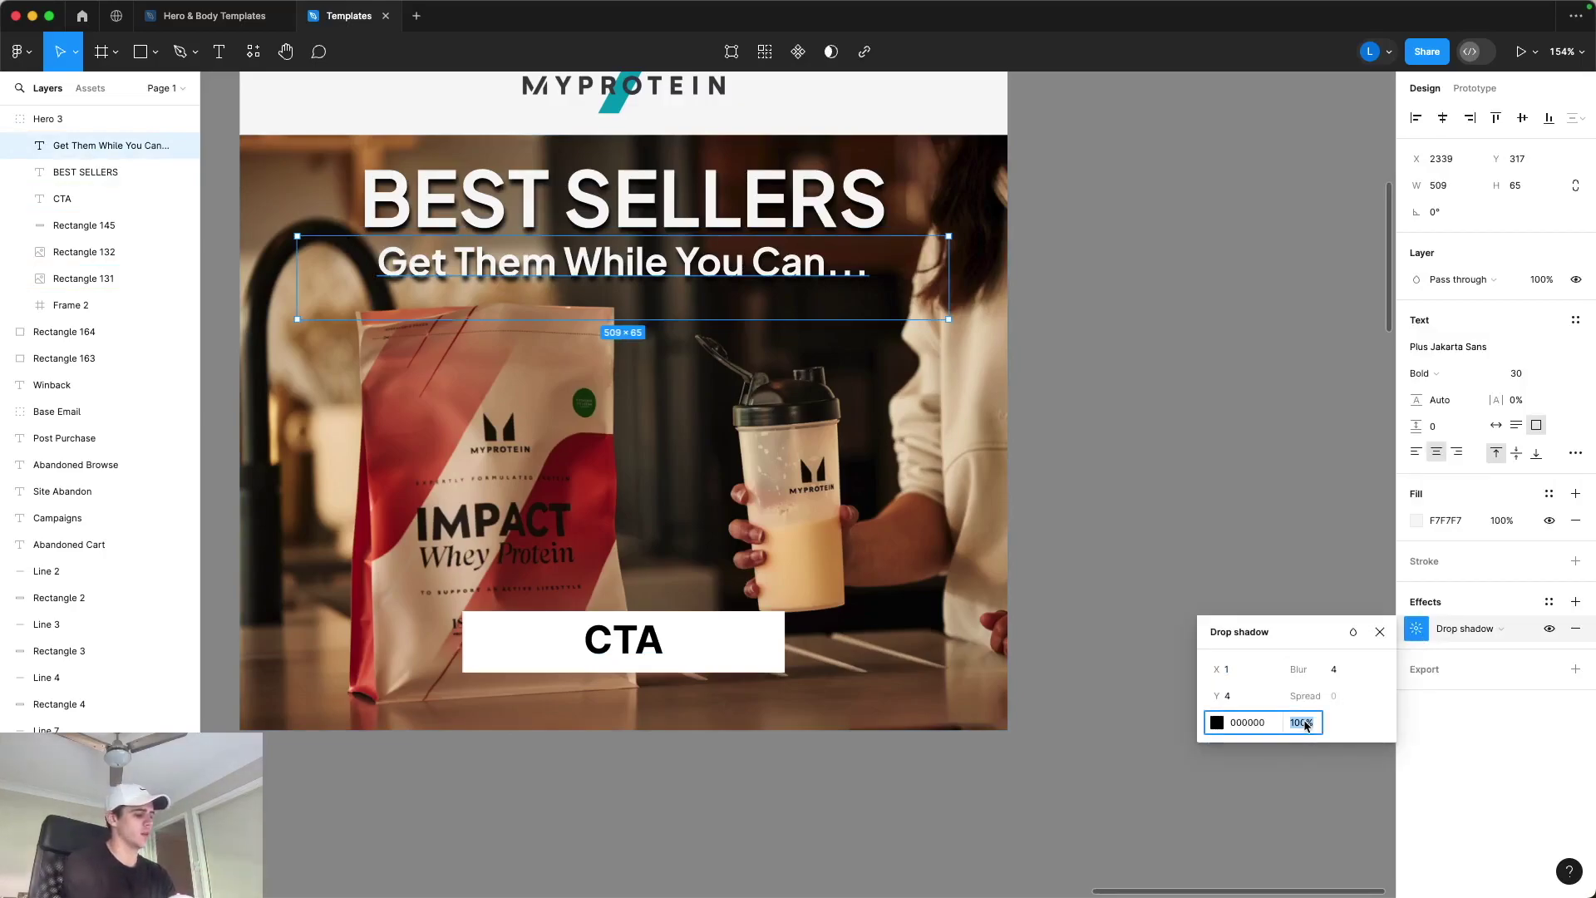
{"action": "left_click", "coordinate": [1457, 754]}
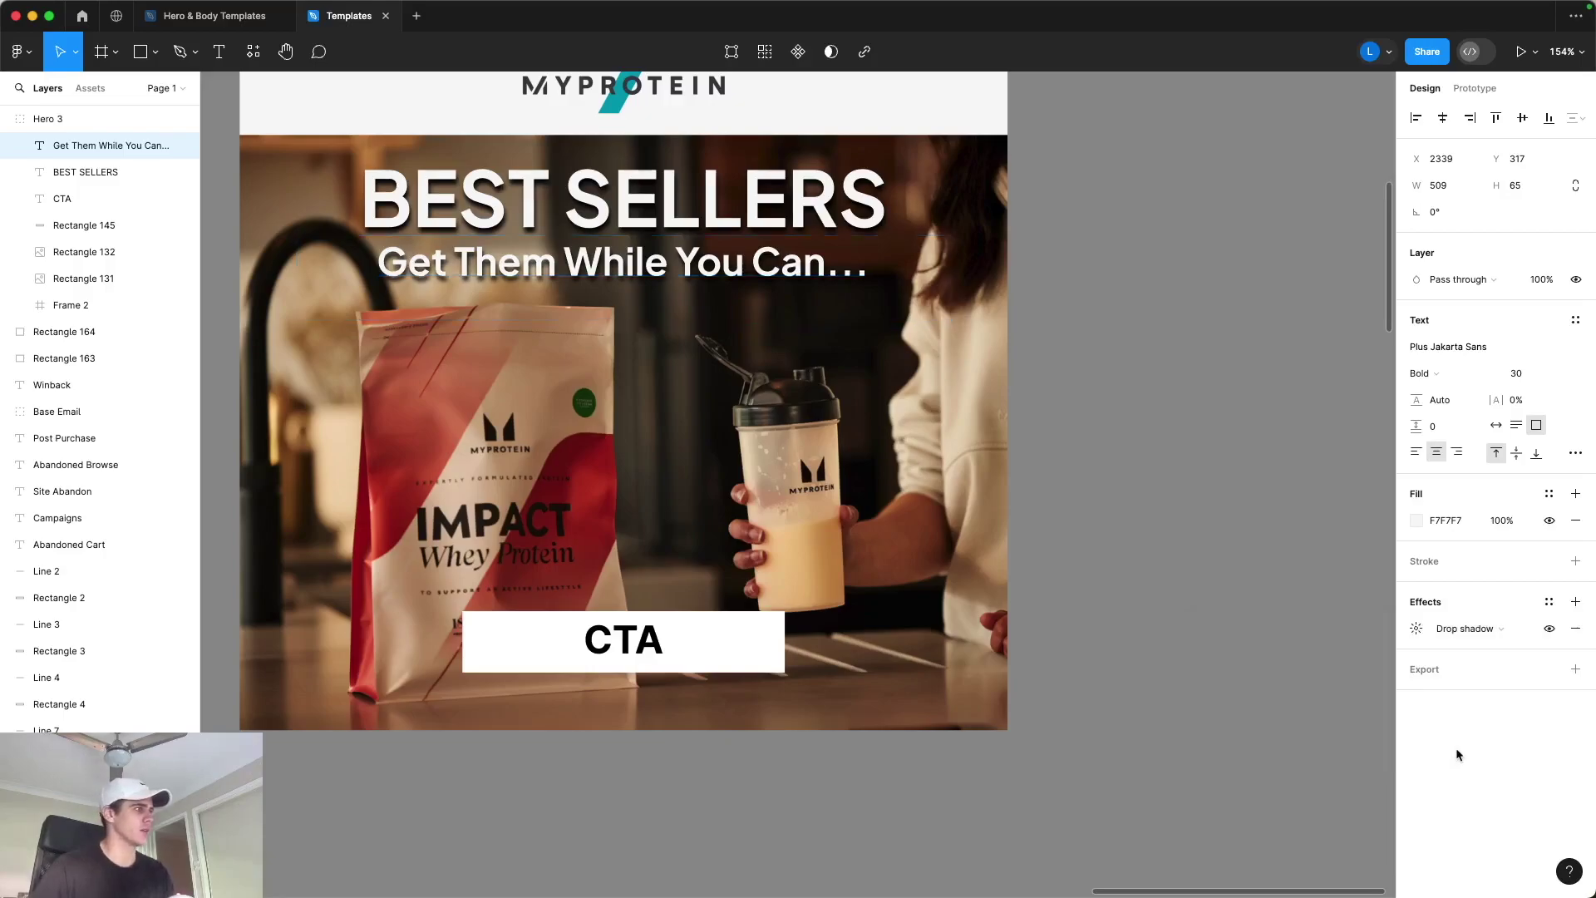
{"action": "left_click", "coordinate": [1190, 412]}
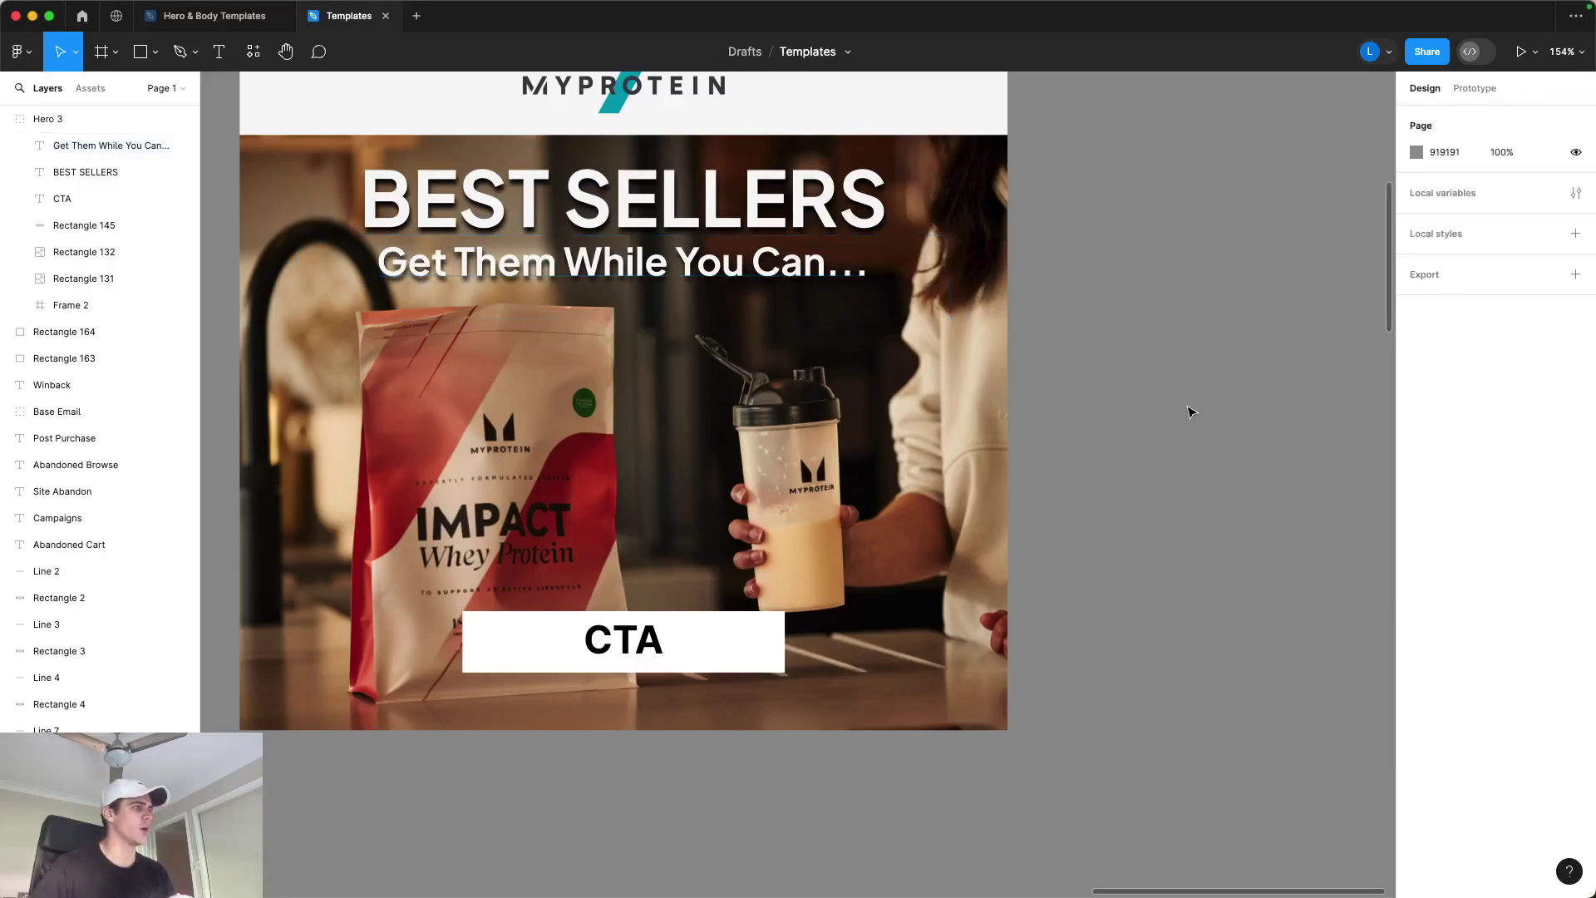
Step: Compare the hero's shadowed headline text and CTA button with the finished example email beside it
{"action": "scroll", "coordinate": [1188, 414], "scroll_direction": "down", "scroll_amount": 5}
{"action": "left_click_drag", "start_coordinate": [1186, 416], "coordinate": [1304, 388]}
{"action": "scroll", "coordinate": [1297, 390], "scroll_direction": "down", "scroll_amount": 3}
{"action": "scroll", "coordinate": [1296, 391], "scroll_direction": "left", "scroll_amount": 2}
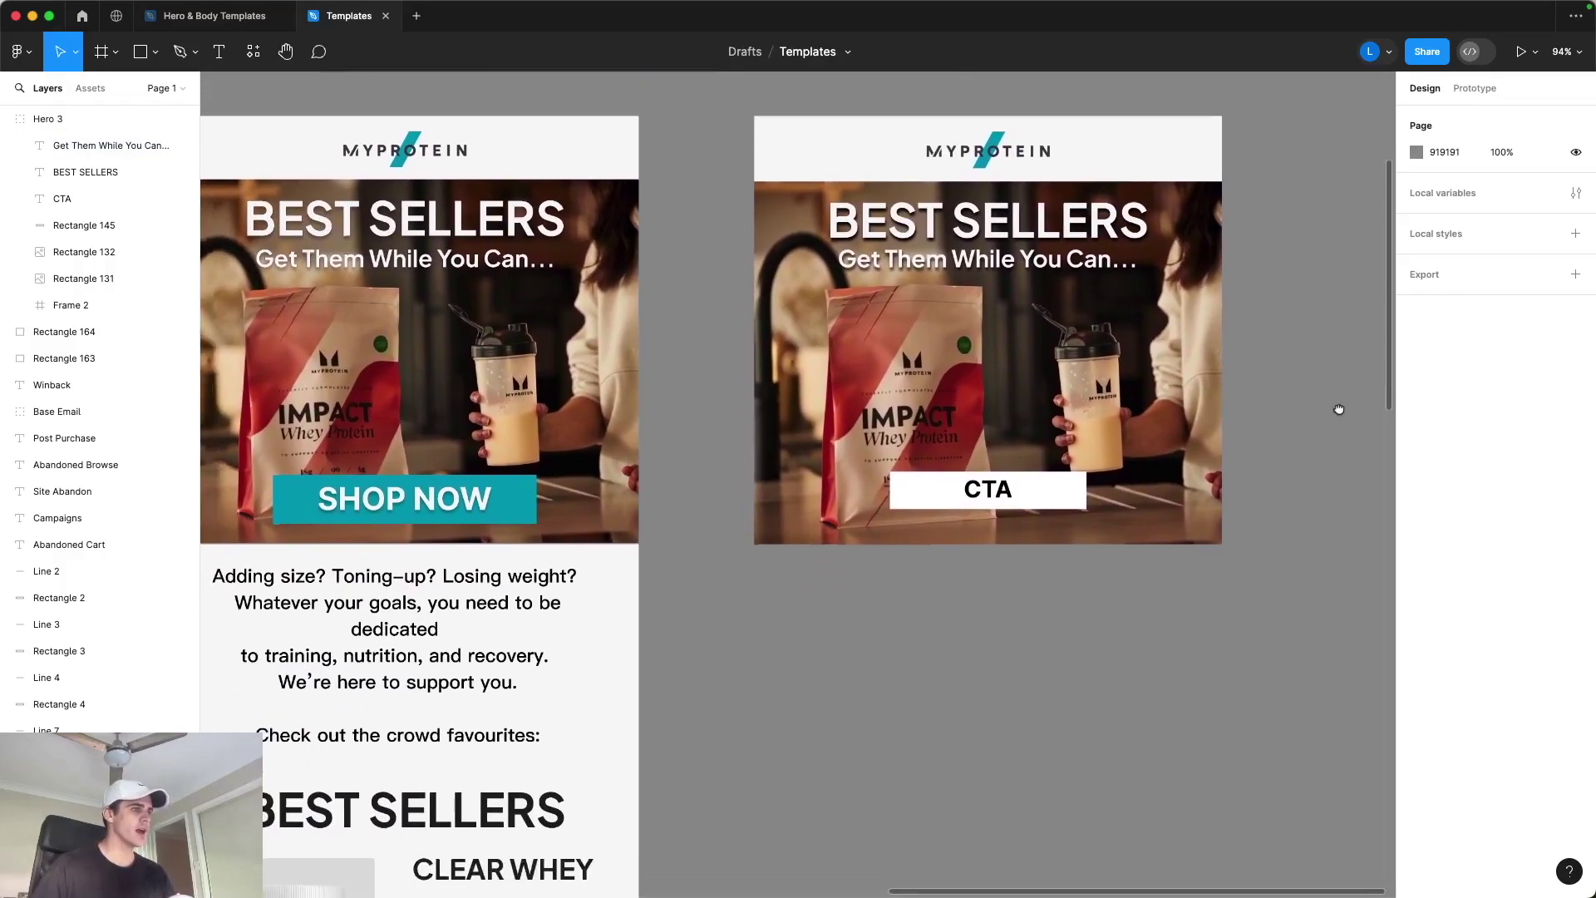
{"action": "scroll", "coordinate": [1340, 421], "scroll_direction": "up", "scroll_amount": 1}
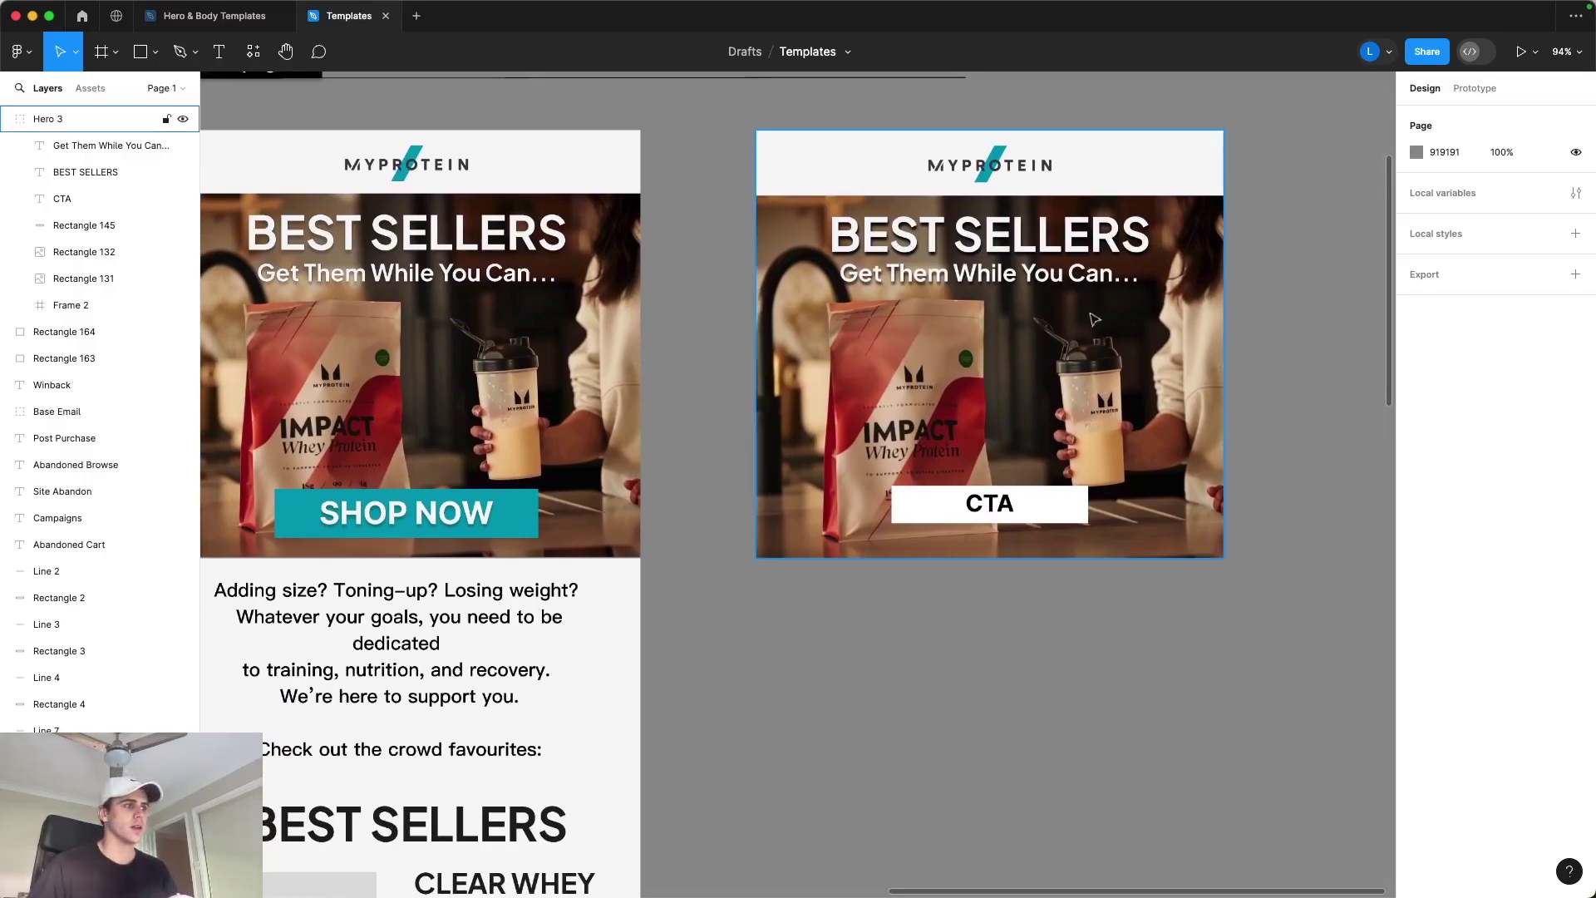
{"action": "scroll", "coordinate": [1040, 508], "scroll_direction": "up", "scroll_amount": 3}
{"action": "scroll", "coordinate": [1043, 514], "scroll_direction": "right", "scroll_amount": 5}
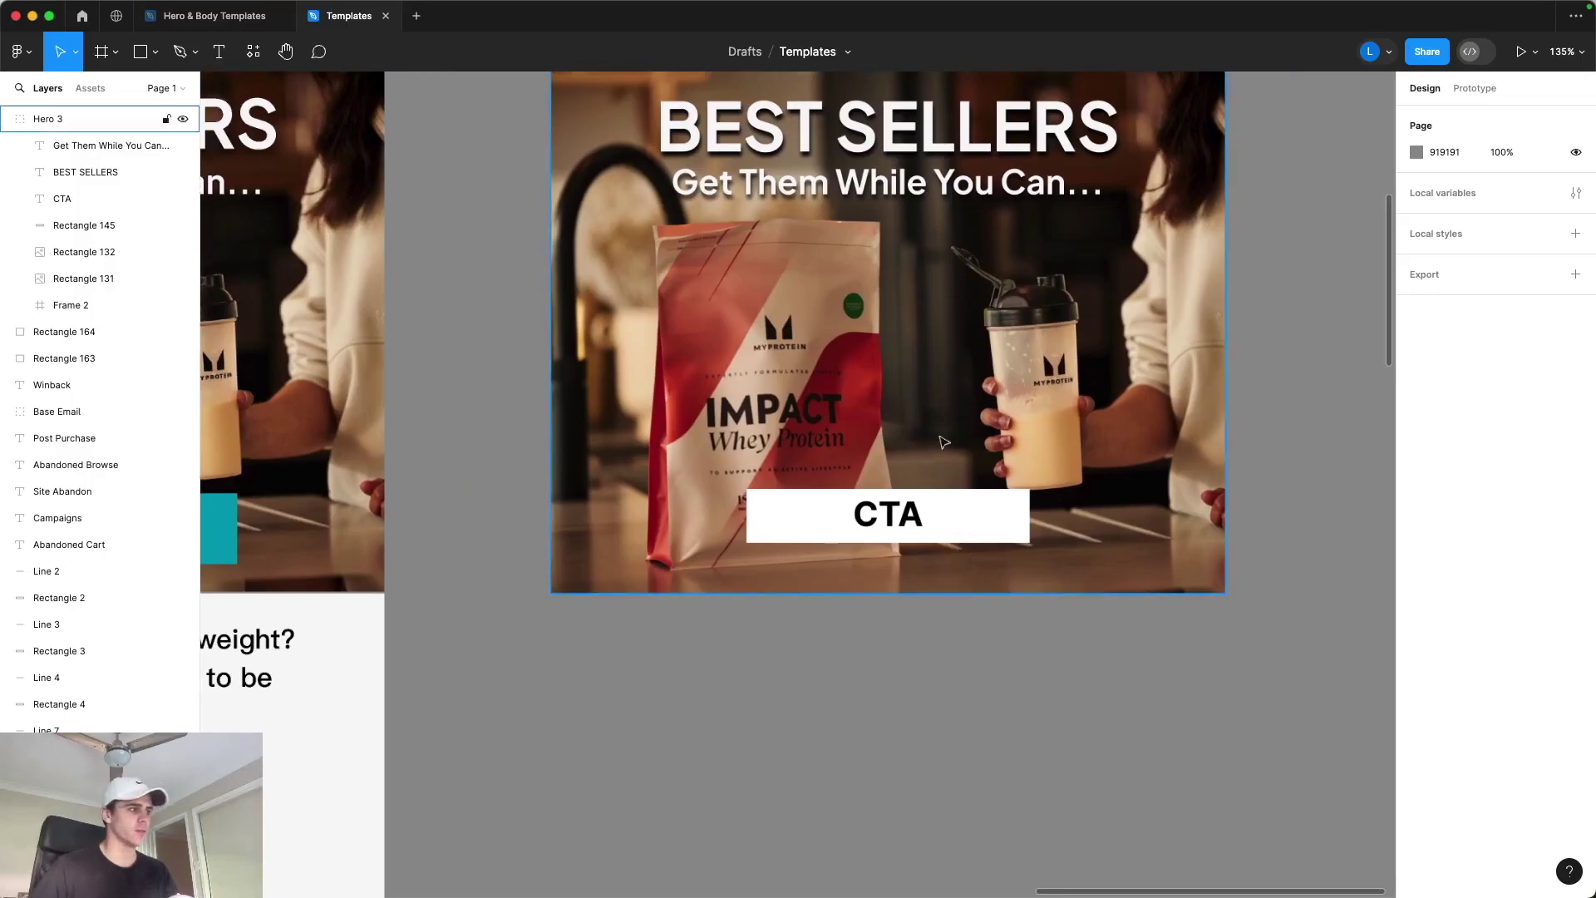
{"action": "scroll", "coordinate": [1067, 530], "scroll_direction": "down", "scroll_amount": 3}
{"action": "left_click_drag", "start_coordinate": [1225, 396], "coordinate": [1280, 420]}
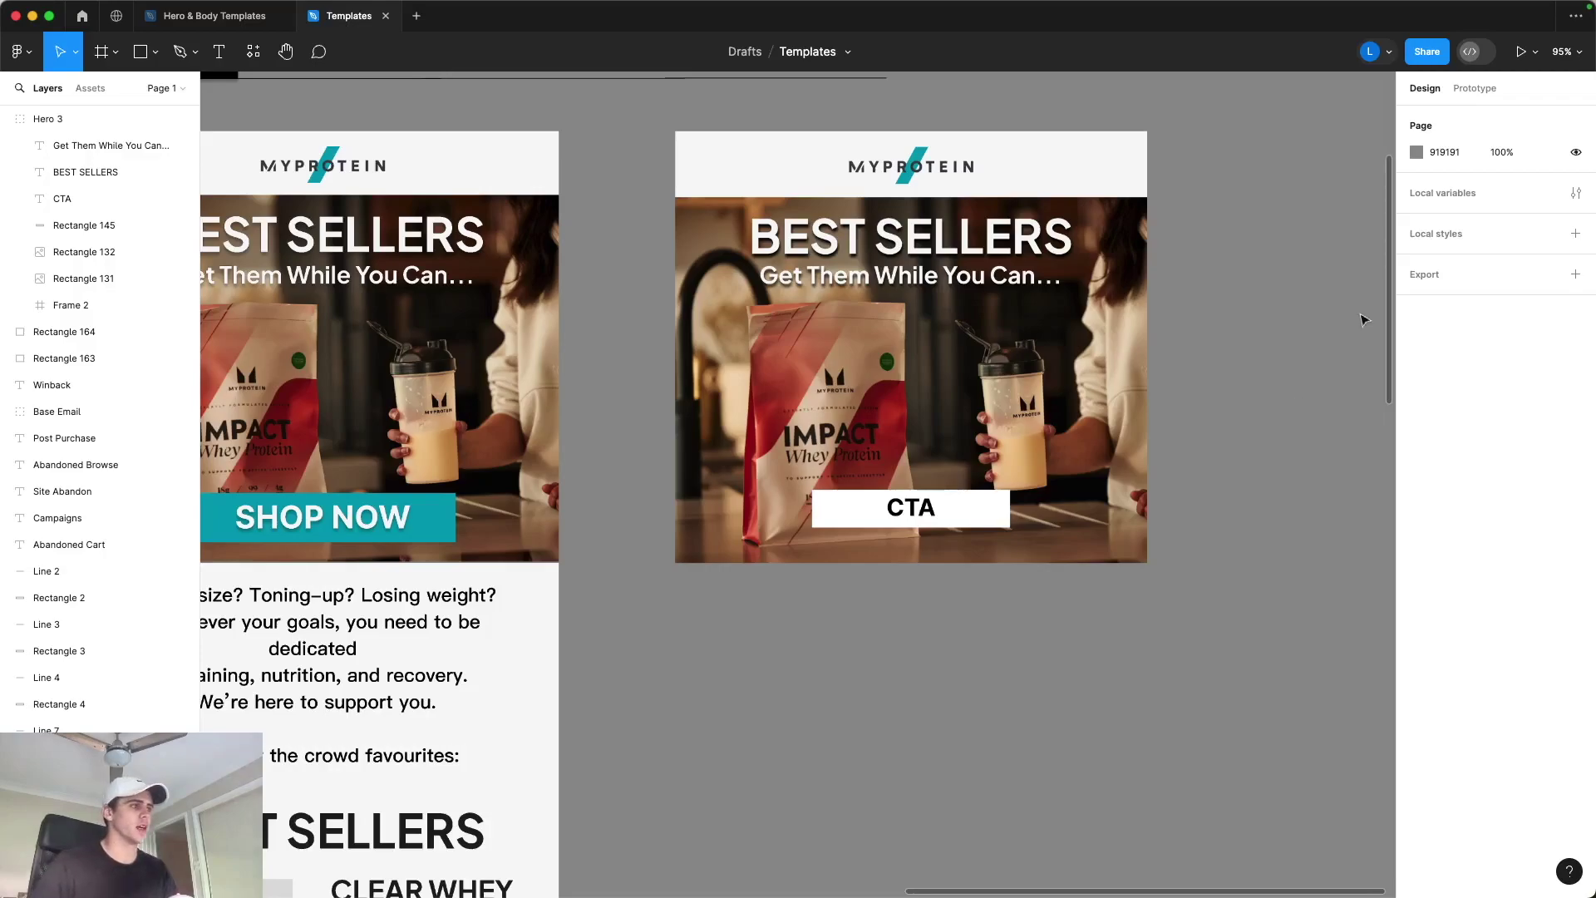
{"action": "left_click_drag", "start_coordinate": [1239, 356], "coordinate": [1227, 339]}
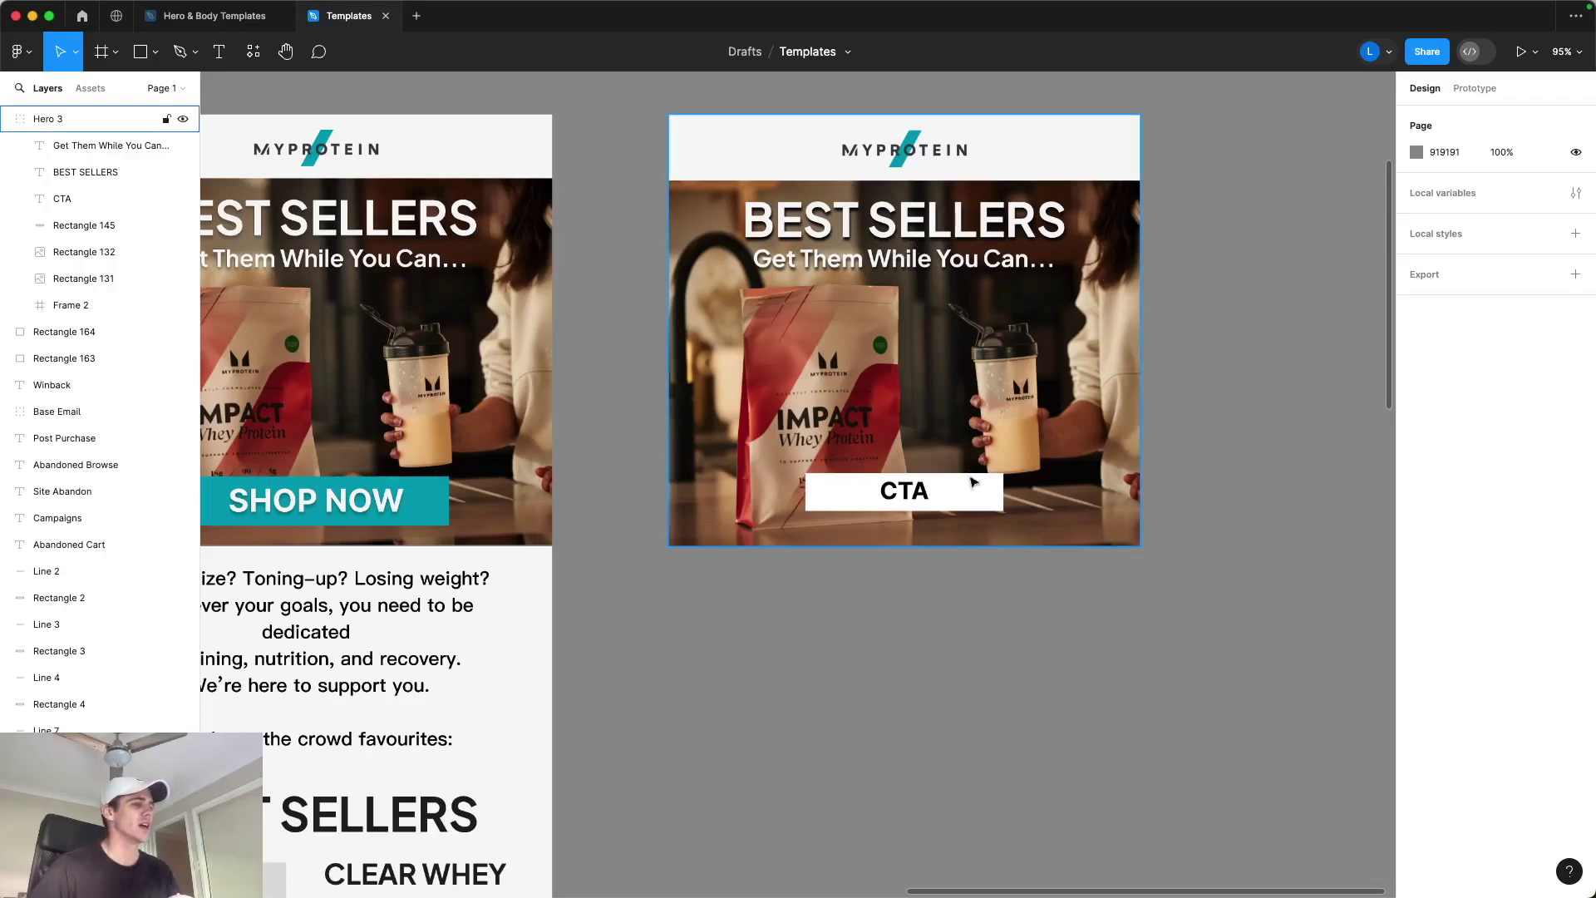
Step: Replace the placeholder CTA text on the hero's white button with "SHOP NOW"
{"action": "scroll", "coordinate": [1175, 466], "scroll_direction": "up", "scroll_amount": 3}
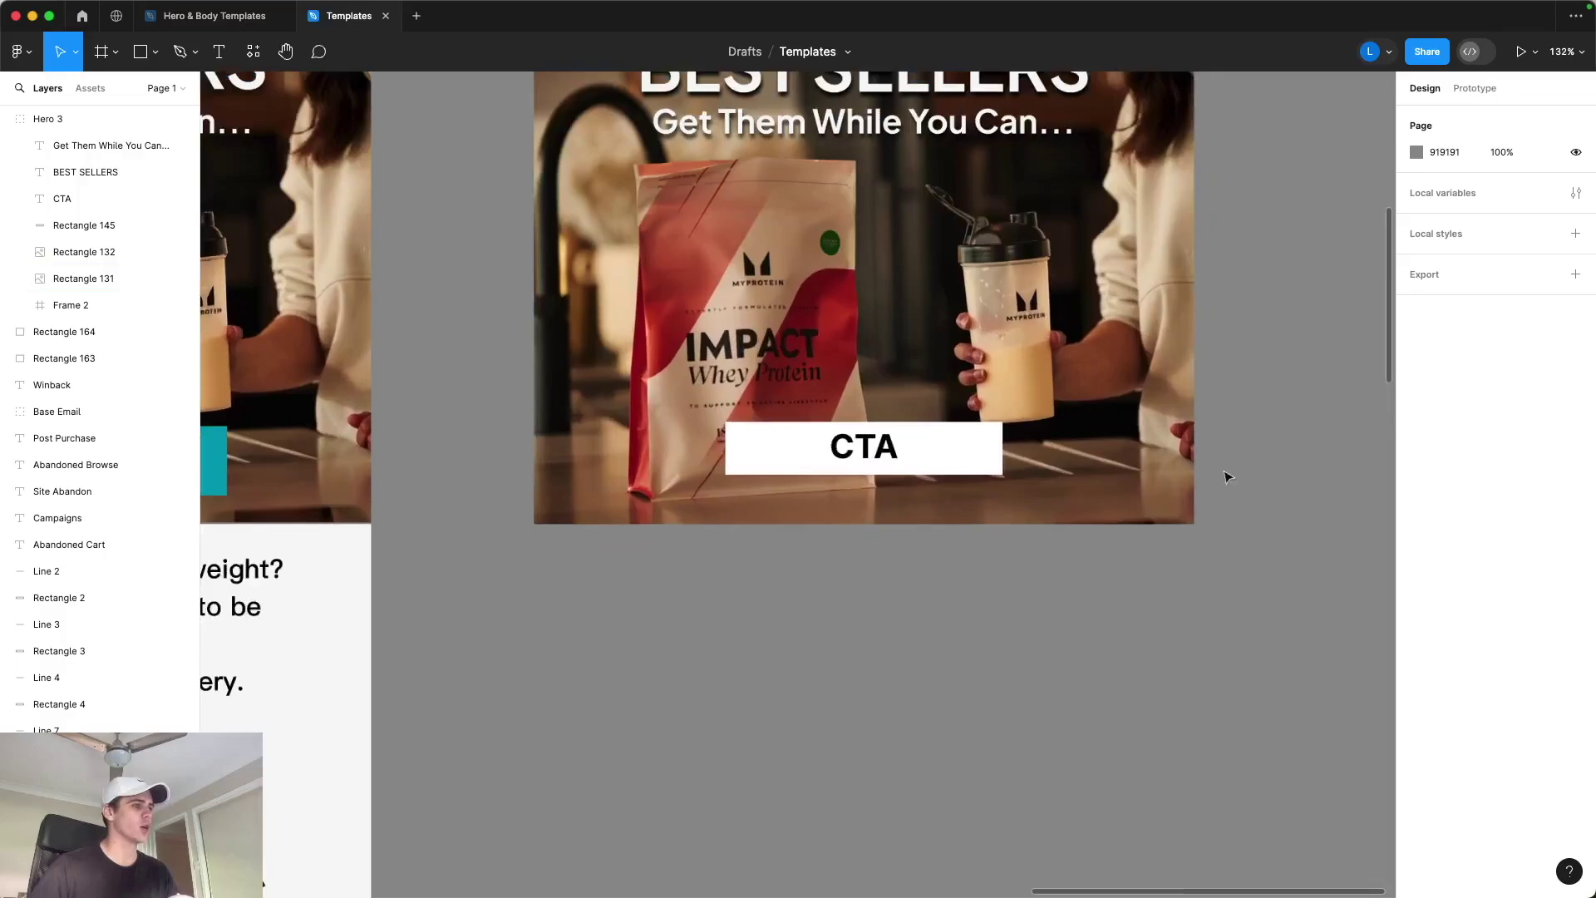
{"action": "scroll", "coordinate": [1224, 472], "scroll_direction": "left", "scroll_amount": 2}
{"action": "scroll", "coordinate": [1224, 472], "scroll_direction": "down", "scroll_amount": 1}
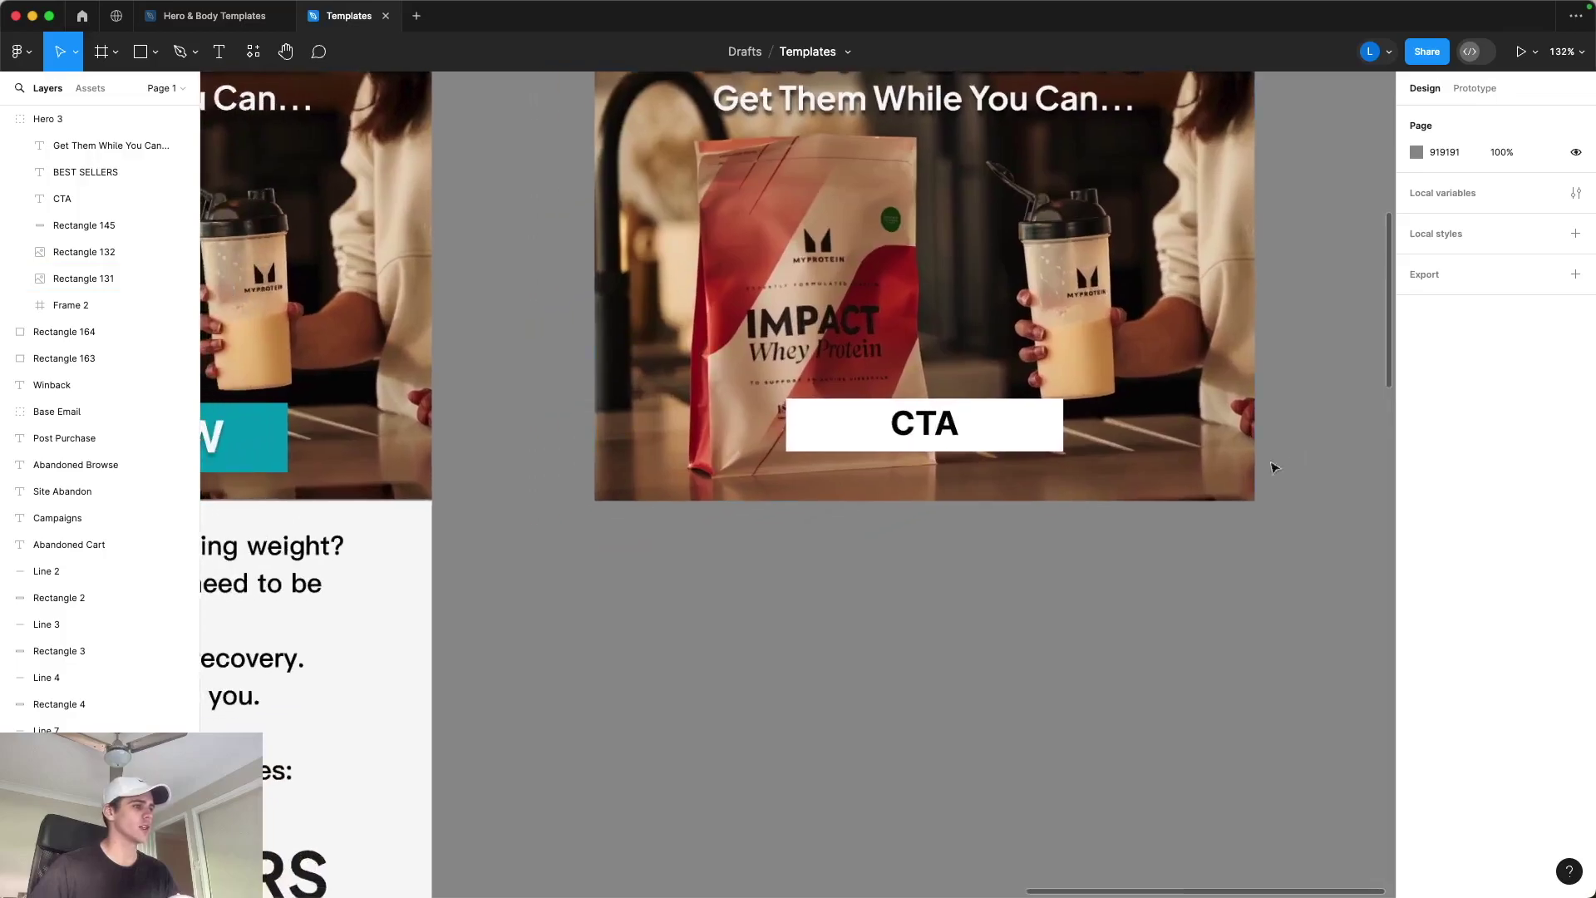
{"action": "left_click", "coordinate": [925, 428]}
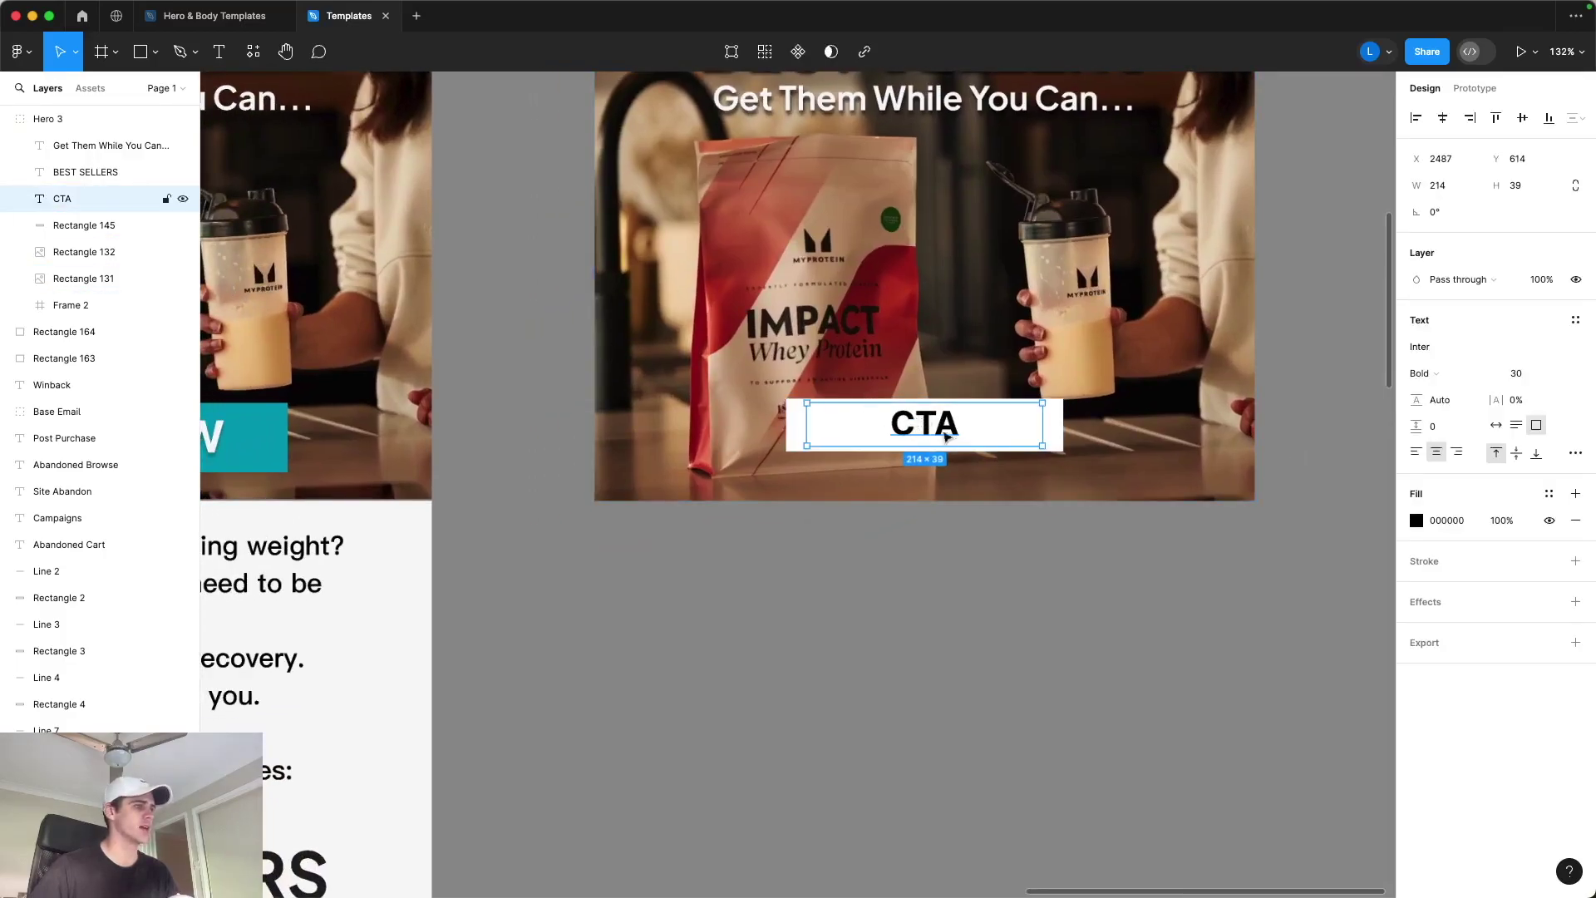
{"action": "double_click", "coordinate": [932, 428]}
{"action": "type", "text": "SHOP NOW"}
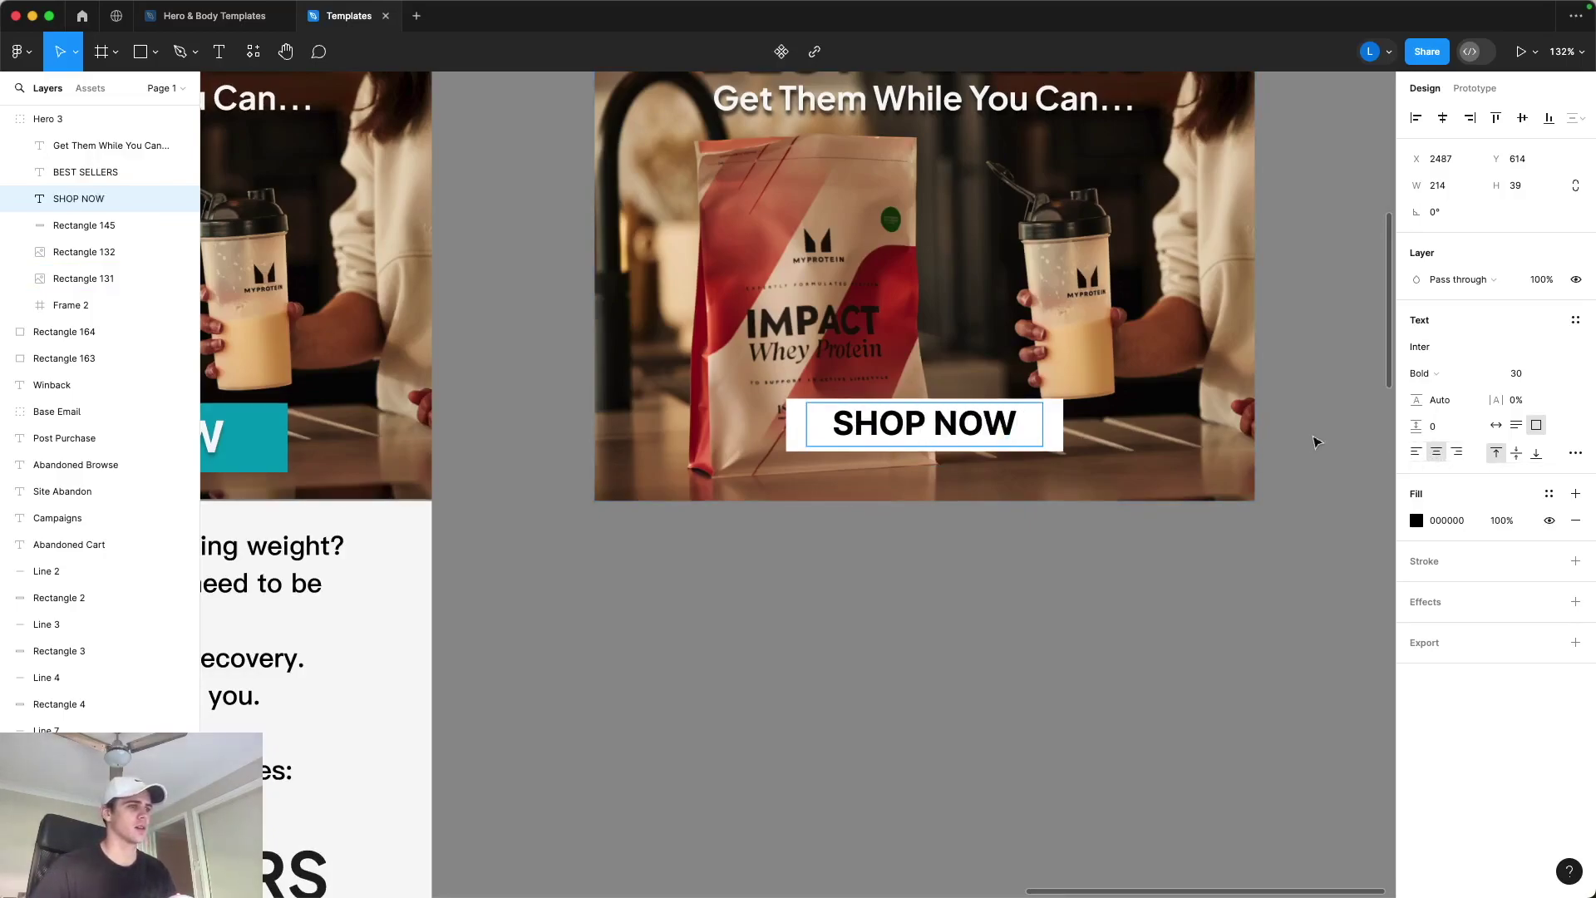
{"action": "key", "text": "Escape"}
{"action": "left_click", "coordinate": [1330, 435]}
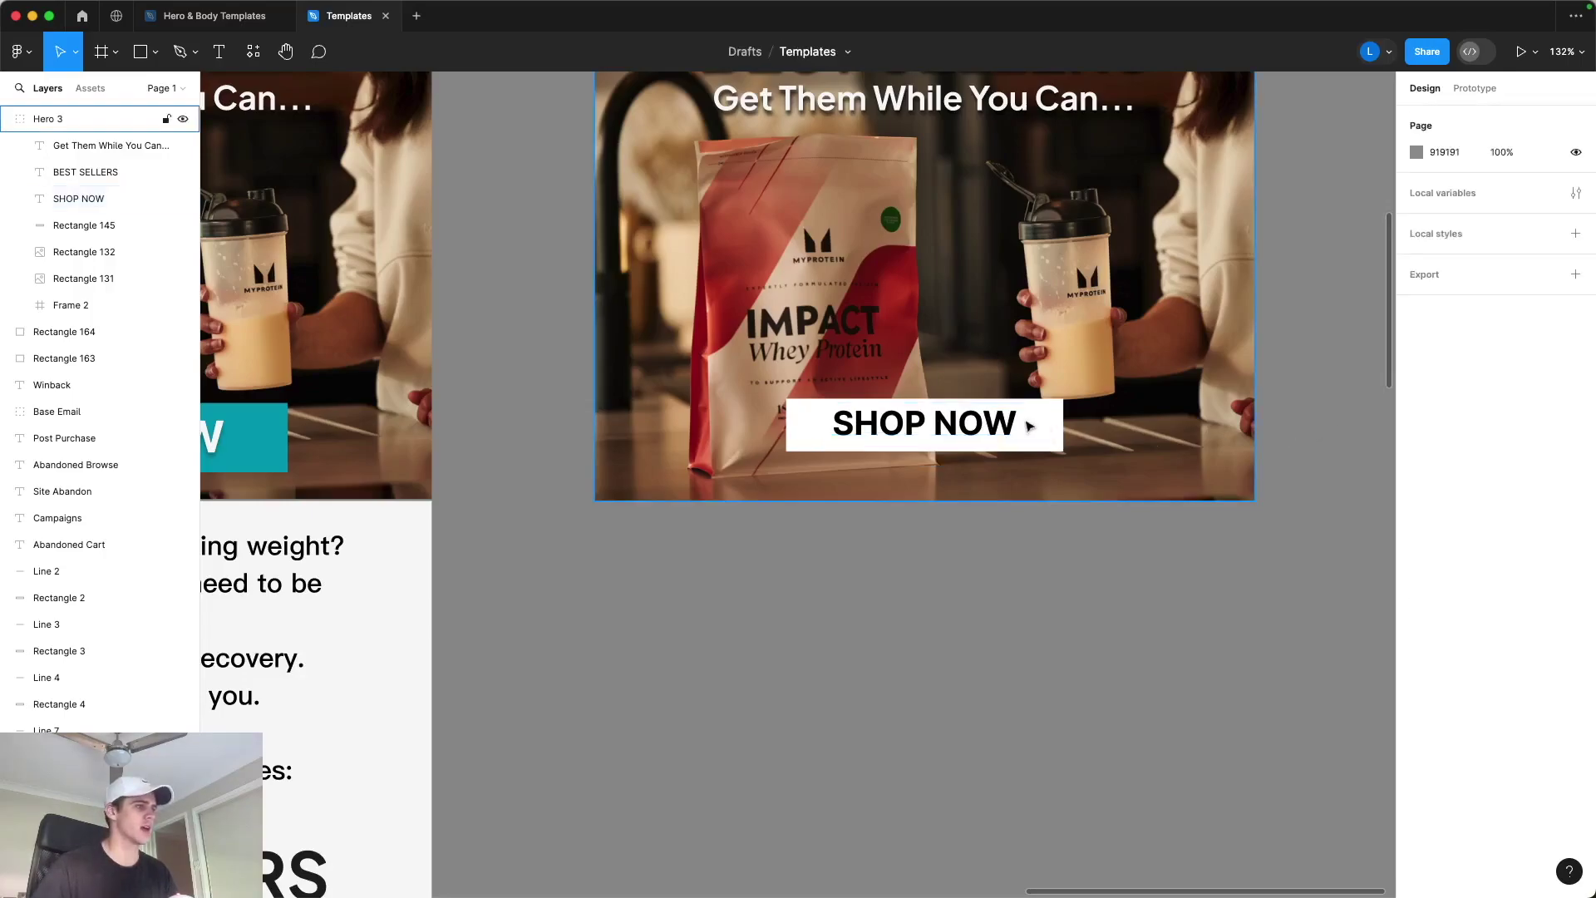
Step: Fill the rectangle behind the SHOP NOW text with the teal sampled from the brand colour swatch above the hero
{"action": "left_click", "coordinate": [798, 436]}
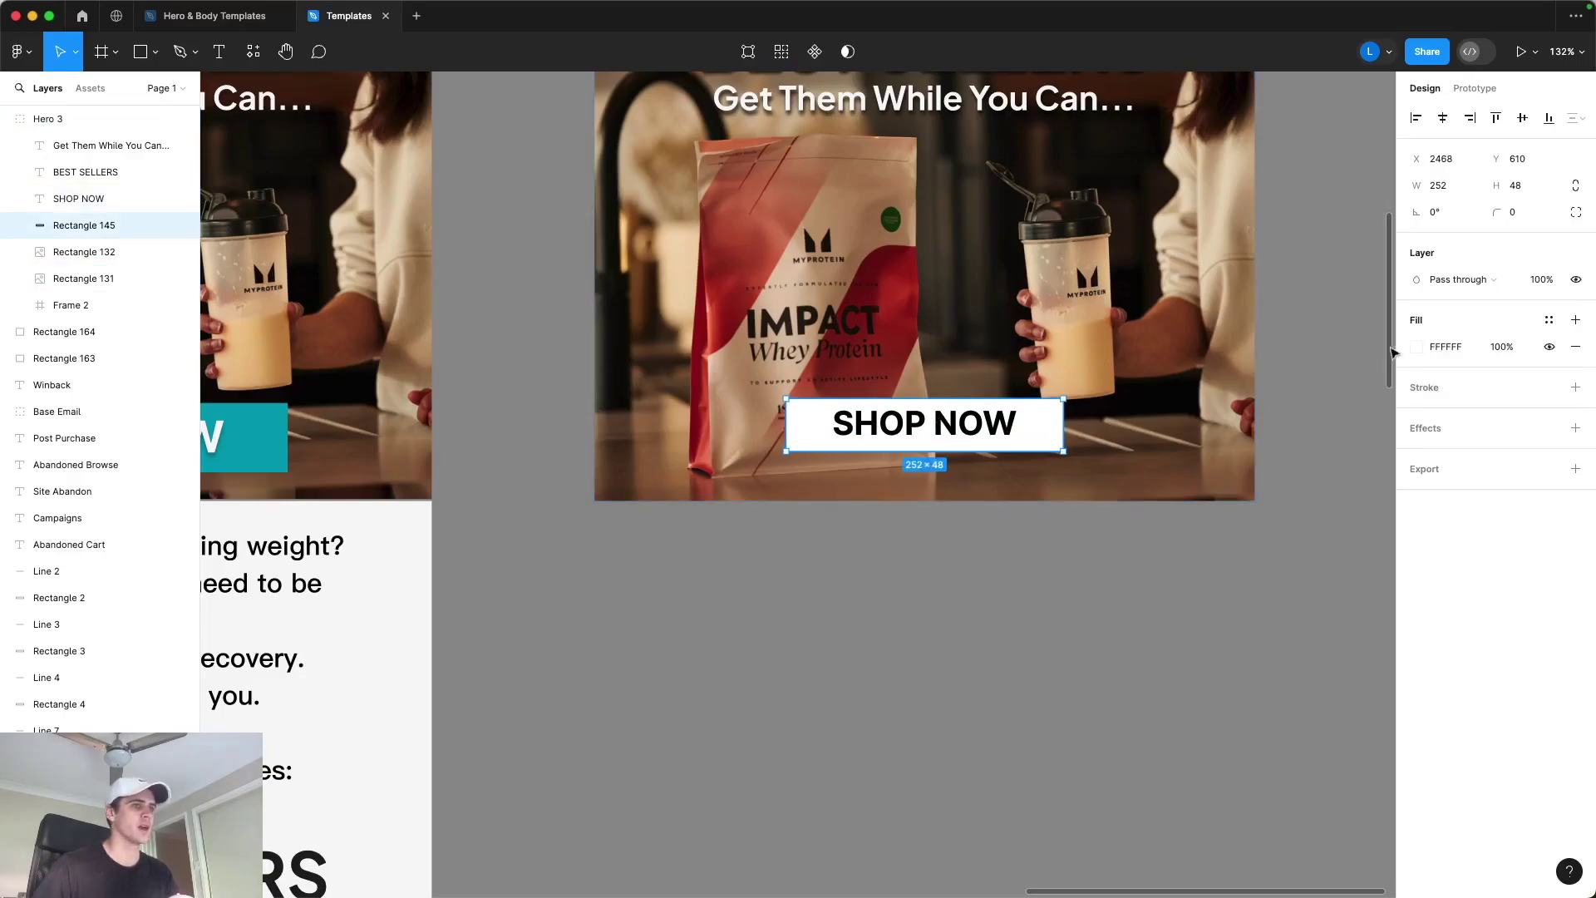
{"action": "left_click", "coordinate": [1418, 346]}
{"action": "scroll", "coordinate": [1061, 323], "scroll_direction": "up", "scroll_amount": 10}
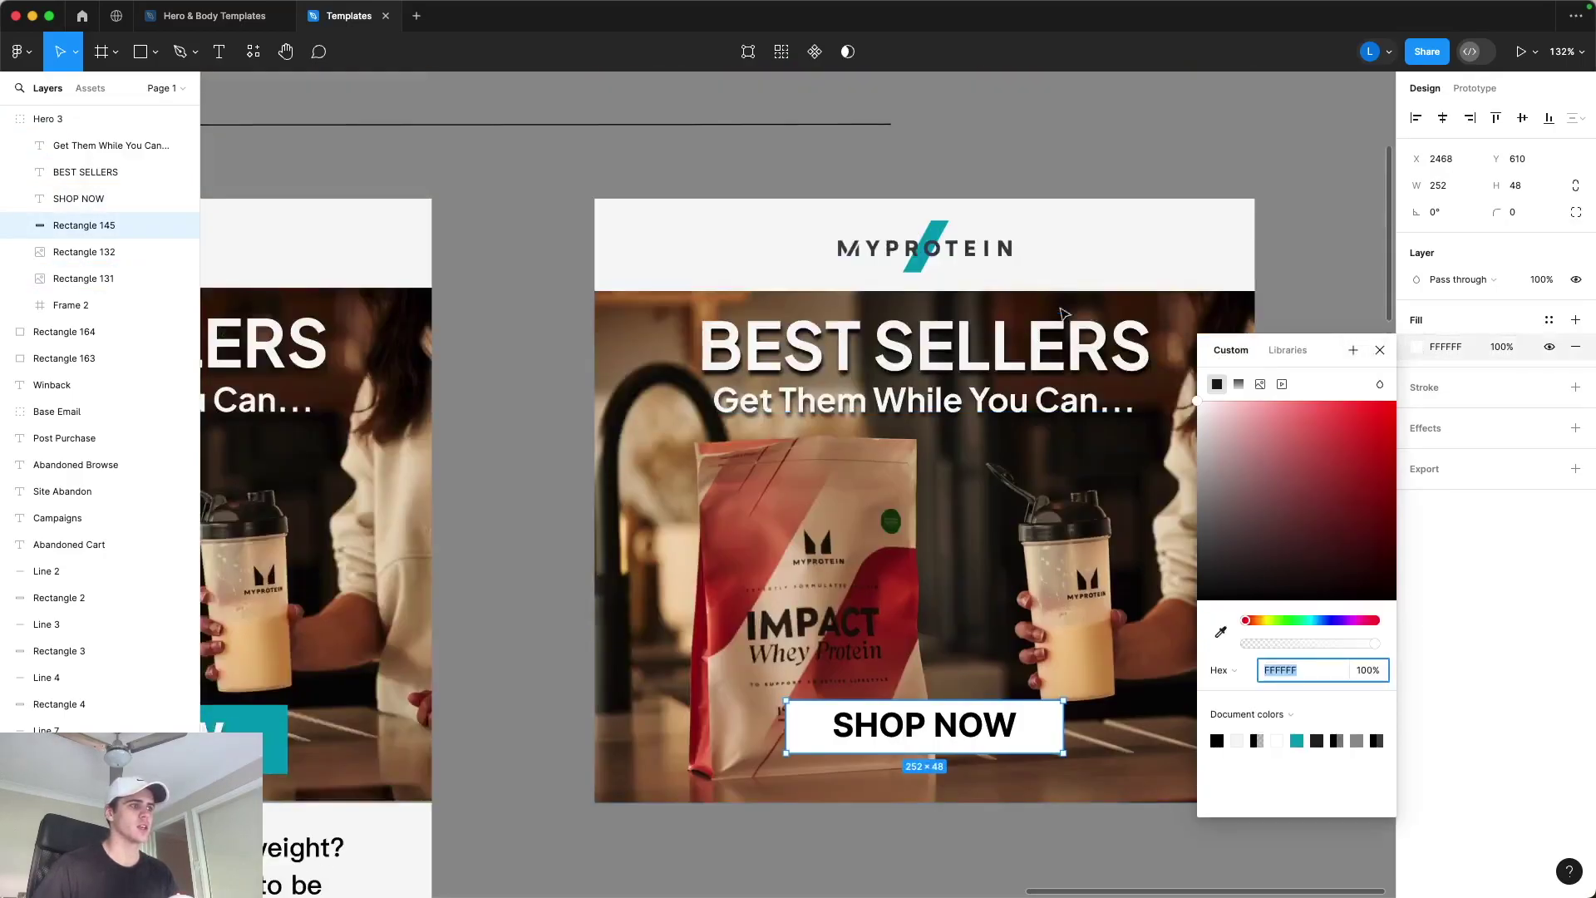
{"action": "scroll", "coordinate": [1060, 323], "scroll_direction": "up", "scroll_amount": 4}
{"action": "left_click", "coordinate": [1220, 631]}
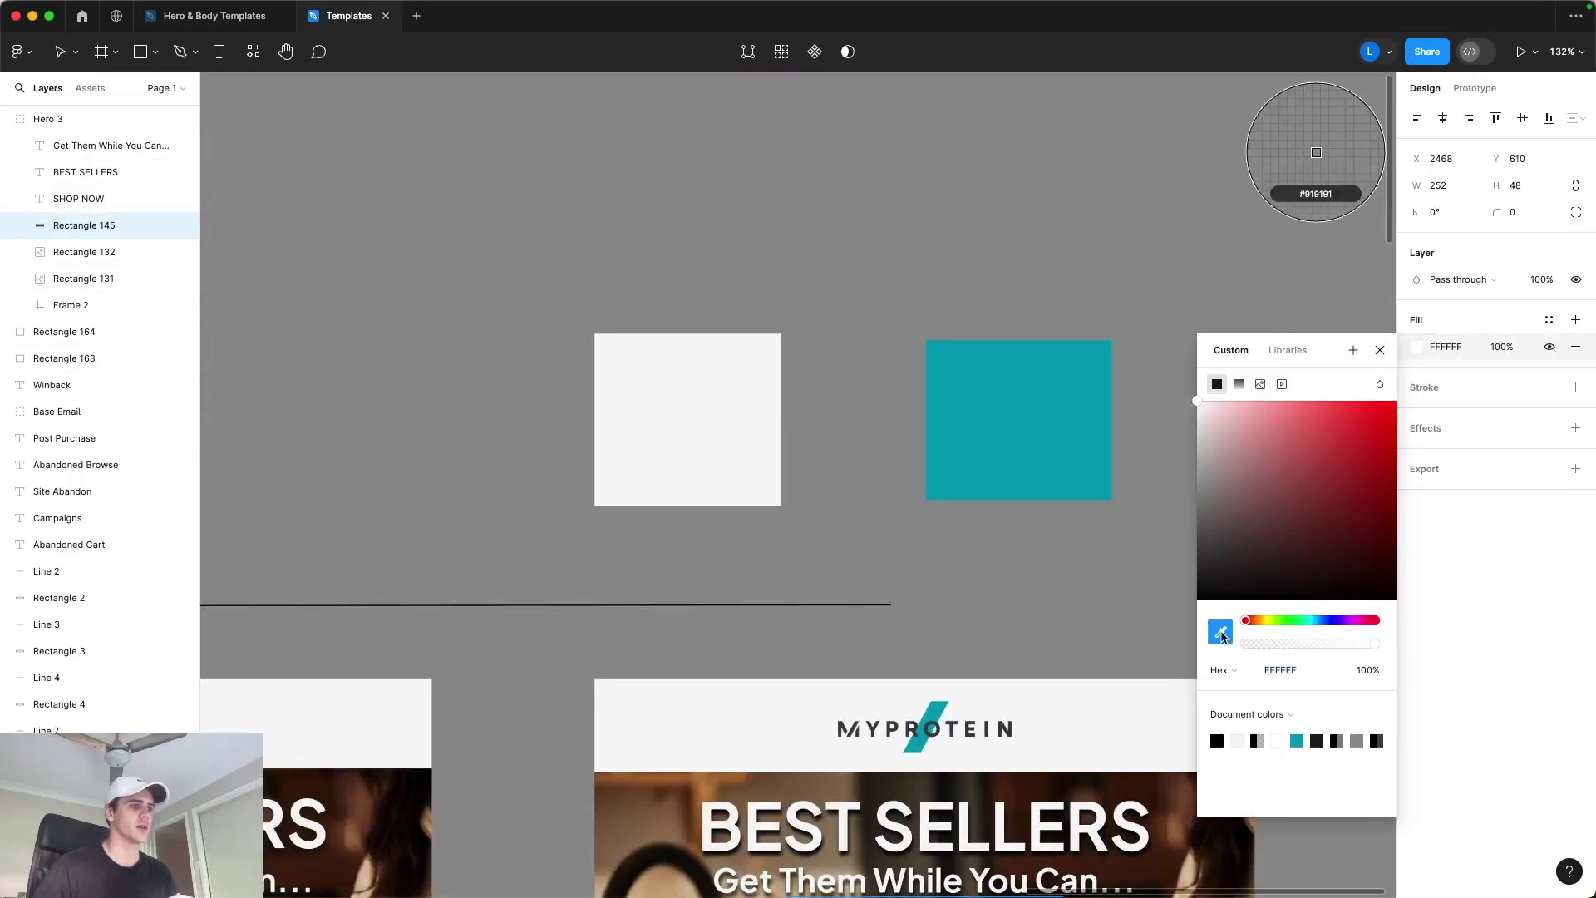
{"action": "left_click", "coordinate": [1014, 367]}
{"action": "left_click", "coordinate": [1379, 350]}
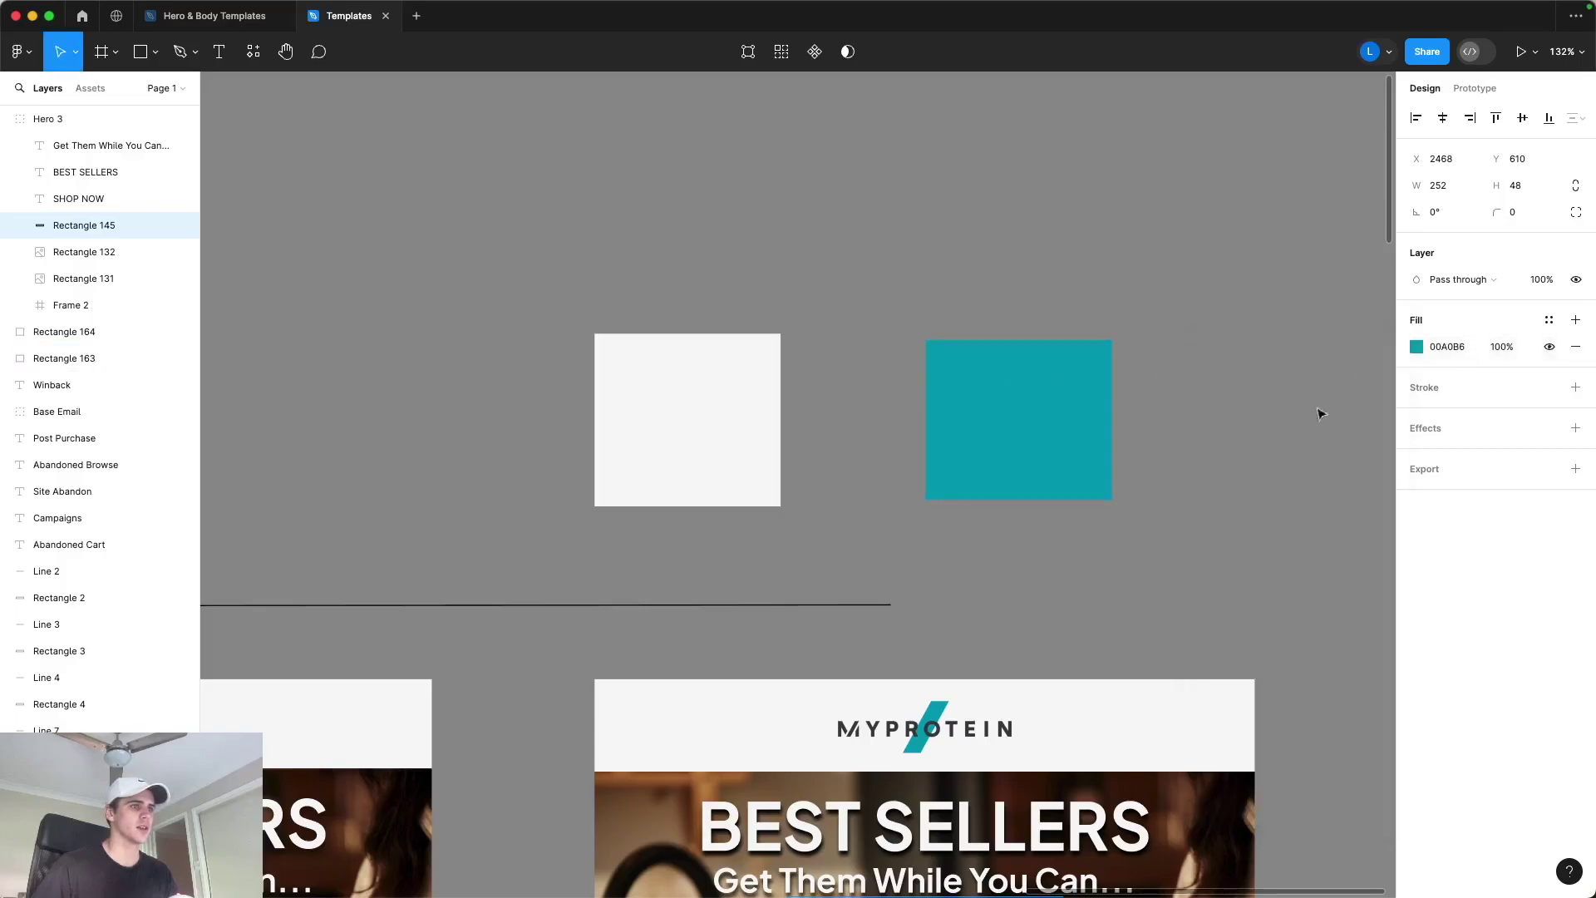
Step: Recolour the hero's SHOP NOW text with the off-white F7F7F7 sampled from the header background beside the logo
{"action": "scroll", "coordinate": [1279, 464], "scroll_direction": "down", "scroll_amount": 5}
{"action": "scroll", "coordinate": [1278, 590], "scroll_direction": "up", "scroll_amount": 10}
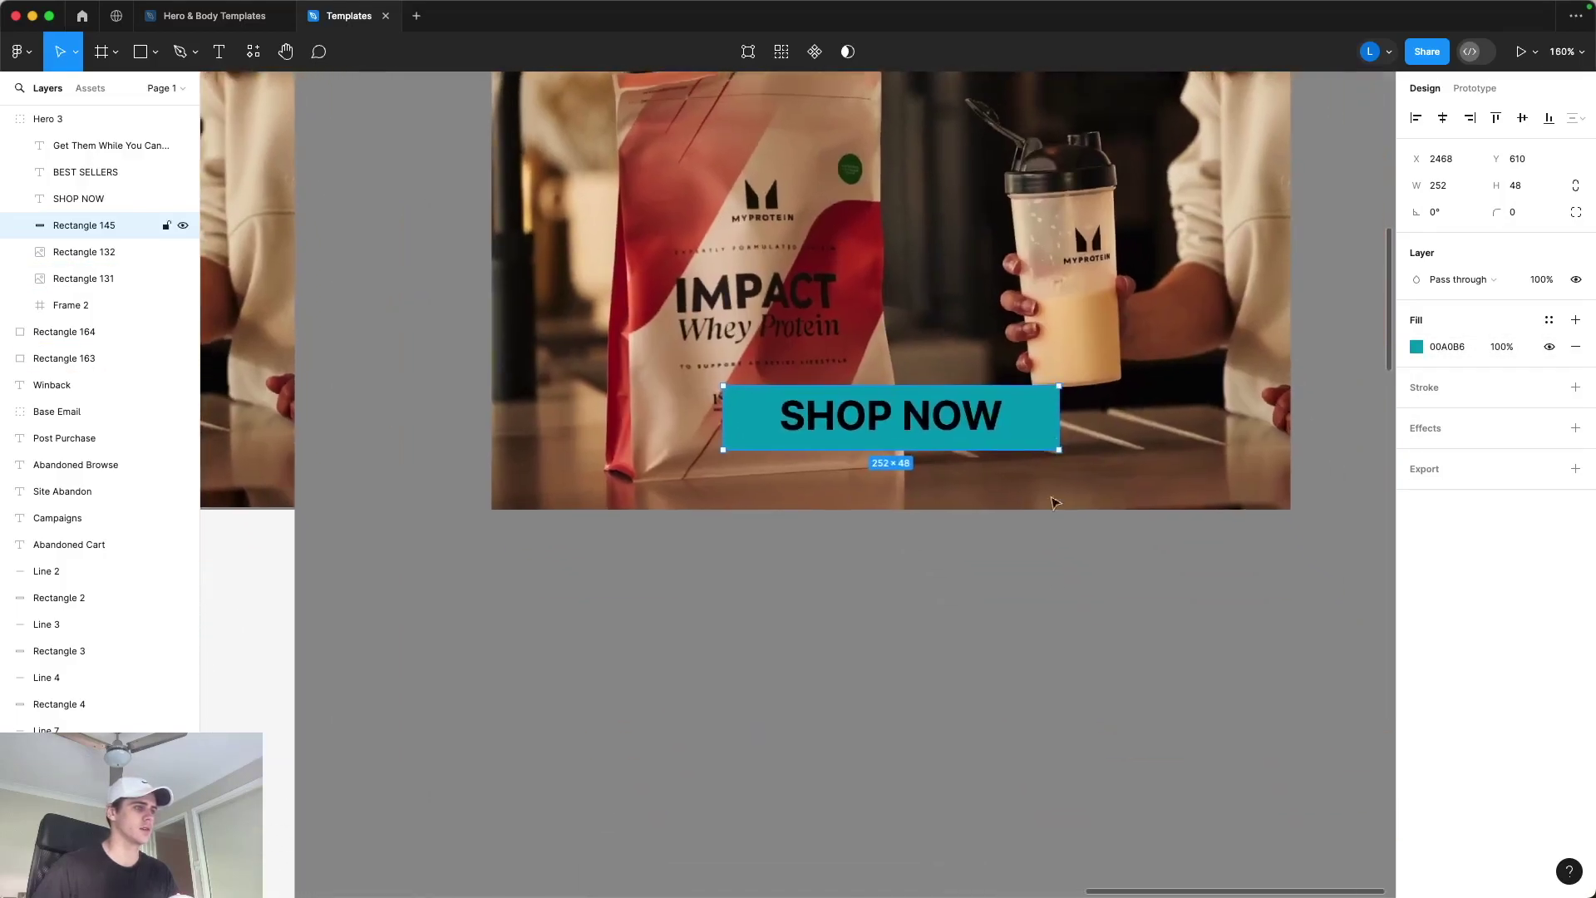
{"action": "left_click", "coordinate": [1050, 591]}
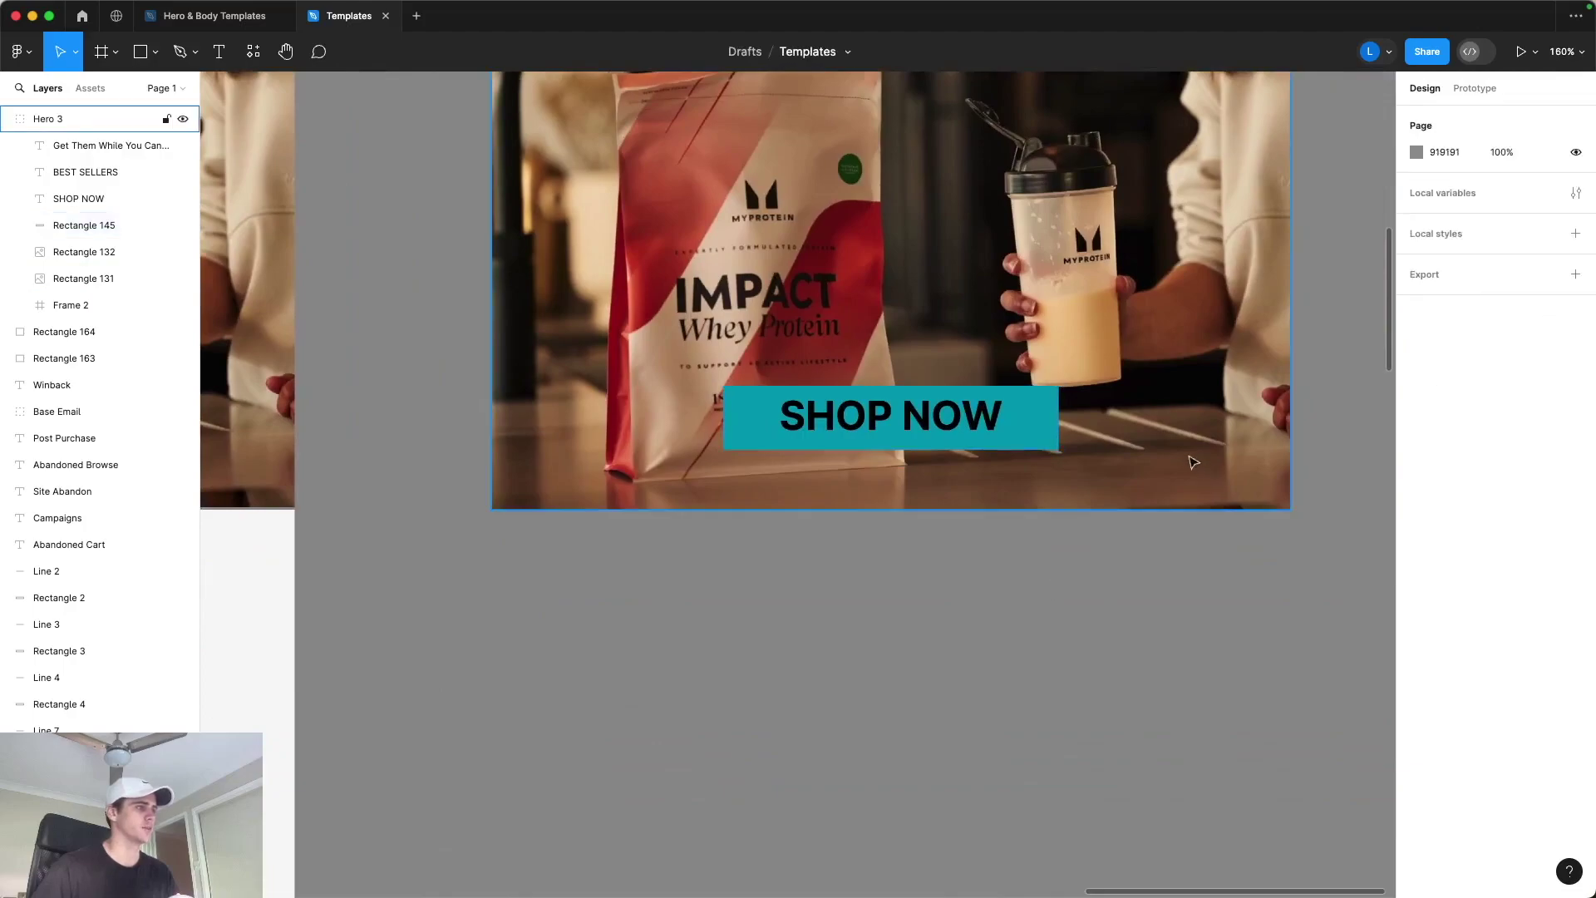
{"action": "left_click", "coordinate": [835, 417]}
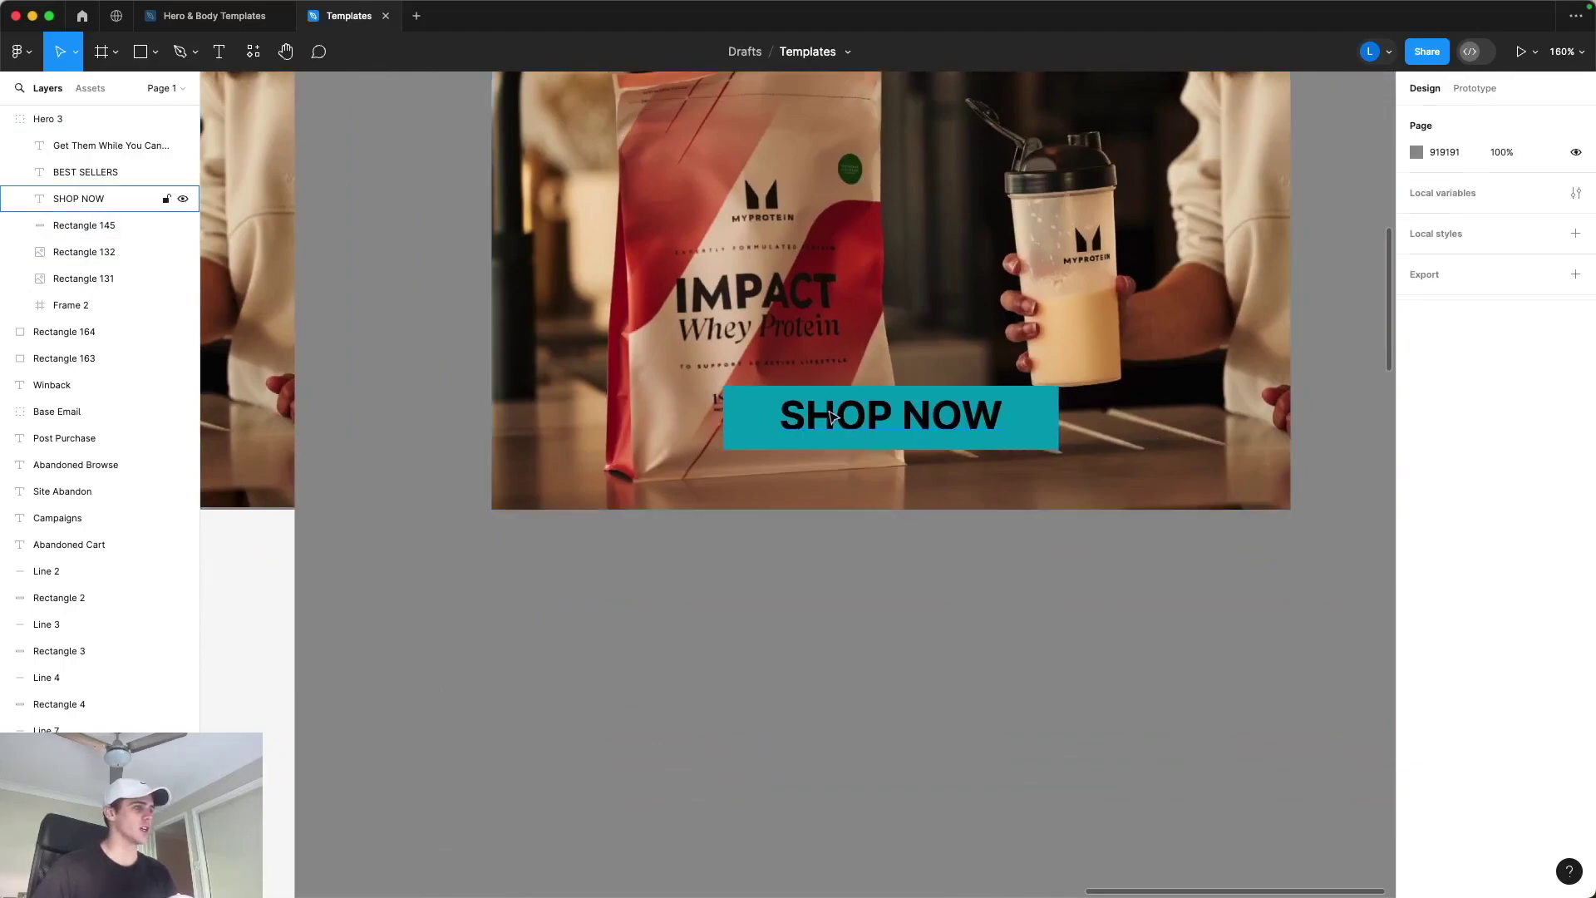
{"action": "double_click", "coordinate": [967, 423]}
{"action": "left_click", "coordinate": [1416, 521]}
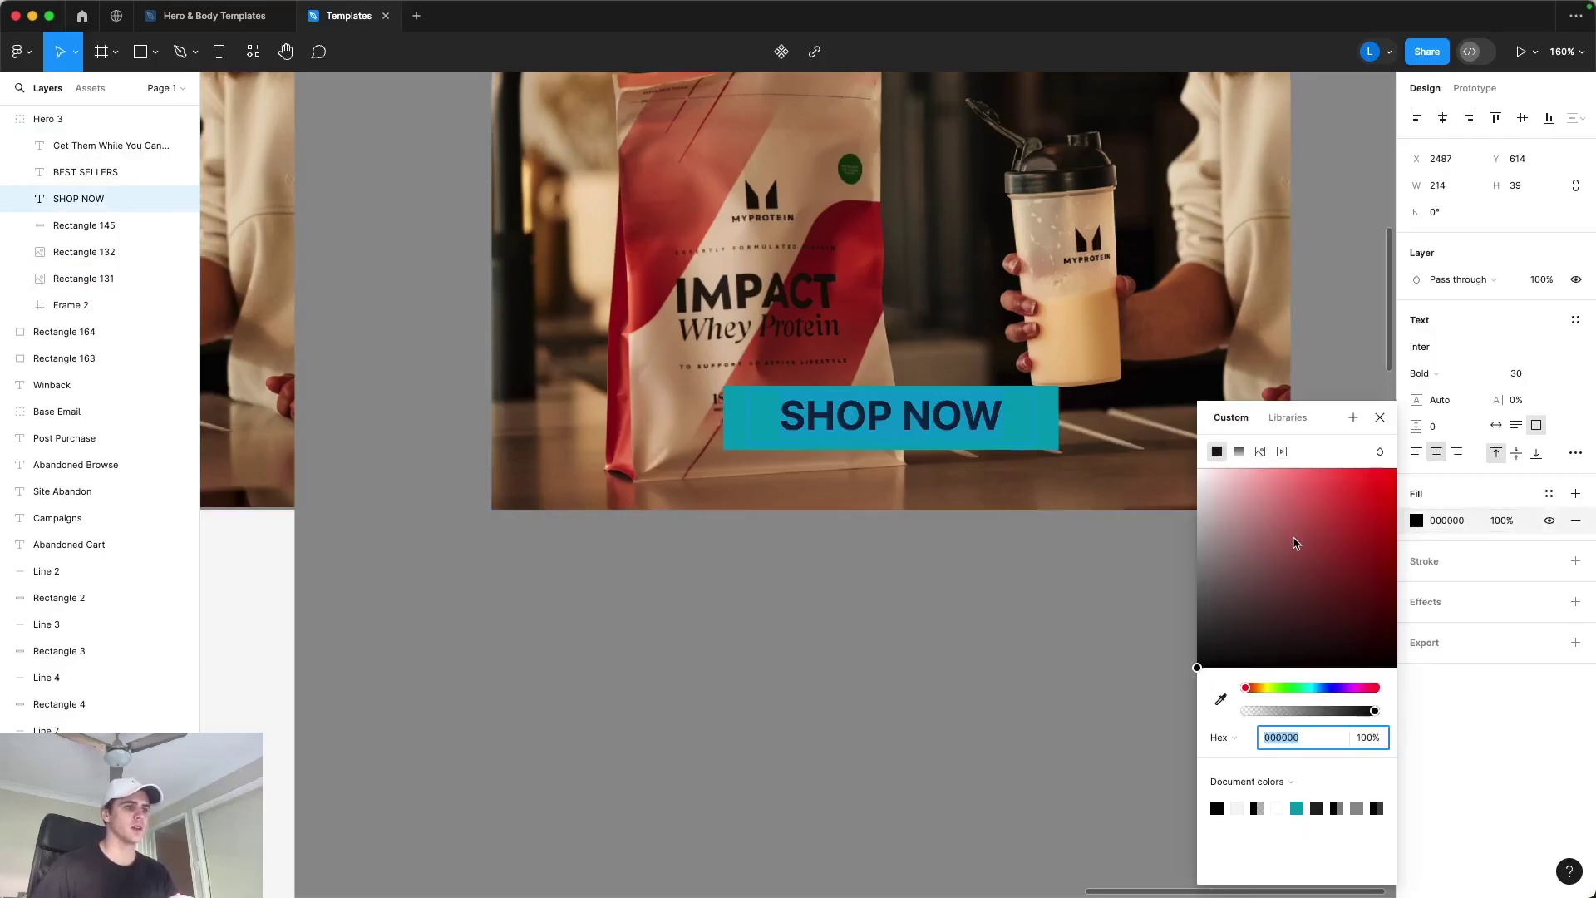
{"action": "left_click", "coordinate": [1220, 688]}
{"action": "scroll", "coordinate": [1097, 321], "scroll_direction": "up", "scroll_amount": 5}
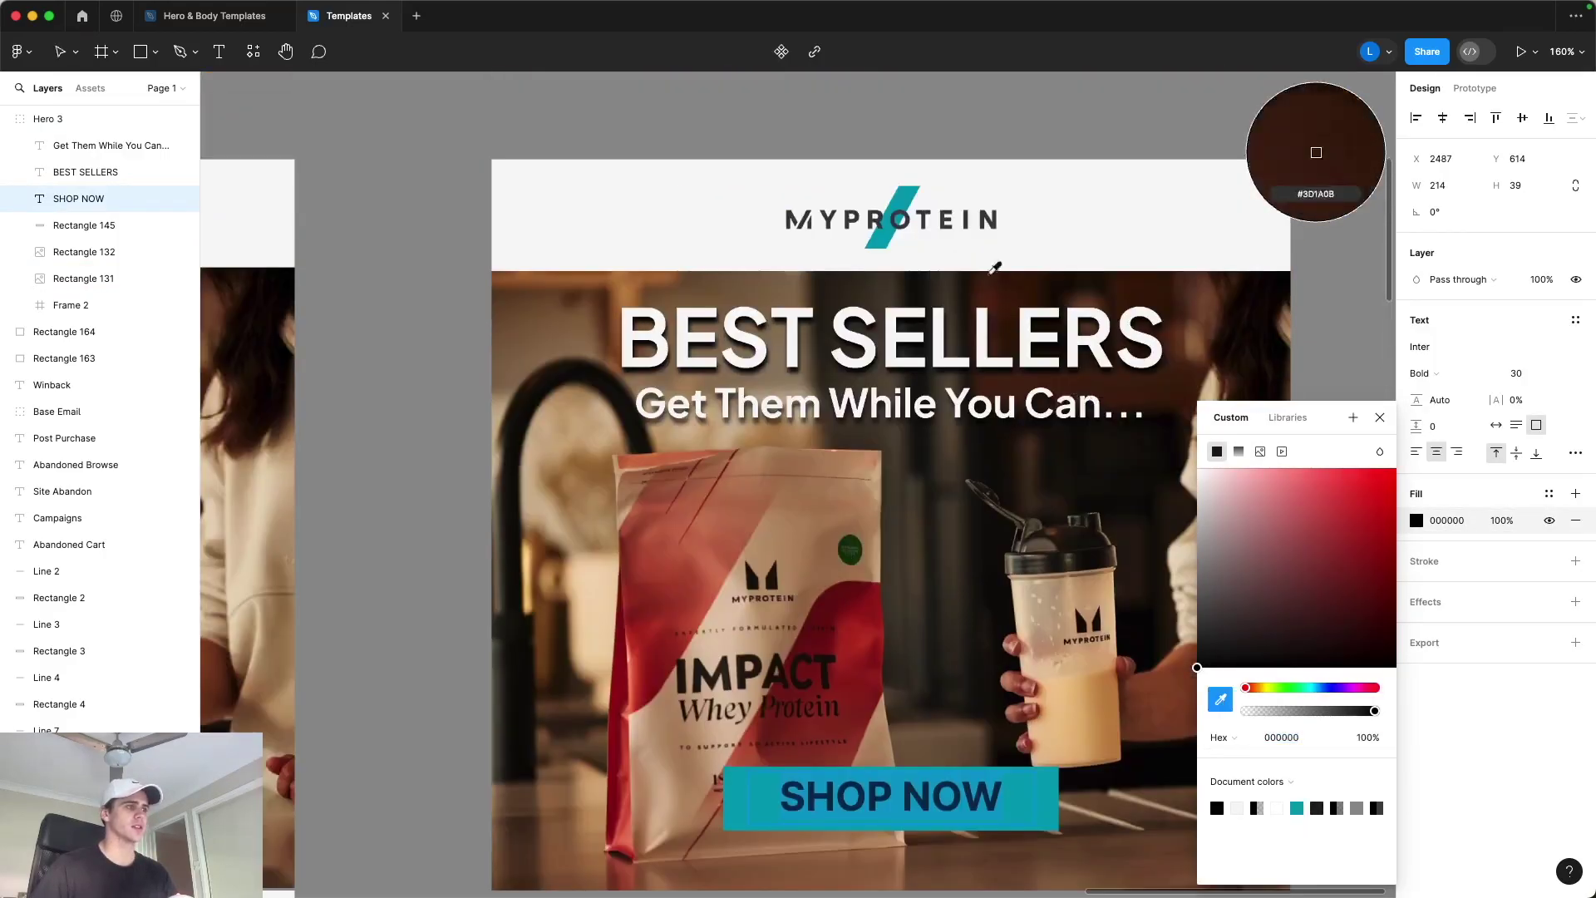
{"action": "left_click", "coordinate": [1086, 216]}
{"action": "left_click", "coordinate": [1379, 417]}
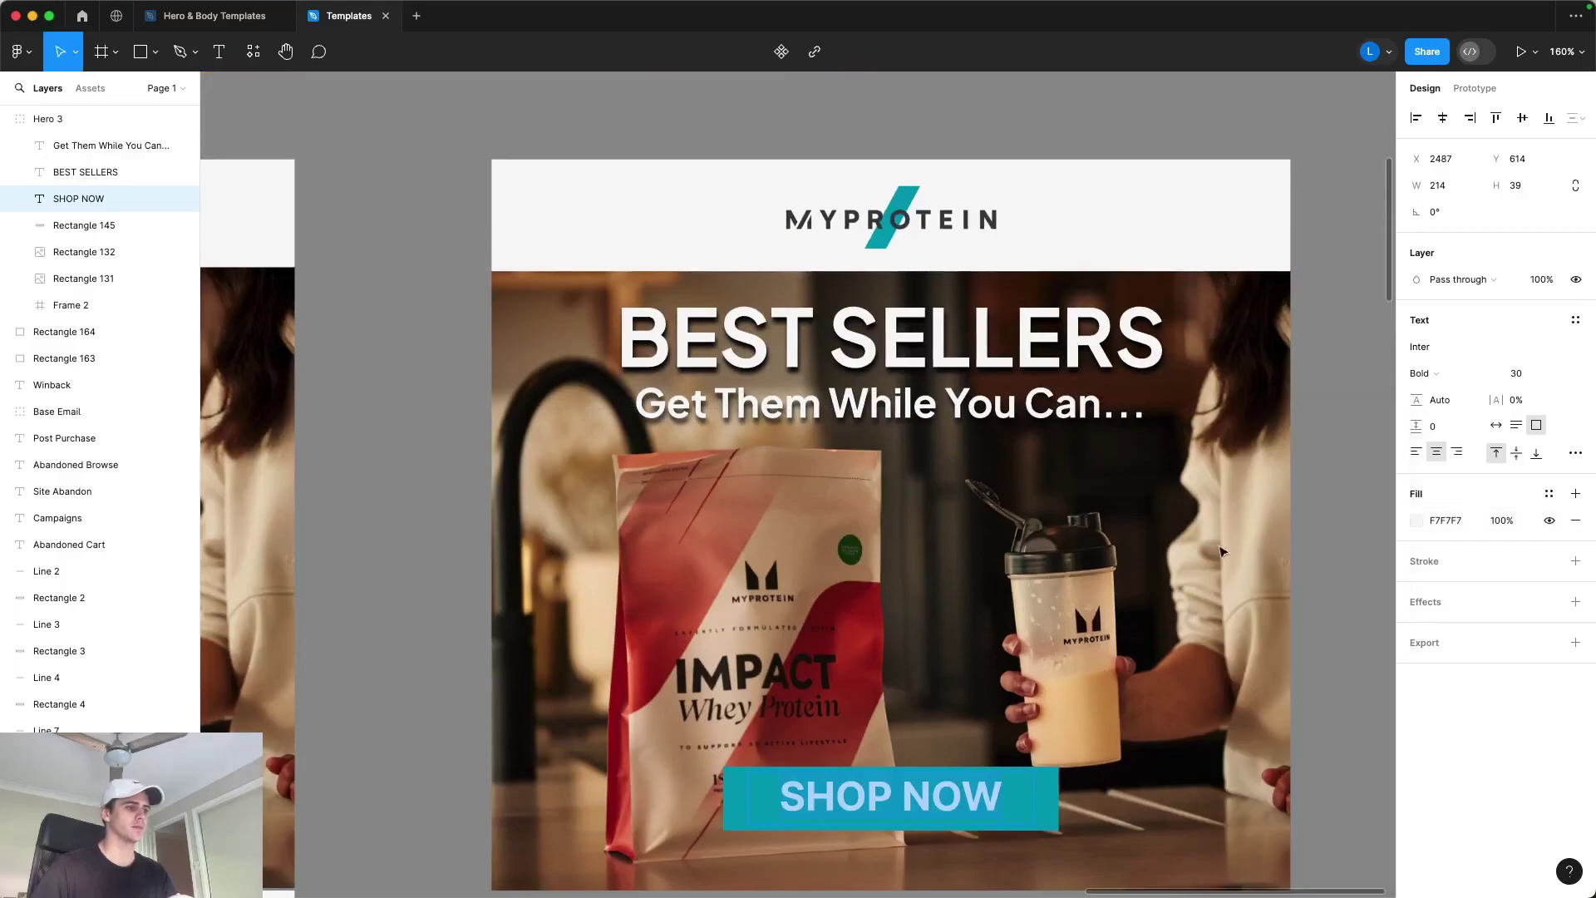
{"action": "scroll", "coordinate": [1273, 562], "scroll_direction": "down", "scroll_amount": 3}
{"action": "left_click", "coordinate": [1319, 565]}
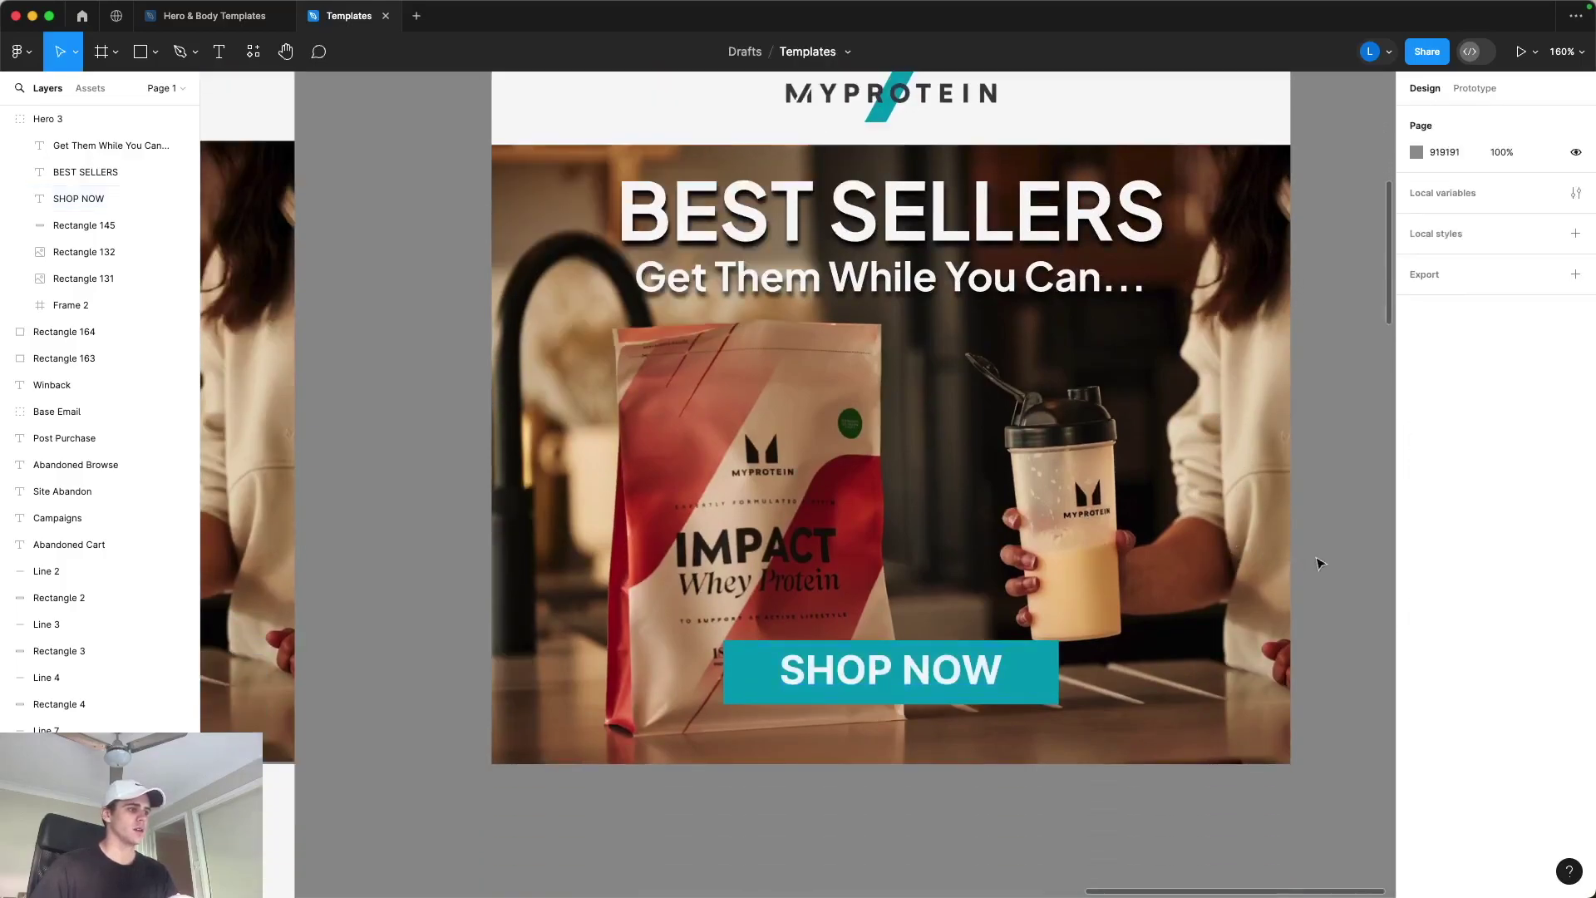
Step: Enlarge the SHOP NOW text box and its teal rectangle together about their centre, bringing the rectangle to about 326 × 62
{"action": "scroll", "coordinate": [1317, 582], "scroll_direction": "down", "scroll_amount": 1}
{"action": "scroll", "coordinate": [898, 755], "scroll_direction": "down", "scroll_amount": 5}
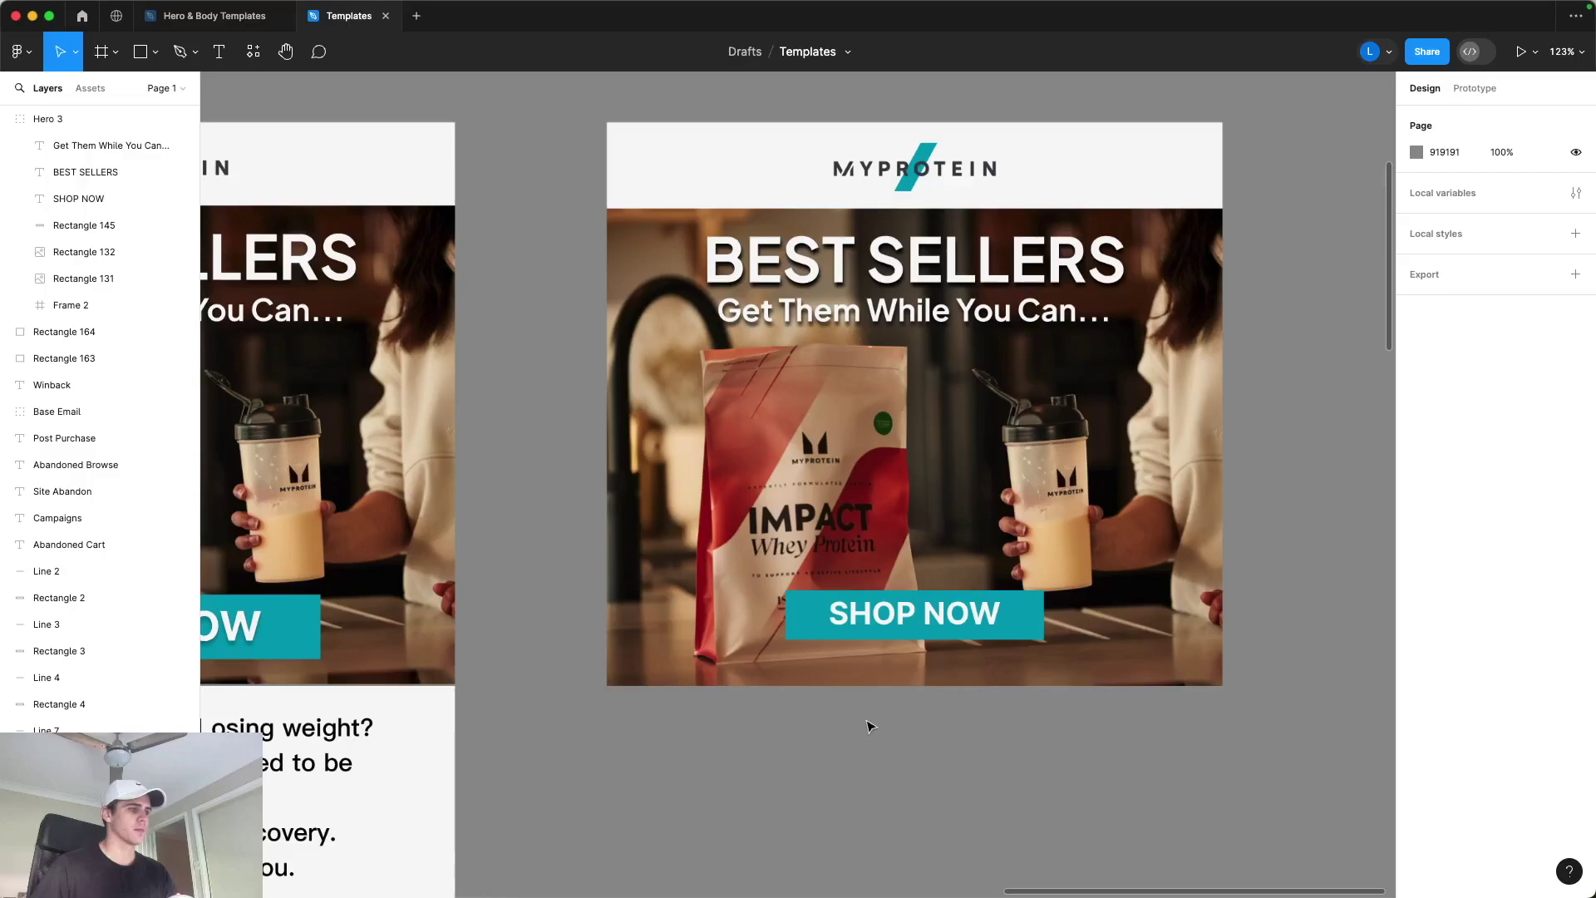
{"action": "left_click_drag", "start_coordinate": [869, 727], "coordinate": [876, 650]}
{"action": "left_click_drag", "start_coordinate": [1006, 643], "coordinate": [1107, 656]}
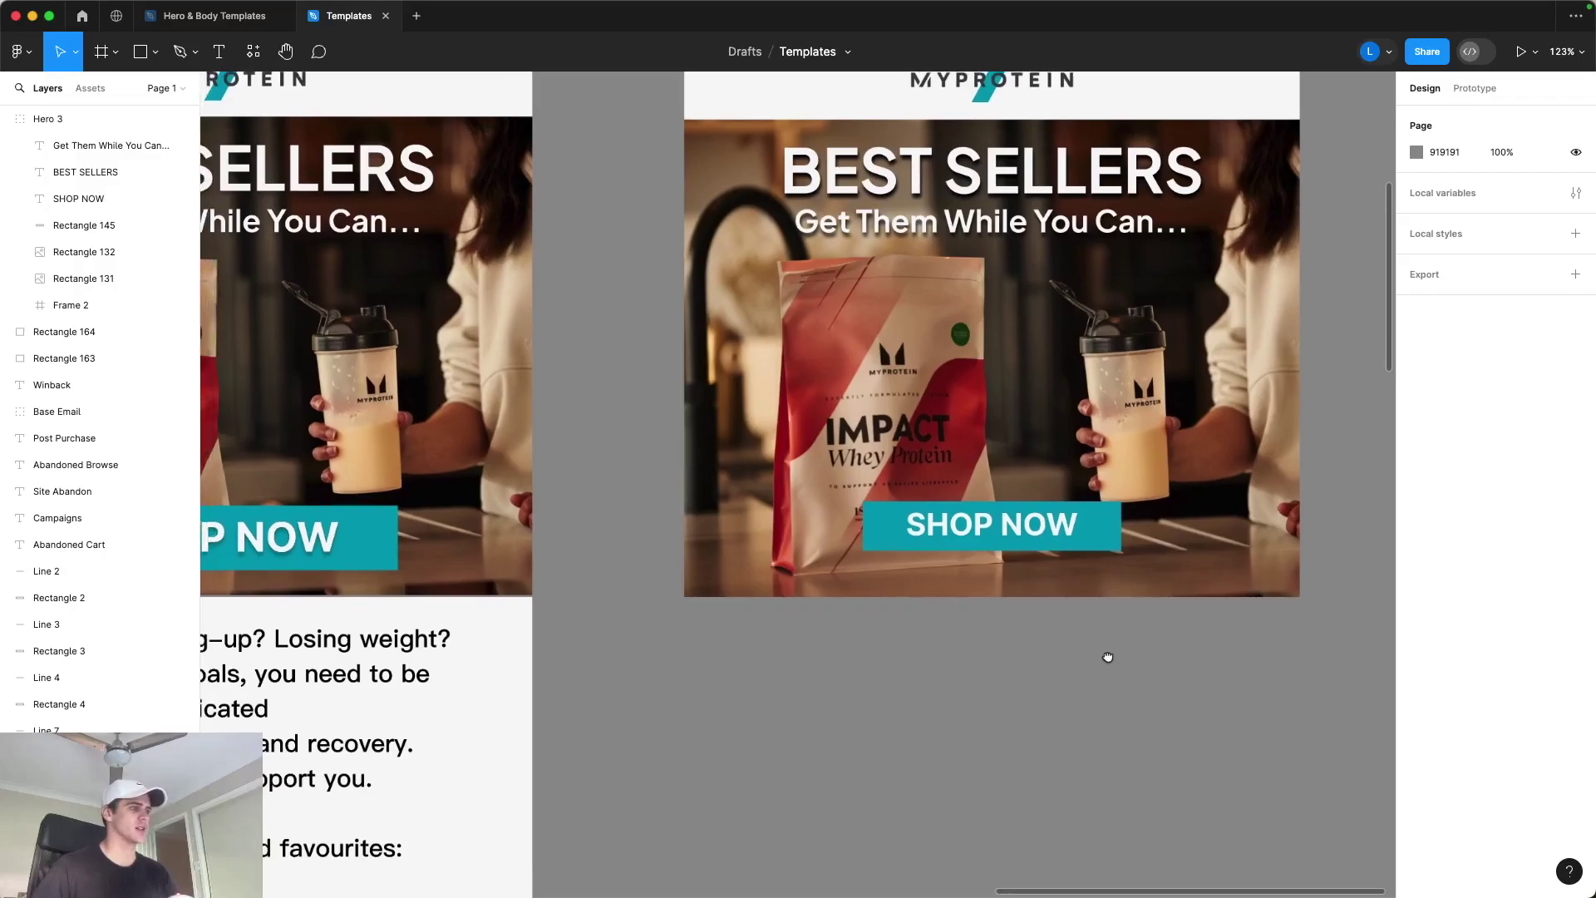
{"action": "scroll", "coordinate": [1091, 649], "scroll_direction": "left", "scroll_amount": 1}
{"action": "scroll", "coordinate": [1110, 645], "scroll_direction": "down", "scroll_amount": 3}
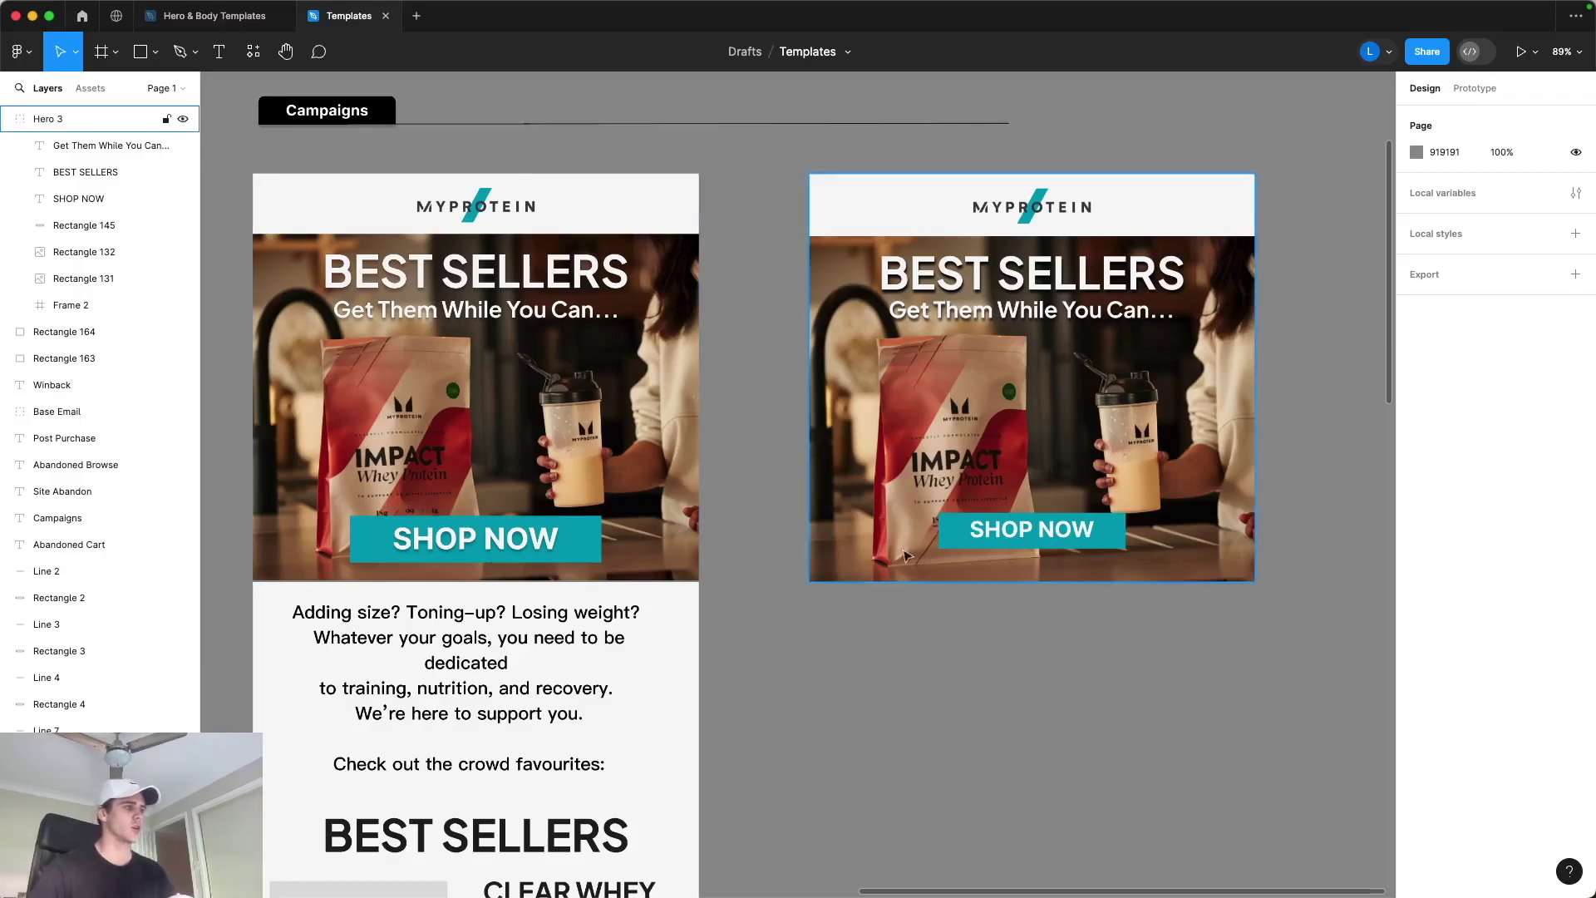
{"action": "scroll", "coordinate": [989, 542], "scroll_direction": "up", "scroll_amount": 5}
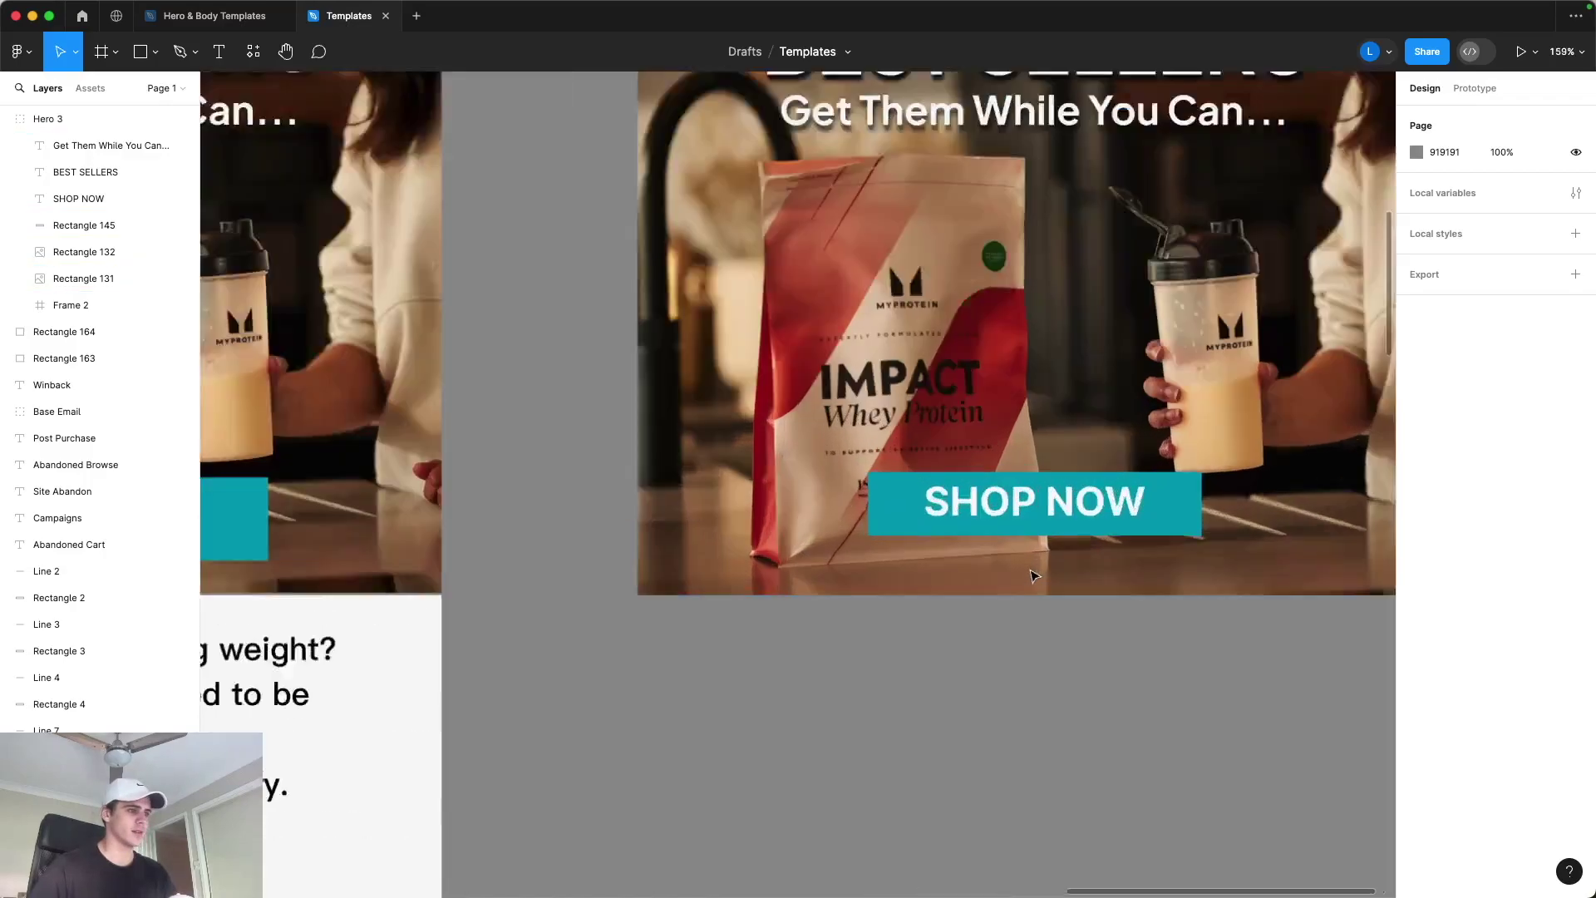
{"action": "left_click", "coordinate": [979, 482]}
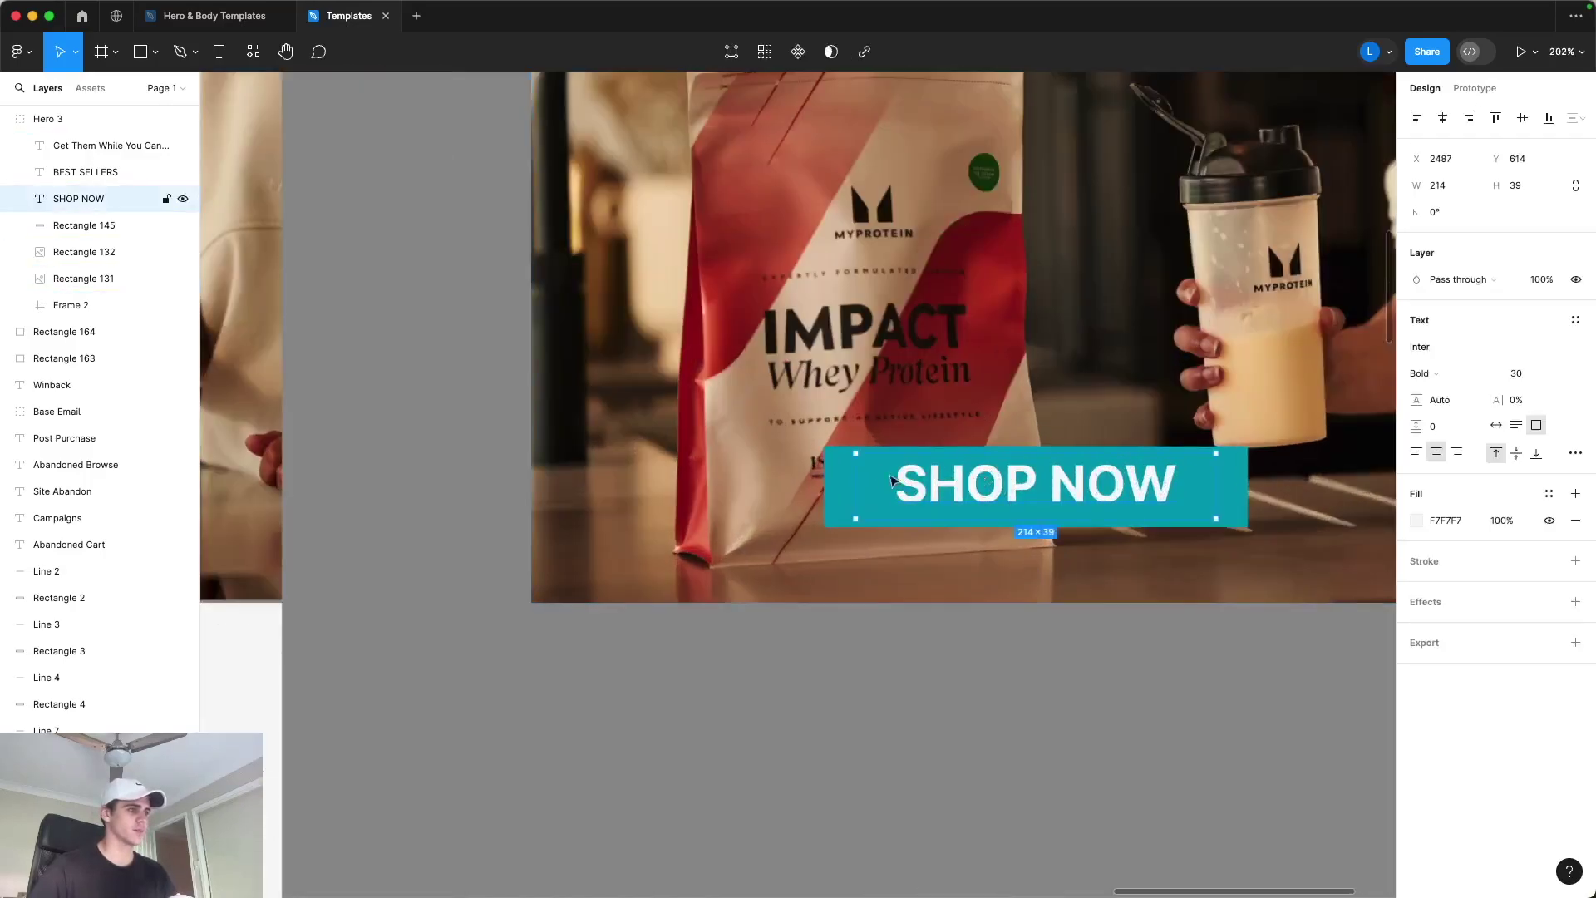
{"action": "left_click", "coordinate": [839, 483], "text": "shift"}
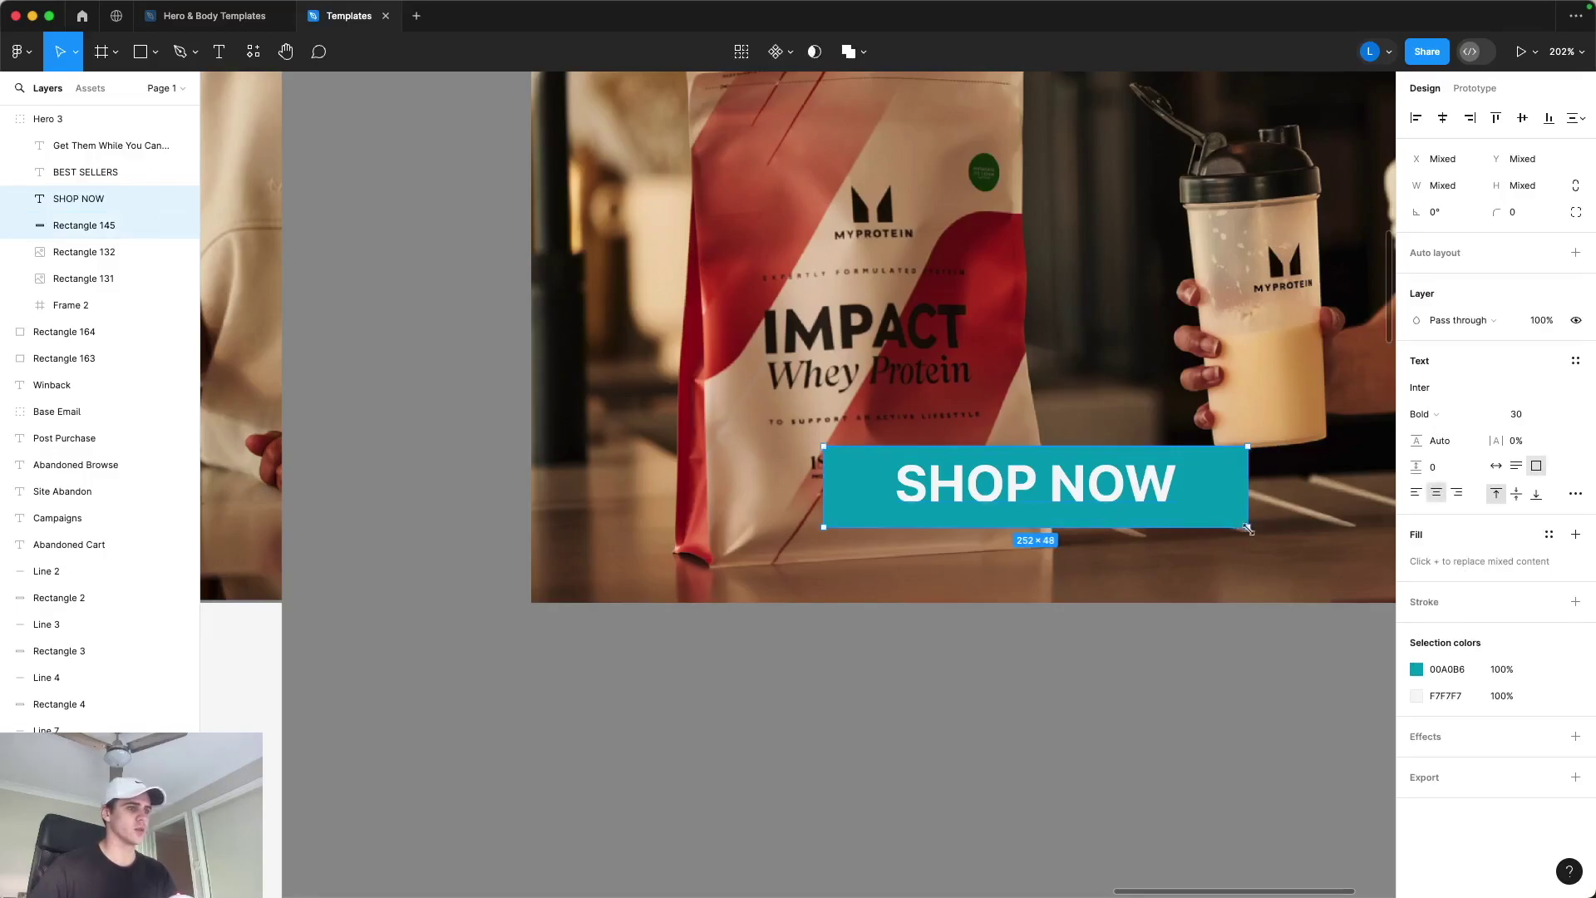
{"action": "mouse_move", "coordinate": [1248, 530]}
{"action": "left_mouse_down"}
{"action": "mouse_move", "coordinate": [1341, 579]}
{"action": "mouse_move", "coordinate": [1528, 579]}
{"action": "left_mouse_up"}
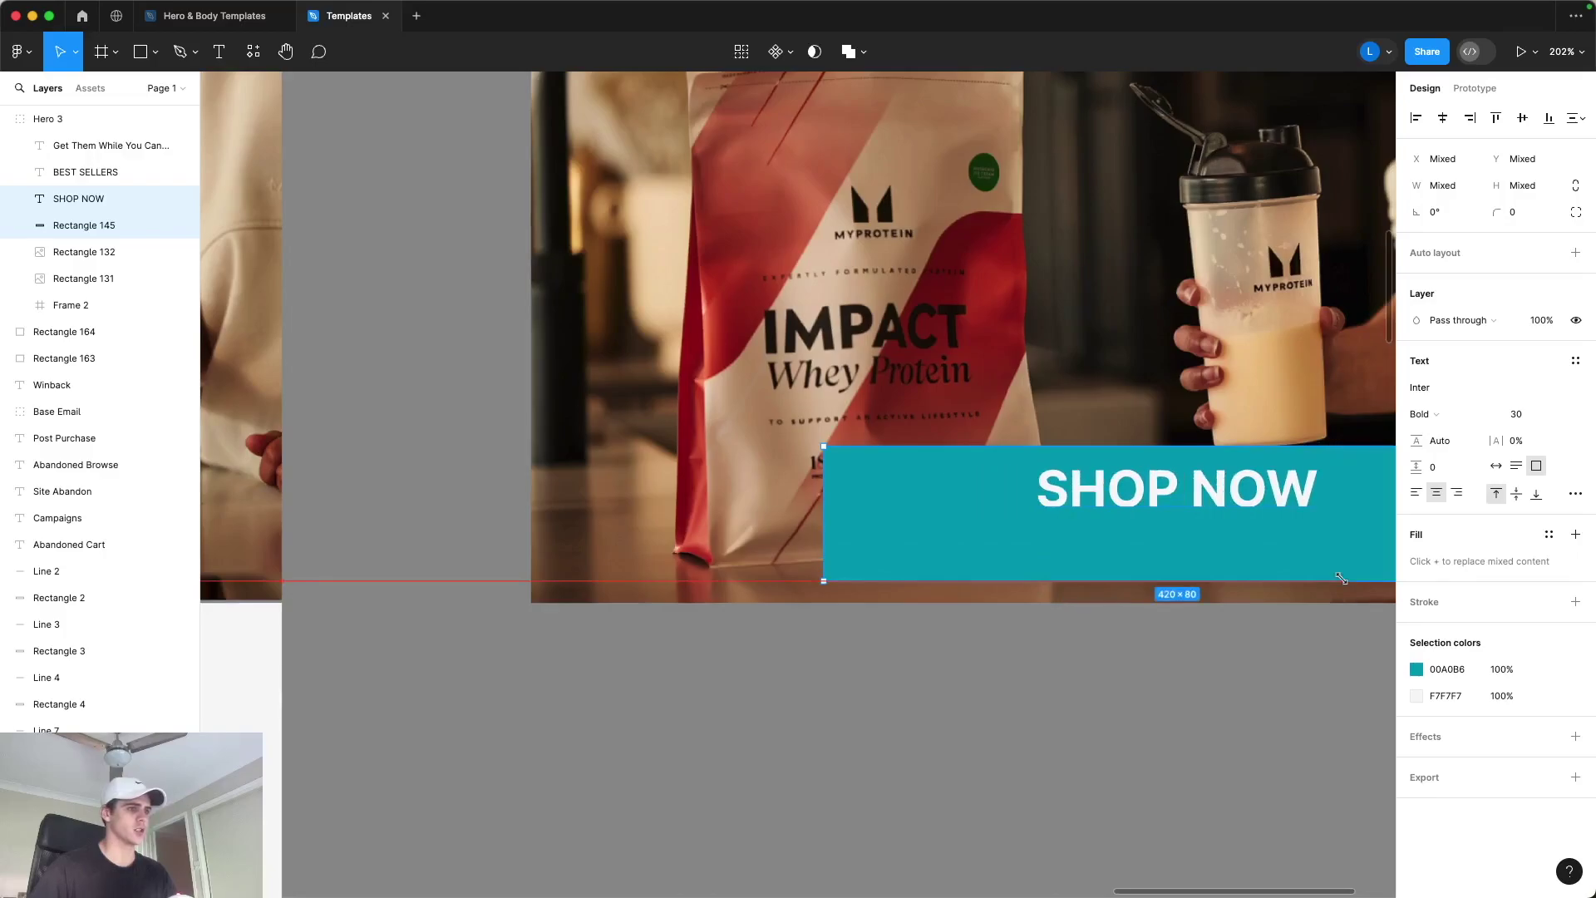
{"action": "left_click_drag", "start_coordinate": [822, 447], "coordinate": [541, 392]}
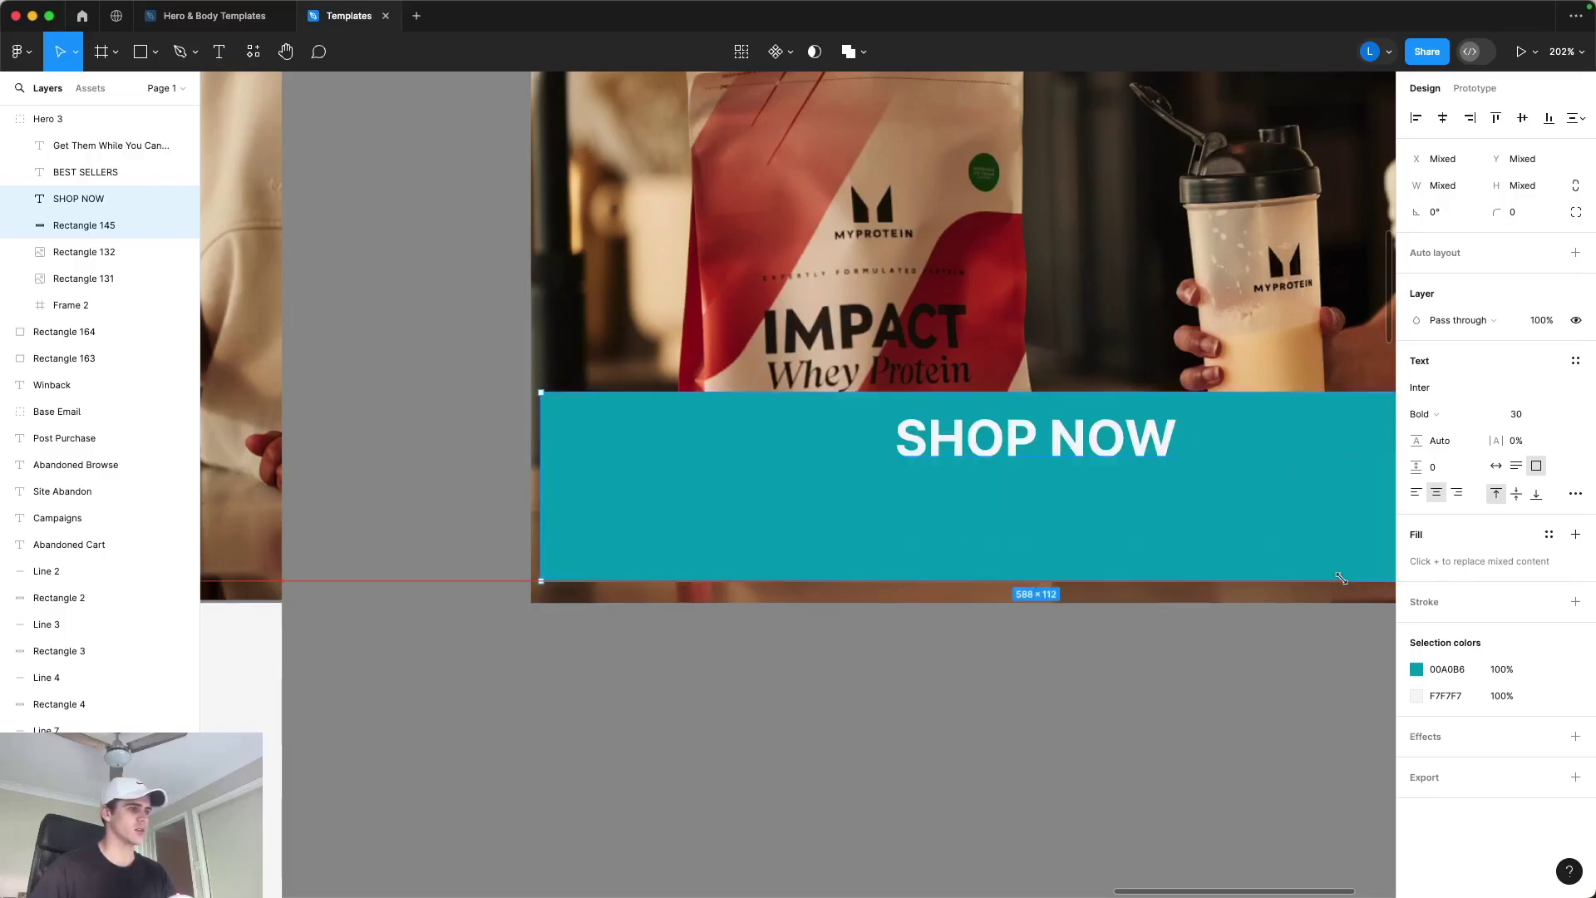
{"action": "left_click_drag", "start_coordinate": [1341, 578], "coordinate": [1270, 538]}
{"action": "left_click", "coordinate": [1271, 651]}
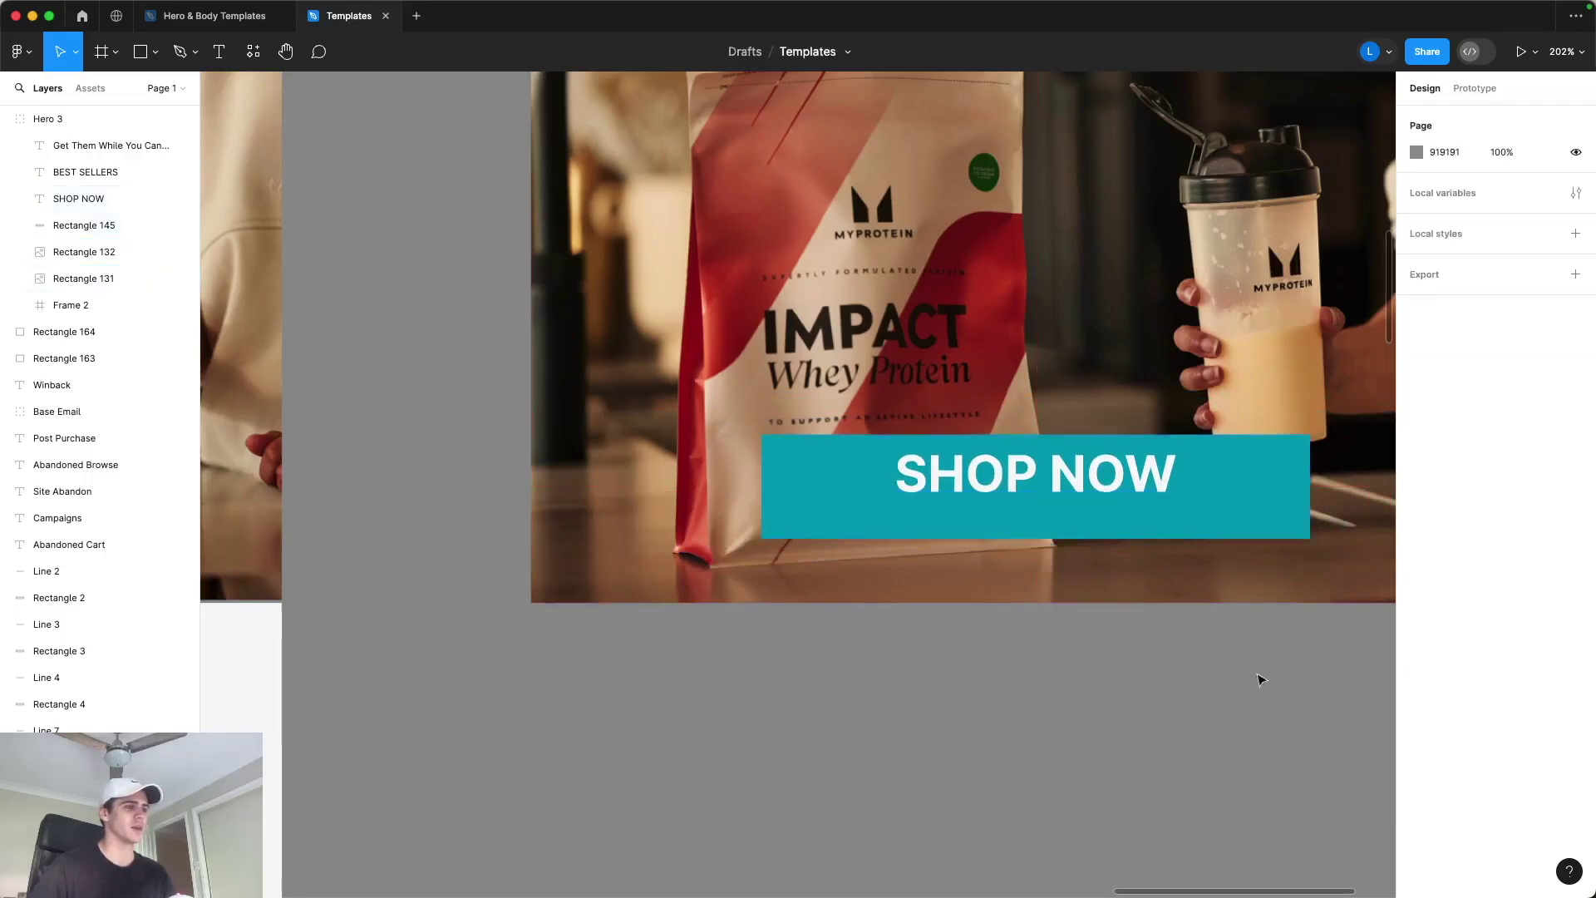
Step: Set the font size of the hero's SHOP NOW text to 40
{"action": "scroll", "coordinate": [1244, 657], "scroll_direction": "down", "scroll_amount": 5}
{"action": "scroll", "coordinate": [1241, 688], "scroll_direction": "down", "scroll_amount": 1}
{"action": "scroll", "coordinate": [1241, 688], "scroll_direction": "right", "scroll_amount": 1}
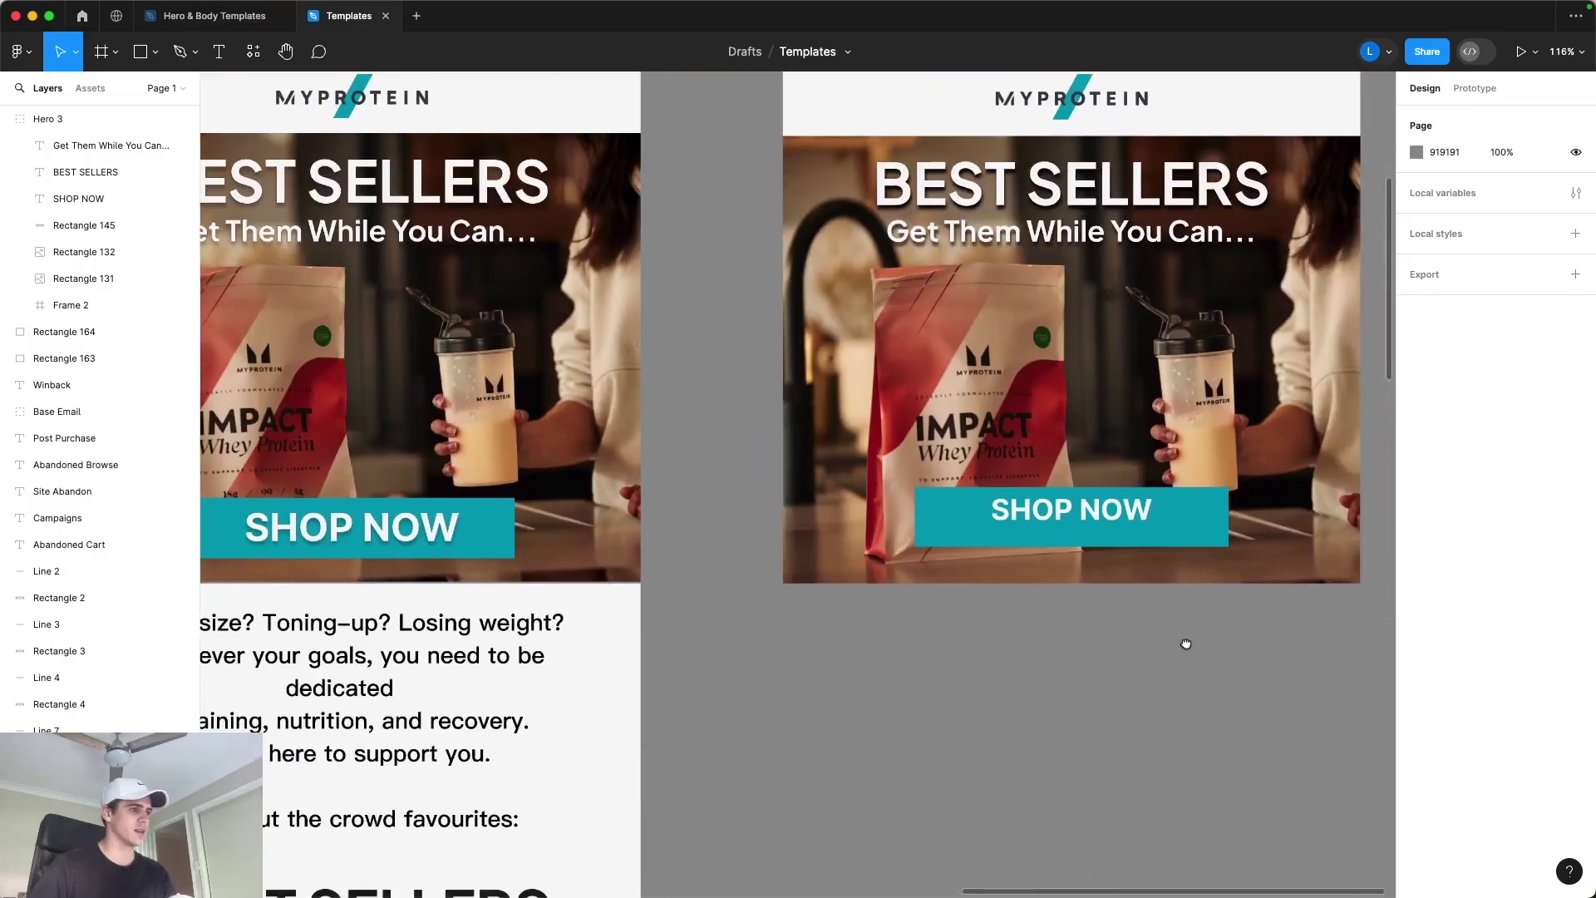
{"action": "scroll", "coordinate": [1089, 517], "scroll_direction": "up", "scroll_amount": 5}
{"action": "left_click", "coordinate": [1089, 517]}
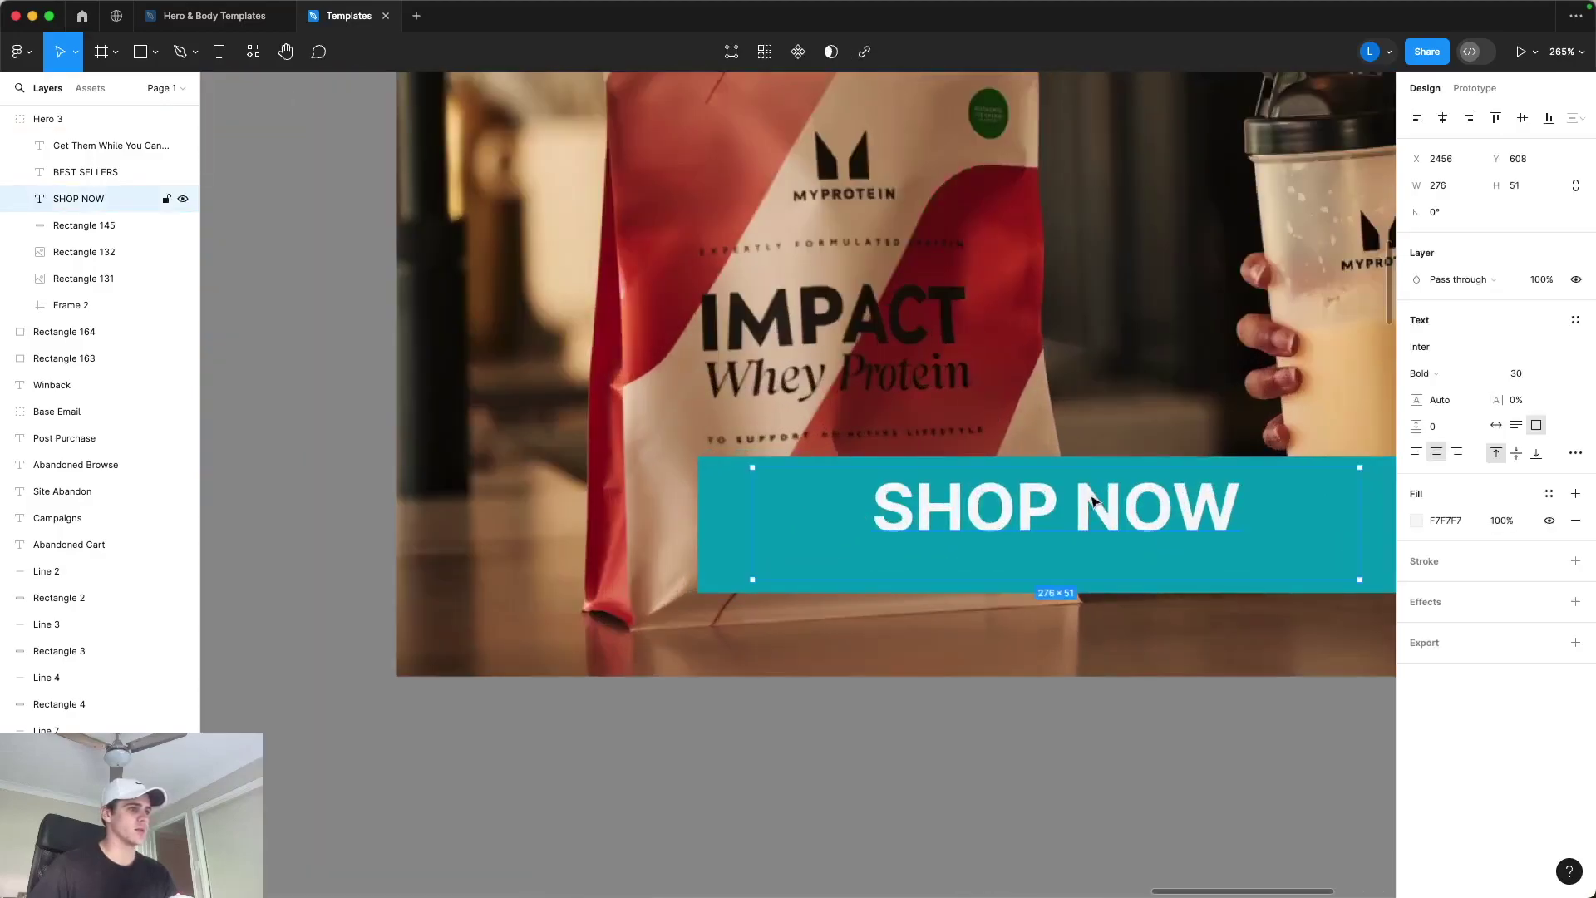
{"action": "double_click", "coordinate": [1161, 513]}
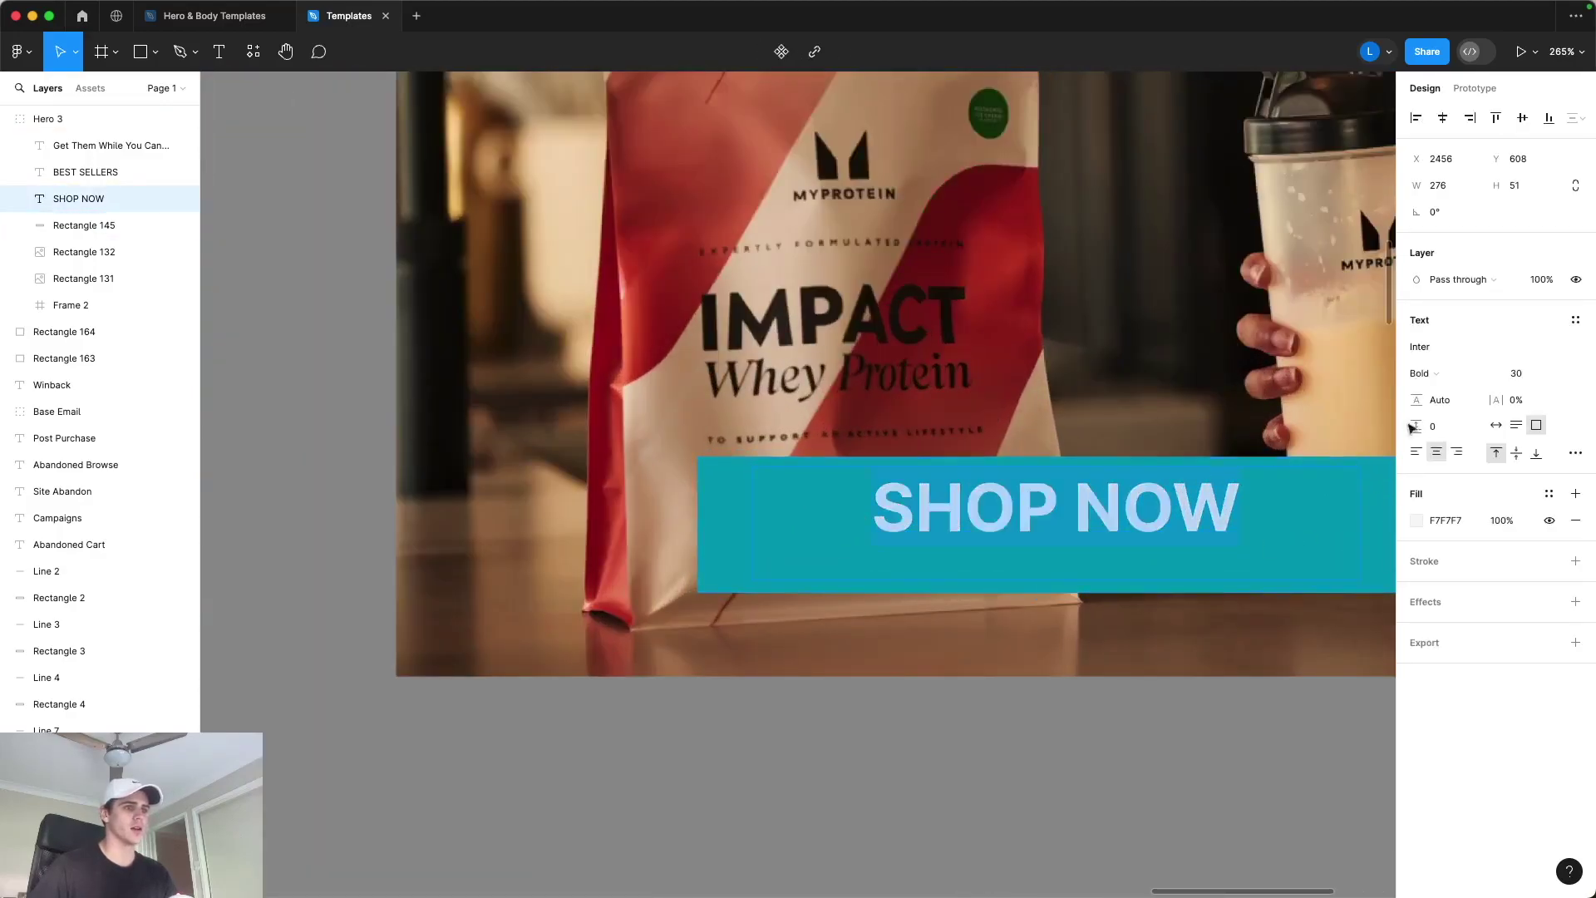
{"action": "left_click", "coordinate": [1560, 378]}
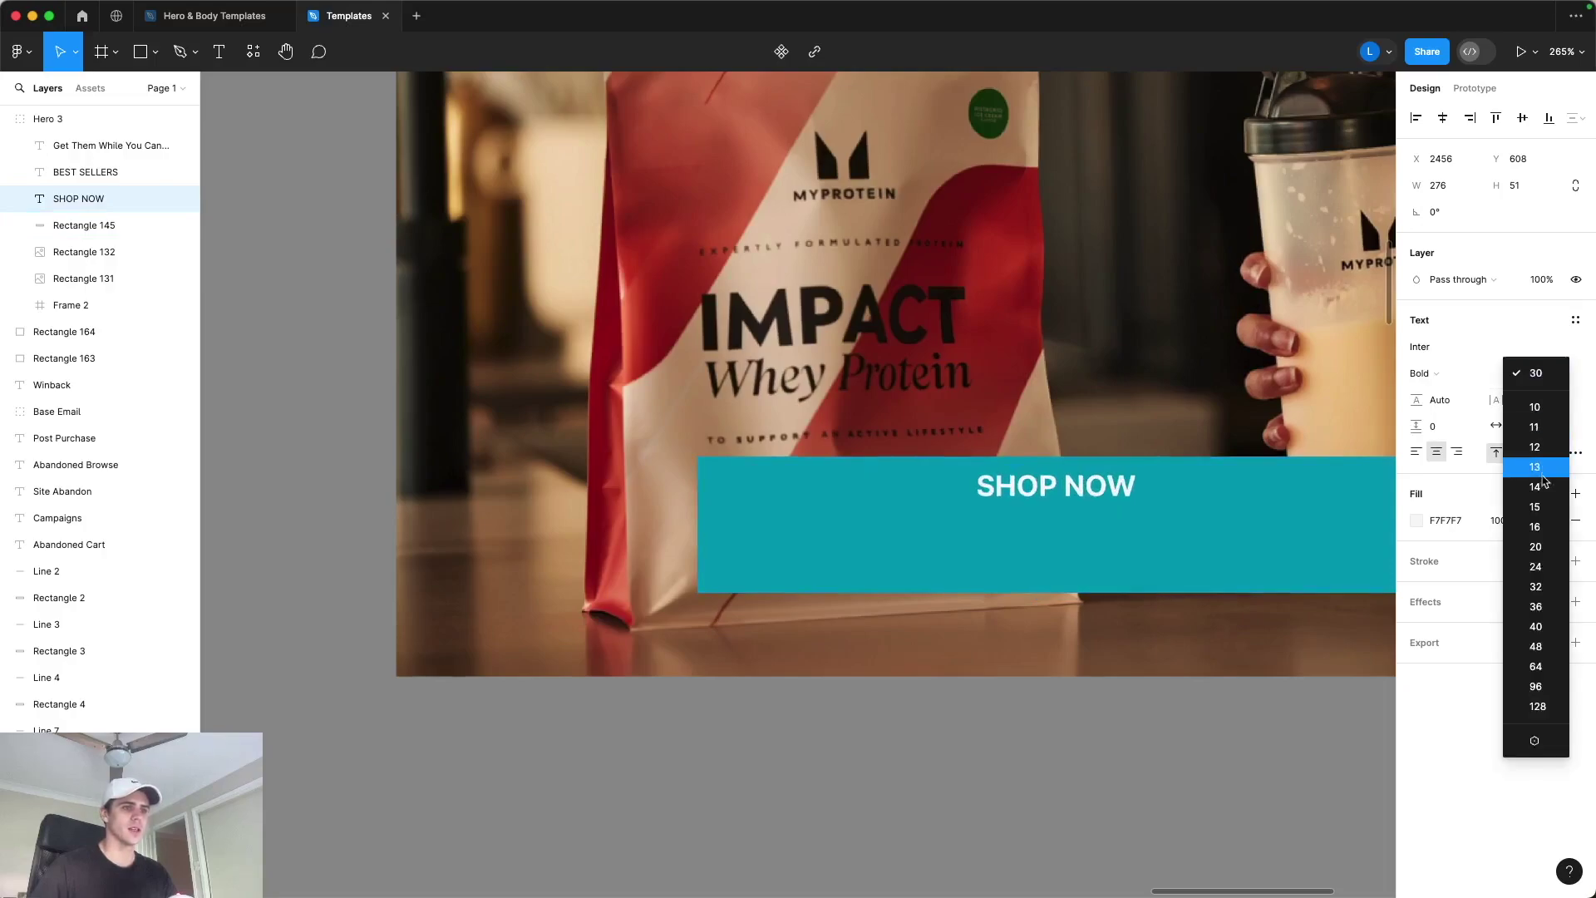
{"action": "left_click", "coordinate": [1534, 625]}
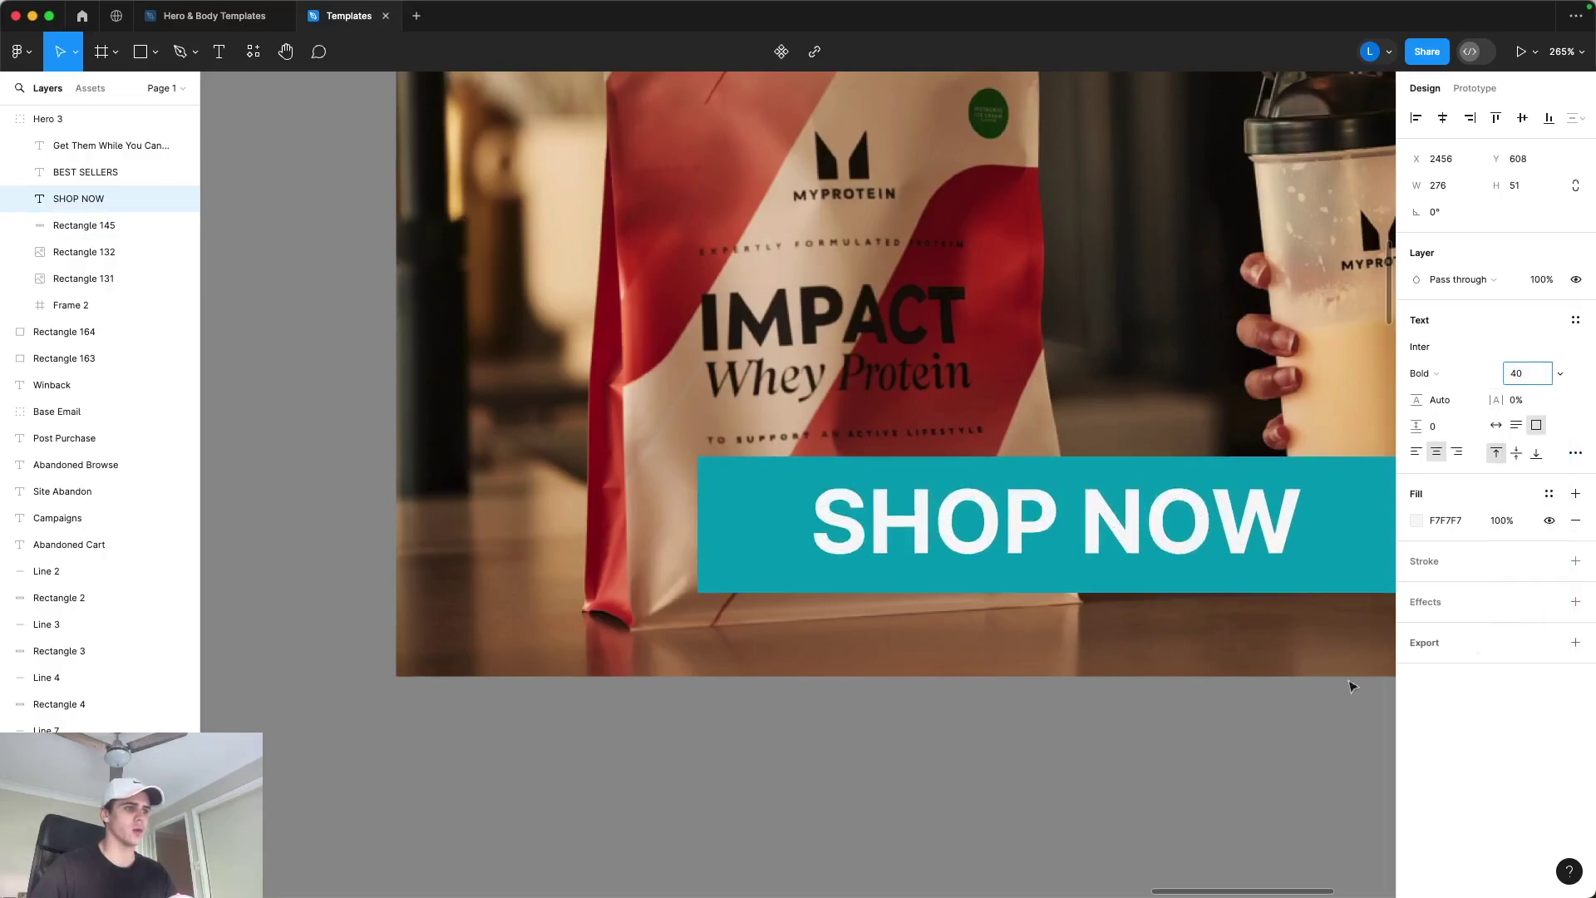
{"action": "key", "text": "Escape"}
{"action": "scroll", "coordinate": [1016, 712], "scroll_direction": "right", "scroll_amount": 5}
{"action": "left_click", "coordinate": [1027, 708]}
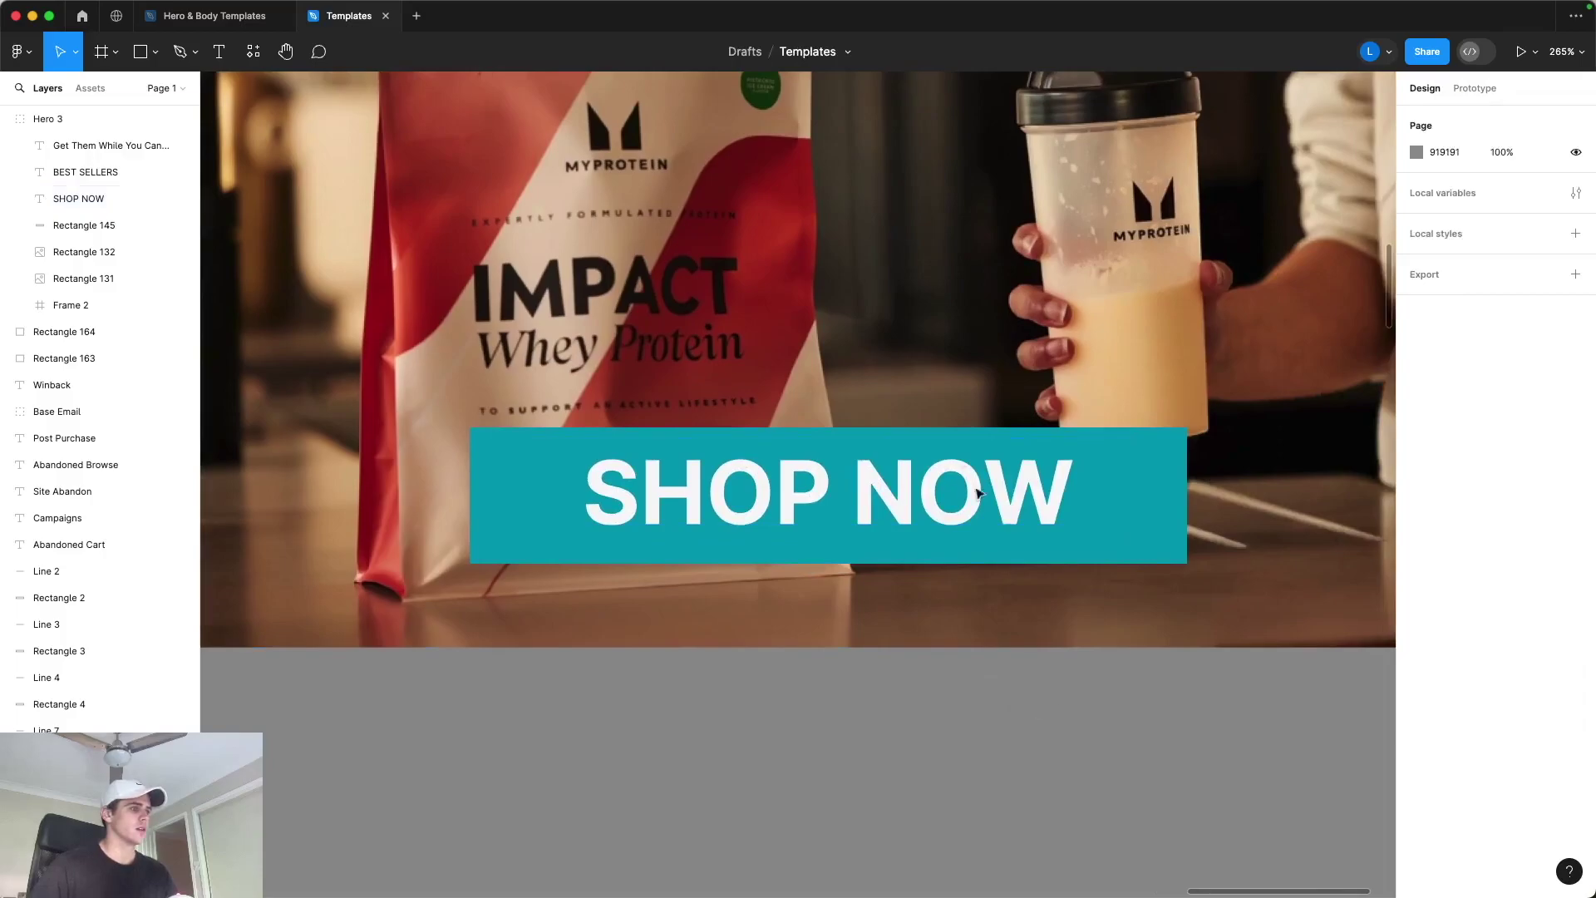
Step: Align the SHOP NOW text and its teal rectangle on their vertical centres
{"action": "left_click", "coordinate": [748, 479]}
{"action": "left_click", "coordinate": [744, 480]}
{"action": "left_click", "coordinate": [496, 484], "text": "shift"}
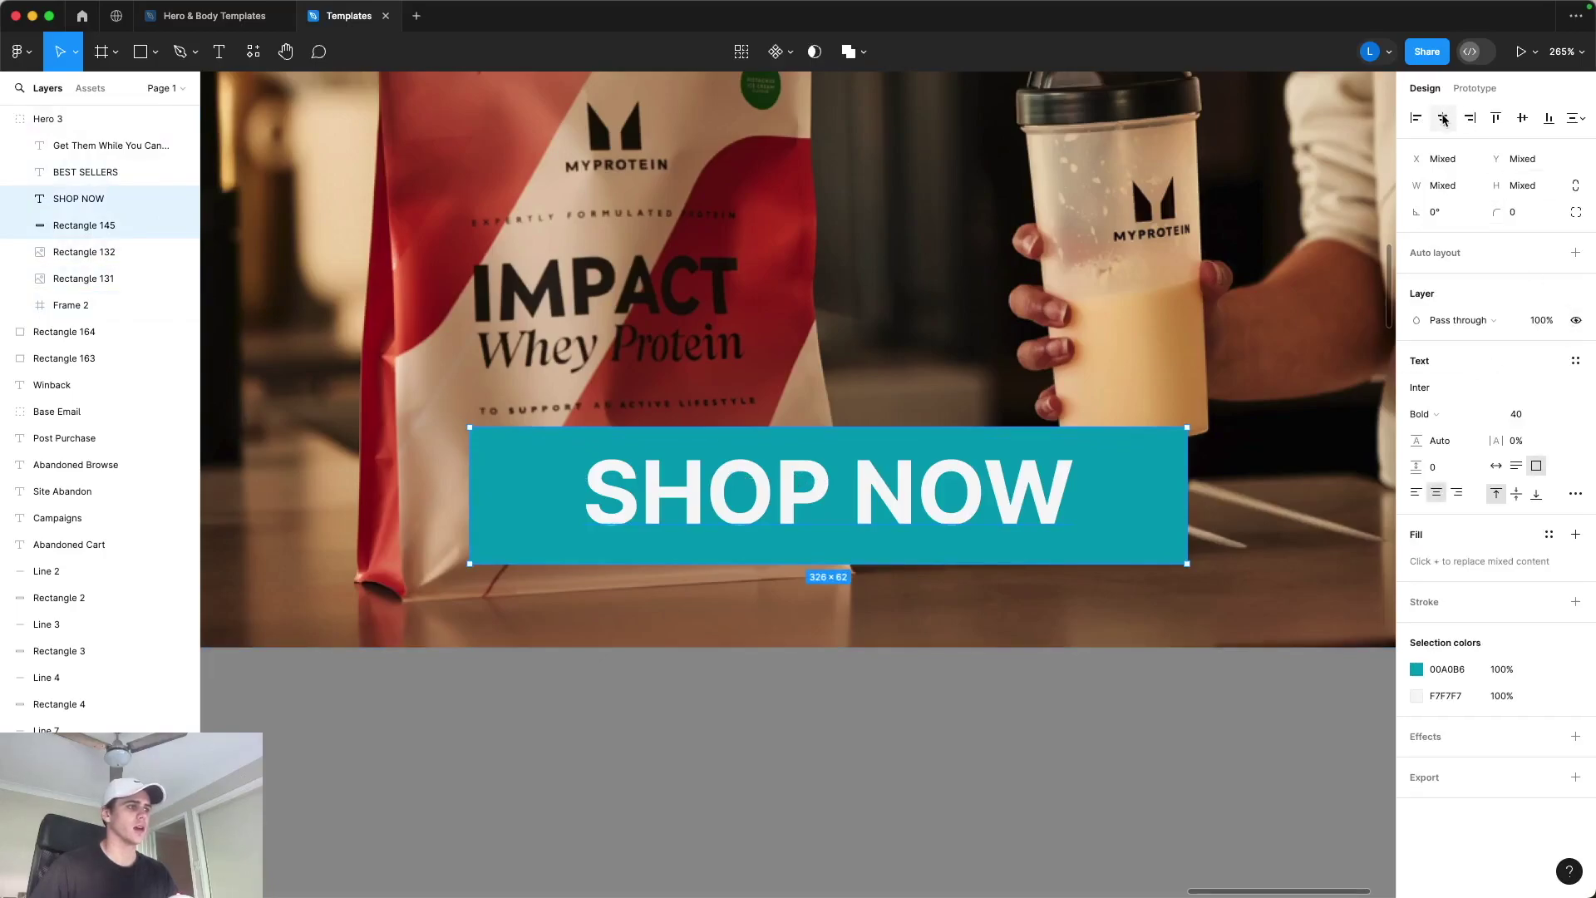
{"action": "left_click", "coordinate": [1523, 120]}
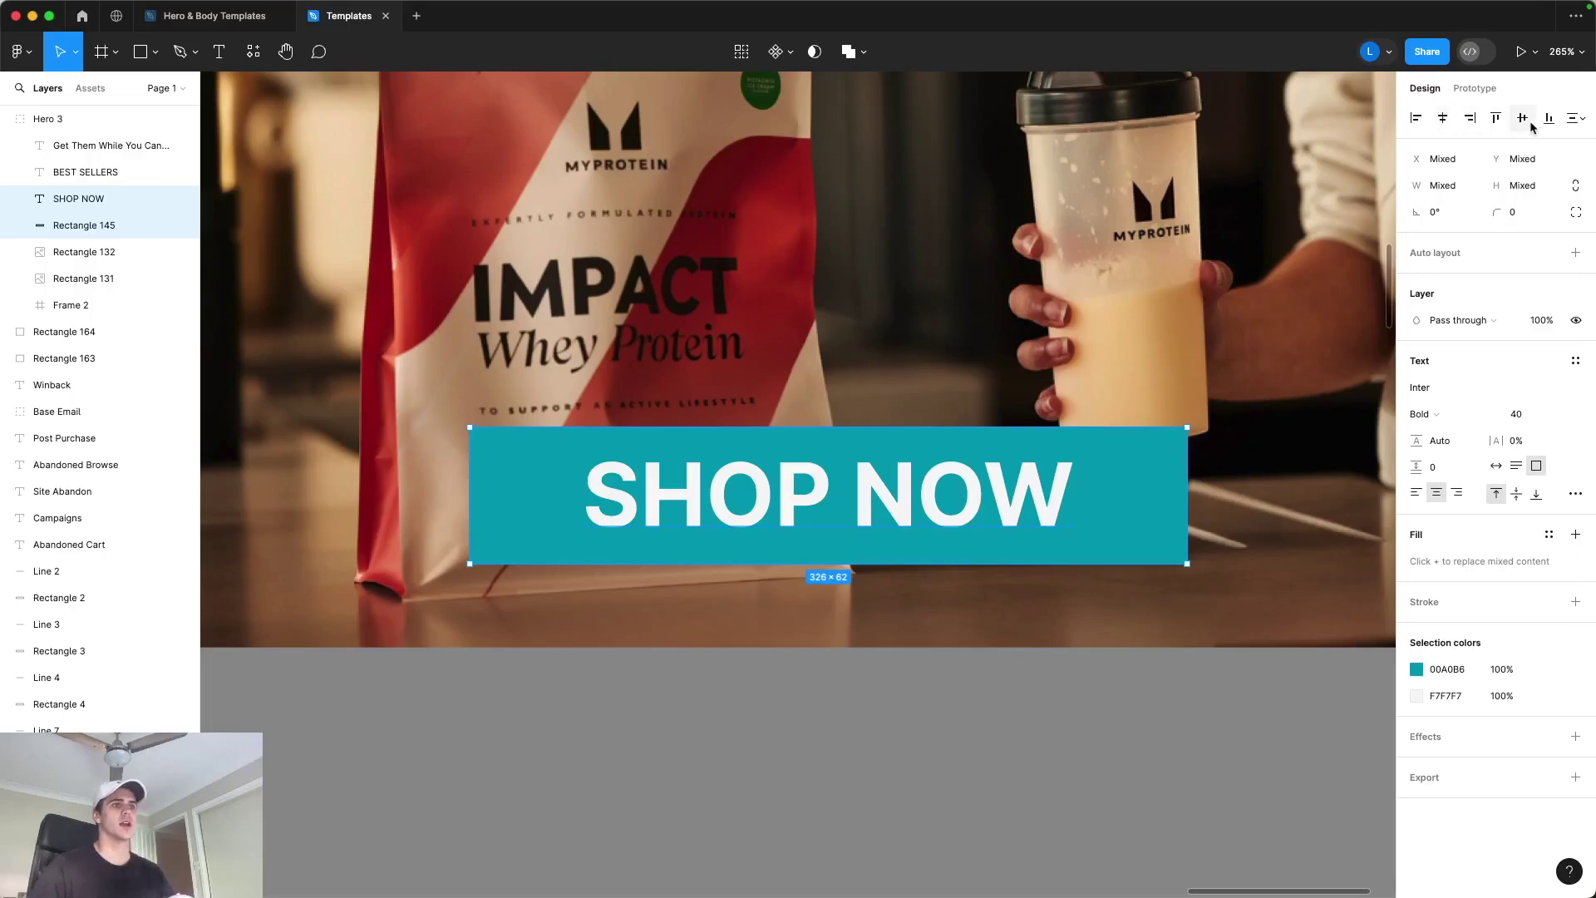
{"action": "left_click", "coordinate": [1139, 709]}
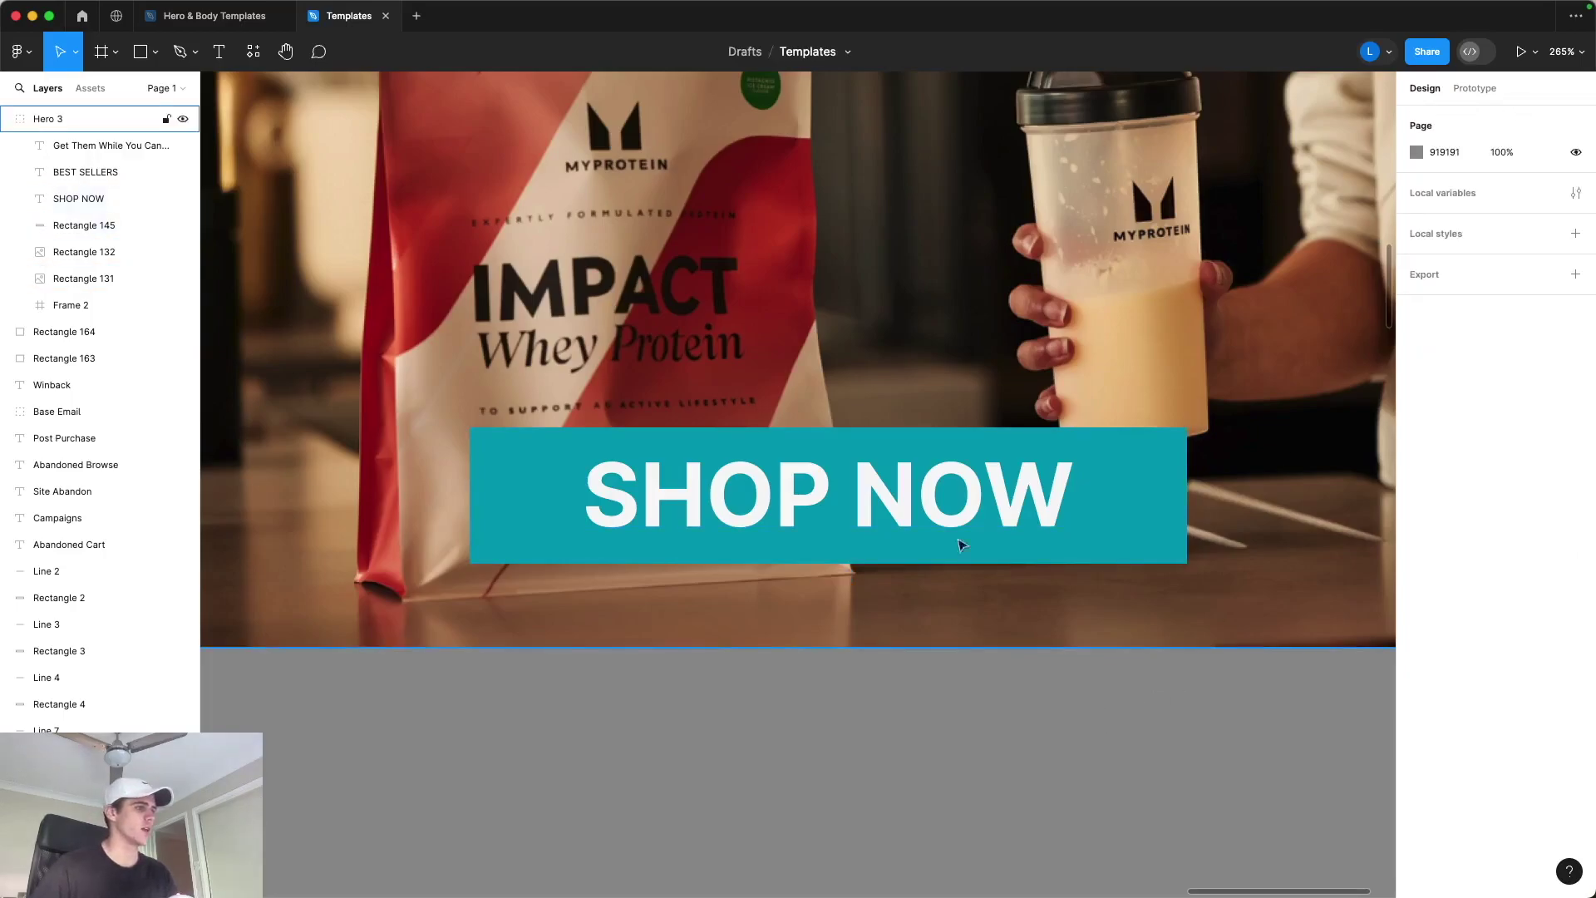
Step: Add a drop shadow to the SHOP NOW text and increase the shadow's opacity
{"action": "left_click", "coordinate": [860, 490]}
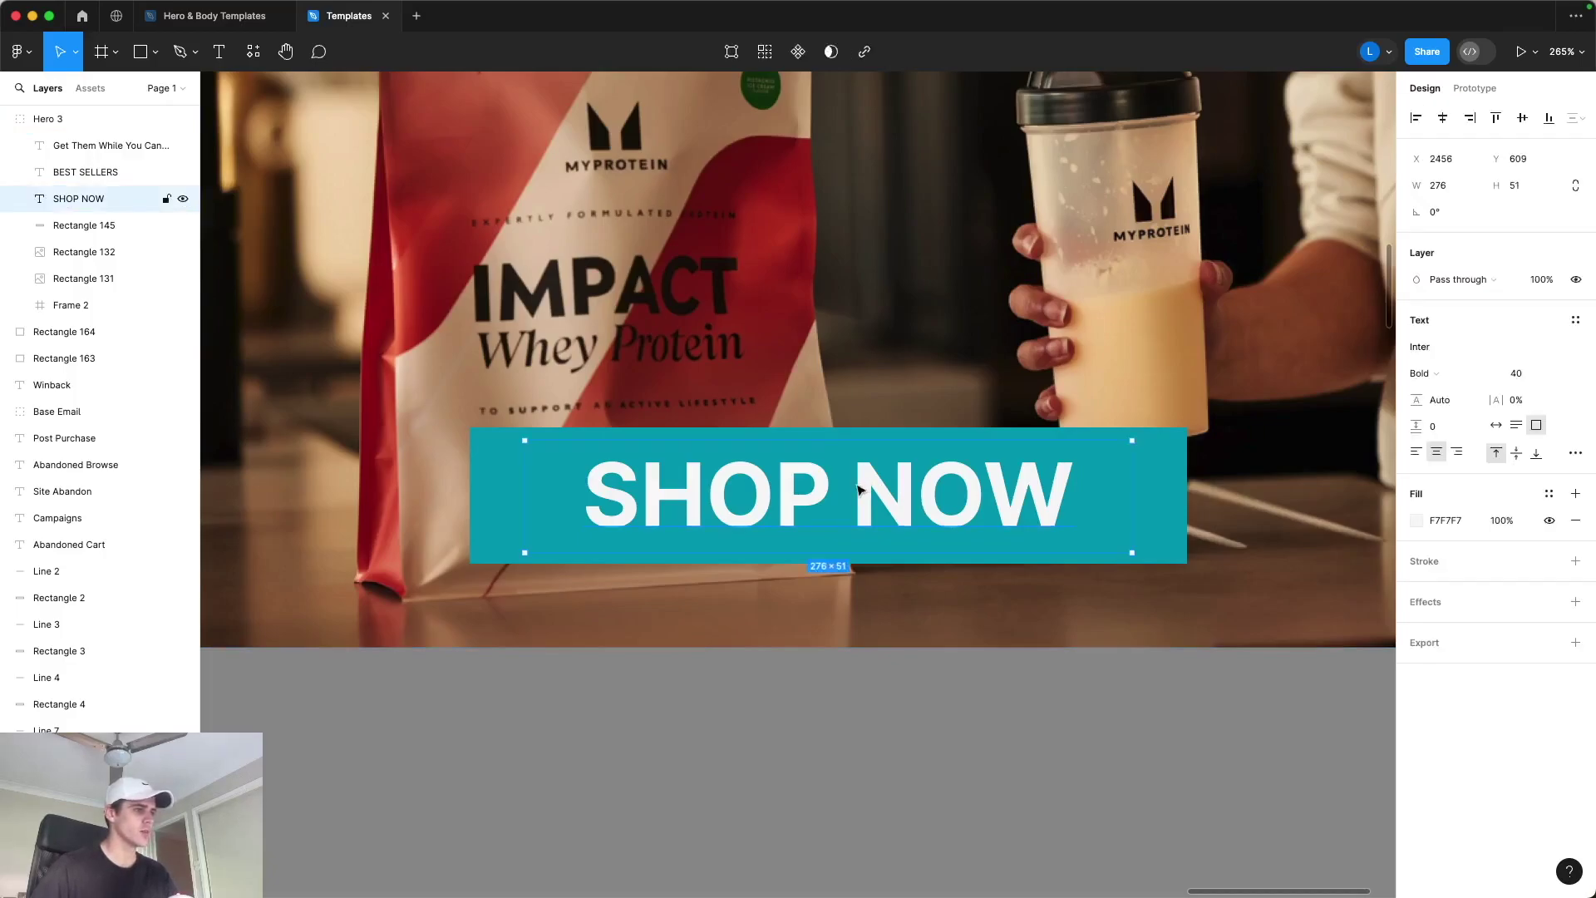
{"action": "left_click", "coordinate": [1424, 602]}
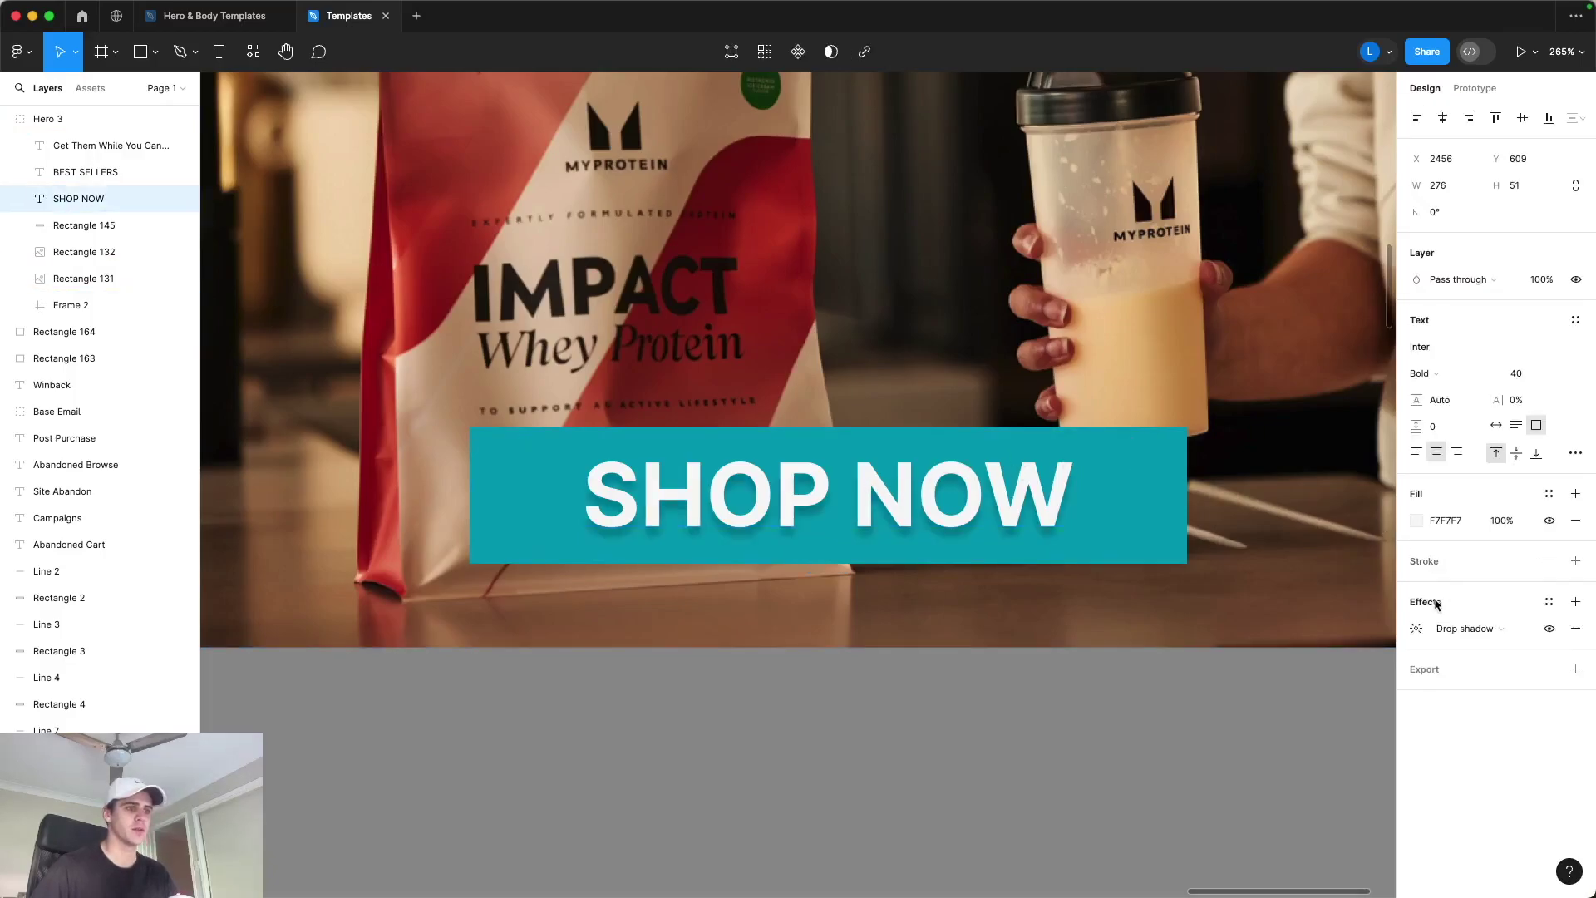
{"action": "left_click", "coordinate": [1415, 630]}
{"action": "left_click", "coordinate": [1296, 723]}
{"action": "left_click", "coordinate": [1346, 772]}
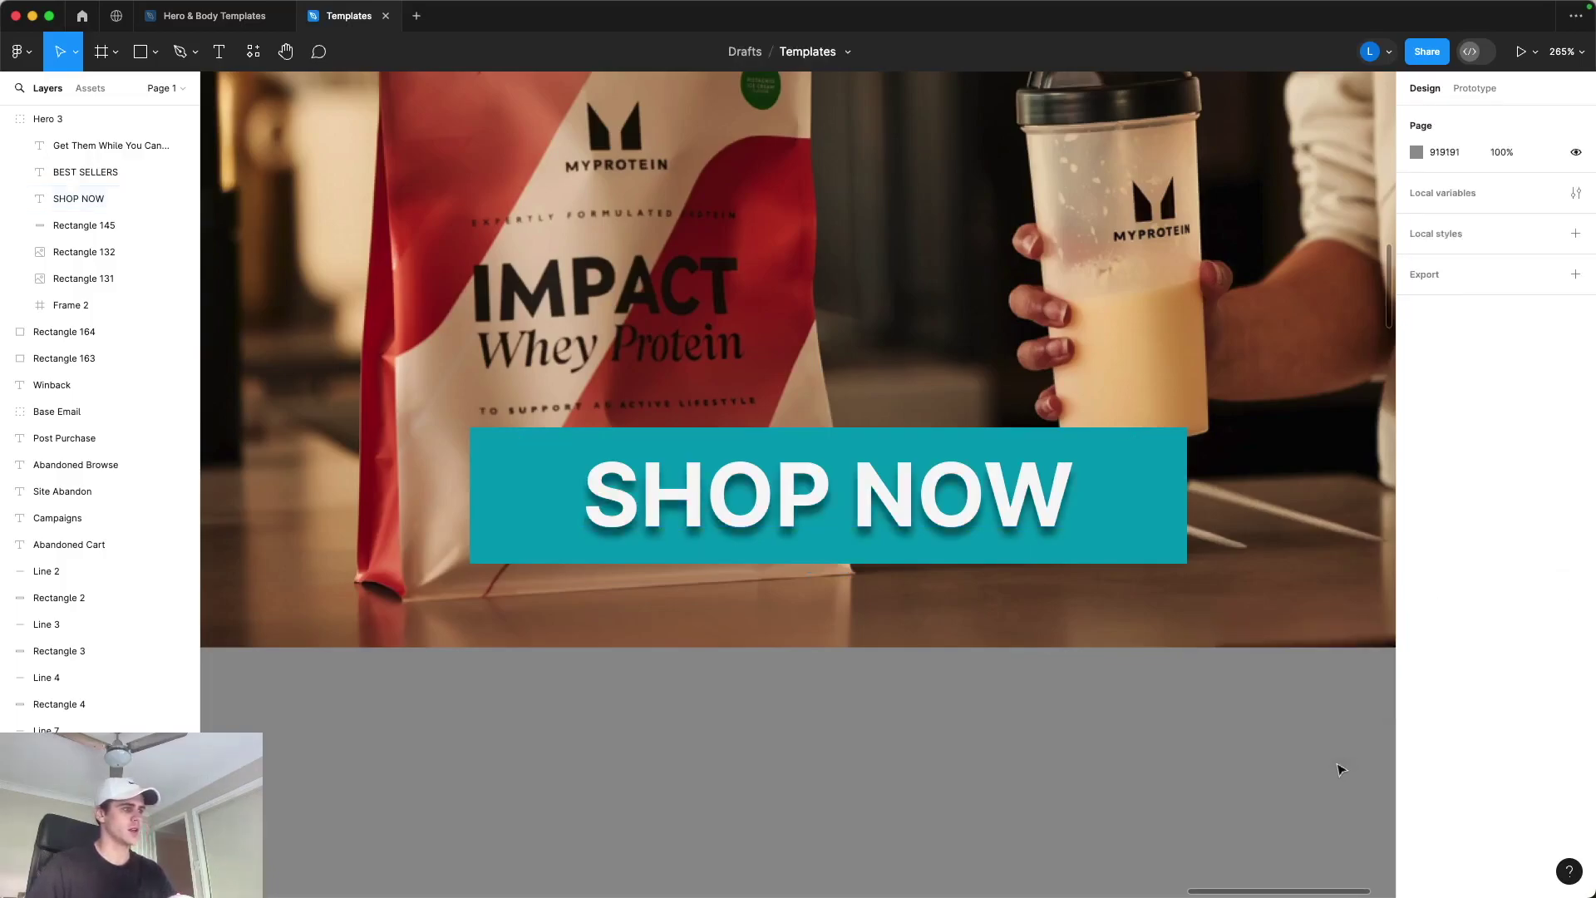
Step: Add a drop shadow with 75% opacity to the teal rectangle behind the SHOP NOW text
{"action": "left_click", "coordinate": [1135, 501]}
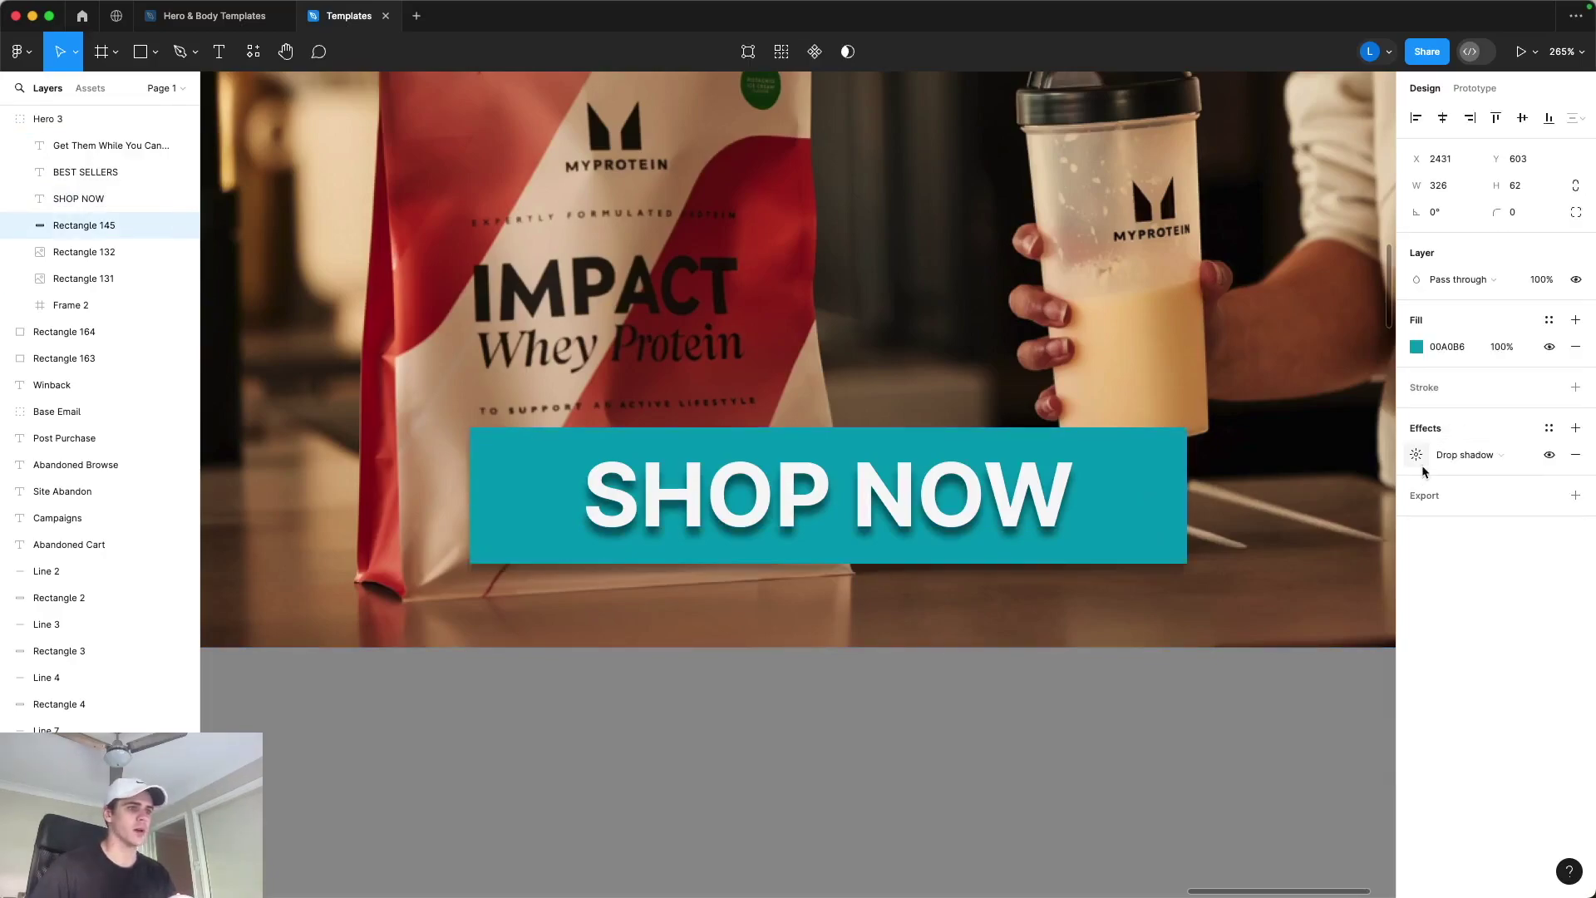
{"action": "left_click", "coordinate": [1416, 455]}
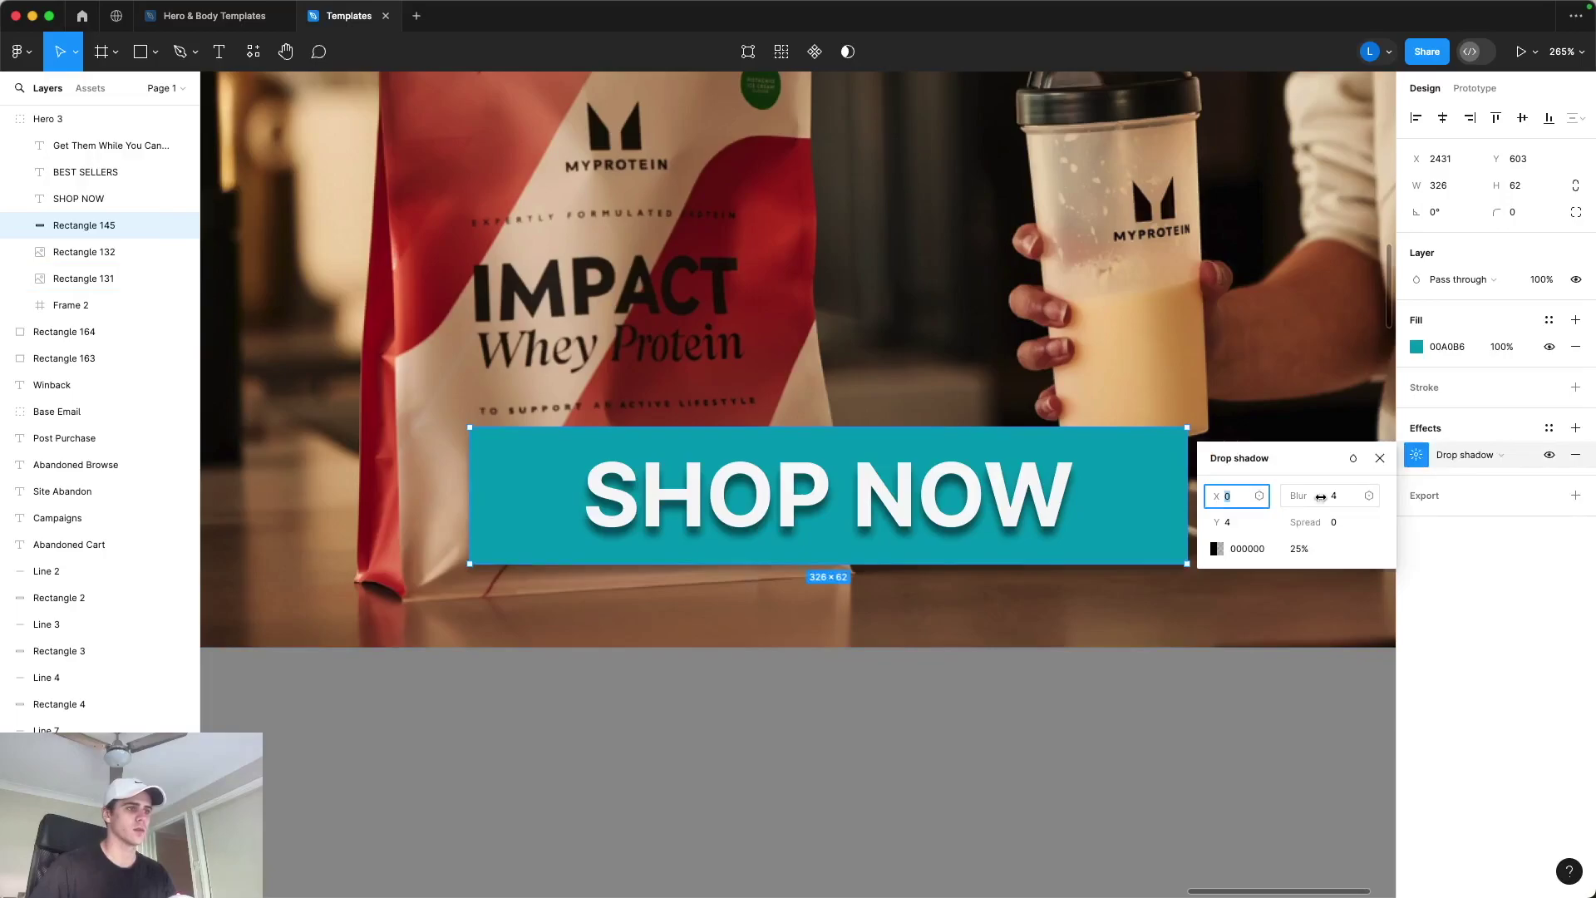
{"action": "left_click", "coordinate": [1300, 551]}
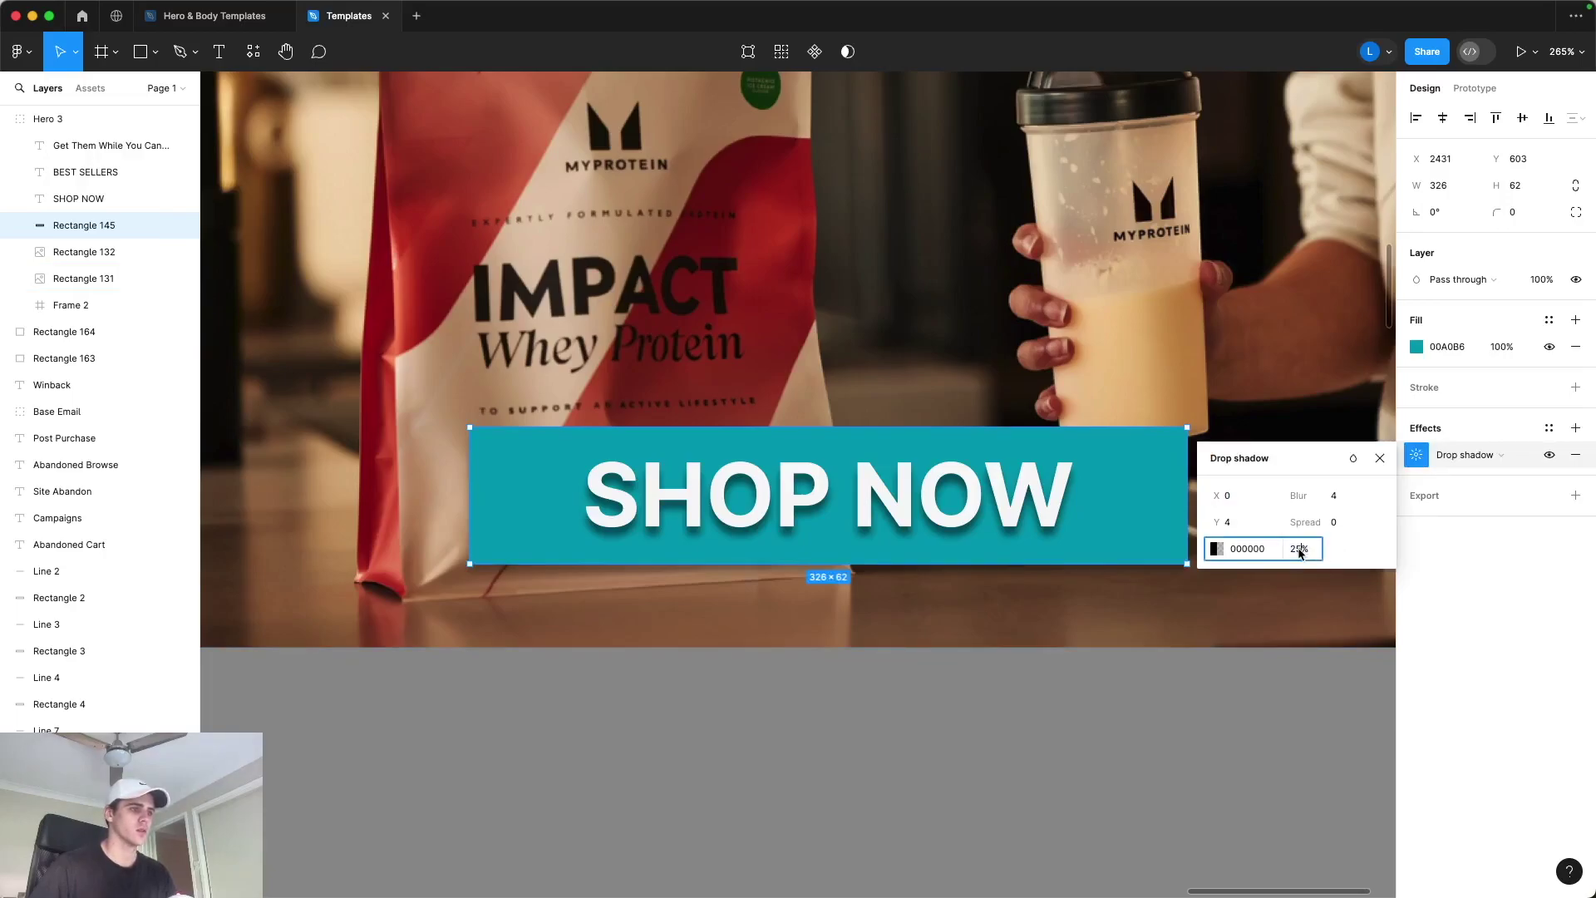
{"action": "key", "text": "BackSpace"}
{"action": "key", "text": "Return"}
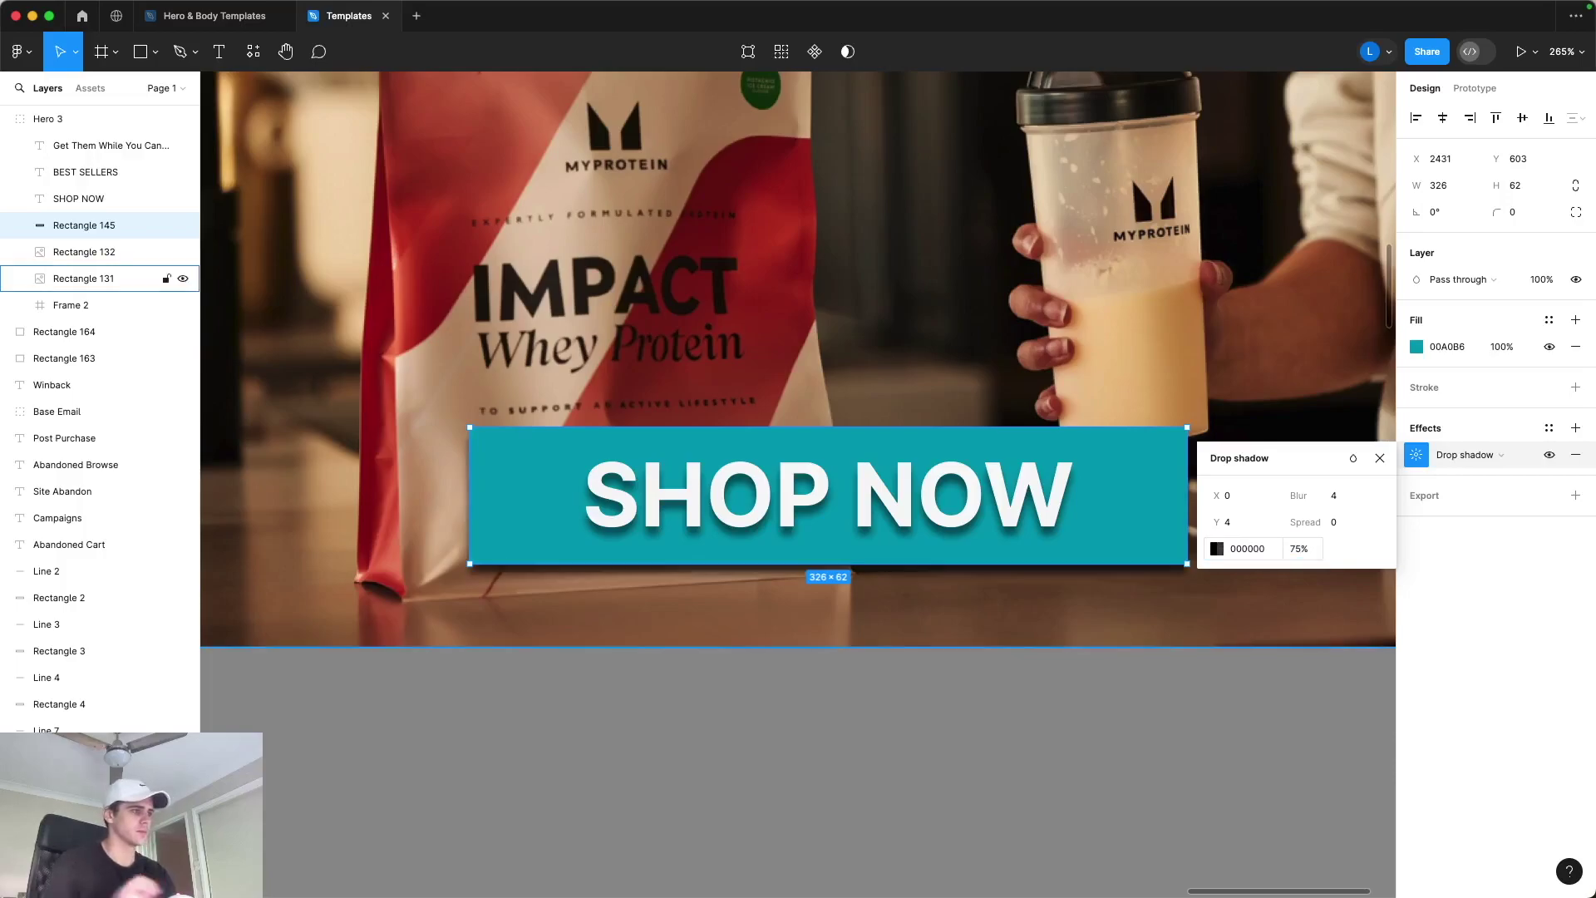
{"action": "left_click", "coordinate": [1347, 687]}
Step: Compare the hero's shadowed SHOP NOW button with the one in the finished example email beside it
{"action": "scroll", "coordinate": [1325, 649], "scroll_direction": "down", "scroll_amount": 10}
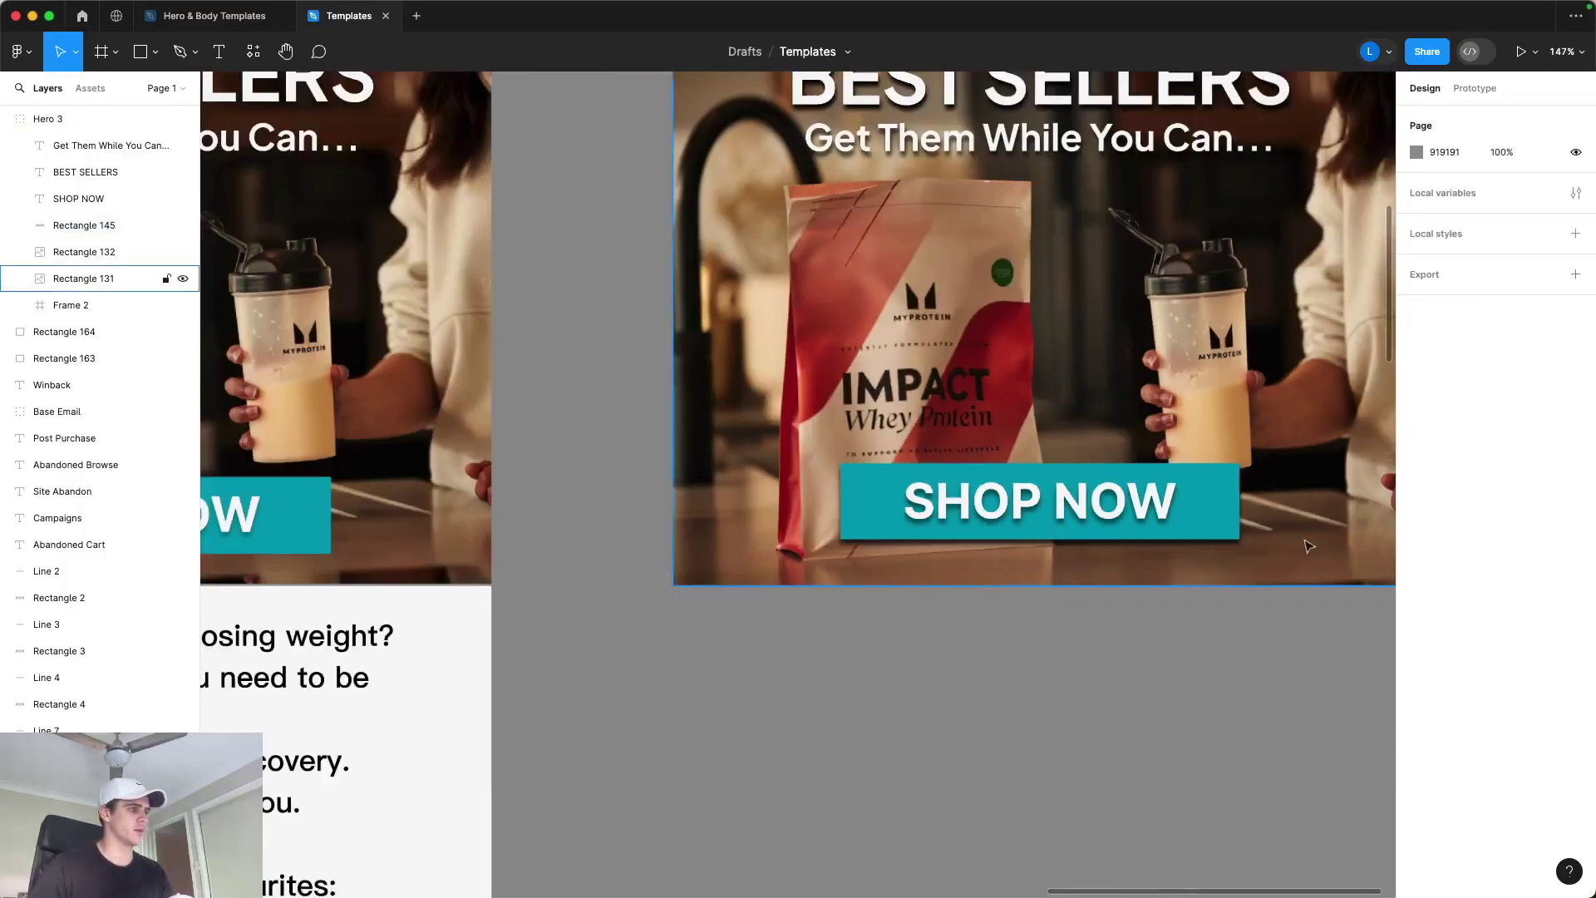
{"action": "scroll", "coordinate": [1254, 613], "scroll_direction": "right", "scroll_amount": 3}
{"action": "scroll", "coordinate": [1154, 636], "scroll_direction": "down", "scroll_amount": 3}
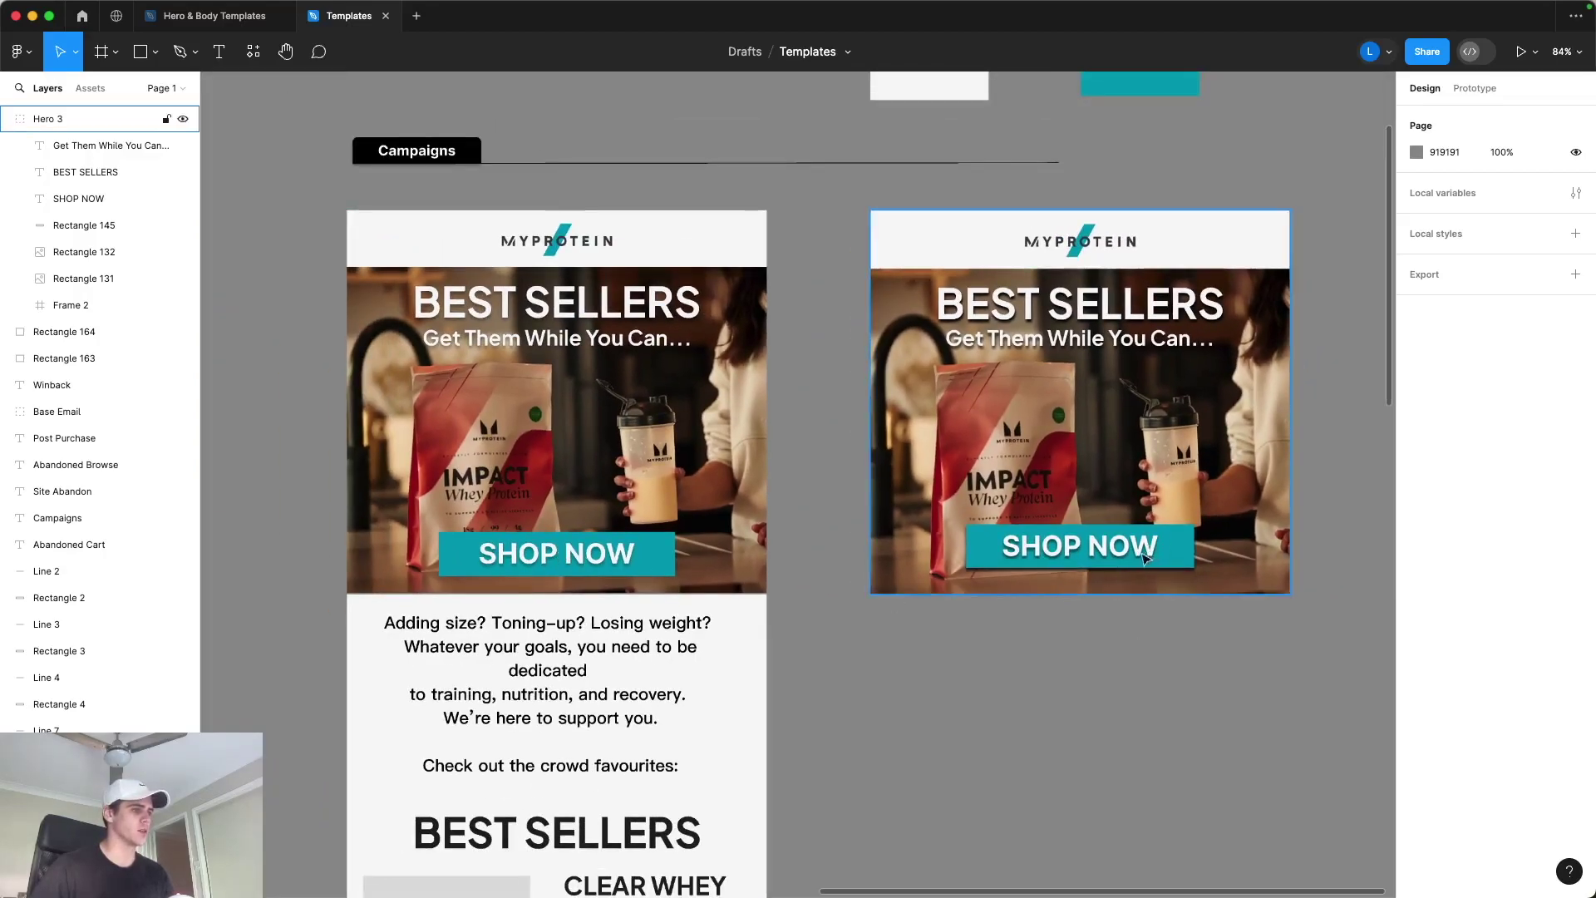
{"action": "scroll", "coordinate": [1145, 557], "scroll_direction": "up", "scroll_amount": 5}
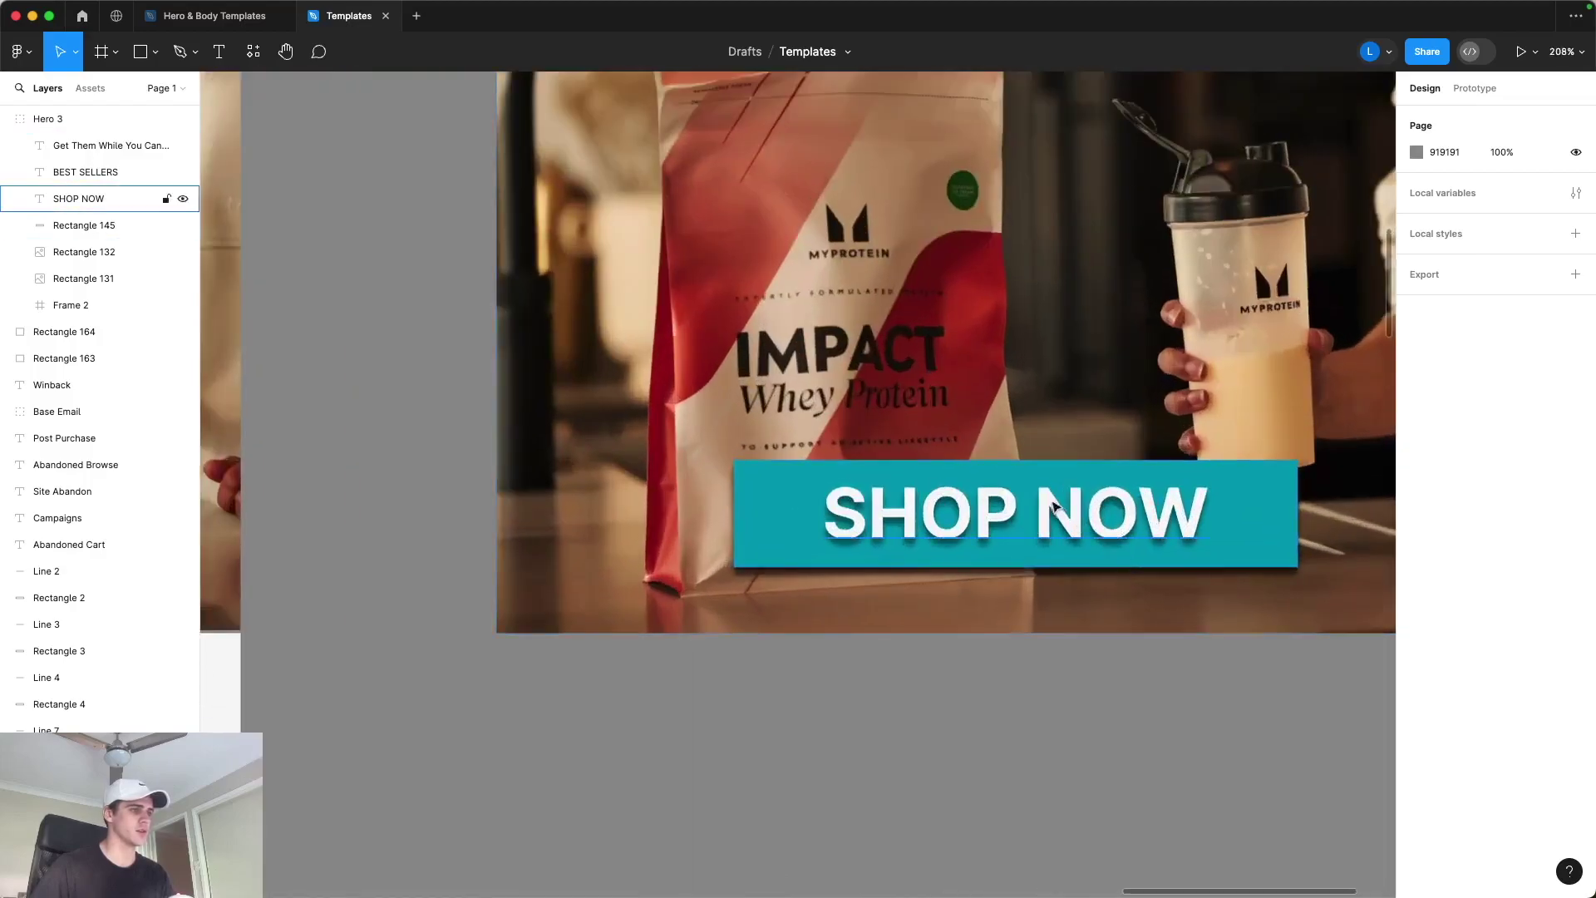
Step: Nudge the hero's SHOP NOW text and its teal rectangle down together by eight small increments
{"action": "left_click", "coordinate": [1055, 505]}
{"action": "left_click", "coordinate": [746, 509], "text": "shift"}
{"action": "key", "text": "Down"}
{"action": "key", "text": "Down"}
{"action": "key", "text": "Down"}
{"action": "key", "text": "Down"}
{"action": "key", "text": "Down"}
{"action": "key", "text": "Down"}
{"action": "key", "text": "Down"}
{"action": "key", "text": "Down"}
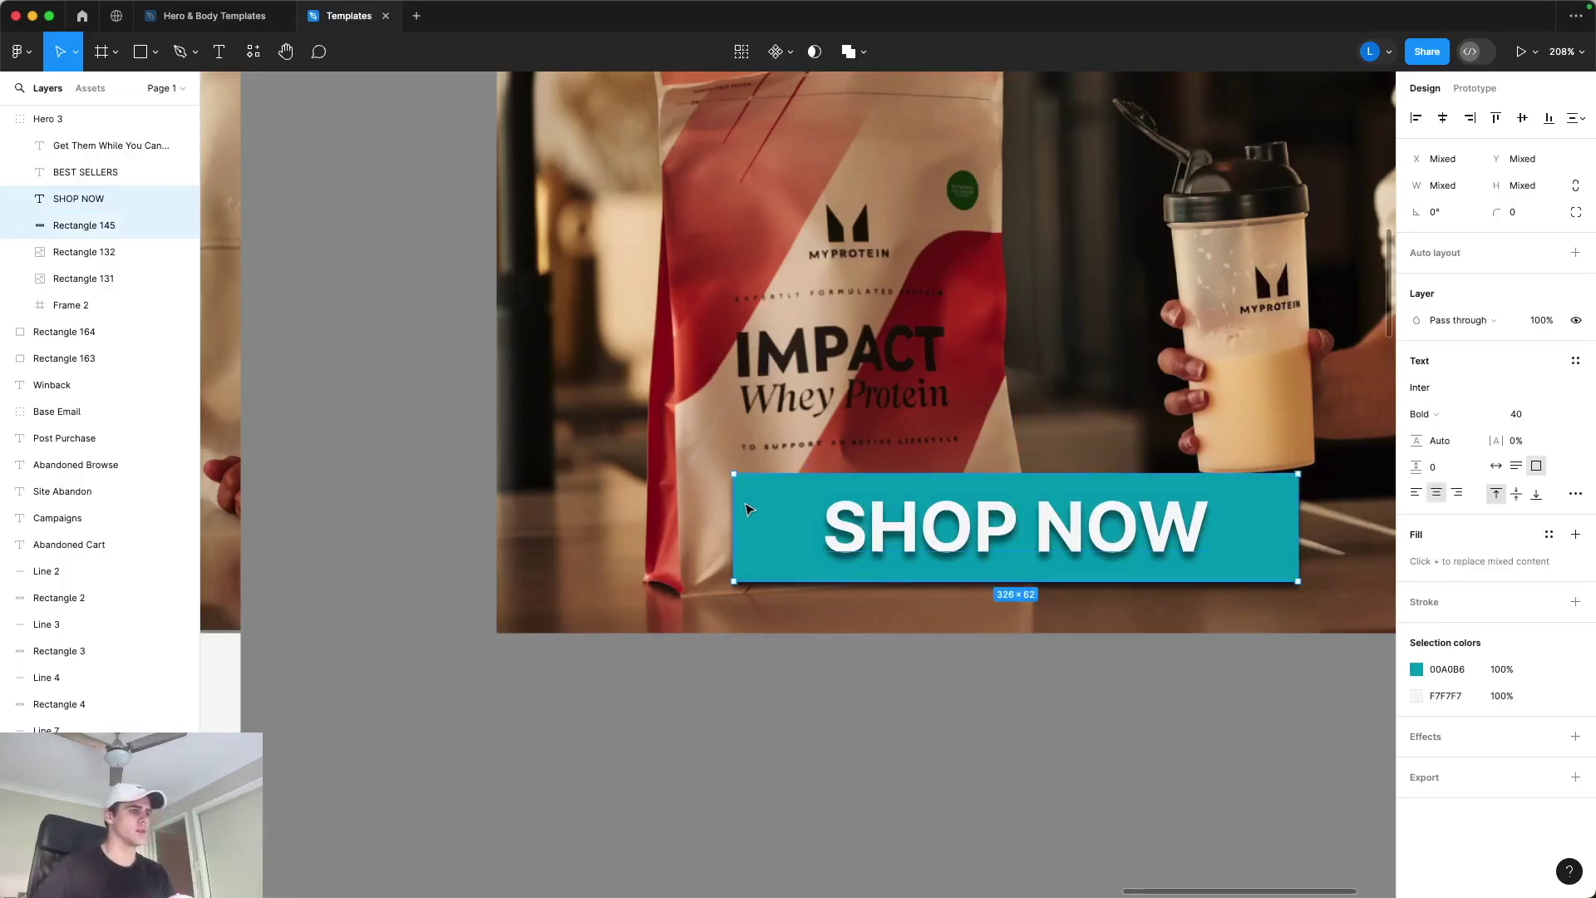
{"action": "left_click", "coordinate": [794, 716]}
Step: Examine the whole hero beside the finished example email and the body content that follows it
{"action": "scroll", "coordinate": [794, 716], "scroll_direction": "down", "scroll_amount": 5}
{"action": "left_click_drag", "start_coordinate": [794, 715], "coordinate": [963, 696]}
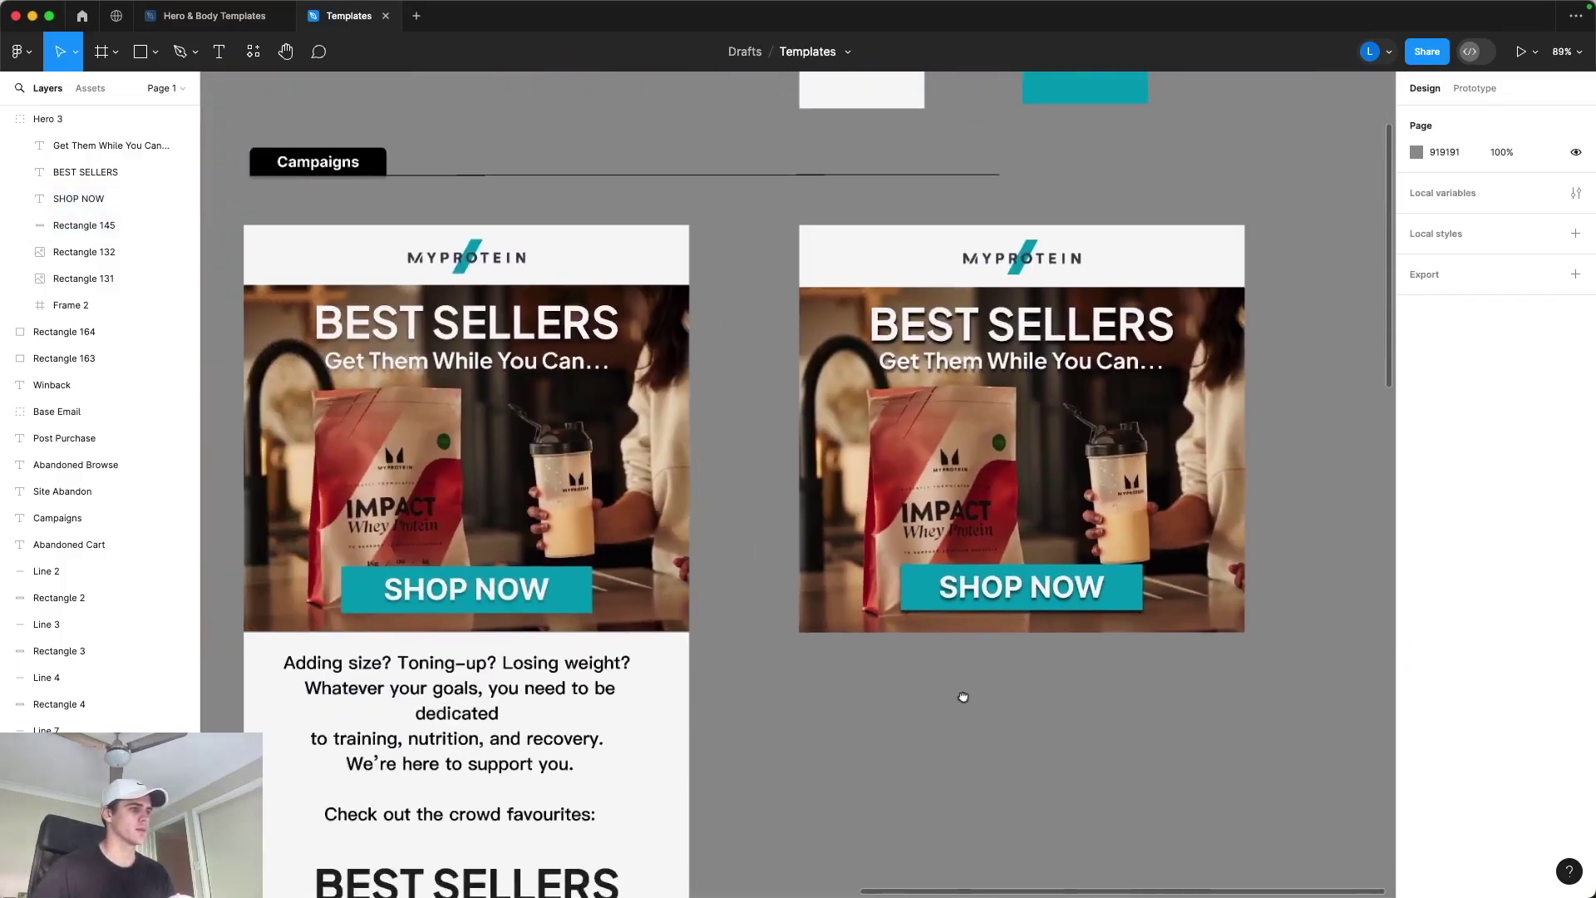
{"action": "scroll", "coordinate": [962, 697], "scroll_direction": "down", "scroll_amount": 4}
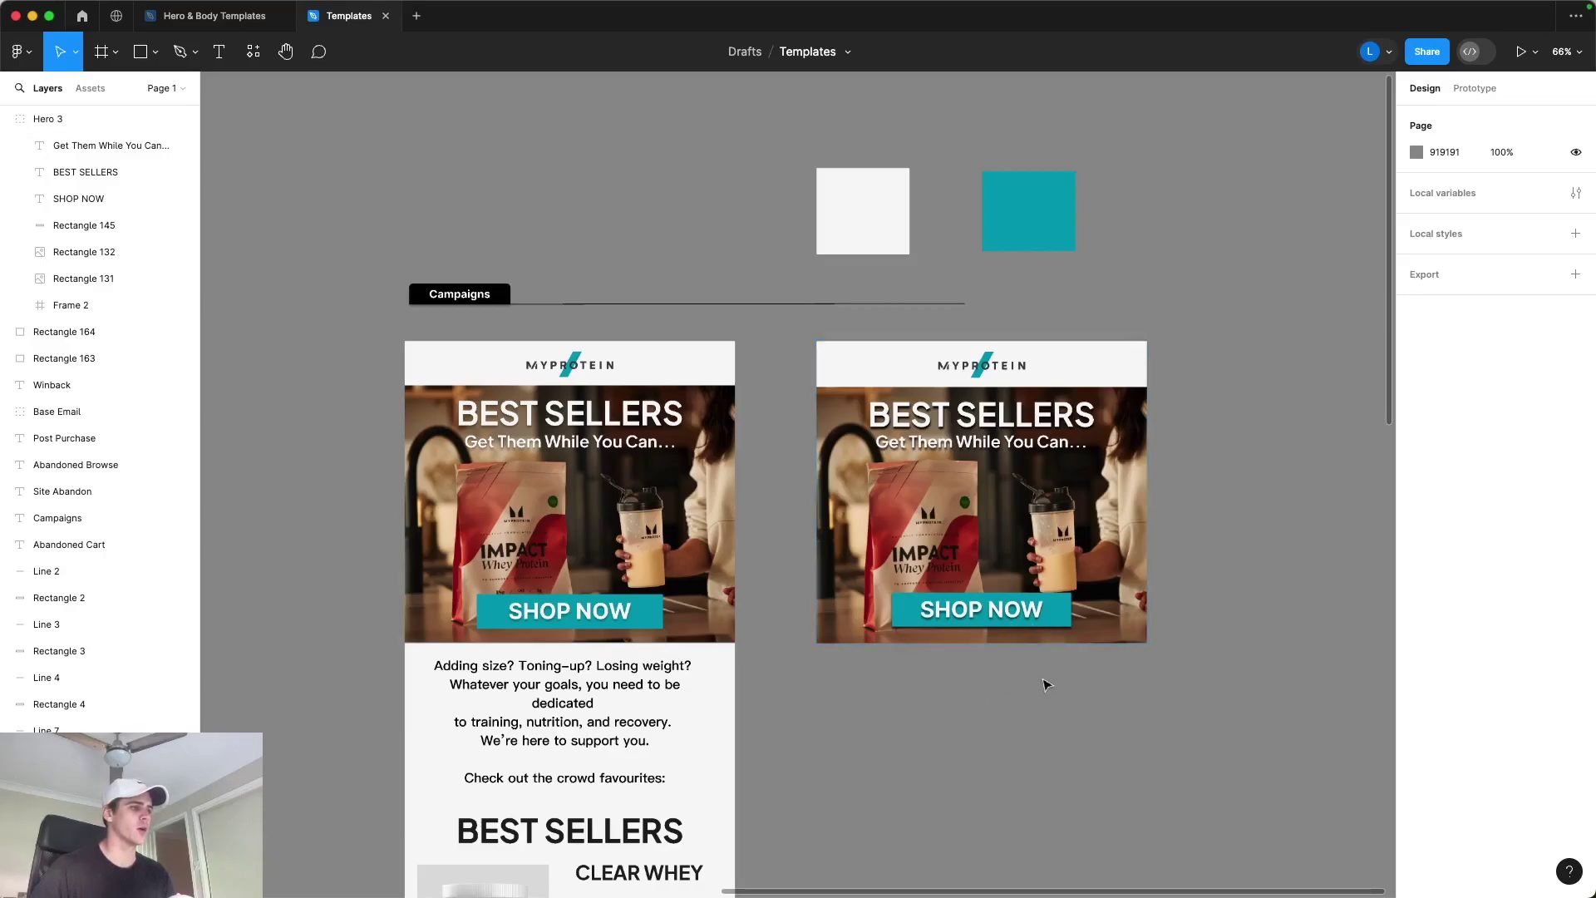
{"action": "scroll", "coordinate": [1046, 684], "scroll_direction": "down", "scroll_amount": 2}
{"action": "scroll", "coordinate": [1045, 684], "scroll_direction": "left", "scroll_amount": 2}
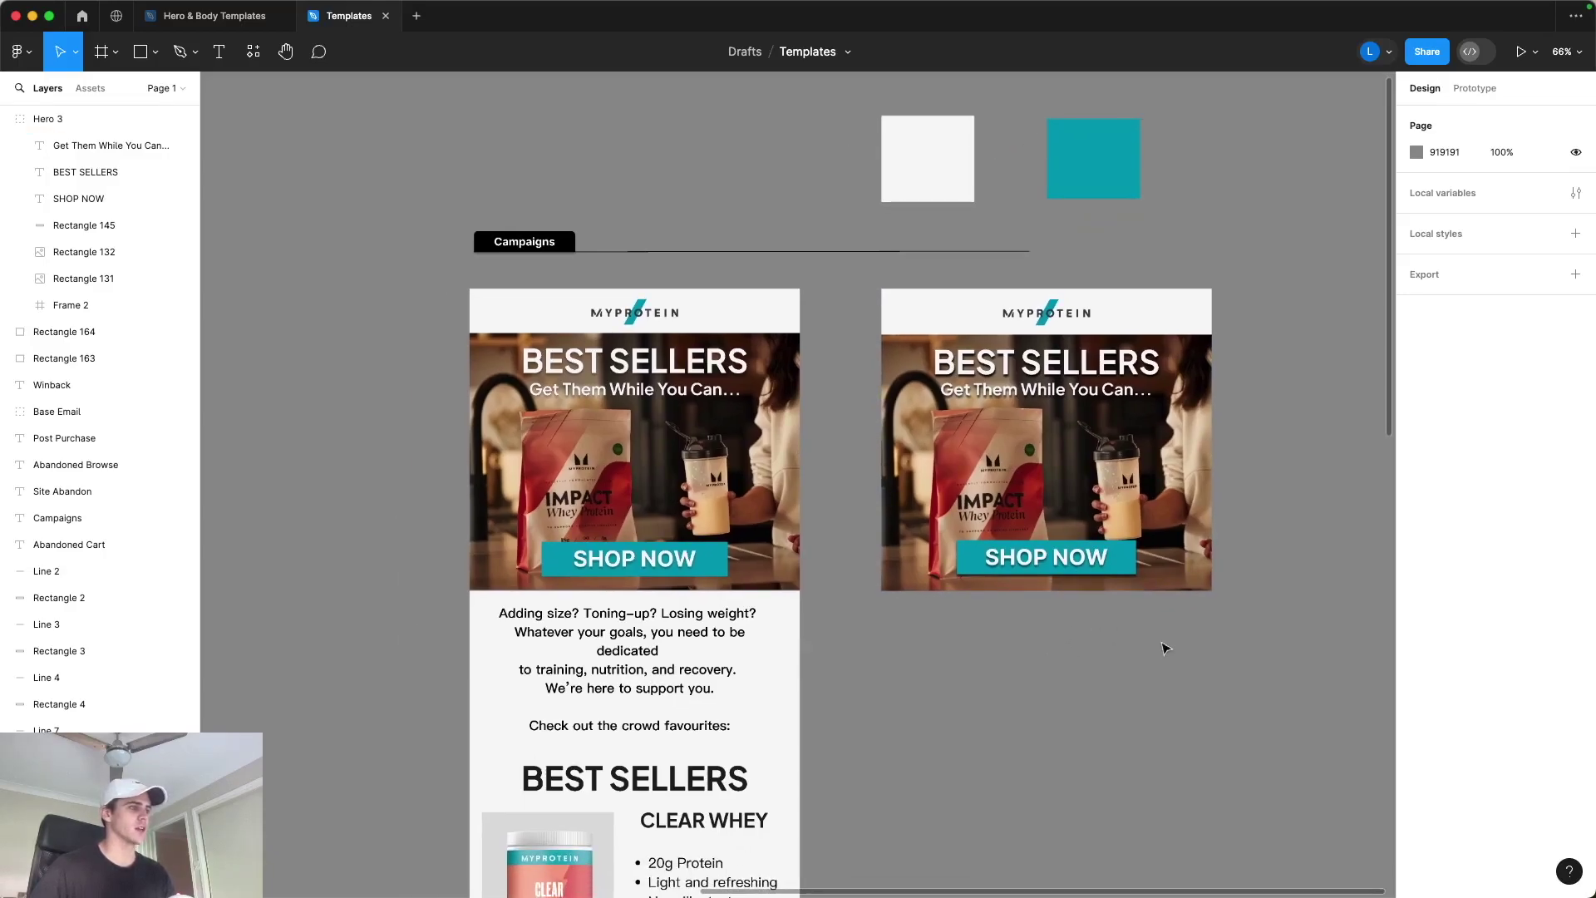
{"action": "scroll", "coordinate": [1166, 648], "scroll_direction": "down", "scroll_amount": 1}
{"action": "scroll", "coordinate": [1166, 647], "scroll_direction": "right", "scroll_amount": 1}
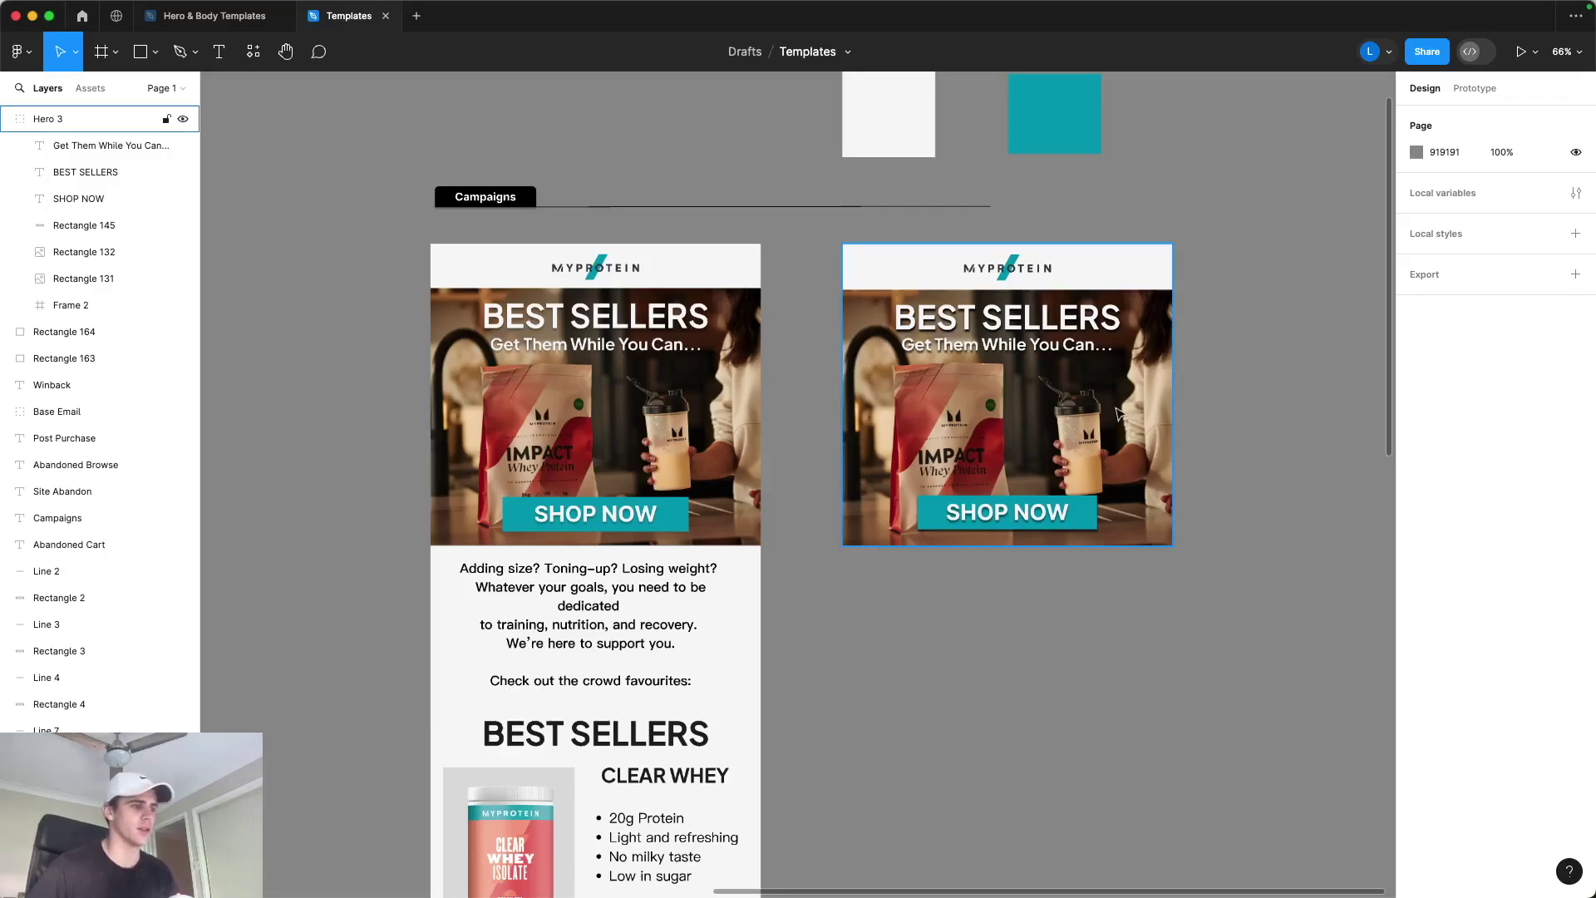
{"action": "left_click_drag", "start_coordinate": [1245, 574], "coordinate": [1251, 558]}
{"action": "scroll", "coordinate": [1252, 557], "scroll_direction": "down", "scroll_amount": 3}
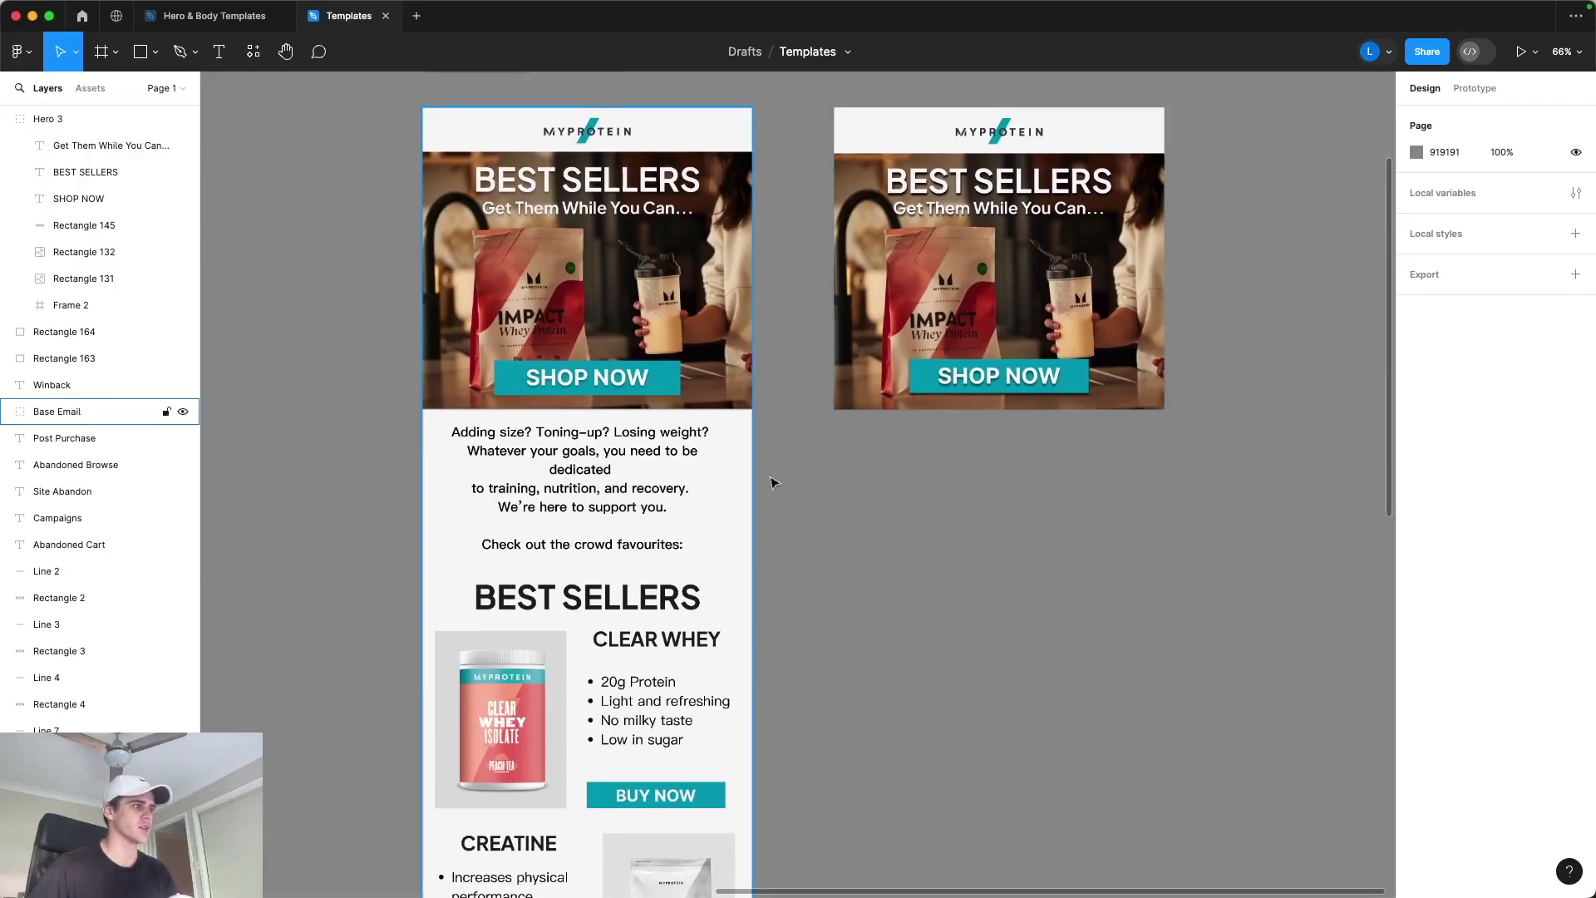
Step: Copy the first body section template, with three alternating product blocks, from the Hero & Body Templates file
{"action": "left_click", "coordinate": [214, 16]}
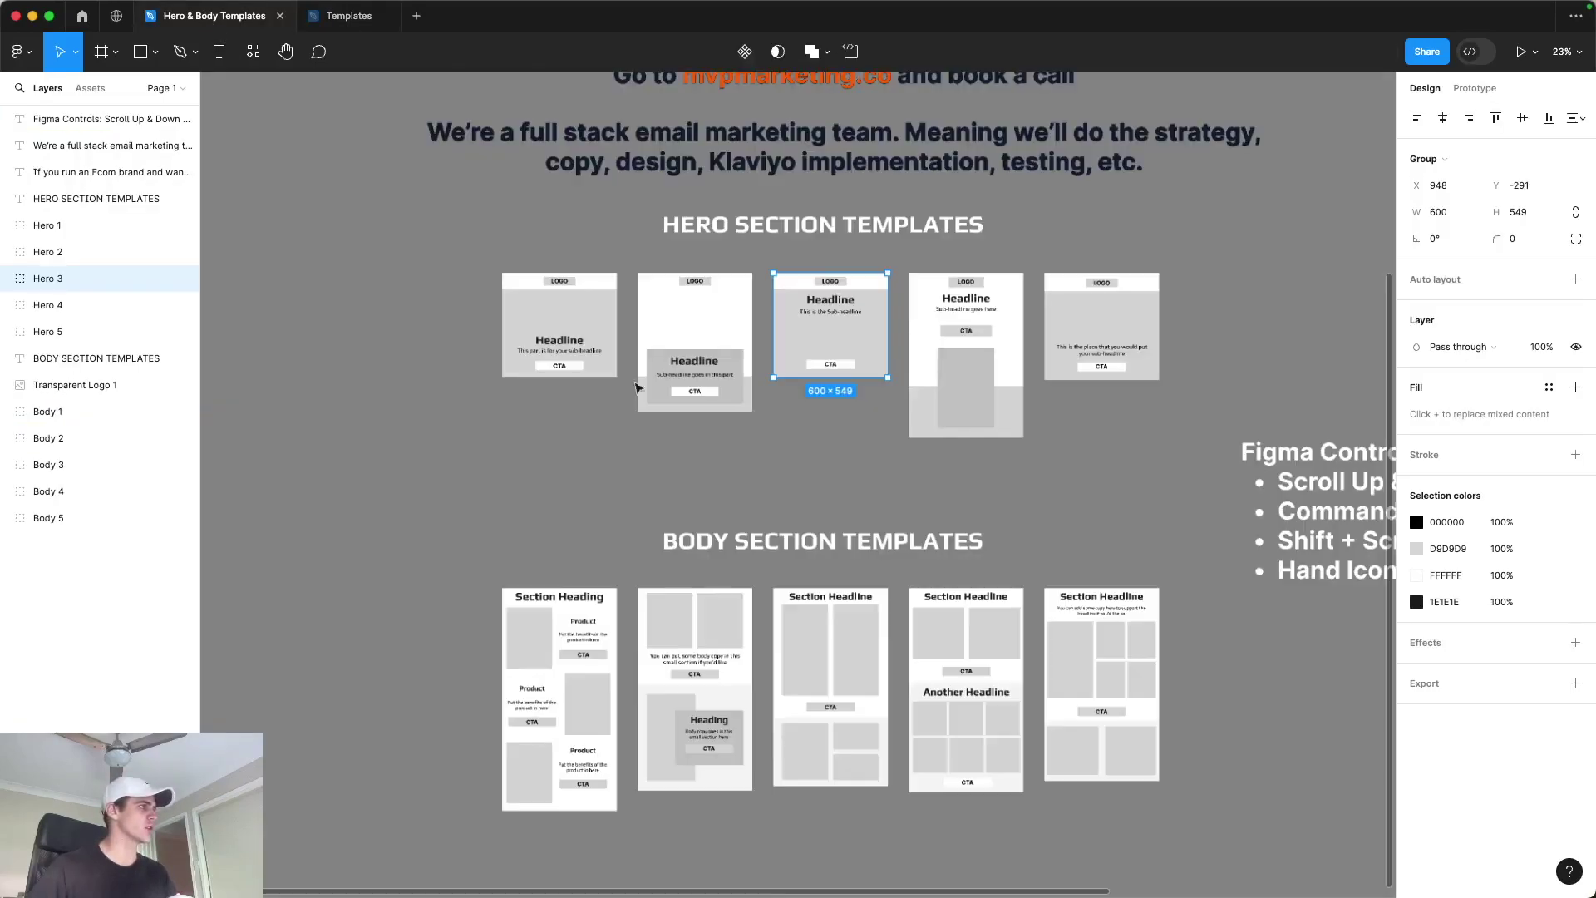
{"action": "left_click", "coordinate": [1187, 581]}
{"action": "scroll", "coordinate": [1247, 663], "scroll_direction": "down", "scroll_amount": 2}
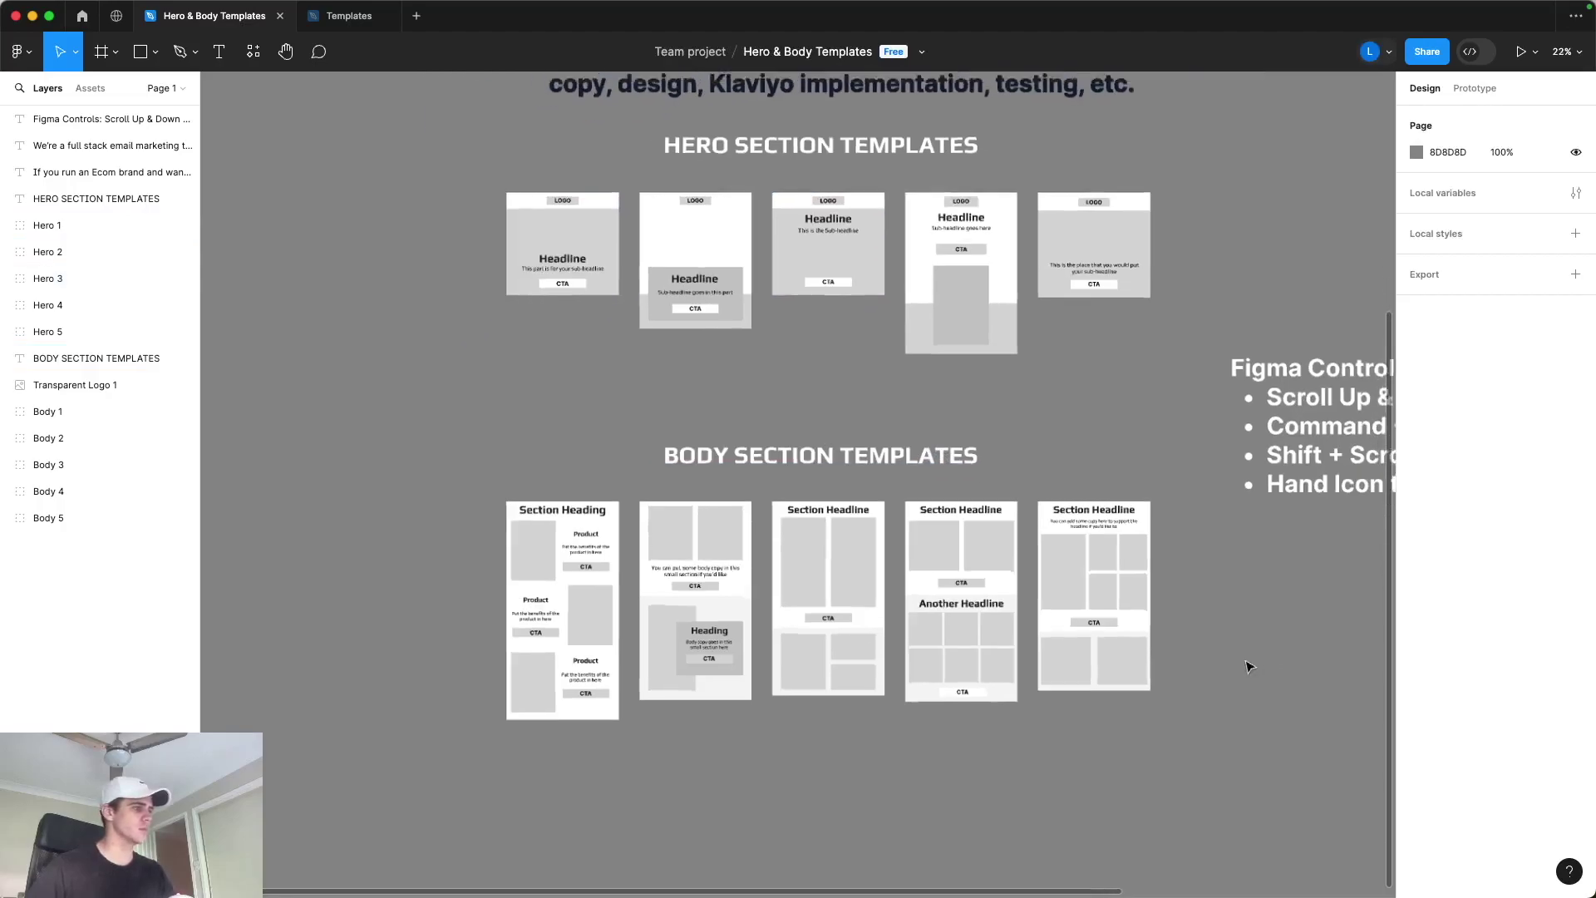
{"action": "scroll", "coordinate": [1225, 695], "scroll_direction": "left", "scroll_amount": 2}
{"action": "left_click_drag", "start_coordinate": [918, 760], "coordinate": [955, 734]}
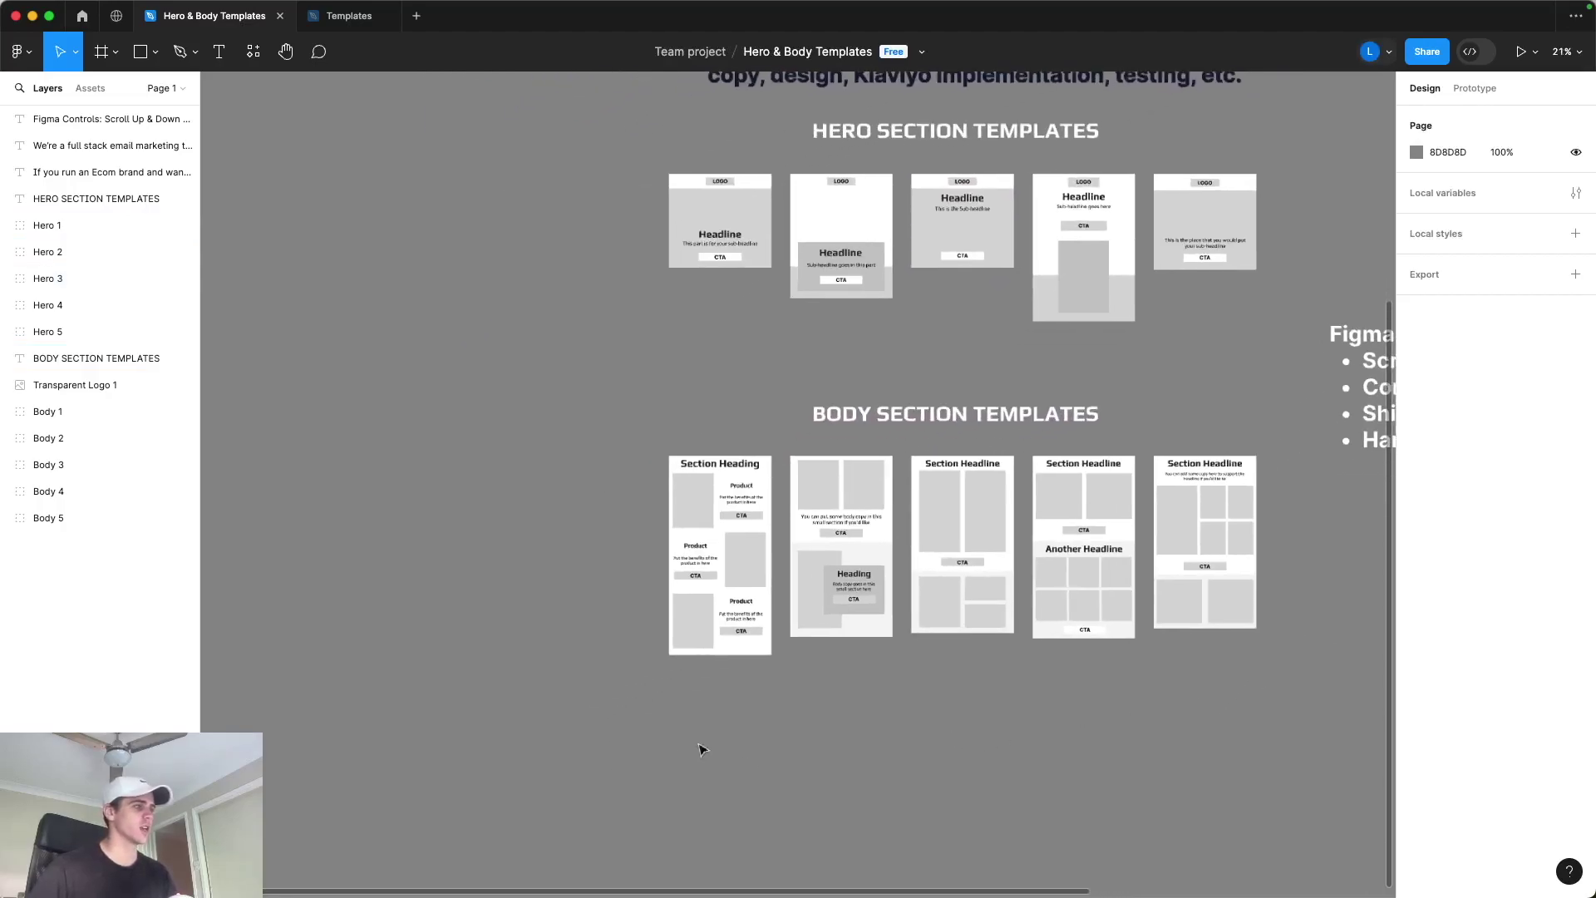
{"action": "scroll", "coordinate": [703, 753], "scroll_direction": "up", "scroll_amount": 3}
{"action": "scroll", "coordinate": [637, 648], "scroll_direction": "up", "scroll_amount": 1}
{"action": "left_click_drag", "start_coordinate": [561, 231], "coordinate": [856, 688]}
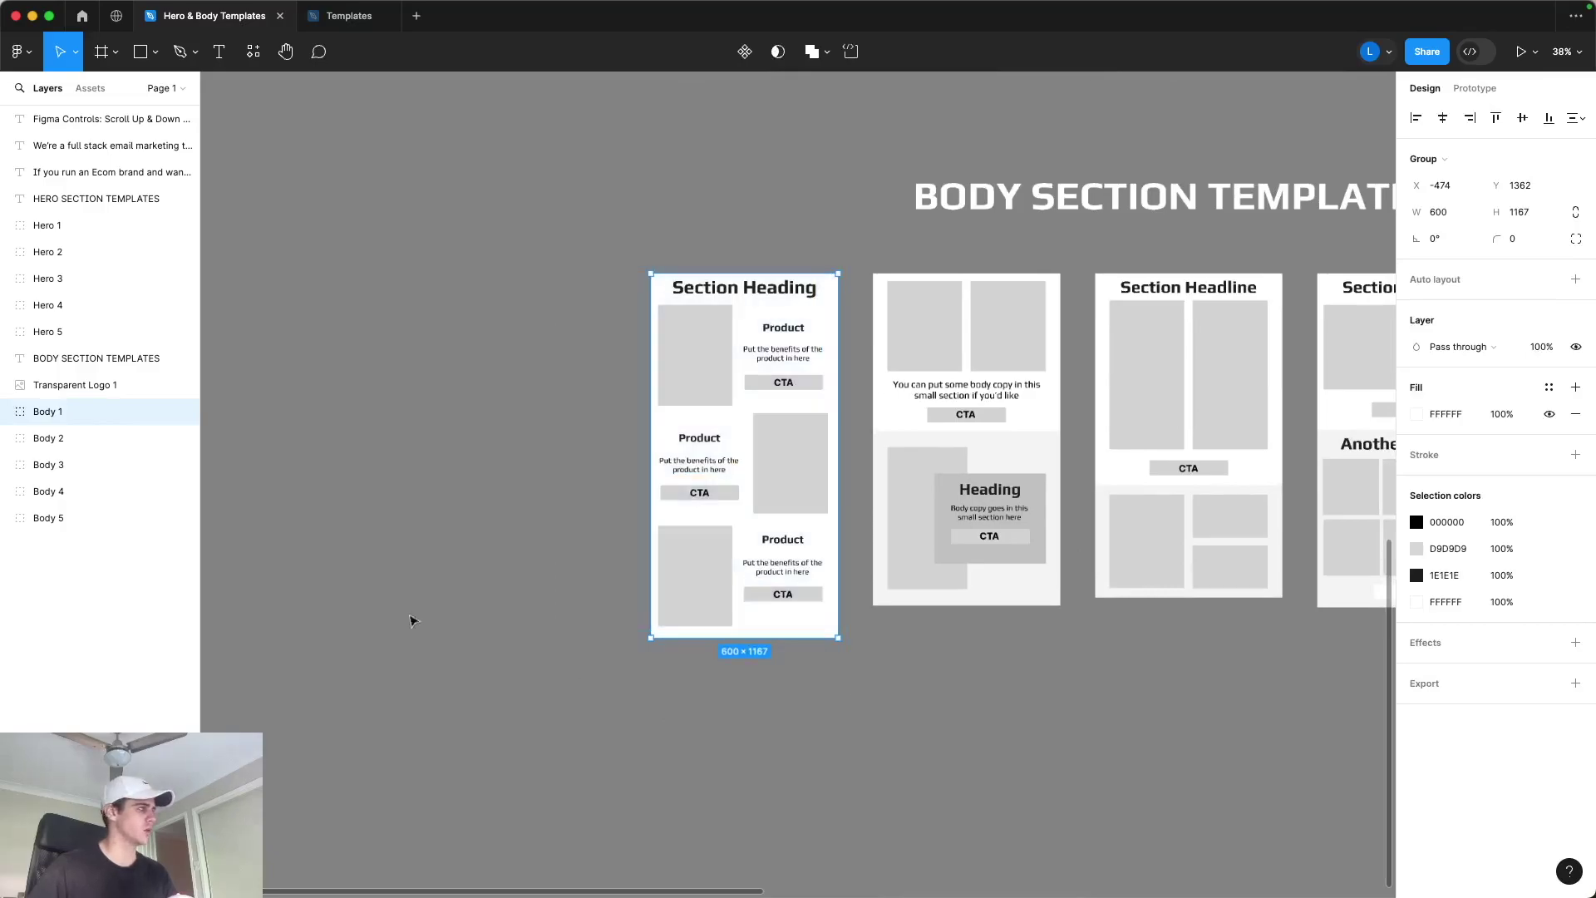
Step: Paste the body template into the Templates file and place it directly beneath the new hero, aligned with its edges
{"action": "left_click", "coordinate": [349, 16]}
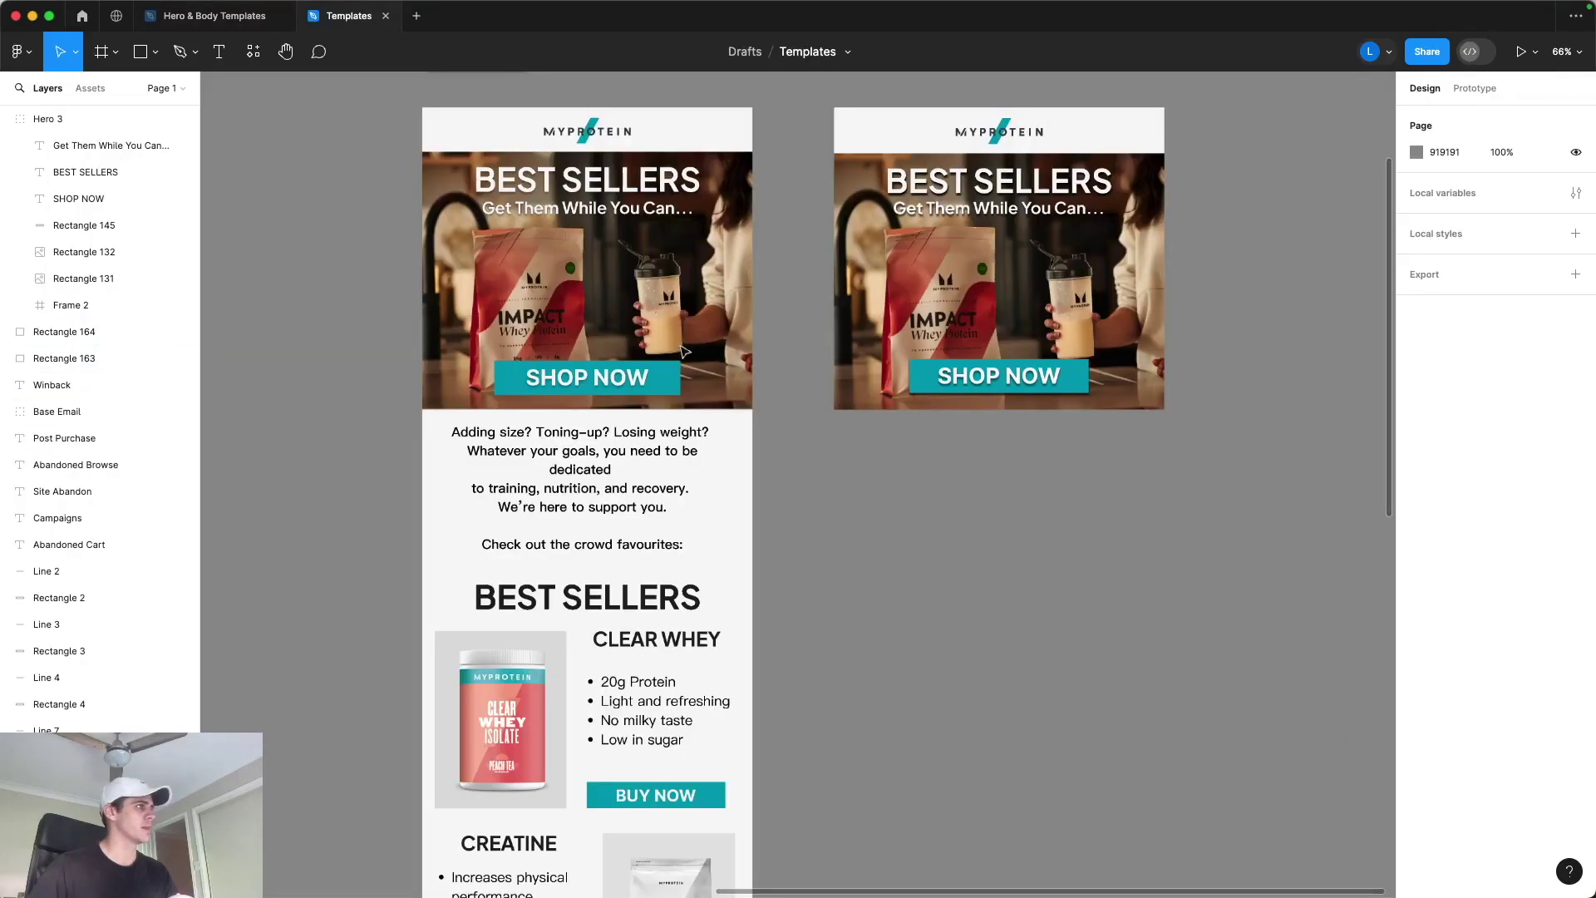
{"action": "key", "text": "super+v"}
{"action": "scroll", "coordinate": [947, 540], "scroll_direction": "down", "scroll_amount": 5}
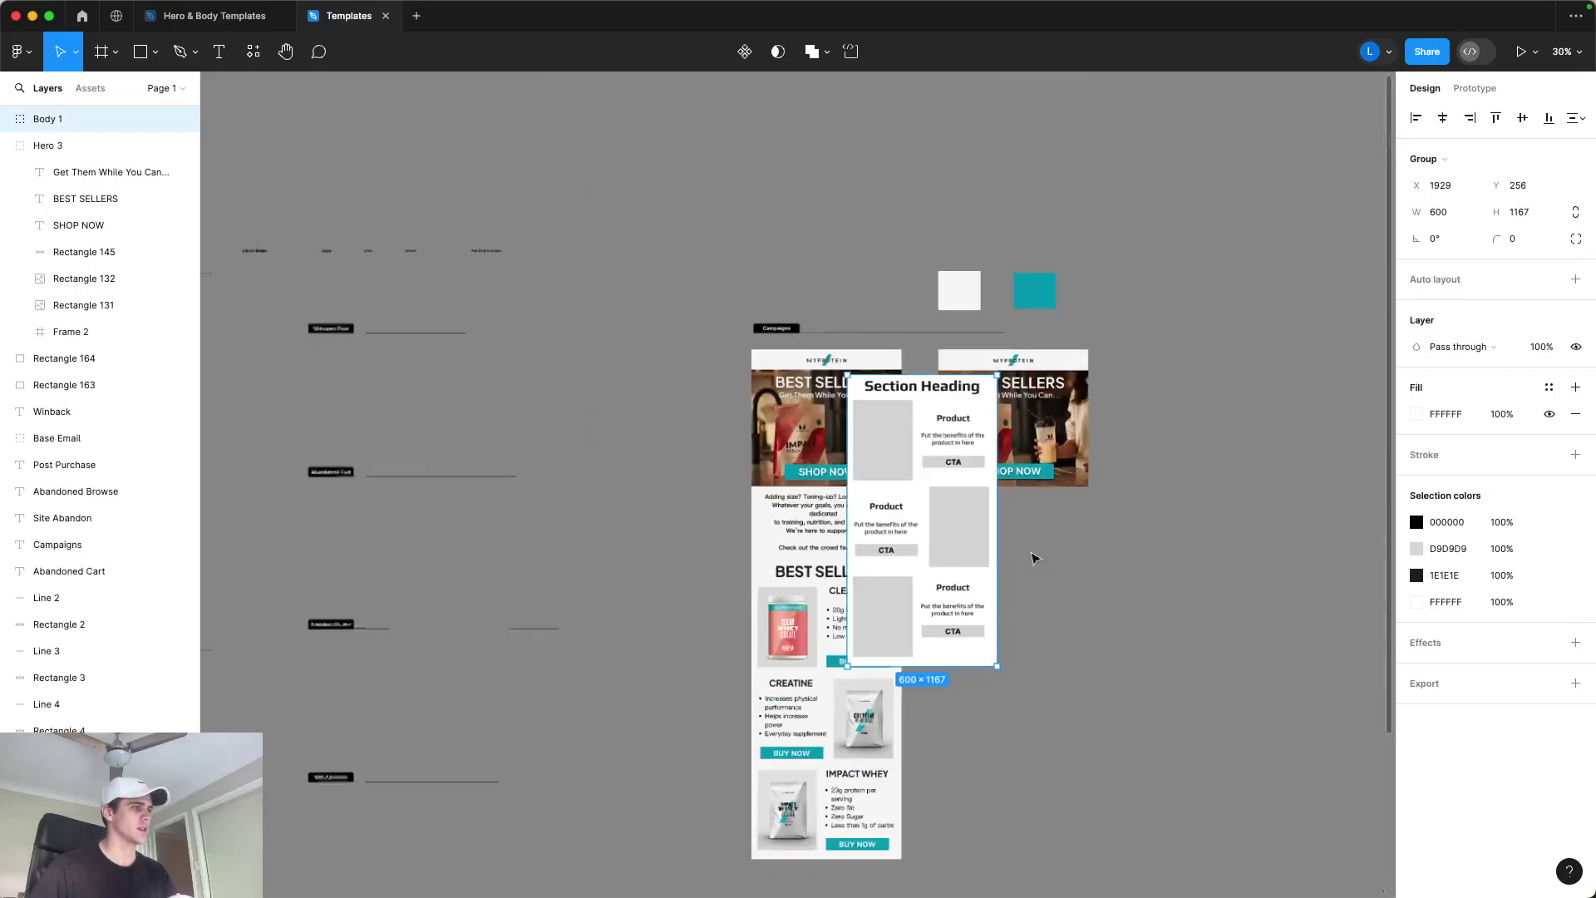
{"action": "scroll", "coordinate": [925, 418], "scroll_direction": "up", "scroll_amount": 5}
{"action": "left_click_drag", "start_coordinate": [923, 399], "coordinate": [1122, 629]}
{"action": "left_click", "coordinate": [1317, 580]}
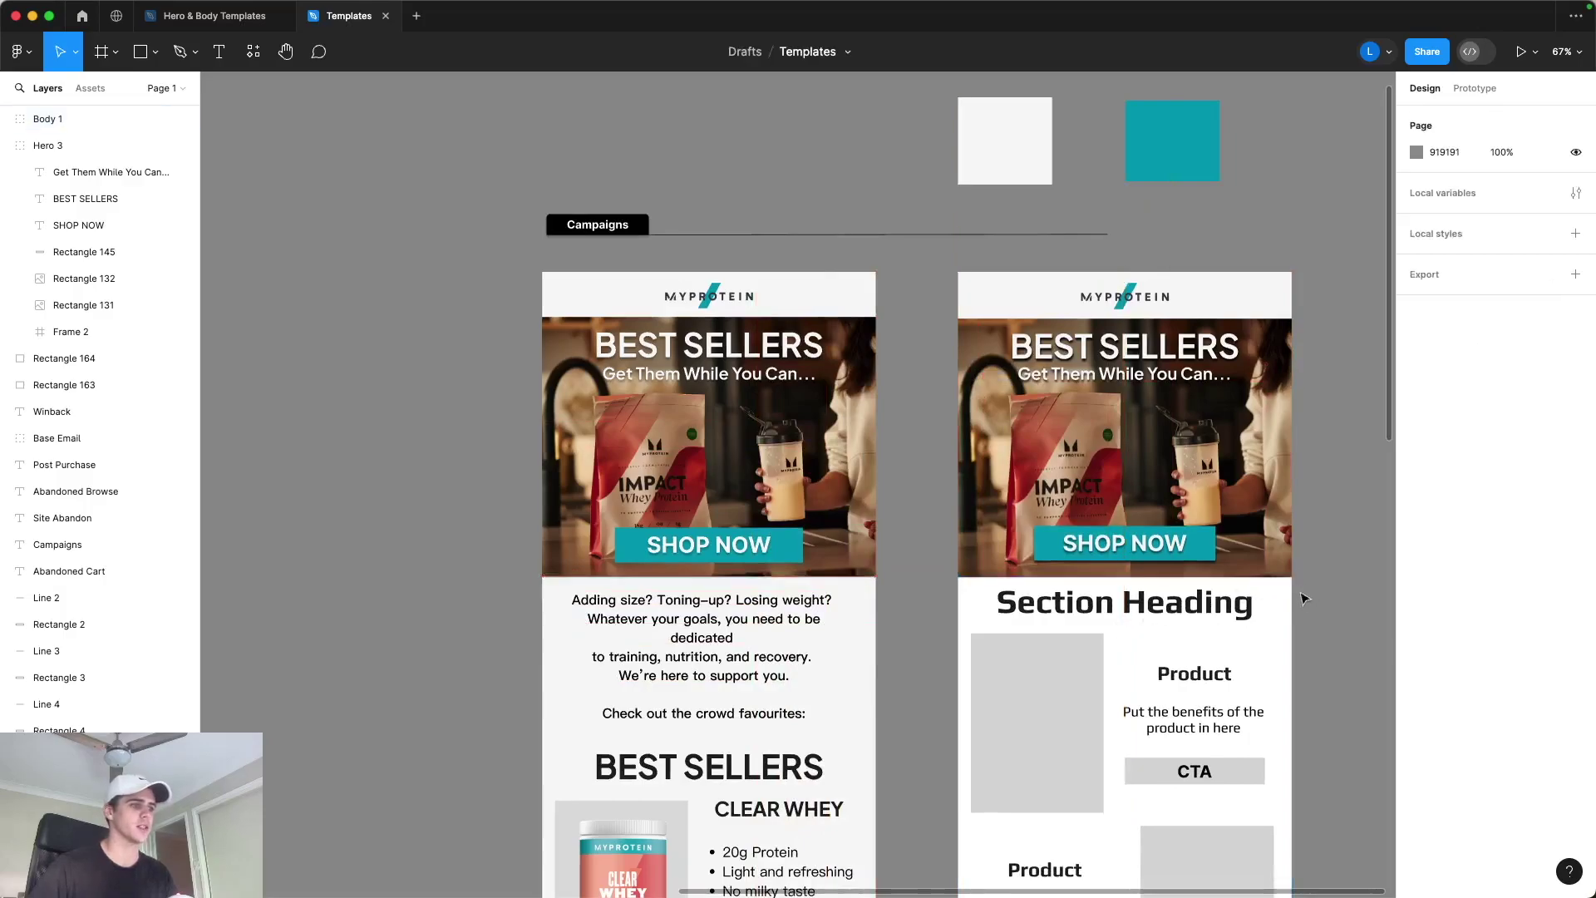
Step: Replace the body template's Section Heading text with BEST SELLERS
{"action": "scroll", "coordinate": [1303, 598], "scroll_direction": "up", "scroll_amount": 3}
{"action": "left_click_drag", "start_coordinate": [1365, 630], "coordinate": [1216, 509]}
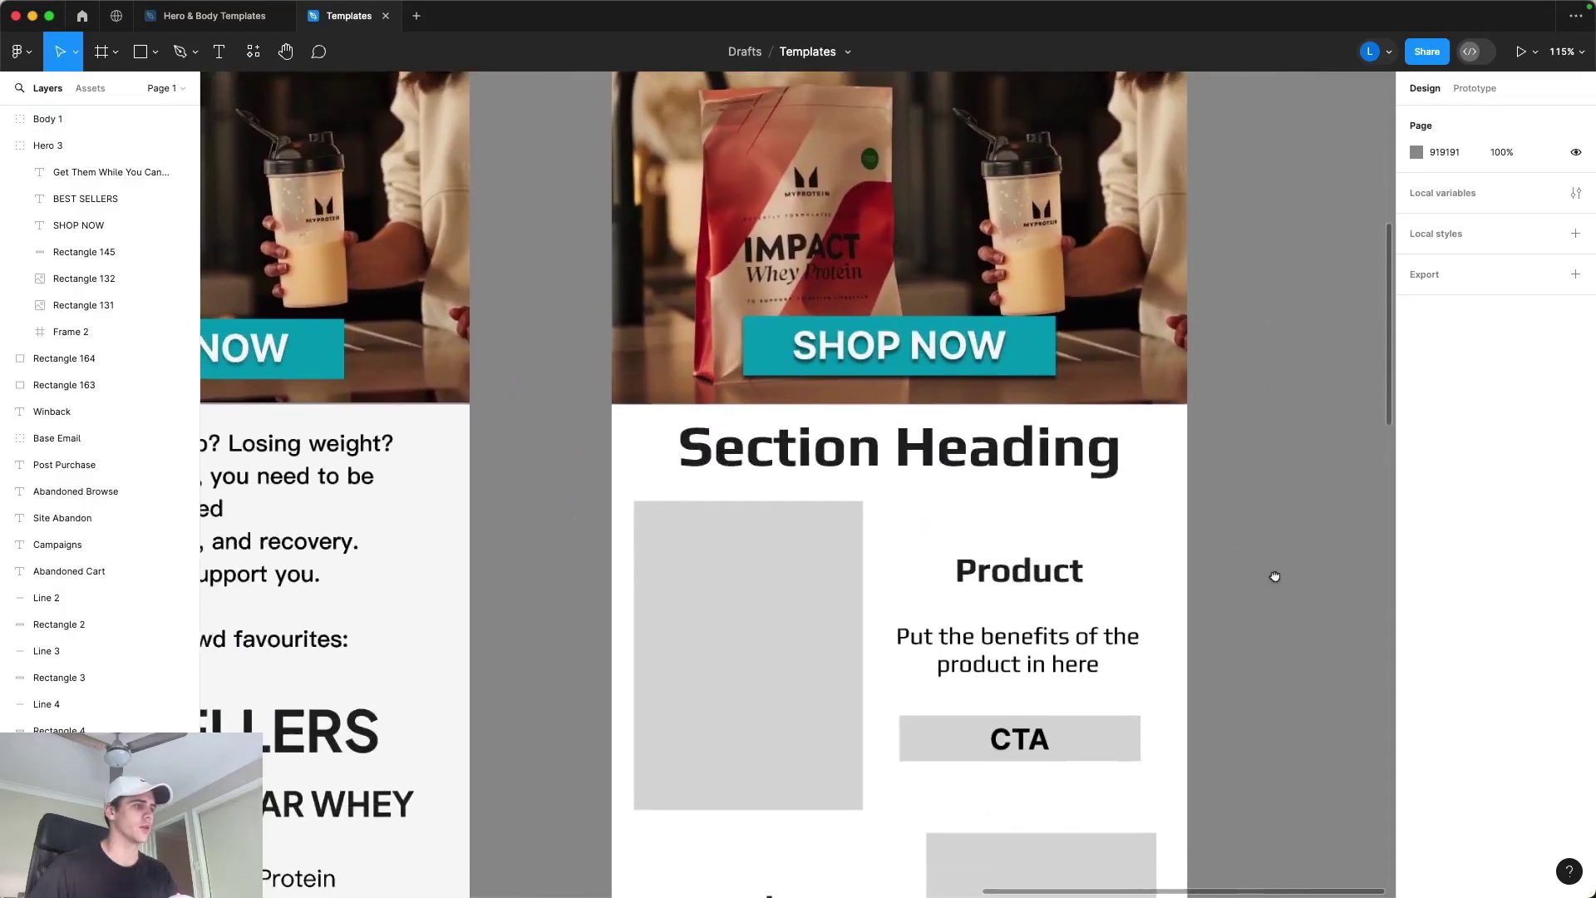
{"action": "scroll", "coordinate": [1273, 579], "scroll_direction": "down", "scroll_amount": 2}
{"action": "scroll", "coordinate": [1250, 531], "scroll_direction": "down", "scroll_amount": 2}
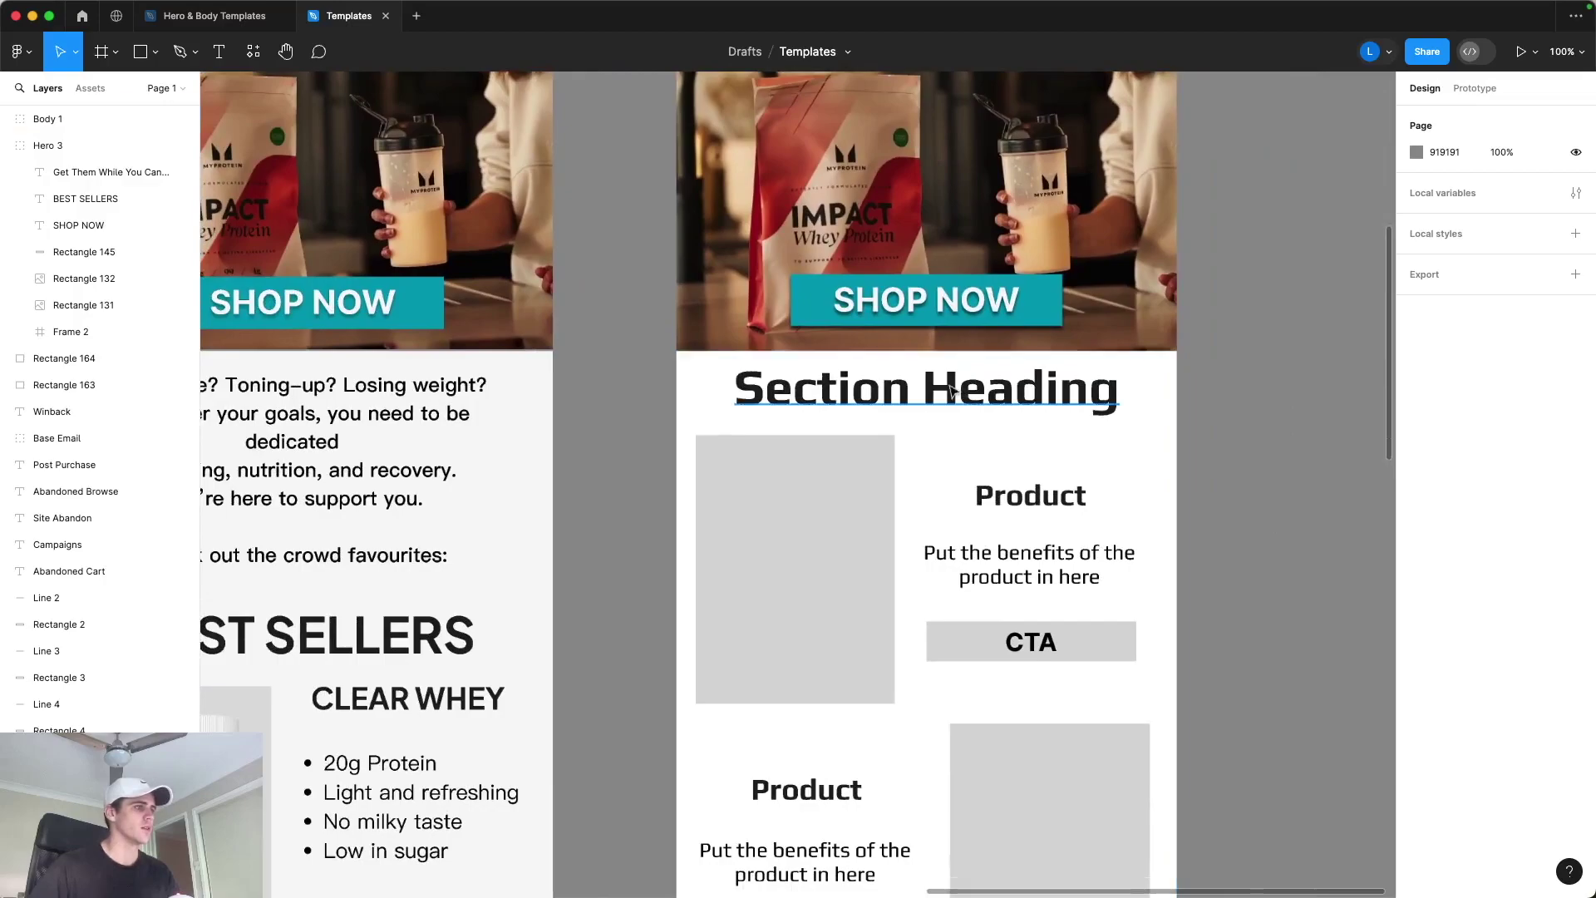
{"action": "left_click", "coordinate": [952, 390]}
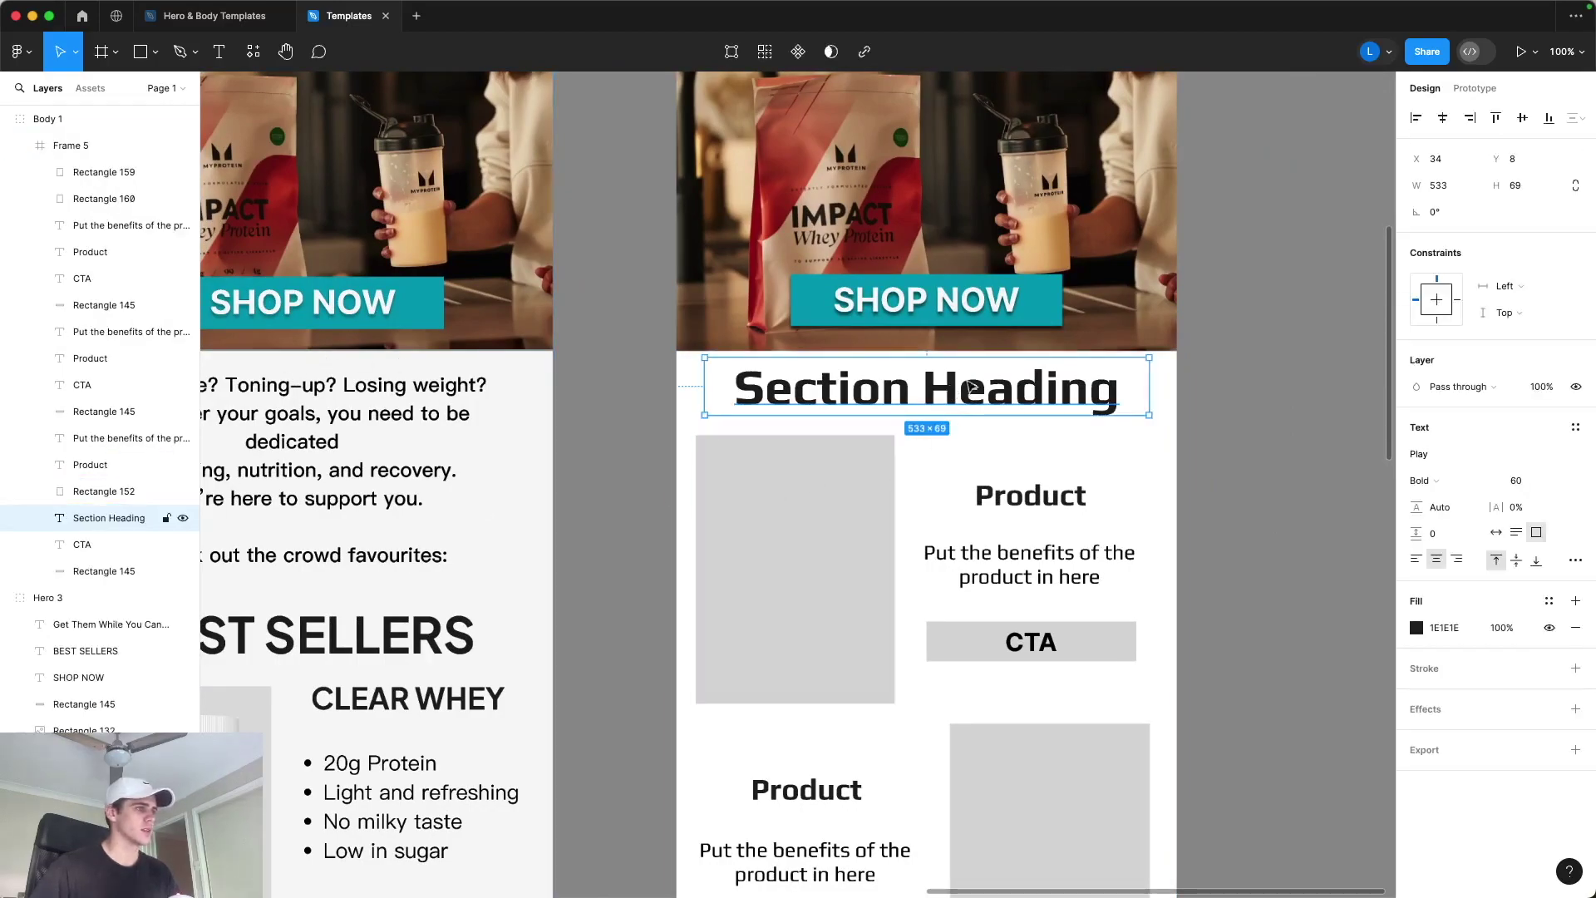
{"action": "double_click", "coordinate": [969, 382]}
{"action": "type", "text": "BE"}
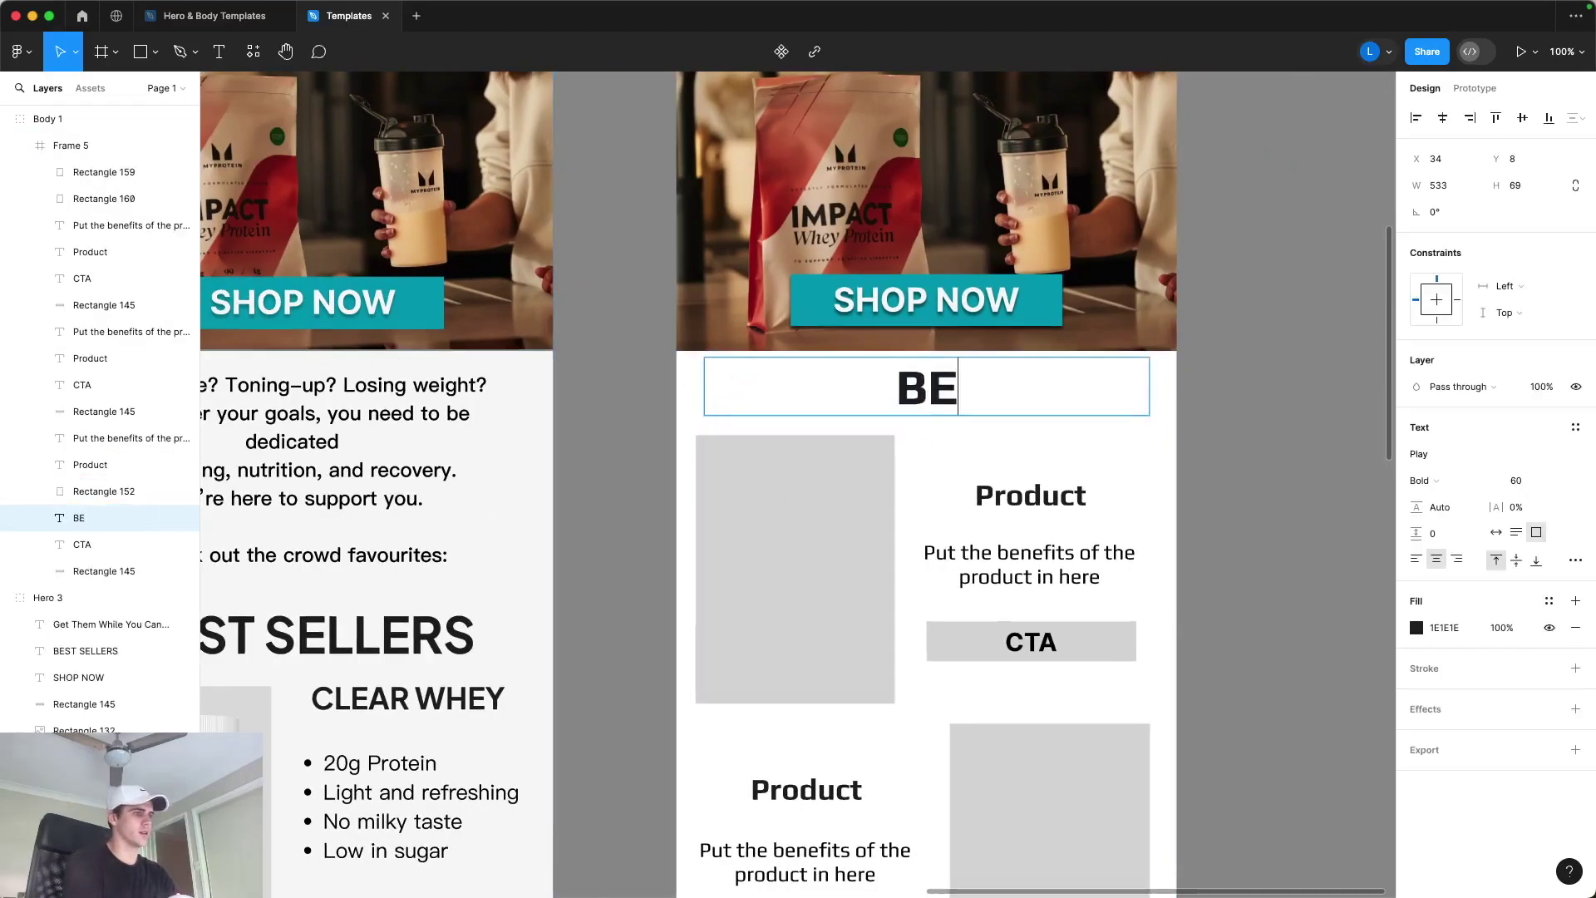
{"action": "type", "text": "ST SELLERS"}
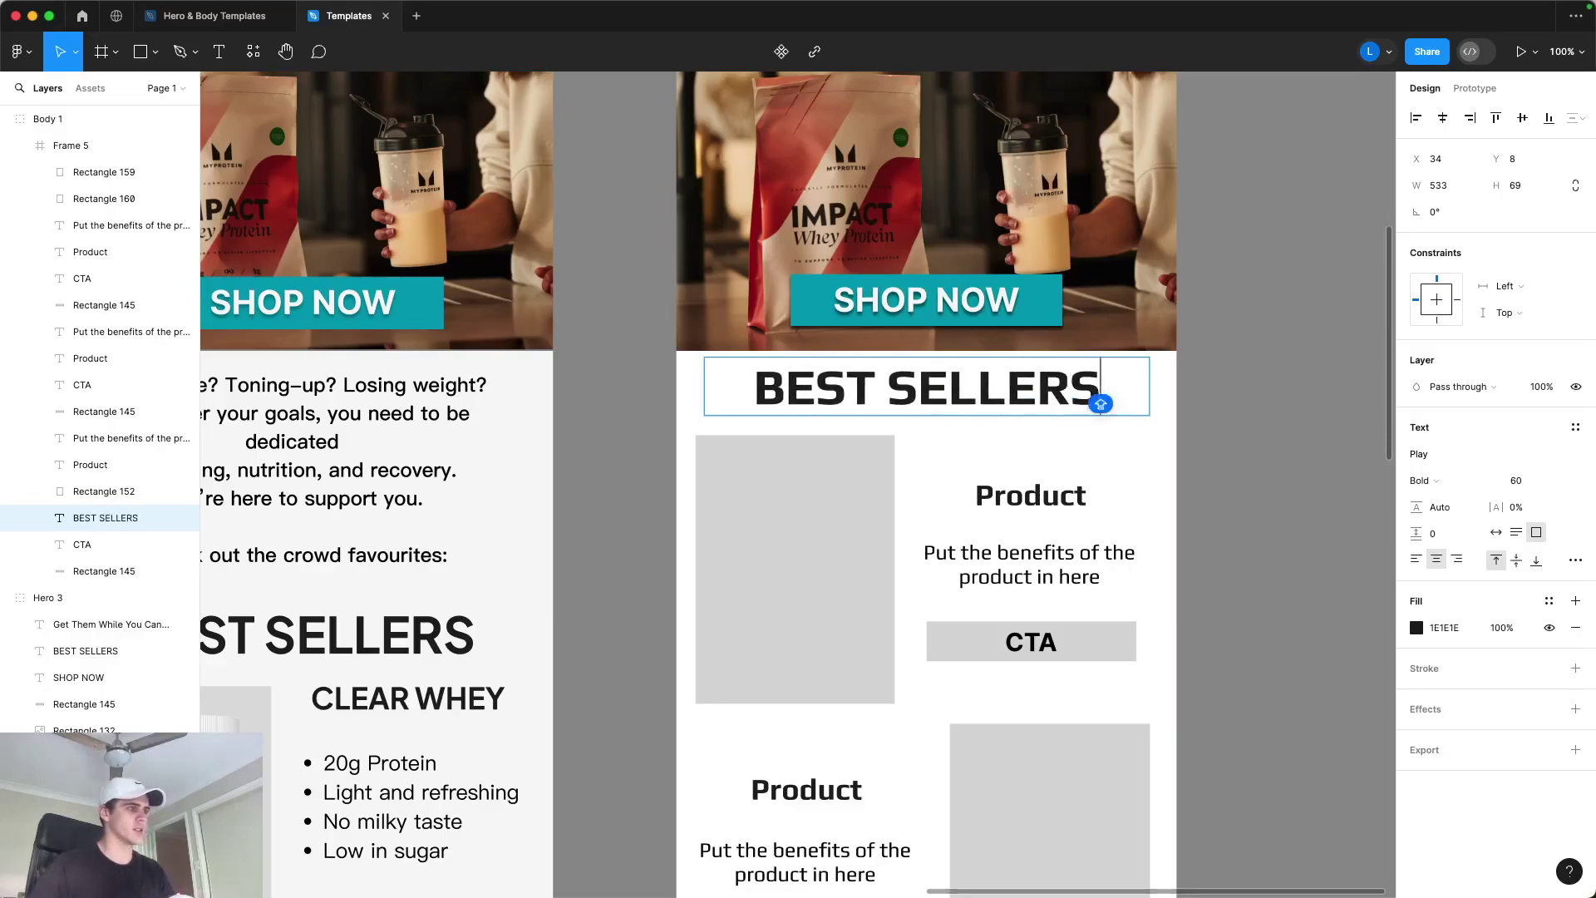
Step: Change the font of the body's BEST SELLERS heading to Plus Jakarta Sans
{"action": "key", "text": "shift+Up"}
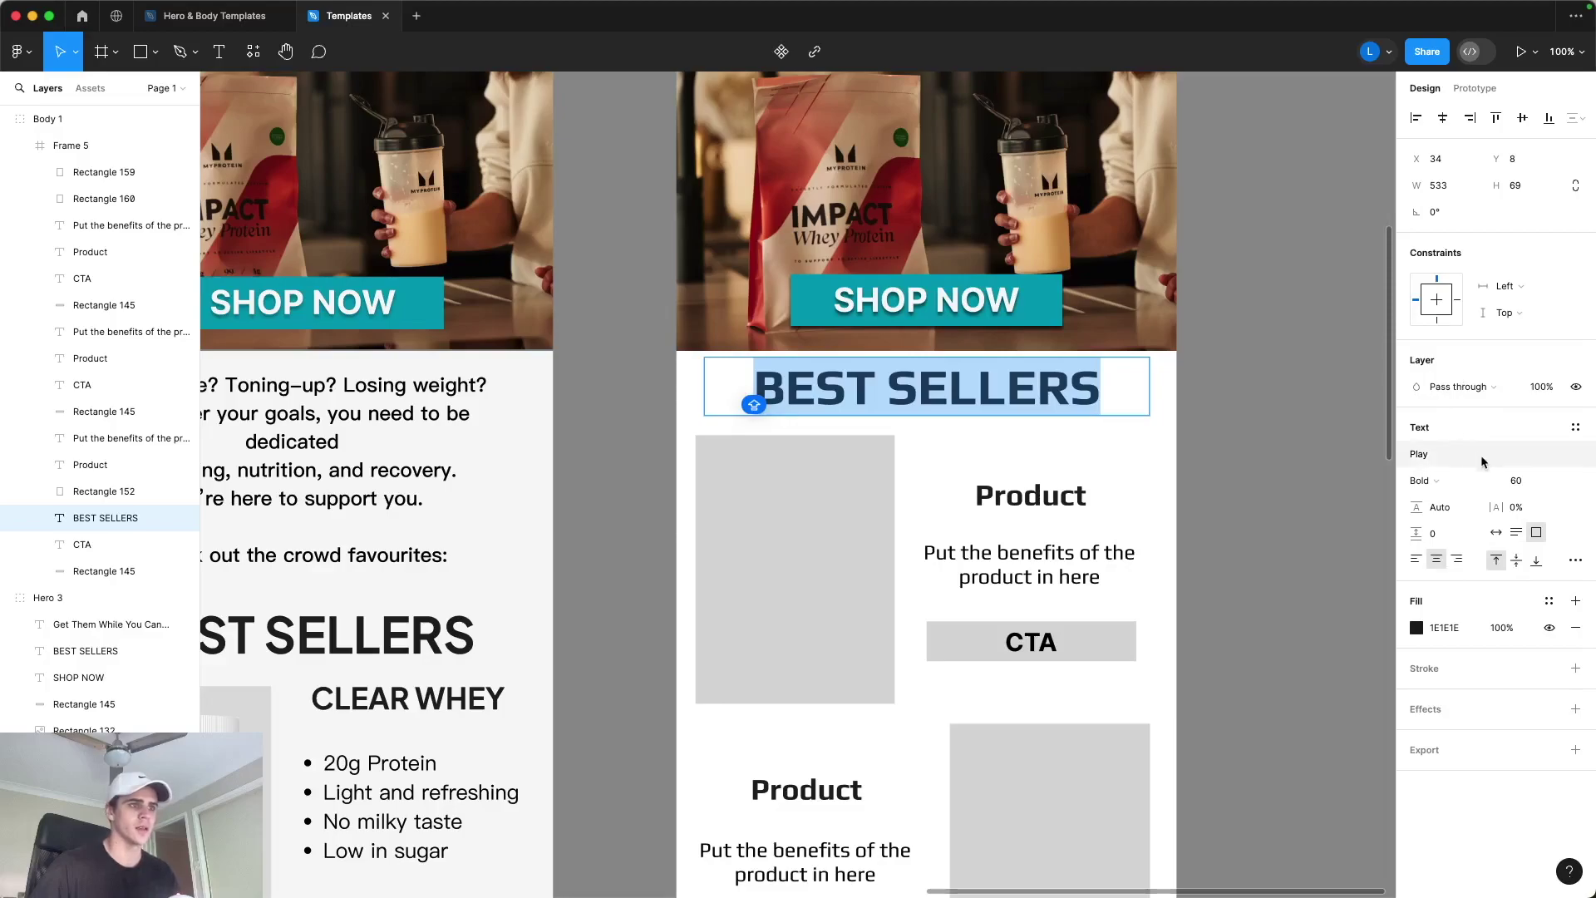
{"action": "left_click", "coordinate": [1430, 456]}
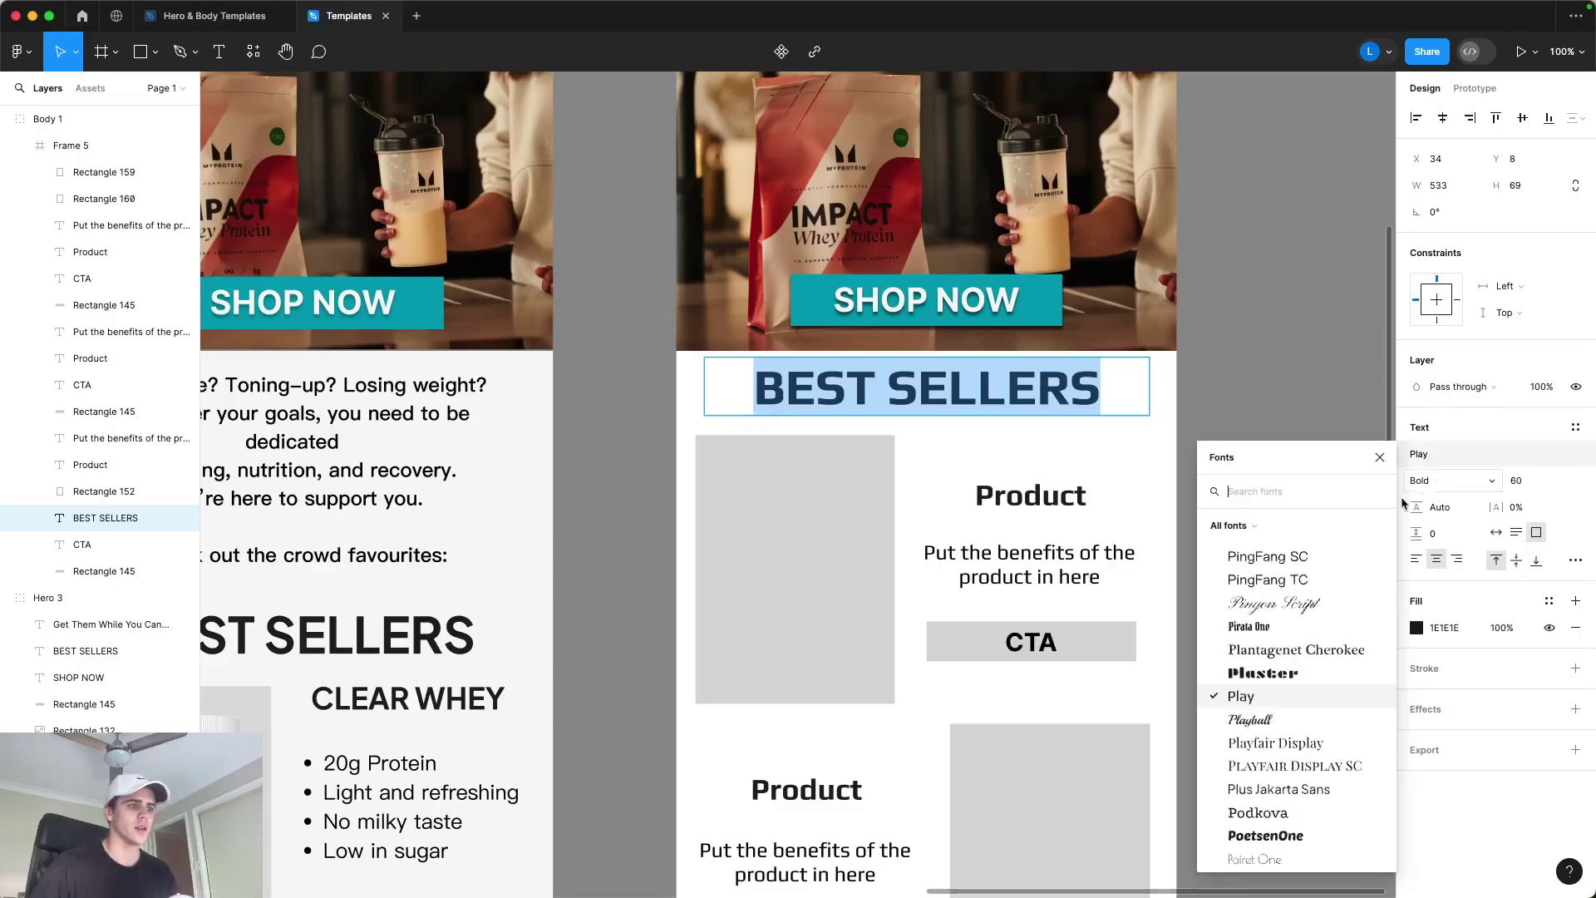
{"action": "left_click", "coordinate": [1278, 789]}
{"action": "key", "text": "Escape"}
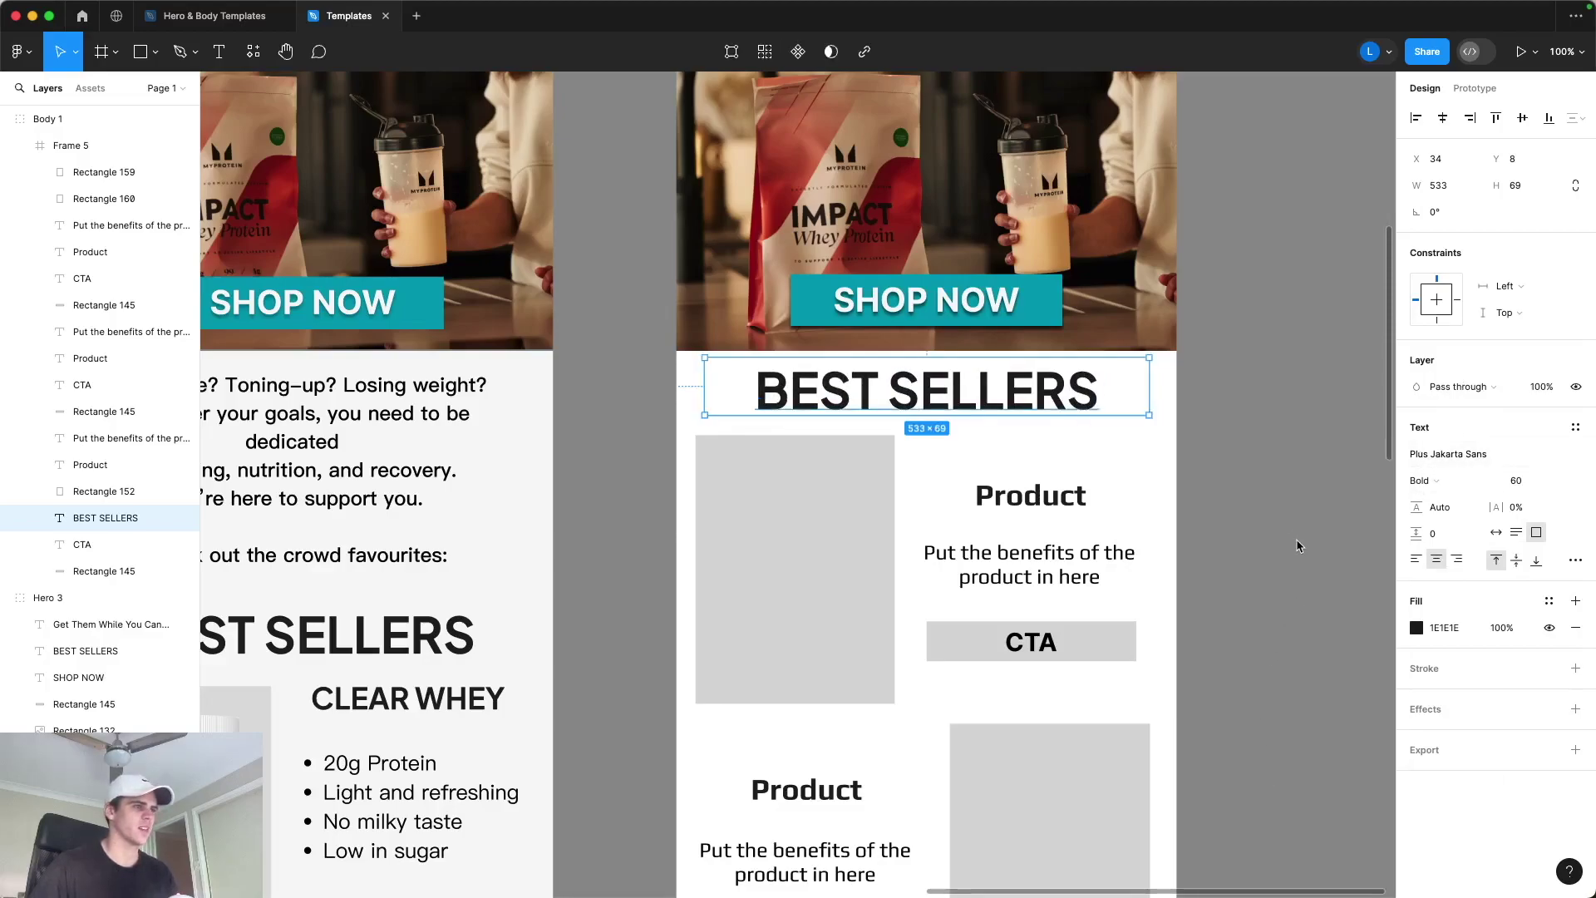
{"action": "left_click", "coordinate": [1289, 535]}
Step: Compare the body template's placeholder product blocks with the product blocks in the finished example email
{"action": "scroll", "coordinate": [1289, 536], "scroll_direction": "down", "scroll_amount": 3}
{"action": "scroll", "coordinate": [1289, 535], "scroll_direction": "down", "scroll_amount": 5}
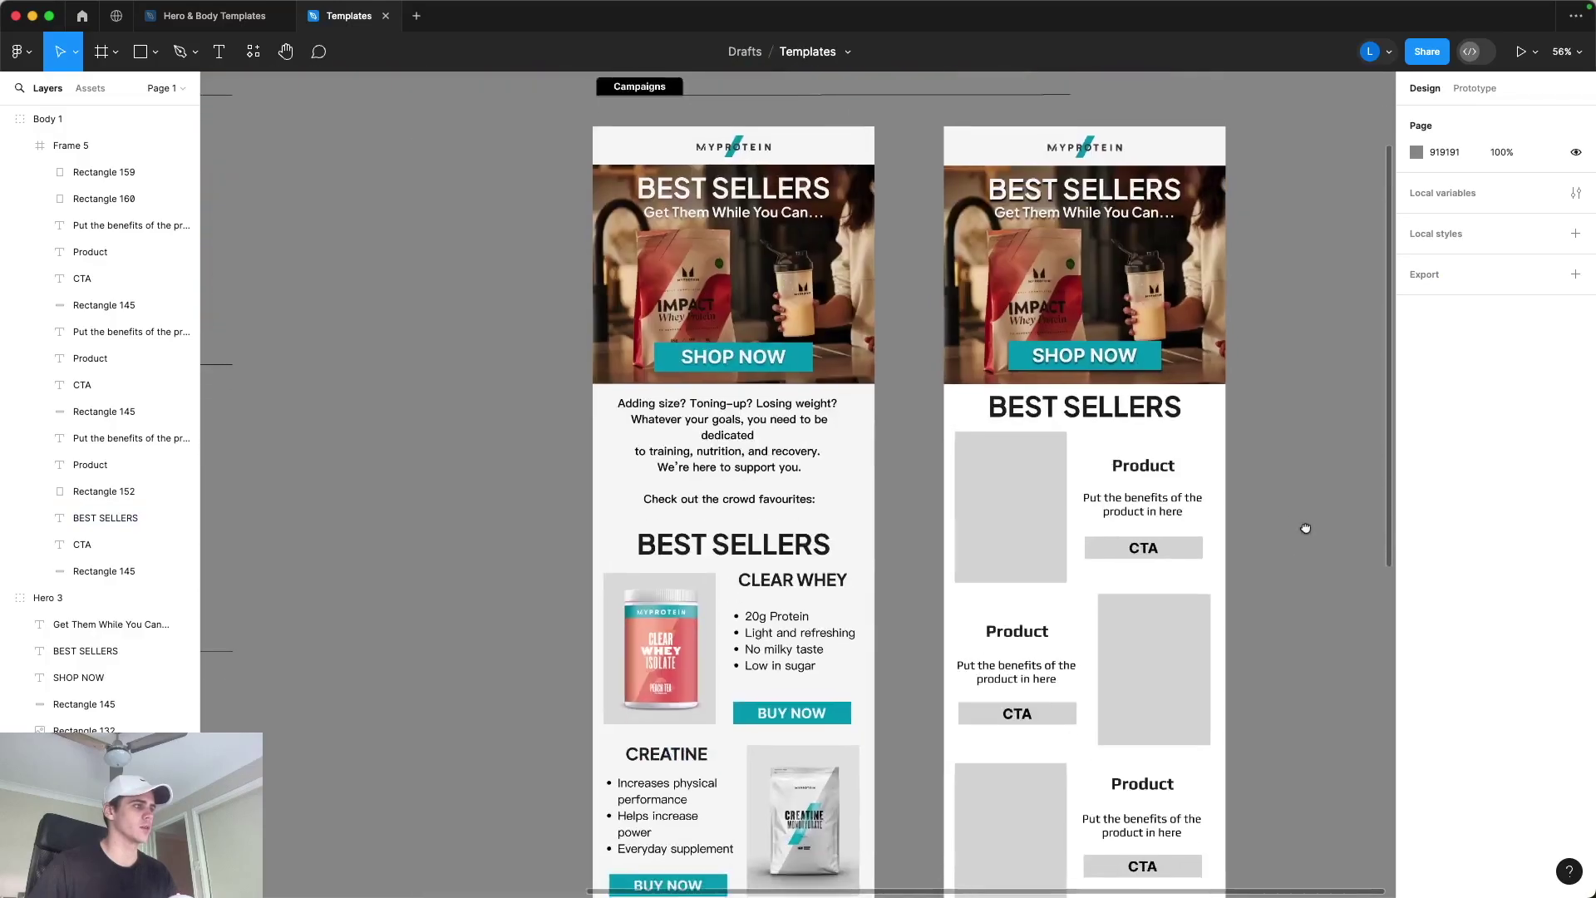
{"action": "scroll", "coordinate": [1266, 456], "scroll_direction": "right", "scroll_amount": 2}
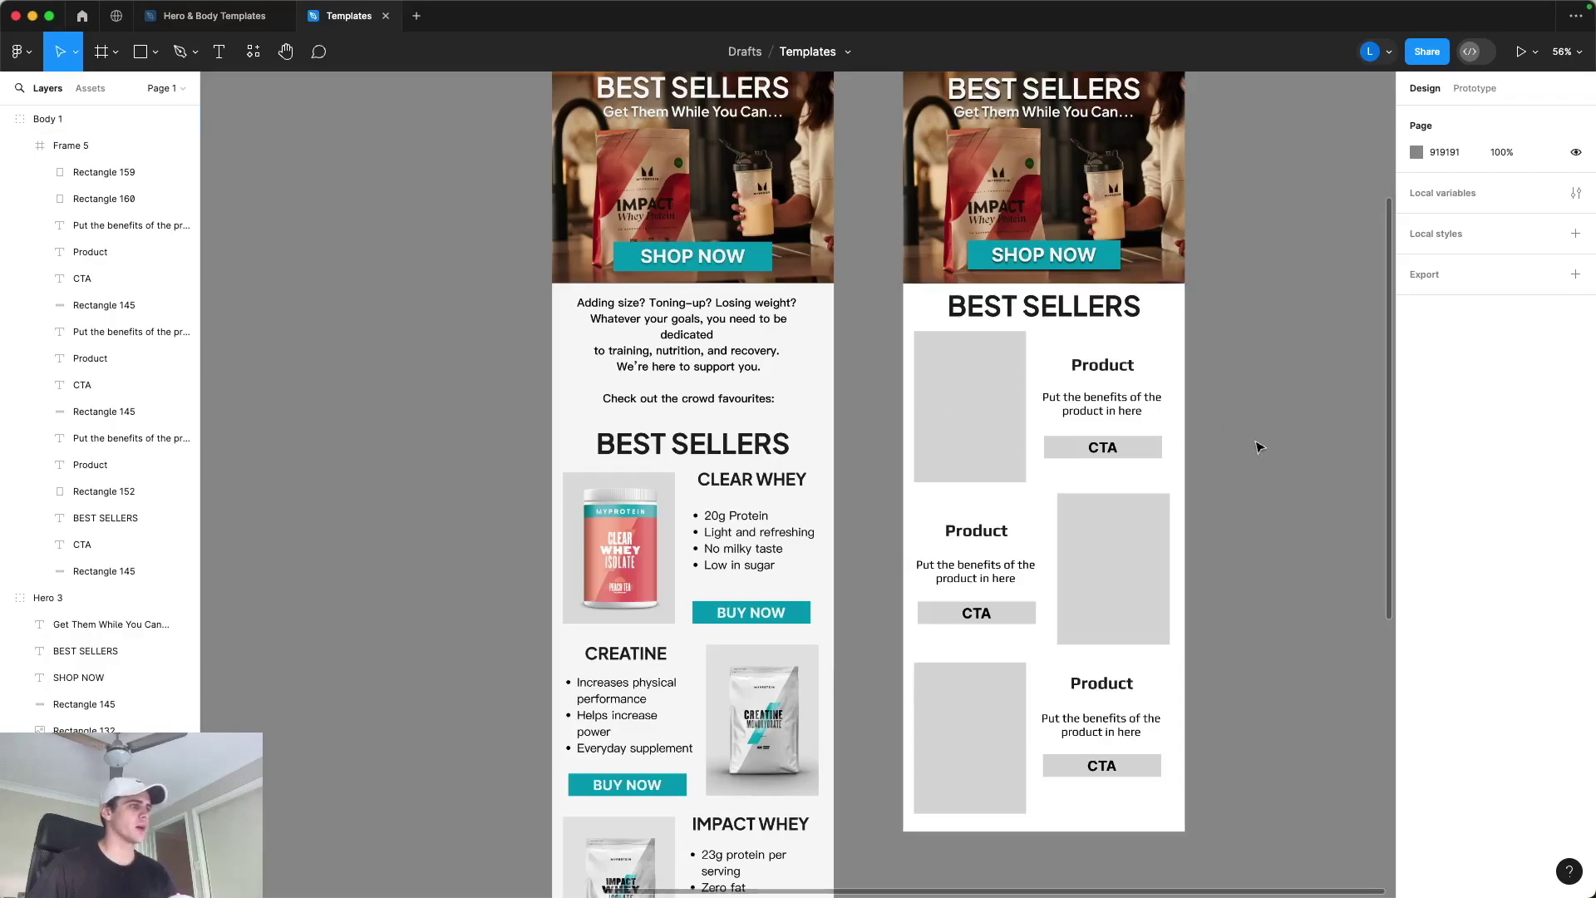
{"action": "scroll", "coordinate": [1259, 447], "scroll_direction": "down", "scroll_amount": 3}
{"action": "scroll", "coordinate": [1259, 447], "scroll_direction": "right", "scroll_amount": 2}
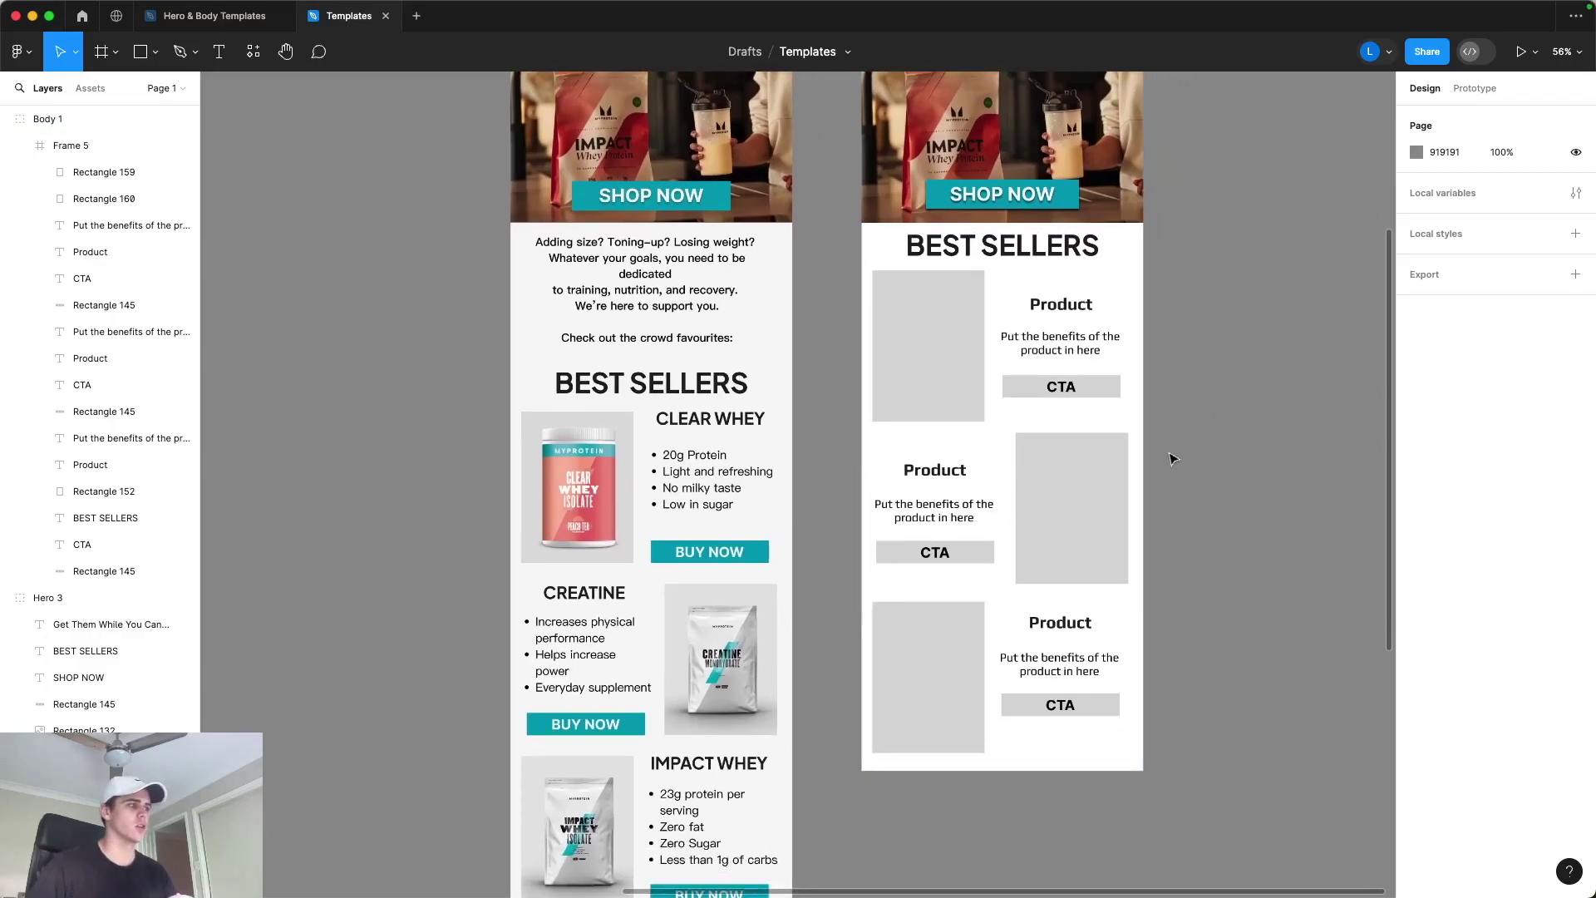
{"action": "scroll", "coordinate": [1243, 456], "scroll_direction": "down", "scroll_amount": 3}
{"action": "scroll", "coordinate": [1243, 456], "scroll_direction": "left", "scroll_amount": 2}
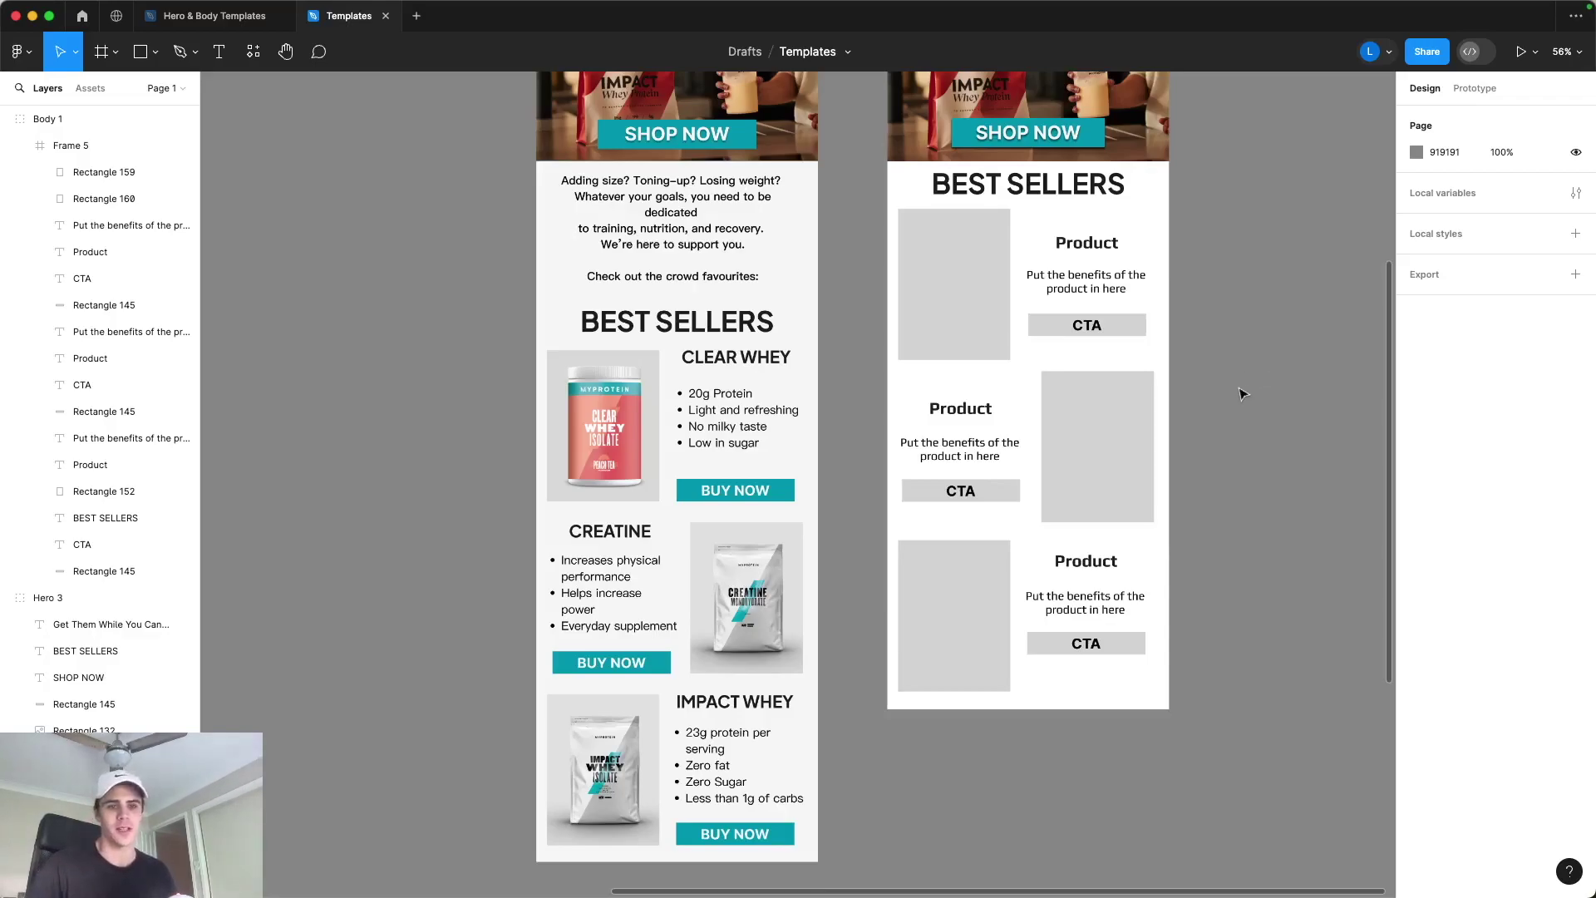
Step: Place the Clear Whey Isolate product image into the first product block's grey placeholder
{"action": "left_click", "coordinate": [22, 51]}
{"action": "mouse_move", "coordinate": [43, 125]}
{"action": "left_click", "coordinate": [228, 194]}
{"action": "double_click", "coordinate": [748, 362]}
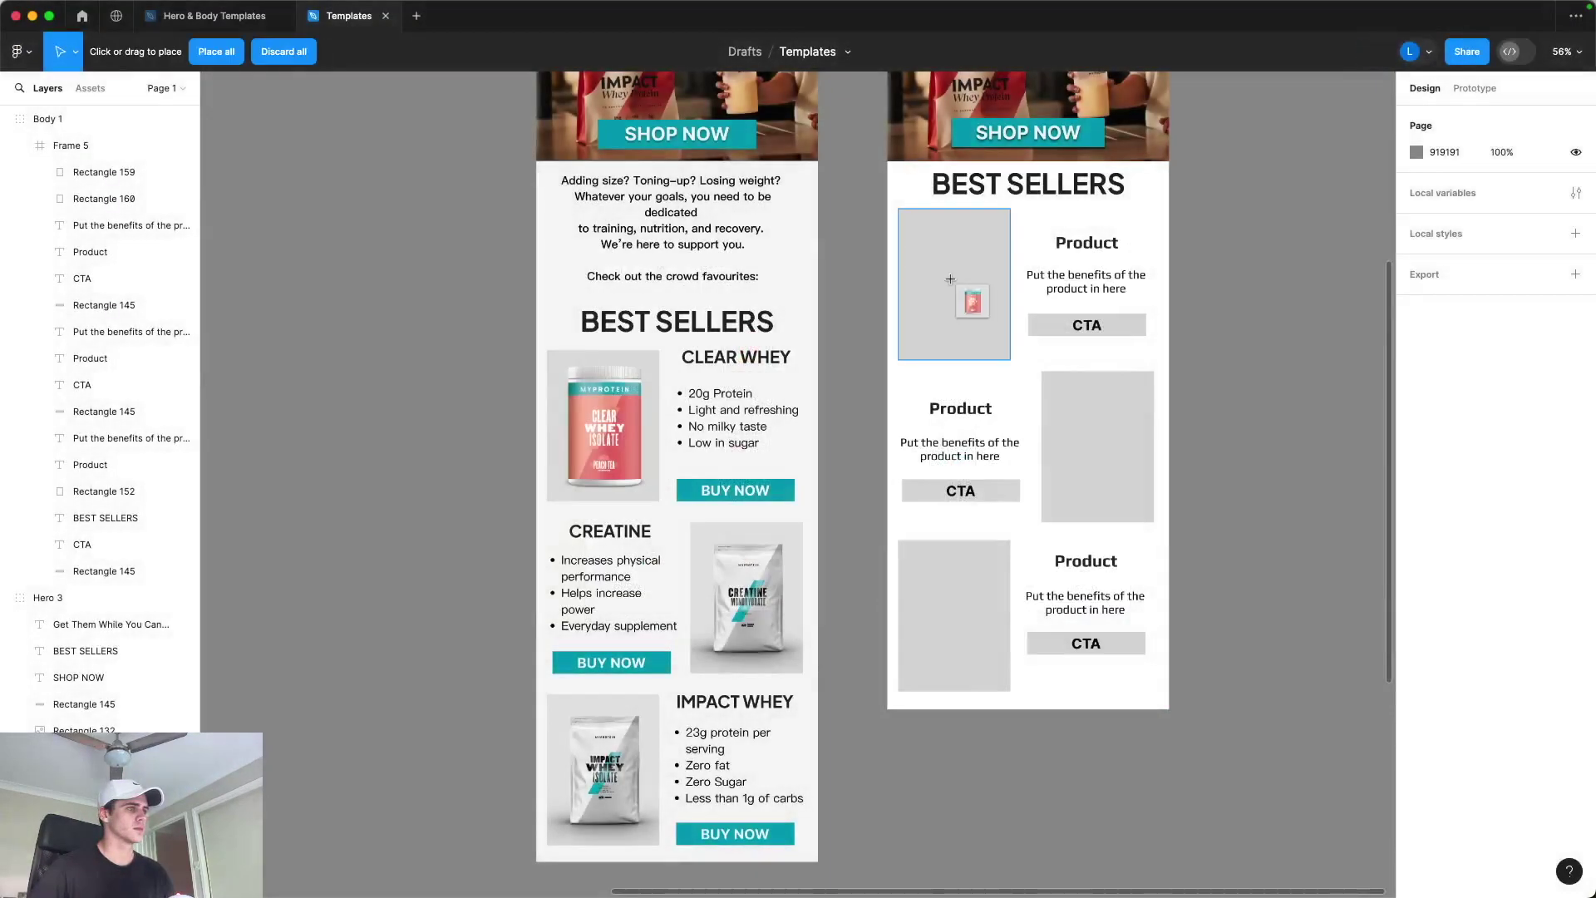
{"action": "left_click", "coordinate": [955, 285]}
Step: Replace the first block's Product title with CLEAR WHEY and set it in Plus Jakarta Sans
{"action": "scroll", "coordinate": [1254, 414], "scroll_direction": "up", "scroll_amount": 2}
{"action": "scroll", "coordinate": [1175, 271], "scroll_direction": "up", "scroll_amount": 5}
{"action": "double_click", "coordinate": [1023, 333]}
{"action": "double_click", "coordinate": [1022, 332]}
{"action": "type", "text": "cler"}
{"action": "key", "text": "BackSpace"}
{"action": "key", "text": "BackSpace"}
{"action": "key", "text": "BackSpace"}
{"action": "key", "text": "BackSpace"}
{"action": "type", "text": "CLEAR WHEY"}
{"action": "key", "text": "super+a"}
{"action": "left_click", "coordinate": [1417, 453]}
{"action": "key", "text": "Escape"}
{"action": "key", "text": "Escape"}
Step: Fill the first product block's CTA rectangle with the brand teal 00A0B6
{"action": "left_click", "coordinate": [1113, 470]}
{"action": "left_click", "coordinate": [1416, 453]}
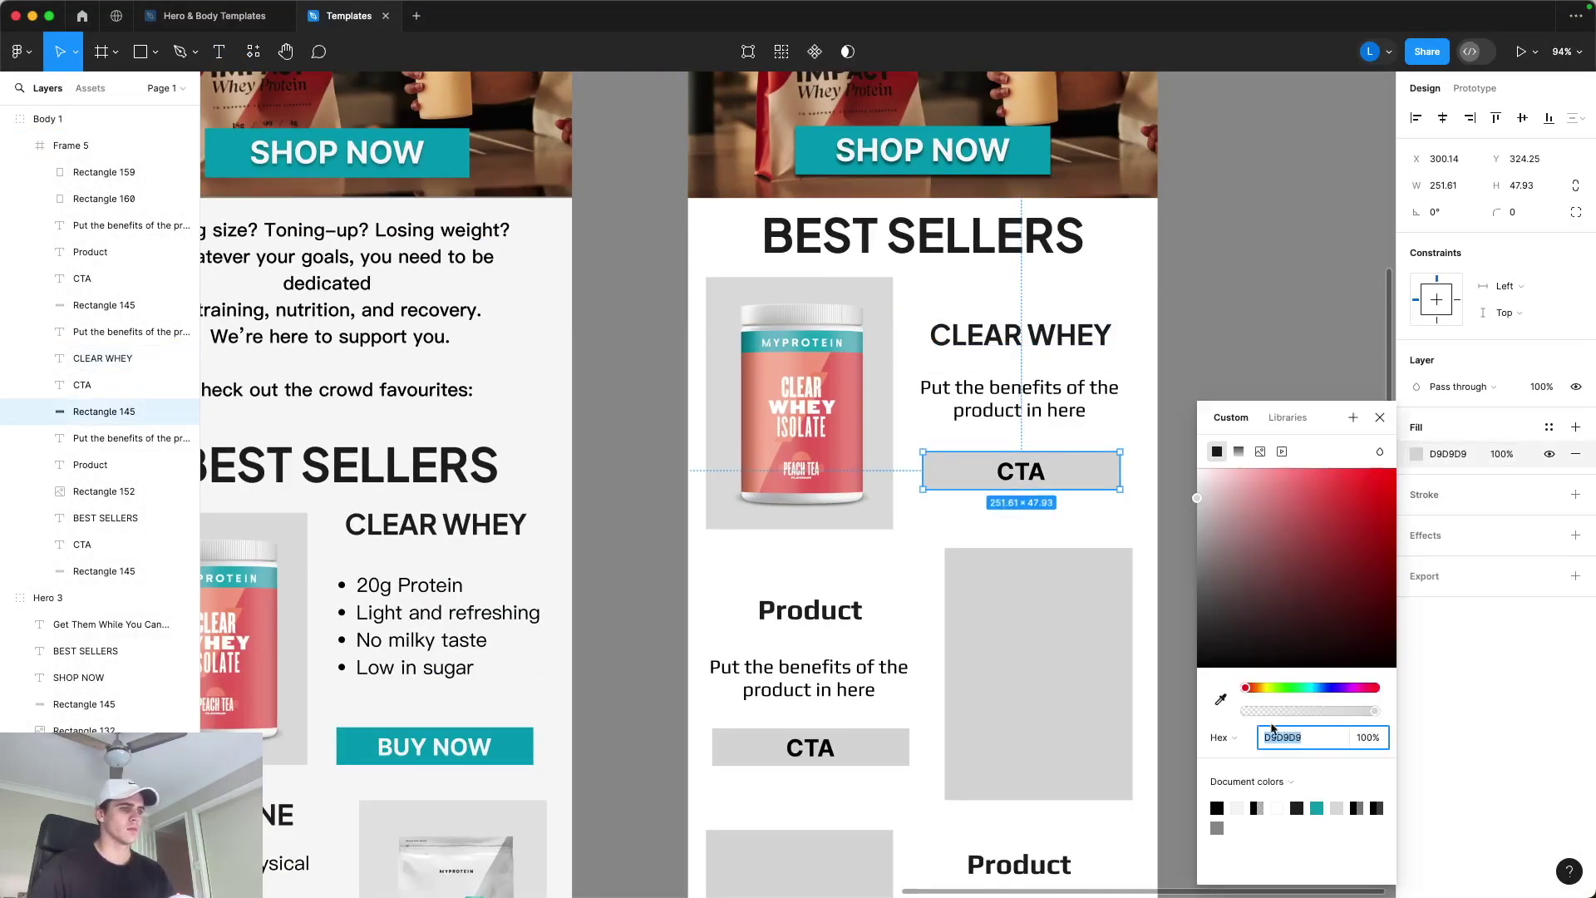
{"action": "left_click", "coordinate": [1317, 808]}
{"action": "key", "text": "i"}
{"action": "key", "text": "Escape"}
{"action": "left_click", "coordinate": [1380, 417]}
Step: Set the fill of the first product block's CTA text to off-white F7F7F7
{"action": "left_click", "coordinate": [995, 474]}
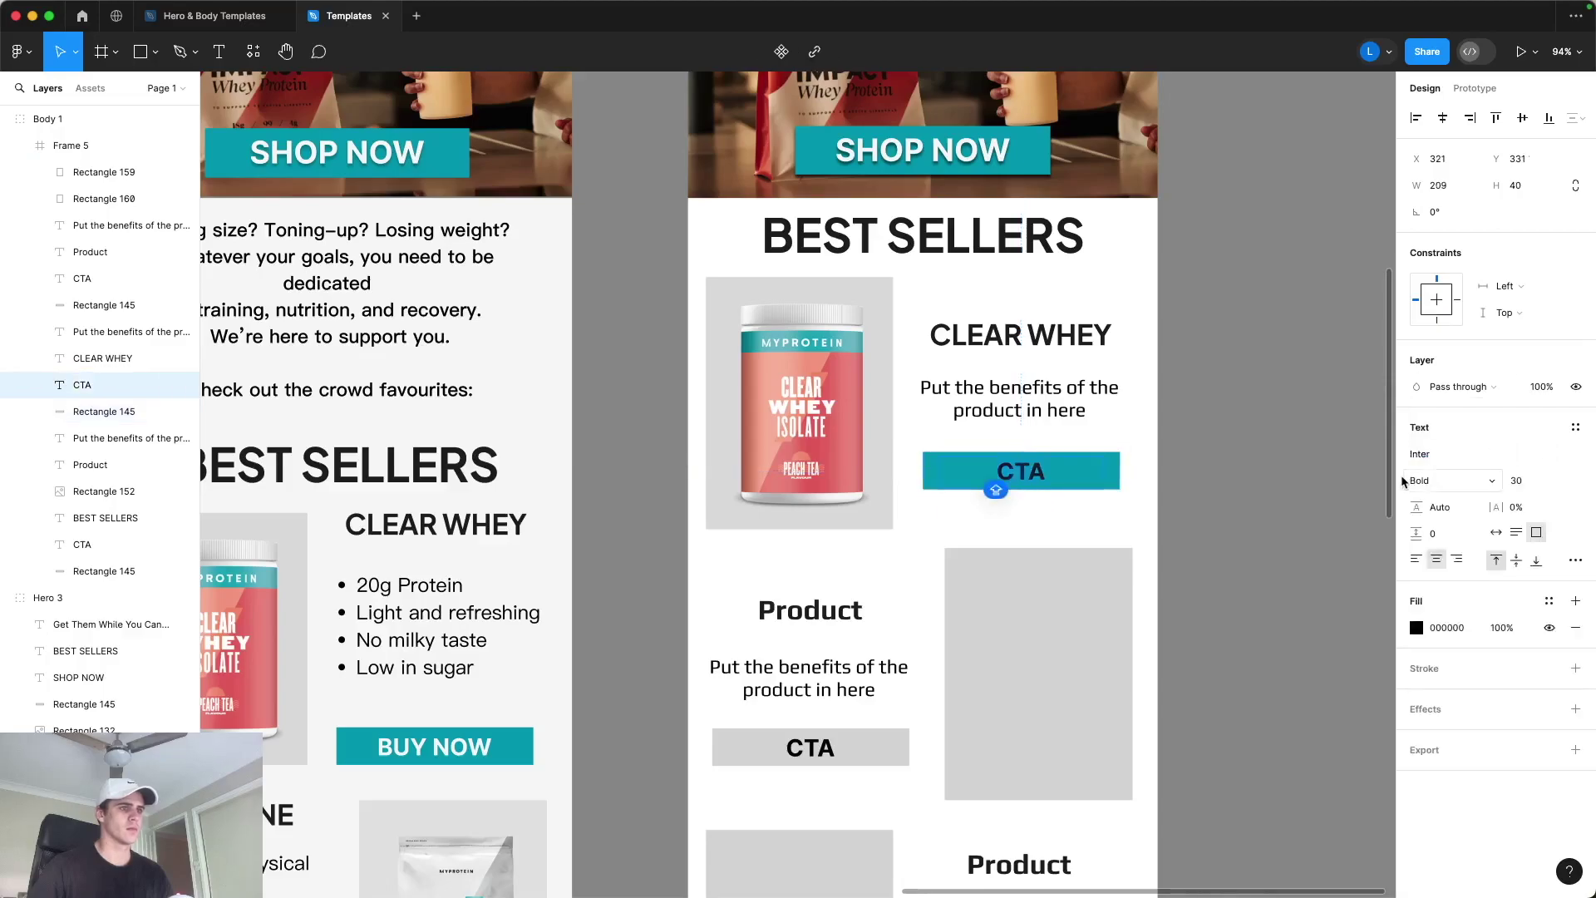
{"action": "left_click", "coordinate": [1416, 627]}
{"action": "key", "text": "i"}
{"action": "scroll", "coordinate": [1310, 142], "scroll_direction": "up", "scroll_amount": 5}
{"action": "left_click", "coordinate": [1217, 610]}
{"action": "key", "text": "shift+2"}
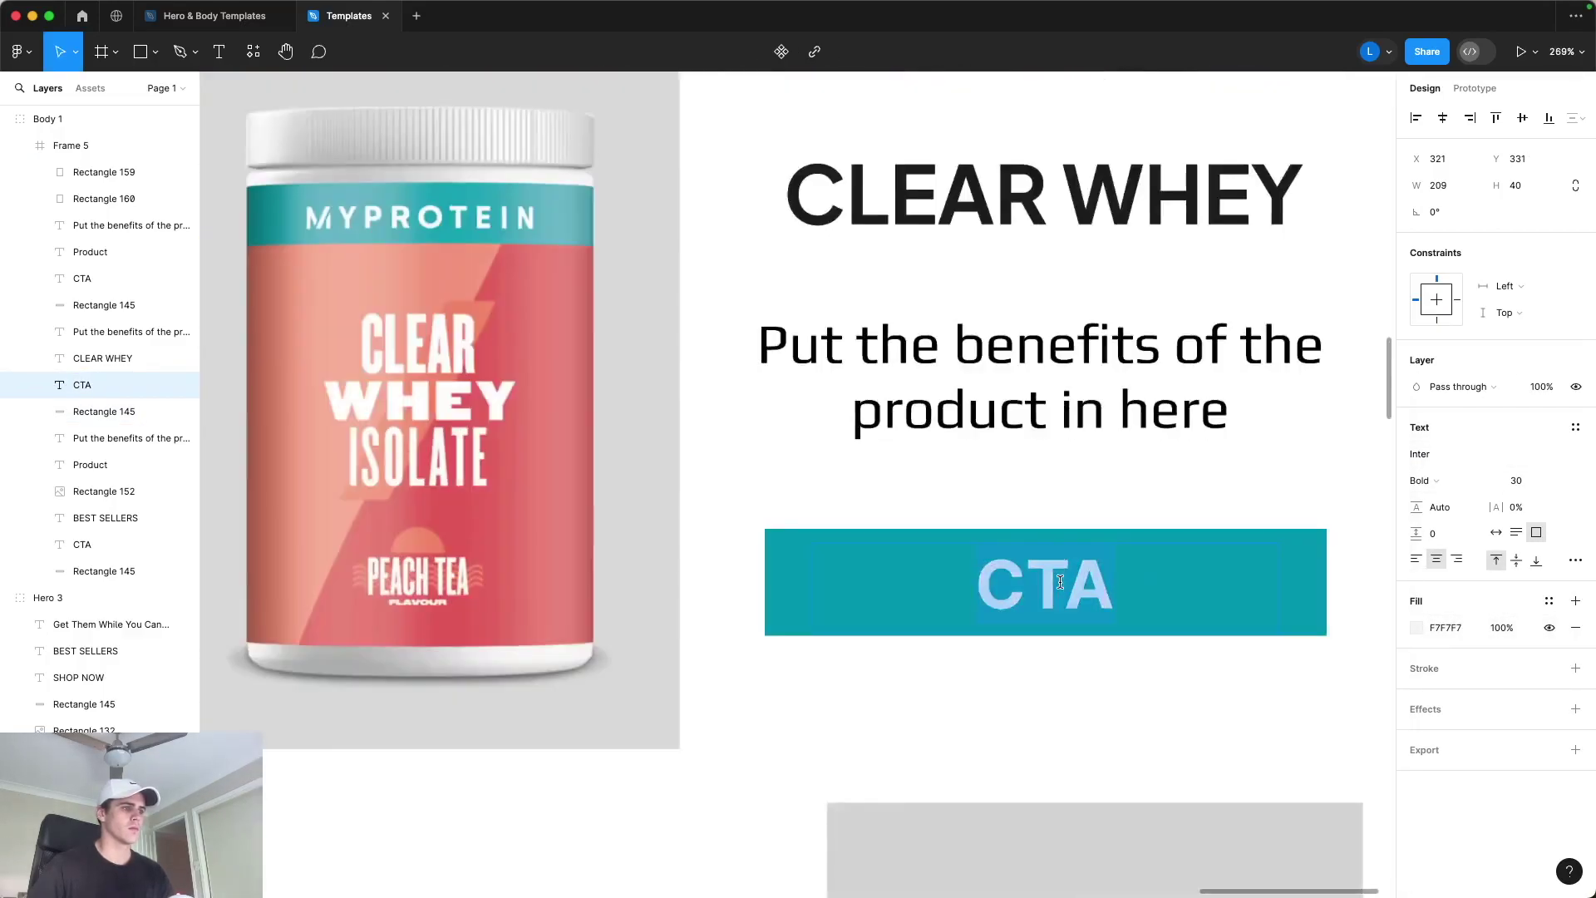
Step: Replace the CTA text on the Clear Whey button with Buy Now
{"action": "key", "text": "Return"}
{"action": "type", "text": "buy"}
{"action": "key", "text": "BackSpace"}
{"action": "key", "text": "BackSpace"}
{"action": "key", "text": "BackSpace"}
{"action": "type", "text": "BU"}
{"action": "key", "text": "BackSpace"}
{"action": "type", "text": "uy Now"}
{"action": "key", "text": "Escape"}
{"action": "key", "text": "Escape"}
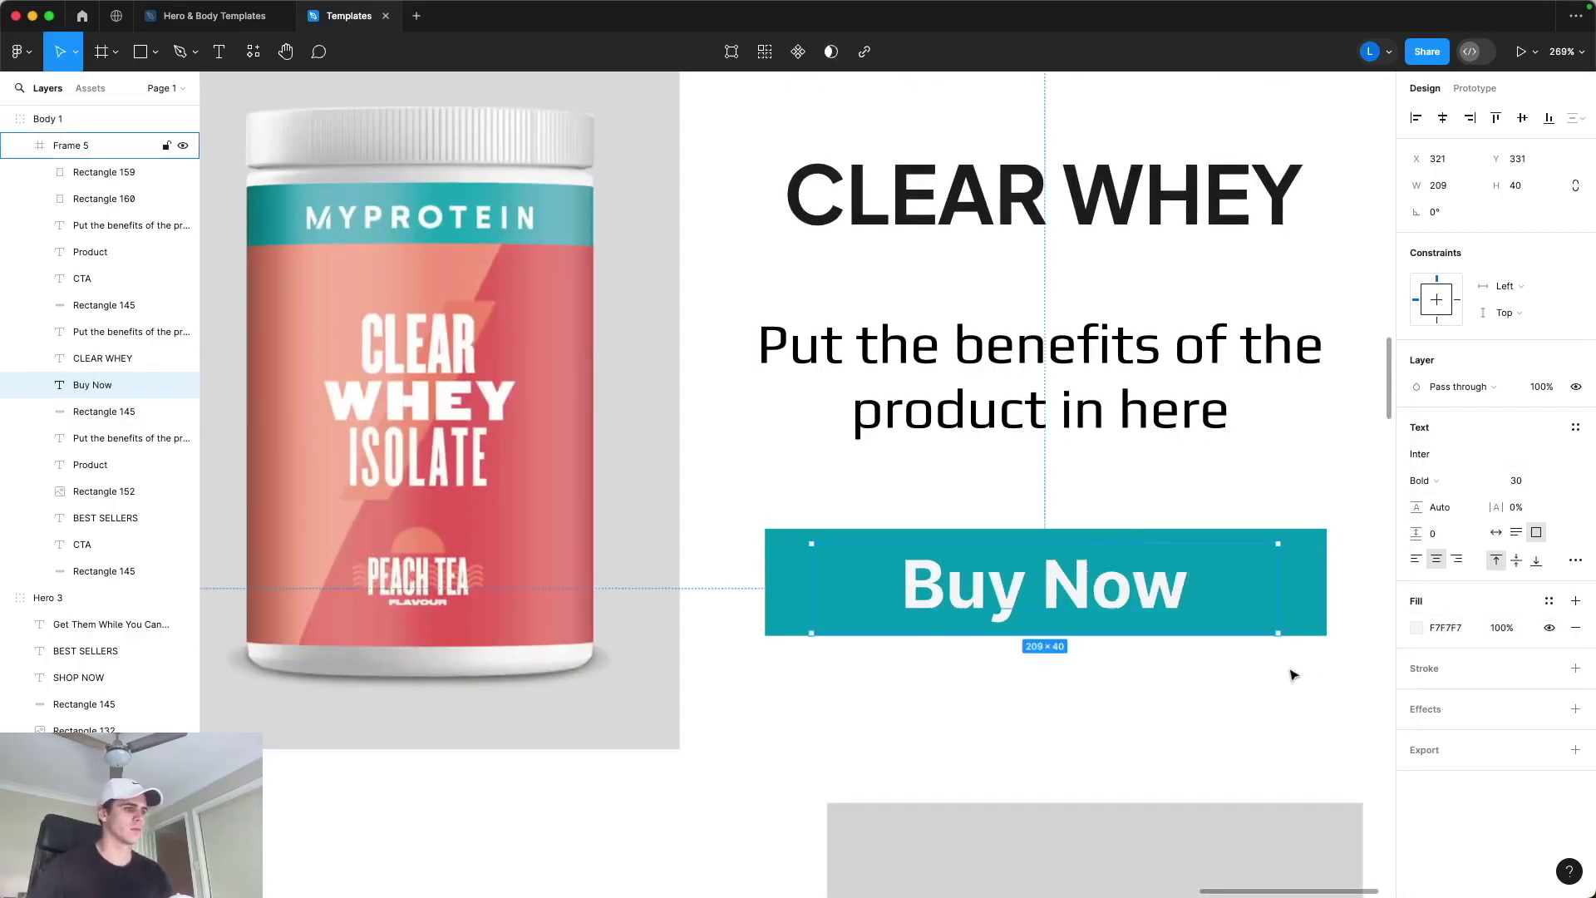
Step: Move the benefits placeholder up under the CLEAR WHEY title and change its font to PingFang SC
{"action": "scroll", "coordinate": [1325, 574], "scroll_direction": "down", "scroll_amount": 5}
{"action": "scroll", "coordinate": [1325, 574], "scroll_direction": "down", "scroll_amount": 1}
{"action": "scroll", "coordinate": [1325, 573], "scroll_direction": "right", "scroll_amount": 1}
{"action": "double_click", "coordinate": [1040, 413]}
{"action": "key", "text": "Escape"}
{"action": "left_click_drag", "start_coordinate": [1061, 420], "coordinate": [1060, 398]}
{"action": "left_click", "coordinate": [1429, 454]}
{"action": "left_click", "coordinate": [1269, 564]}
Step: Replace the Clear Whey benefits placeholder with a bulleted list: 20g Protein, Light and refreshing, No milky taste
{"action": "key", "text": "Return"}
{"action": "type", "text": "- 20g Protein"}
{"action": "key", "text": "Return"}
{"action": "type", "text": "Light and refreshing"}
{"action": "key", "text": "Return"}
{"action": "type", "text": "No milky ta"}
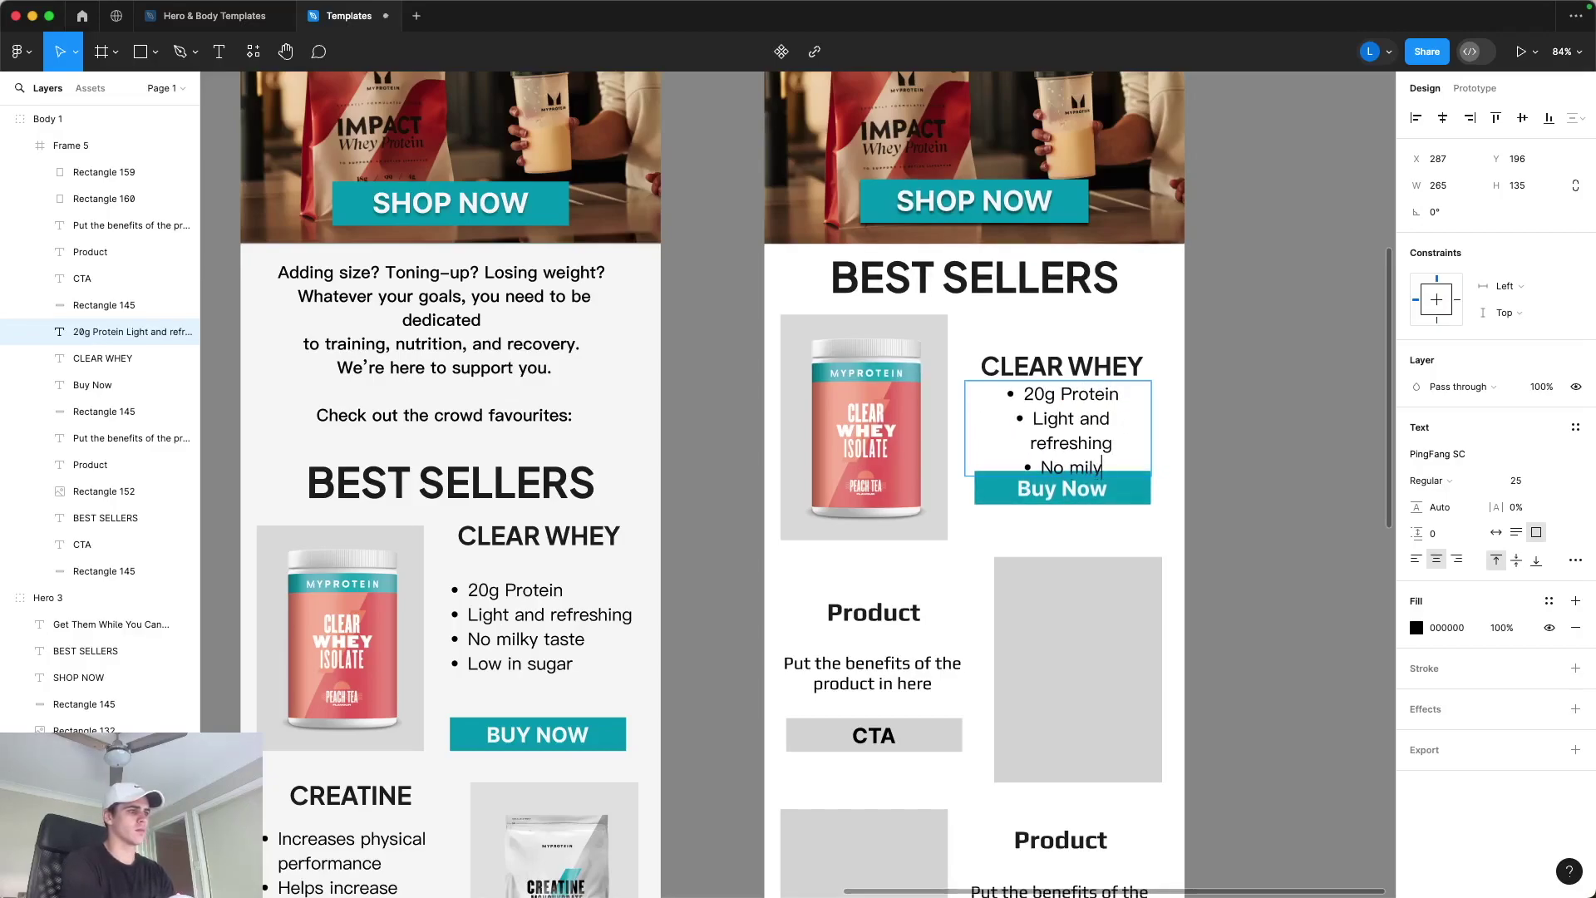
{"action": "type", "text": "ste"}
{"action": "key", "text": "Escape"}
Step: Left-align the Clear Whey benefits list in a wider box and raise the CLEAR WHEY title to space it from the list
{"action": "key", "text": "alt+super+l"}
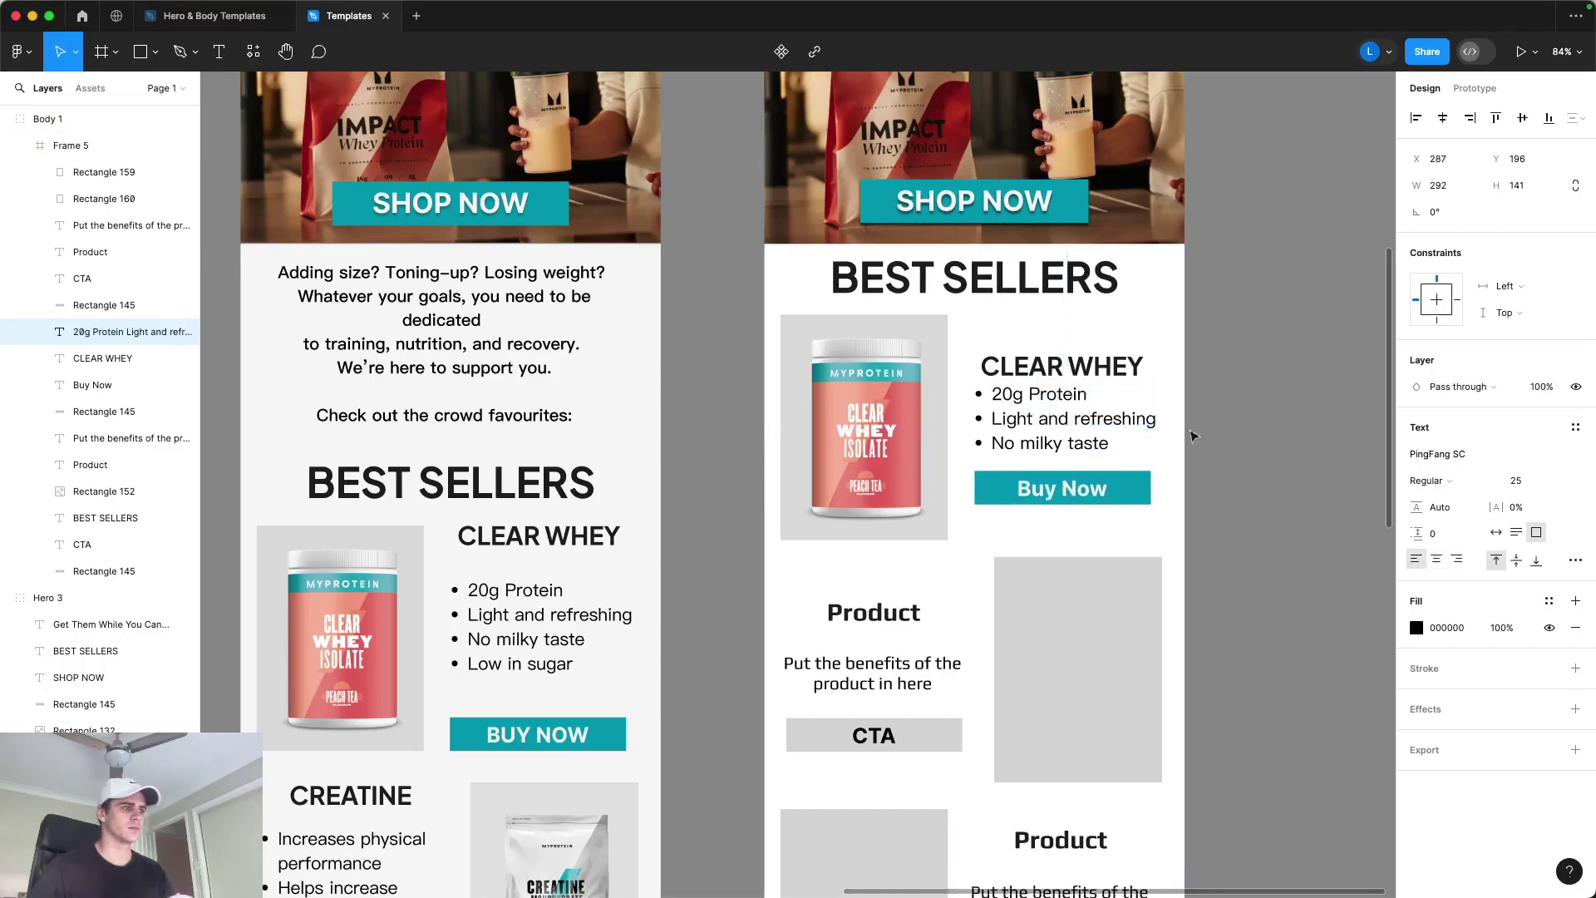
{"action": "key", "text": "shift+Tab"}
{"action": "key", "text": "Tab"}
{"action": "left_click", "coordinate": [1230, 408]}
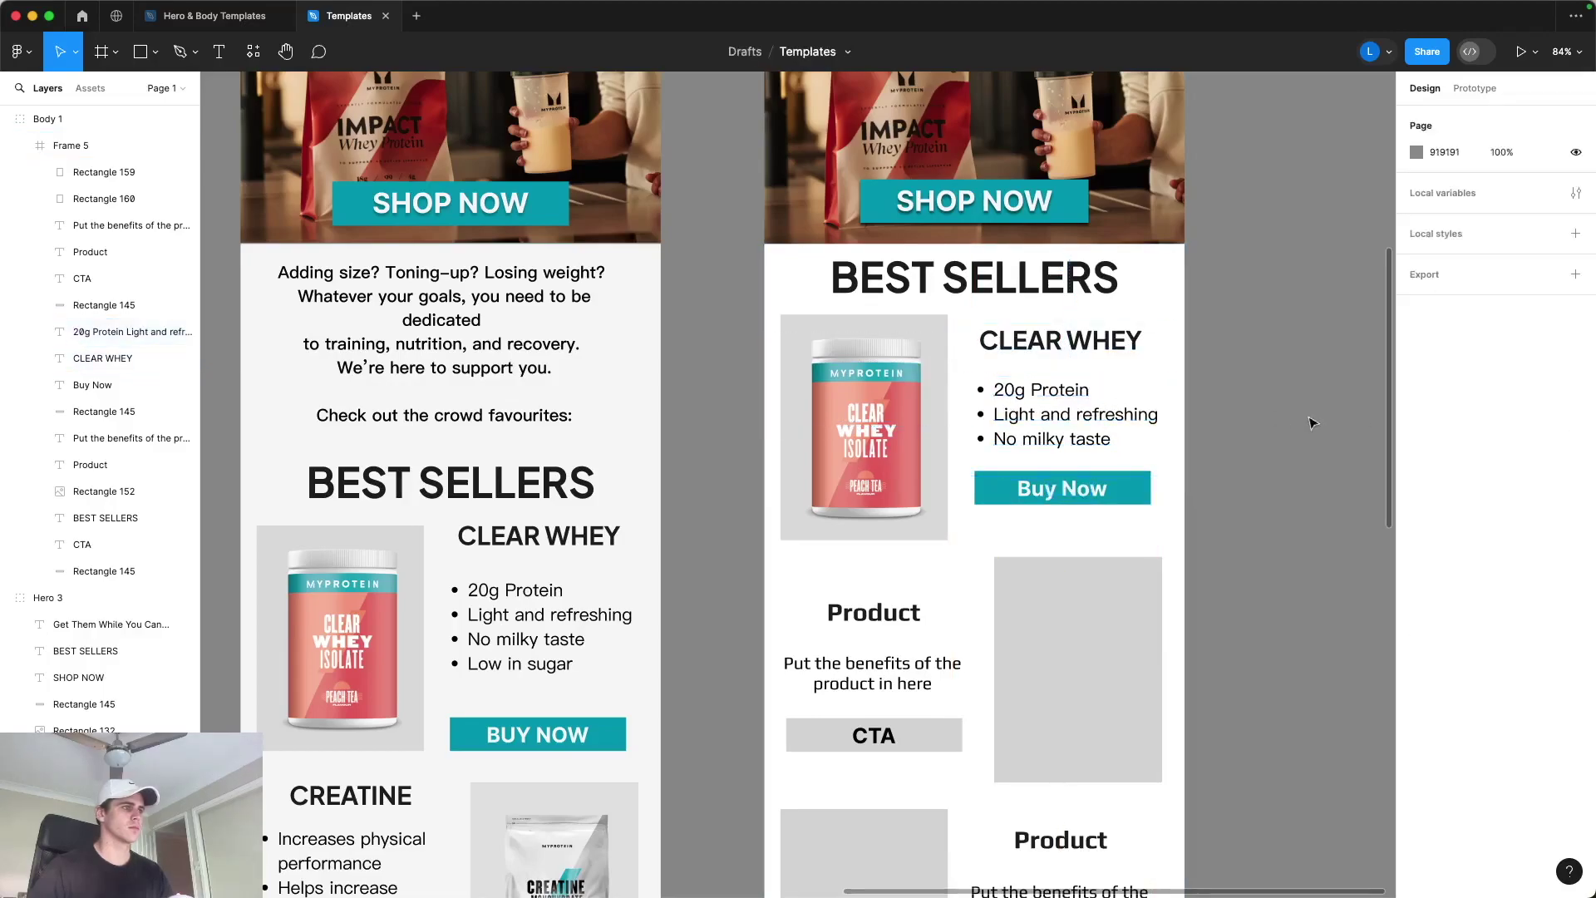
Step: Delete the grey CTA rectangle and its CTA text from the second product block
{"action": "scroll", "coordinate": [1266, 427], "scroll_direction": "down", "scroll_amount": 5}
{"action": "scroll", "coordinate": [1266, 427], "scroll_direction": "down", "scroll_amount": 1}
{"action": "scroll", "coordinate": [1039, 582], "scroll_direction": "up", "scroll_amount": 5}
{"action": "left_click", "coordinate": [1031, 569]}
{"action": "key", "text": "BackSpace"}
{"action": "left_click", "coordinate": [1008, 567]}
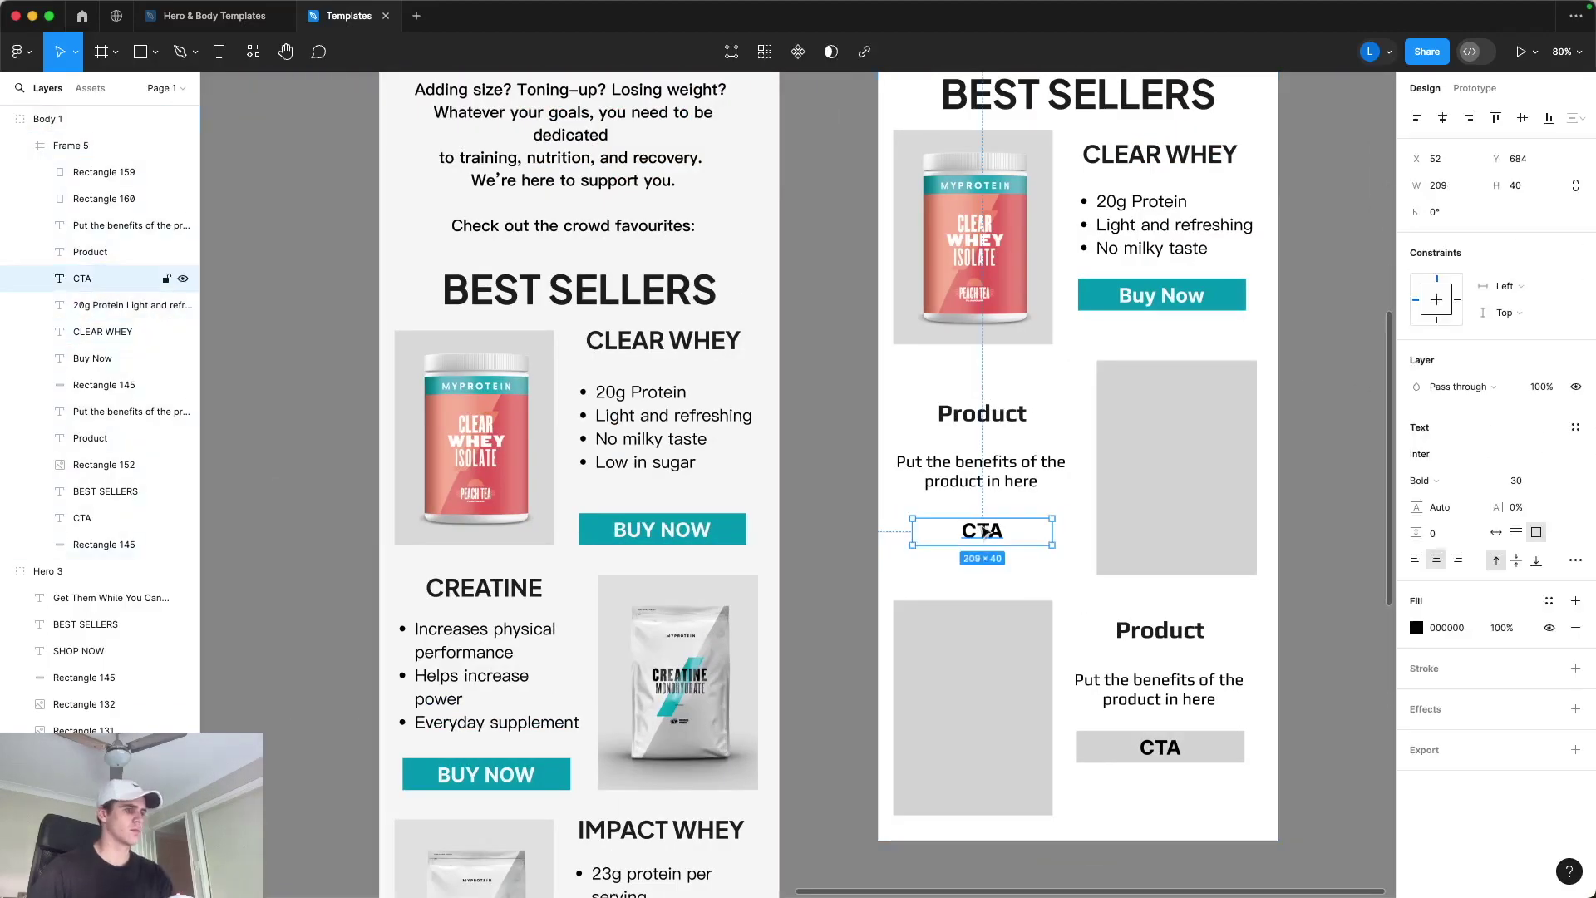
{"action": "key", "text": "BackSpace"}
Step: Duplicate the teal Buy Now button and its text into the second product block, below the benefits placeholder
{"action": "left_click", "coordinate": [1129, 438]}
{"action": "left_click", "coordinate": [1196, 301], "text": "shift"}
{"action": "left_click_drag", "start_coordinate": [1197, 301], "coordinate": [1022, 545]}
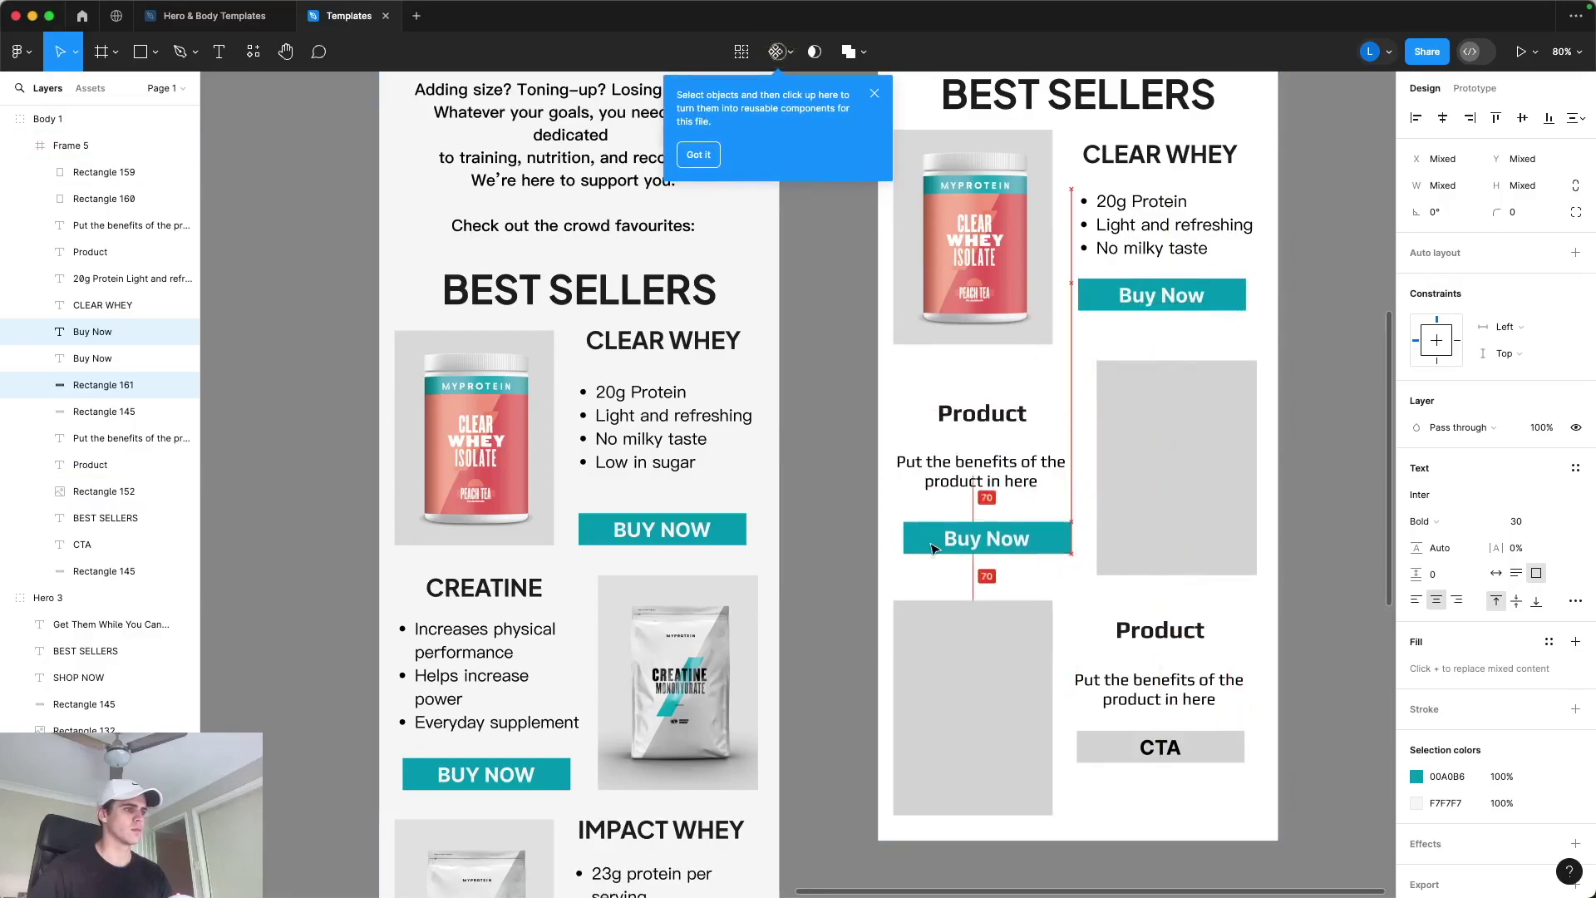
Step: Replace the grey CTA rectangle and text in the third product block with a duplicate of the teal Buy Now button
{"action": "left_click", "coordinate": [1122, 755]}
{"action": "key", "text": "BackSpace"}
{"action": "left_click", "coordinate": [1159, 746]}
{"action": "key", "text": "BackSpace"}
{"action": "left_click", "coordinate": [1010, 539]}
{"action": "left_click", "coordinate": [1010, 538], "text": "shift"}
{"action": "left_click_drag", "start_coordinate": [1010, 540], "coordinate": [1213, 791]}
Step: Set the font of the second and third blocks' Product titles to Plus Jakarta Sans
{"action": "double_click", "coordinate": [972, 455]}
{"action": "left_click", "coordinate": [1417, 456]}
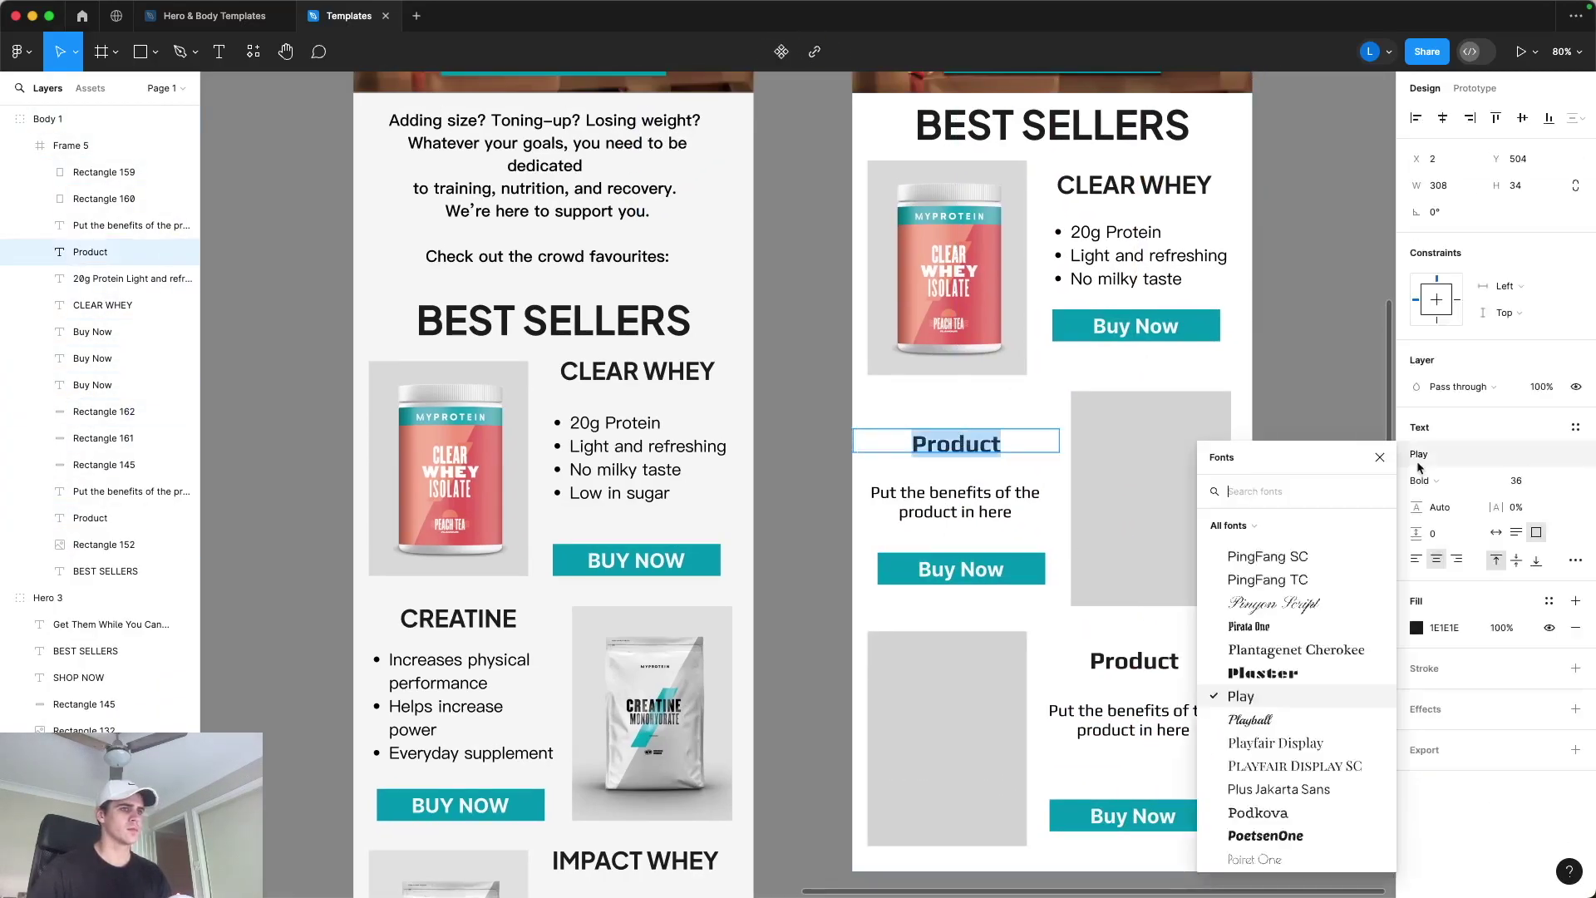
{"action": "left_click", "coordinate": [1295, 791]}
{"action": "double_click", "coordinate": [1143, 662]}
{"action": "left_click", "coordinate": [1420, 455]}
{"action": "left_click", "coordinate": [1279, 789]}
Step: Set the font of the second and third blocks' benefits placeholders to PingFang SC
{"action": "double_click", "coordinate": [1122, 720]}
{"action": "left_click", "coordinate": [1418, 455]}
{"action": "left_click", "coordinate": [1268, 556]}
{"action": "double_click", "coordinate": [956, 505]}
{"action": "left_click", "coordinate": [1418, 454]}
{"action": "left_click", "coordinate": [1267, 556]}
{"action": "key", "text": "Escape"}
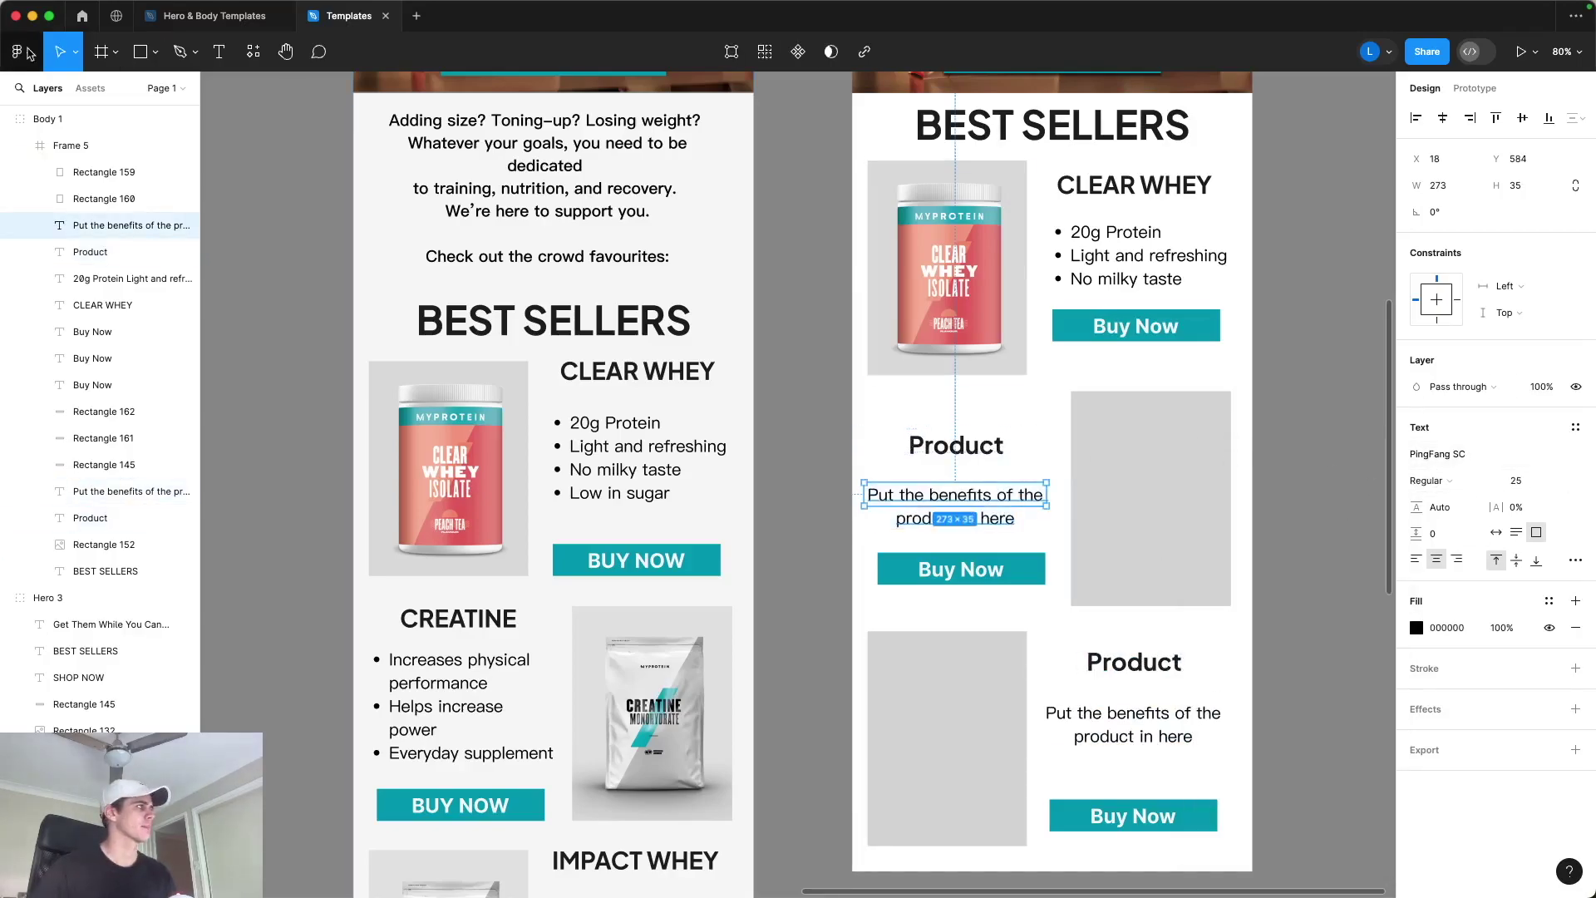
Step: Place the Impact Whey image in the third block's grey placeholder and the Creatine image in the second block's
{"action": "key", "text": "shift+super+k"}
{"action": "left_click", "coordinate": [646, 409]}
{"action": "left_click", "coordinate": [1082, 606]}
{"action": "left_click", "coordinate": [21, 52]}
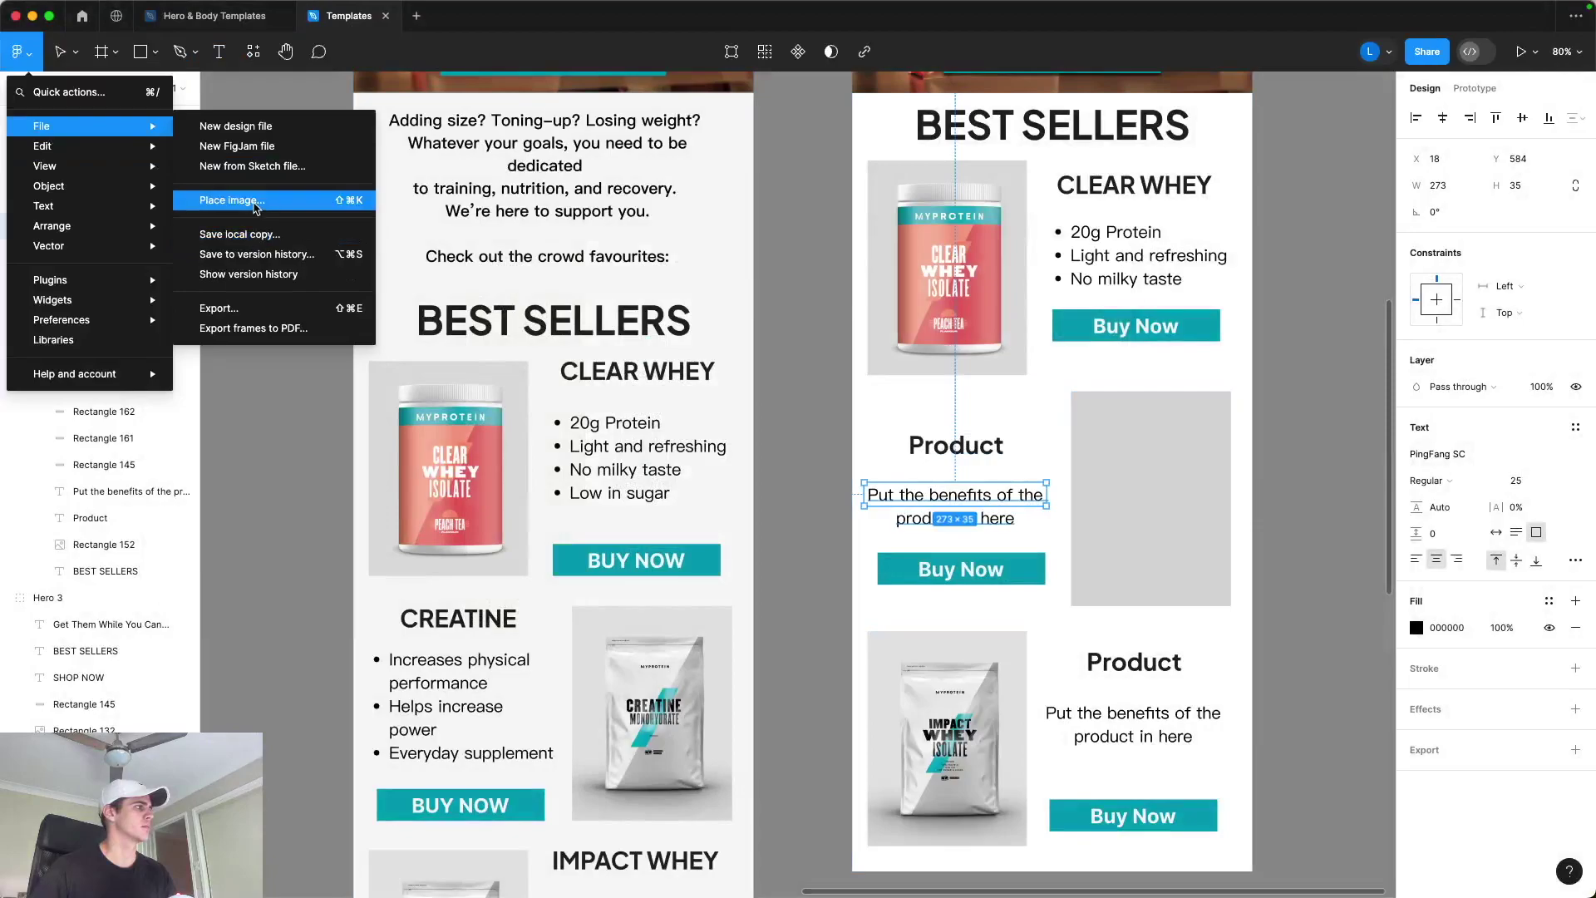
{"action": "left_click", "coordinate": [224, 203]}
{"action": "left_click", "coordinate": [850, 370]}
{"action": "left_click", "coordinate": [1083, 611]}
Step: Retitle the second product block CREATINE and the third product block IMPACT WHEY
{"action": "left_click", "coordinate": [1151, 499]}
{"action": "scroll", "coordinate": [918, 449], "scroll_direction": "up", "scroll_amount": 5}
{"action": "double_click", "coordinate": [917, 449]}
{"action": "type", "text": "CREATINE"}
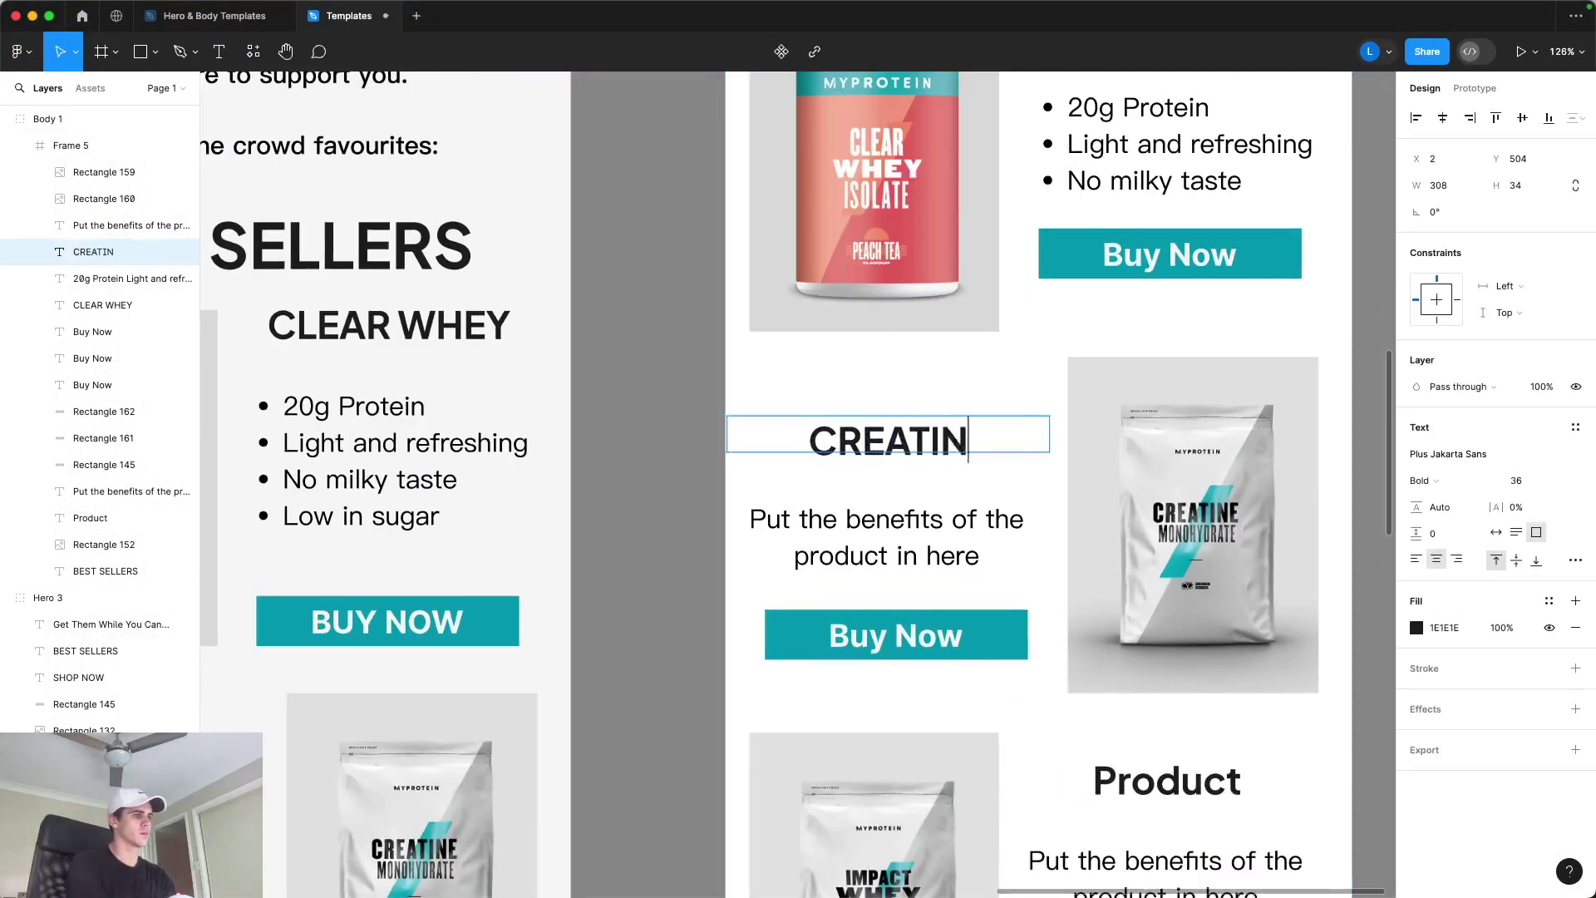
{"action": "double_click", "coordinate": [1167, 781]}
{"action": "type", "text": "im"}
{"action": "key", "text": "BackSpace"}
{"action": "key", "text": "BackSpace"}
{"action": "type", "text": "IMPACT WHEY"}
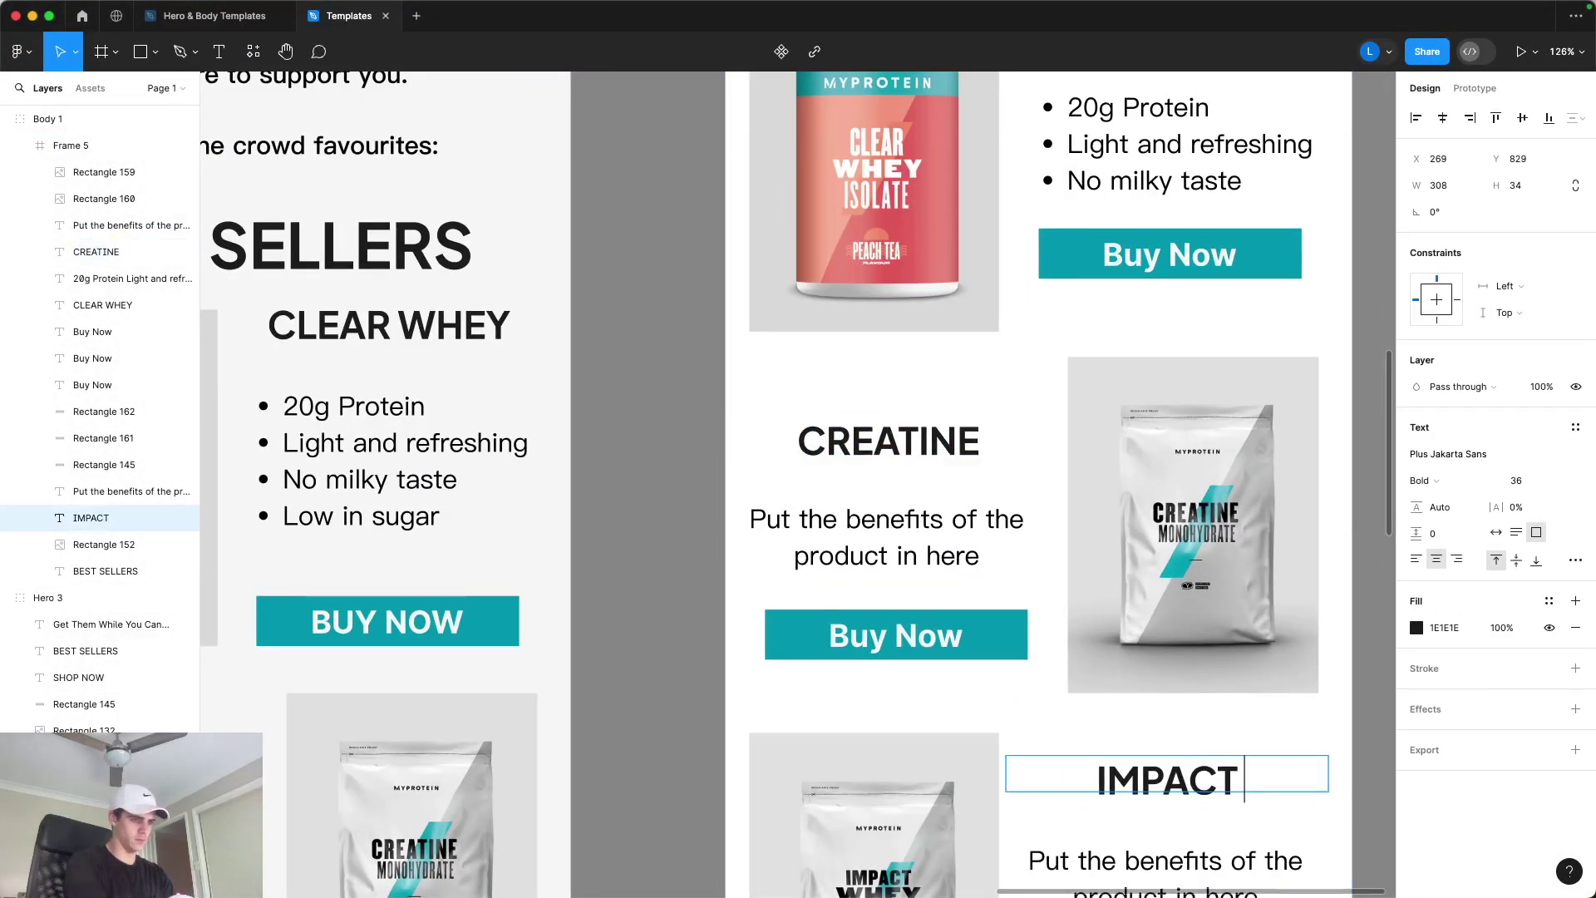
{"action": "key", "text": "Escape"}
{"action": "key", "text": "Escape"}
Step: Replace the Impact Whey benefits placeholder with a bulleted list in a wider box: 23g protein per serve, Zero fat, Zero sugar
{"action": "scroll", "coordinate": [1304, 719], "scroll_direction": "down", "scroll_amount": 5}
{"action": "scroll", "coordinate": [1237, 555], "scroll_direction": "down", "scroll_amount": 3}
{"action": "scroll", "coordinate": [1237, 555], "scroll_direction": "right", "scroll_amount": 3}
{"action": "scroll", "coordinate": [1236, 555], "scroll_direction": "down", "scroll_amount": 3}
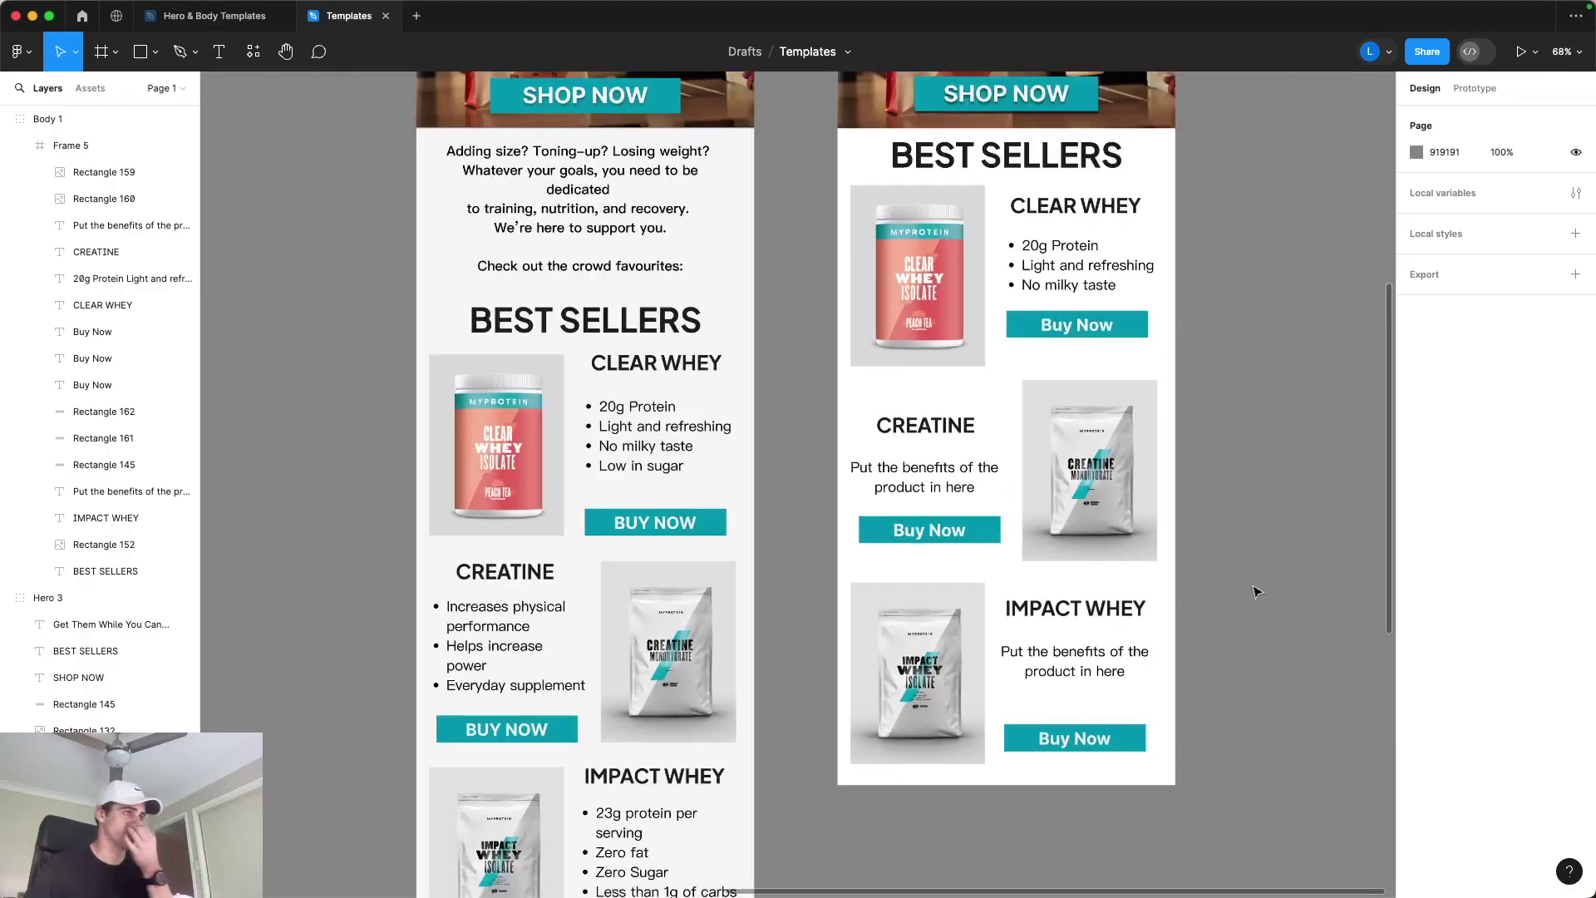
{"action": "key", "text": "Tab"}
{"action": "key", "text": "Return"}
{"action": "scroll", "coordinate": [1249, 614], "scroll_direction": "down", "scroll_amount": 1}
{"action": "type", "text": "23g protein per serve"}
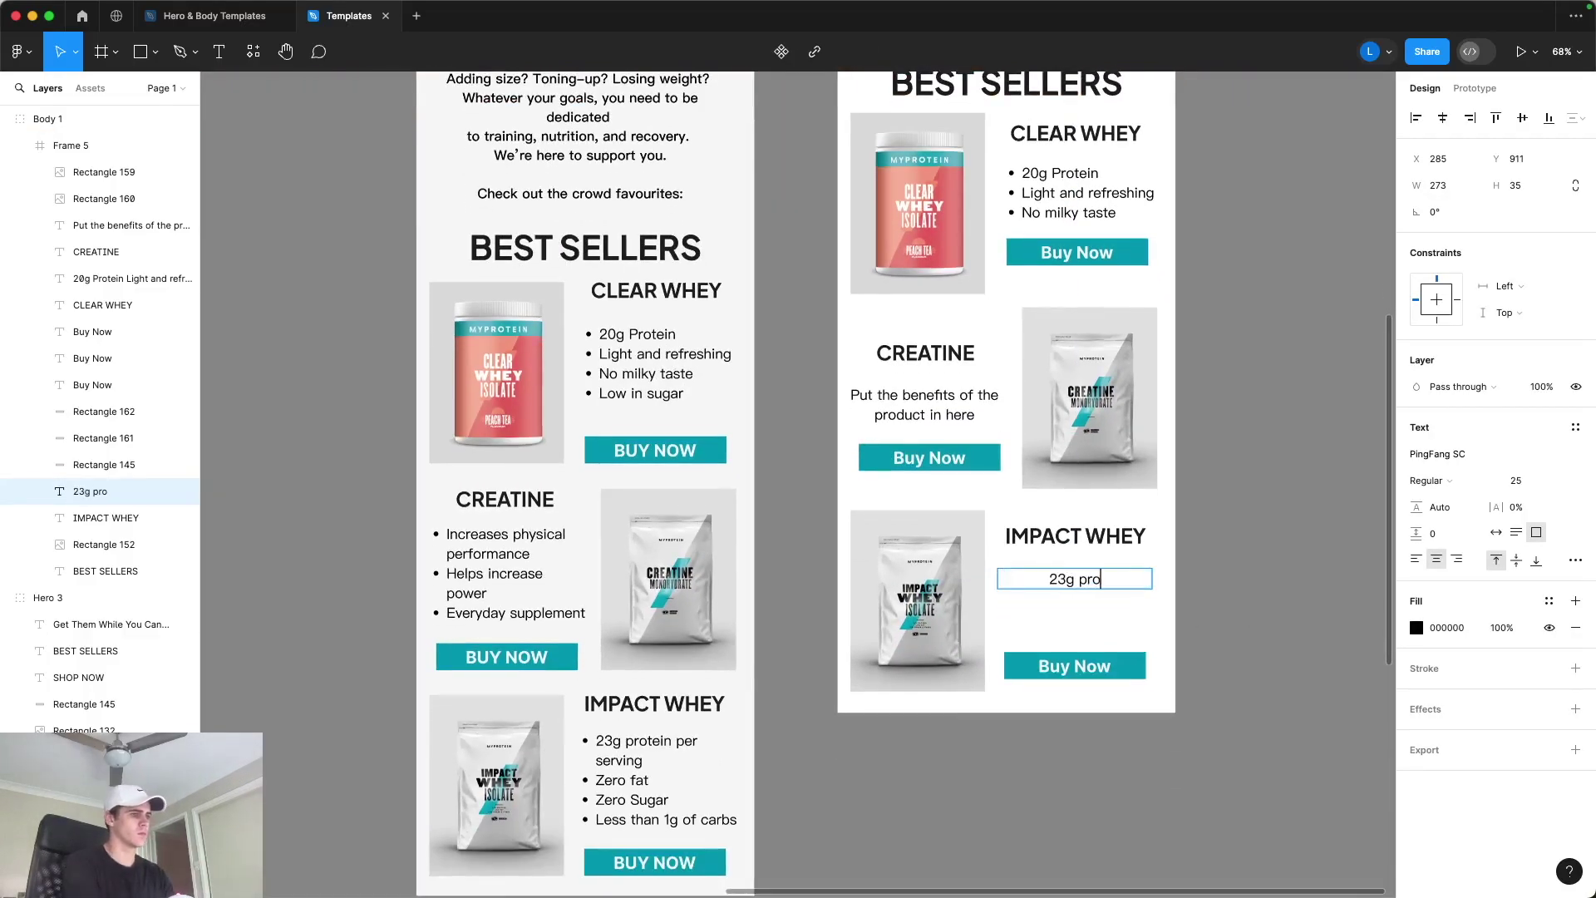
{"action": "left_click", "coordinate": [998, 580]}
{"action": "type", "text": "-"}
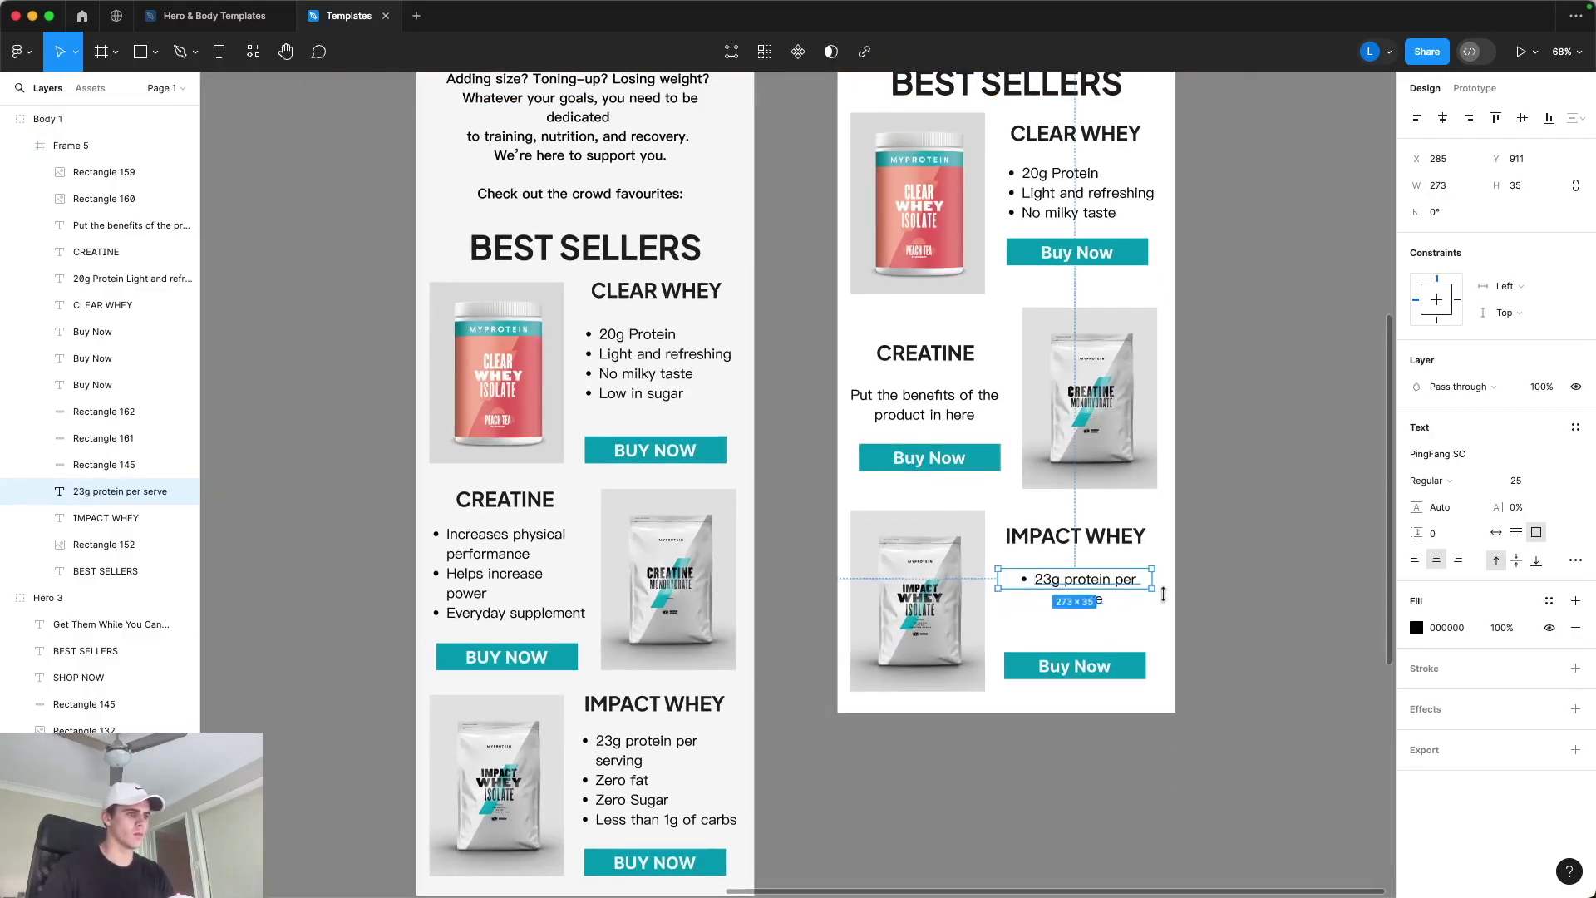
{"action": "left_click_drag", "start_coordinate": [1152, 586], "coordinate": [1166, 579]}
{"action": "key", "text": "Return"}
{"action": "type", "text": "Zero fat"}
{"action": "key", "text": "Return"}
{"action": "type", "text": "Zero sugar"}
Step: Left-align the Impact Whey benefits list and adjust its position beneath the title
{"action": "key", "text": "alt+super+l"}
{"action": "left_click", "coordinate": [1211, 570]}
{"action": "left_click", "coordinate": [1104, 573]}
{"action": "left_click_drag", "start_coordinate": [1103, 570], "coordinate": [1108, 584]}
{"action": "key", "text": "Escape"}
{"action": "left_click", "coordinate": [1081, 665]}
{"action": "left_click", "coordinate": [1243, 463]}
Step: Replace the Creatine benefits placeholder with a left-aligned bulleted list: Increases physical performance, Helps increase power, Everyday supplement
{"action": "scroll", "coordinate": [1096, 480], "scroll_direction": "down", "scroll_amount": 3, "text": "ctrl"}
{"action": "scroll", "coordinate": [1067, 499], "scroll_direction": "up", "scroll_amount": 4}
{"action": "double_click", "coordinate": [1001, 439]}
{"action": "double_click", "coordinate": [1002, 440]}
{"action": "key", "text": "Return"}
{"action": "key", "text": "alt+super+l"}
{"action": "type", "text": "- Increases physical performance"}
{"action": "key", "text": "Return"}
{"action": "type", "text": "Helps increase power"}
{"action": "key", "text": "Return"}
{"action": "type", "text": "Everyday supplement"}
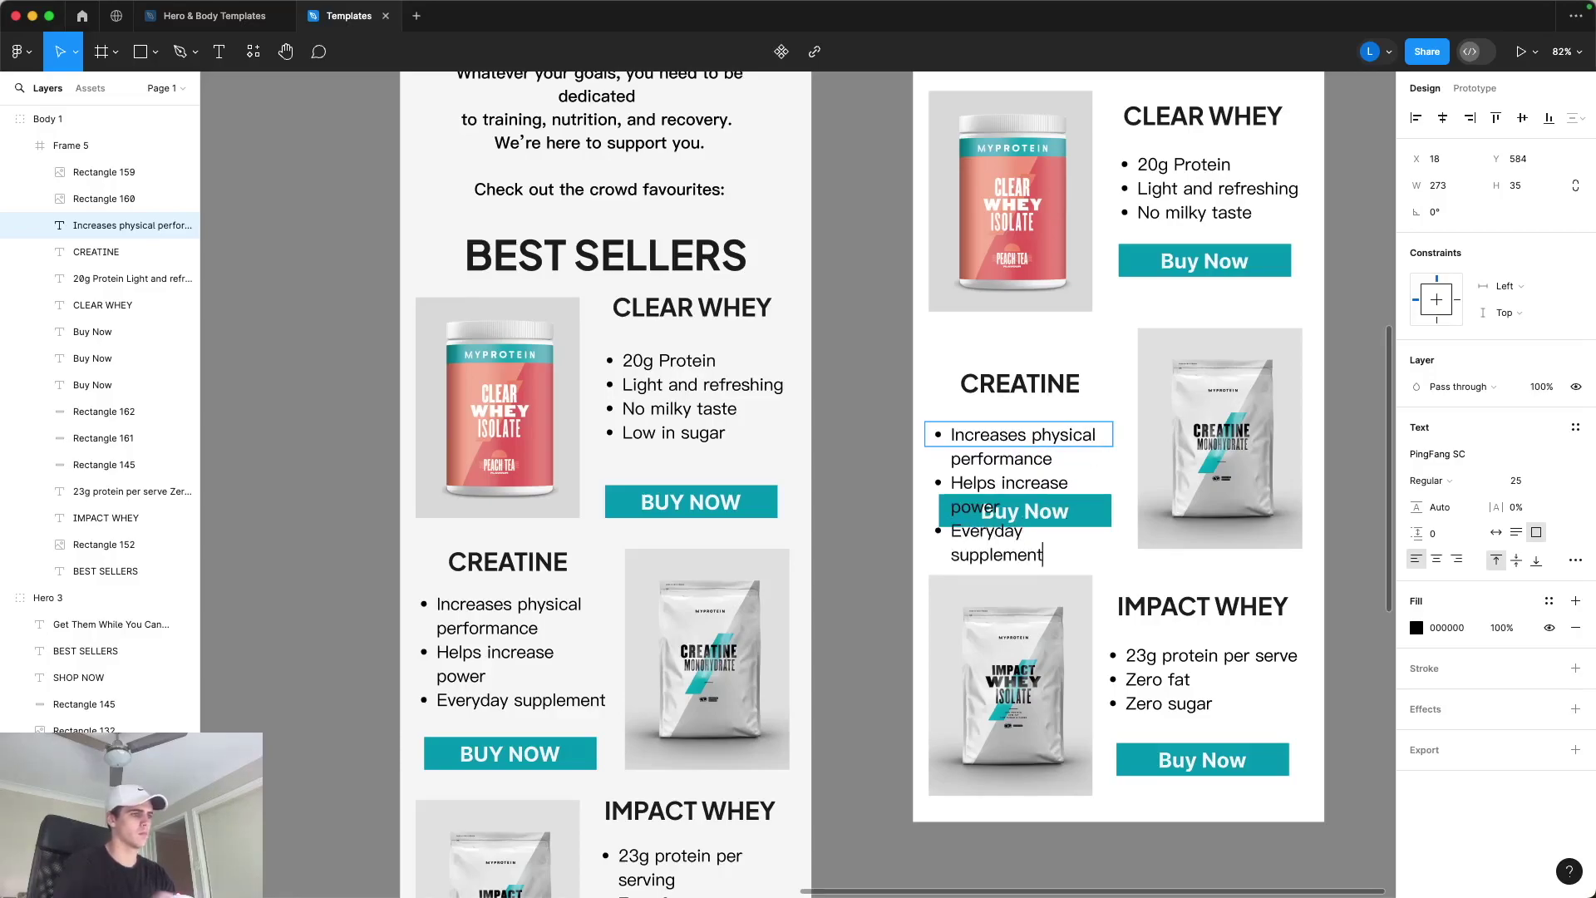
Step: Widen the Creatine benefits list to about 303 and raise it and the CREATINE title to clear the Buy Now button
{"action": "key", "text": "Escape"}
{"action": "mouse_move", "coordinate": [1112, 548]}
{"action": "left_mouse_down"}
{"action": "mouse_move", "coordinate": [1137, 548]}
{"action": "mouse_move", "coordinate": [1132, 526]}
{"action": "left_mouse_up"}
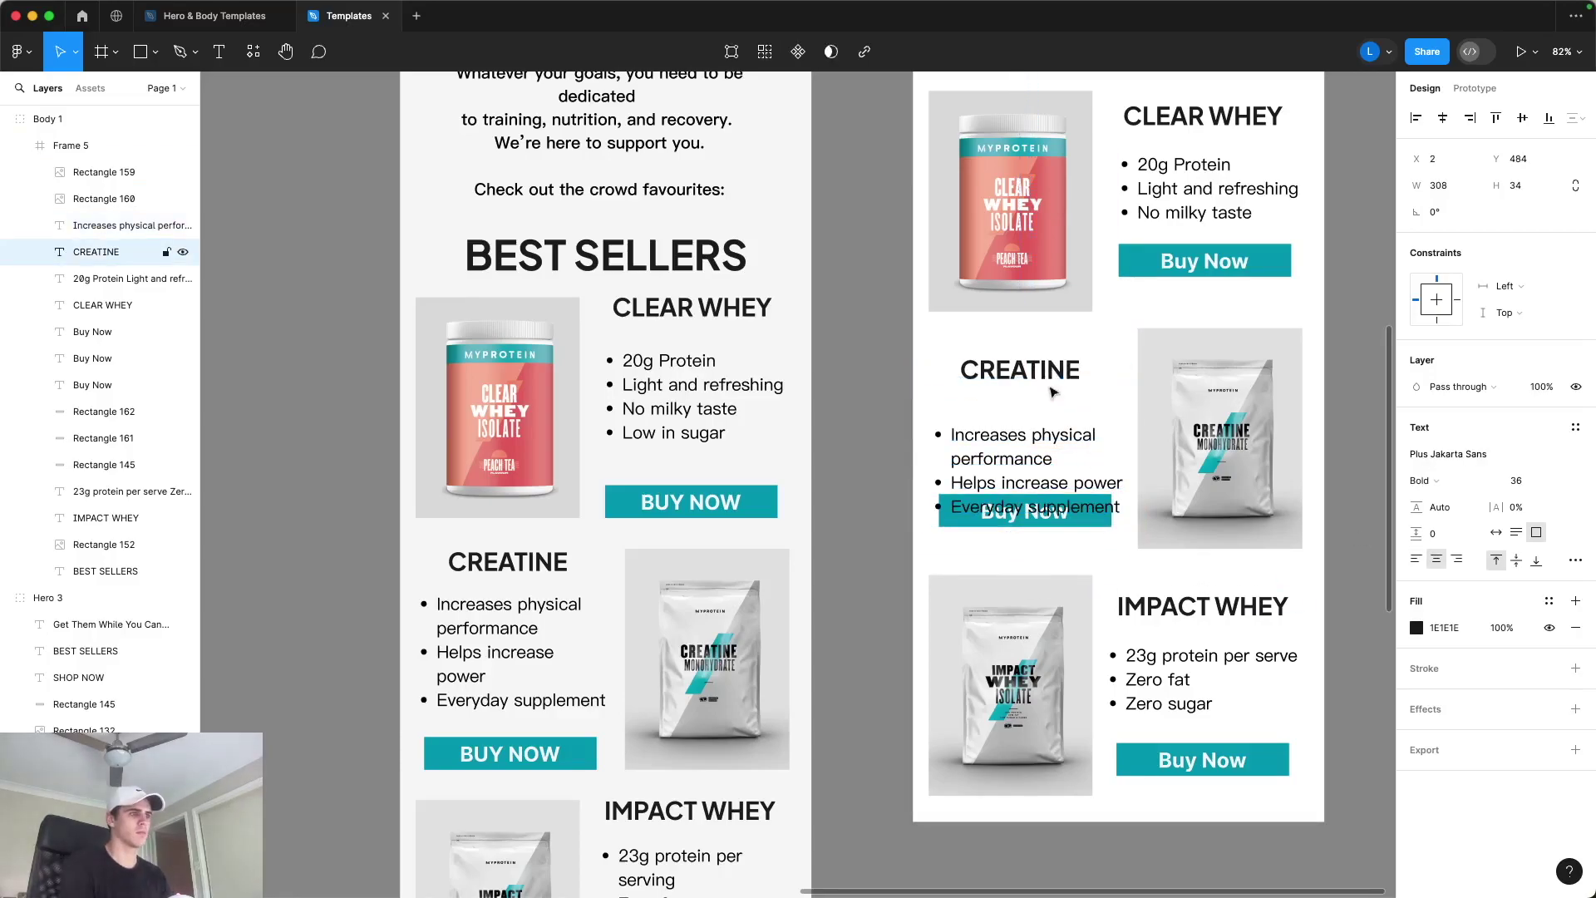
{"action": "left_click_drag", "start_coordinate": [1031, 482], "coordinate": [1031, 441]}
{"action": "left_click_drag", "start_coordinate": [1020, 363], "coordinate": [1019, 356]}
{"action": "left_click", "coordinate": [1019, 419]}
{"action": "scroll", "coordinate": [1164, 473], "scroll_direction": "down", "scroll_amount": 5}
{"action": "left_click", "coordinate": [1086, 466]}
{"action": "scroll", "coordinate": [1144, 504], "scroll_direction": "up", "scroll_amount": 1}
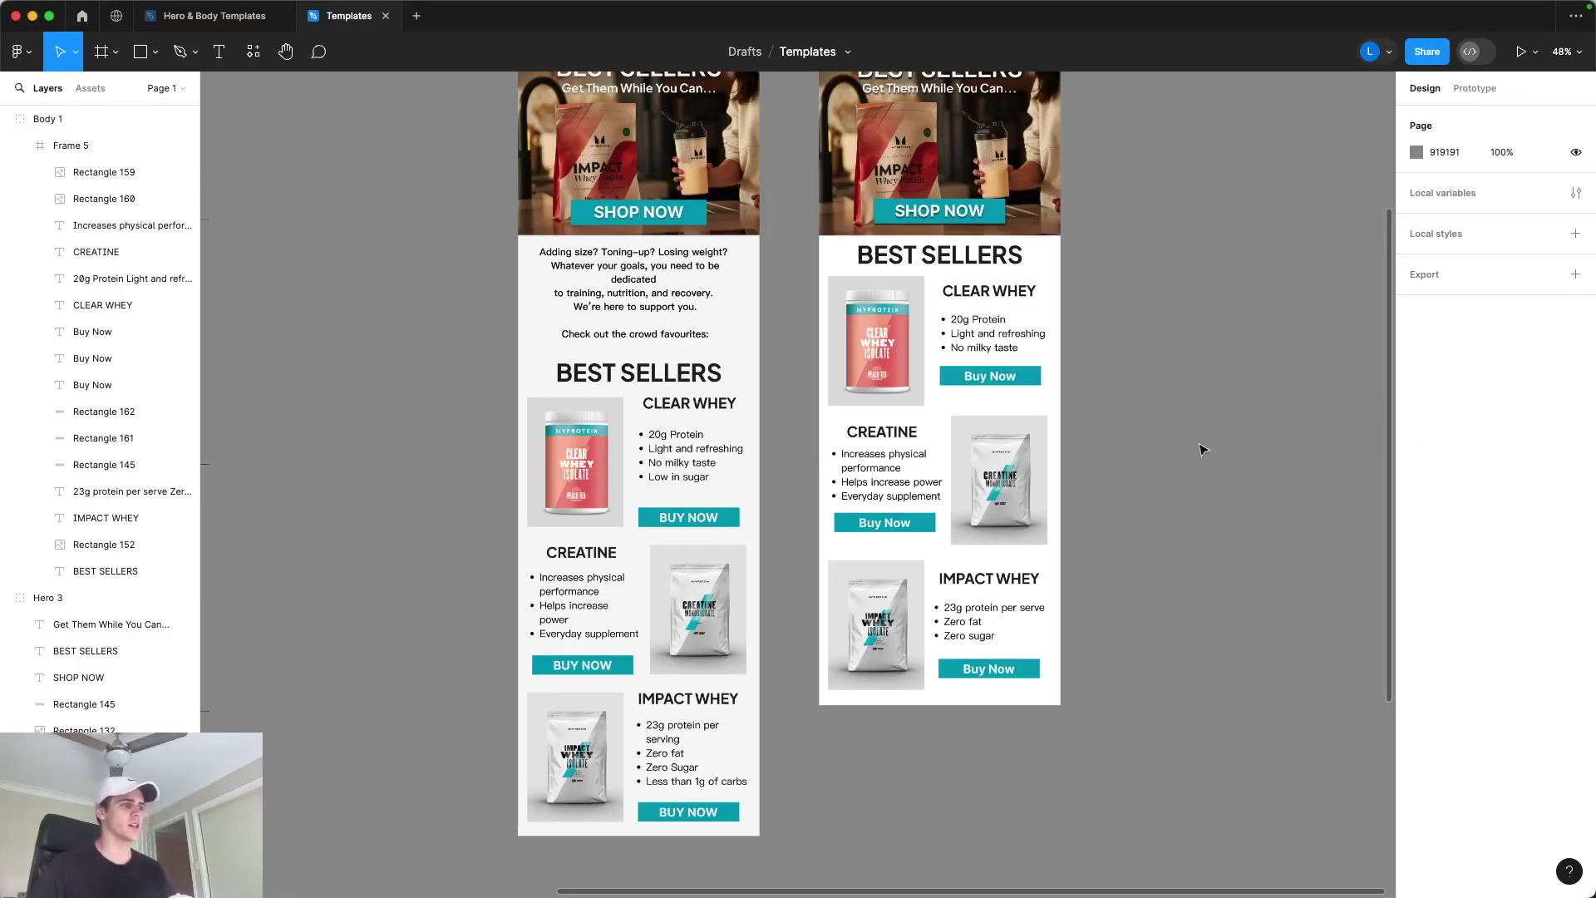
Step: Nudge the Creatine benefits list left and up to X 14, Y 523
{"action": "scroll", "coordinate": [879, 485], "scroll_direction": "up", "scroll_amount": 3}
{"action": "left_click", "coordinate": [867, 479]}
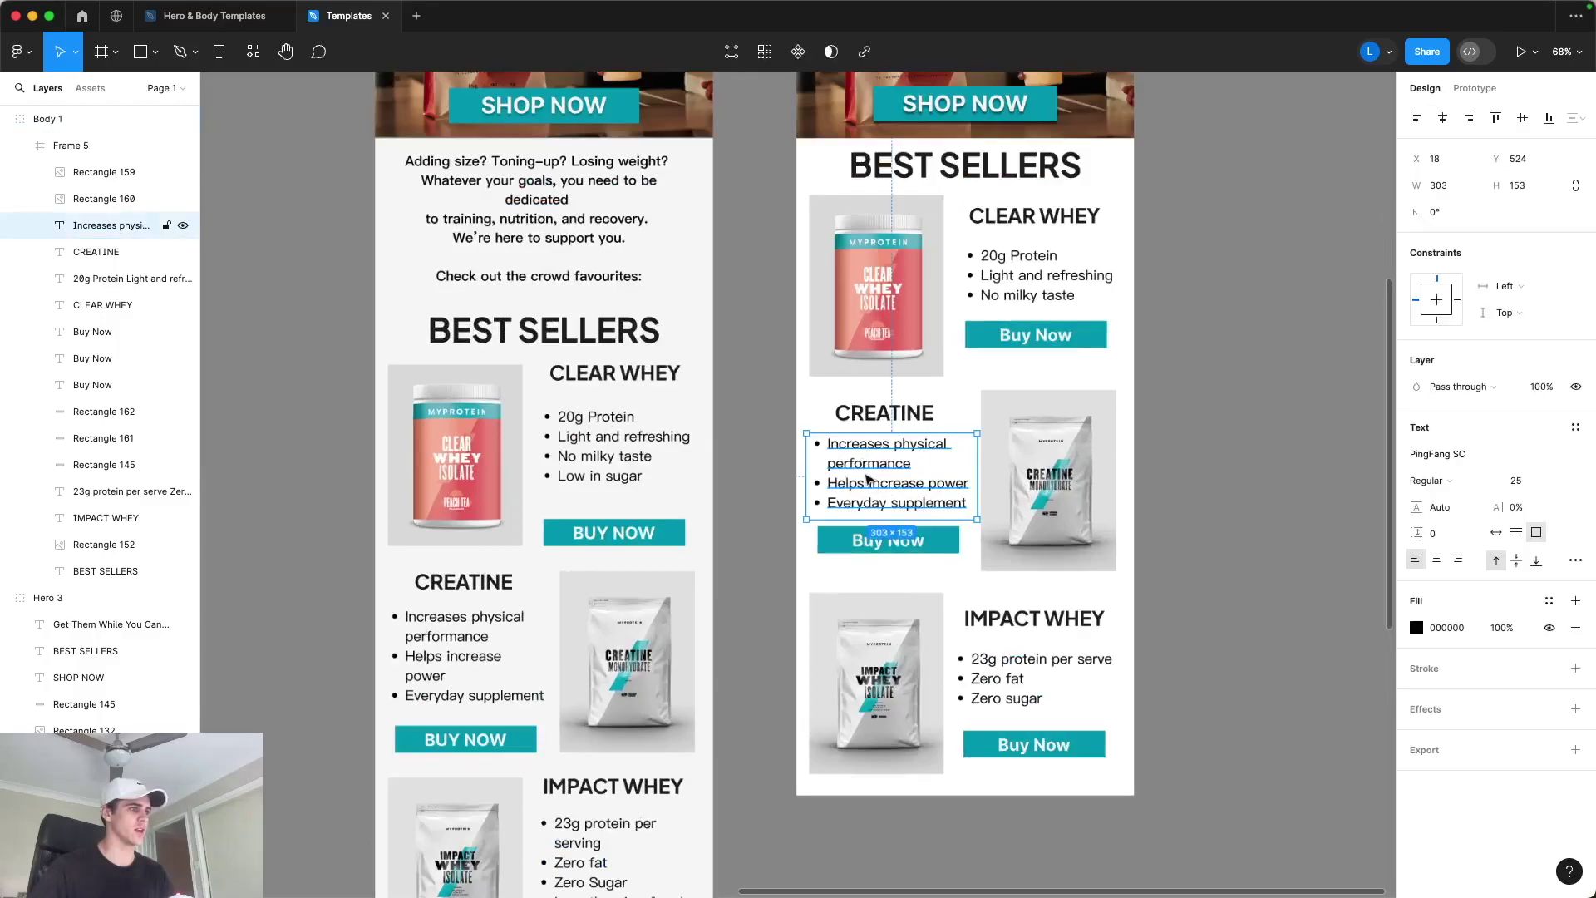
{"action": "key", "text": "Left"}
{"action": "key", "text": "Left"}
{"action": "key", "text": "Left"}
{"action": "key", "text": "Left"}
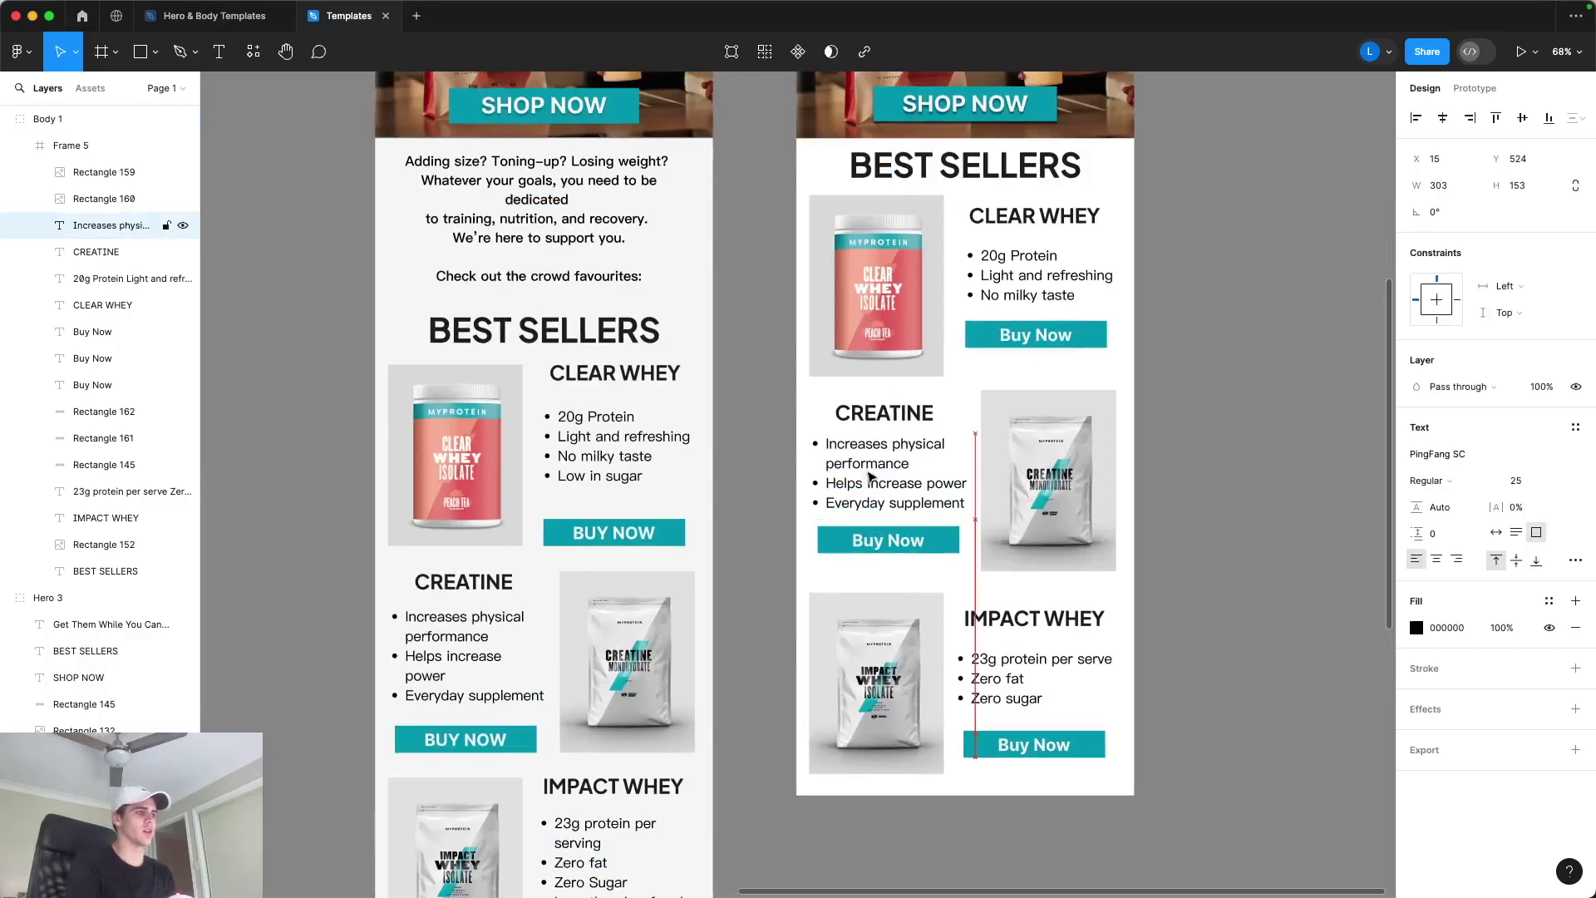
{"action": "key", "text": "Up"}
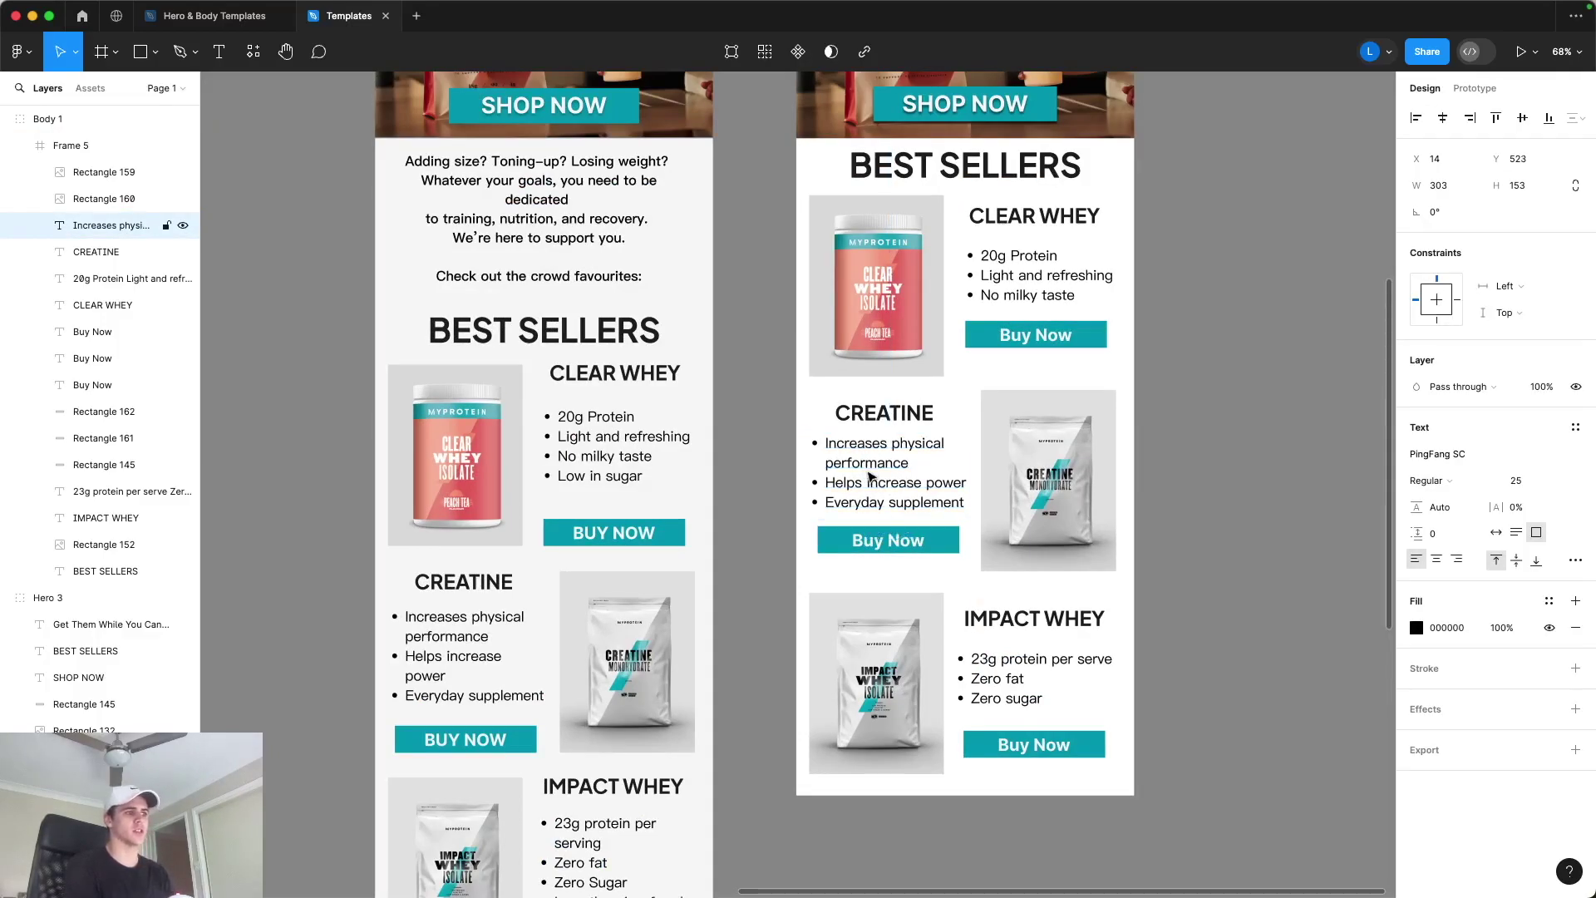
{"action": "left_click", "coordinate": [1295, 412]}
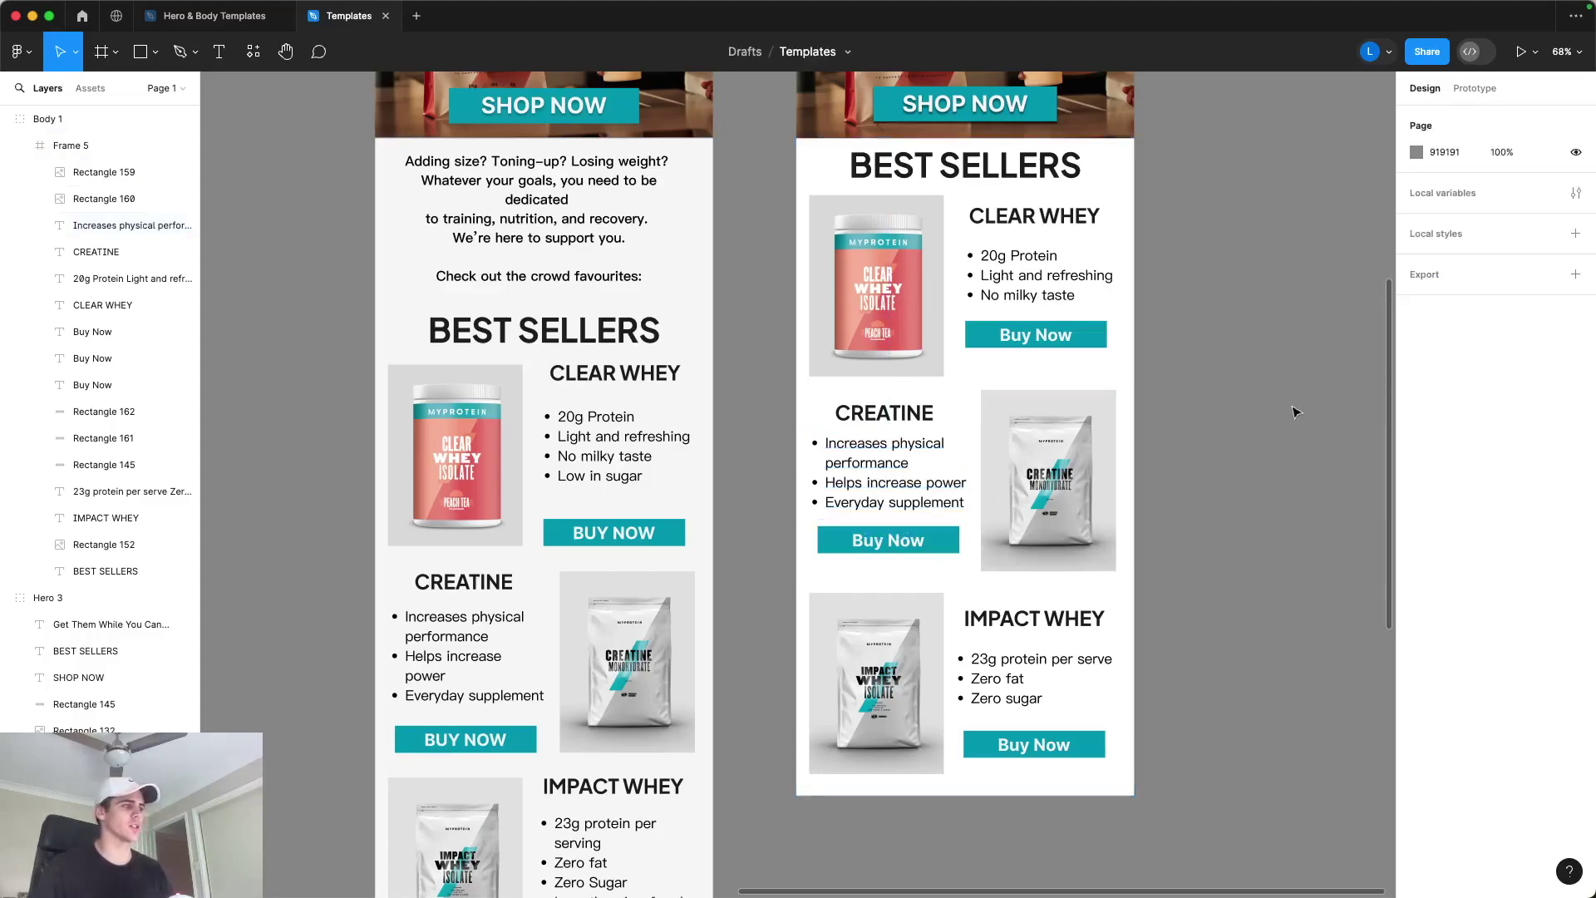
Step: Nudge the Clear Whey benefits list up and left to X 285, Y 188
{"action": "scroll", "coordinate": [1247, 550], "scroll_direction": "right", "scroll_amount": 2}
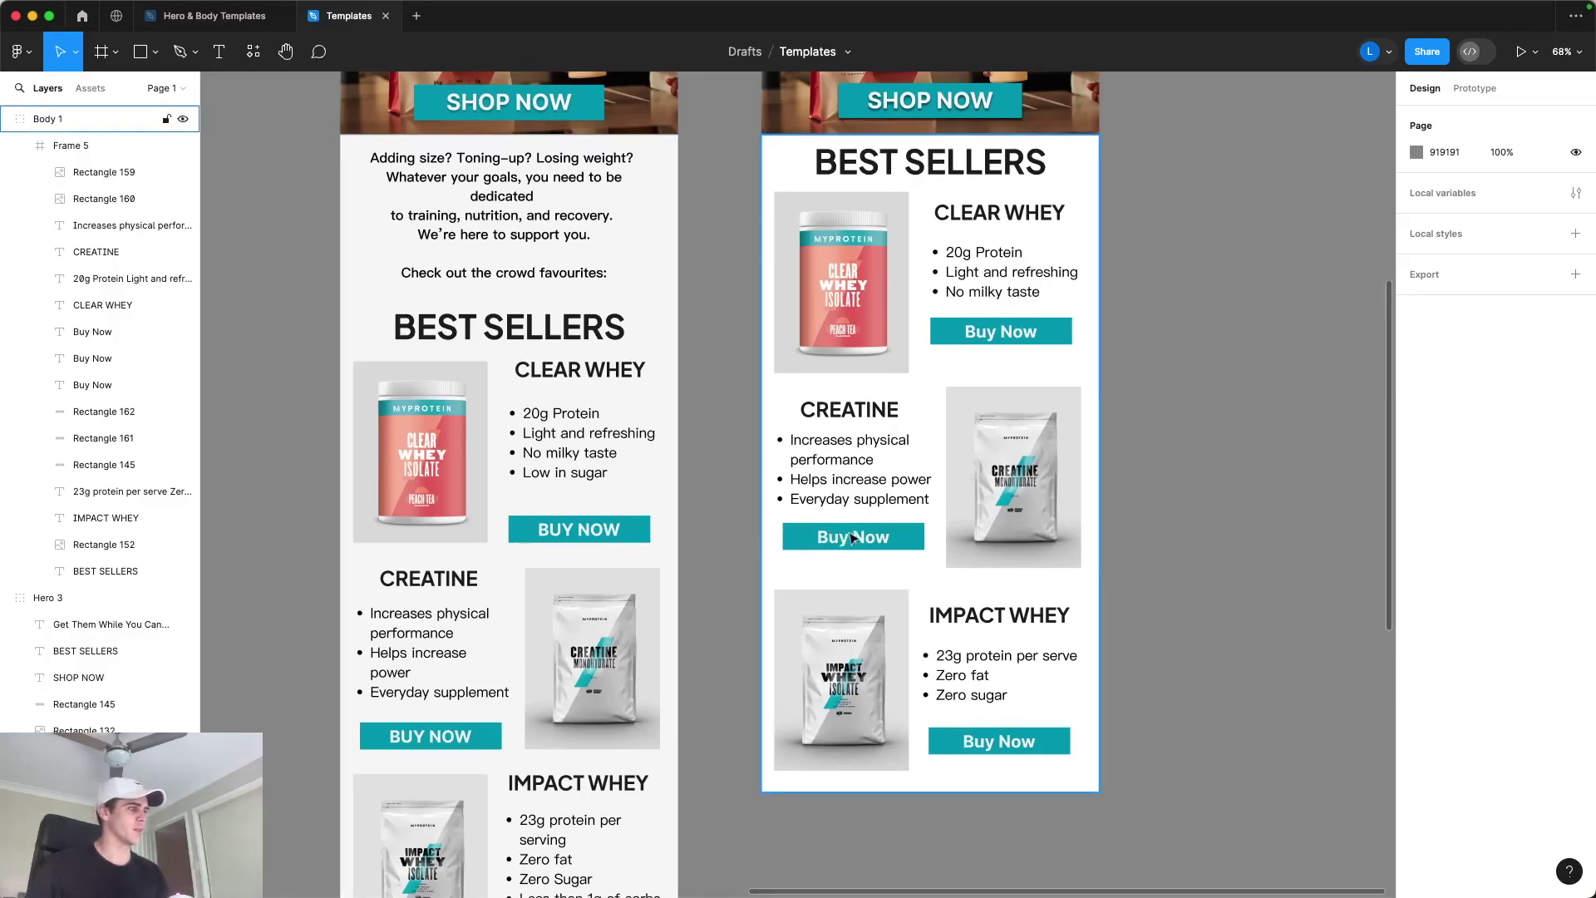
{"action": "scroll", "coordinate": [847, 540], "scroll_direction": "up", "scroll_amount": 5}
{"action": "scroll", "coordinate": [858, 534], "scroll_direction": "down", "scroll_amount": 3}
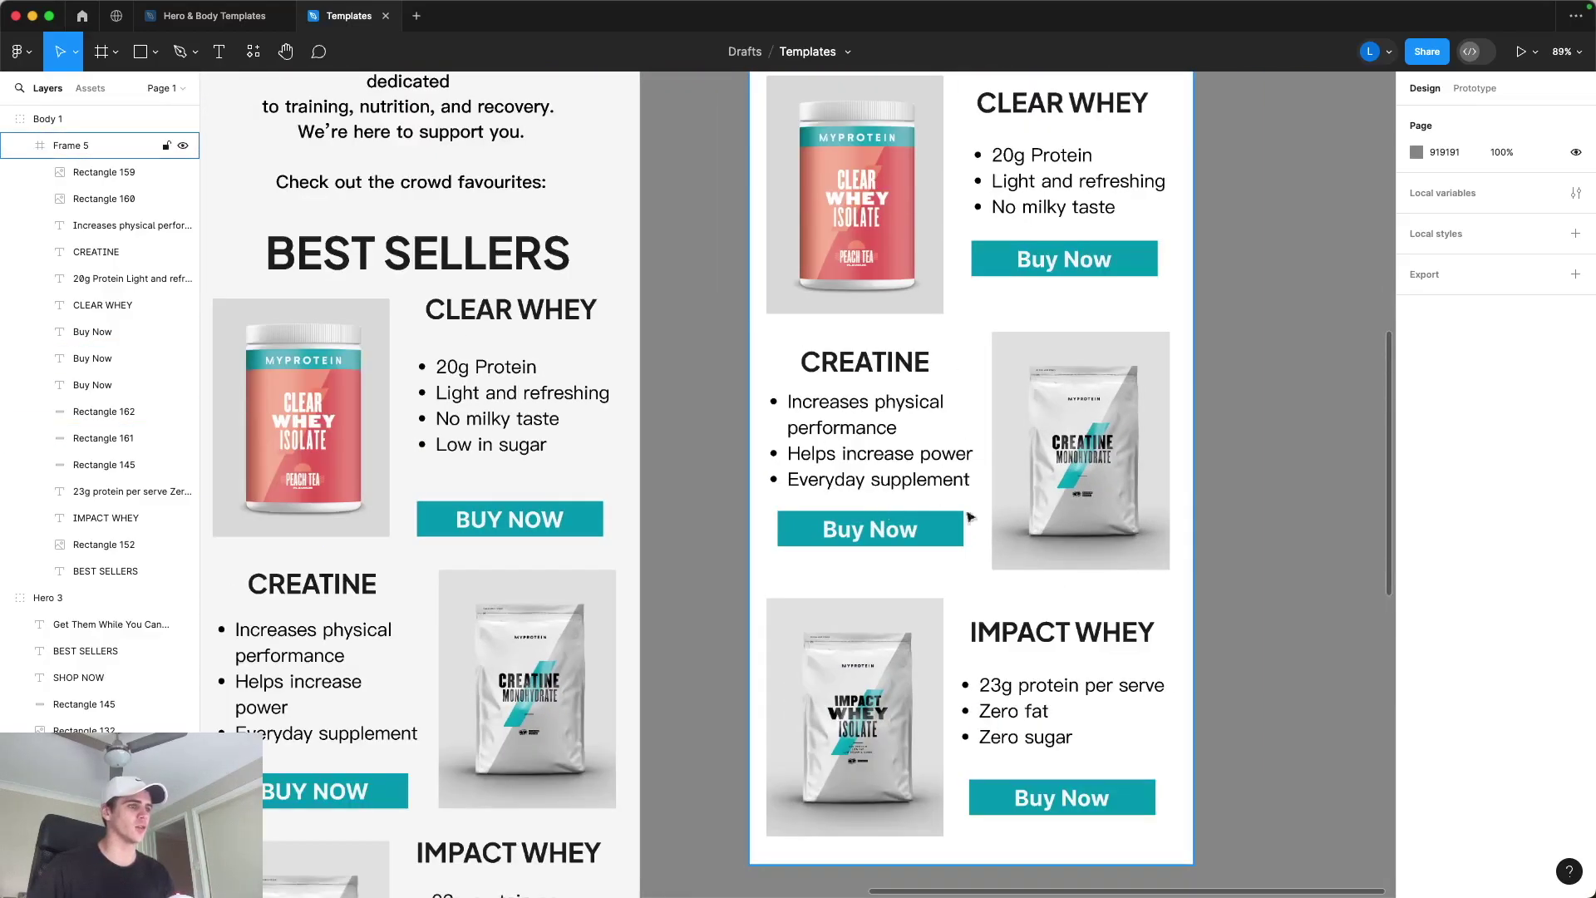
{"action": "scroll", "coordinate": [1280, 522], "scroll_direction": "down", "scroll_amount": 2}
{"action": "left_click_drag", "start_coordinate": [1269, 523], "coordinate": [1269, 539]}
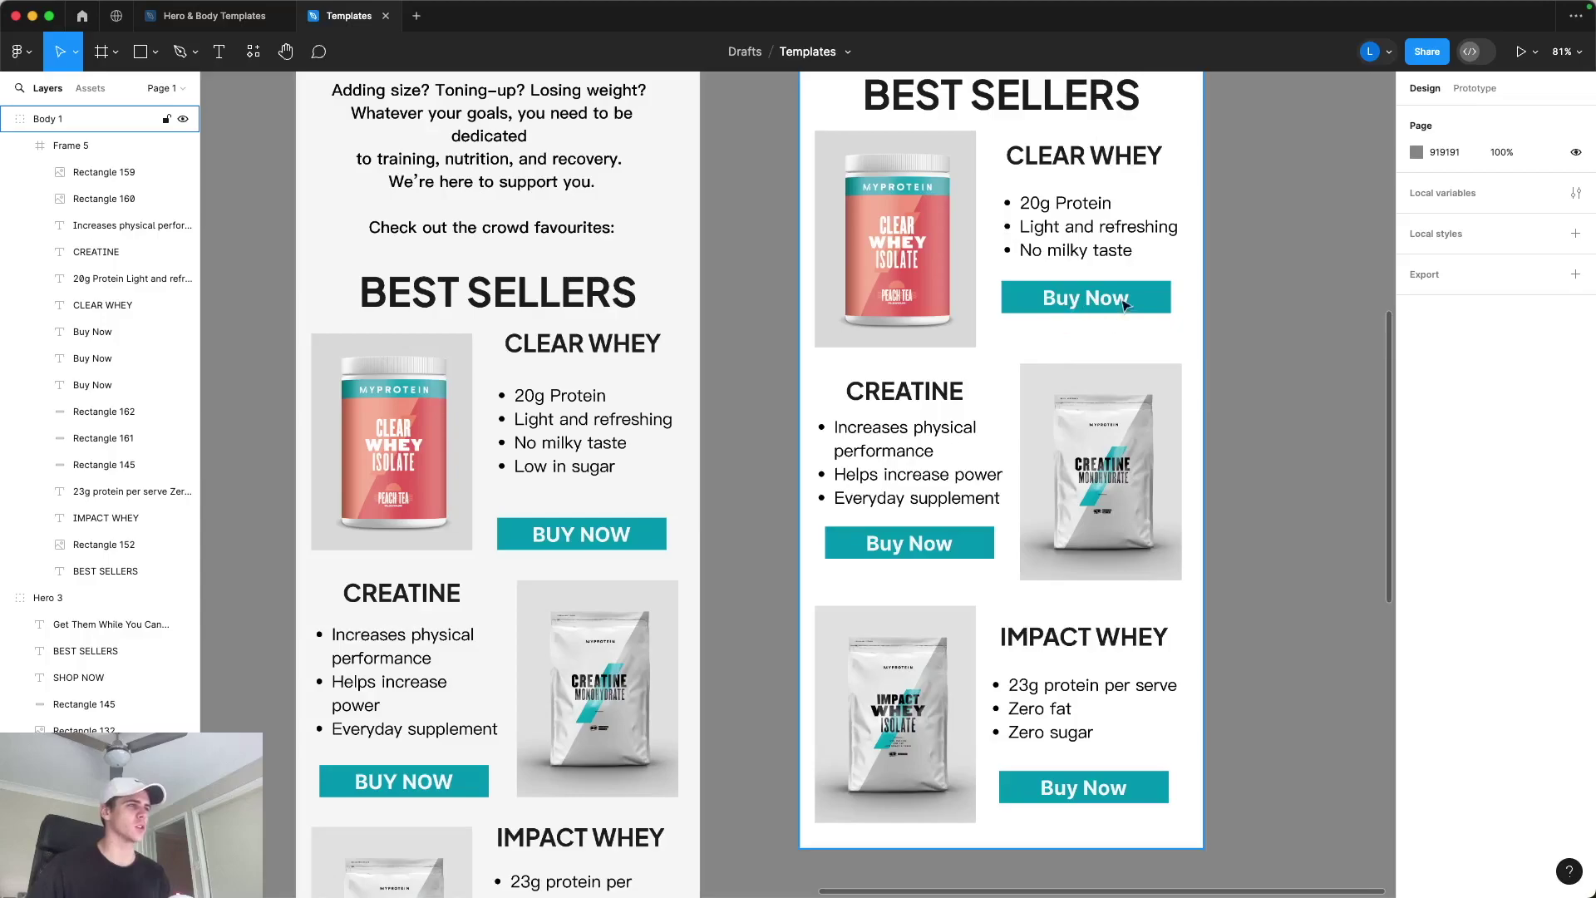
{"action": "left_click", "coordinate": [1070, 236]}
{"action": "key", "text": "Up"}
{"action": "key", "text": "Up"}
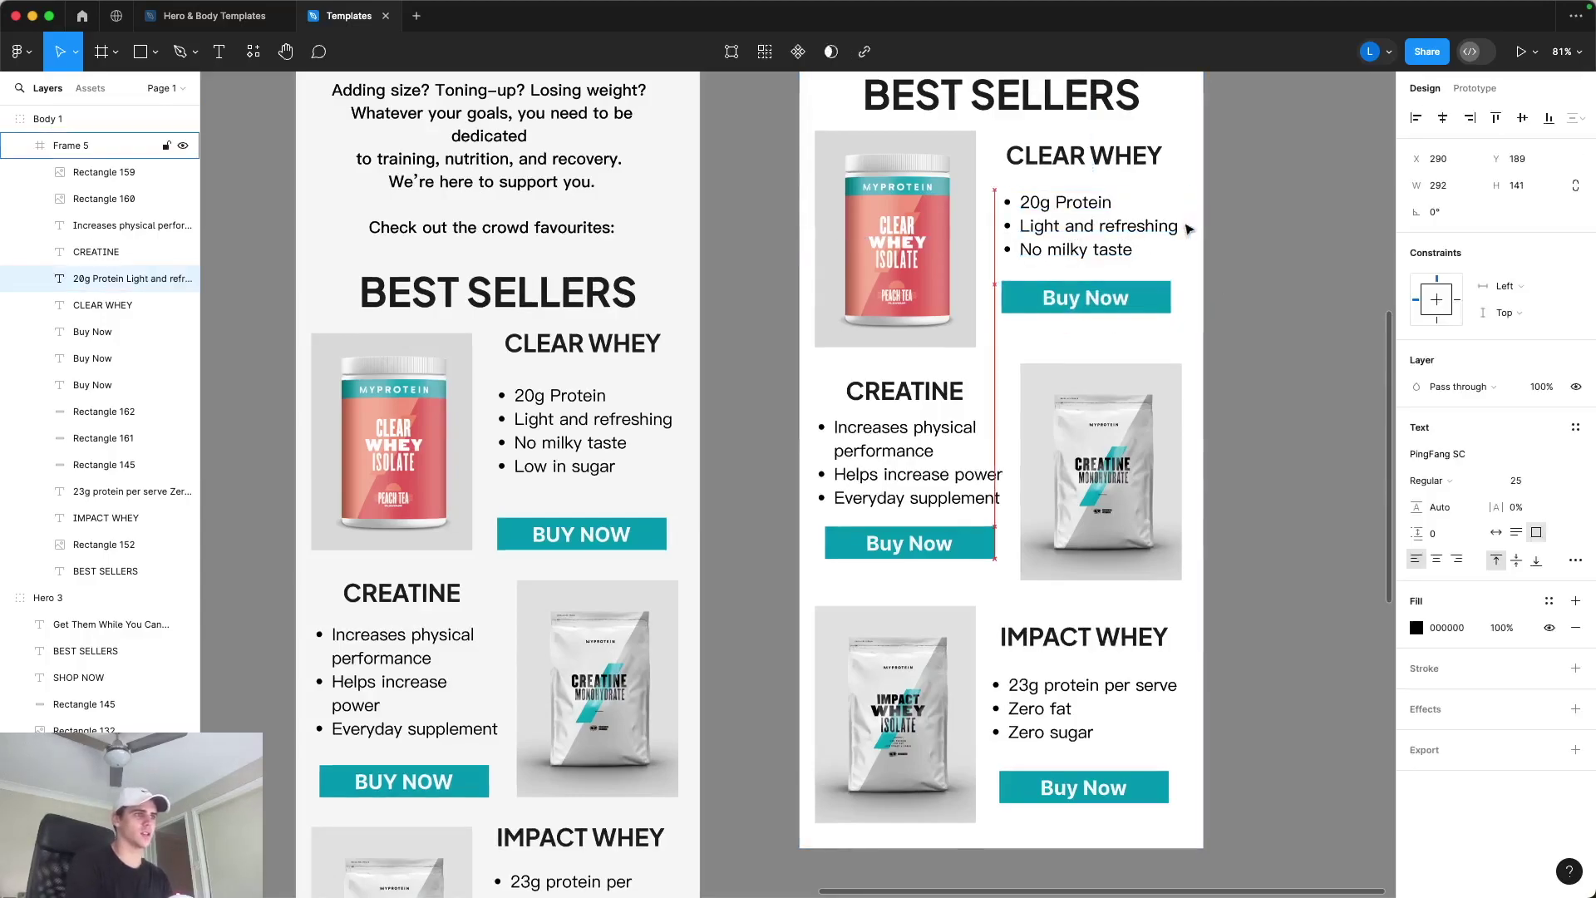
{"action": "key", "text": "Left"}
{"action": "key", "text": "Left"}
{"action": "key", "text": "Left"}
{"action": "key", "text": "Left"}
{"action": "key", "text": "Left"}
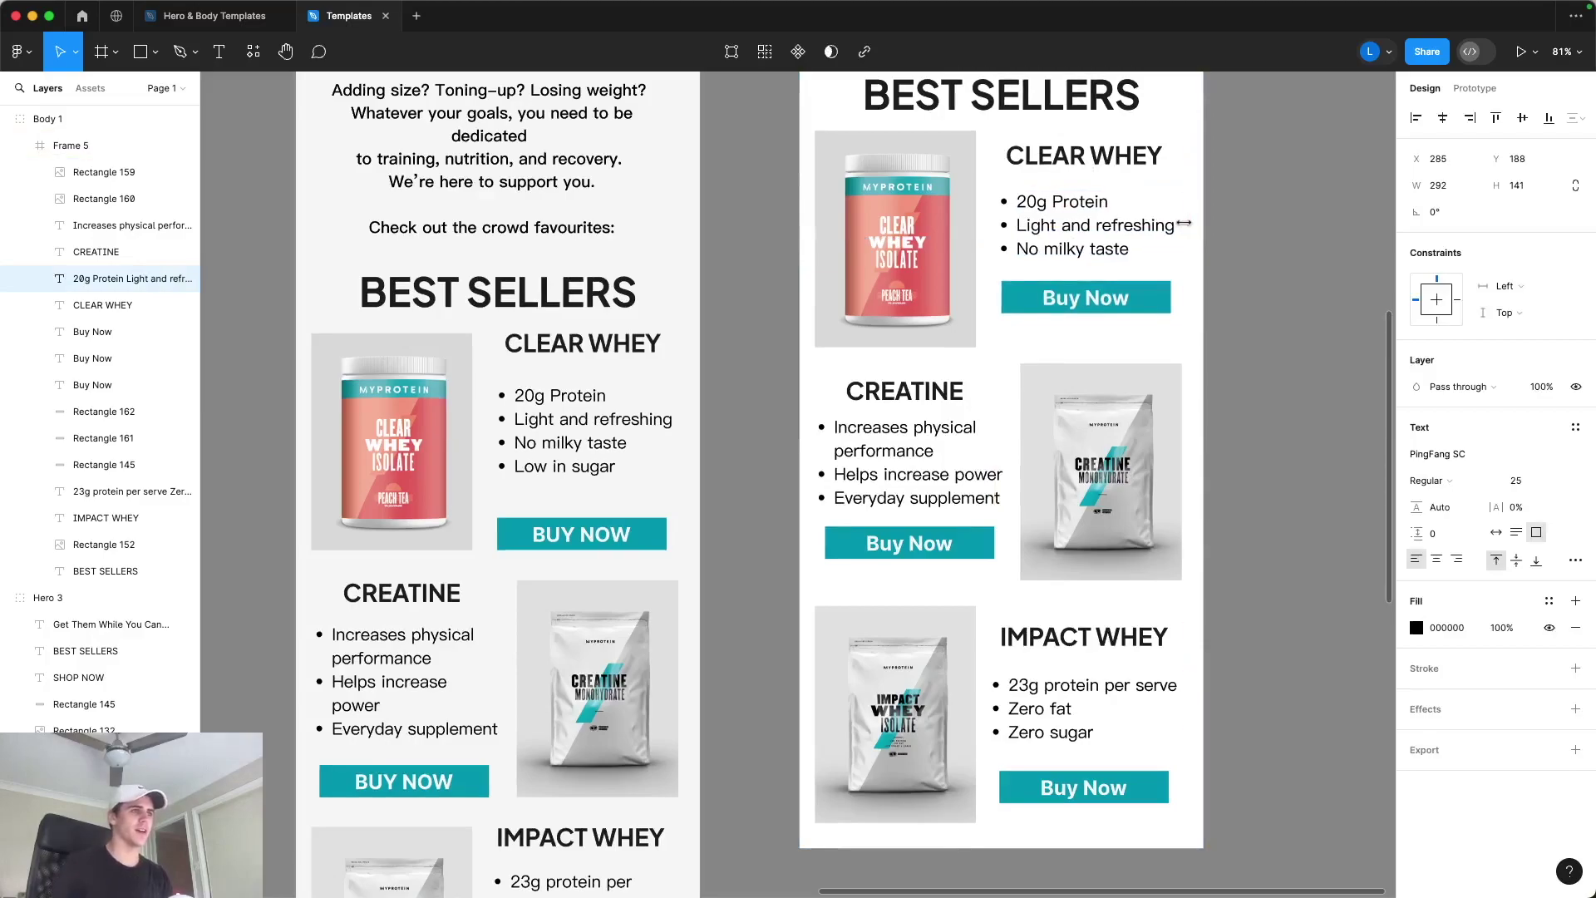
{"action": "left_click", "coordinate": [1280, 221]}
Step: Nudge the Creatine benefits list further left to X 9 to widen the gap beside the product image
{"action": "scroll", "coordinate": [1280, 261], "scroll_direction": "down", "scroll_amount": 3}
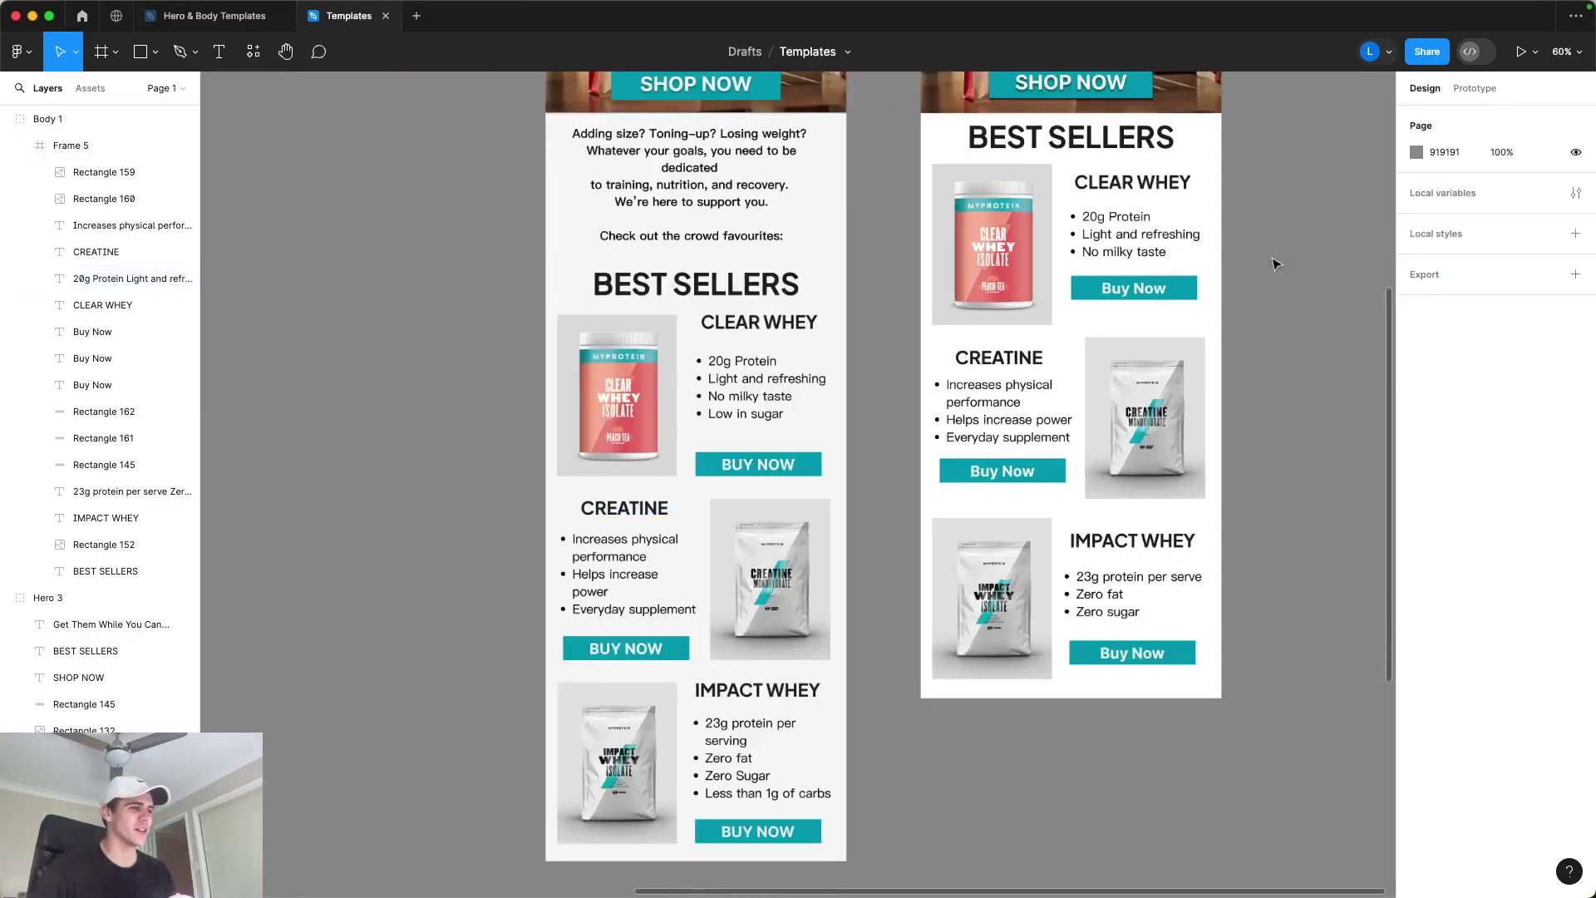
{"action": "scroll", "coordinate": [1272, 256], "scroll_direction": "up", "scroll_amount": 2}
{"action": "scroll", "coordinate": [1259, 308], "scroll_direction": "up", "scroll_amount": 2}
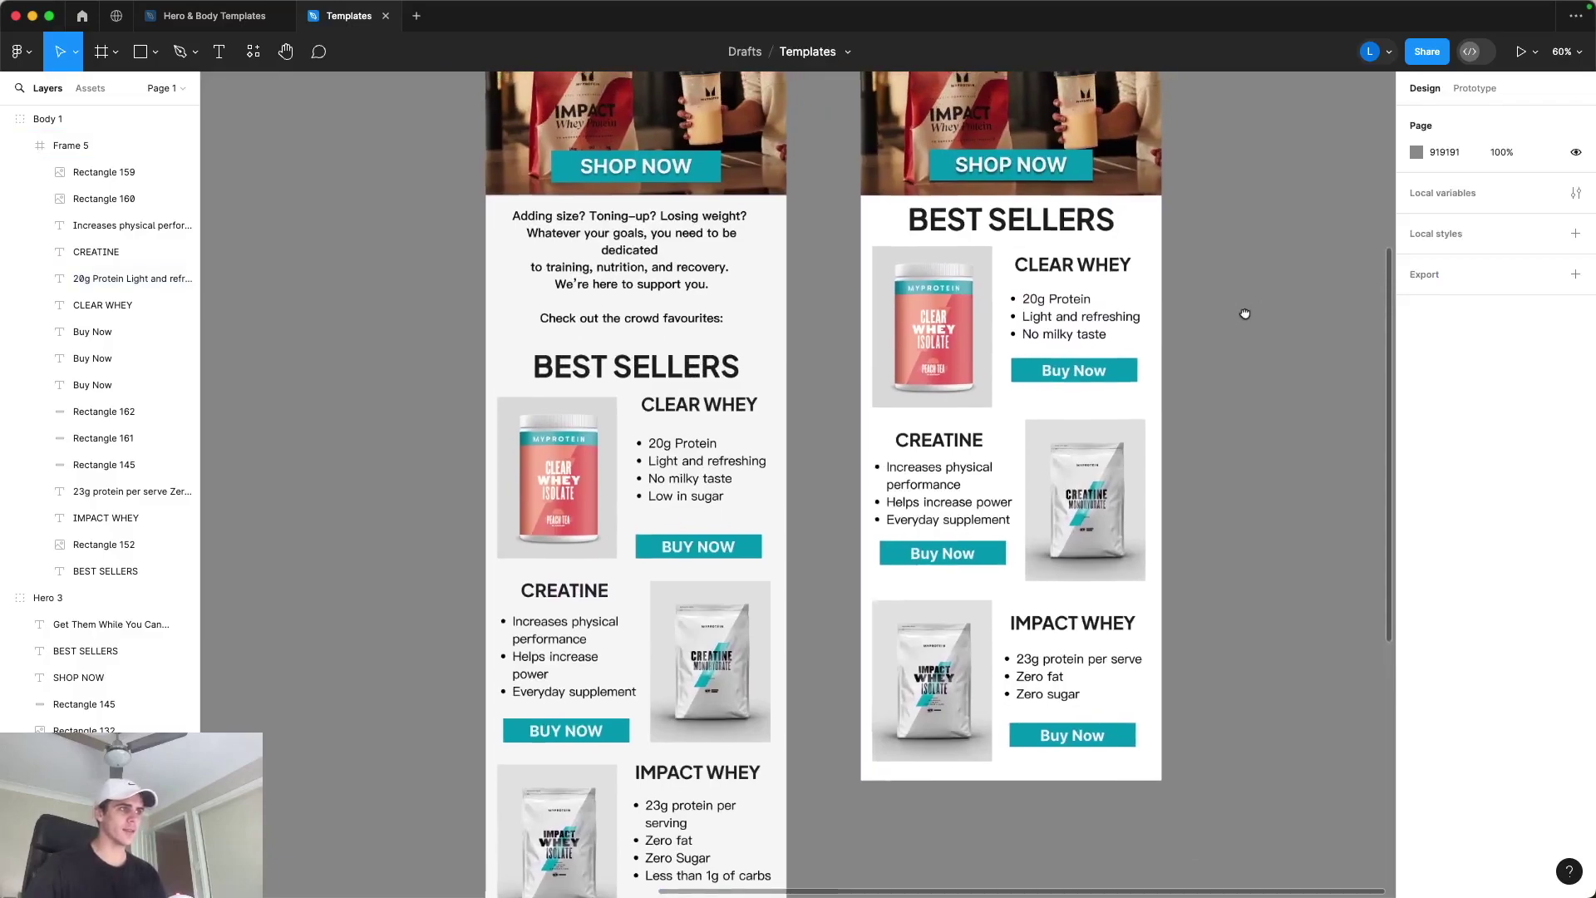
{"action": "scroll", "coordinate": [1243, 291], "scroll_direction": "down", "scroll_amount": 1}
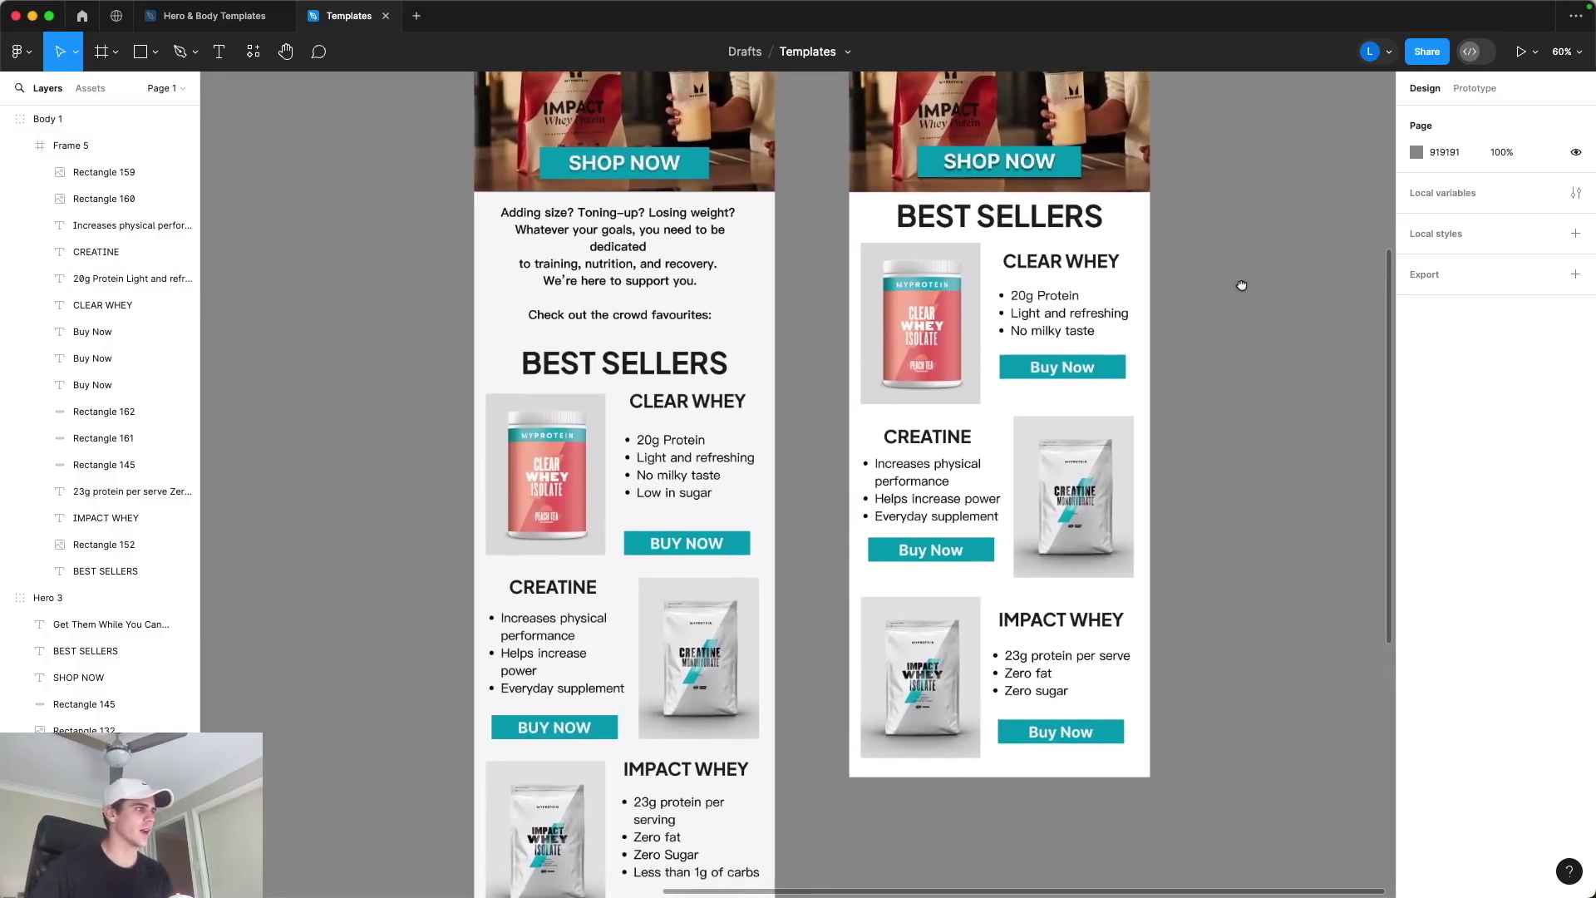
{"action": "scroll", "coordinate": [1252, 291], "scroll_direction": "down", "scroll_amount": 3}
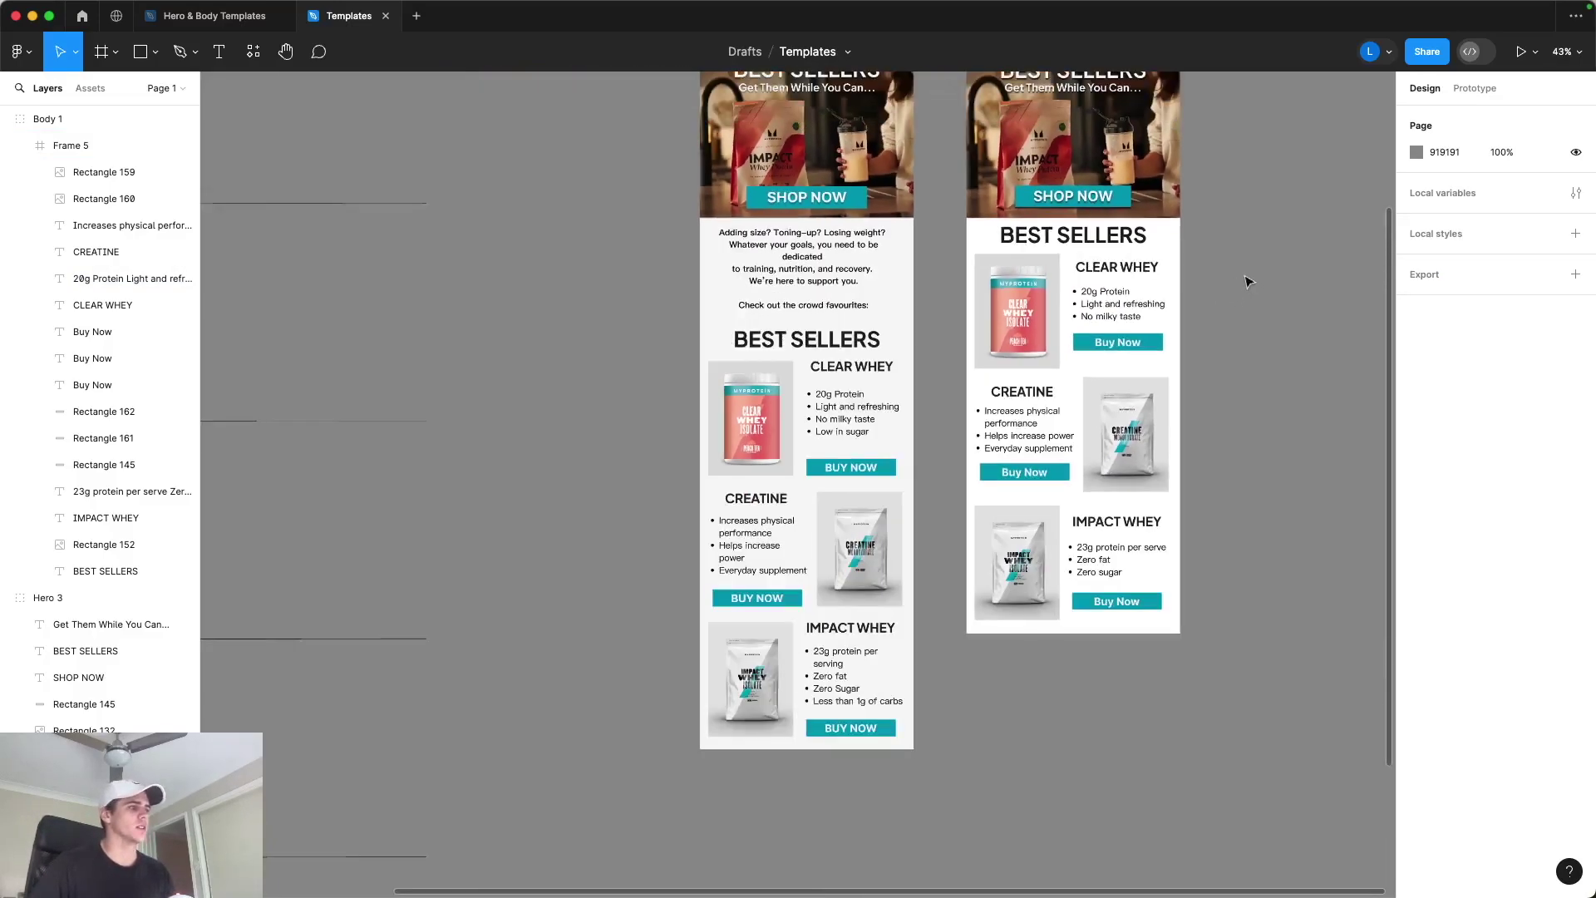
{"action": "scroll", "coordinate": [1246, 278], "scroll_direction": "down", "scroll_amount": 1}
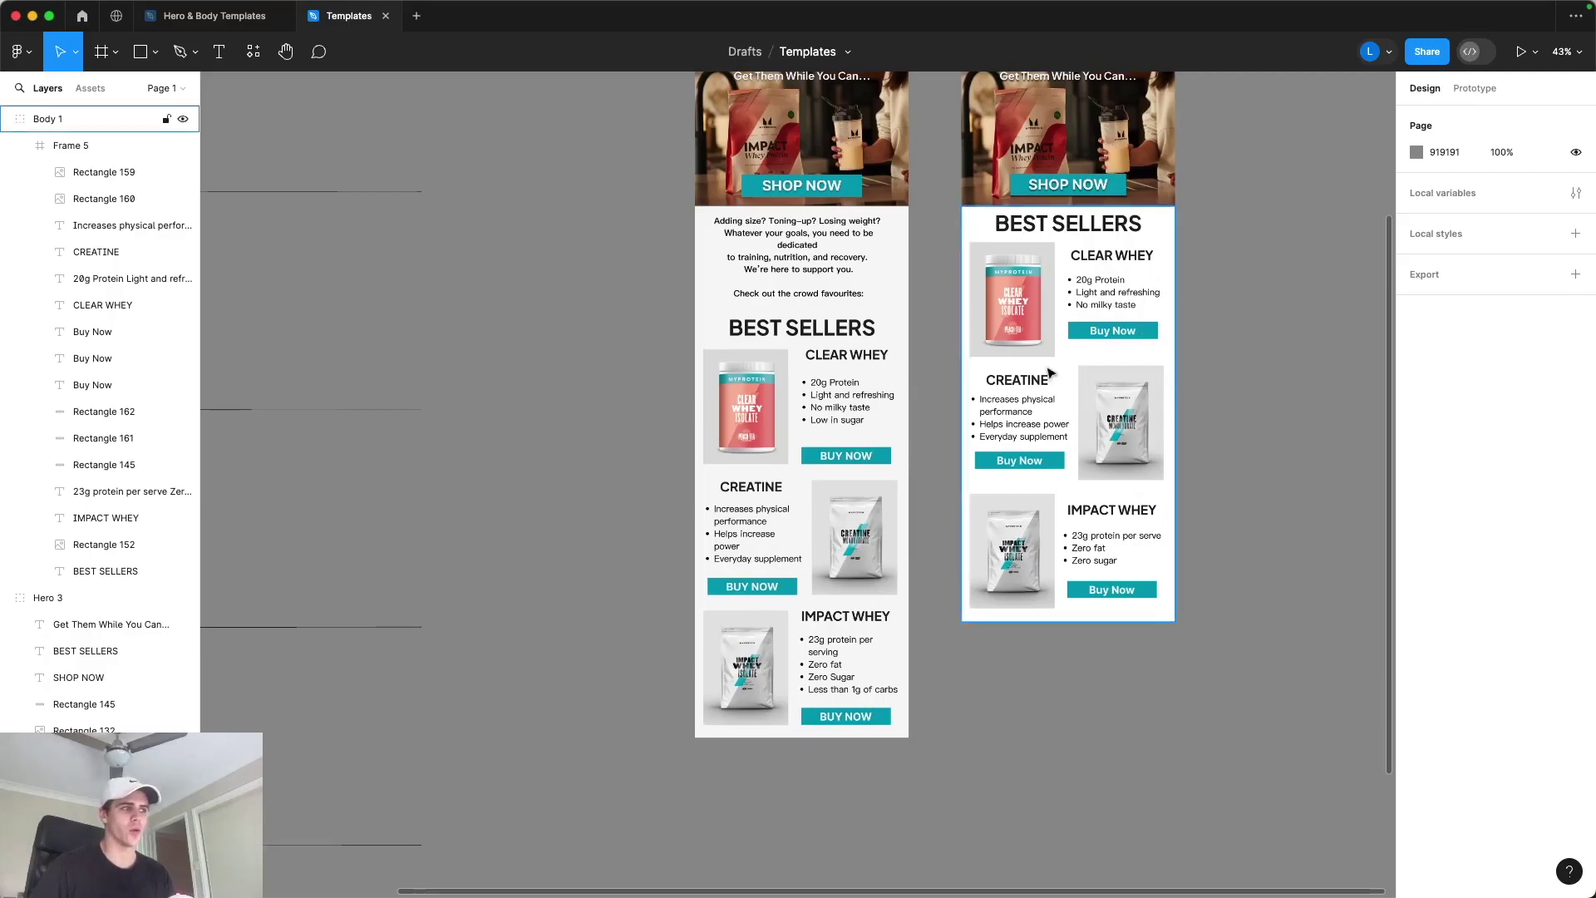
{"action": "scroll", "coordinate": [1069, 373], "scroll_direction": "up", "scroll_amount": 5}
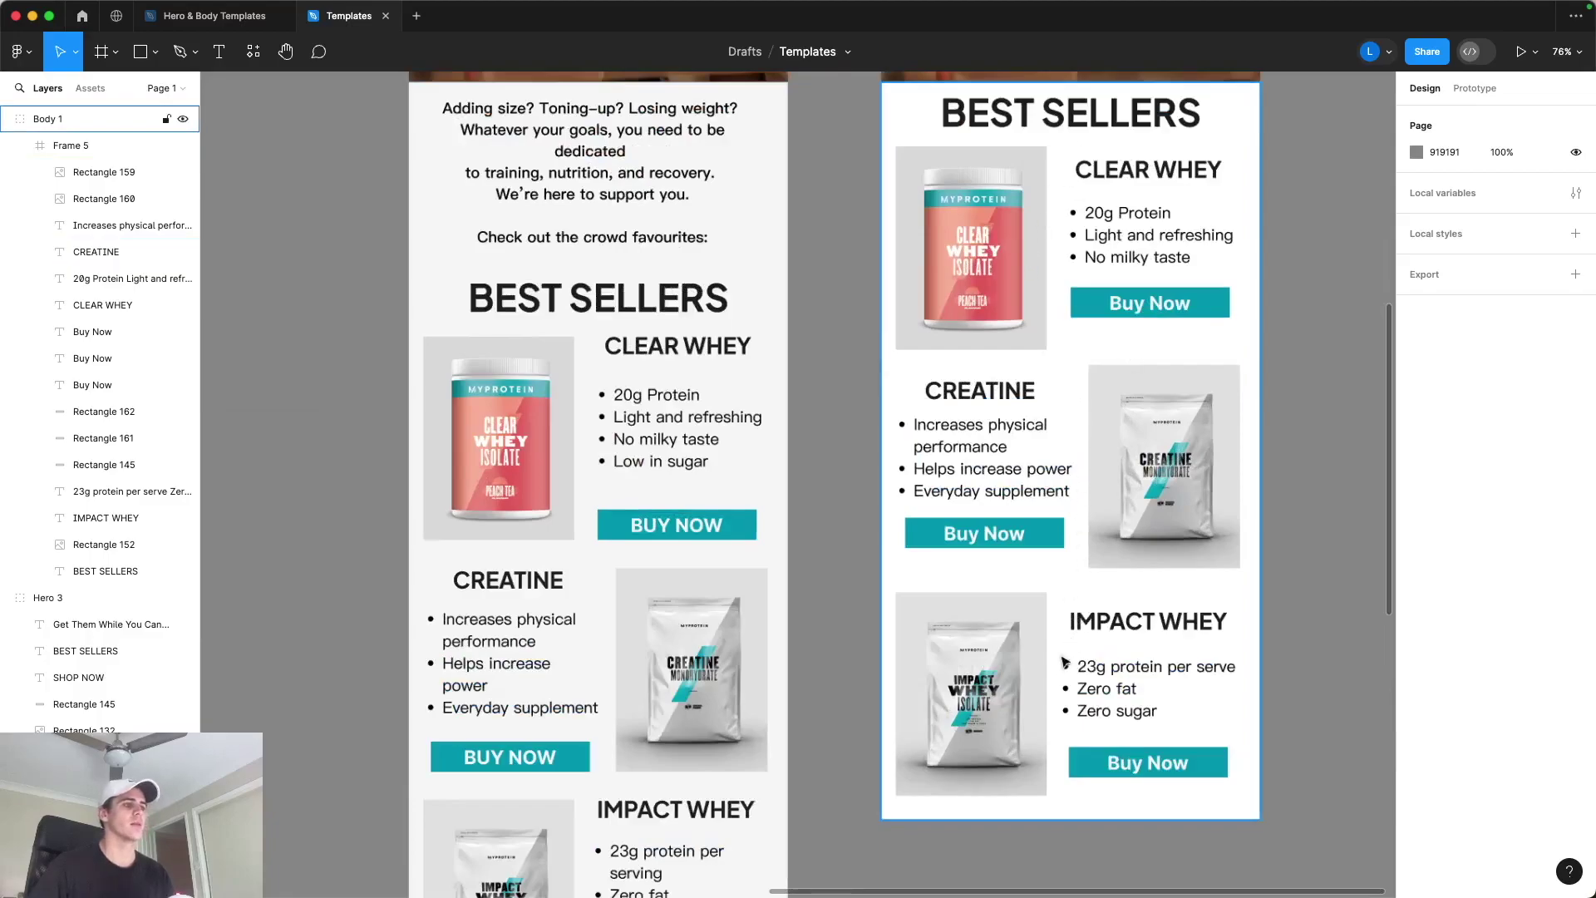
{"action": "left_click", "coordinate": [947, 449]}
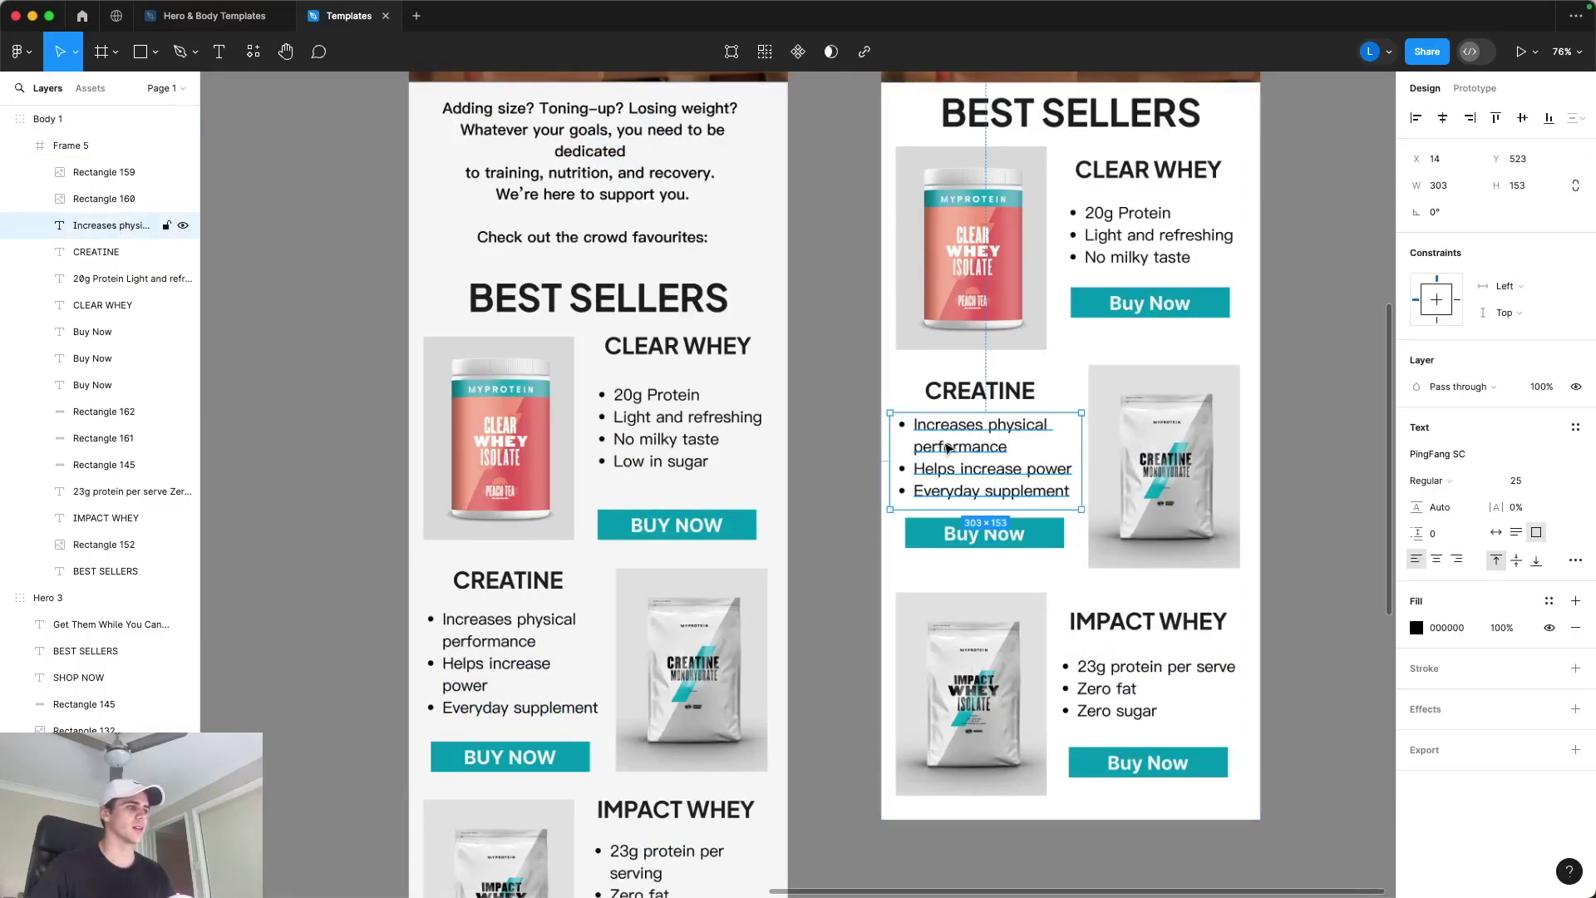
{"action": "key", "text": "Left"}
{"action": "key", "text": "Left"}
{"action": "key", "text": "Left"}
{"action": "key", "text": "Left"}
{"action": "key", "text": "Left"}
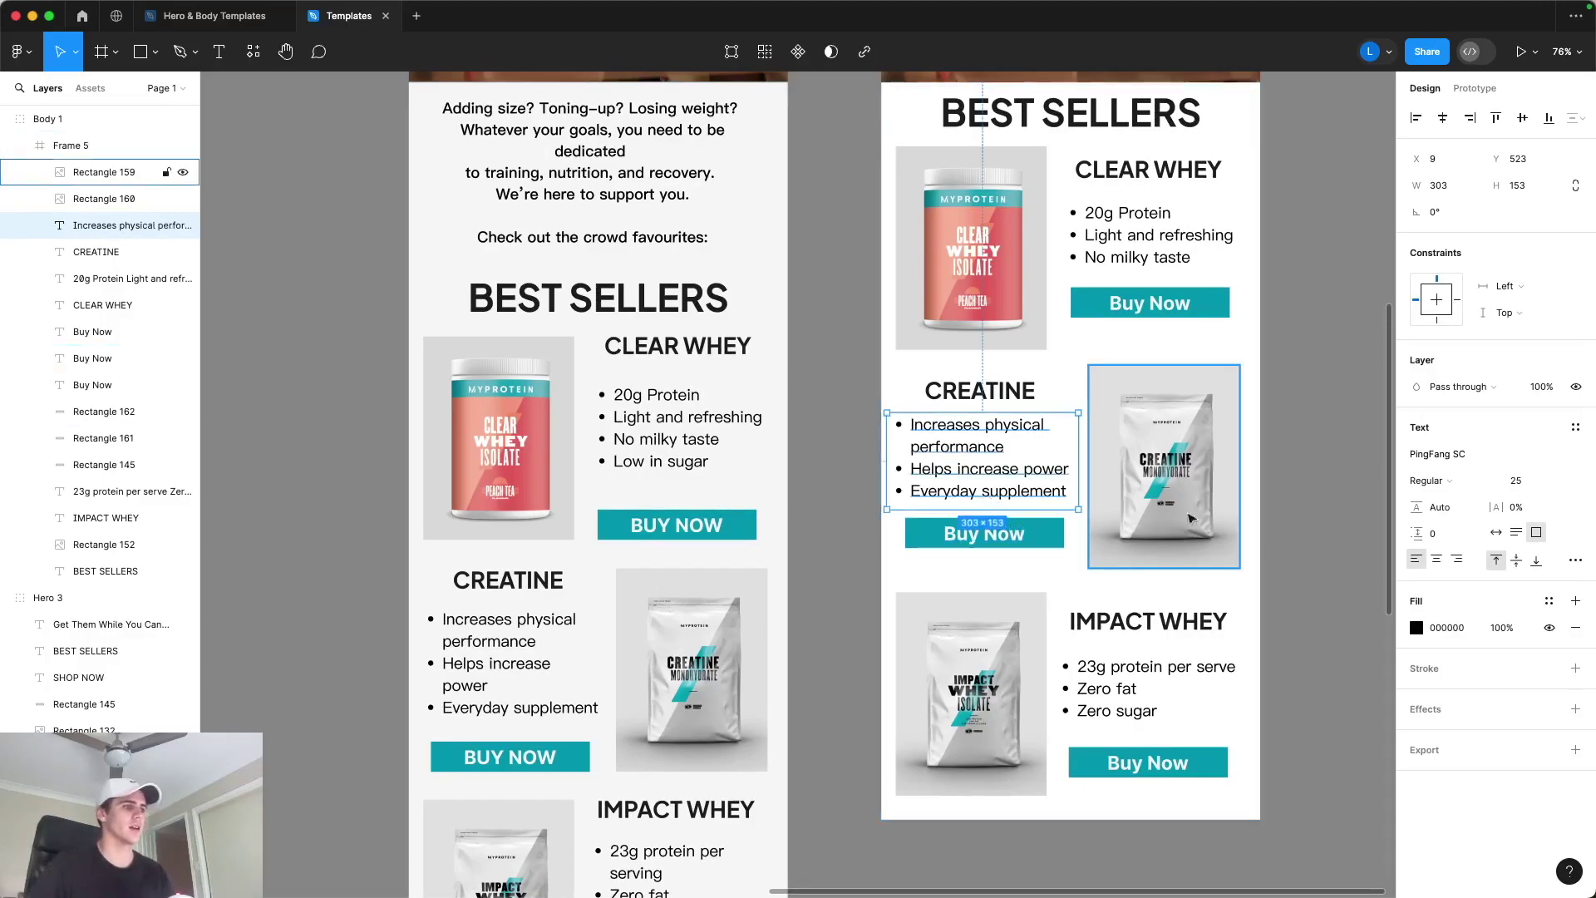
{"action": "left_click", "coordinate": [1277, 474]}
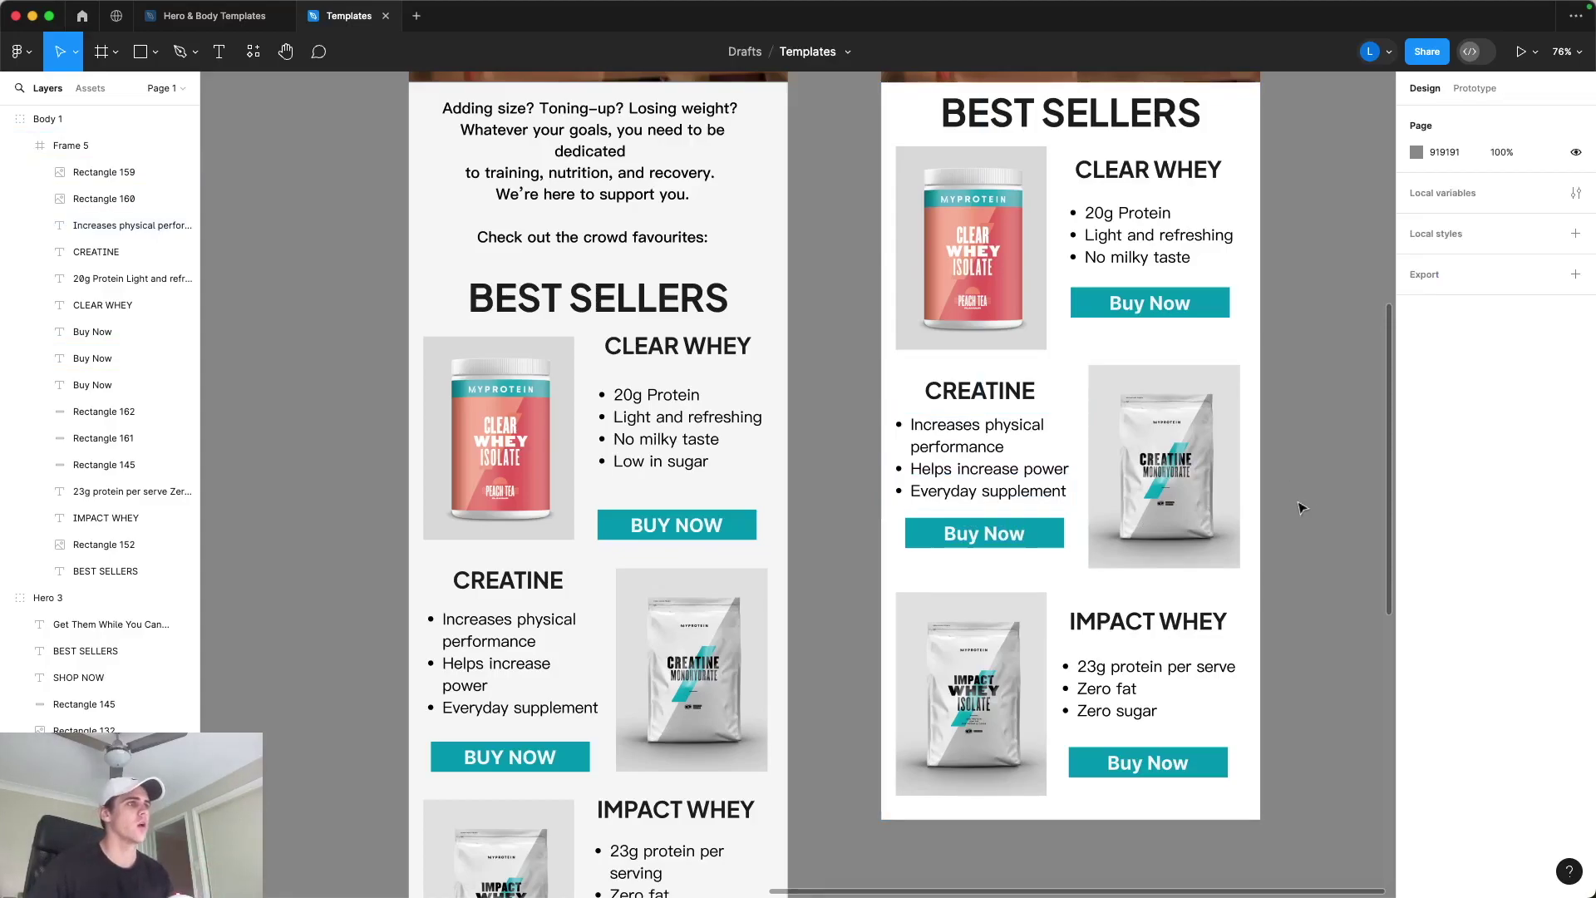
Step: Extend the bottom edge of the white Body 1 background to leave a blank strip below the Impact Whey block
{"action": "scroll", "coordinate": [1300, 507], "scroll_direction": "down", "scroll_amount": 5}
{"action": "left_click_drag", "start_coordinate": [1299, 504], "coordinate": [1220, 485]}
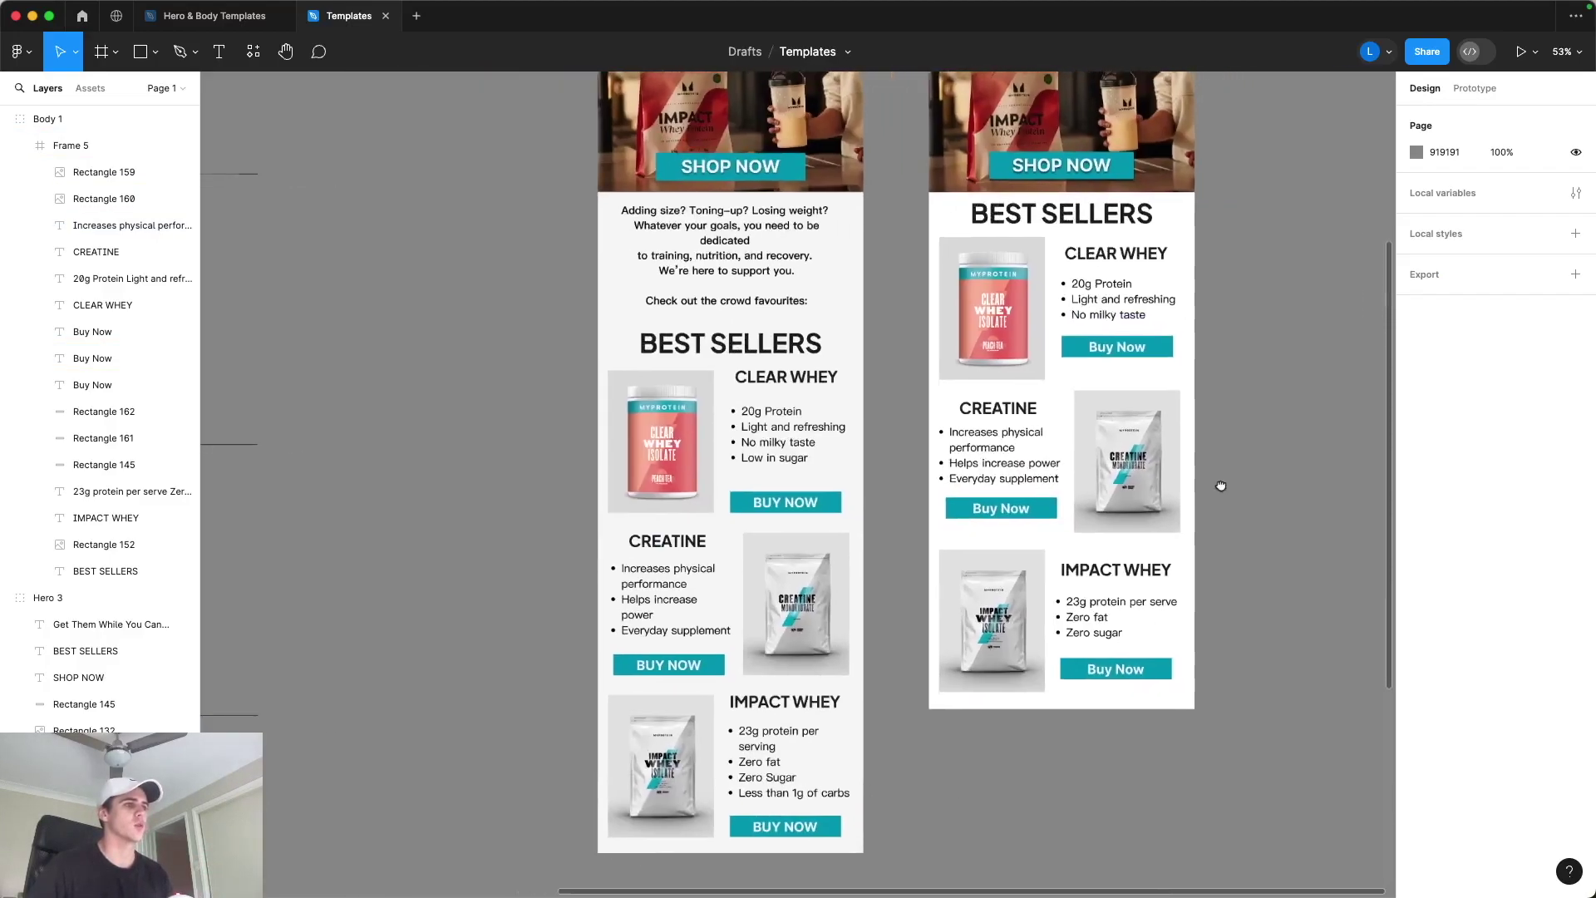
{"action": "scroll", "coordinate": [1264, 570], "scroll_direction": "down", "scroll_amount": 1}
{"action": "scroll", "coordinate": [1258, 580], "scroll_direction": "up", "scroll_amount": 5}
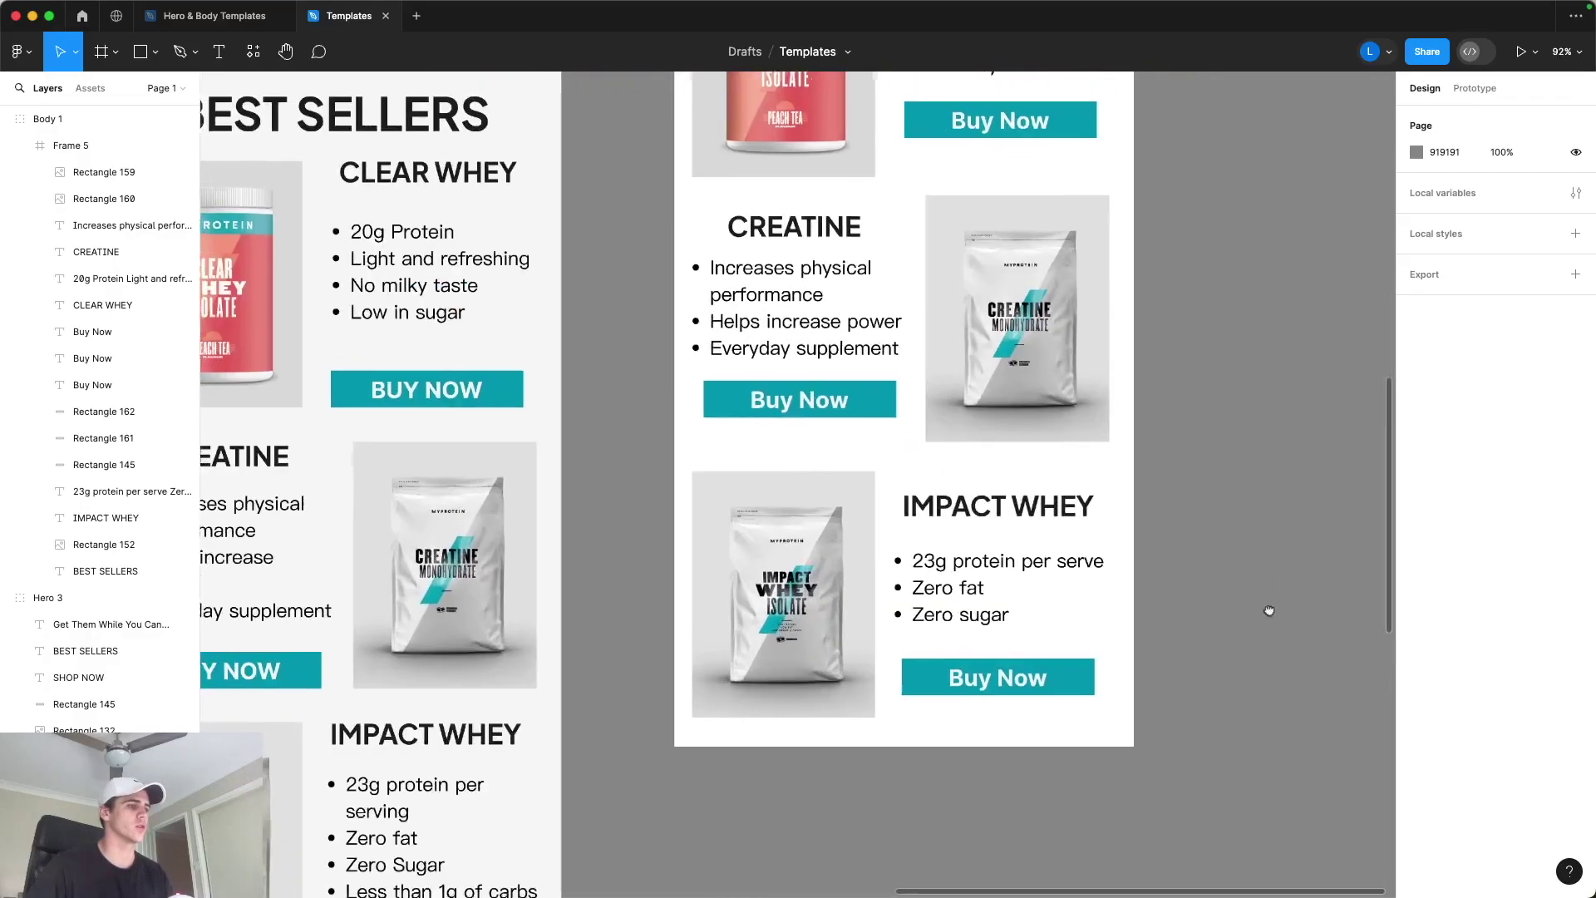
{"action": "left_click", "coordinate": [961, 592]}
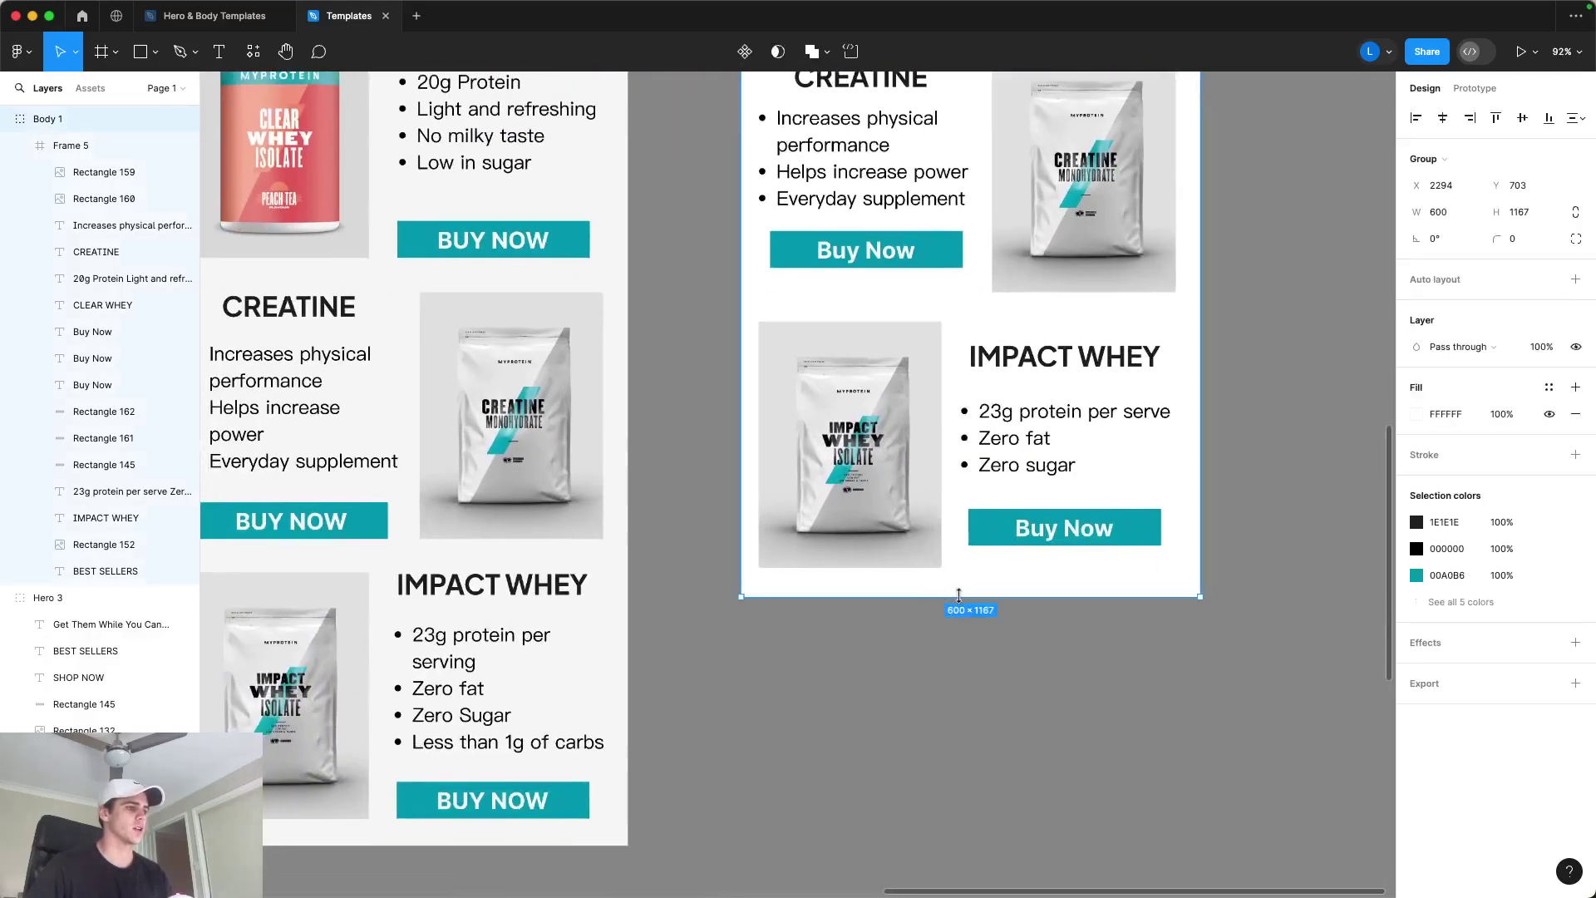
{"action": "left_click_drag", "start_coordinate": [958, 595], "coordinate": [959, 715]}
{"action": "left_click", "coordinate": [1250, 571]}
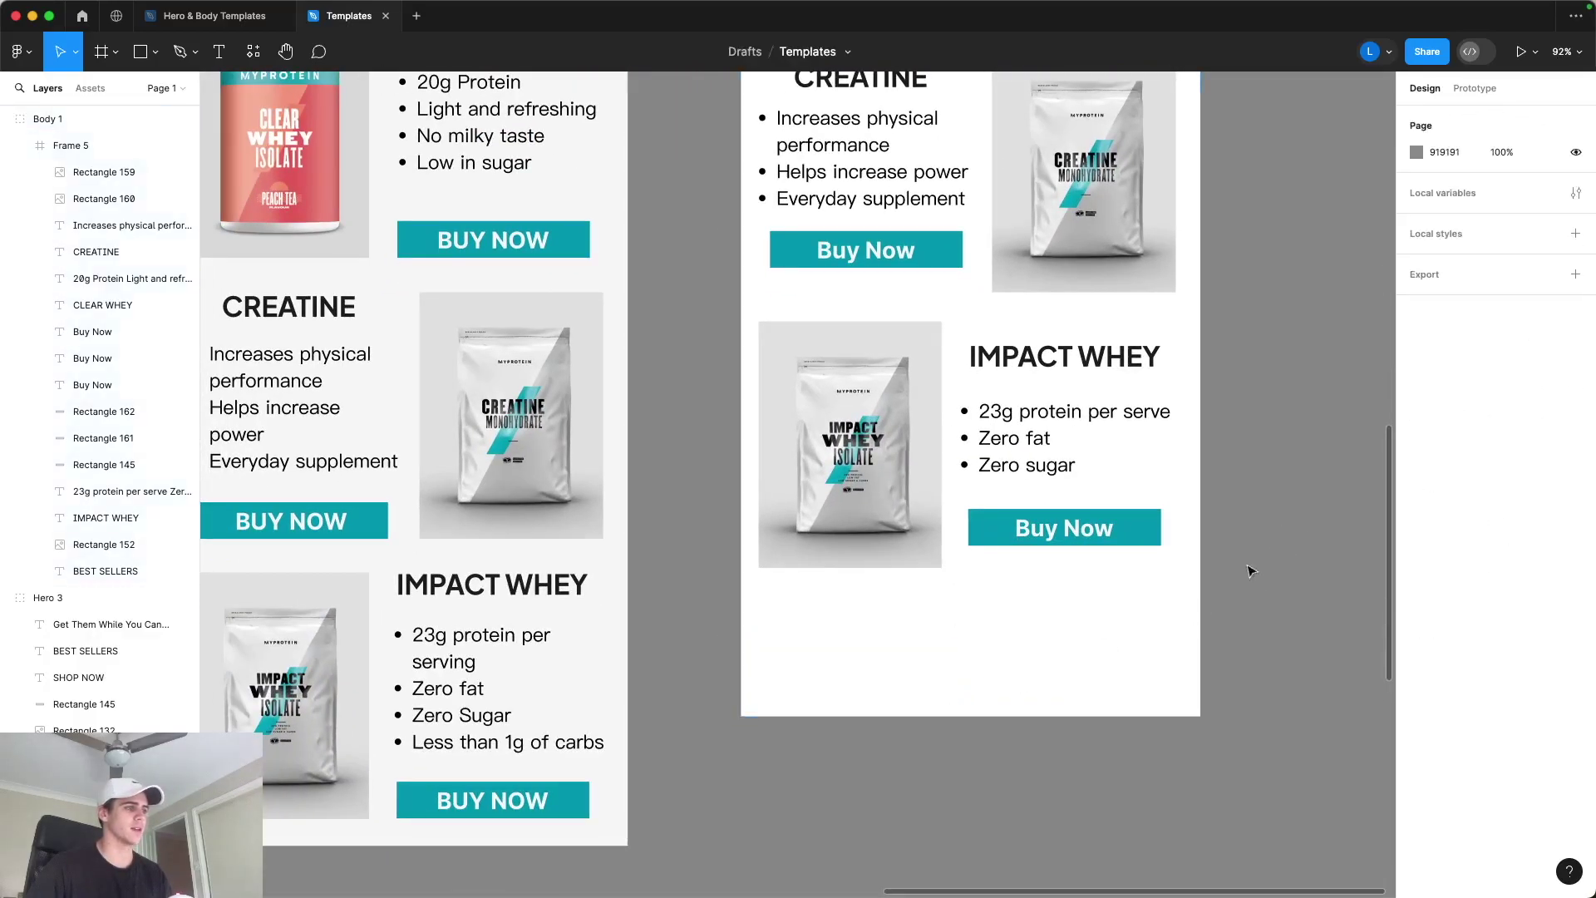
Step: Move the Impact Whey image, heading, benefits list and button down together to widen the gap below the Creatine block
{"action": "scroll", "coordinate": [1264, 552], "scroll_direction": "down", "scroll_amount": 3}
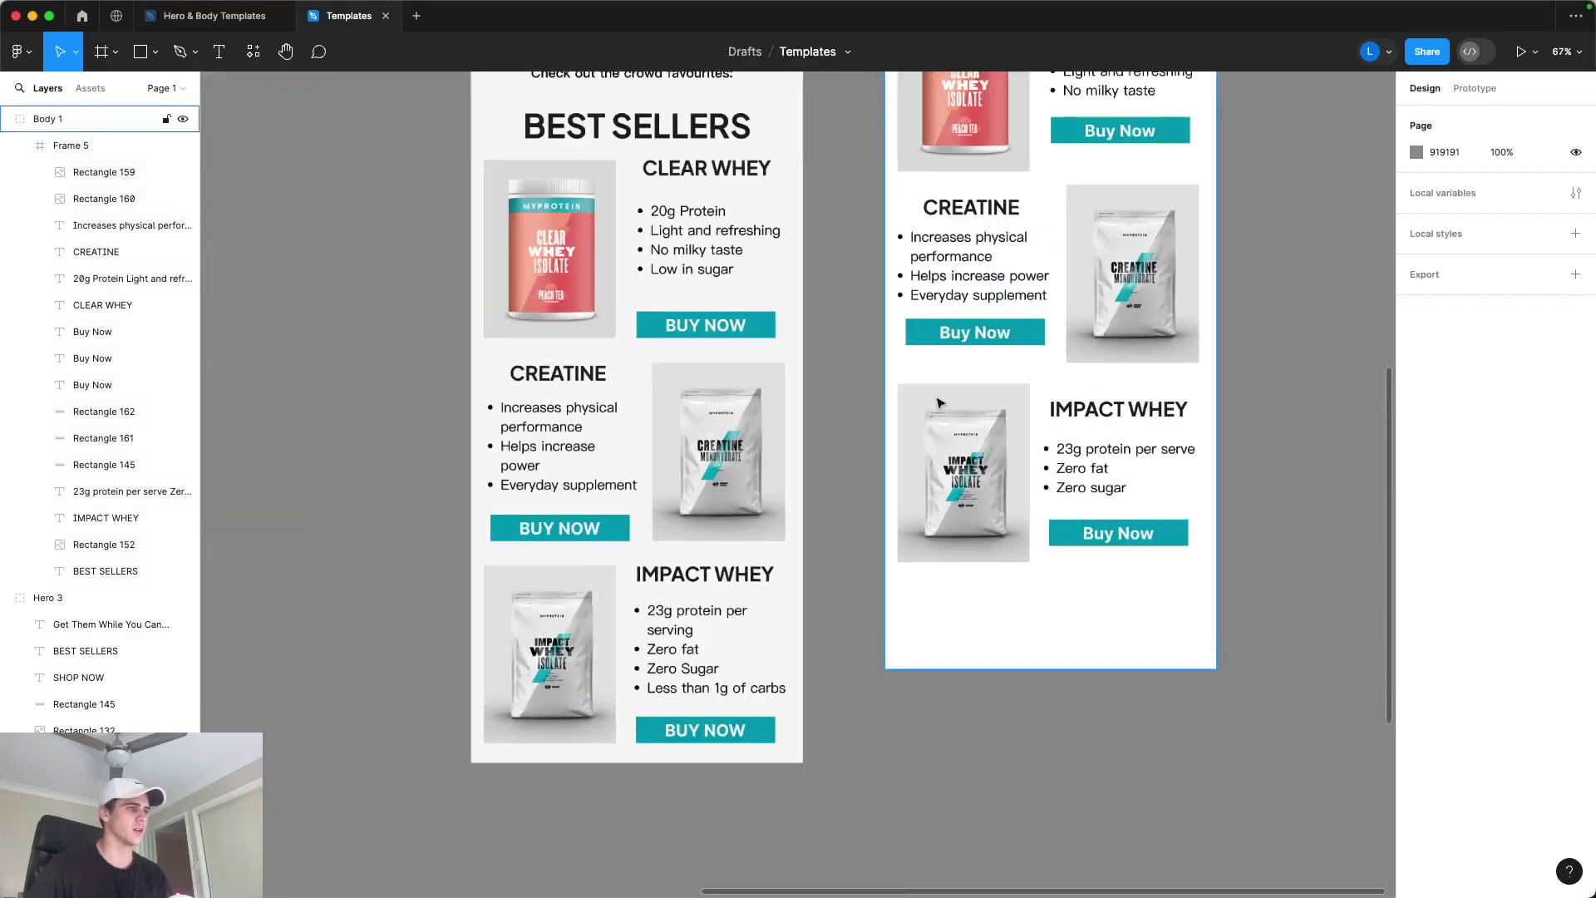
{"action": "left_click_drag", "start_coordinate": [867, 383], "coordinate": [1210, 568]}
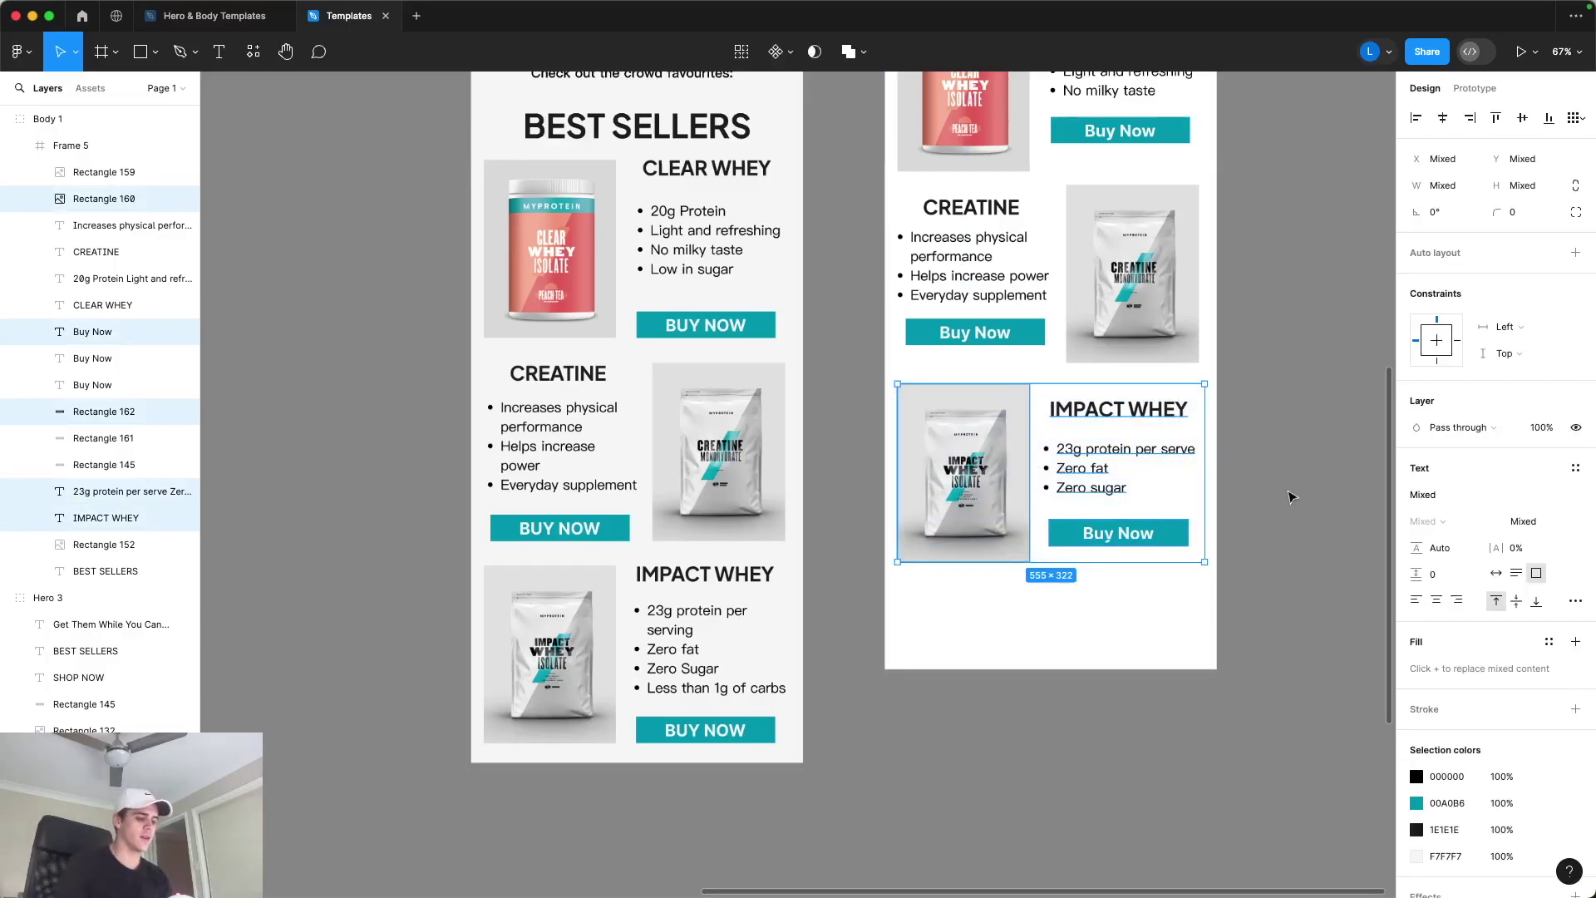
{"action": "key", "text": "shift+Down"}
{"action": "key", "text": "shift+Down"}
{"action": "key", "text": "shift+Down"}
{"action": "key", "text": "shift+Down"}
{"action": "key", "text": "shift+Down"}
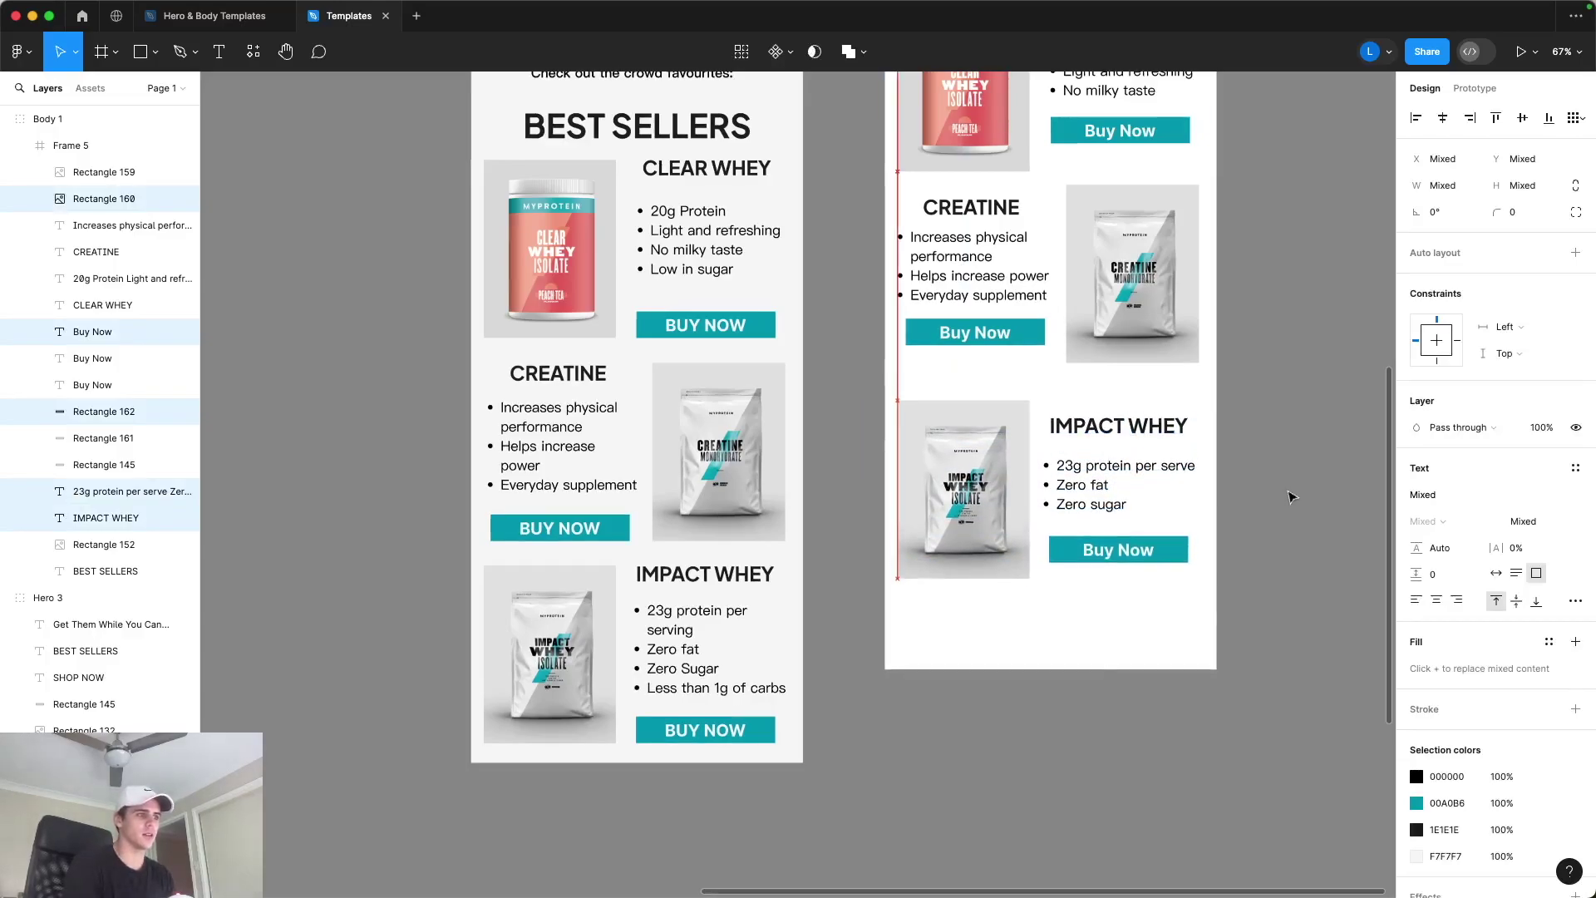
{"action": "key", "text": "shift+Down"}
{"action": "key", "text": "shift+Down"}
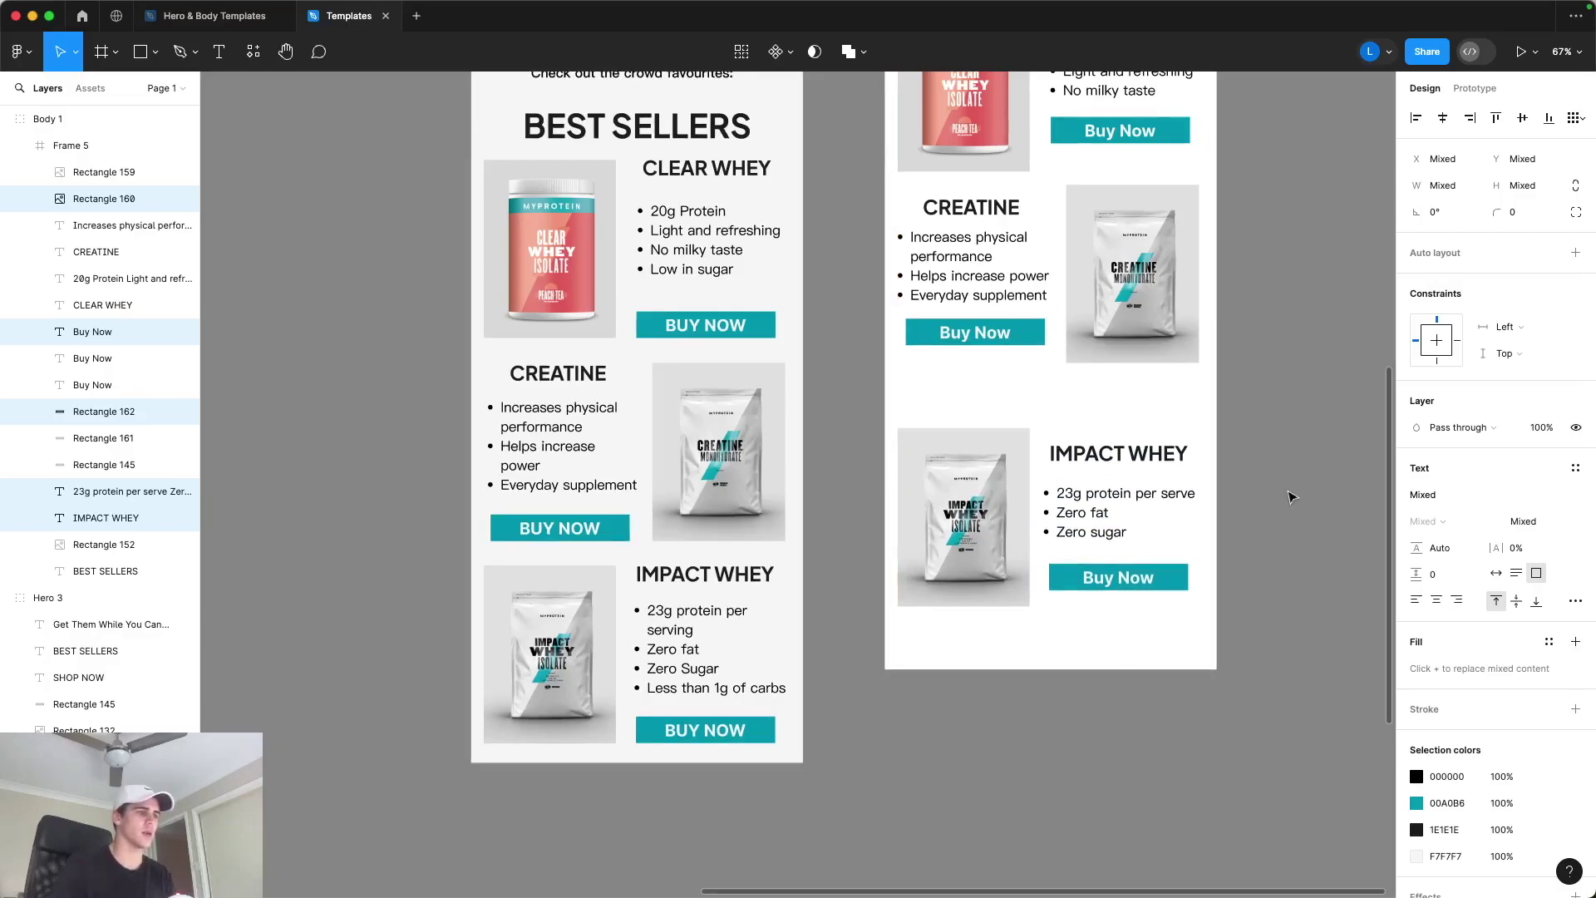
{"action": "scroll", "coordinate": [1257, 443], "scroll_direction": "up", "scroll_amount": 2}
{"action": "left_click", "coordinate": [1264, 409]}
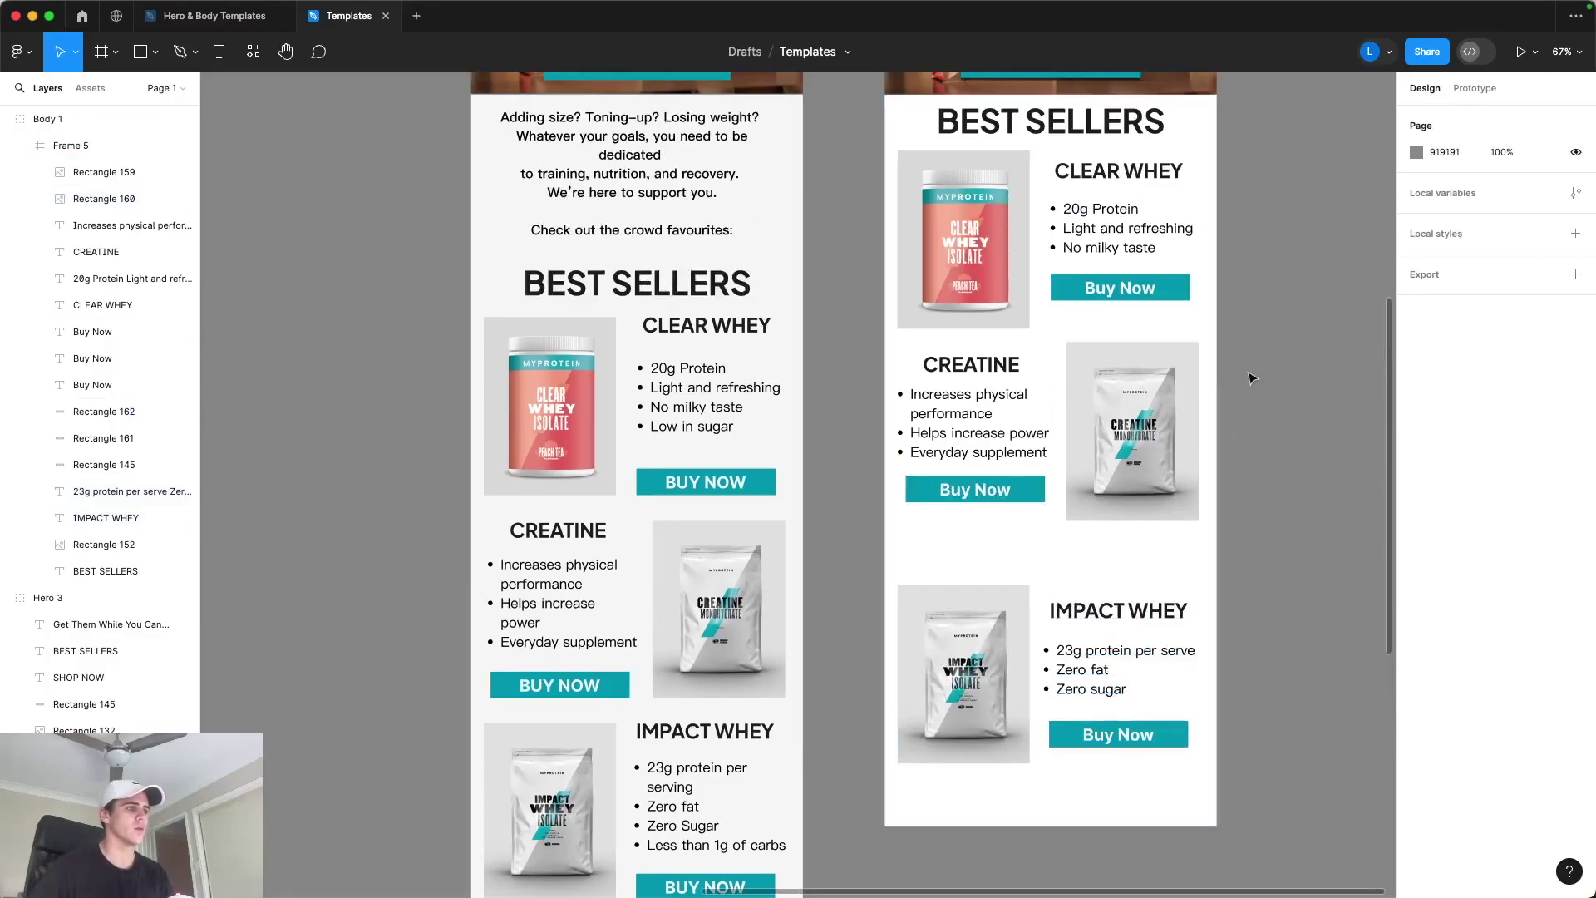
{"action": "left_click_drag", "start_coordinate": [1095, 363], "coordinate": [900, 462]}
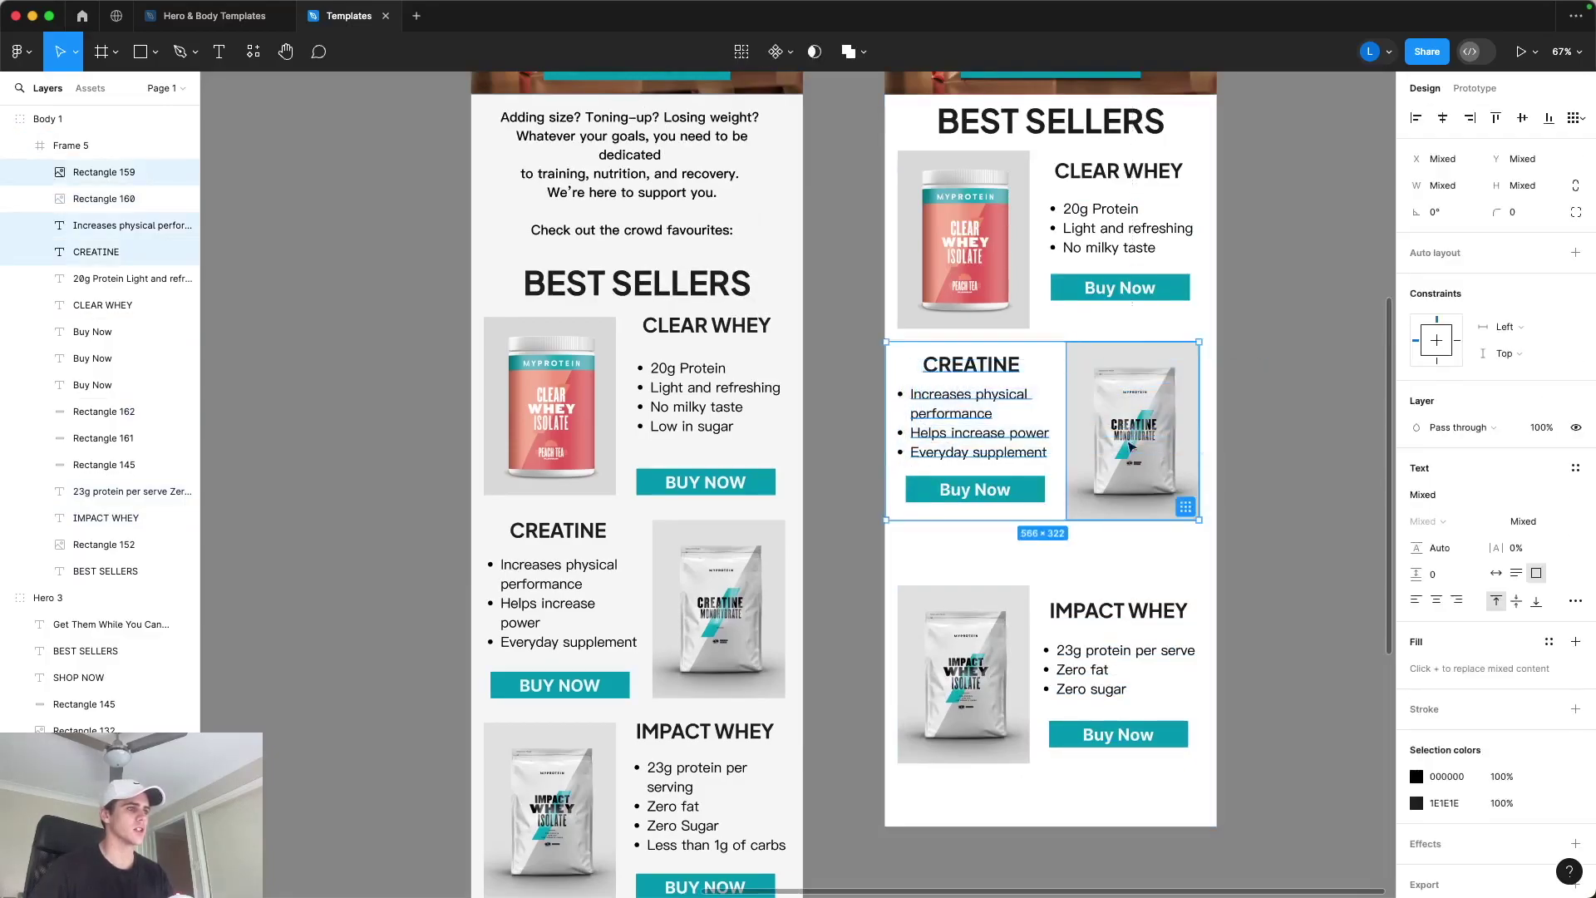
{"action": "key", "text": "shift+Down"}
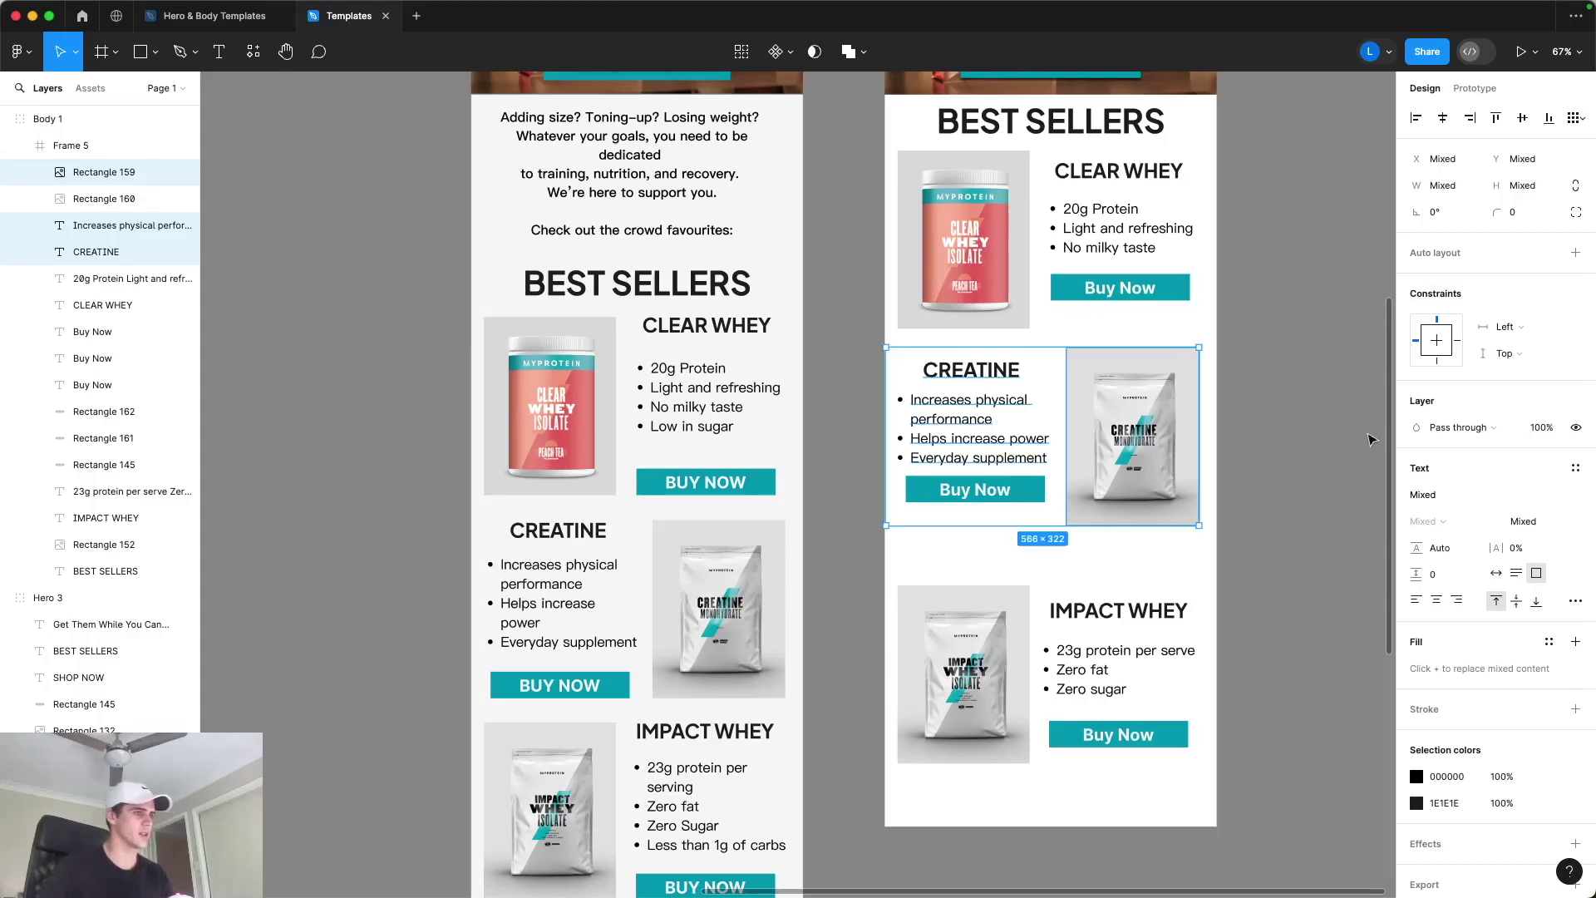
{"action": "key", "text": "shift+Up"}
{"action": "left_click_drag", "start_coordinate": [1337, 414], "coordinate": [839, 533]}
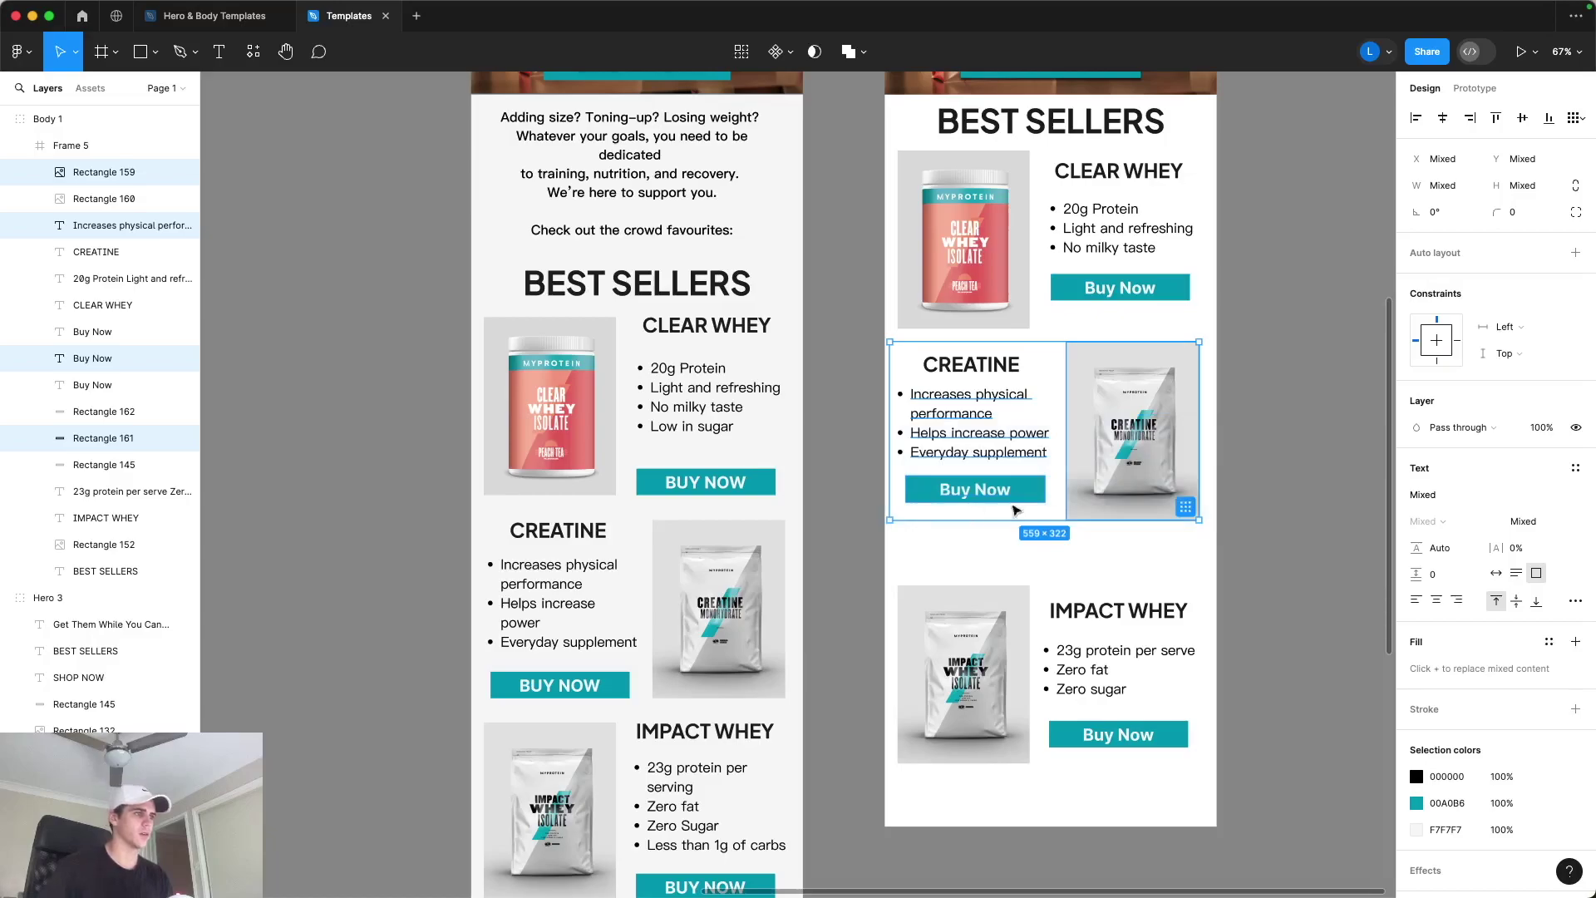
{"action": "left_click", "coordinate": [858, 410]}
Step: Move the complete Creatine block, including its heading, list, button and image, down to sit midway between its neighbouring product blocks
{"action": "left_click_drag", "start_coordinate": [837, 344], "coordinate": [1240, 545]}
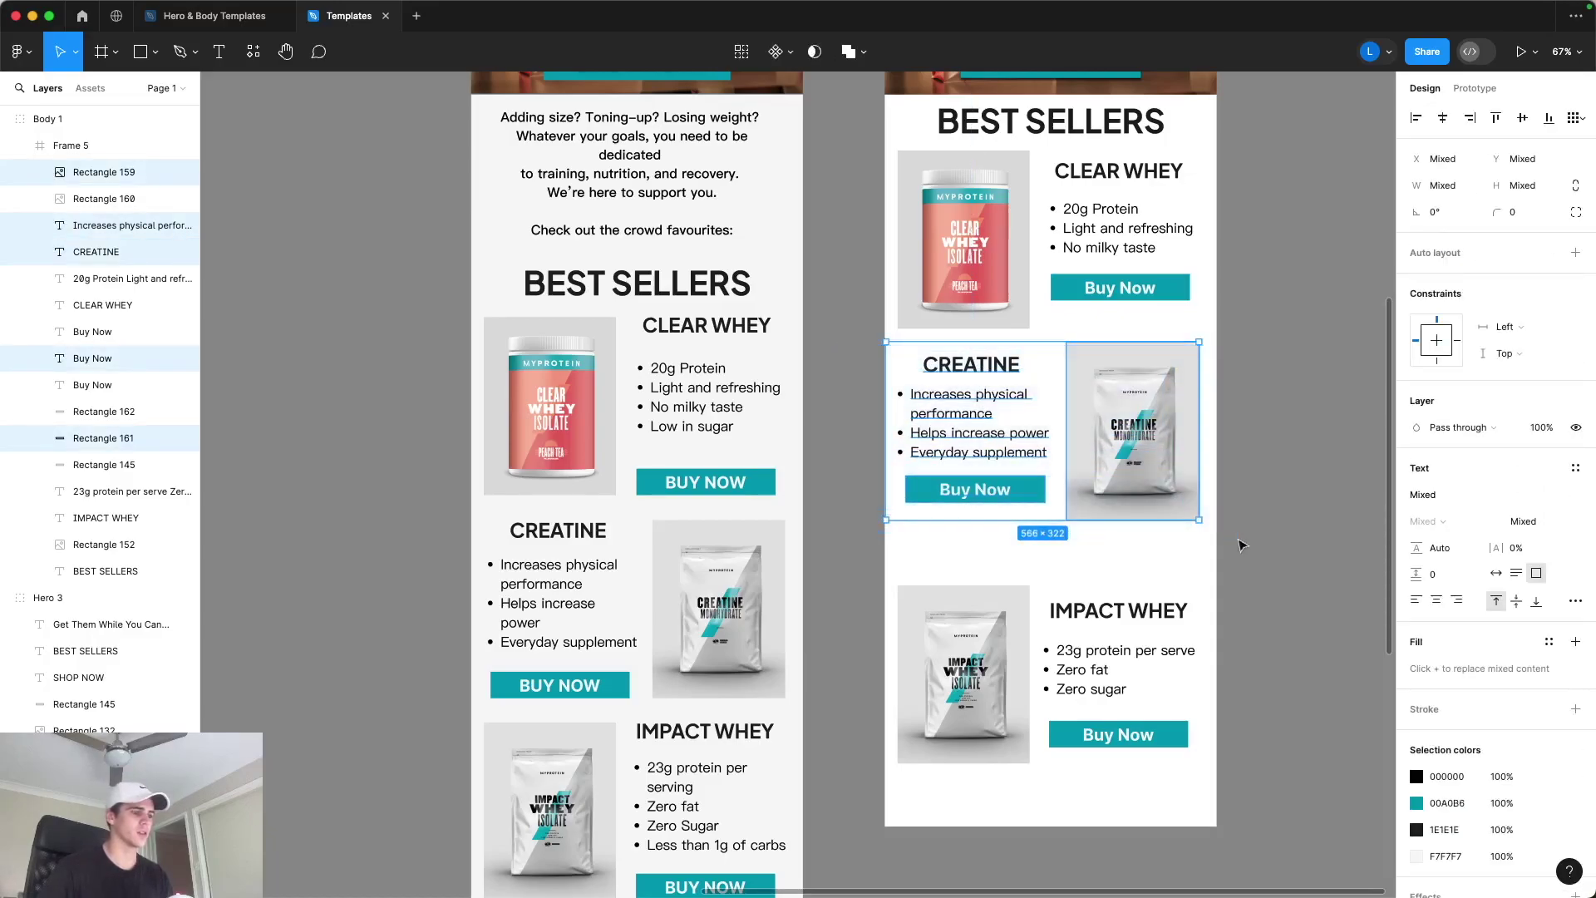
{"action": "key", "text": "shift+Down"}
{"action": "key", "text": "shift+Down"}
{"action": "key", "text": "shift+Down"}
{"action": "key", "text": "shift+Down"}
{"action": "key", "text": "shift+Down"}
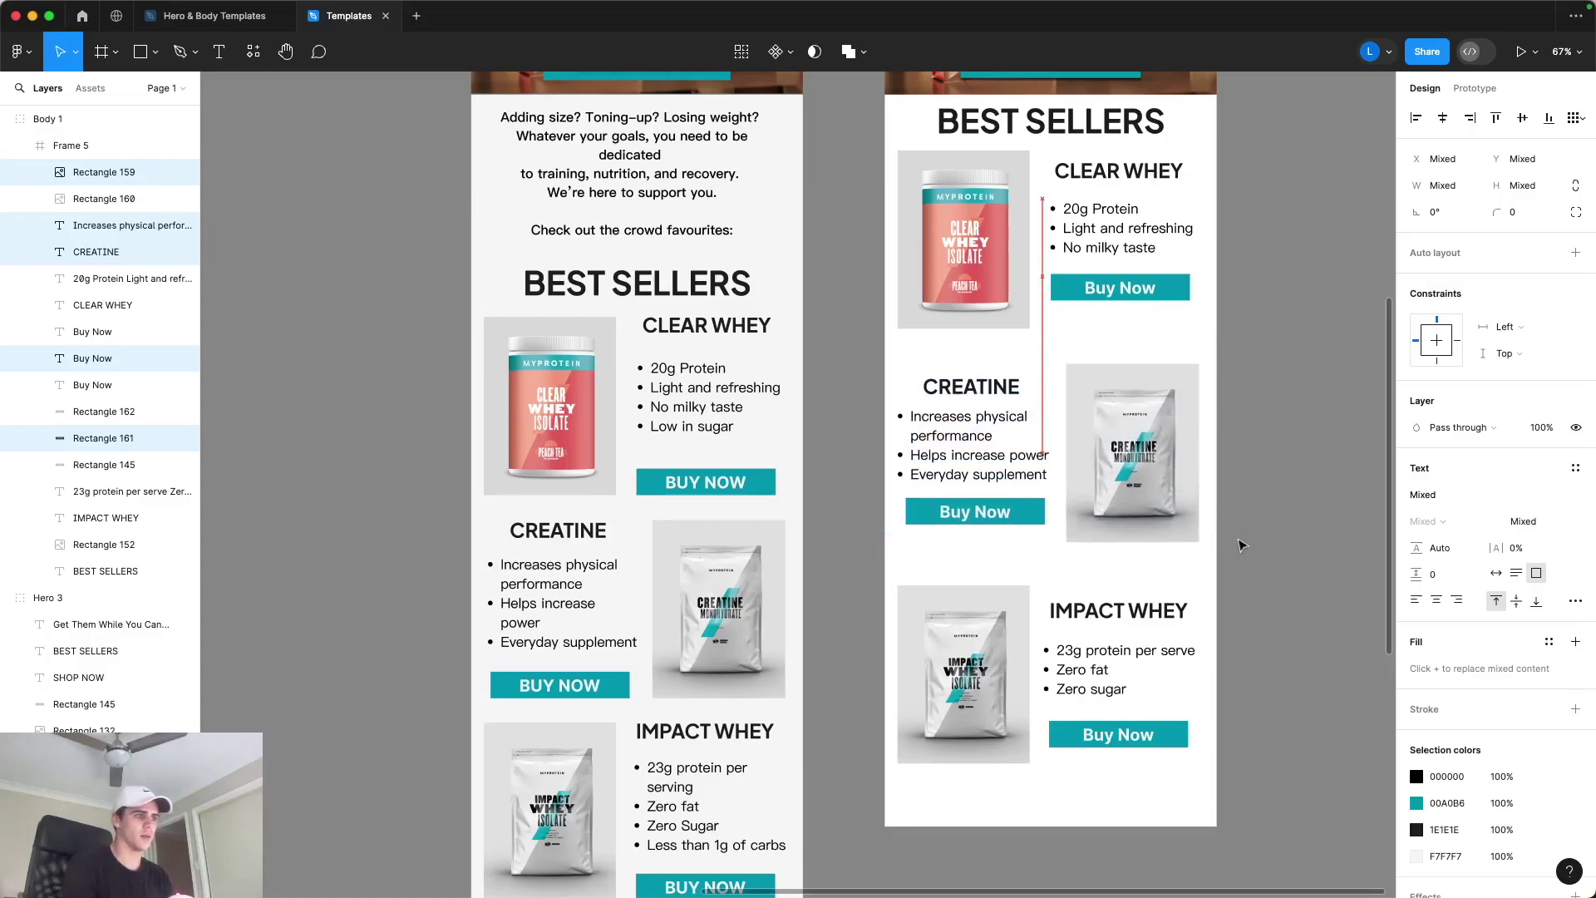
{"action": "key", "text": "shift+Down"}
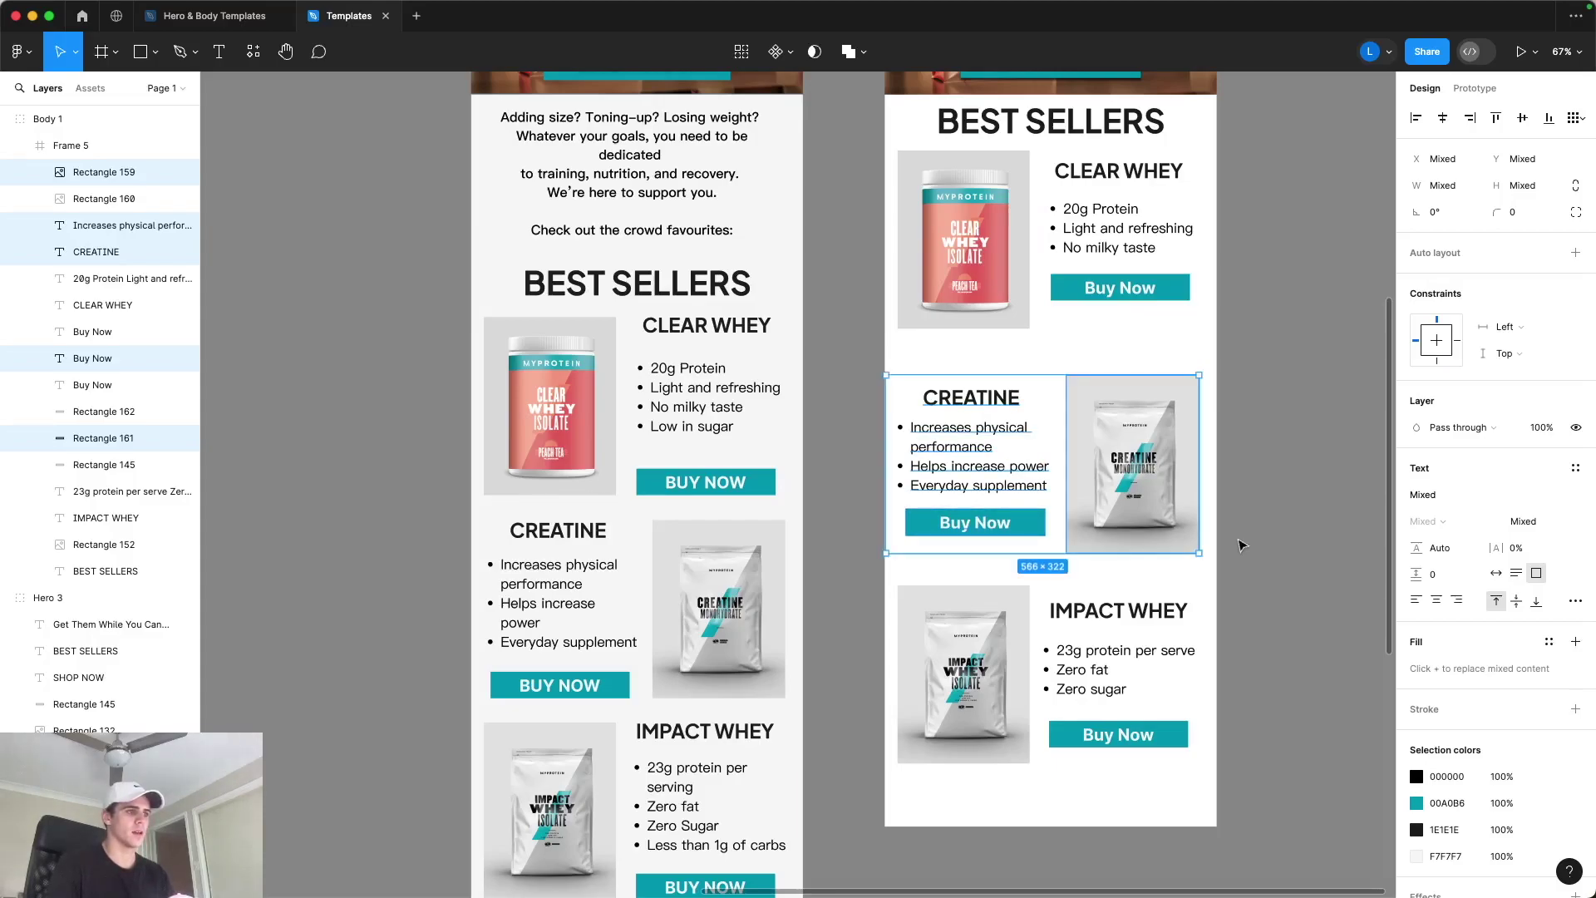
{"action": "left_click", "coordinate": [1240, 545]}
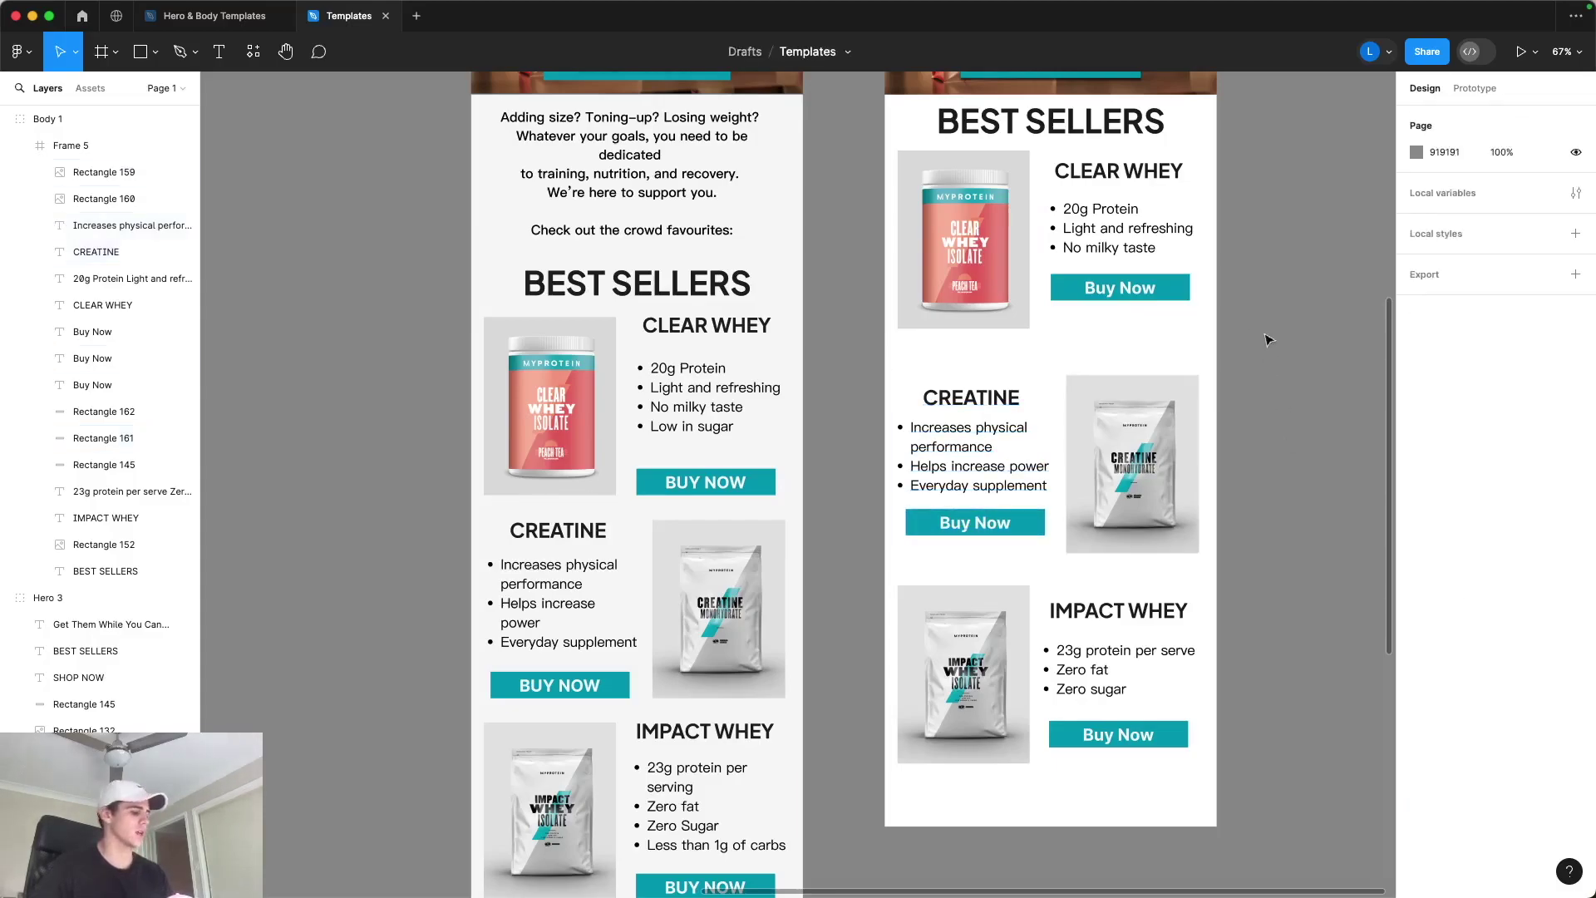
Step: Move the Clear Whey image, heading, benefits list and button down together to even out the spacing above the Creatine block
{"action": "left_click_drag", "start_coordinate": [1298, 324], "coordinate": [866, 143]}
{"action": "key", "text": "shift+Down"}
{"action": "key", "text": "shift+Down"}
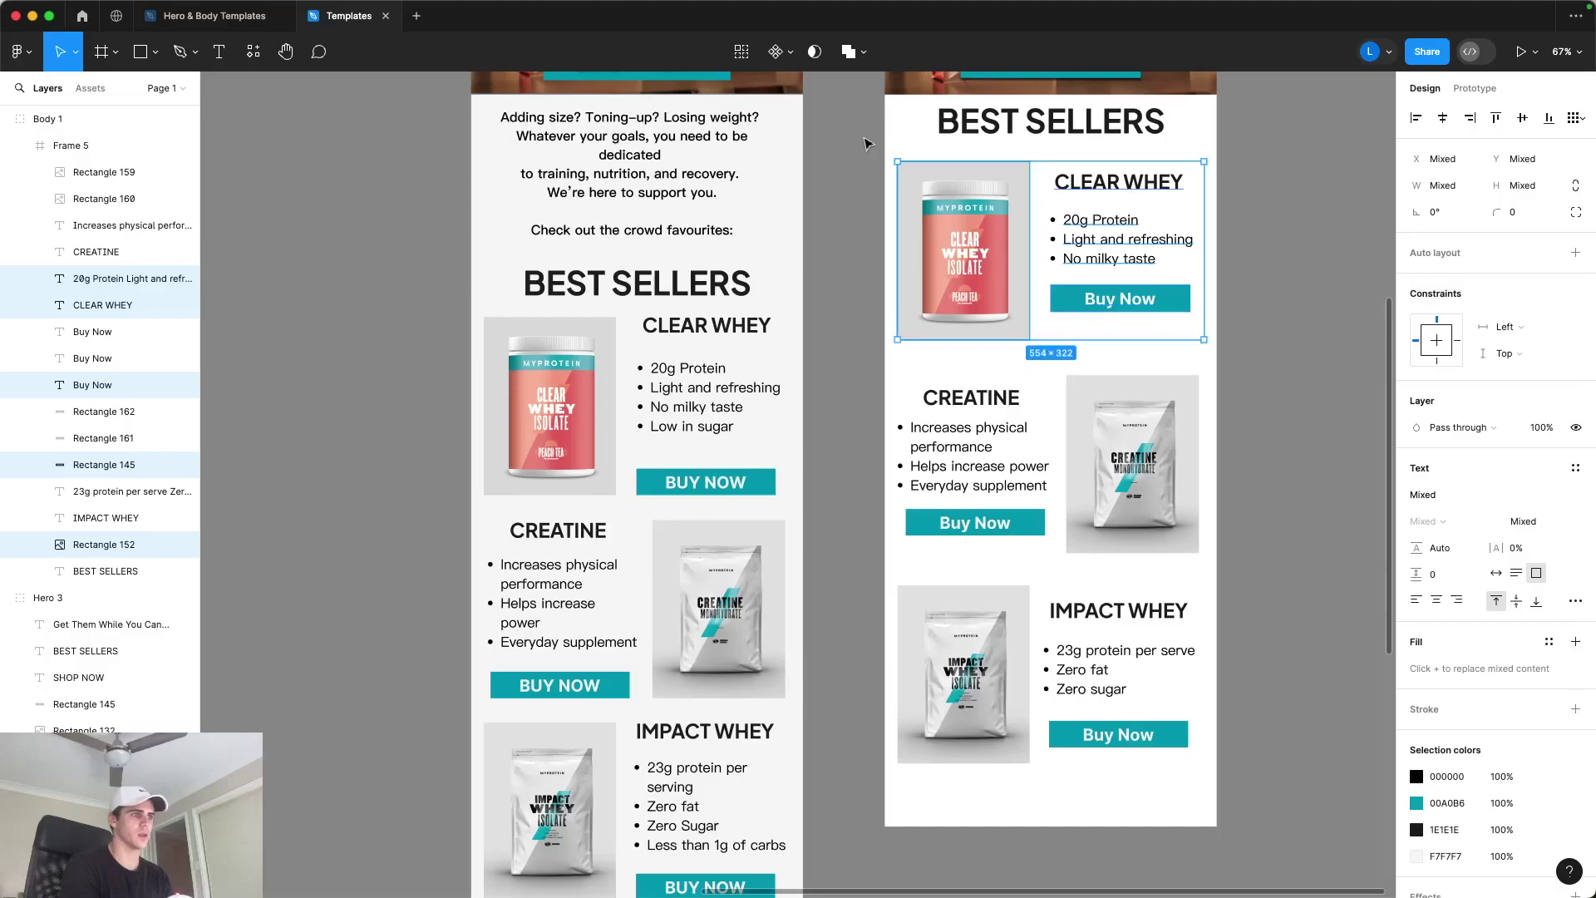
{"action": "key", "text": "shift+Down"}
{"action": "left_click", "coordinate": [1264, 386]}
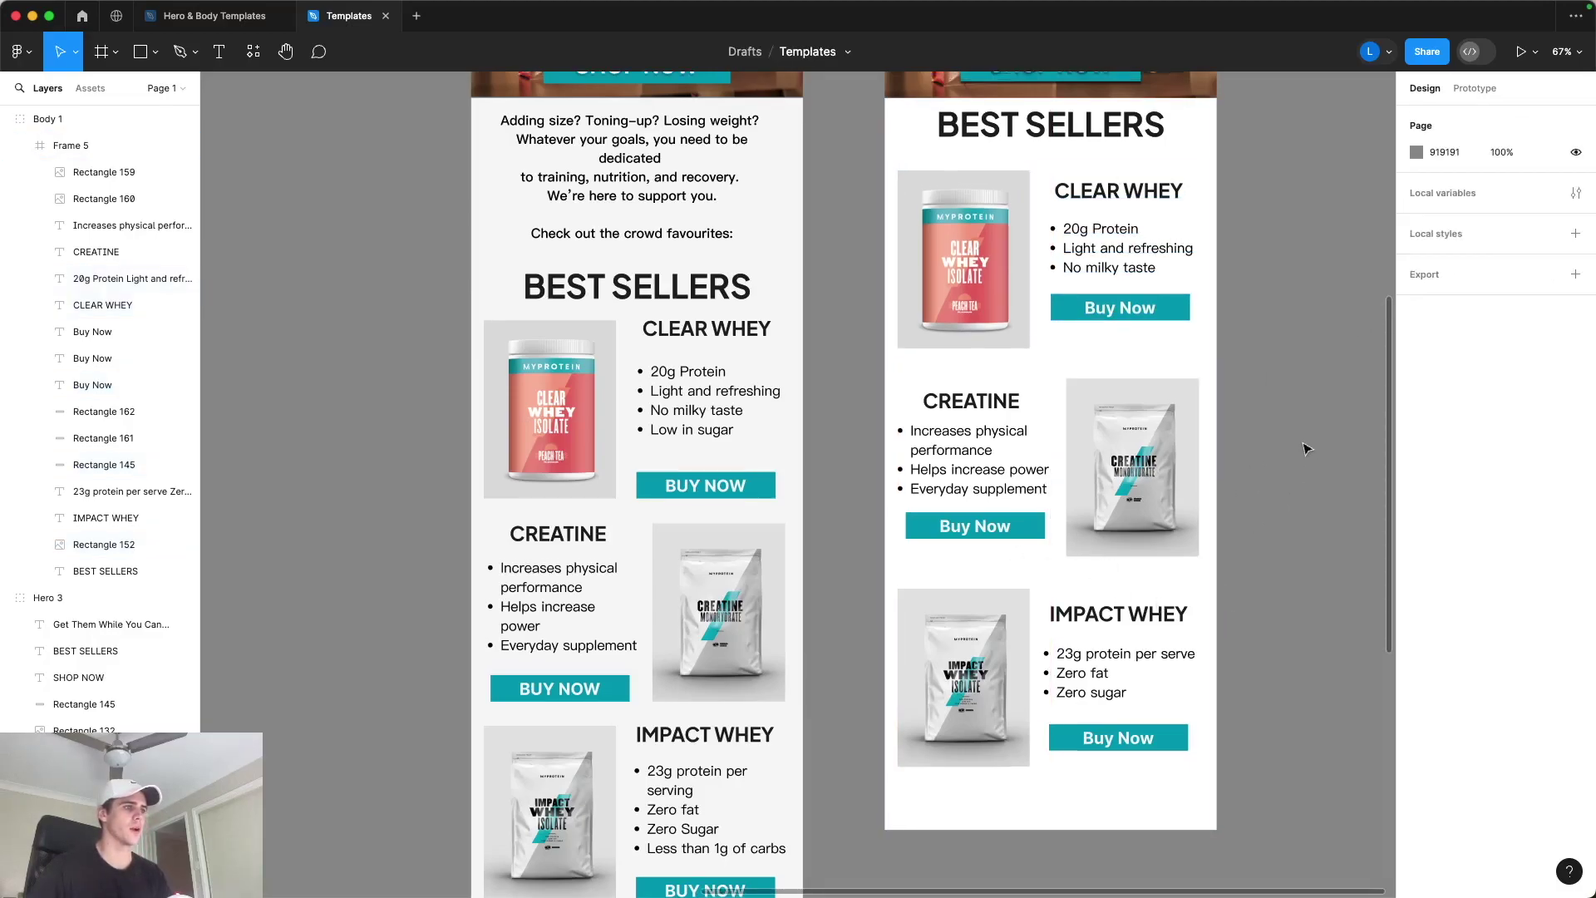
Step: Nudge the BEST SELLERS heading in Body 1 down to Y 26
{"action": "scroll", "coordinate": [1303, 449], "scroll_direction": "up", "scroll_amount": 2}
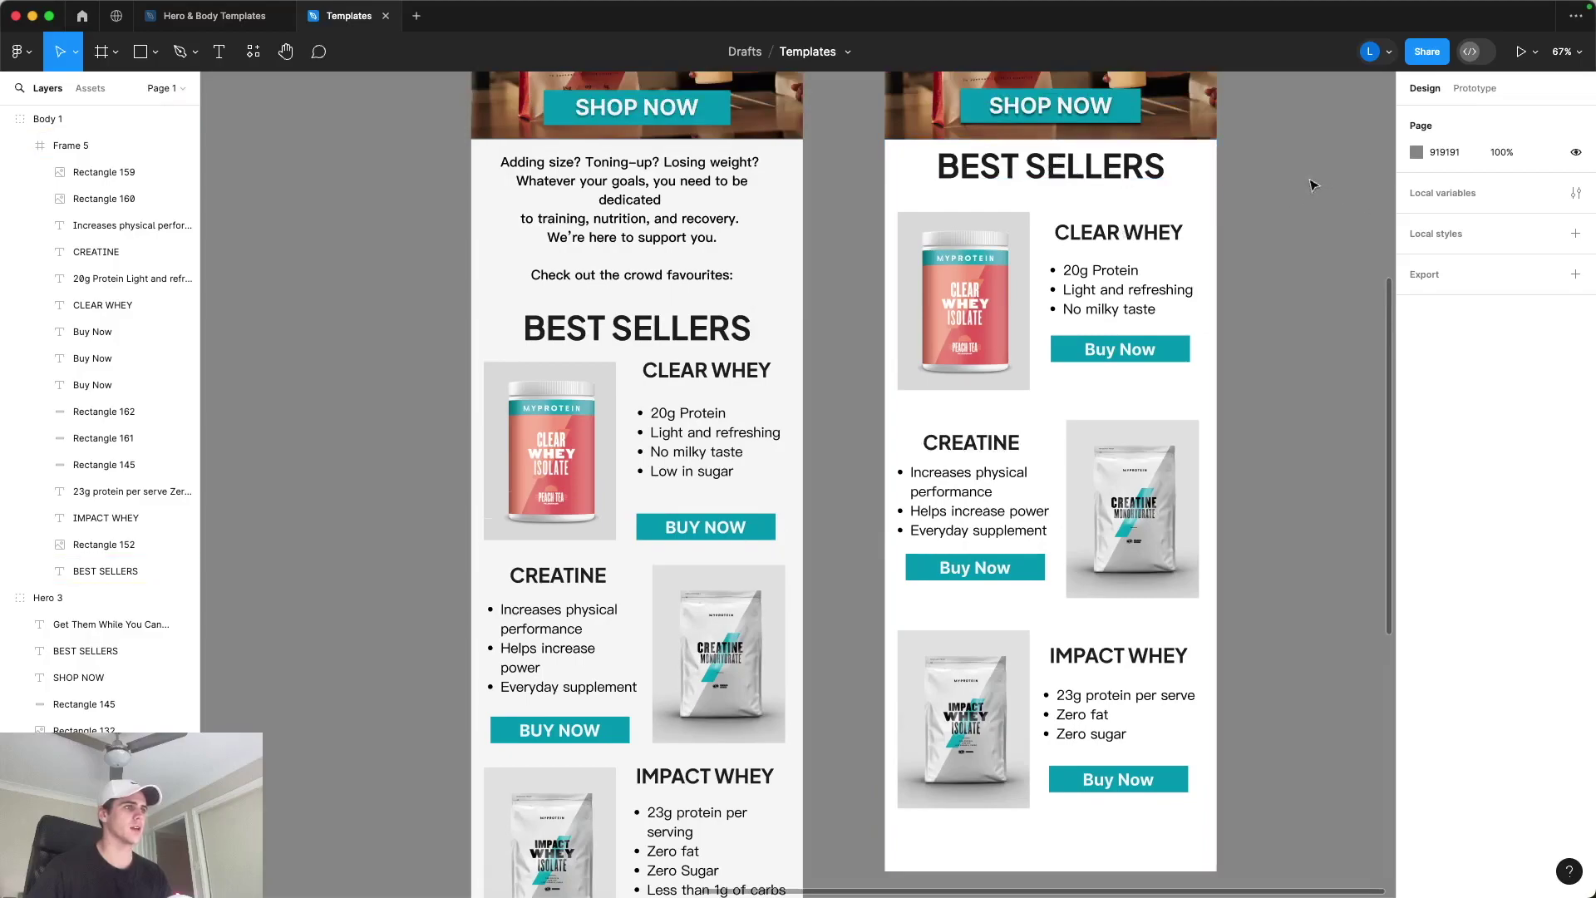
{"action": "left_click", "coordinate": [1049, 169]}
{"action": "key", "text": "shift+Down"}
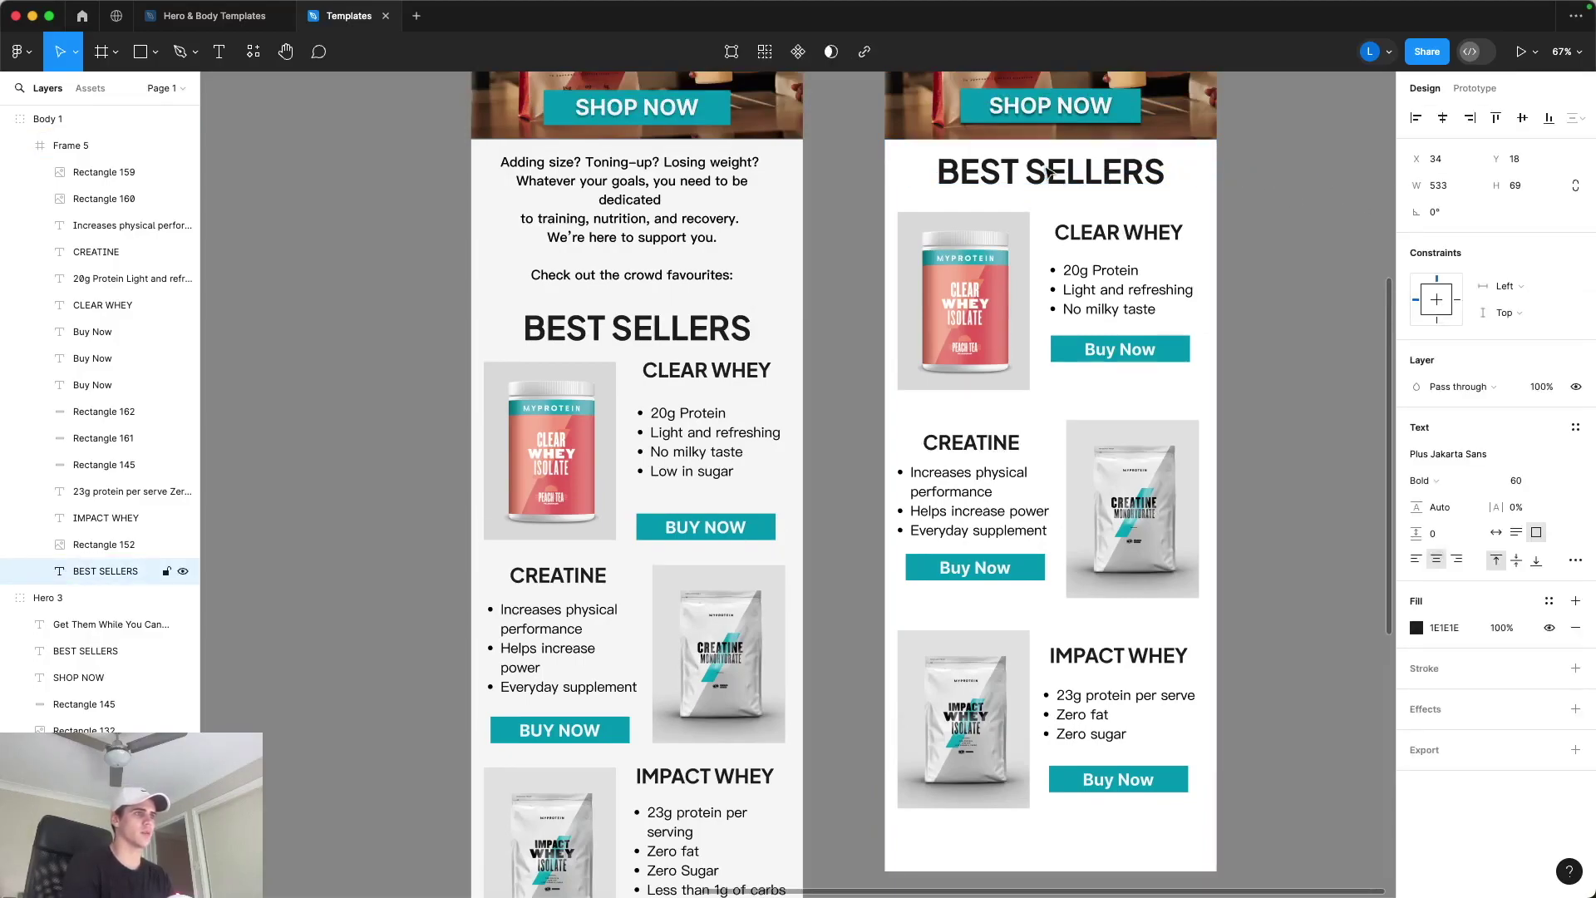
{"action": "key", "text": "shift+Down"}
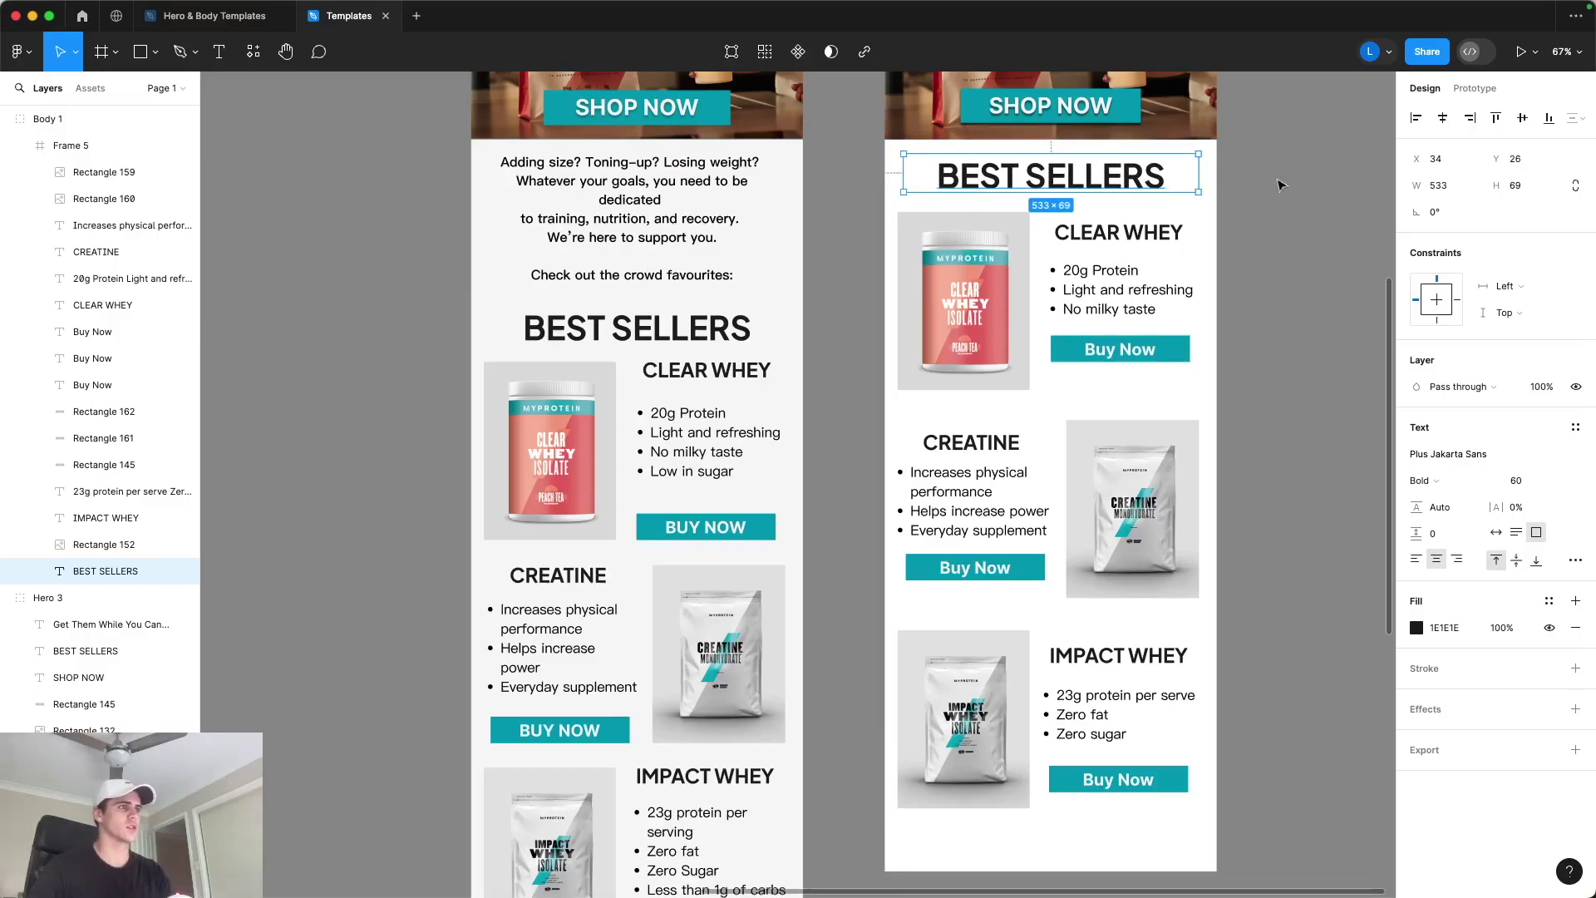
{"action": "left_click", "coordinate": [1313, 207]}
{"action": "scroll", "coordinate": [1312, 210], "scroll_direction": "down", "scroll_amount": 3}
{"action": "left_click_drag", "start_coordinate": [1312, 209], "coordinate": [1183, 346]}
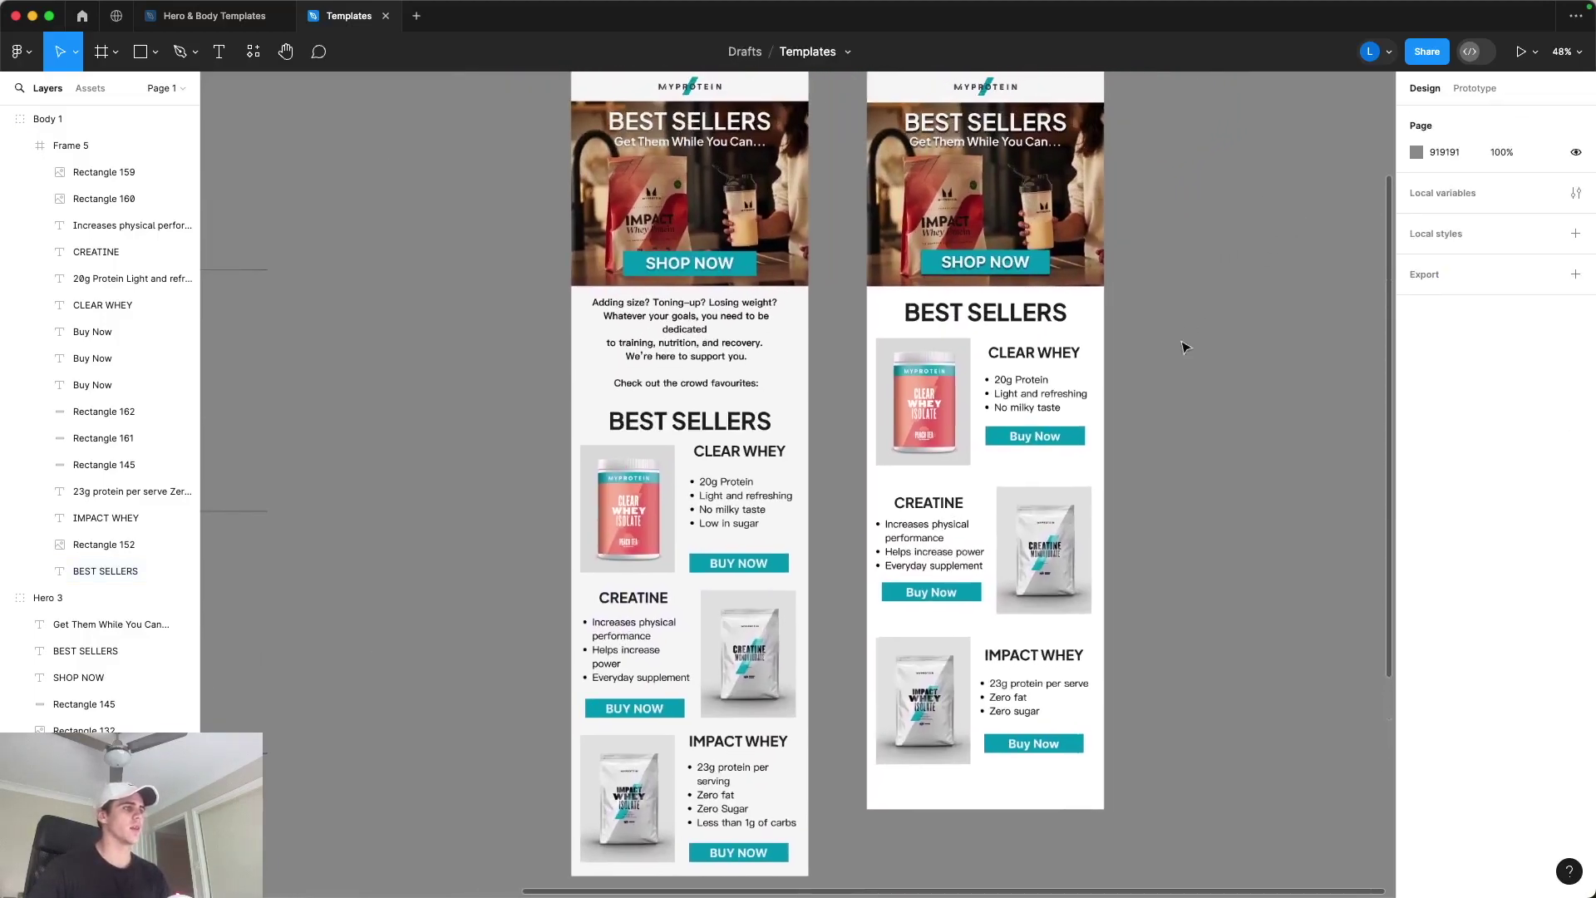
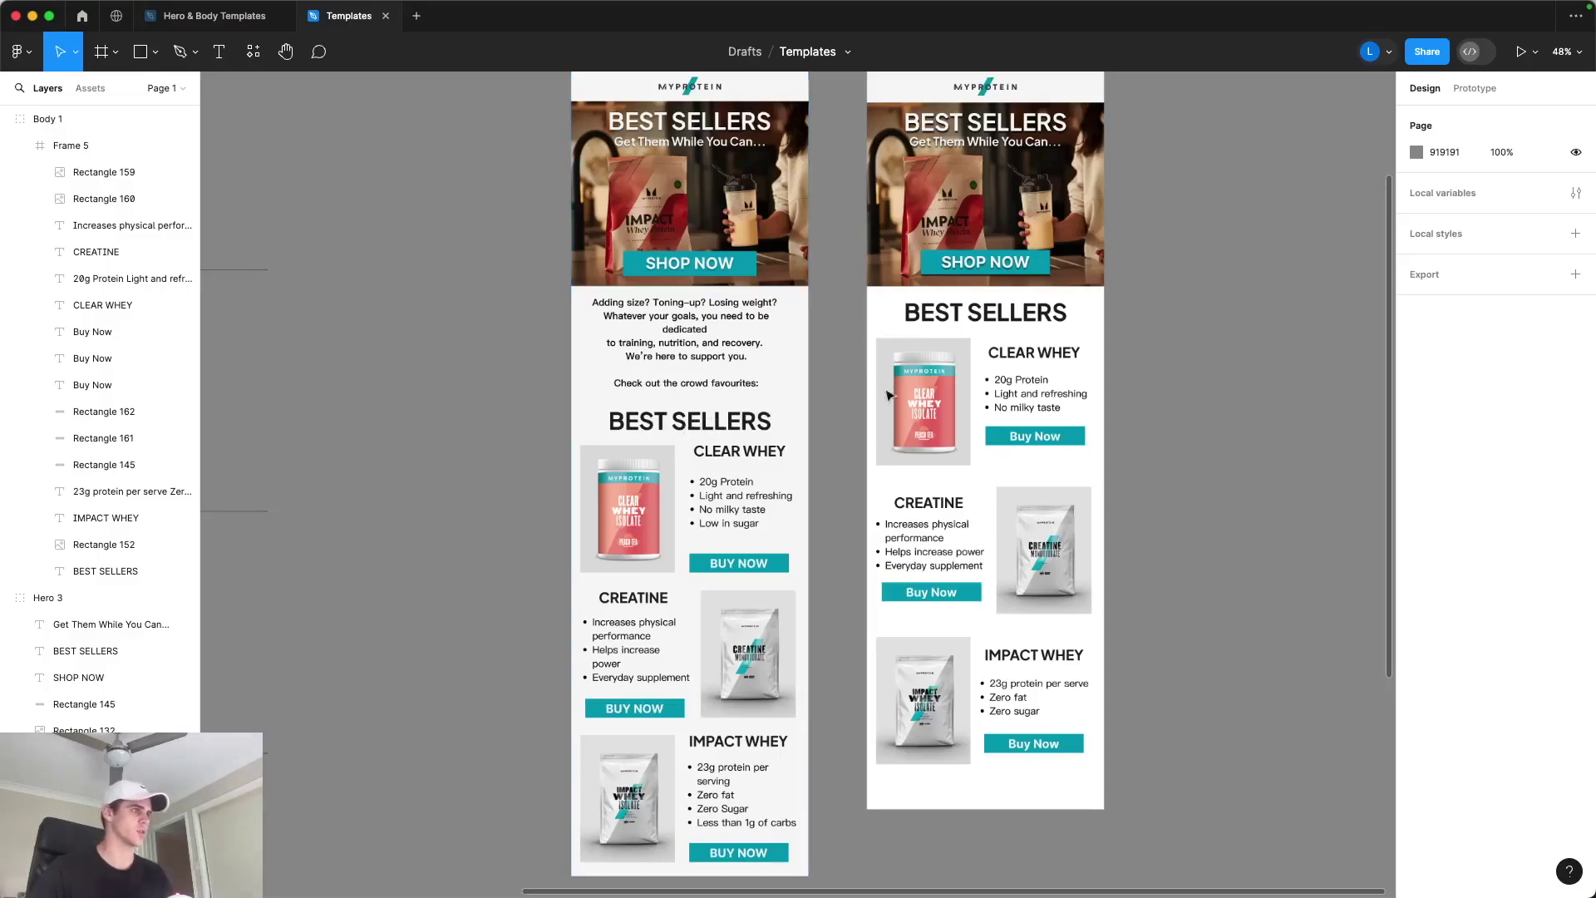
Step: Move Body 1 down from the hero image and fill the gap with a rectangle about 600 × 285
{"action": "left_click_drag", "start_coordinate": [1072, 311], "coordinate": [1088, 421]}
{"action": "left_click", "coordinate": [1155, 381]}
{"action": "left_click", "coordinate": [142, 54]}
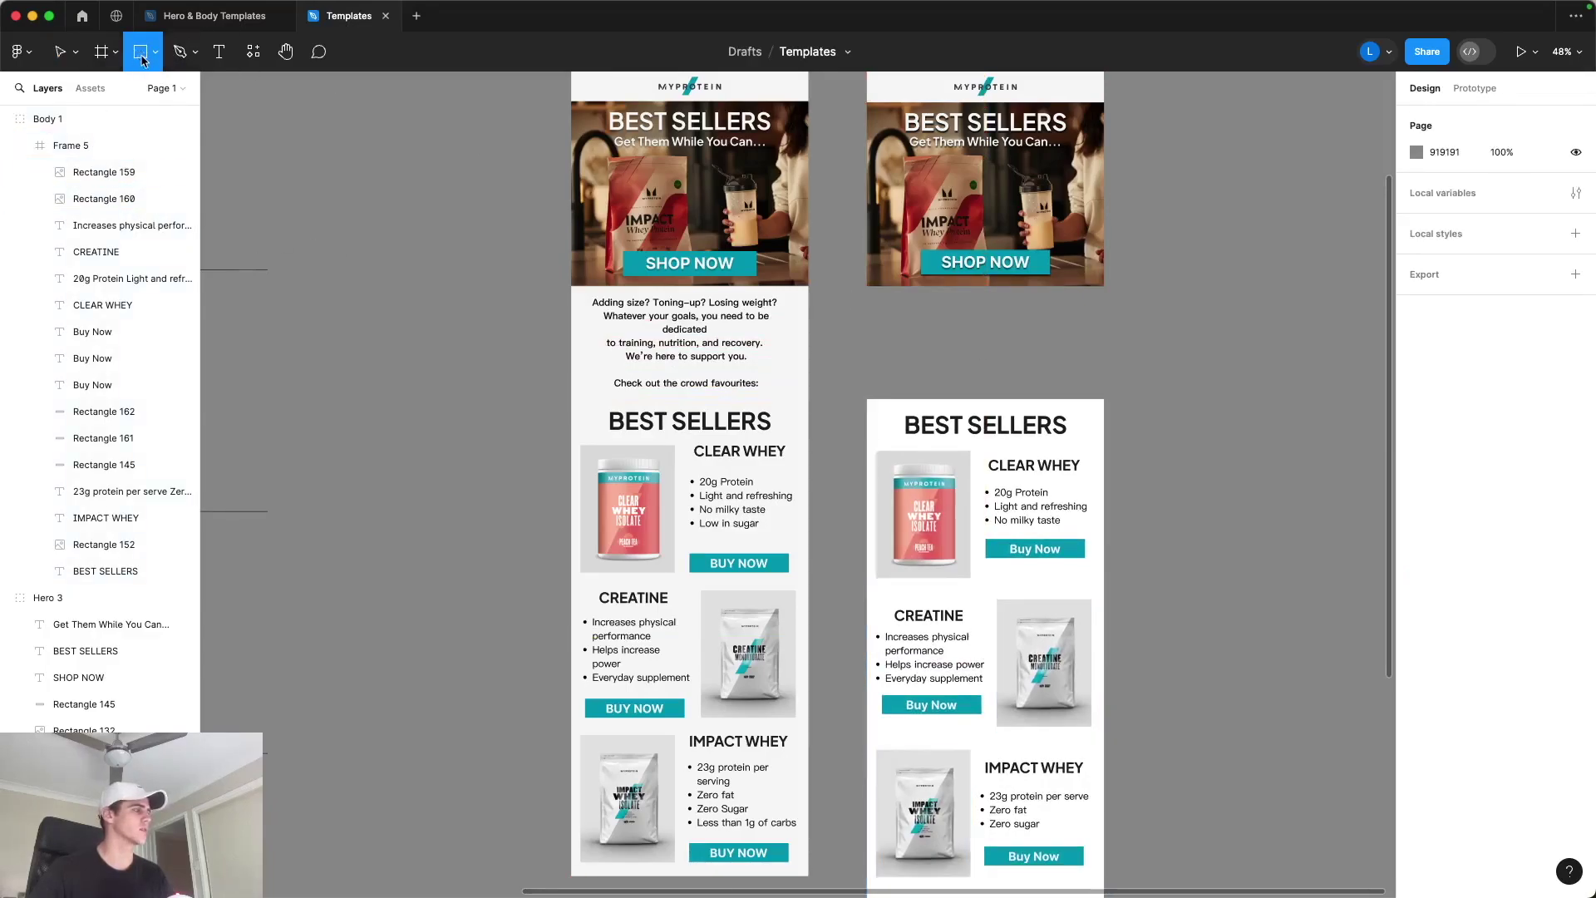
{"action": "left_click", "coordinate": [156, 55]}
{"action": "left_click", "coordinate": [158, 55]}
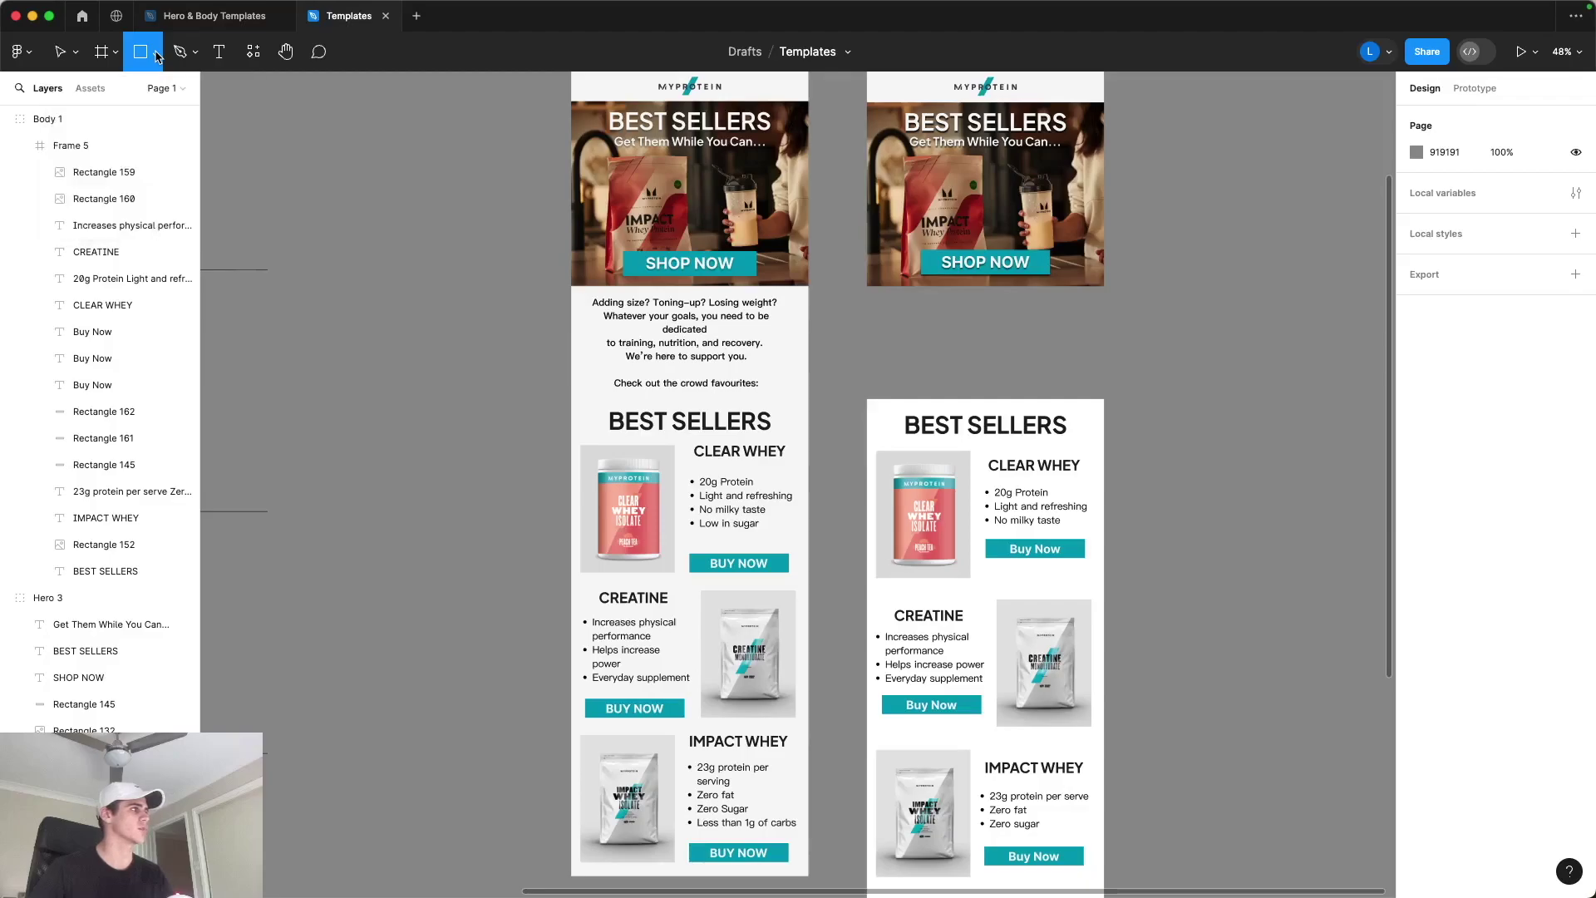
{"action": "key", "text": "f"}
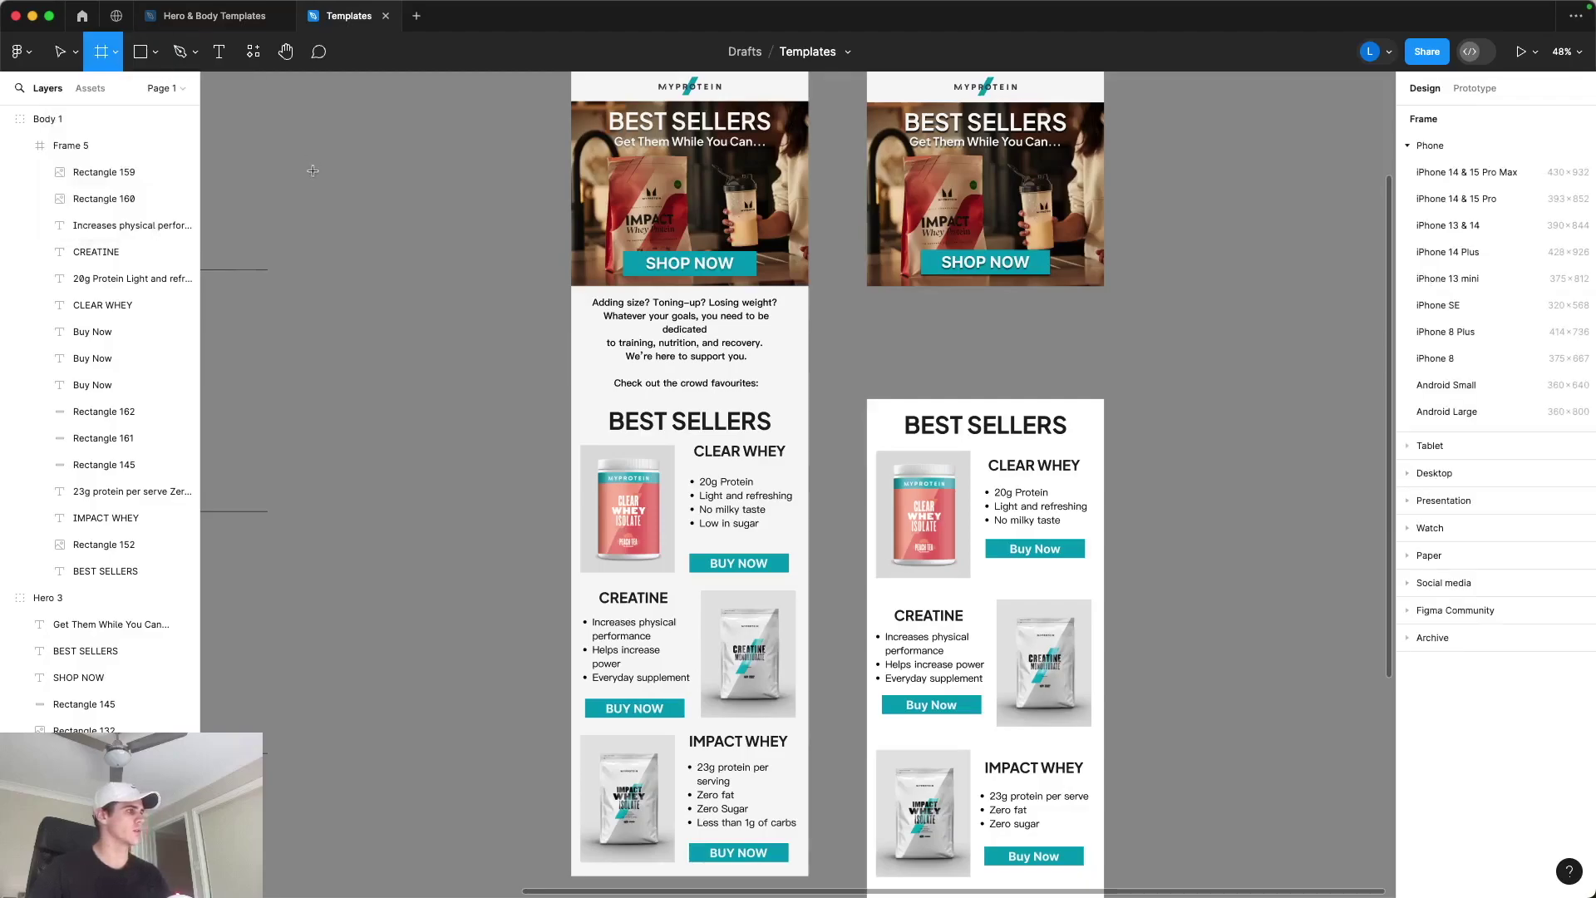
{"action": "key", "text": "r"}
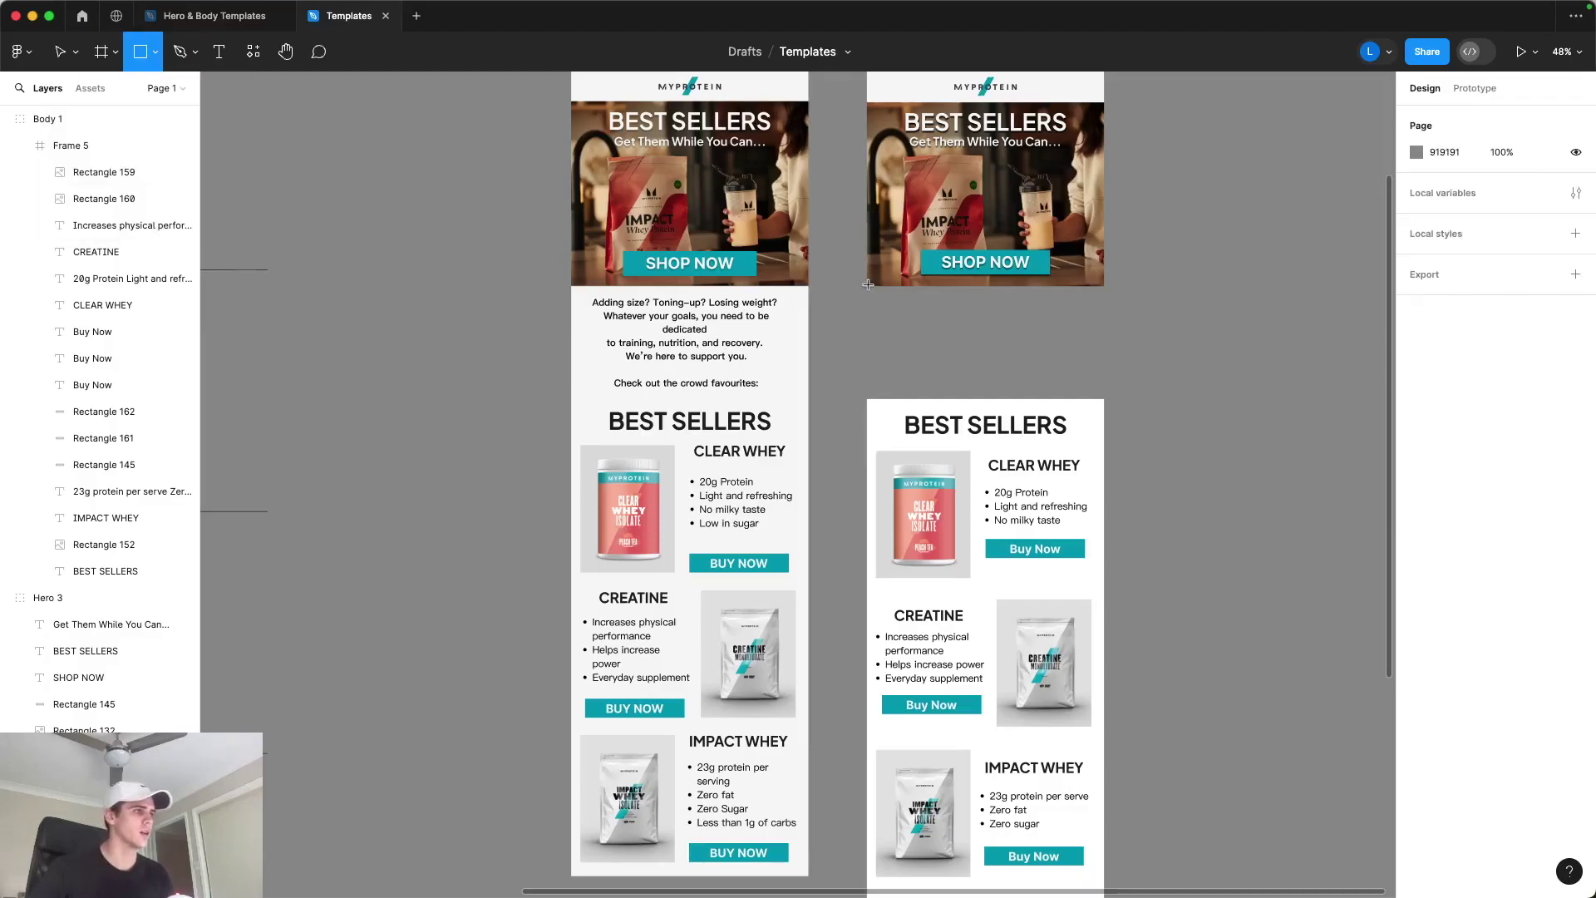
{"action": "left_click_drag", "start_coordinate": [867, 286], "coordinate": [923, 313]}
{"action": "mouse_move", "coordinate": [1013, 344]}
{"action": "left_mouse_down"}
{"action": "mouse_move", "coordinate": [1091, 370]}
{"action": "mouse_move", "coordinate": [1102, 399]}
{"action": "left_mouse_up"}
{"action": "left_click", "coordinate": [1179, 382]}
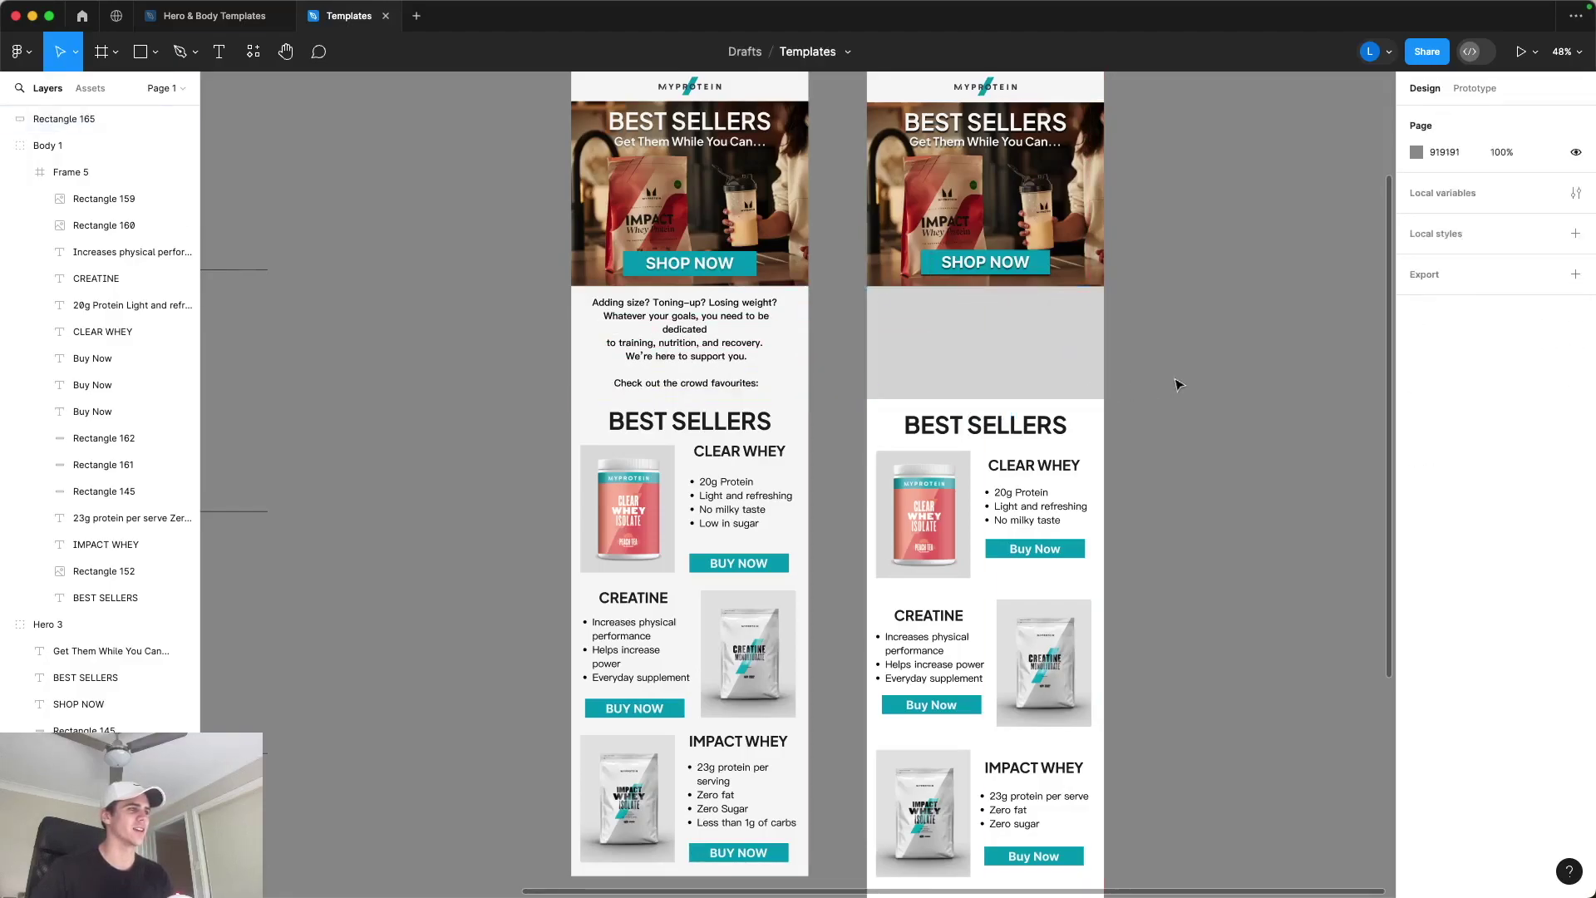
Step: Set the new rectangle's fill to white FFFFFF by sampling the Body 1 background
{"action": "scroll", "coordinate": [1098, 386], "scroll_direction": "up", "scroll_amount": 5}
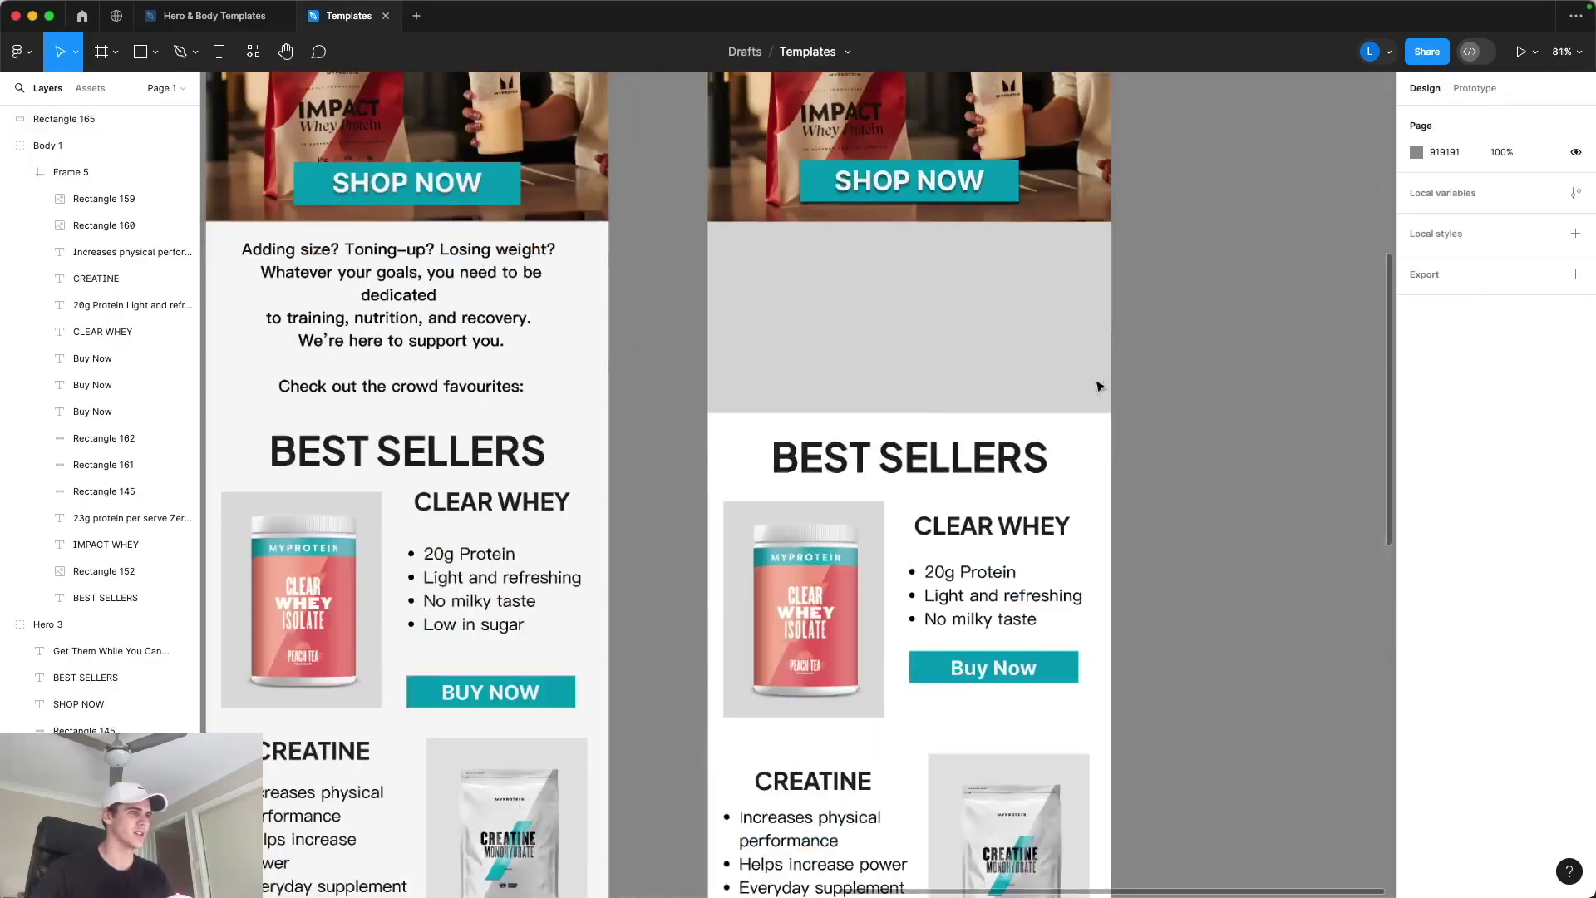
{"action": "left_click", "coordinate": [989, 318]}
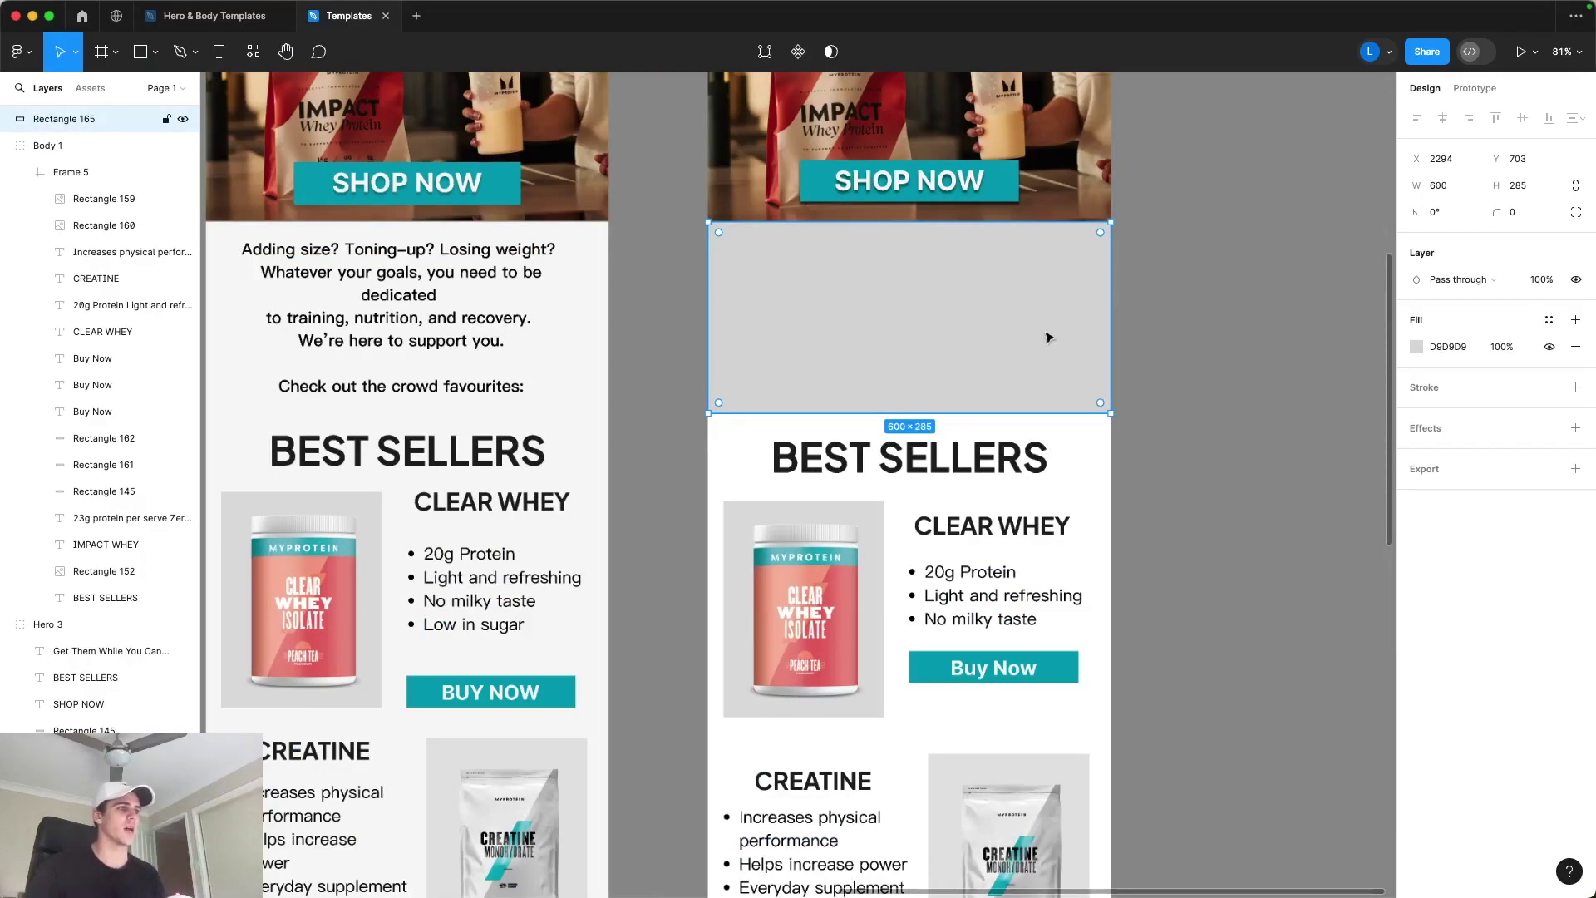
{"action": "left_click", "coordinate": [1416, 347]}
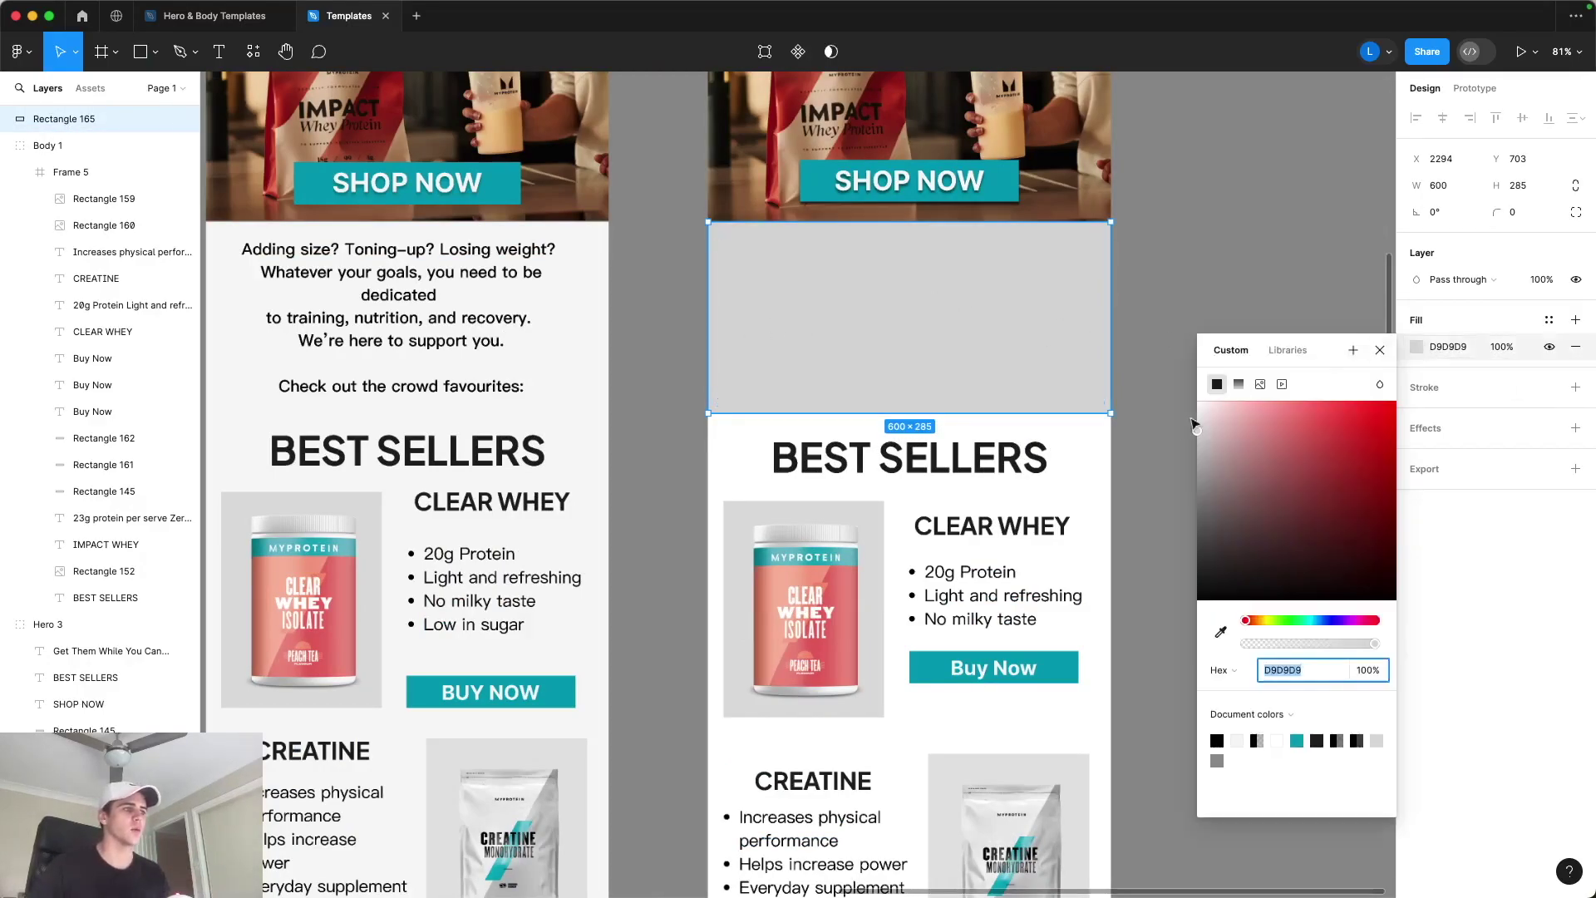
{"action": "left_click", "coordinate": [1220, 632]}
{"action": "left_click", "coordinate": [1313, 153]}
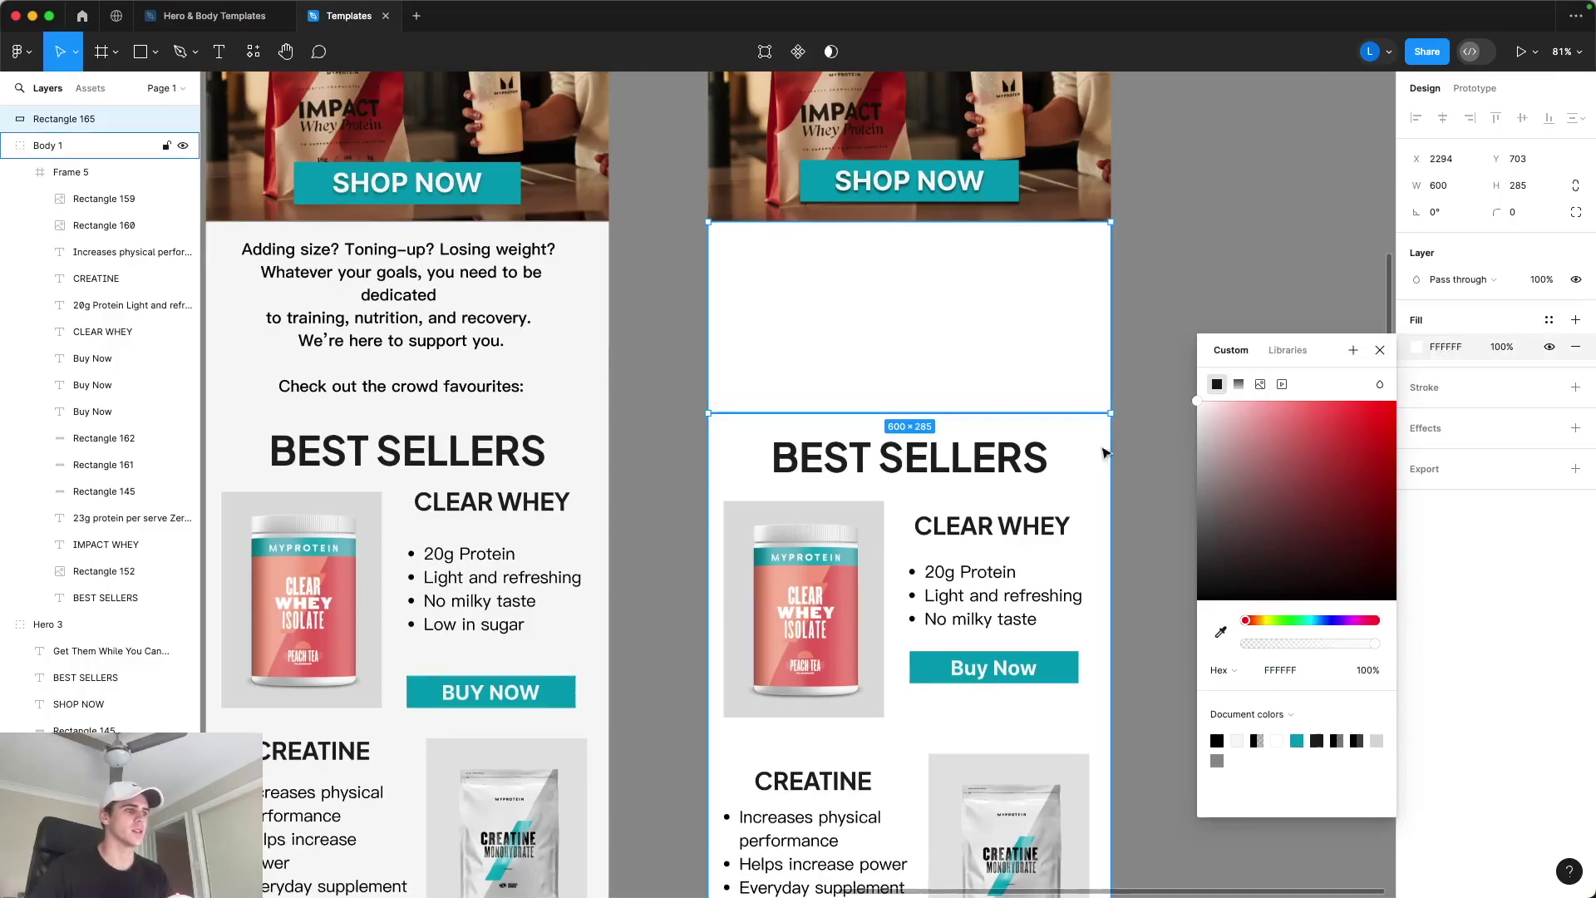
{"action": "left_click", "coordinate": [1298, 320]}
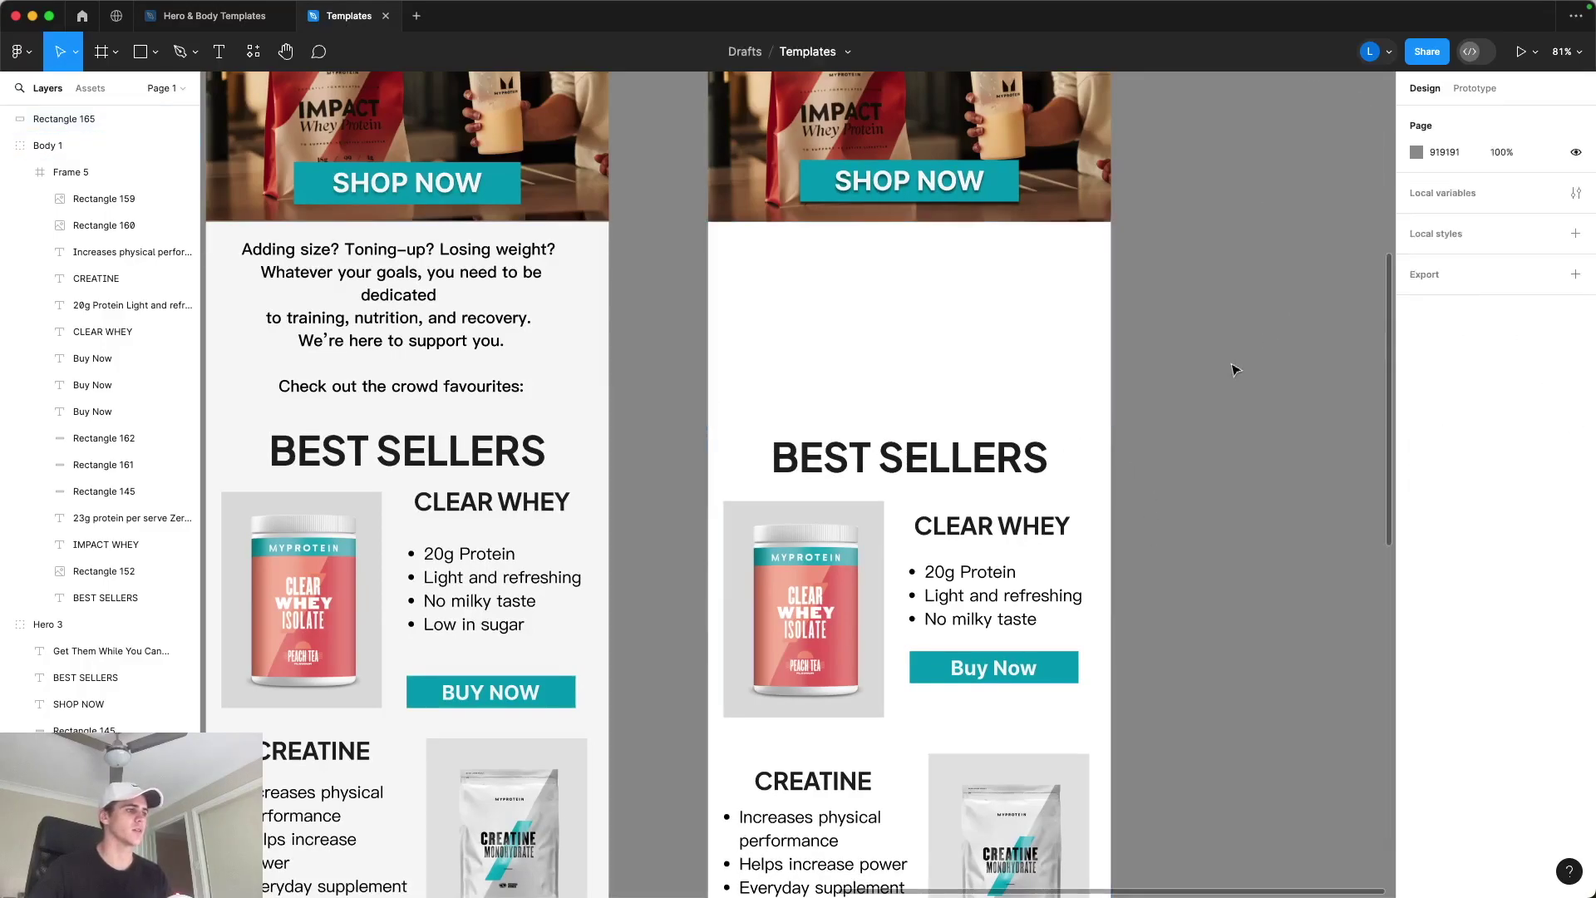
Step: Set the fill of the rectangle below the hero to F7F7F7 by sampling the light grey logo header
{"action": "scroll", "coordinate": [1235, 369], "scroll_direction": "down", "scroll_amount": 6}
{"action": "scroll", "coordinate": [1147, 417], "scroll_direction": "up", "scroll_amount": 4}
{"action": "scroll", "coordinate": [1161, 395], "scroll_direction": "up", "scroll_amount": 3}
{"action": "scroll", "coordinate": [1172, 470], "scroll_direction": "up", "scroll_amount": 2}
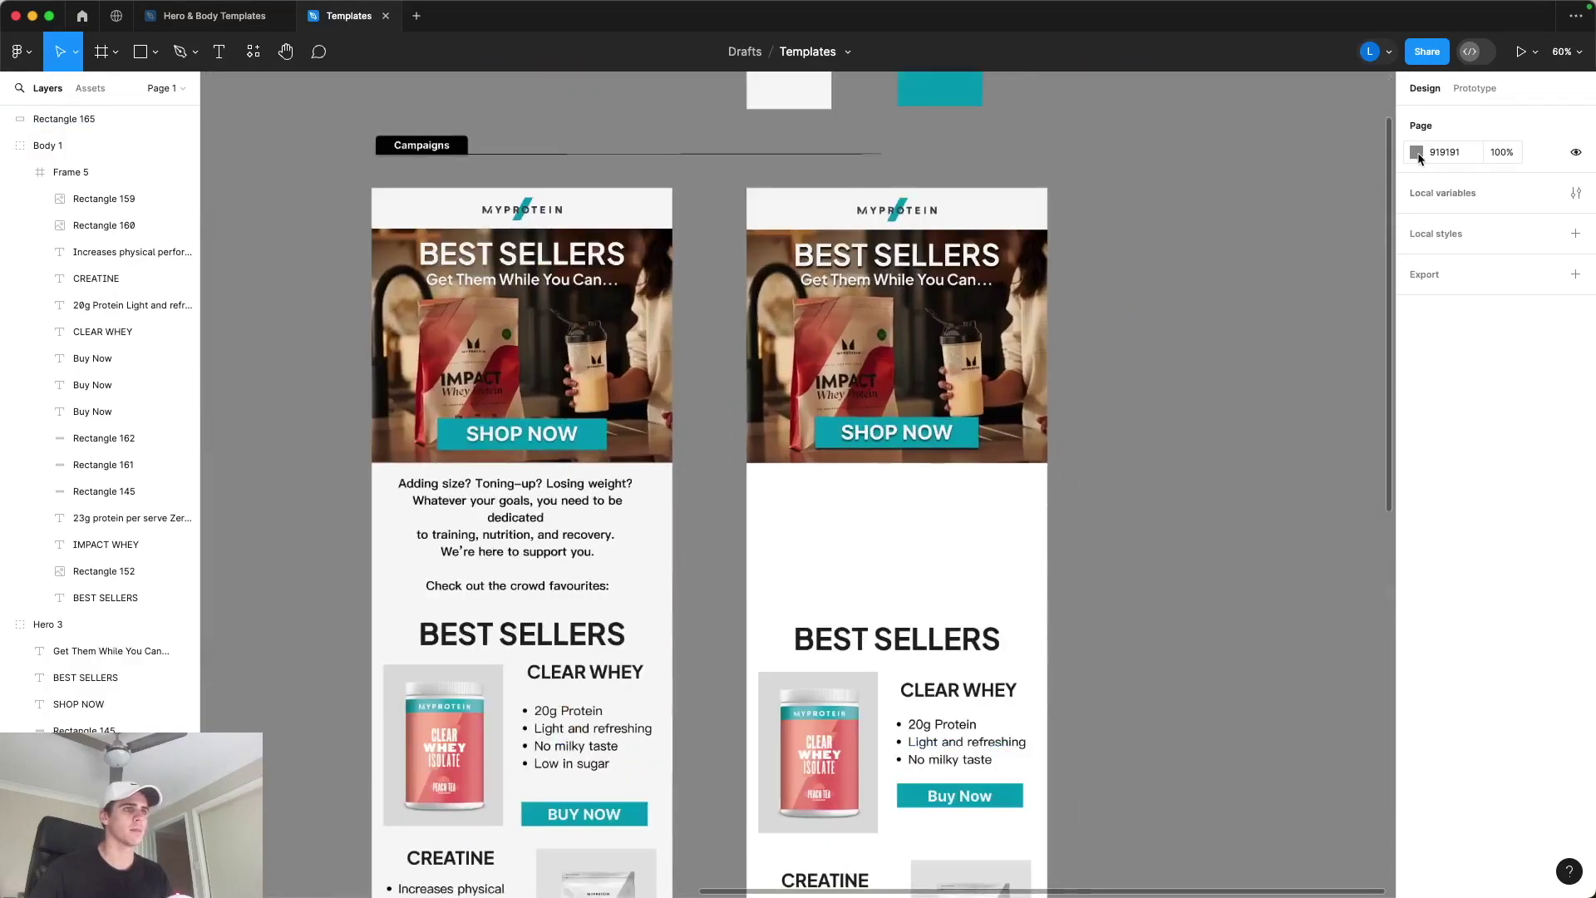
{"action": "left_click", "coordinate": [968, 545]}
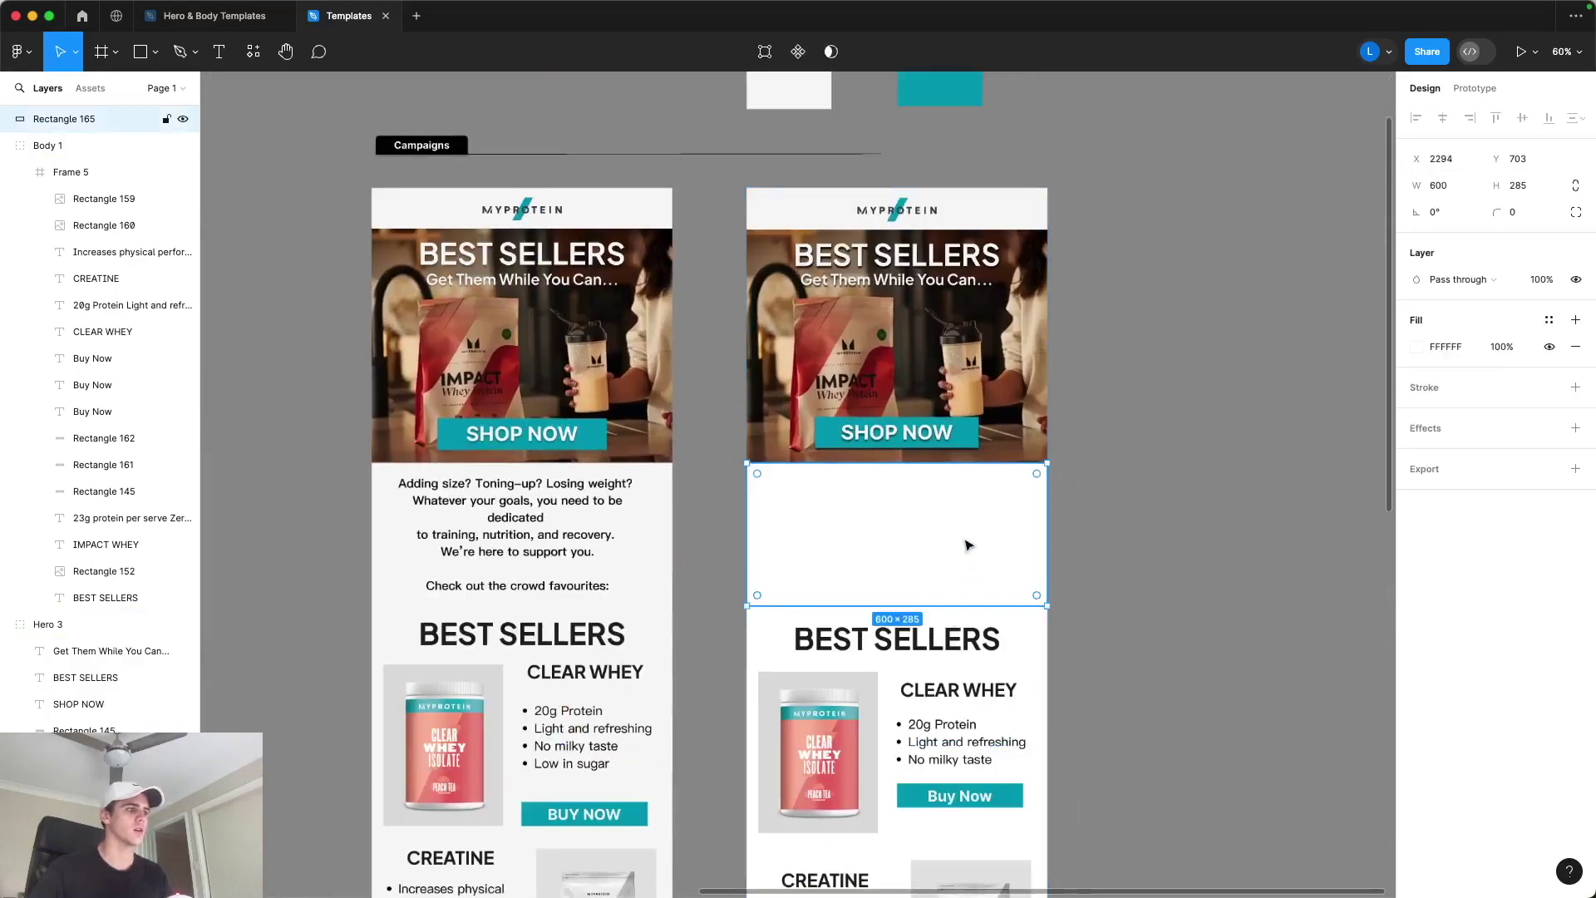
{"action": "left_click", "coordinate": [1417, 346]}
{"action": "left_click", "coordinate": [1220, 631]}
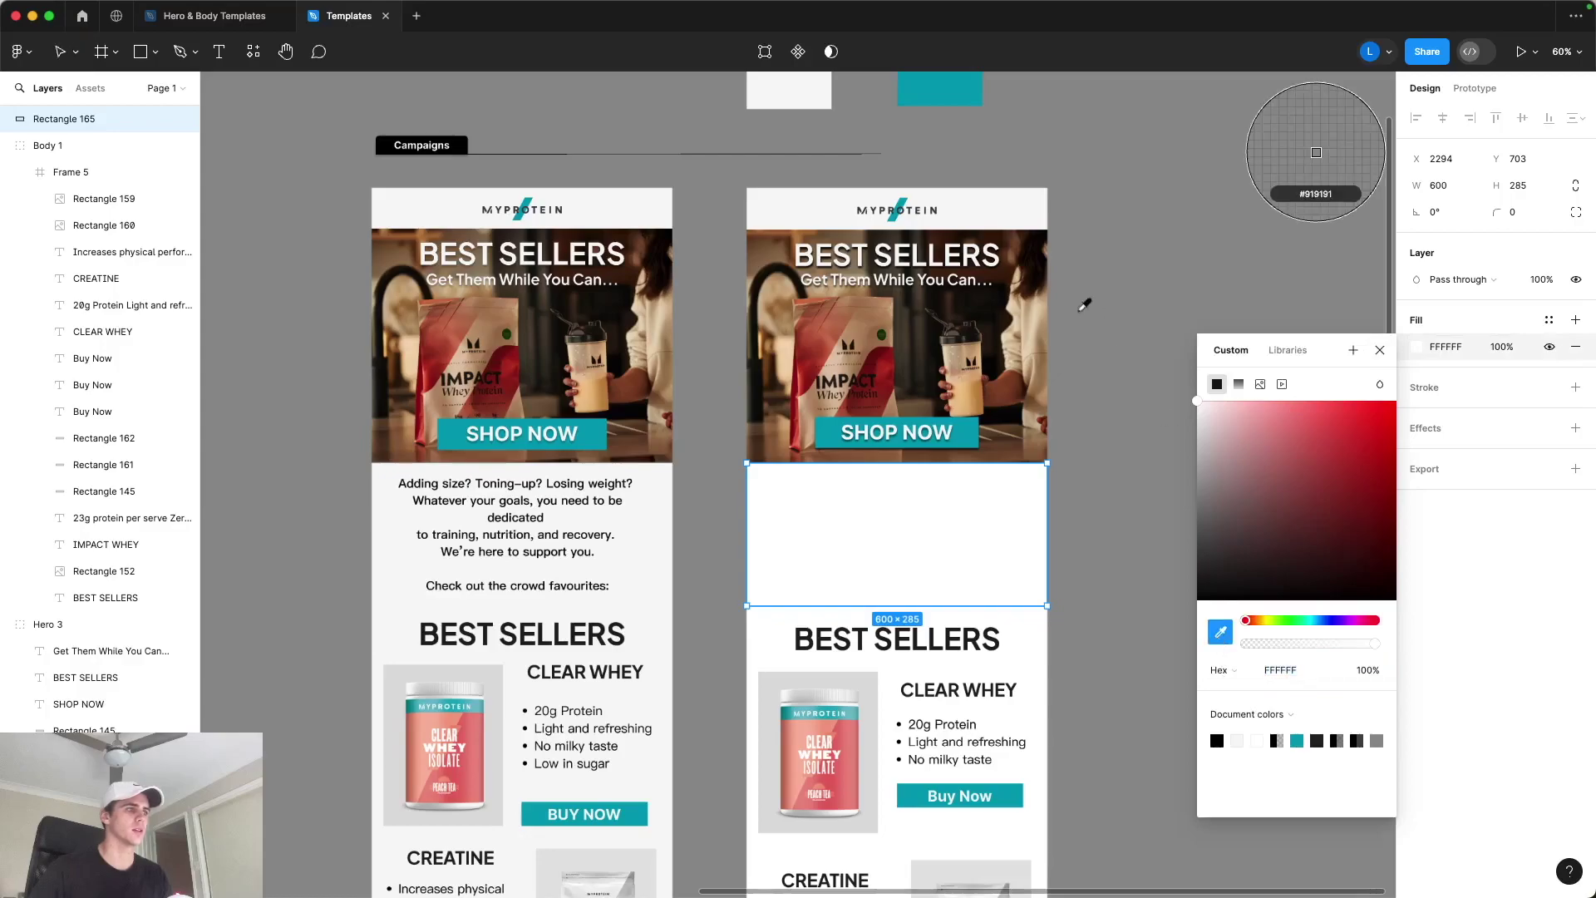
{"action": "left_click", "coordinate": [1011, 219]}
{"action": "left_click", "coordinate": [1380, 350]}
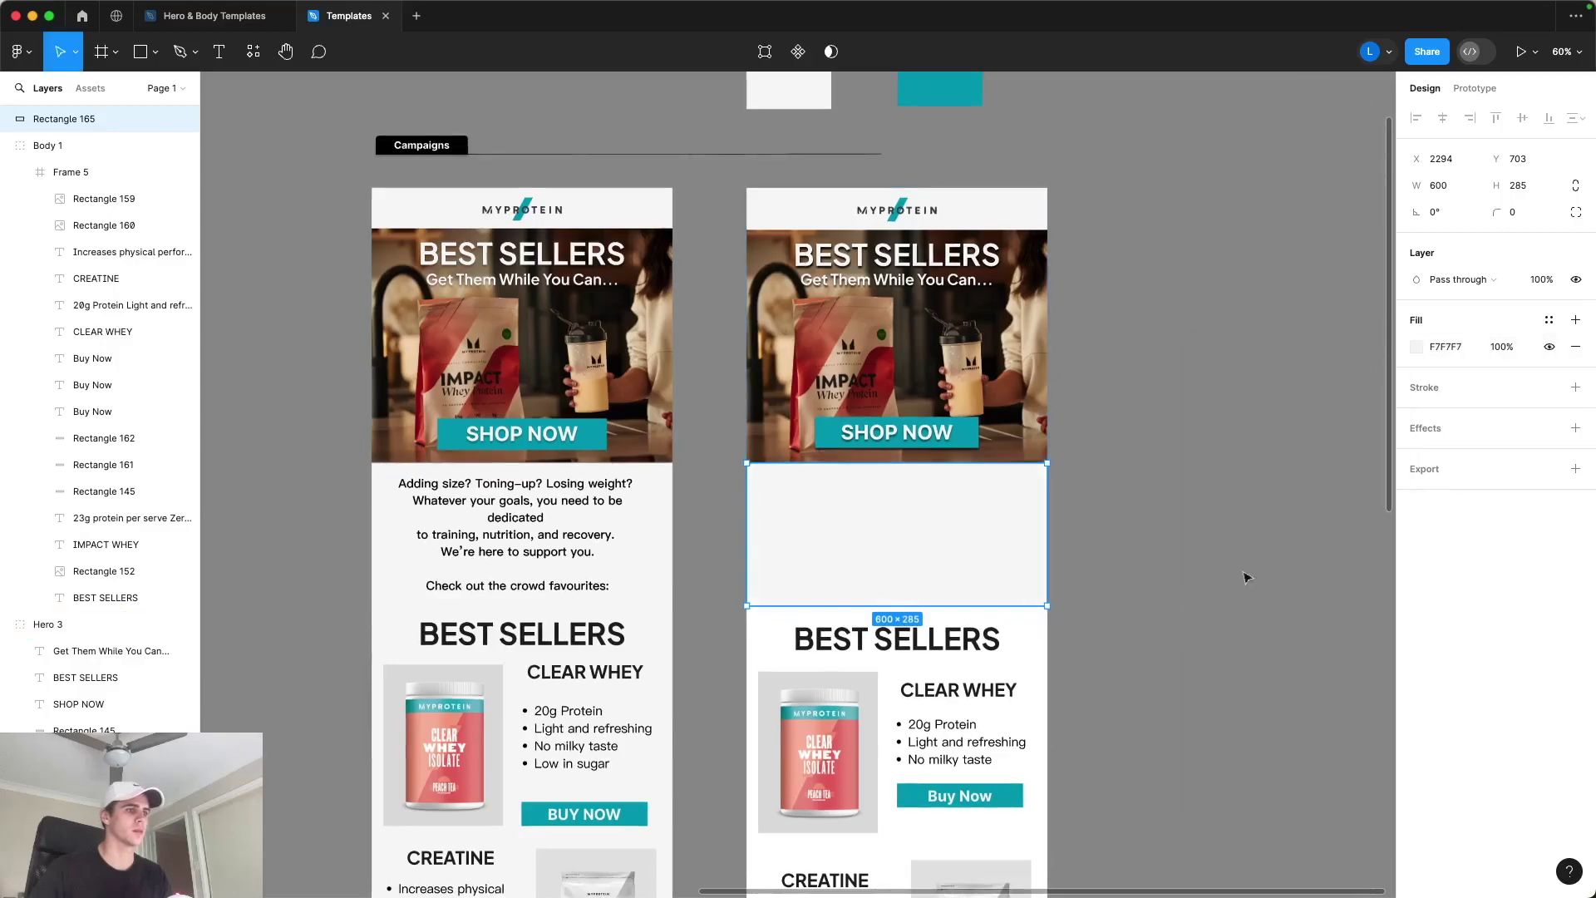
Step: Set the Body 1 background fill to F7F7F7 by sampling the logo header's colour
{"action": "left_click", "coordinate": [1028, 668]}
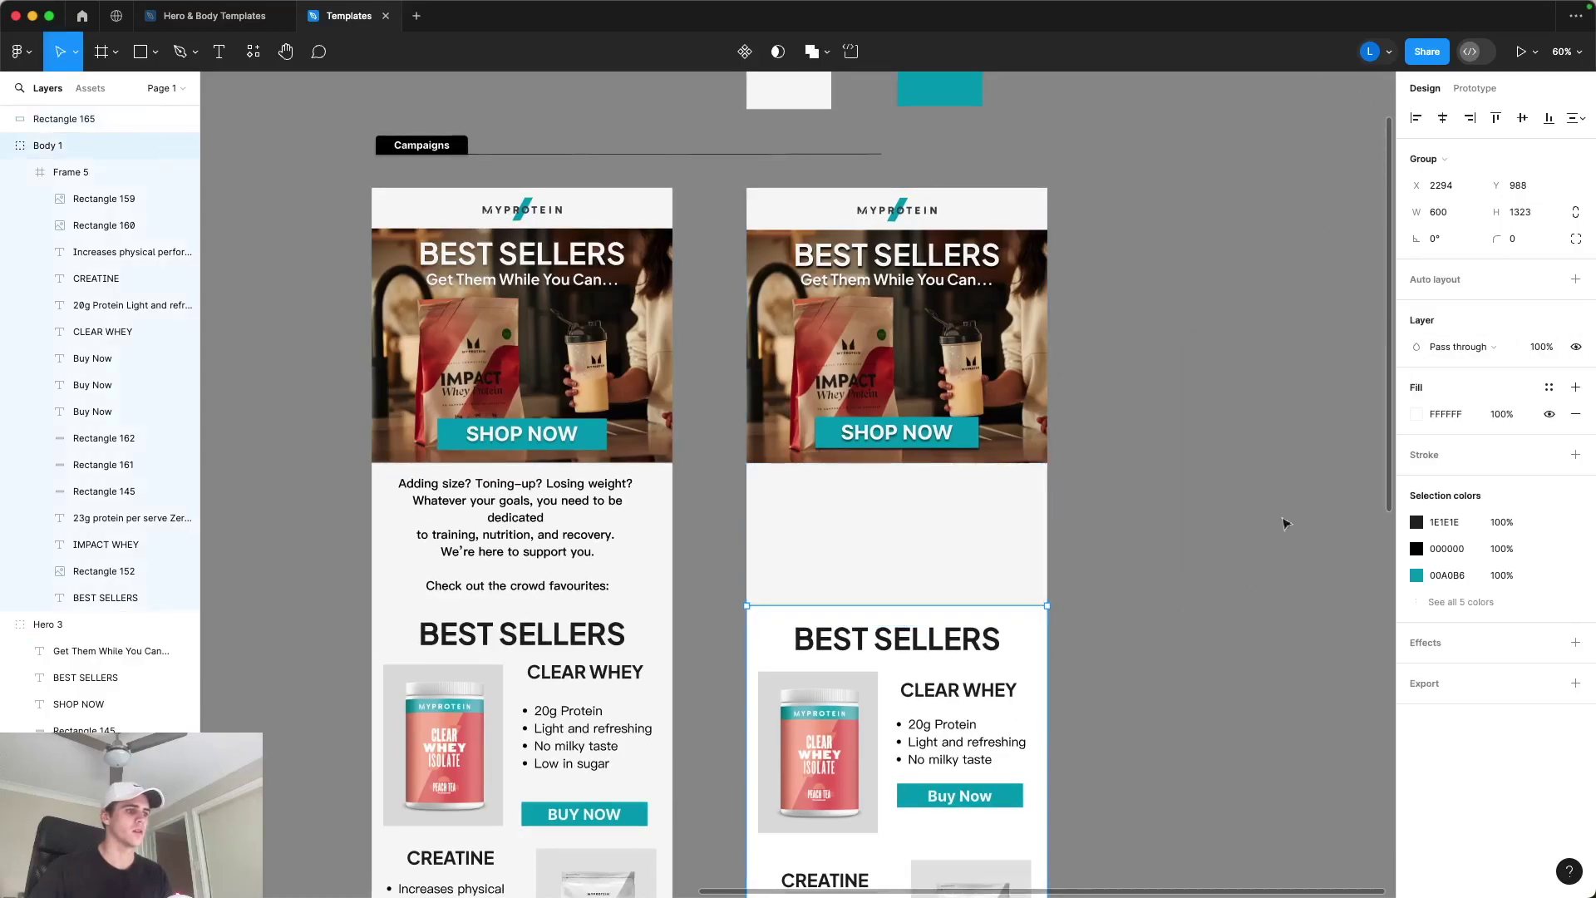
{"action": "left_click", "coordinate": [1415, 414]}
{"action": "left_click", "coordinate": [1220, 698]}
{"action": "left_click", "coordinate": [1000, 213]}
{"action": "left_click", "coordinate": [1377, 418]}
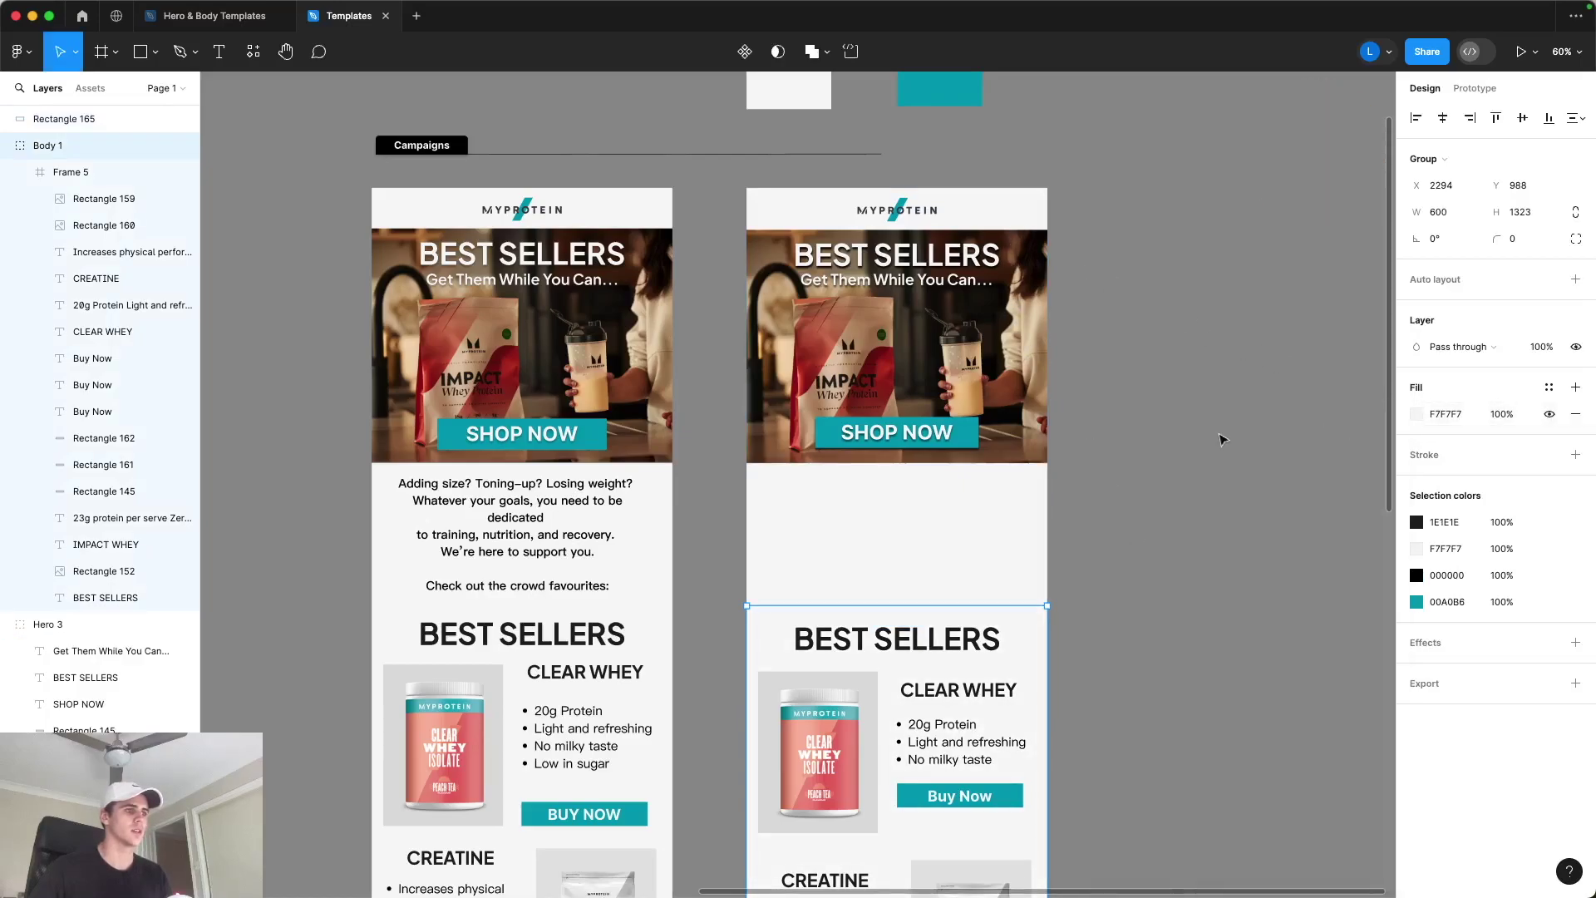
{"action": "left_click", "coordinate": [1222, 441]}
{"action": "scroll", "coordinate": [1238, 488], "scroll_direction": "up", "scroll_amount": 2}
{"action": "scroll", "coordinate": [1200, 507], "scroll_direction": "left", "scroll_amount": 3}
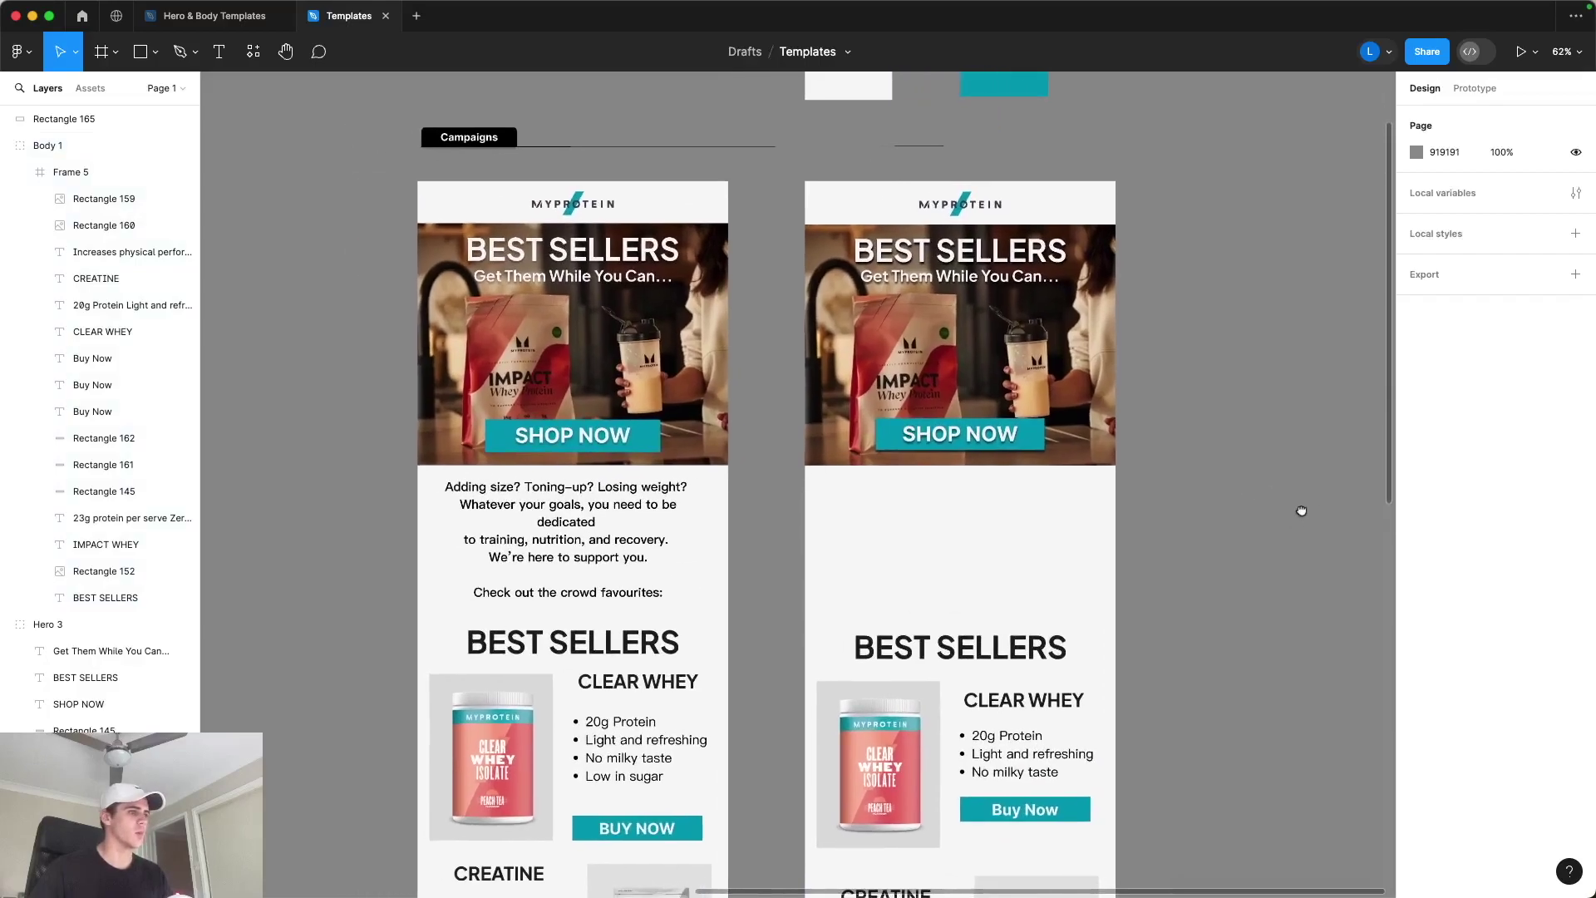
{"action": "left_click", "coordinate": [218, 52]}
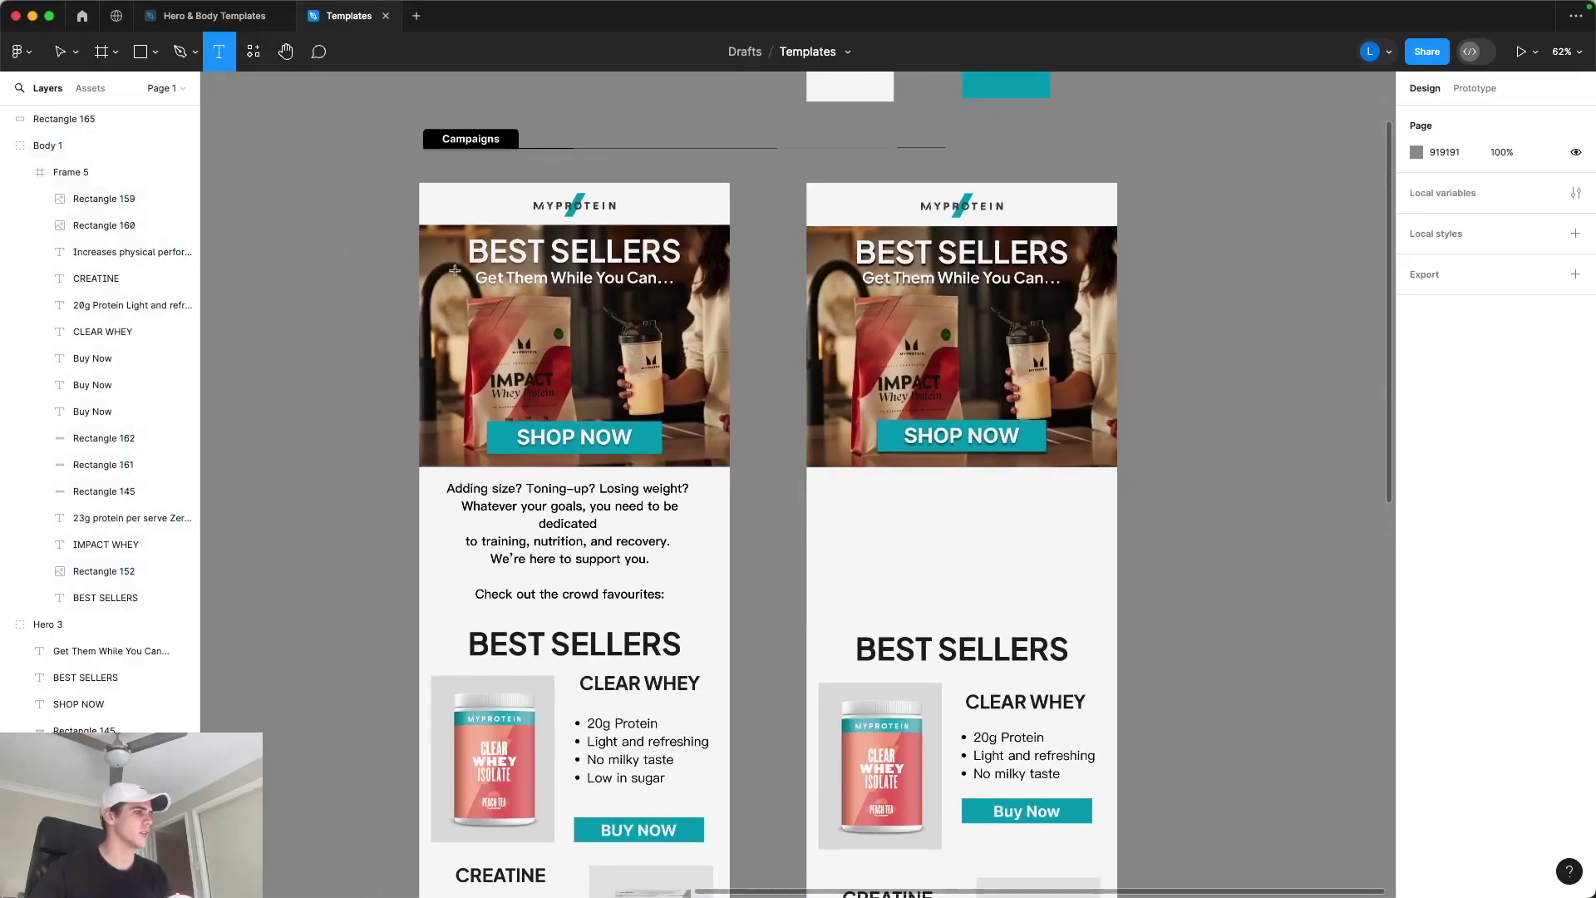
{"action": "left_click", "coordinate": [858, 498]}
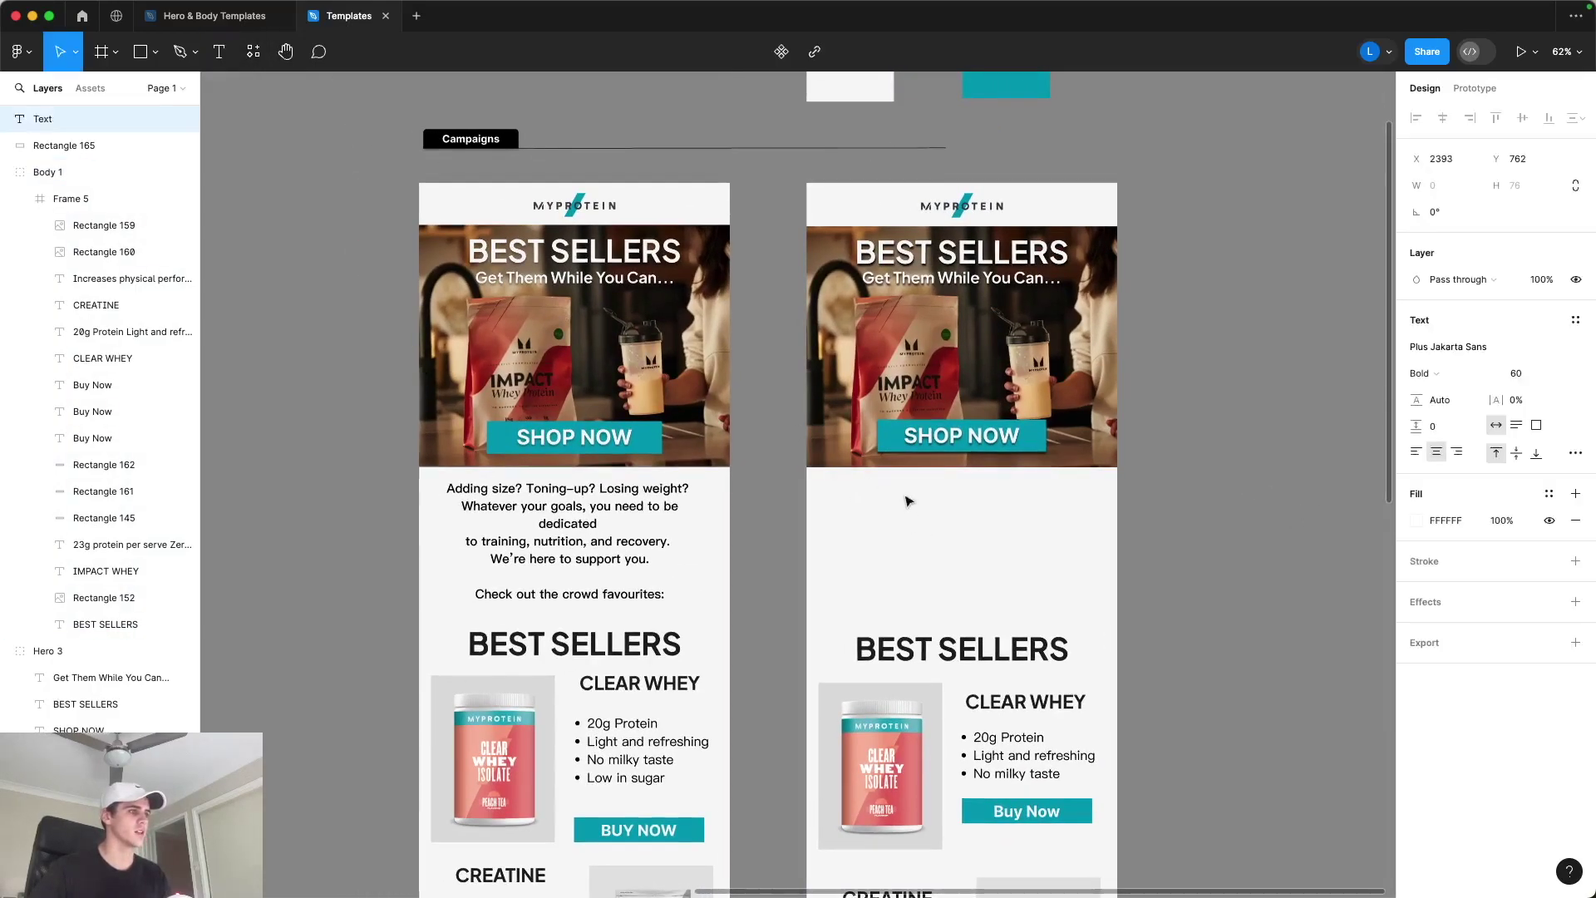
{"action": "left_click", "coordinate": [1417, 522]}
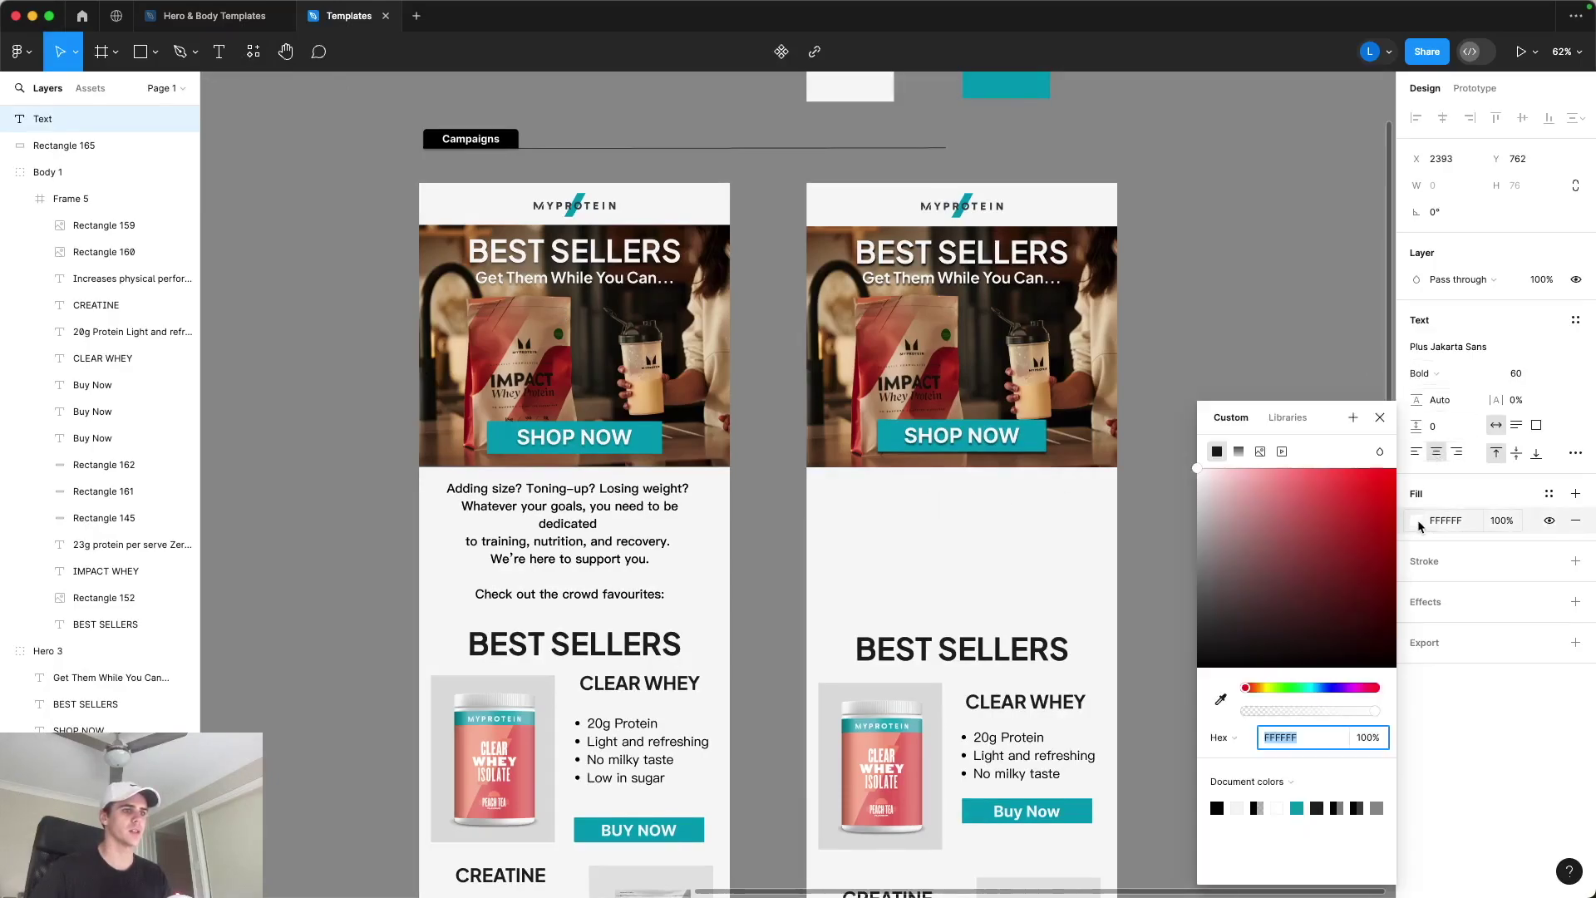
{"action": "left_click", "coordinate": [1379, 417]}
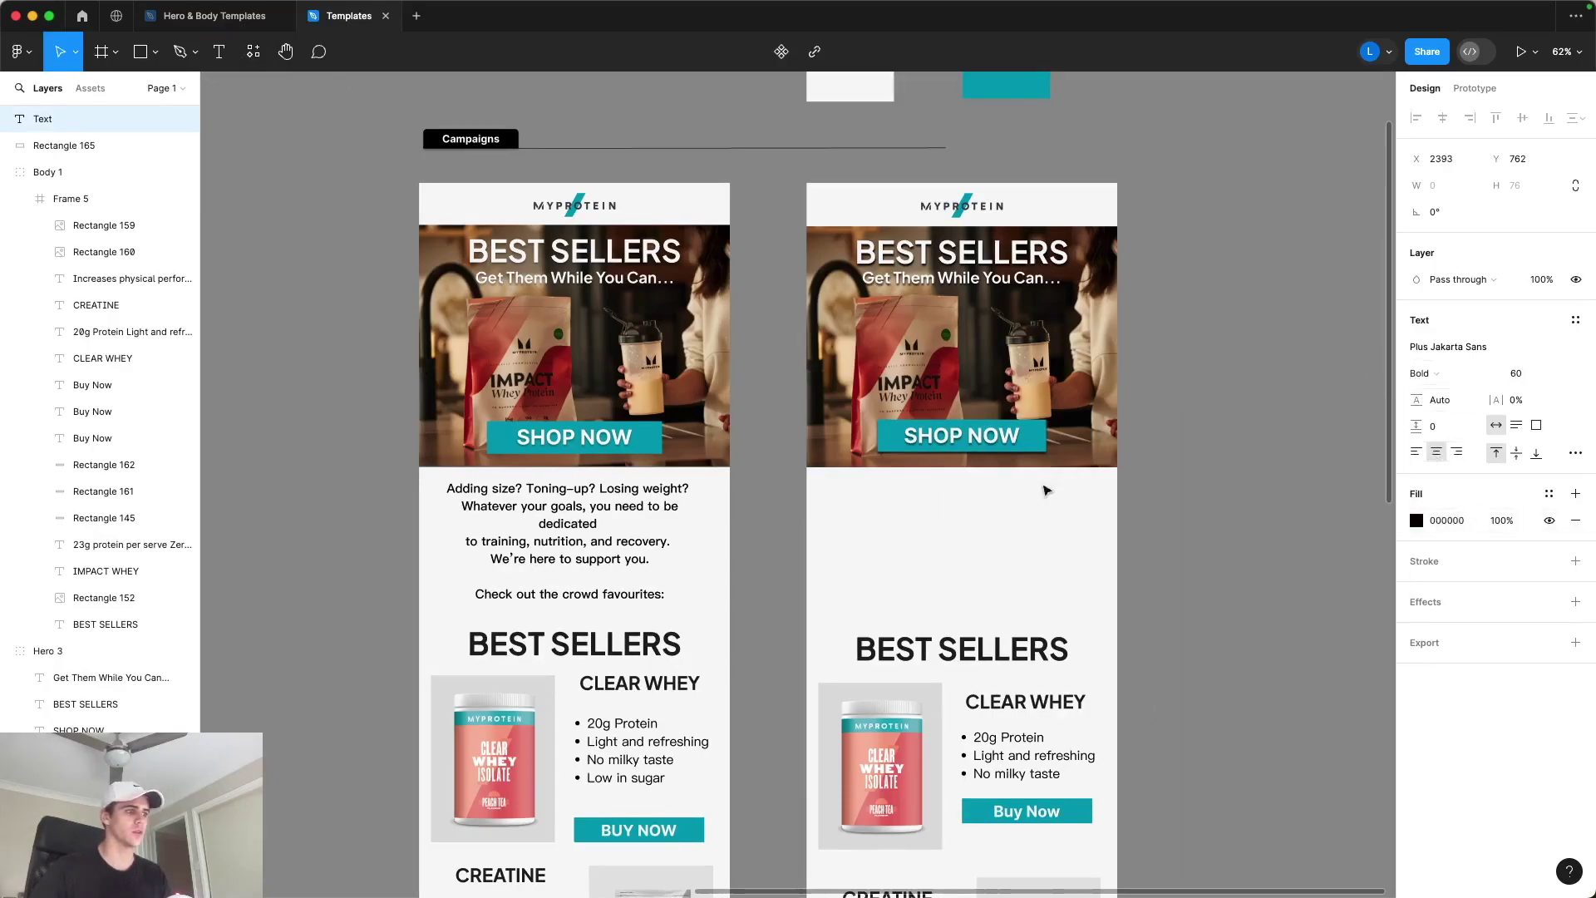
{"action": "key", "text": "Escape"}
{"action": "left_click", "coordinate": [219, 51]}
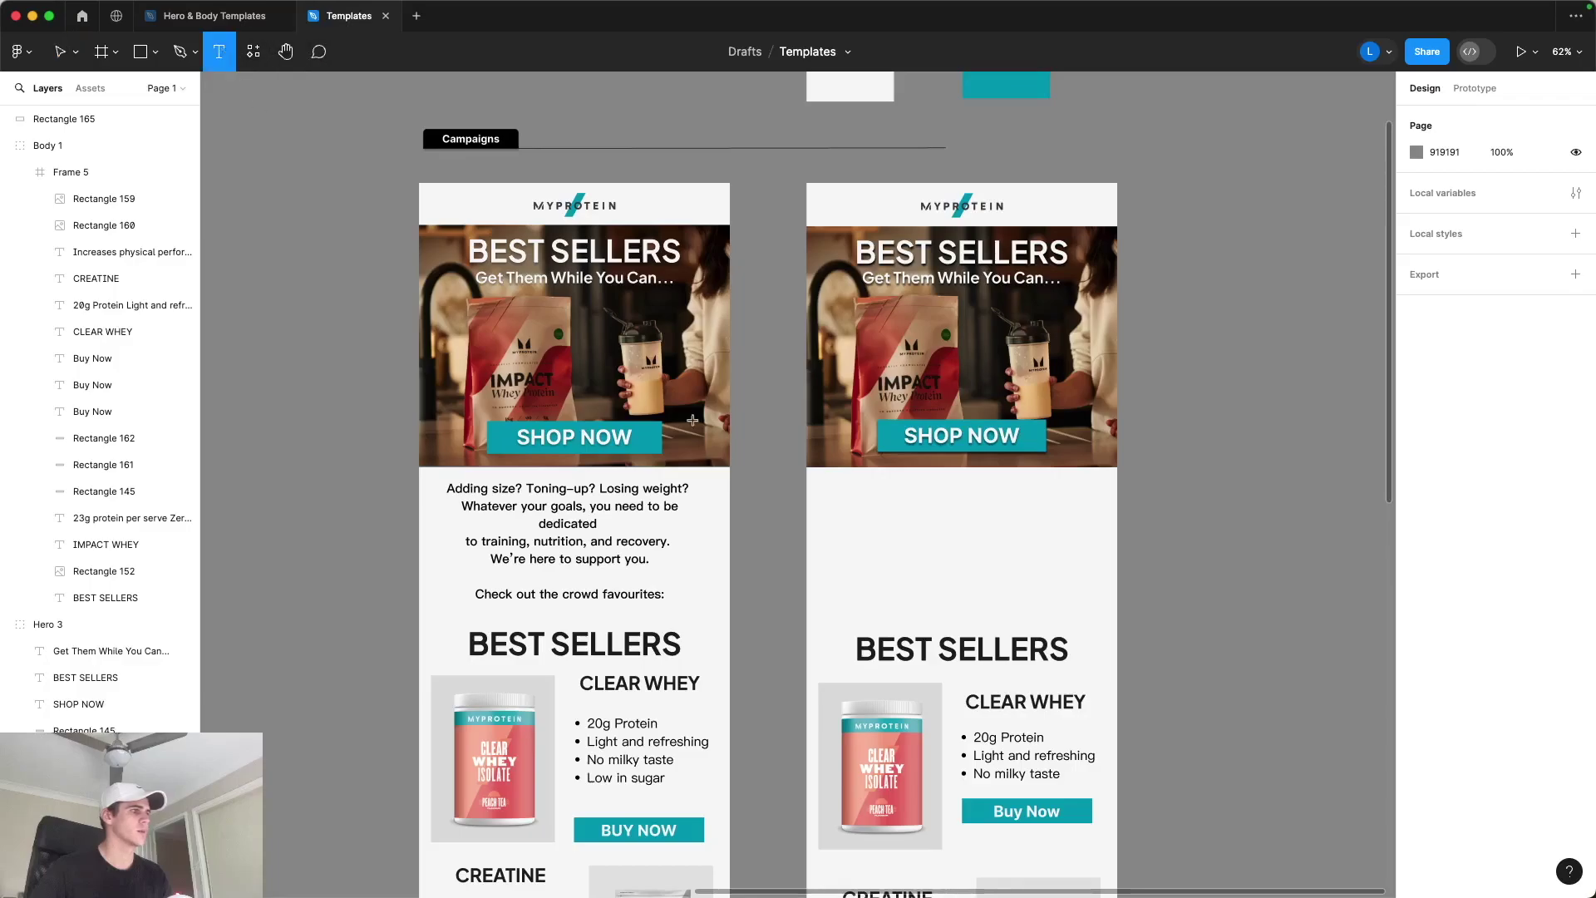
{"action": "left_click", "coordinate": [856, 517]}
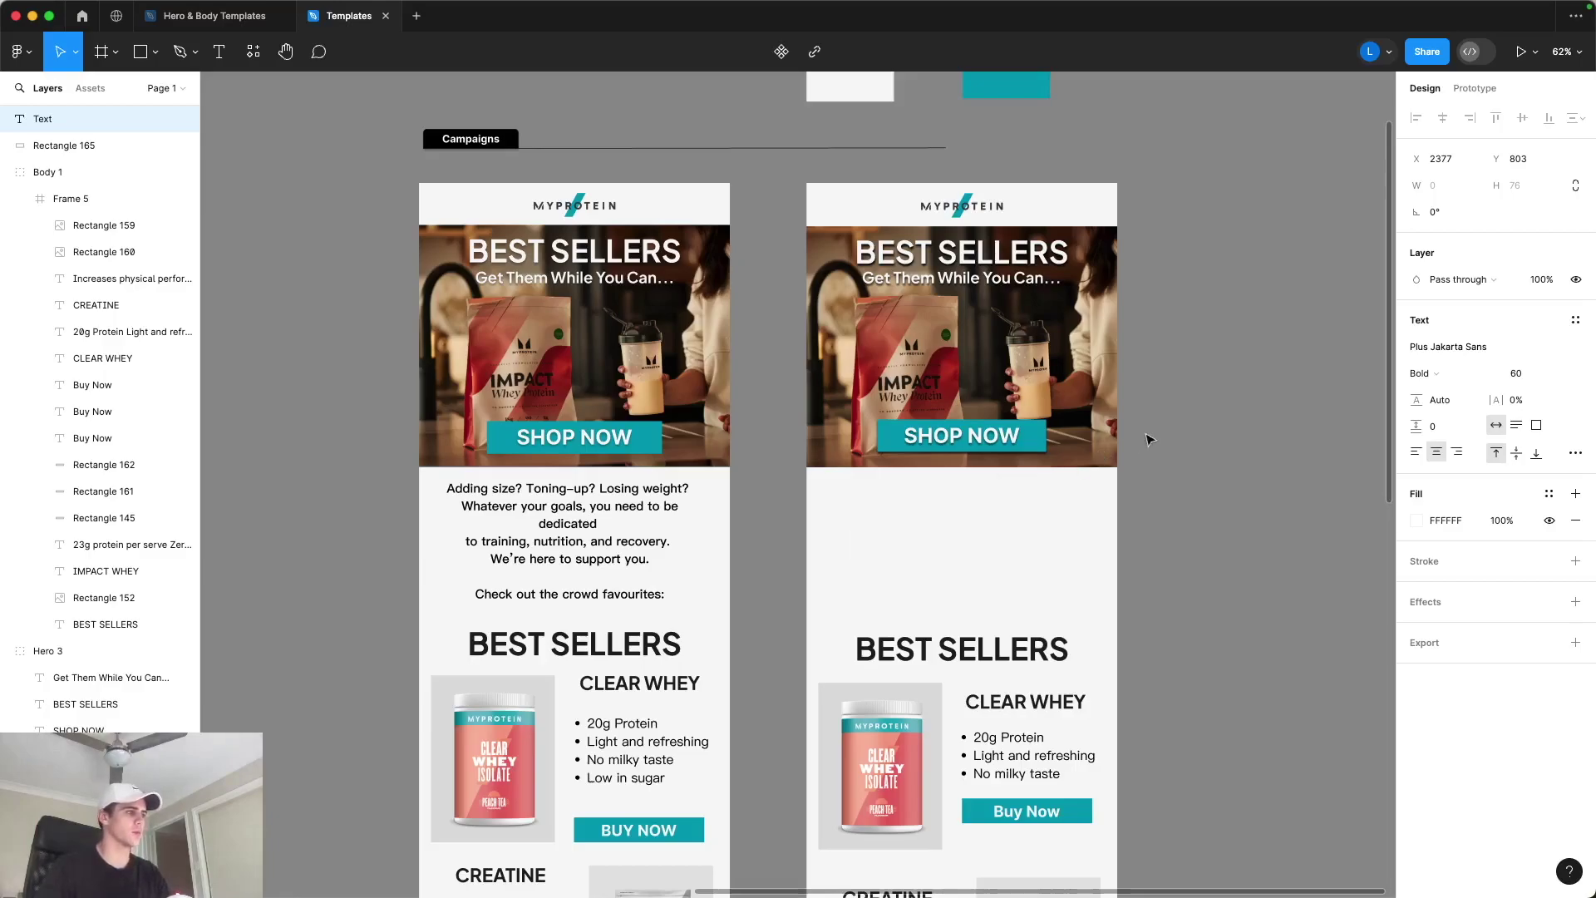
{"action": "key", "text": "Escape"}
{"action": "key", "text": "t"}
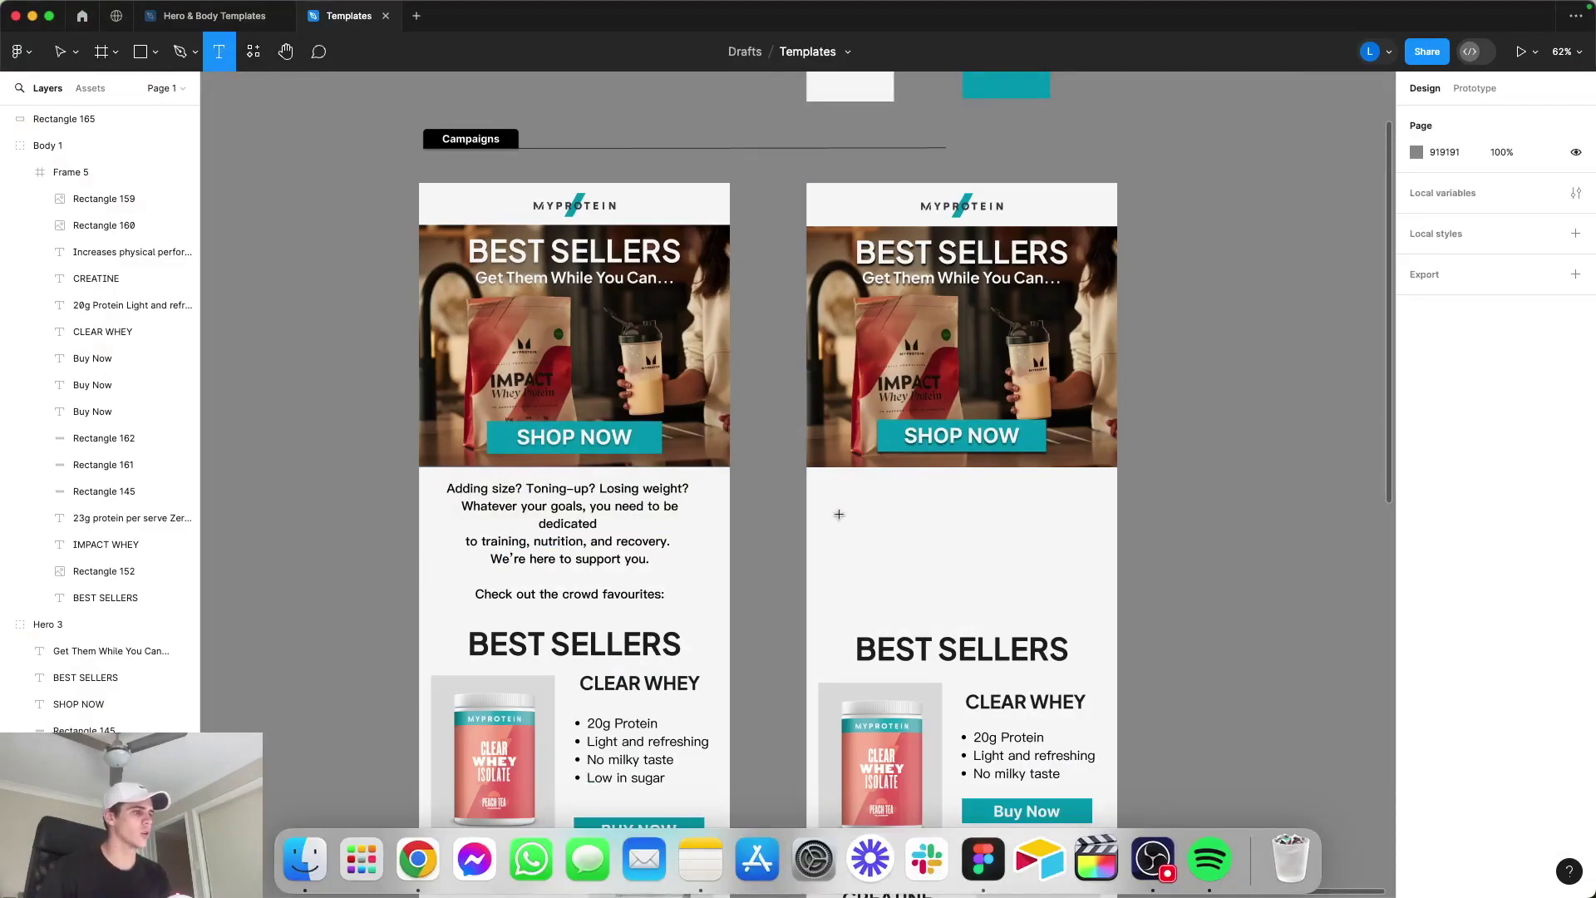
Step: Add an intro text block below the second hero image, running from "Adding size? Toning-up? Losing weight?" to "— and we're here to support you."
{"action": "left_click", "coordinate": [842, 501]}
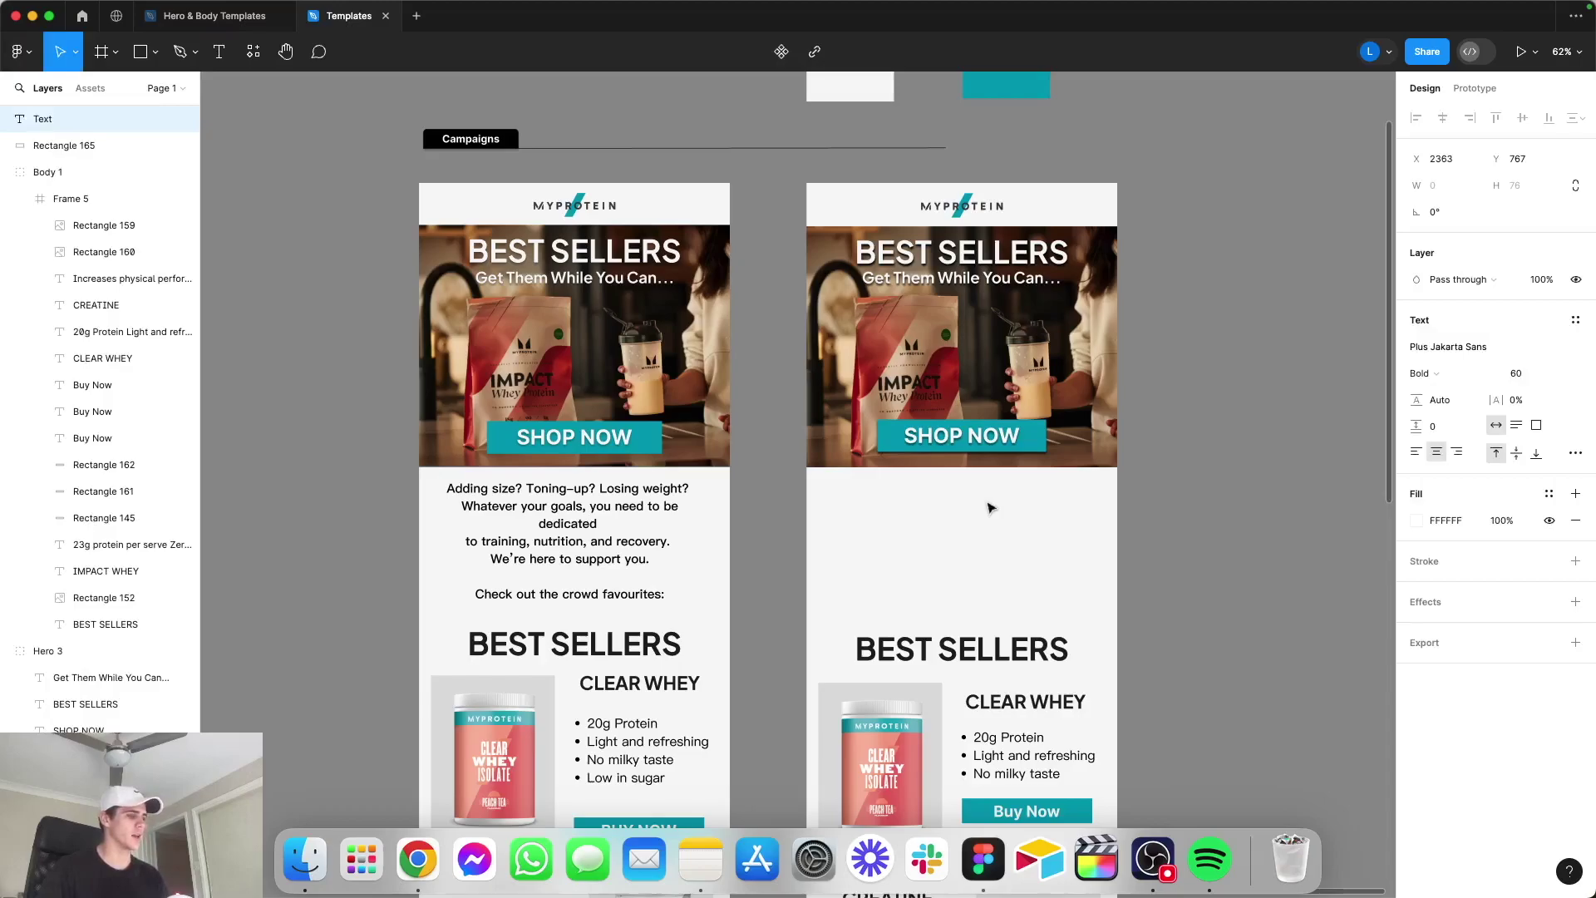
{"action": "type", "text": "Adding size? Toning-up? Losing weight? Whatever your goals, you need to be dedicated to training, nutrition, and recovery. We're here to support you."}
{"action": "triple_click", "coordinate": [969, 510]}
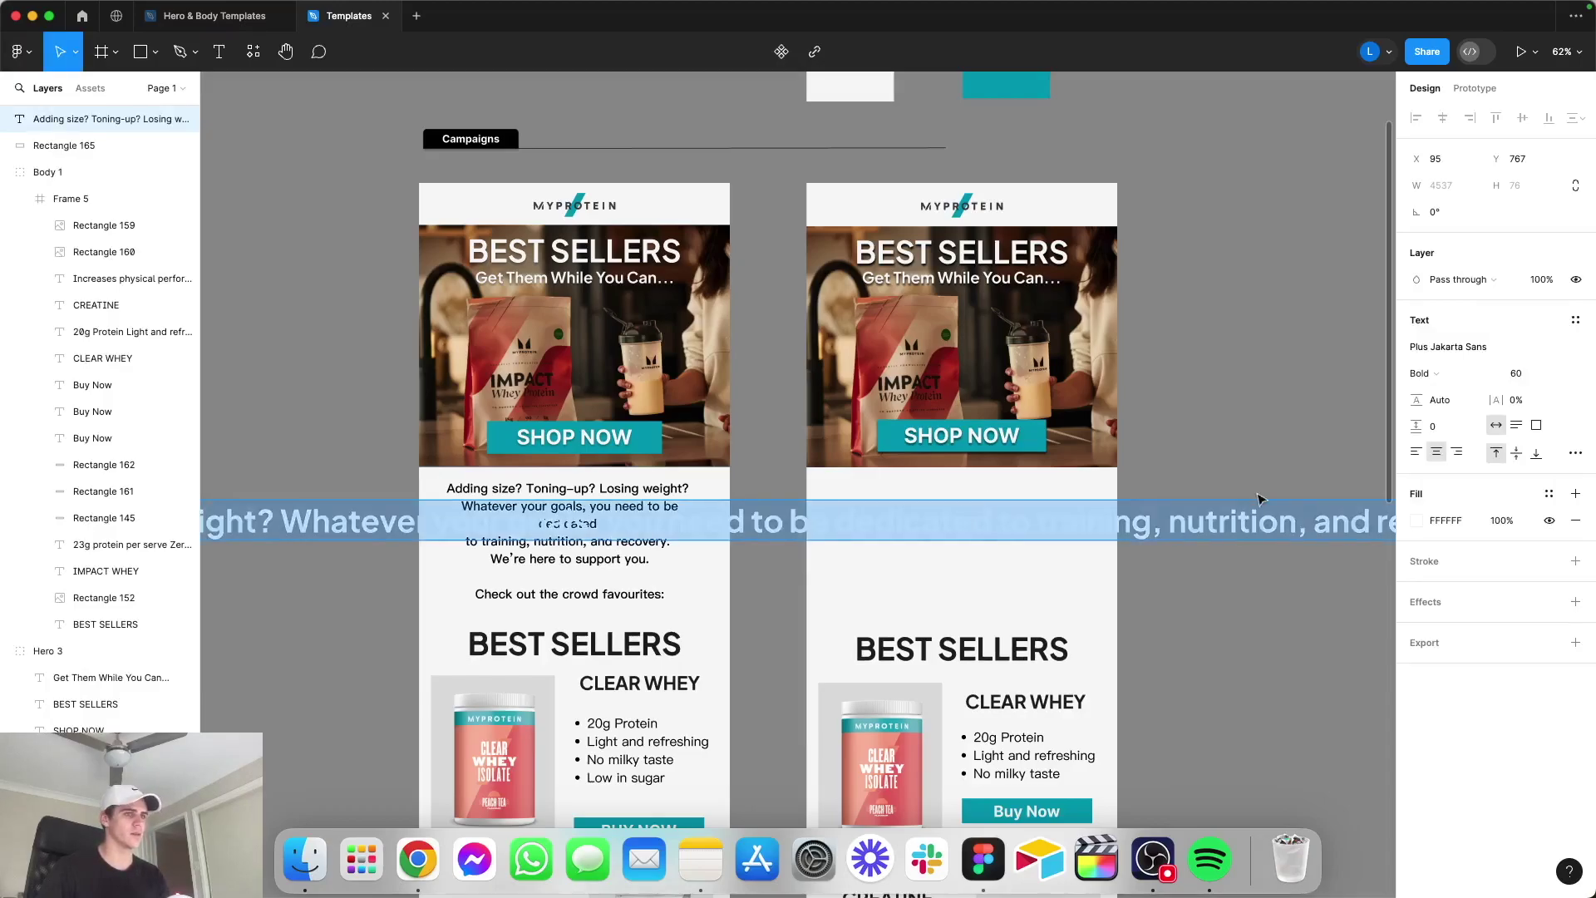
Step: Set the new intro text's fill to black 000000 and its font size to 24
{"action": "left_click", "coordinate": [1417, 520]}
{"action": "left_click_drag", "start_coordinate": [1278, 536], "coordinate": [1180, 702]}
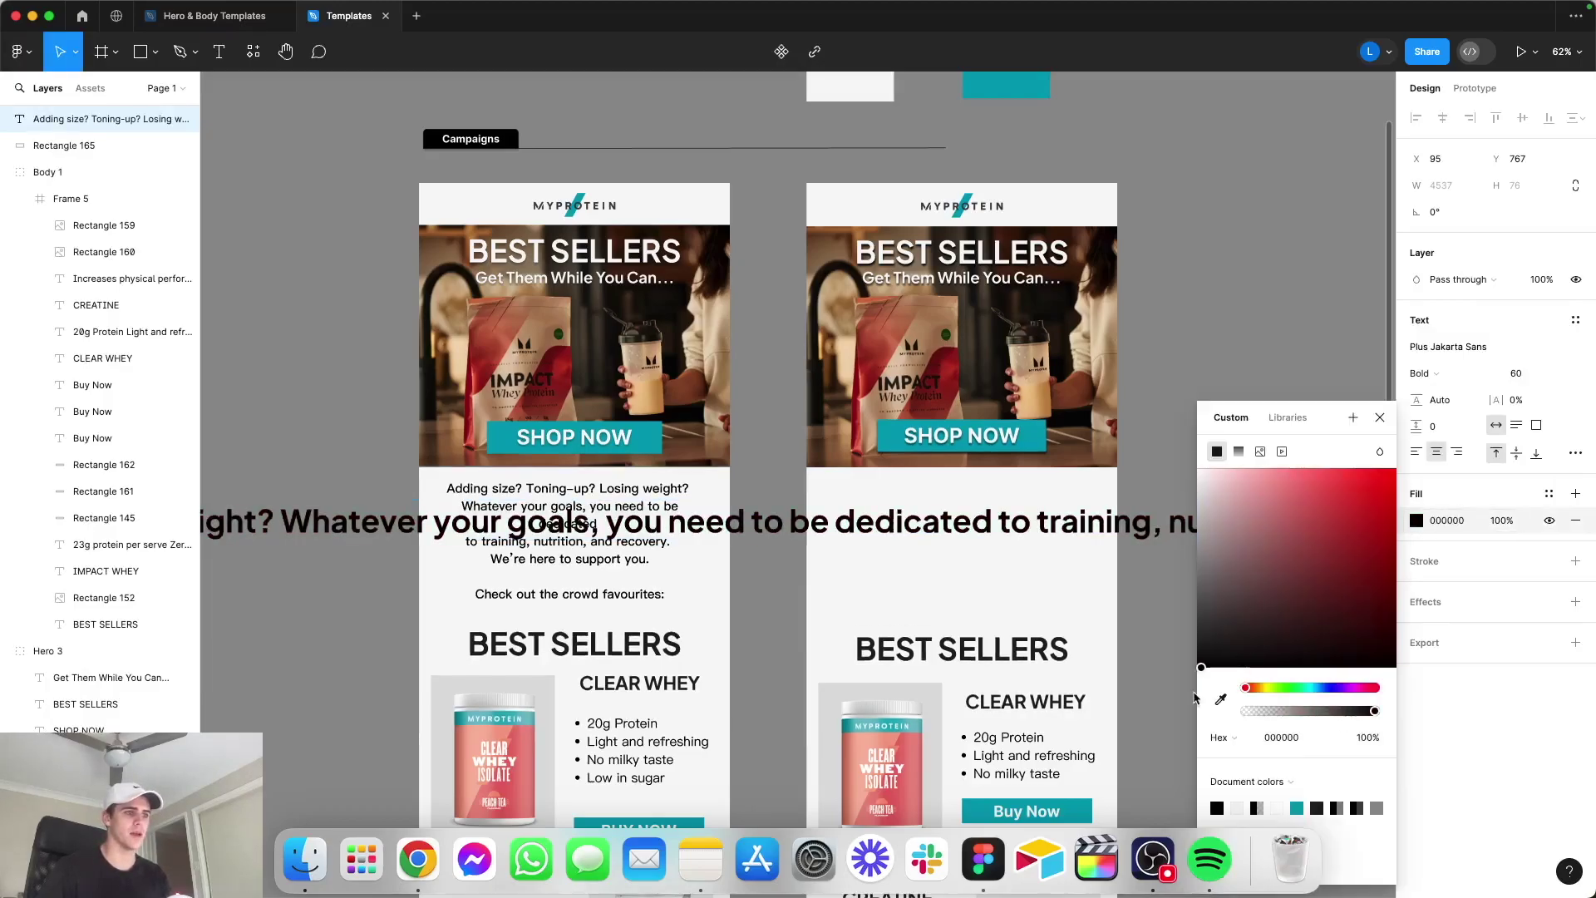
{"action": "left_click", "coordinate": [1380, 418]}
{"action": "left_click", "coordinate": [1558, 376]}
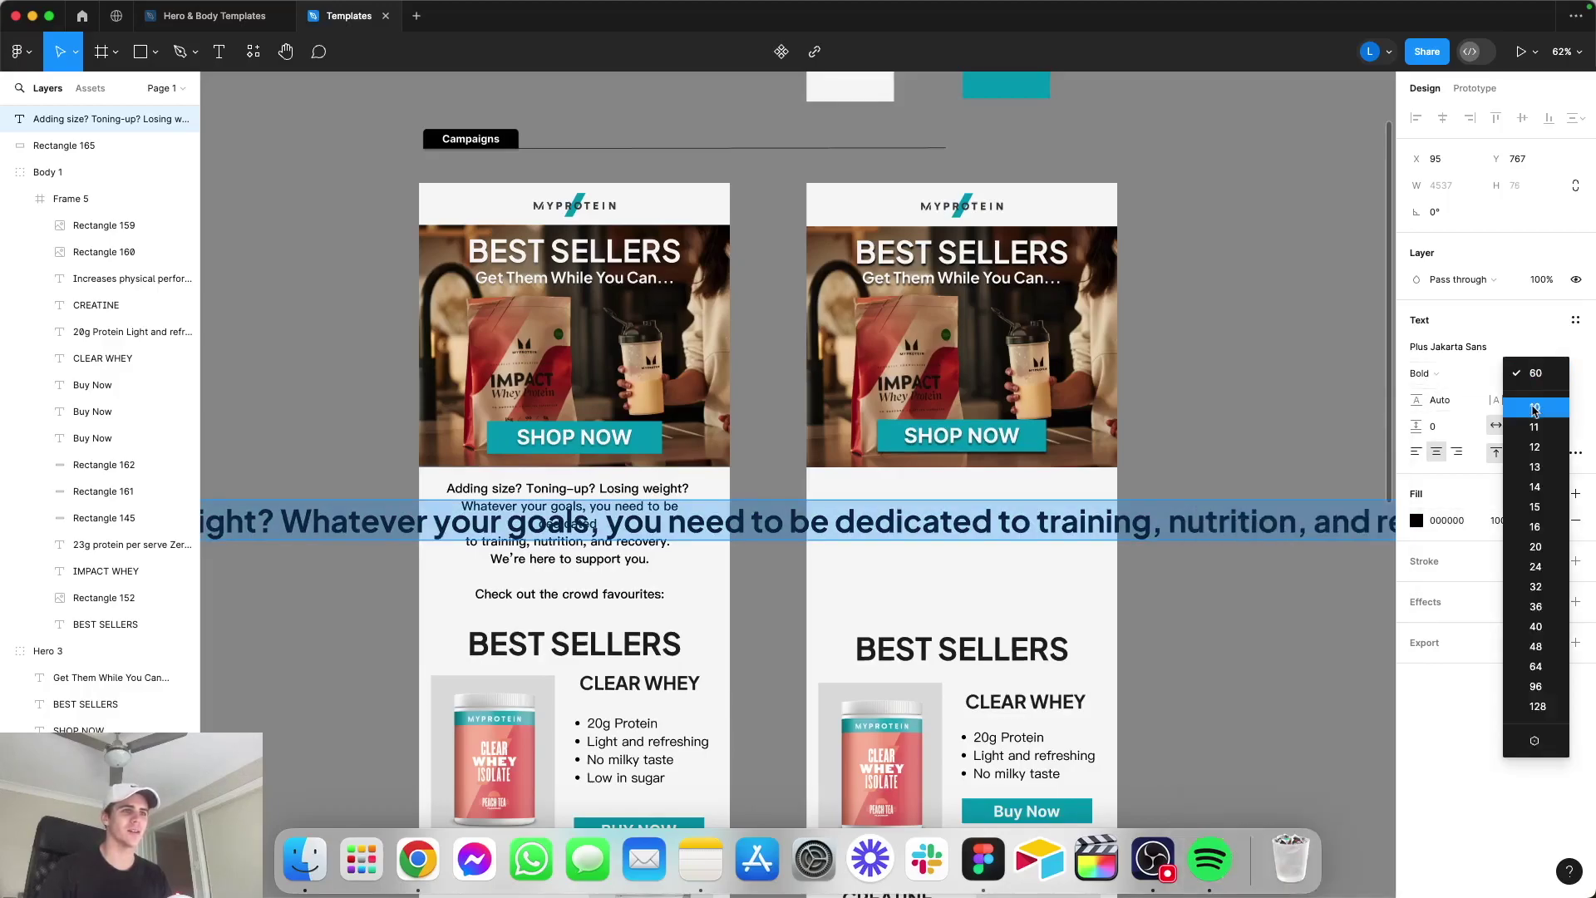
{"action": "left_click", "coordinate": [1536, 567]}
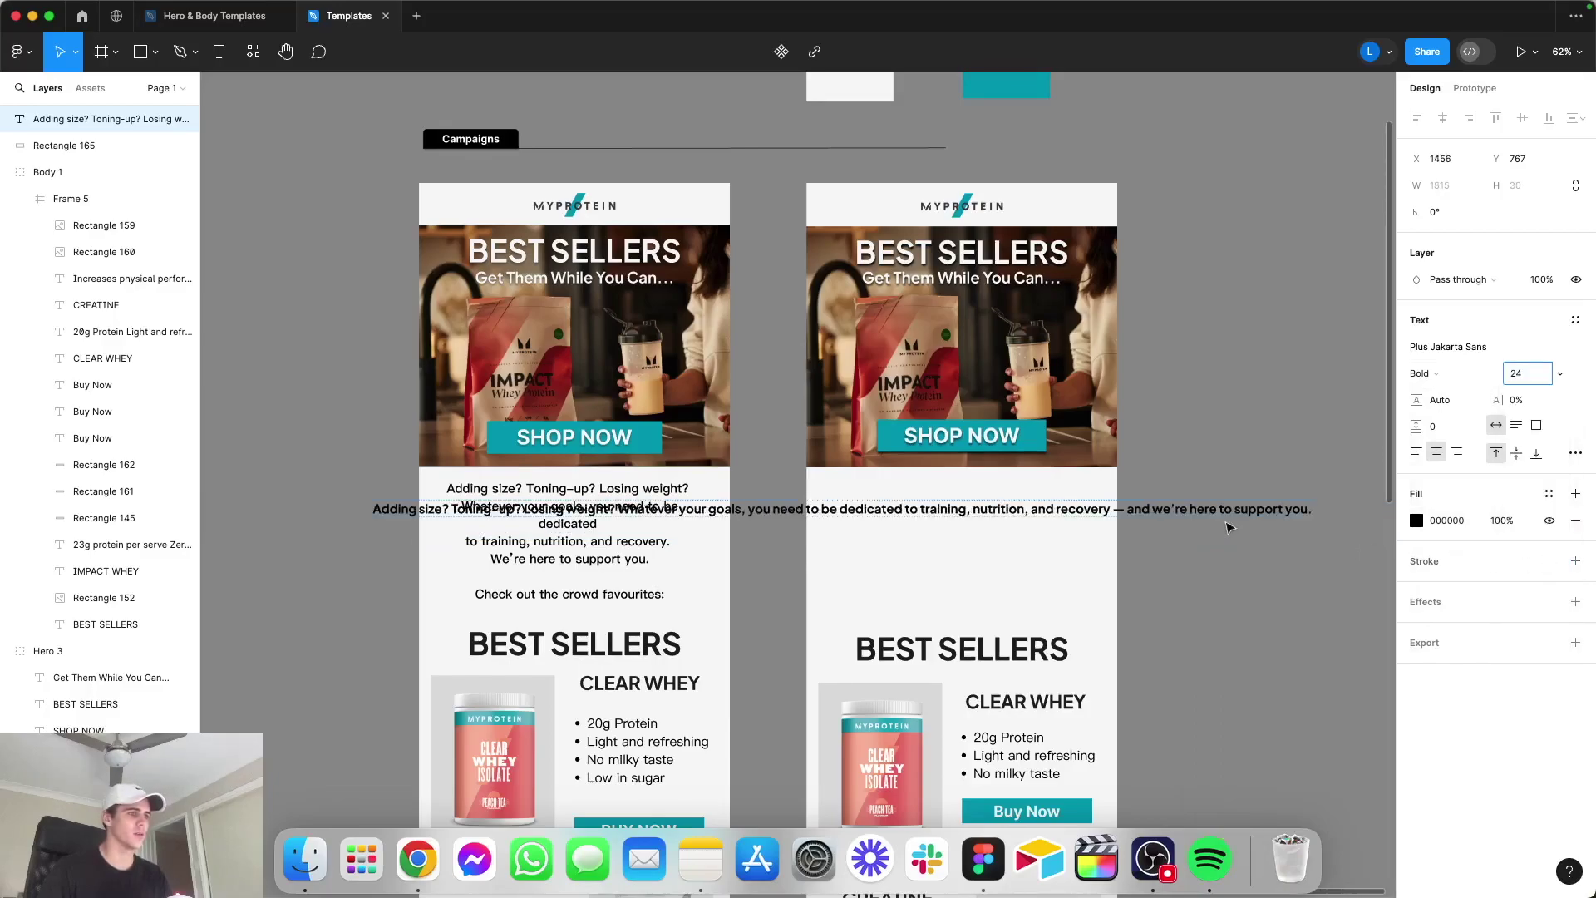
Step: Break the intro text into four lines before "Whatever", "to training" and "— and", and centre it in the gap below the hero image
{"action": "double_click", "coordinate": [1229, 511]}
{"action": "left_click", "coordinate": [1126, 511]}
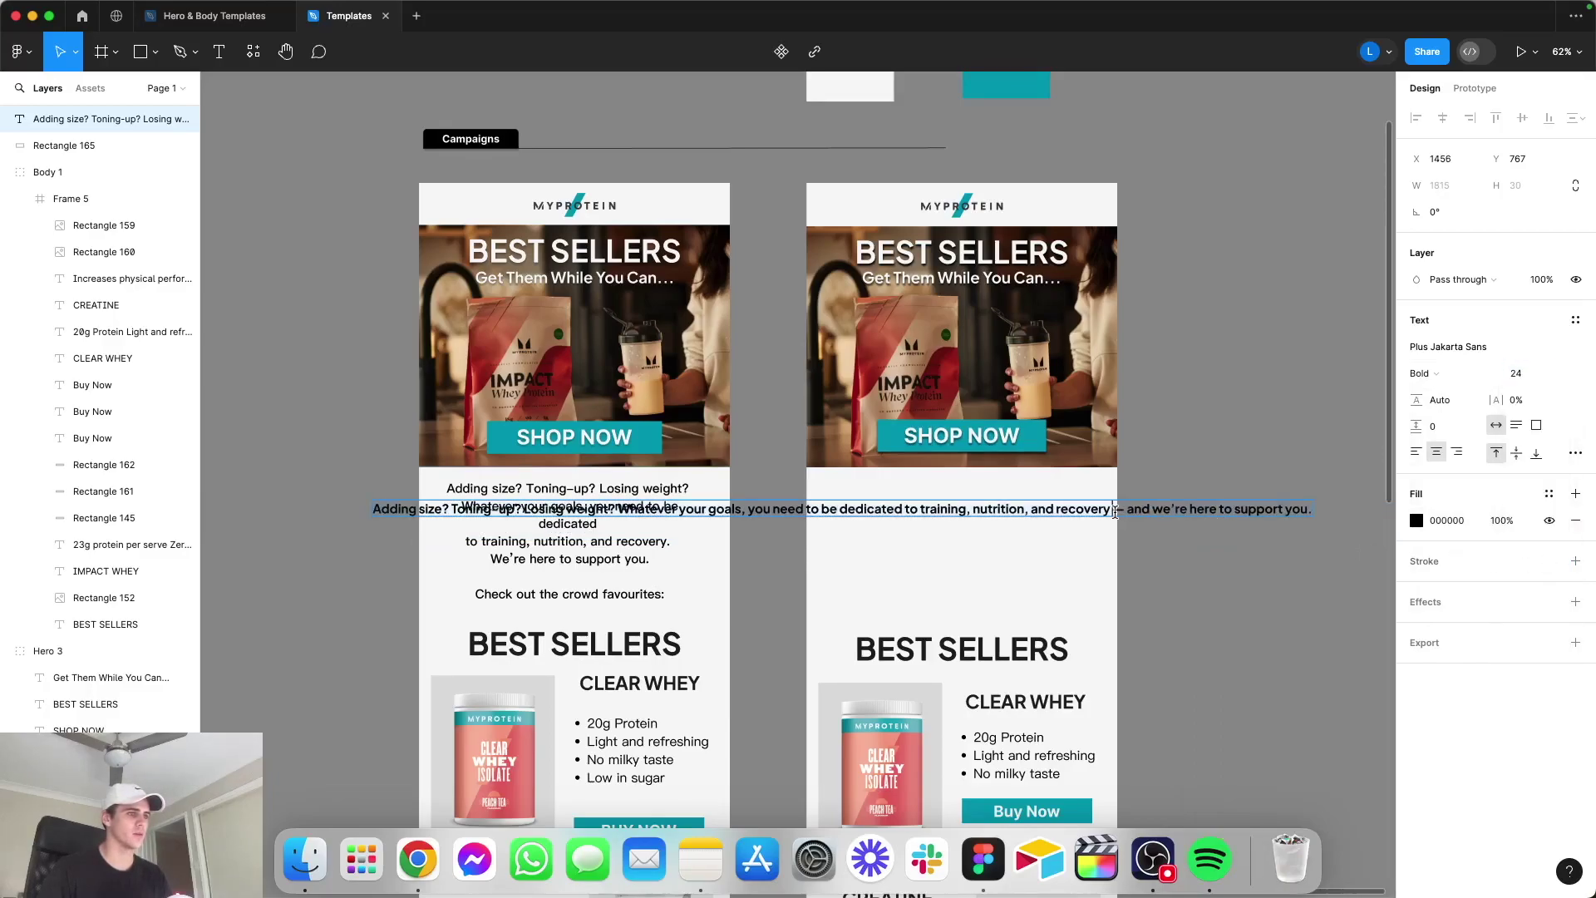
{"action": "key", "text": "Return"}
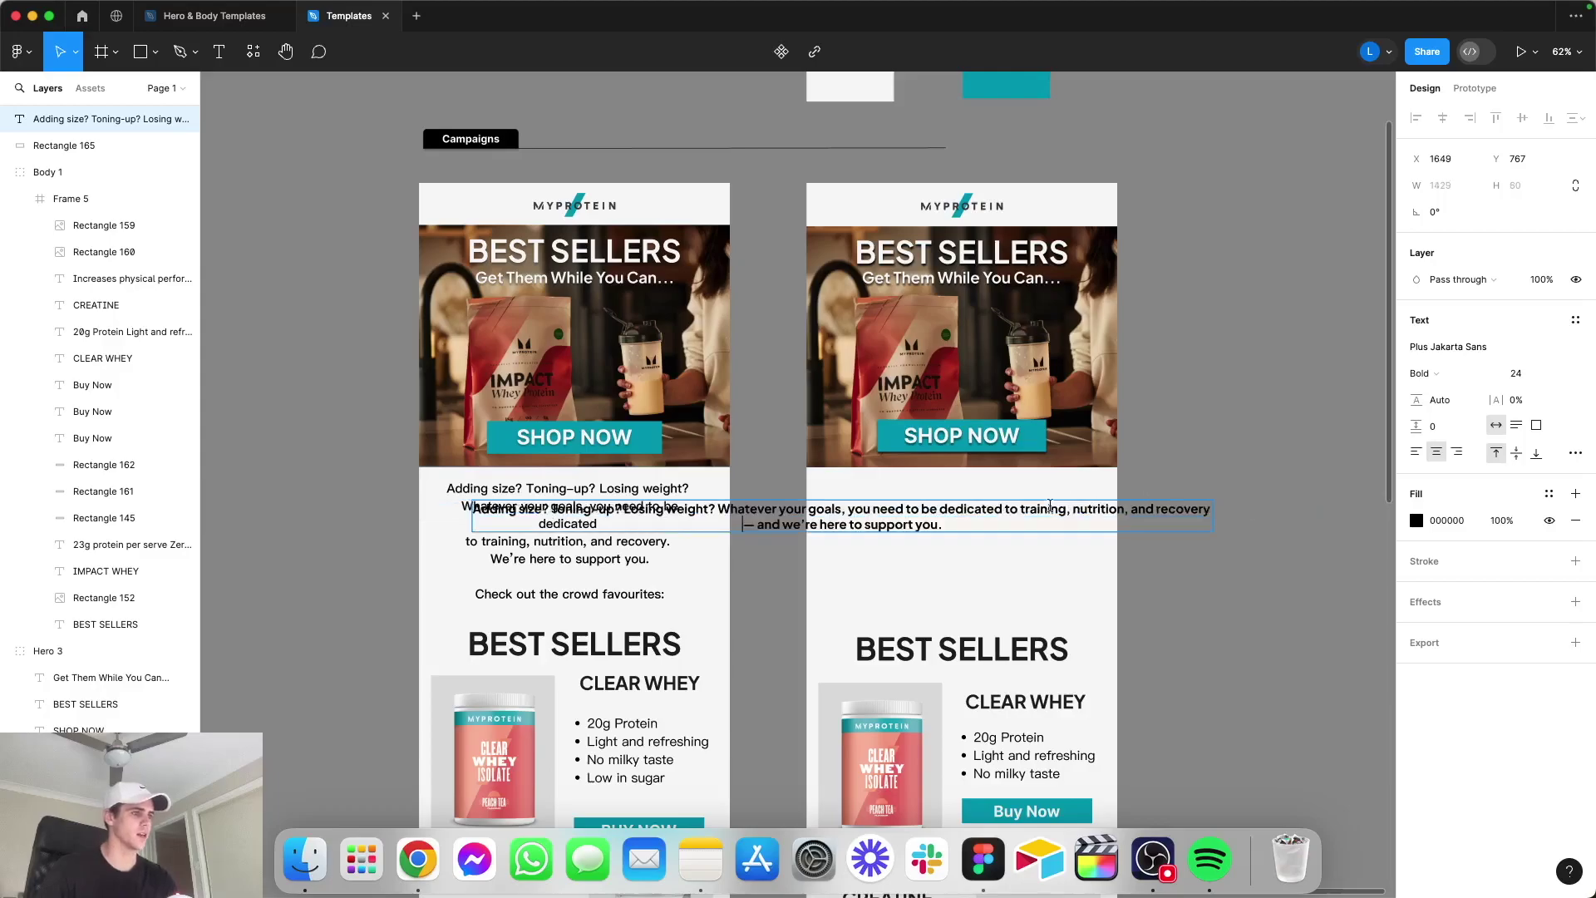
{"action": "left_click", "coordinate": [1005, 512]}
{"action": "key", "text": "Return"}
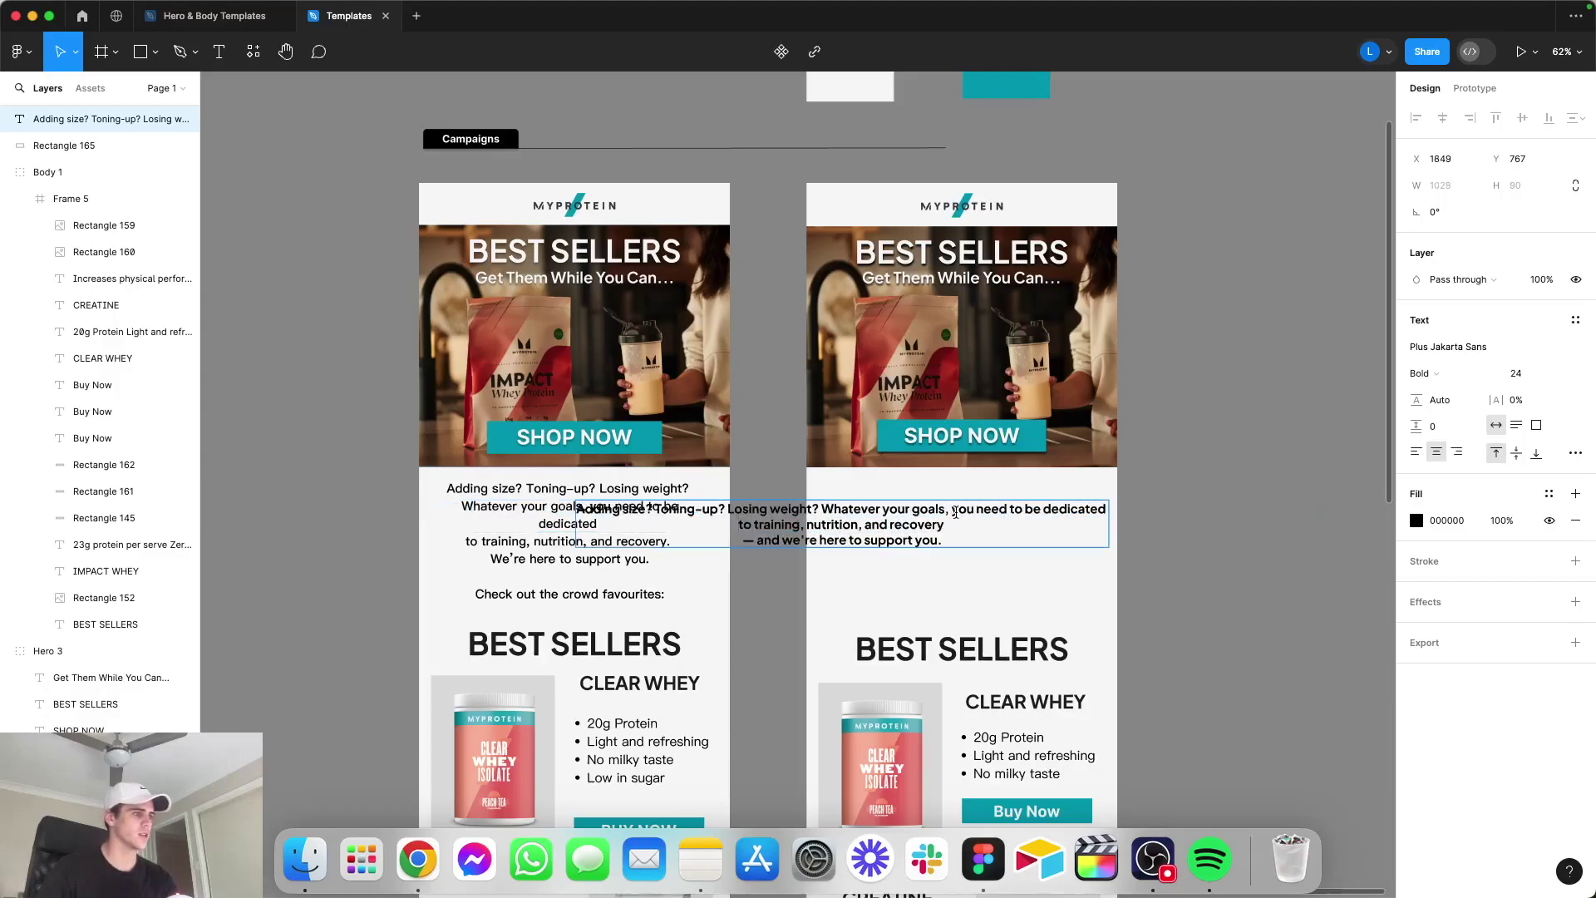
{"action": "key", "text": "Escape"}
{"action": "left_click_drag", "start_coordinate": [954, 509], "coordinate": [1039, 510]}
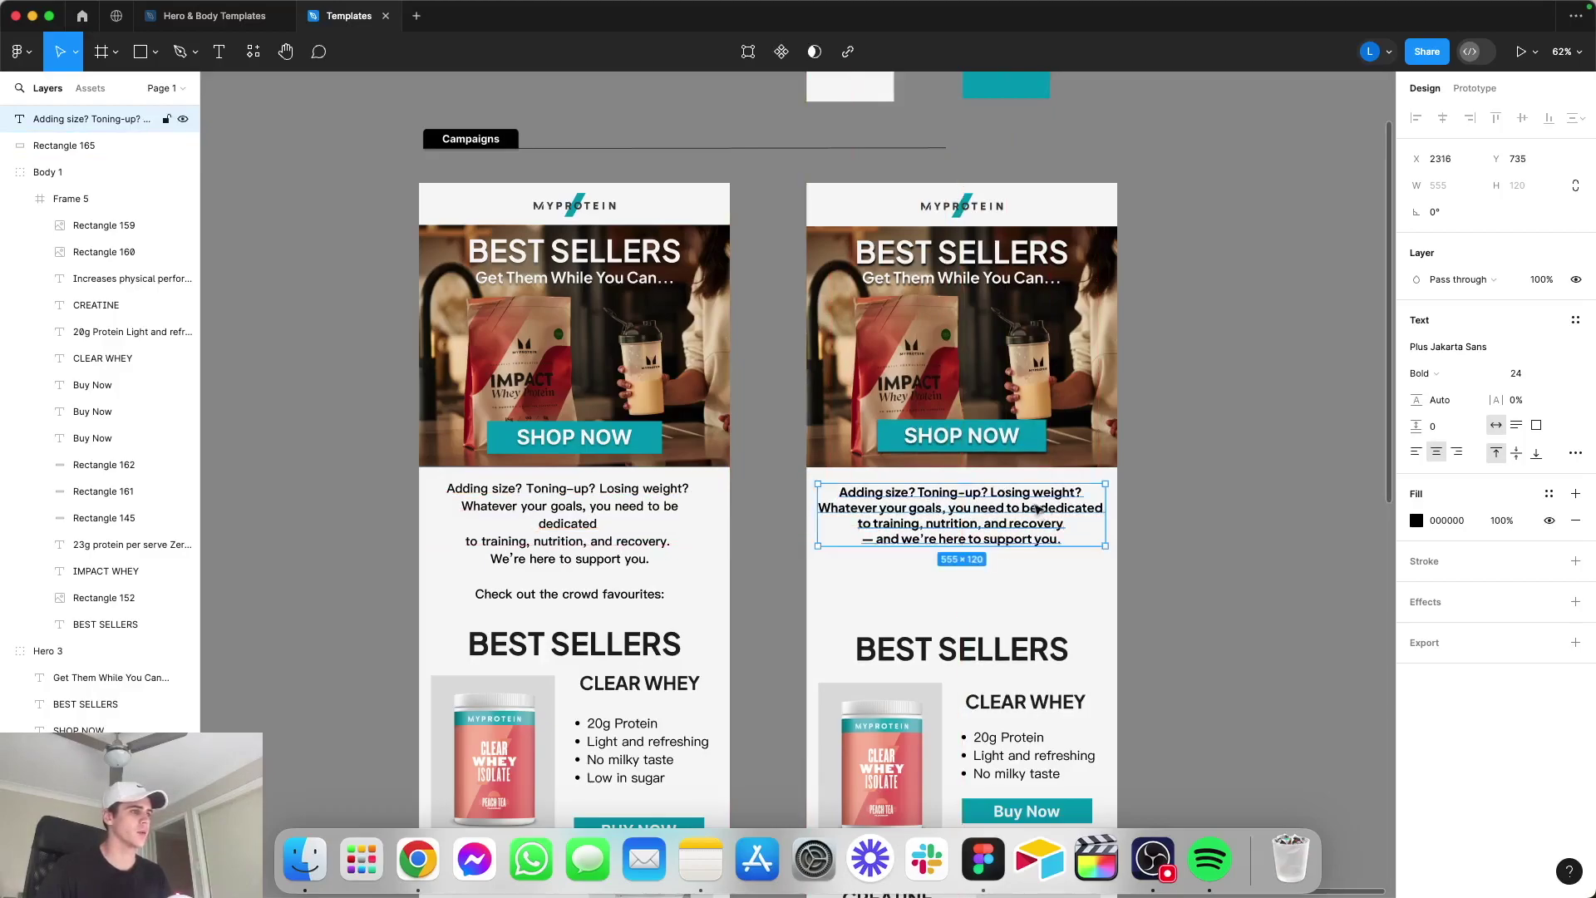
Step: Set the whole intro text's font to PingFang SC with the Regular weight
{"action": "double_click", "coordinate": [1028, 503]}
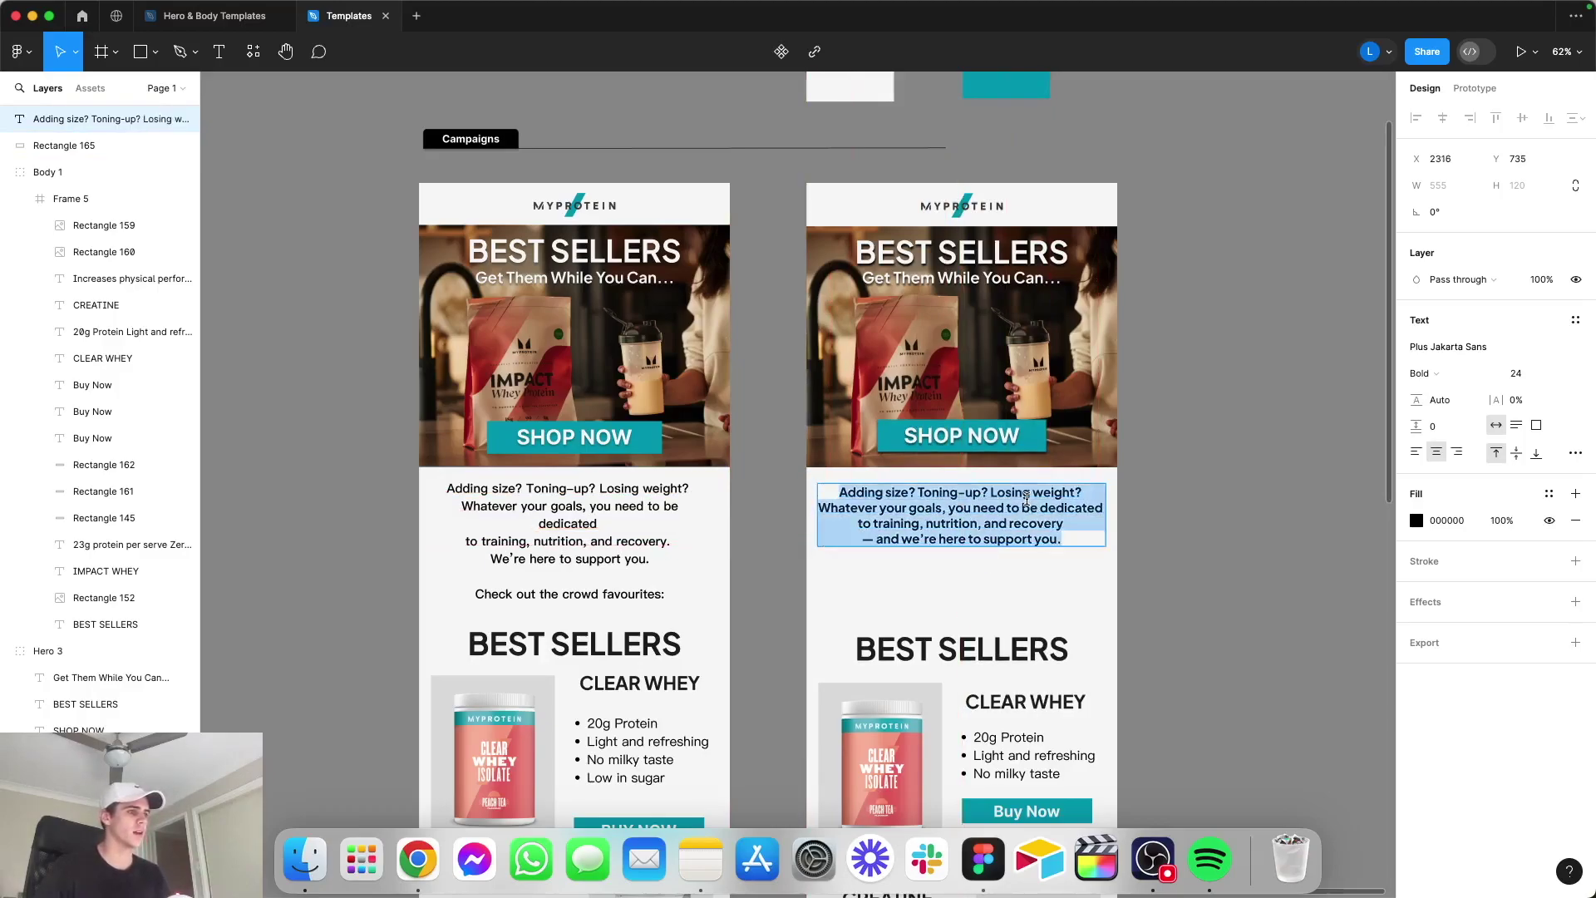
{"action": "left_click", "coordinate": [1458, 376]}
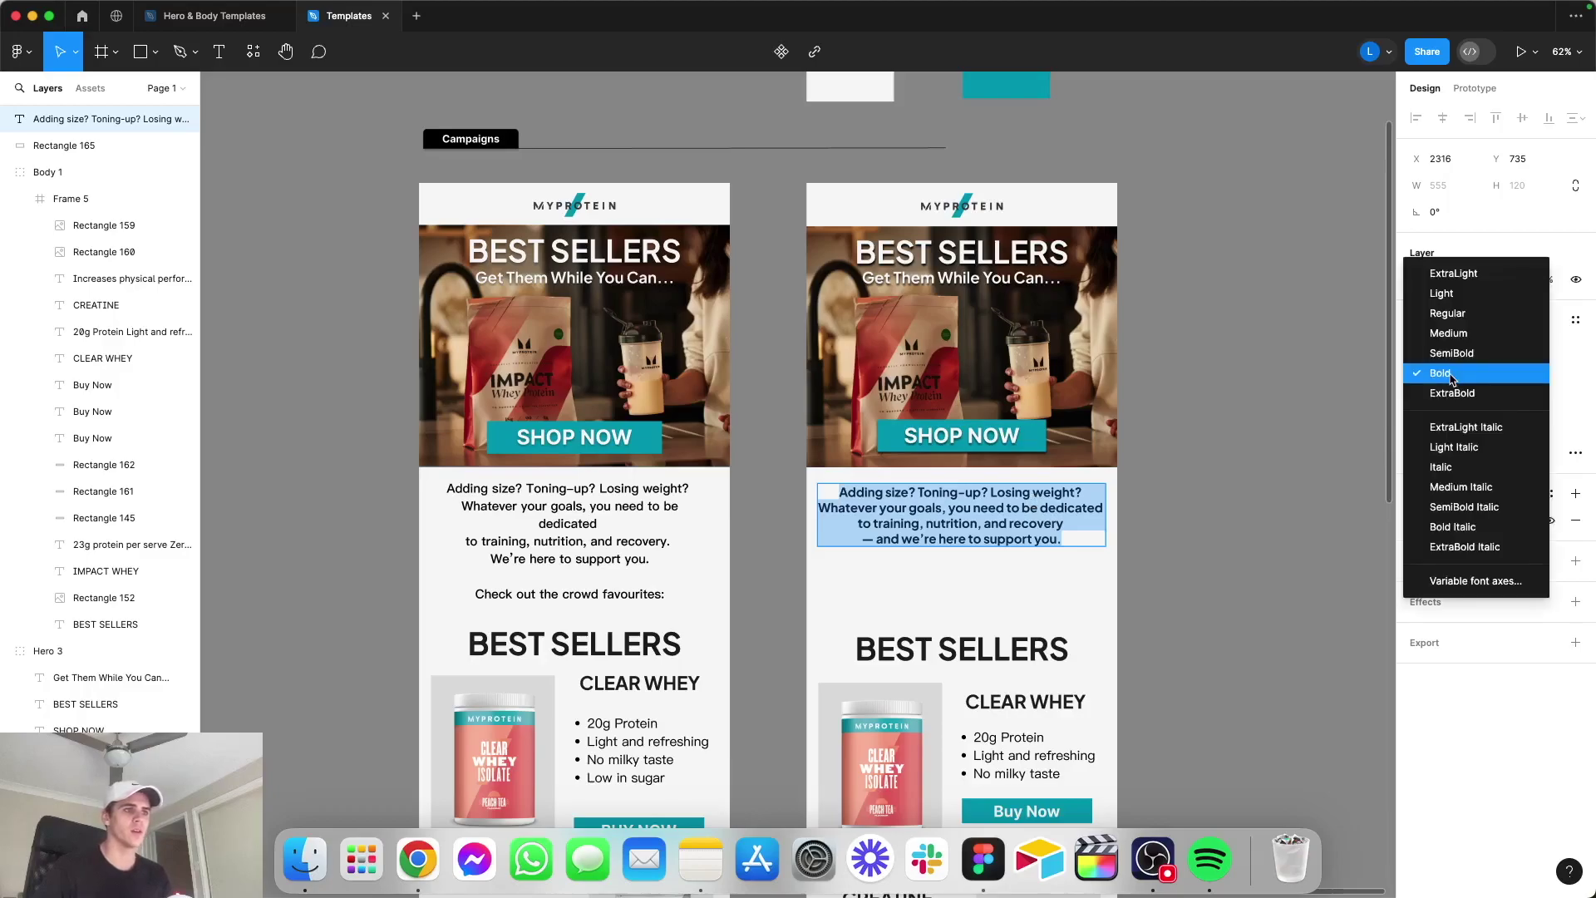
{"action": "key", "text": "Escape"}
{"action": "left_click", "coordinate": [1448, 348]}
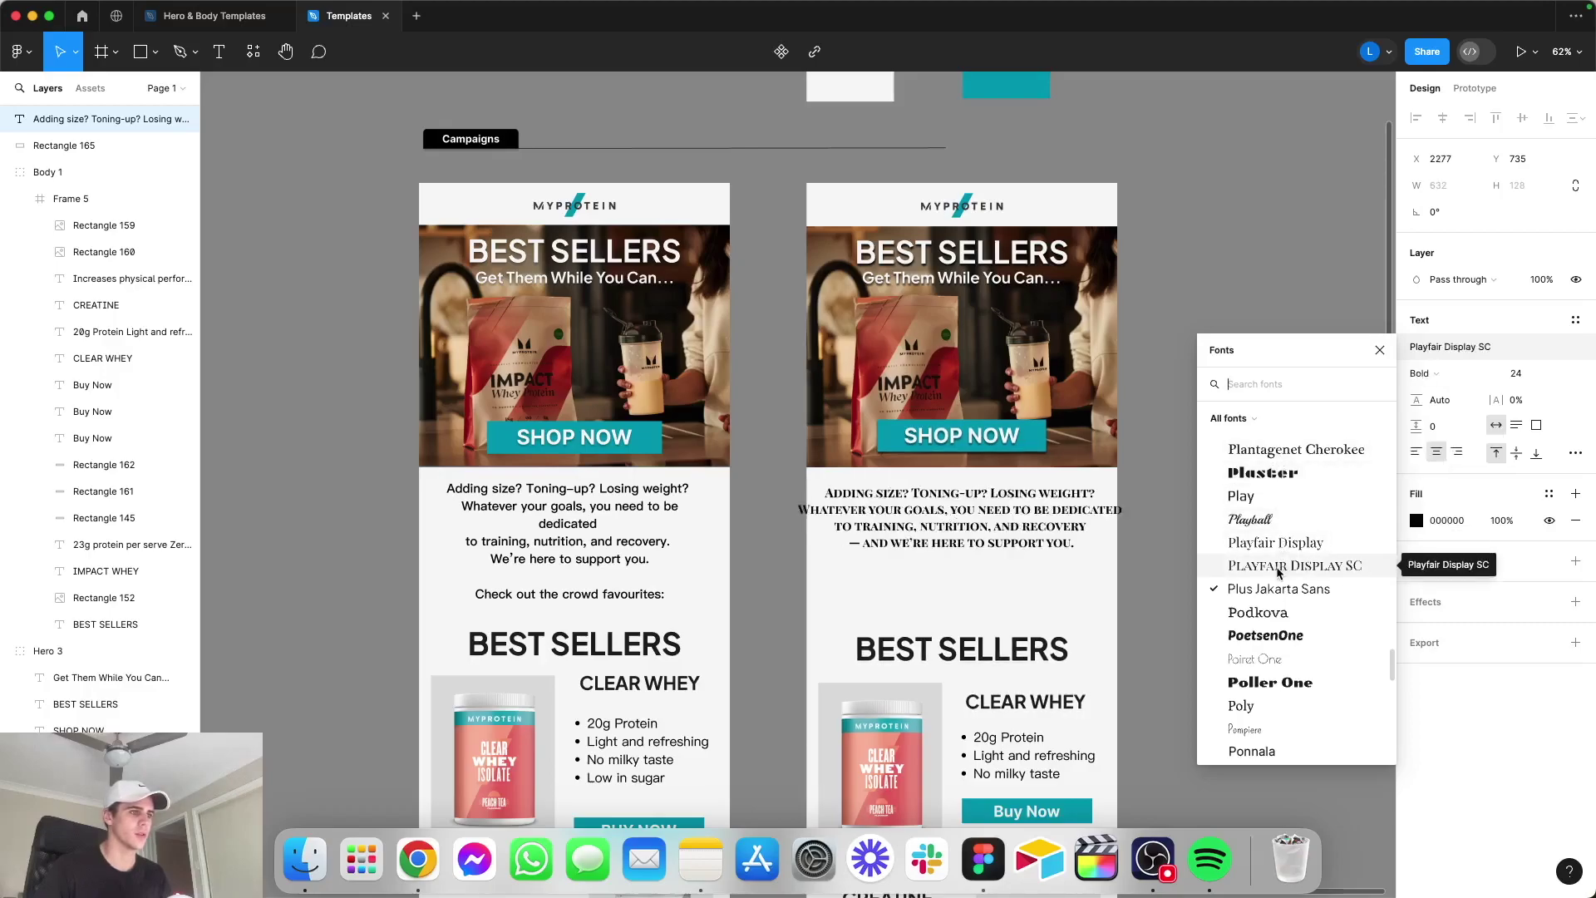
{"action": "left_click", "coordinate": [1278, 590]}
{"action": "left_click", "coordinate": [1430, 373]}
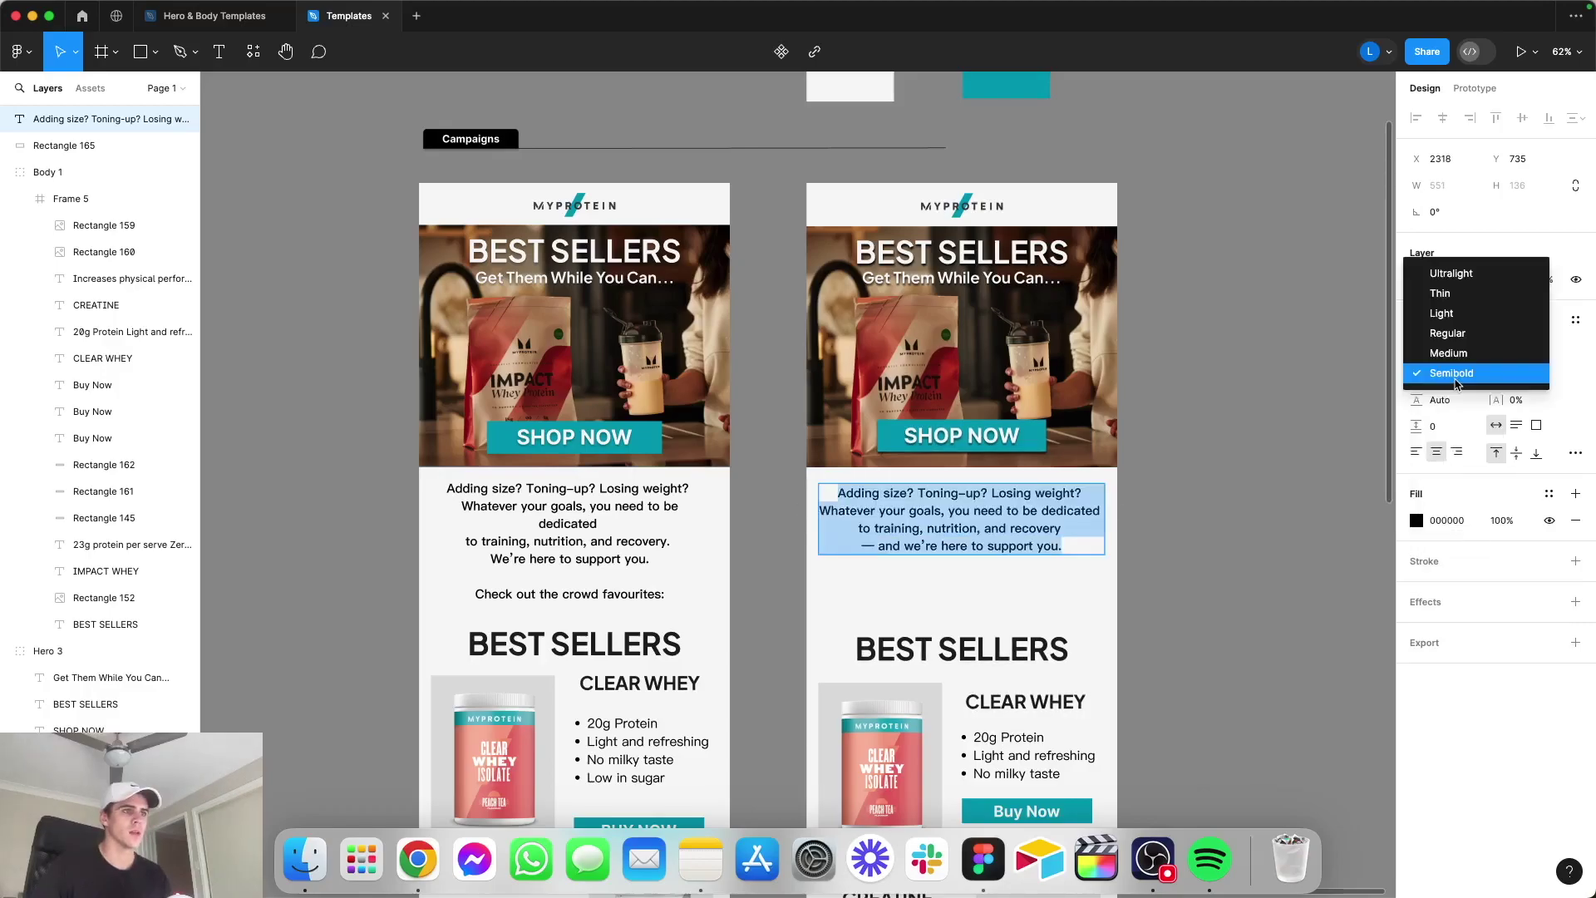
{"action": "left_click", "coordinate": [1447, 333]}
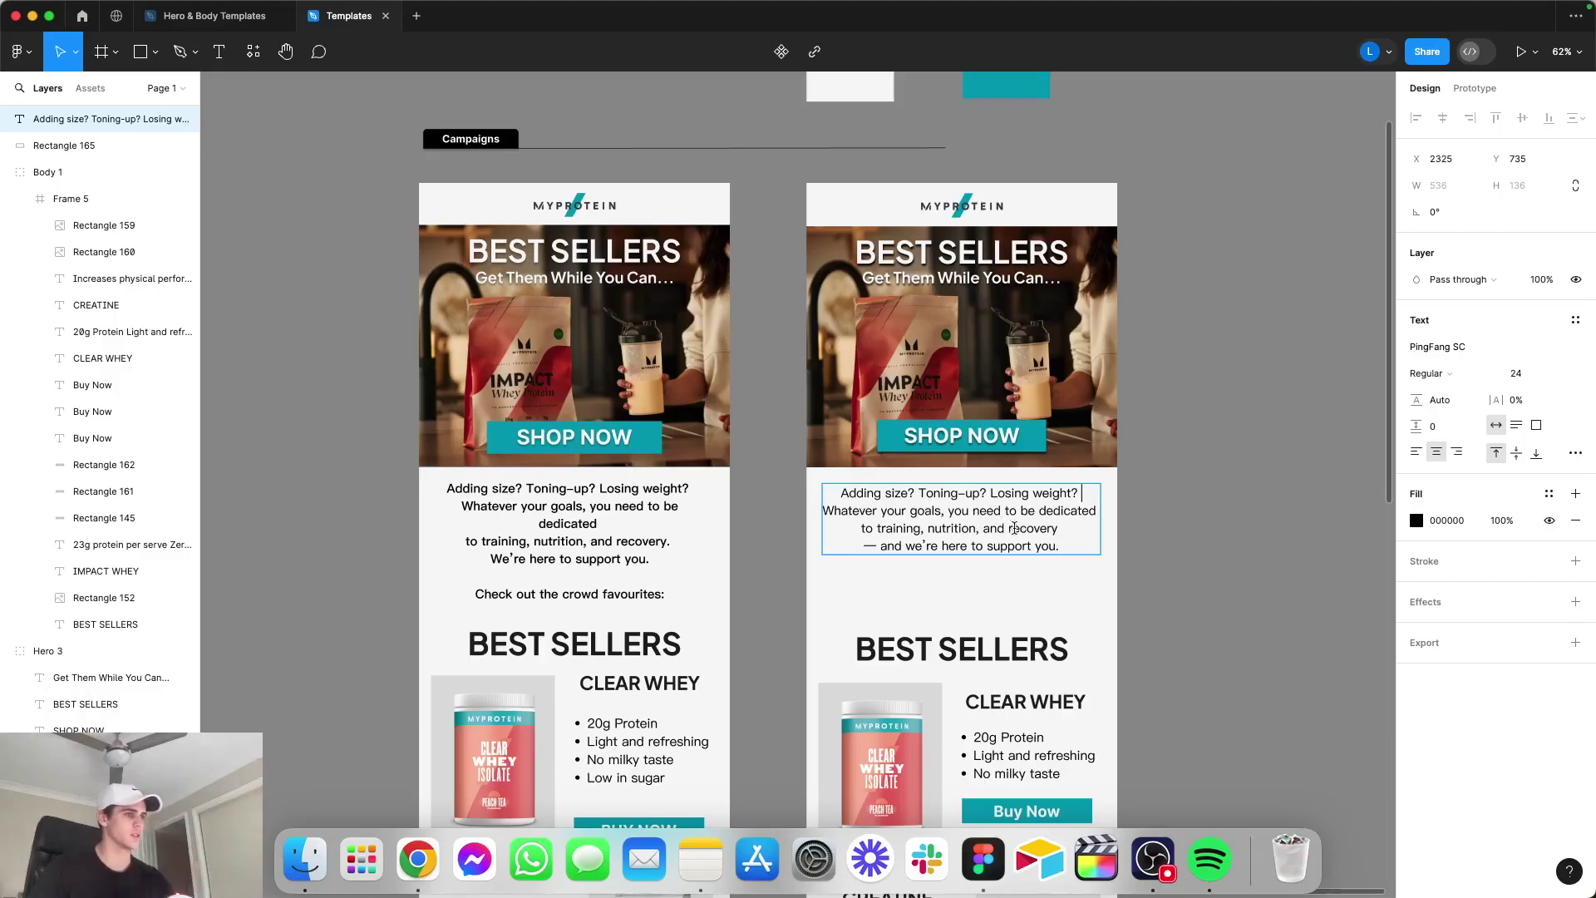
Step: End the intro's third line with "recovery." and reword the last sentence to "We're here to support you." after a blank line
{"action": "double_click", "coordinate": [972, 497]}
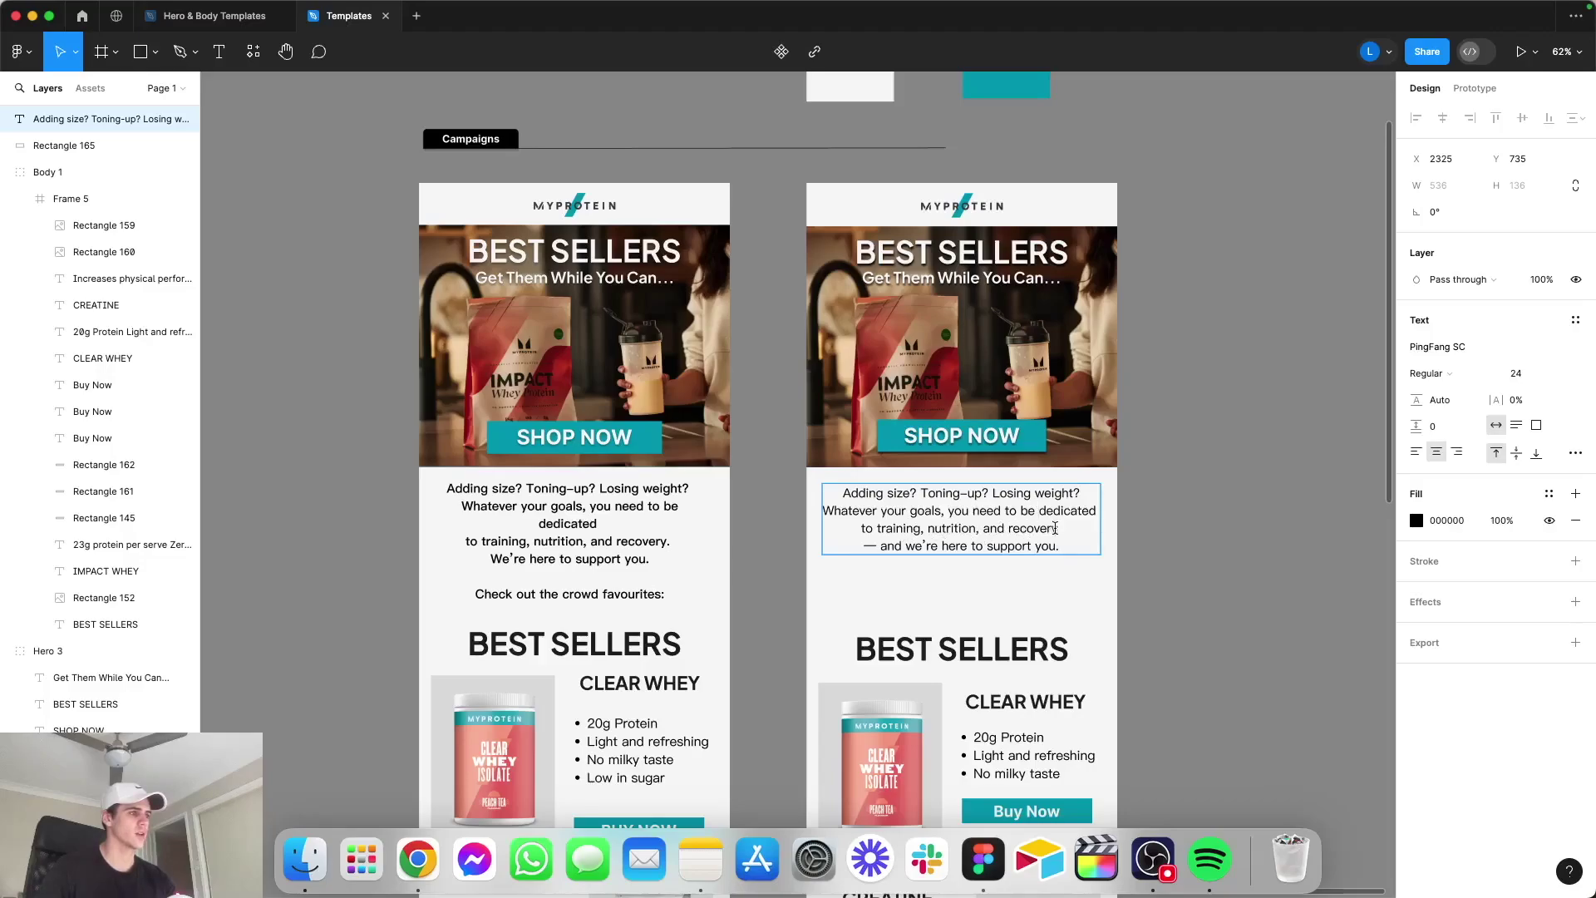
{"action": "key", "text": "BackSpace"}
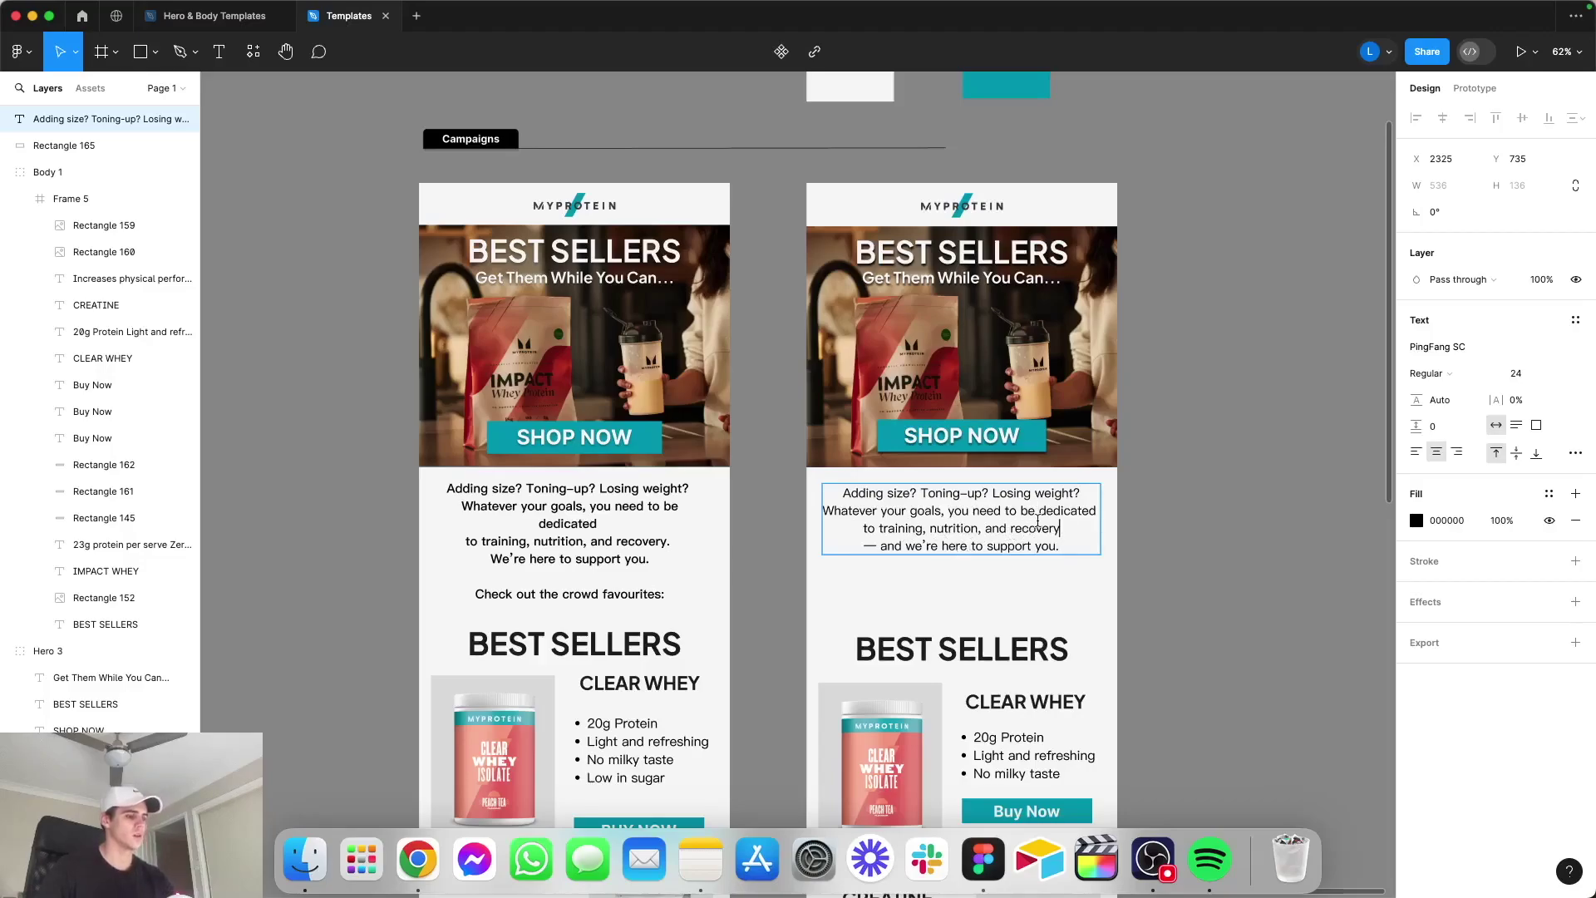
{"action": "type", "text": "."}
{"action": "key", "text": "Delete"}
{"action": "key", "text": "Delete"}
{"action": "key", "text": "Delete"}
{"action": "key", "text": "Delete"}
{"action": "key", "text": "Delete"}
{"action": "key", "text": "Delete"}
{"action": "key", "text": "Delete"}
{"action": "key", "text": "Delete"}
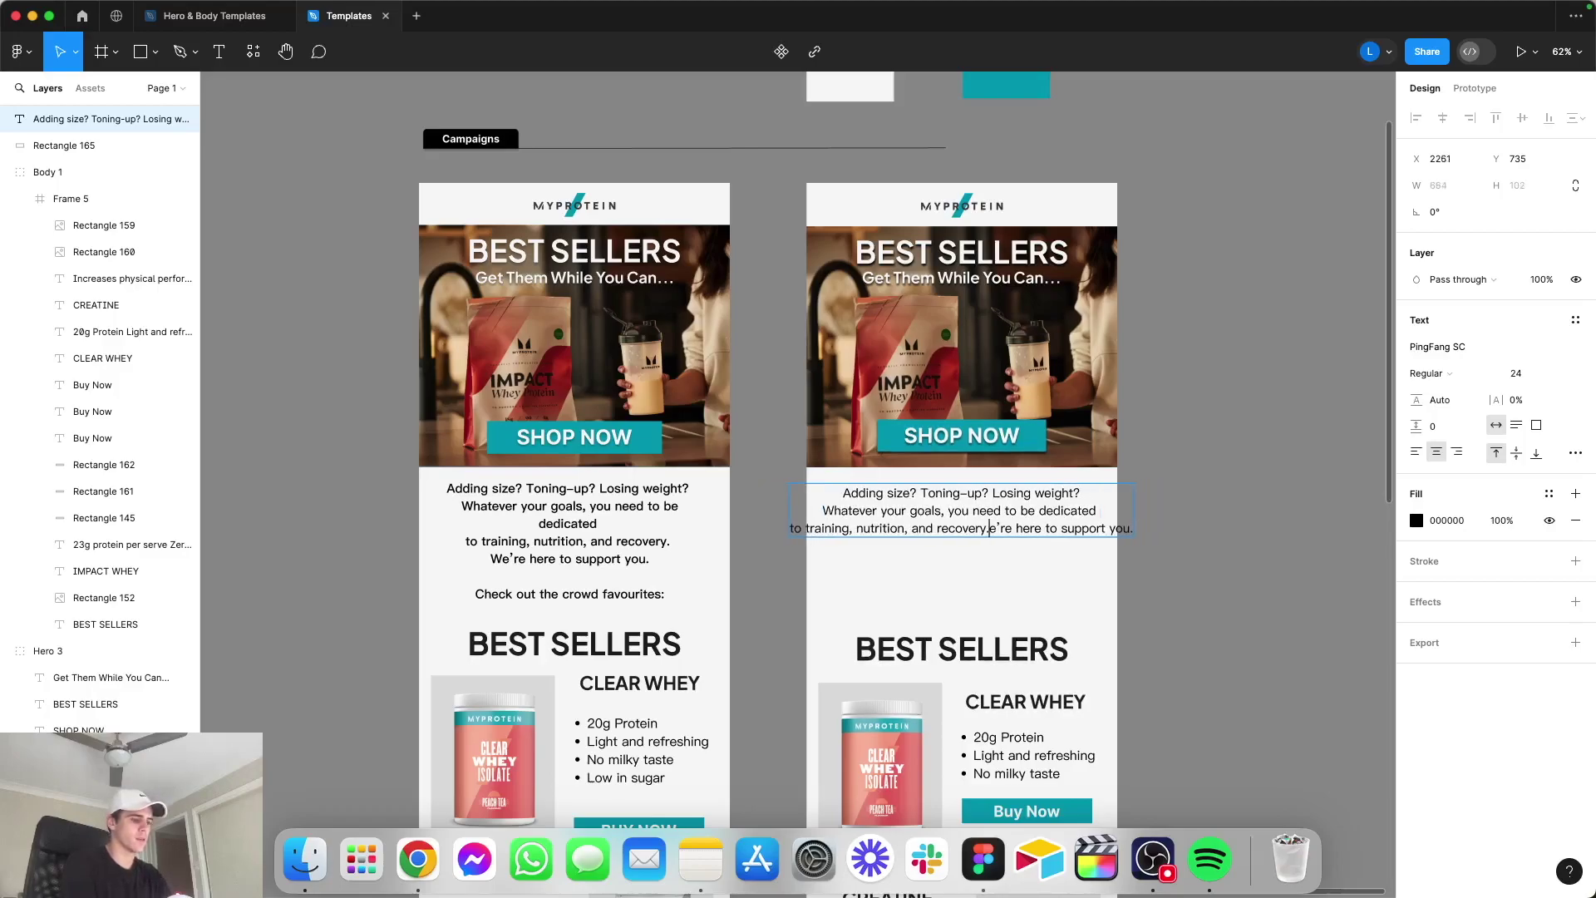
{"action": "type", "text": "W"}
{"action": "key", "text": "Return"}
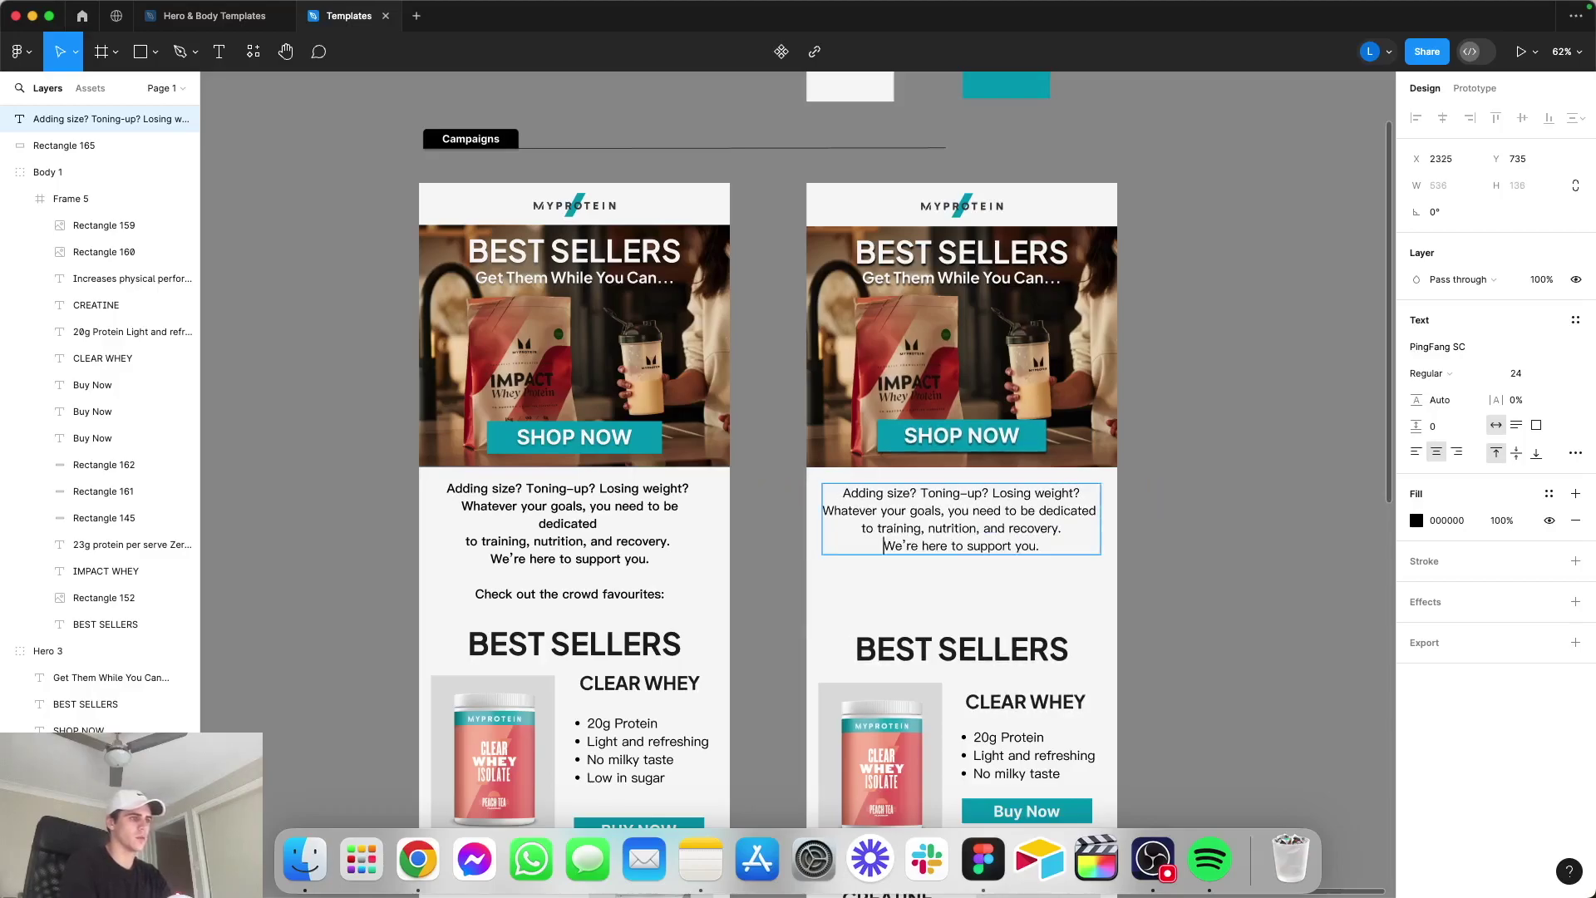
{"action": "key", "text": "Return"}
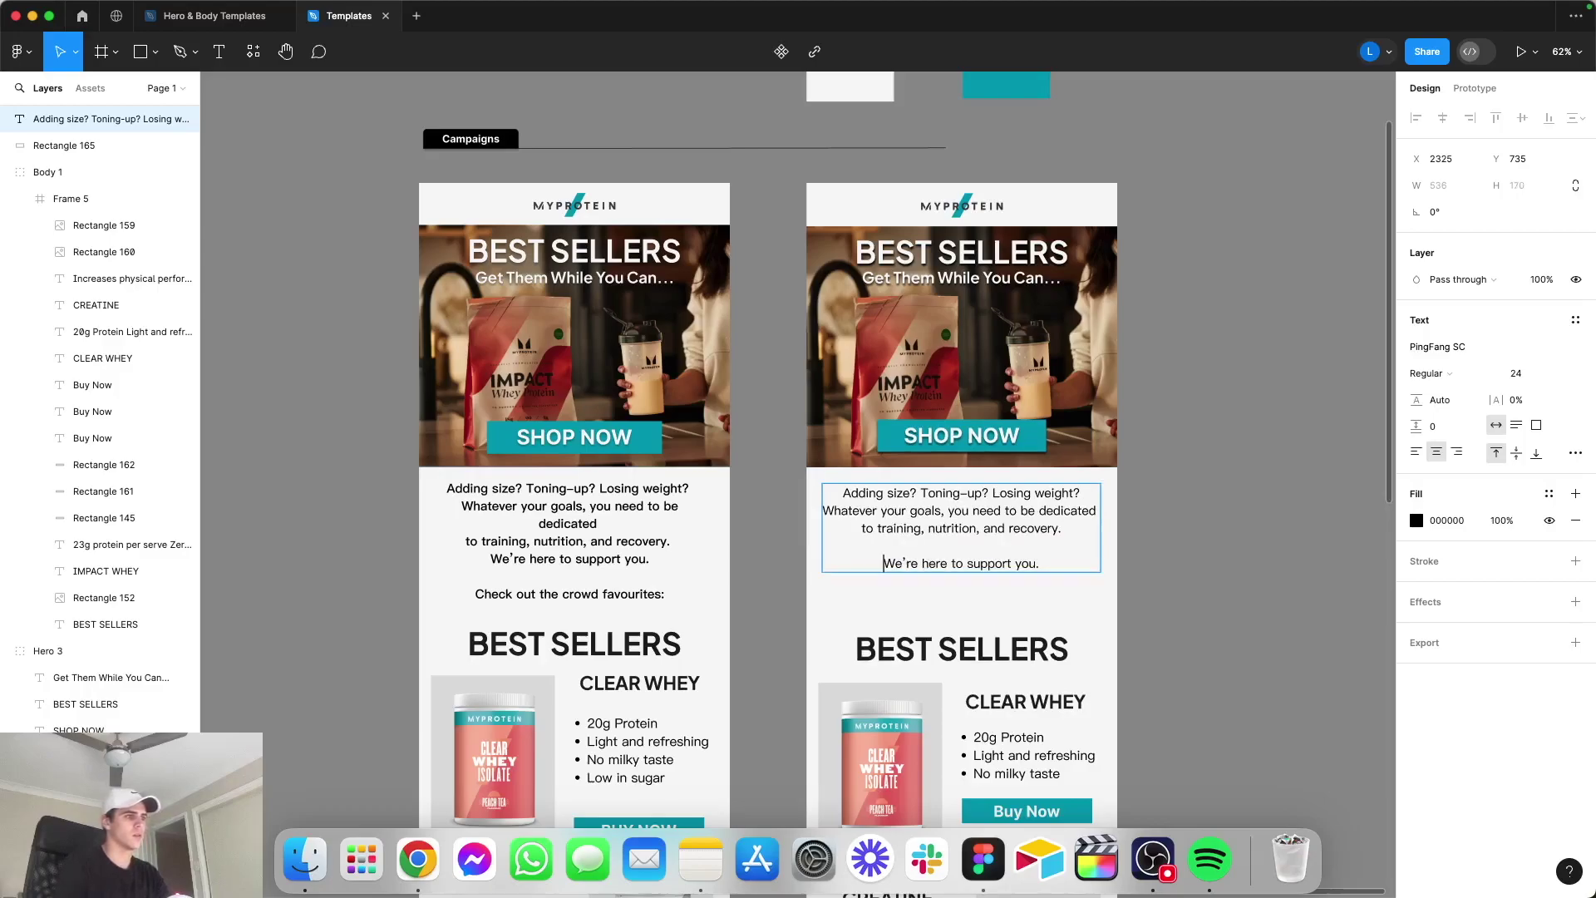
Step: Add the closing line "Check out the crowd favourites:" to the intro text, separated by a blank line
{"action": "key", "text": "Return"}
{"action": "key", "text": "Return"}
{"action": "type", "text": "Check"}
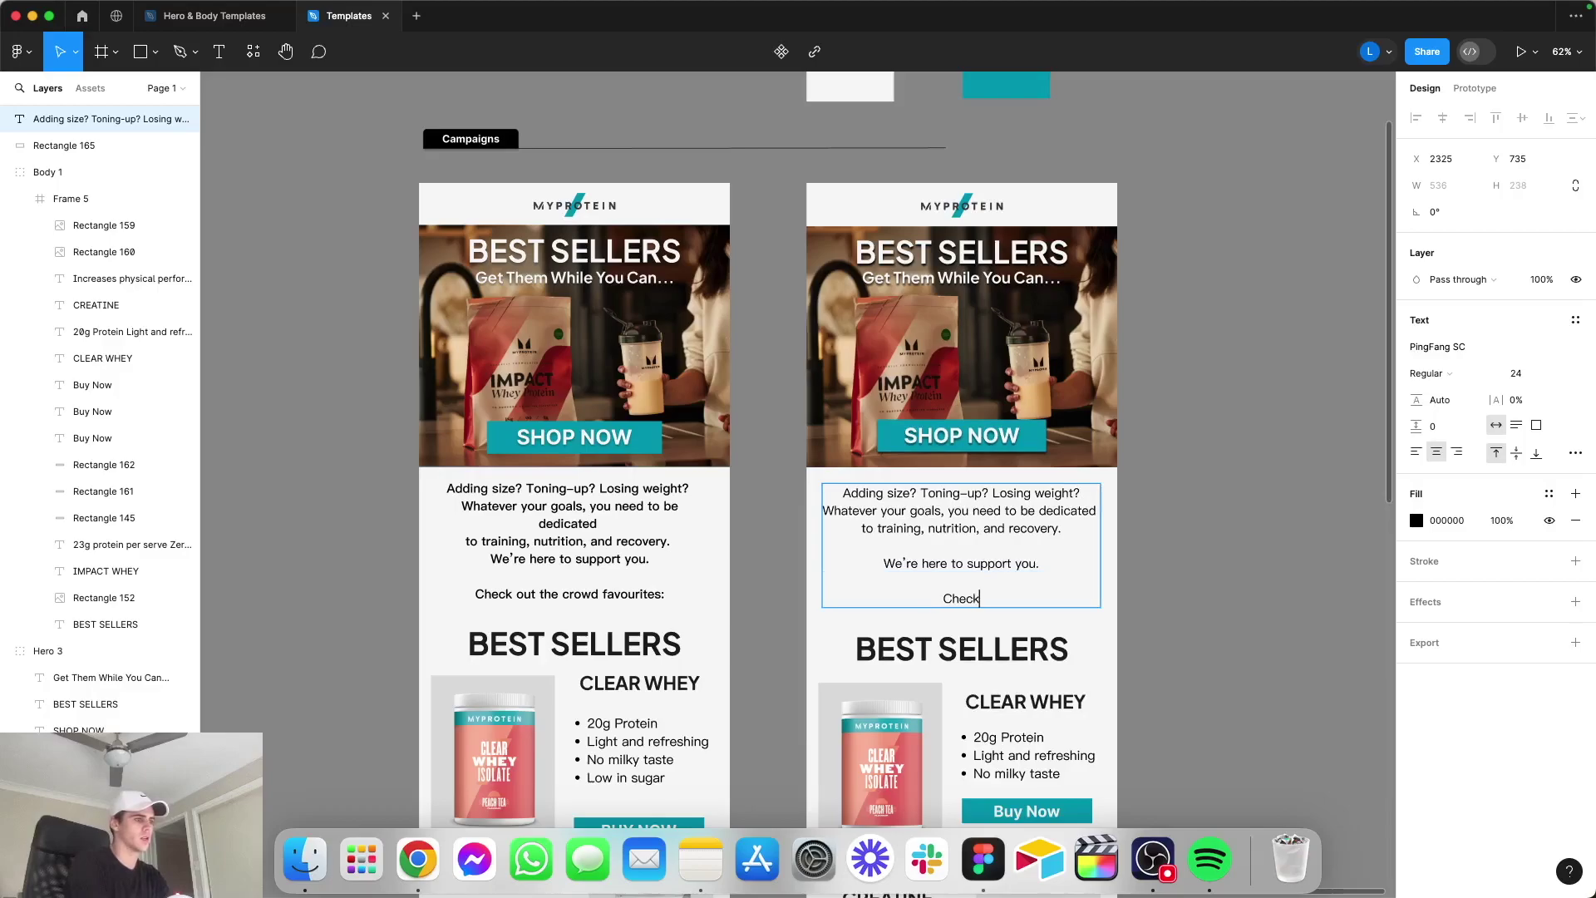
{"action": "type", "text": " out the crow"}
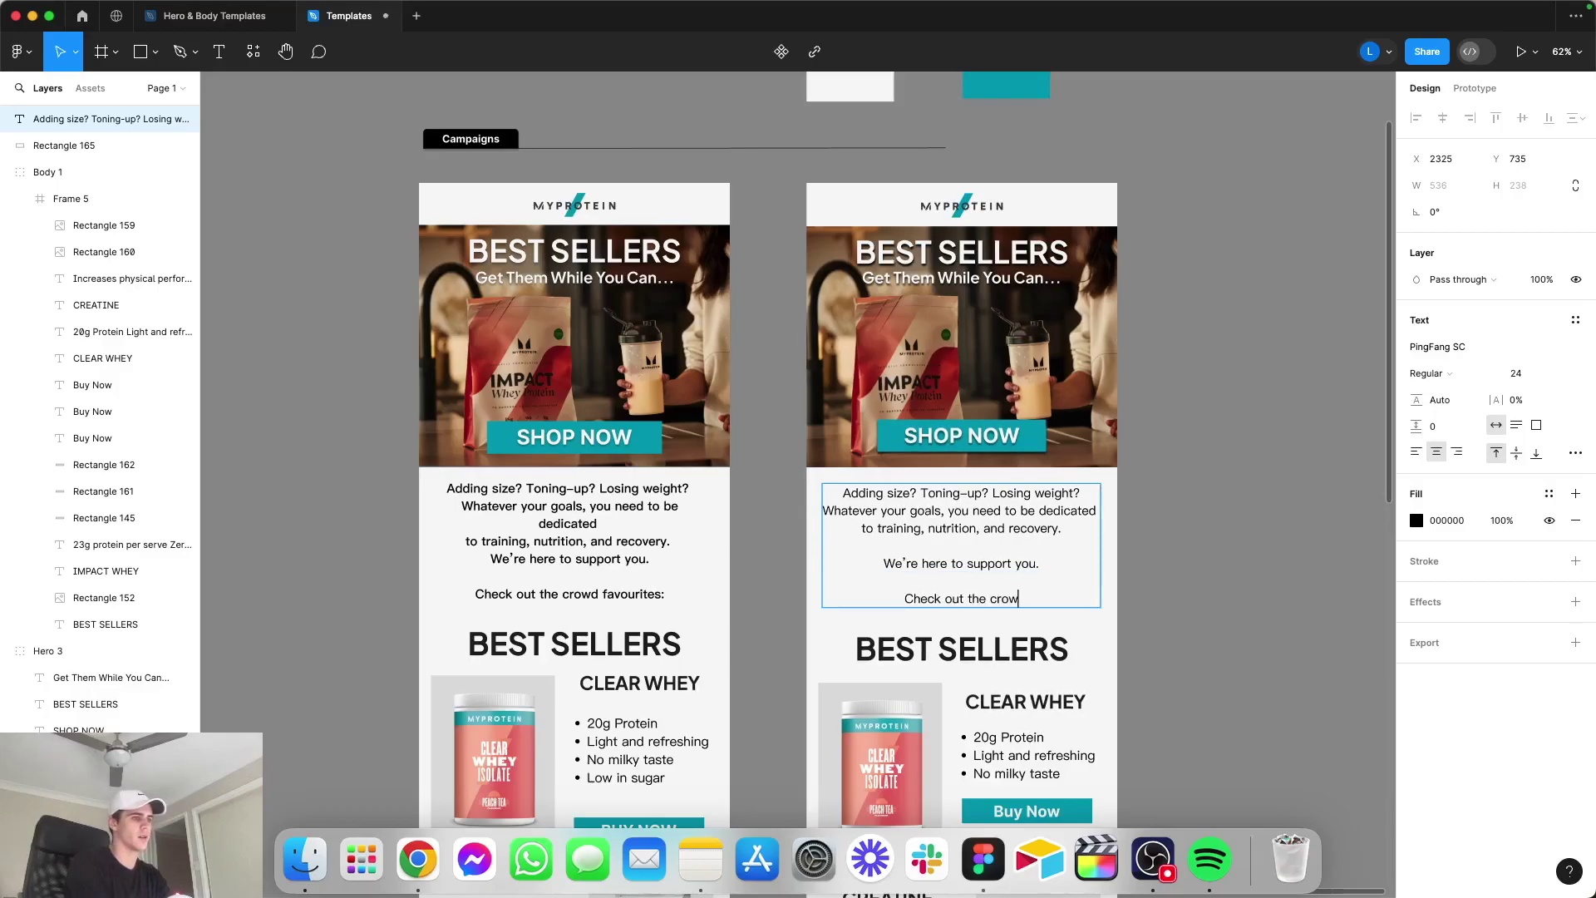
{"action": "type", "text": "d favouri"}
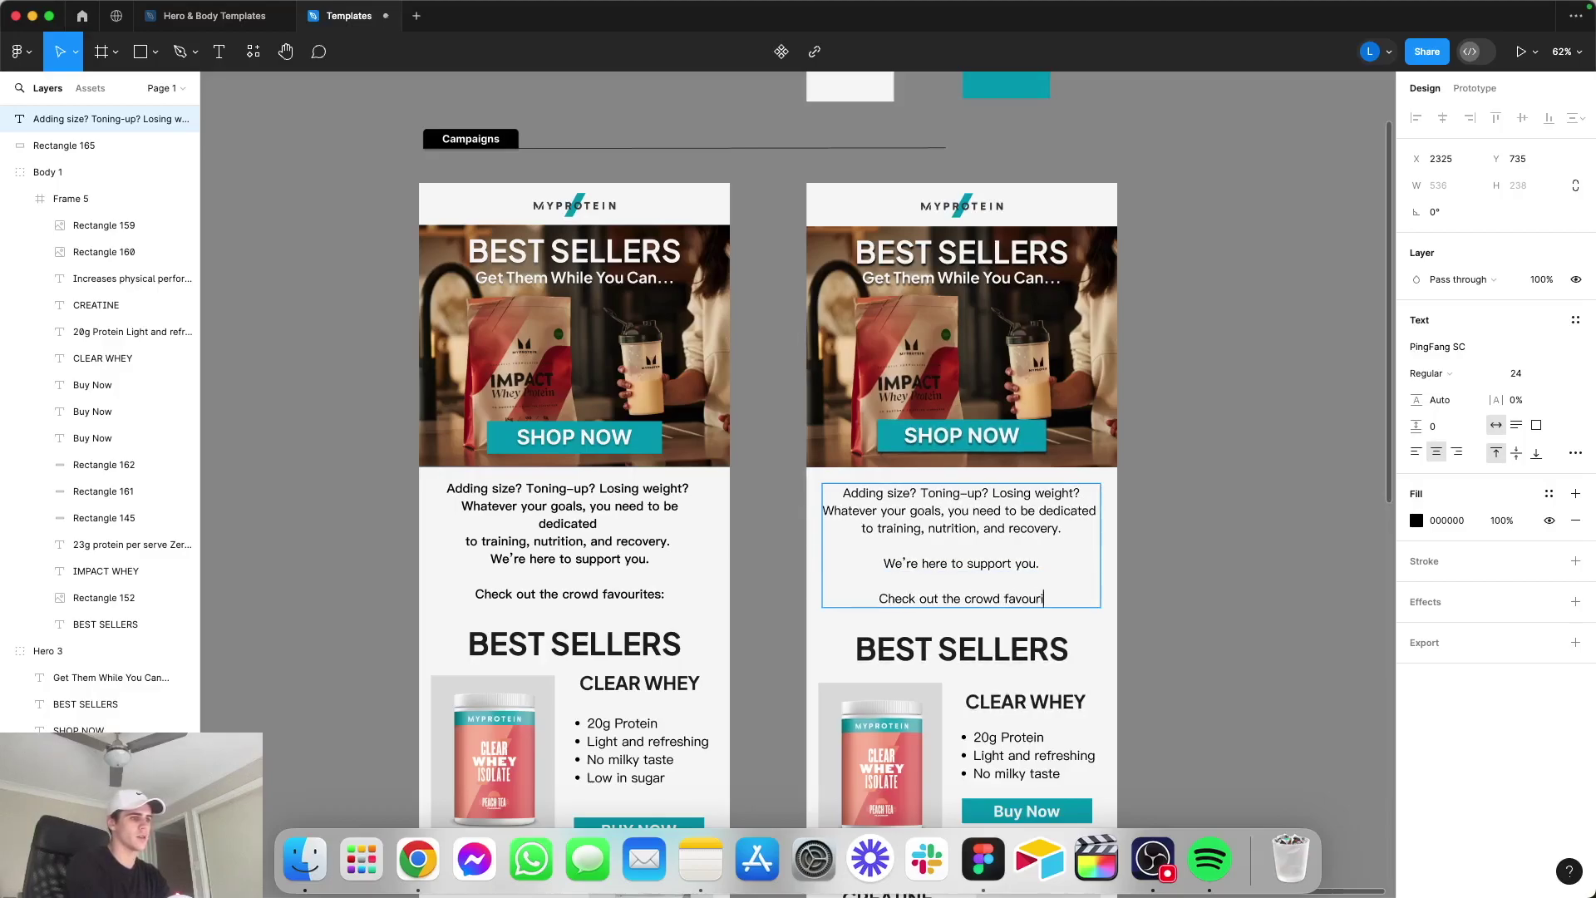
{"action": "type", "text": "tes:"}
{"action": "key", "text": "Escape"}
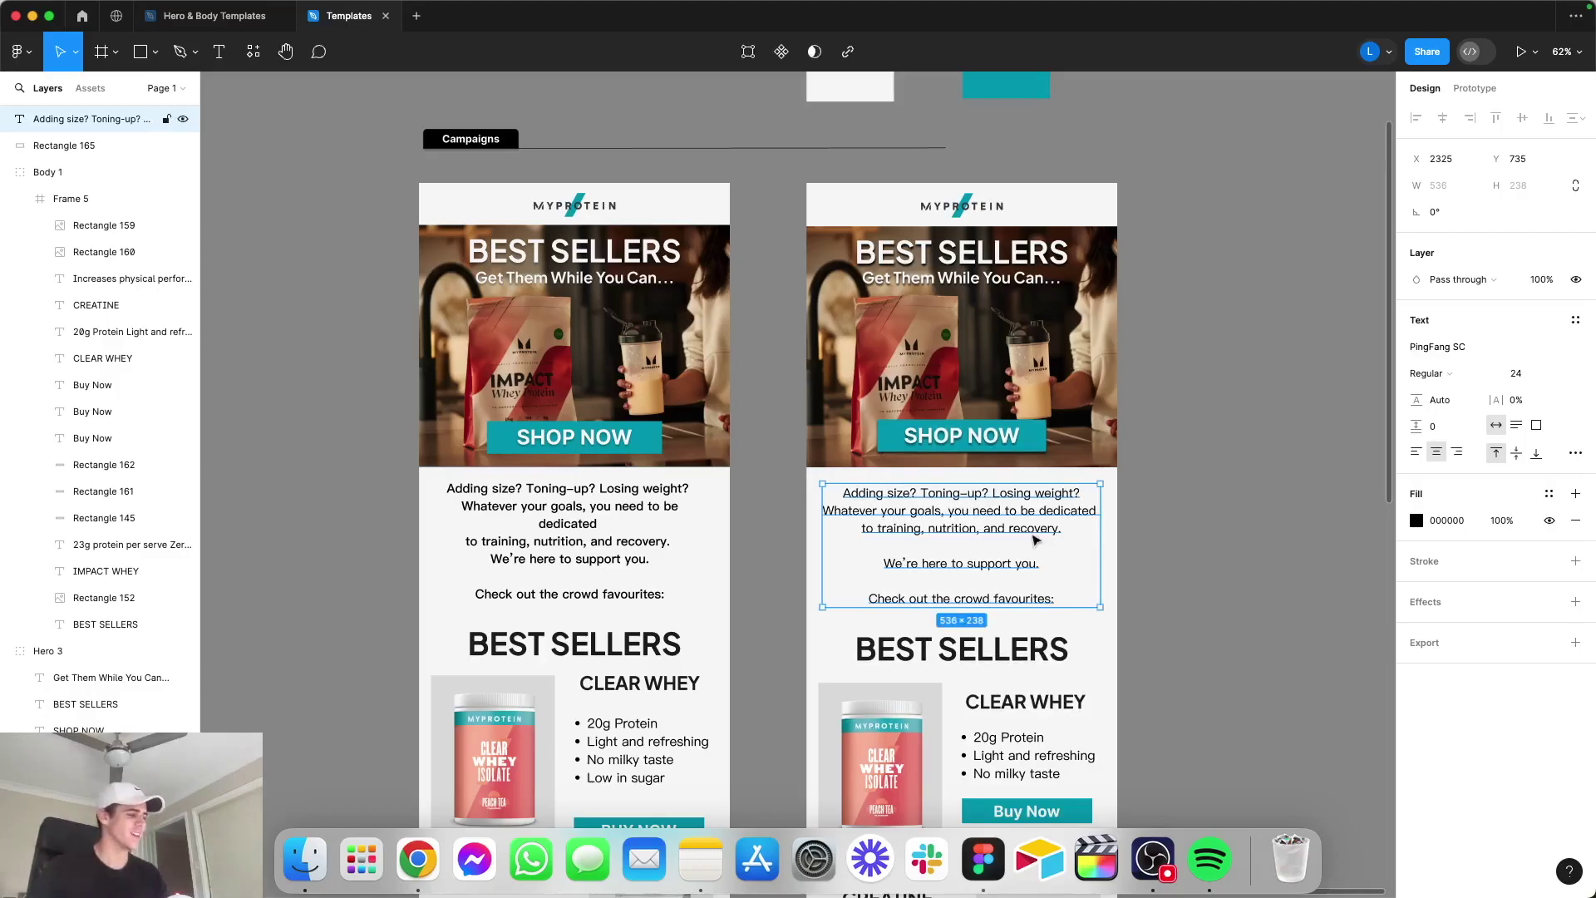
{"action": "key", "text": "Return"}
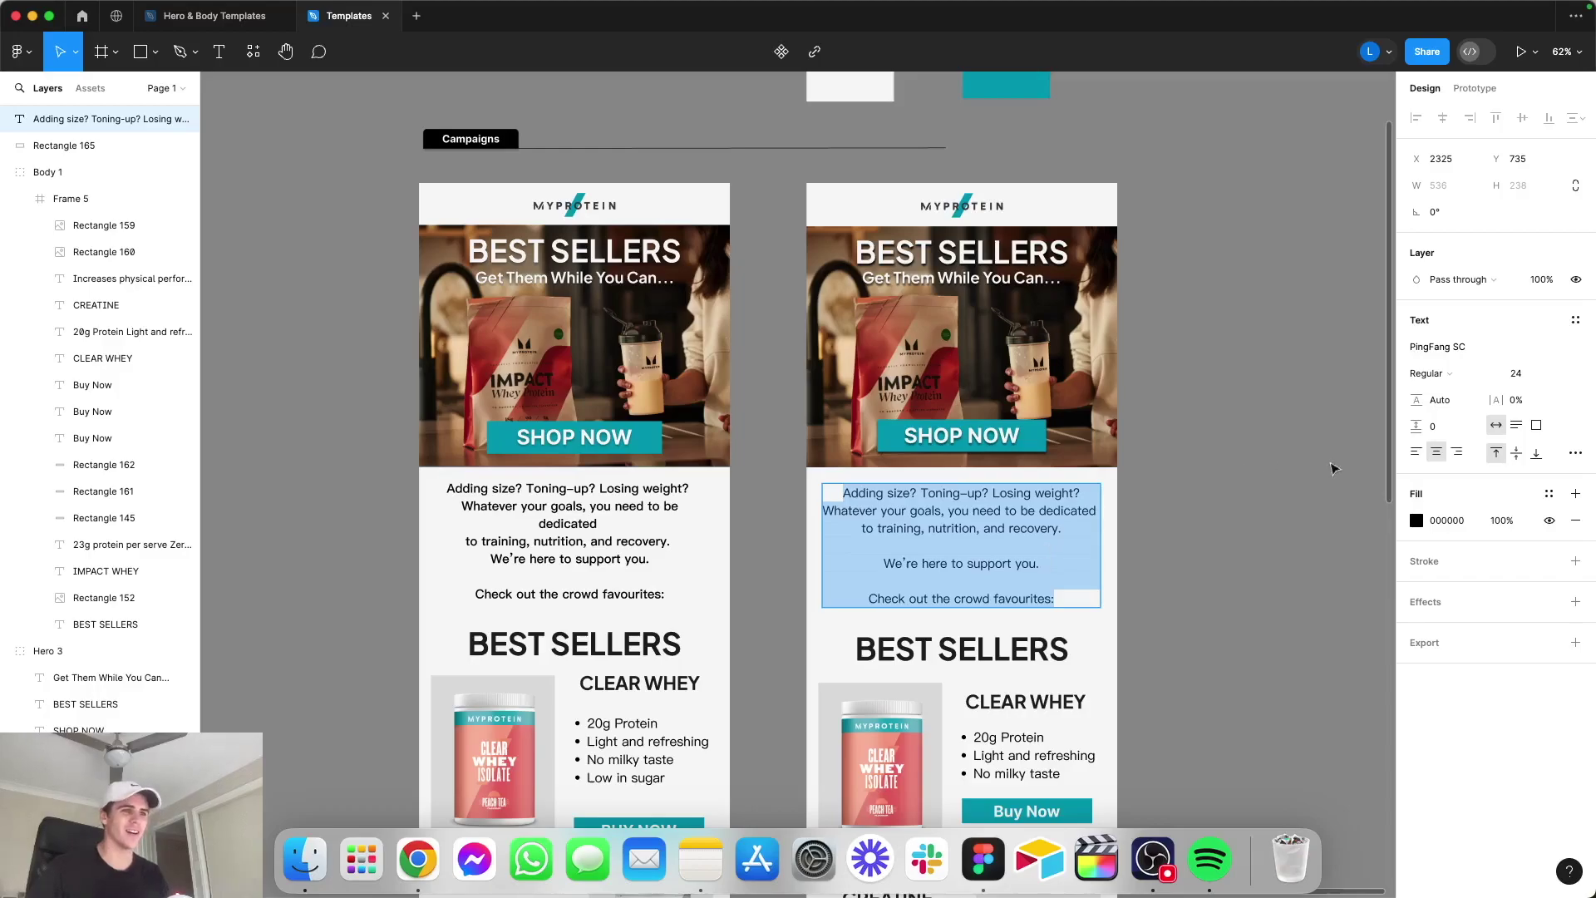
{"action": "key", "text": "Escape"}
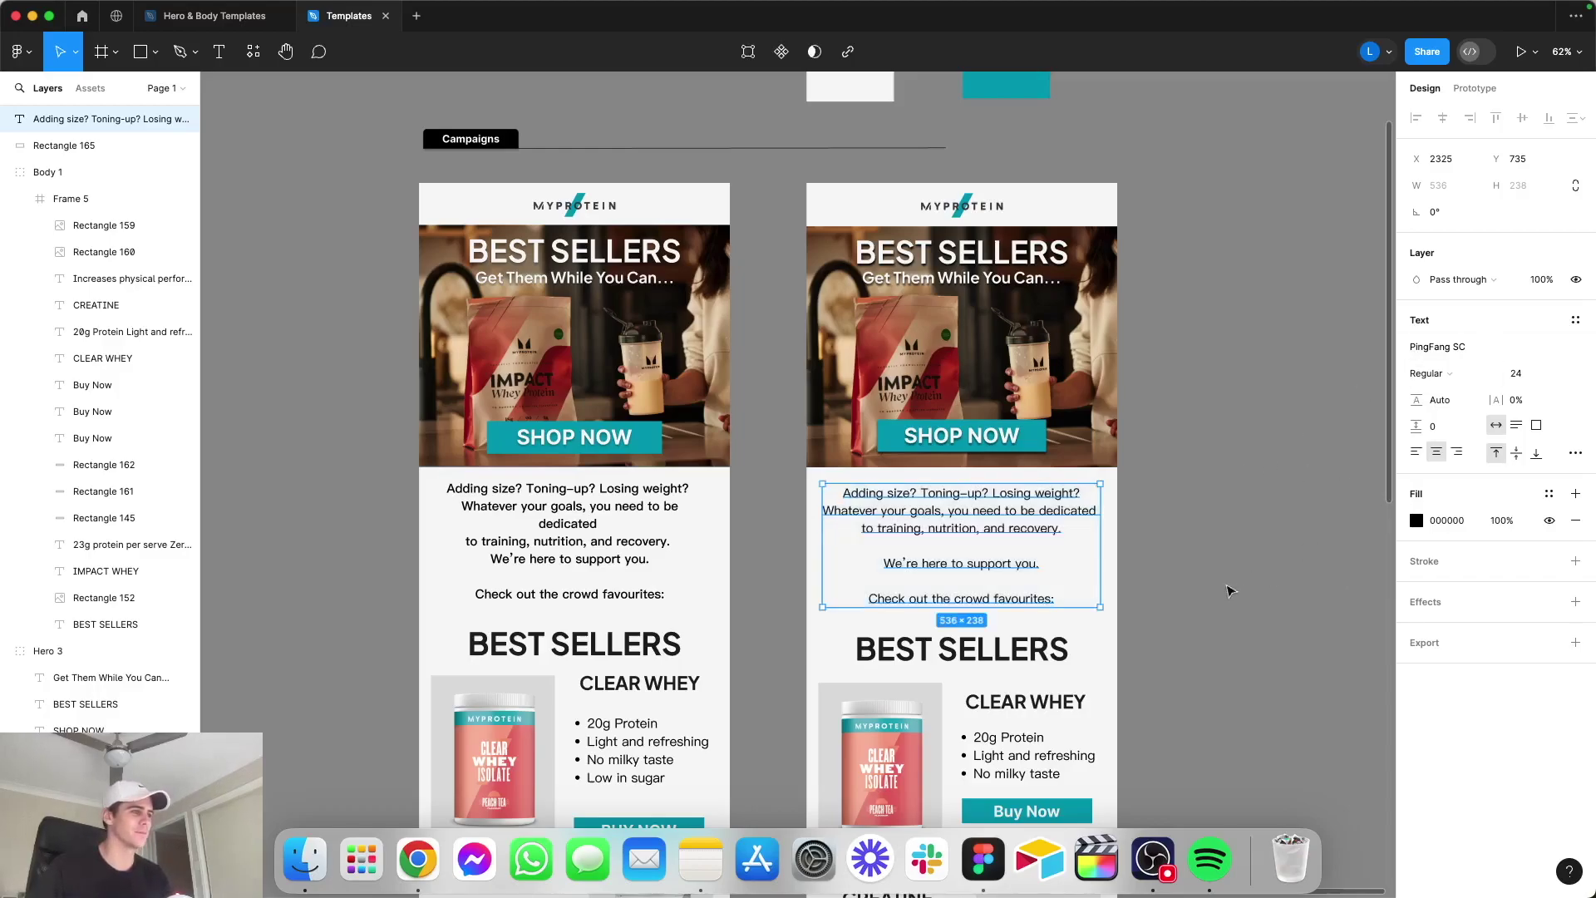
Step: Nudge the intro text slightly lower beneath the hero image and set its whole font size to 26
{"action": "left_click", "coordinate": [1244, 581]}
{"action": "scroll", "coordinate": [1244, 581], "scroll_direction": "up", "scroll_amount": 8}
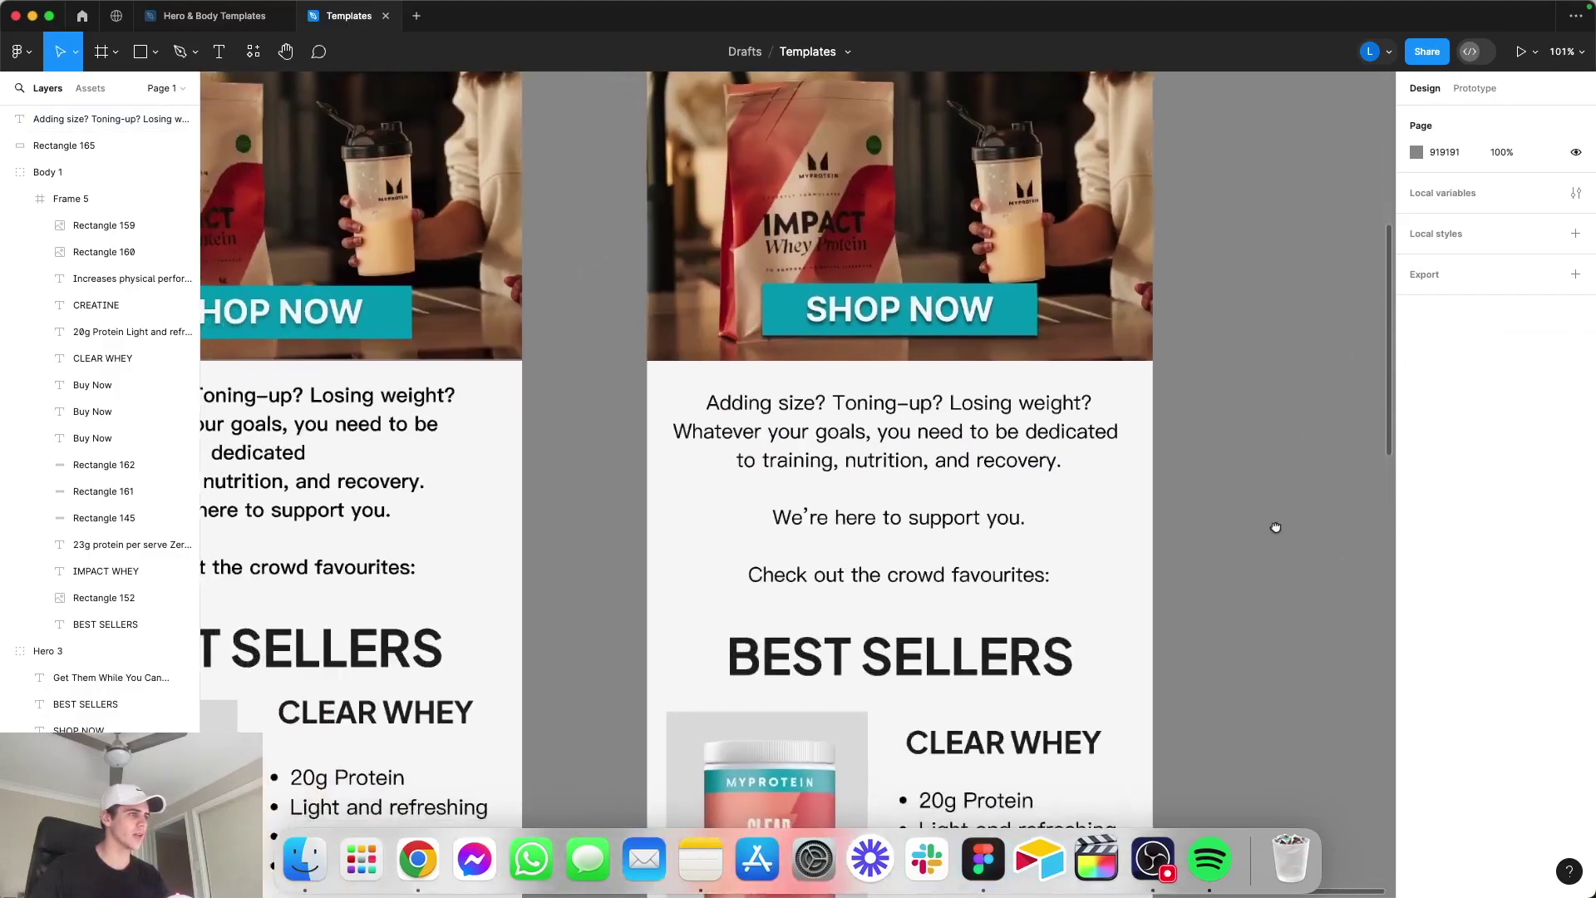
{"action": "left_click", "coordinate": [993, 429]}
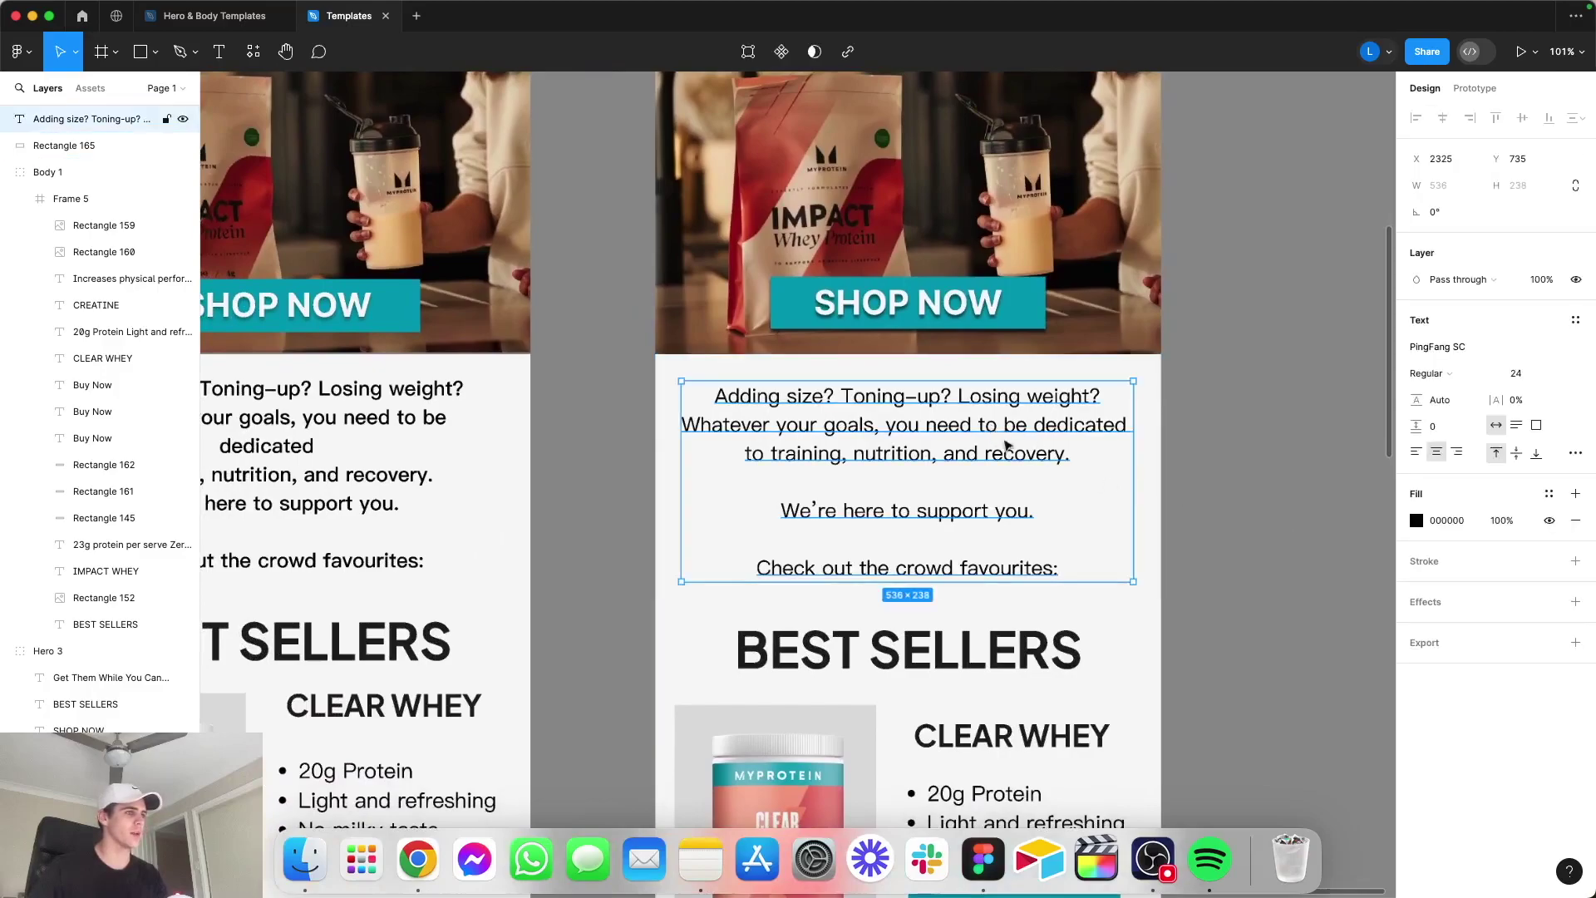
{"action": "left_click_drag", "start_coordinate": [1010, 438], "coordinate": [1015, 447]}
{"action": "triple_click", "coordinate": [1038, 433]}
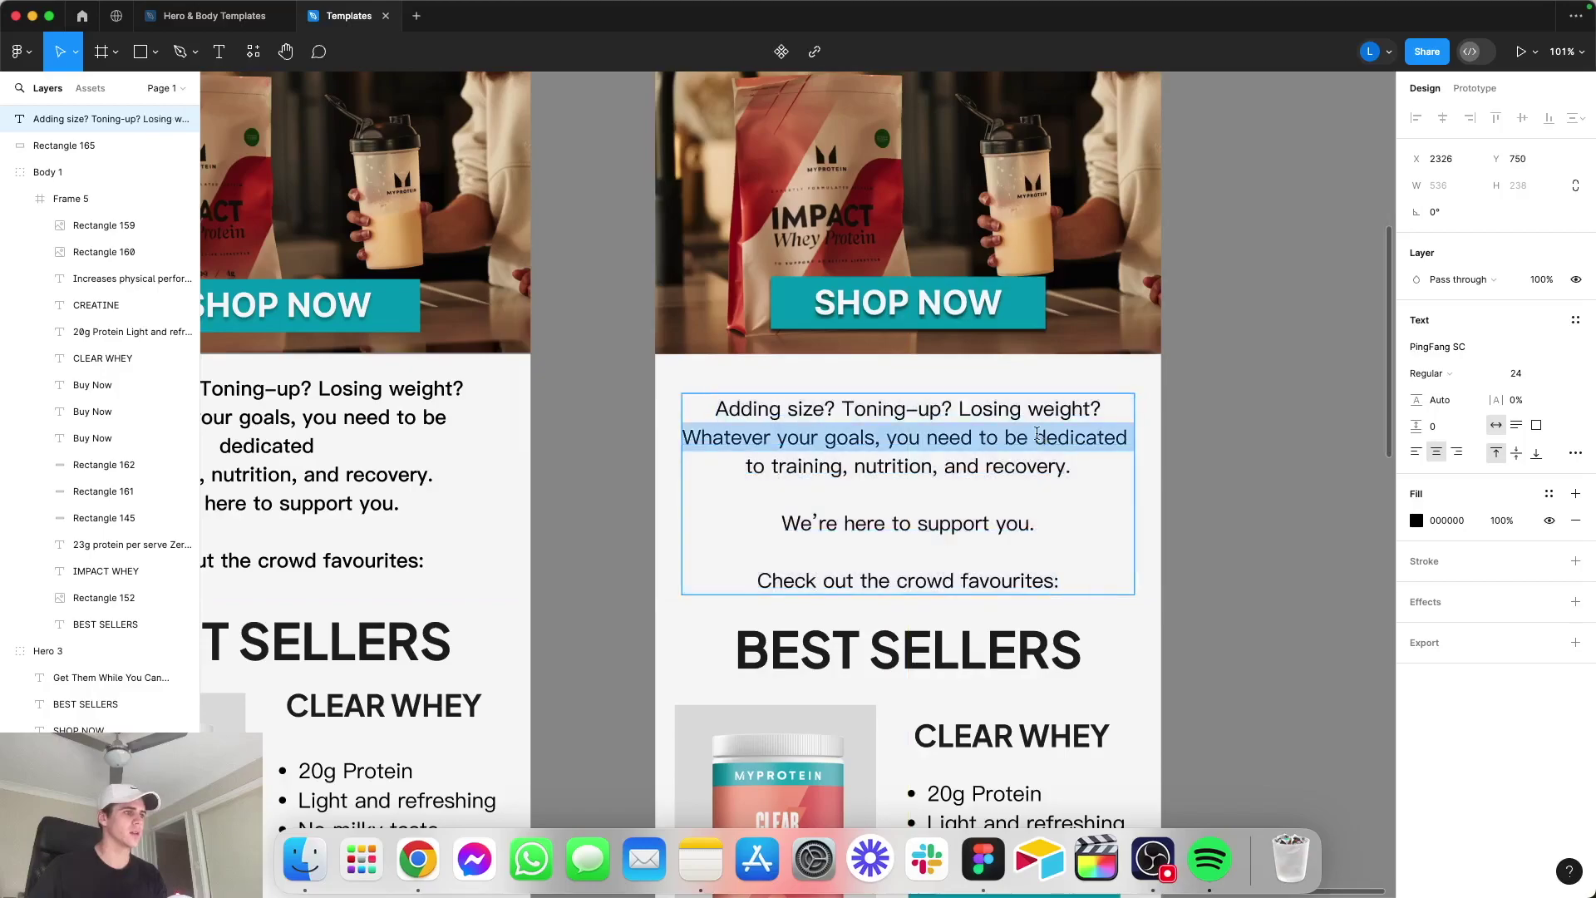
{"action": "key", "text": "super+a"}
{"action": "left_click", "coordinate": [1528, 374]}
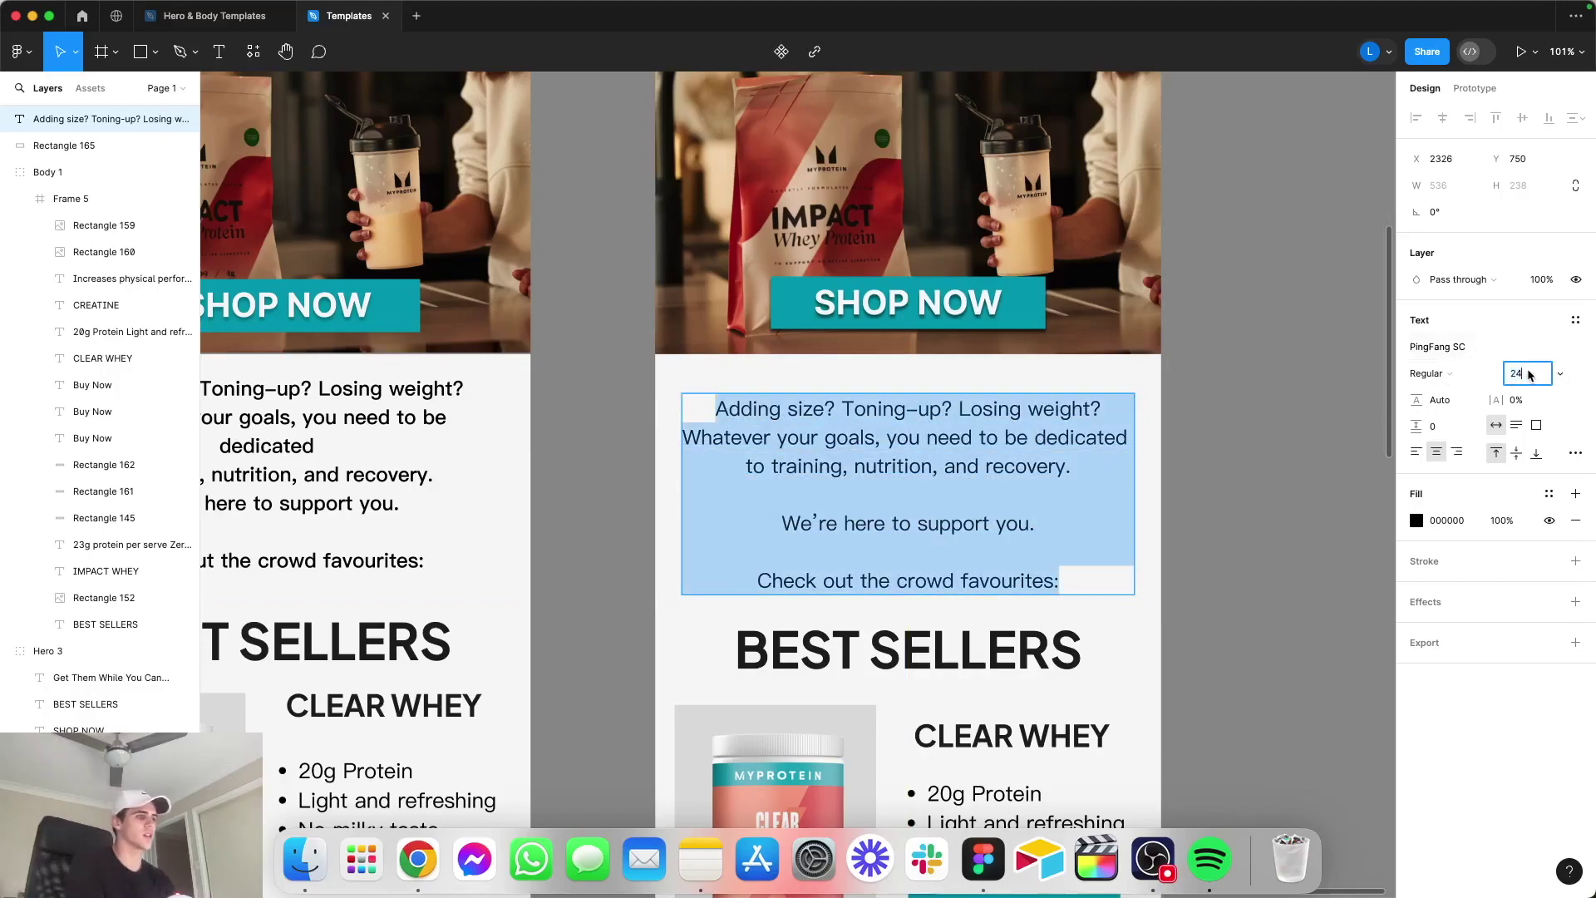
{"action": "type", "text": "26"}
{"action": "key", "text": "Return"}
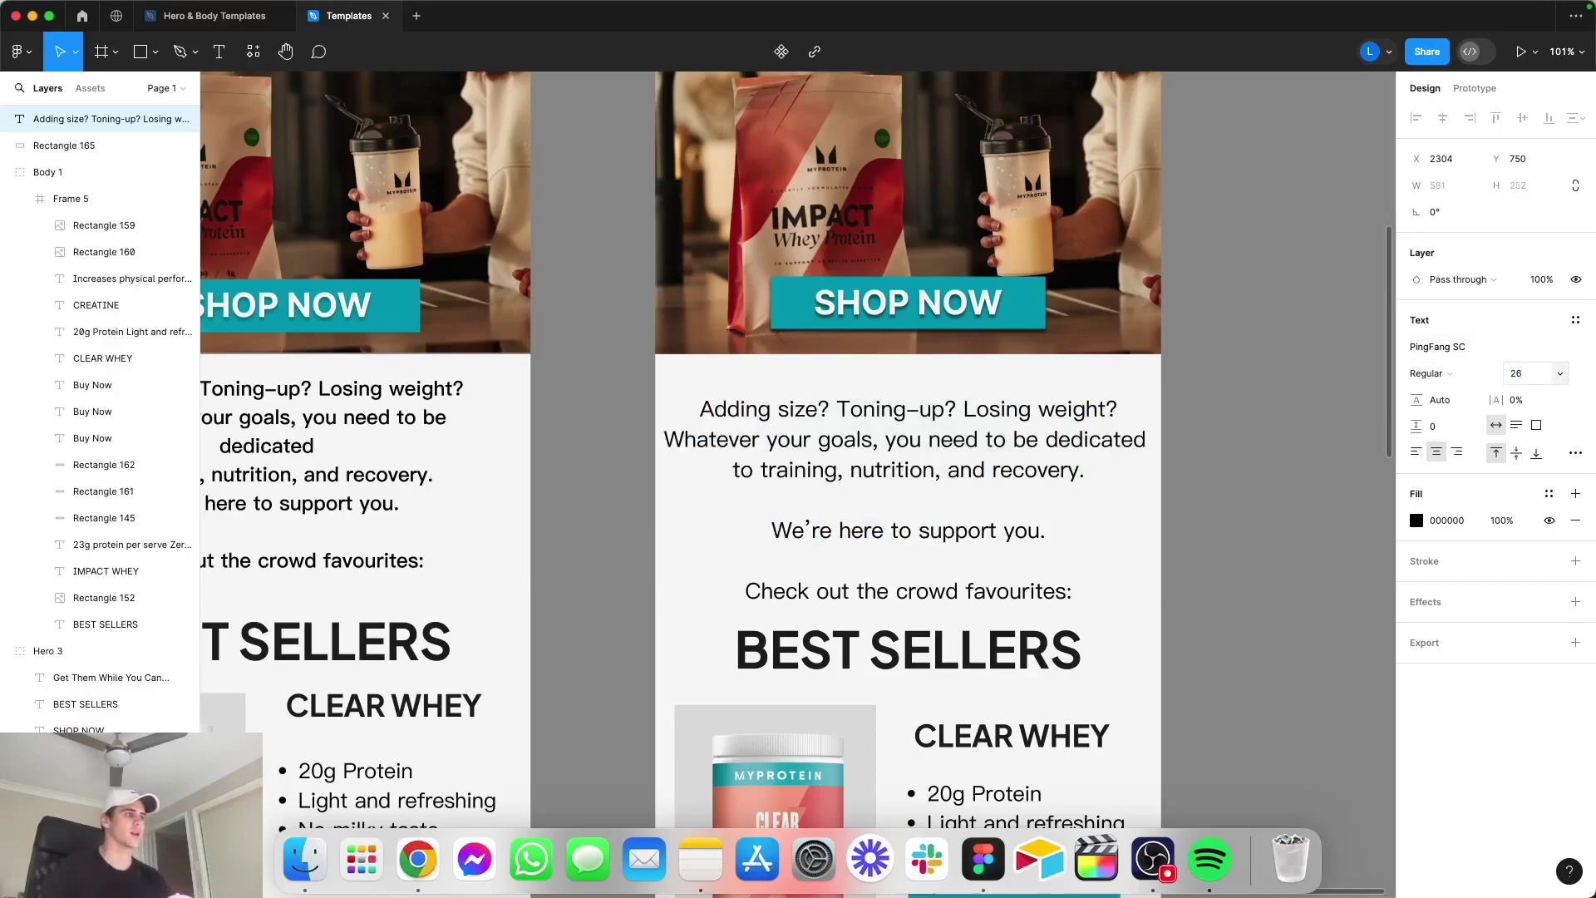
{"action": "key", "text": "Return"}
{"action": "key", "text": "Escape"}
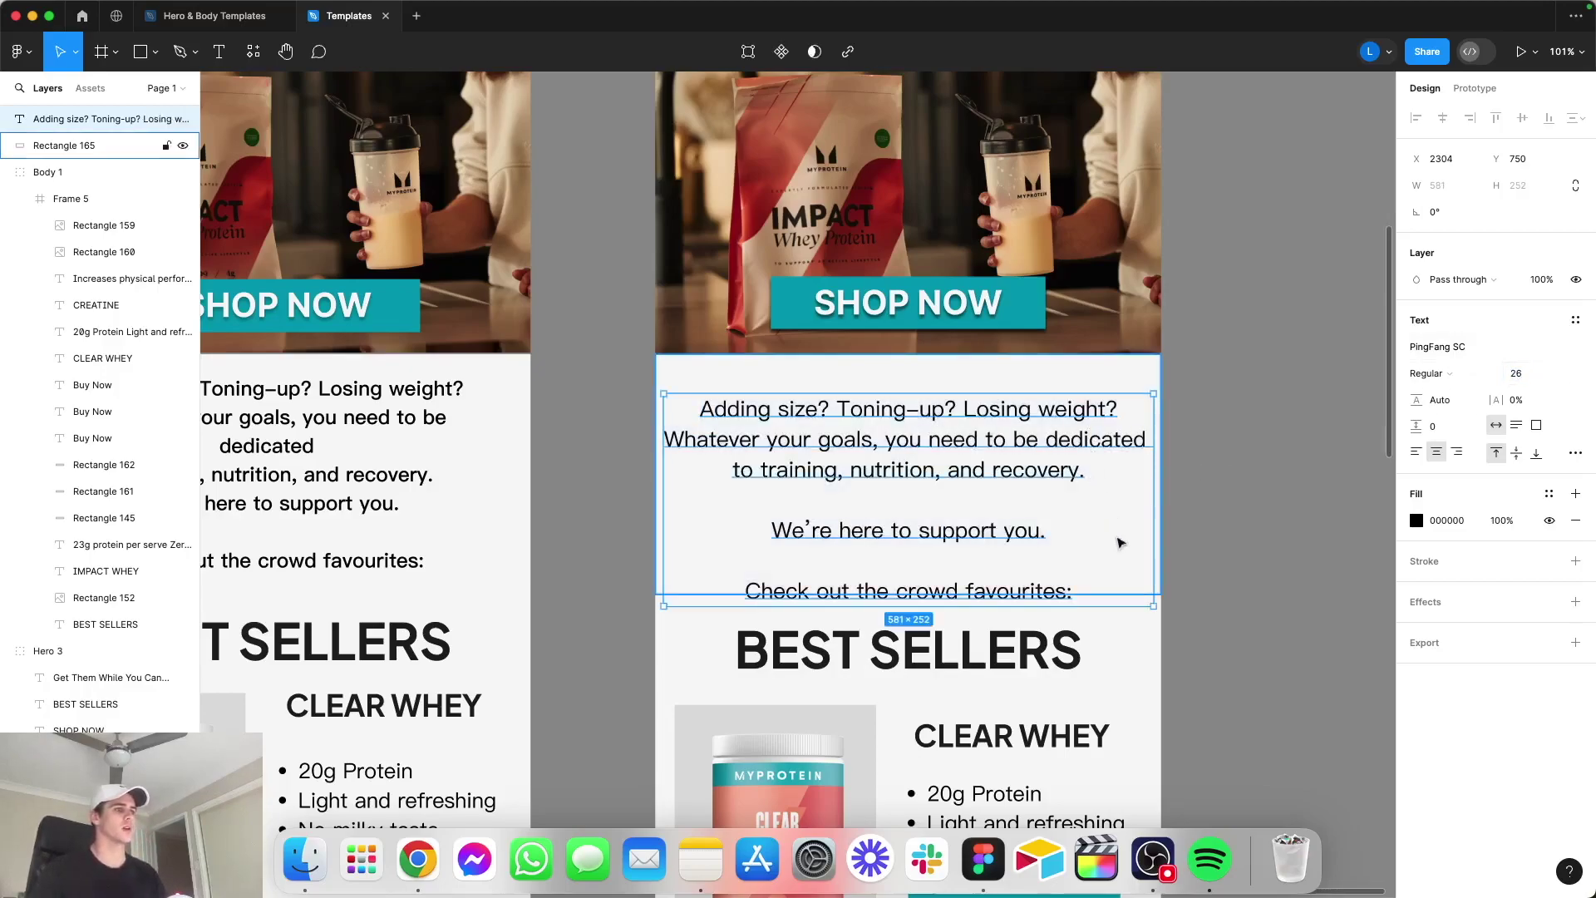
Step: Resize the intro text box to 544 × 249 and shift it up closer to the hero image
{"action": "left_click_drag", "start_coordinate": [1150, 607], "coordinate": [1122, 603]}
{"action": "left_click_drag", "start_coordinate": [943, 442], "coordinate": [953, 418]}
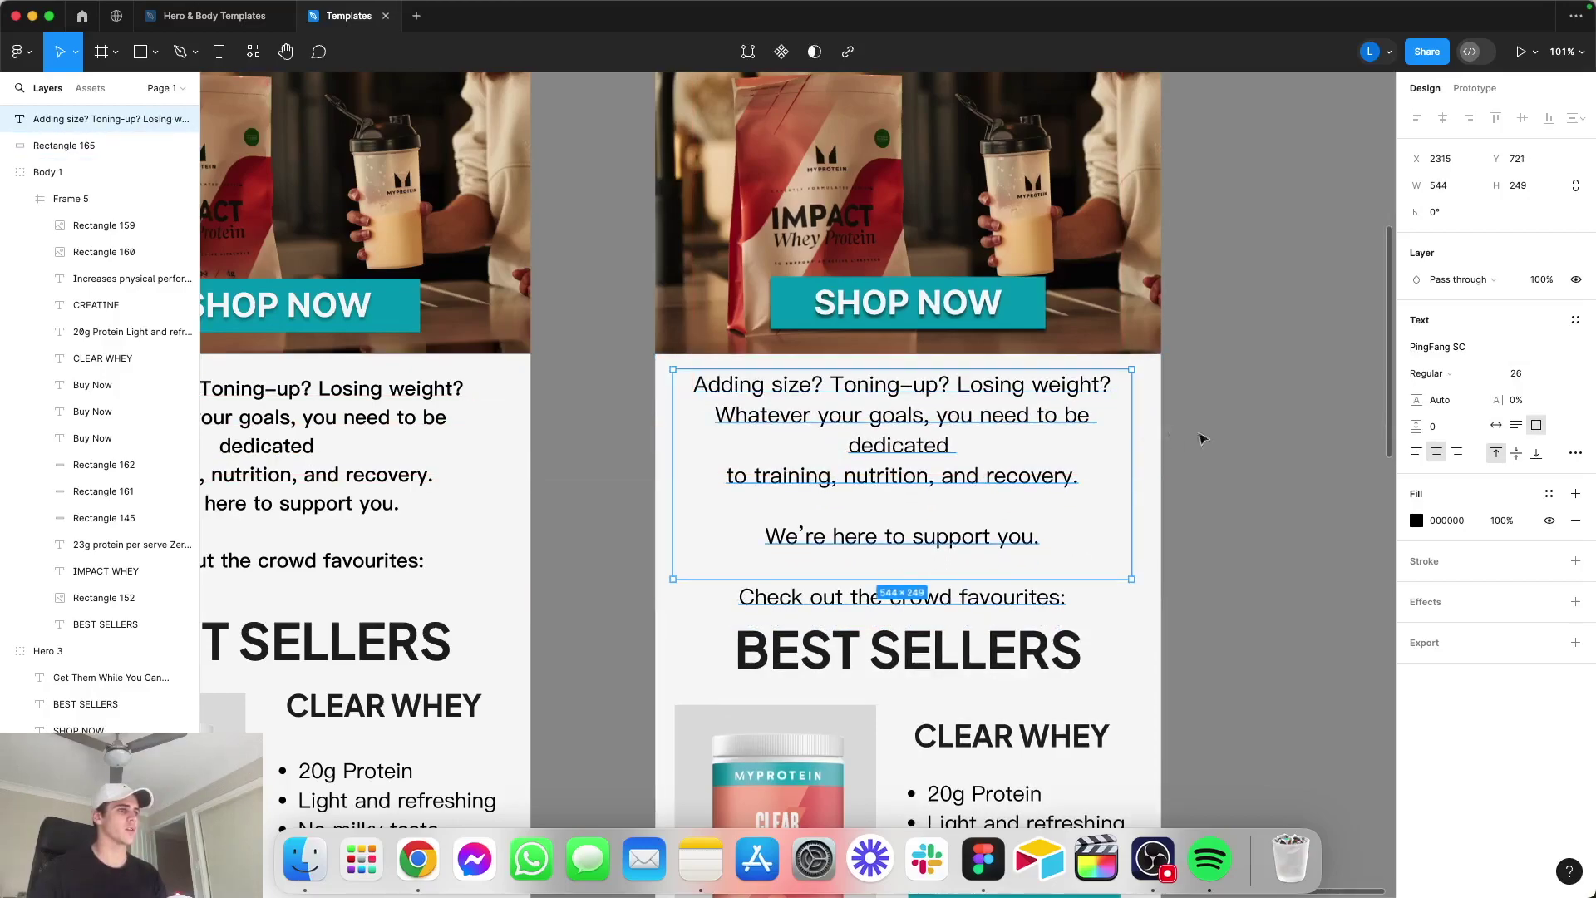
{"action": "key", "text": "Escape"}
Step: Change the whole intro text's font weight to Medium
{"action": "scroll", "coordinate": [977, 470], "scroll_direction": "down", "scroll_amount": 5}
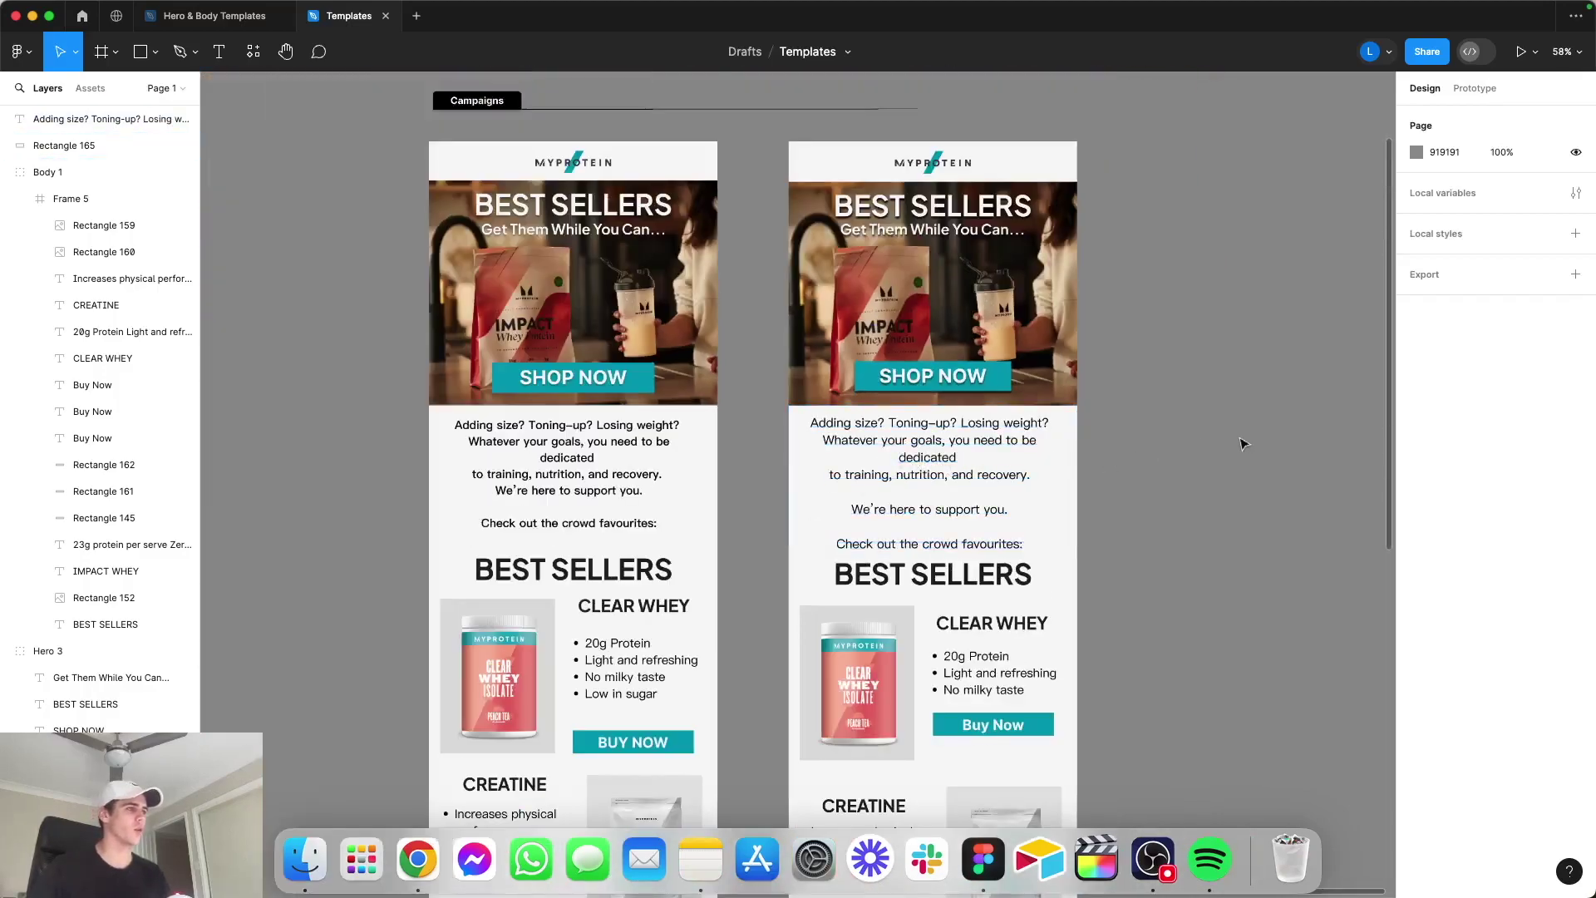
{"action": "left_click_drag", "start_coordinate": [1193, 441], "coordinate": [1210, 425]}
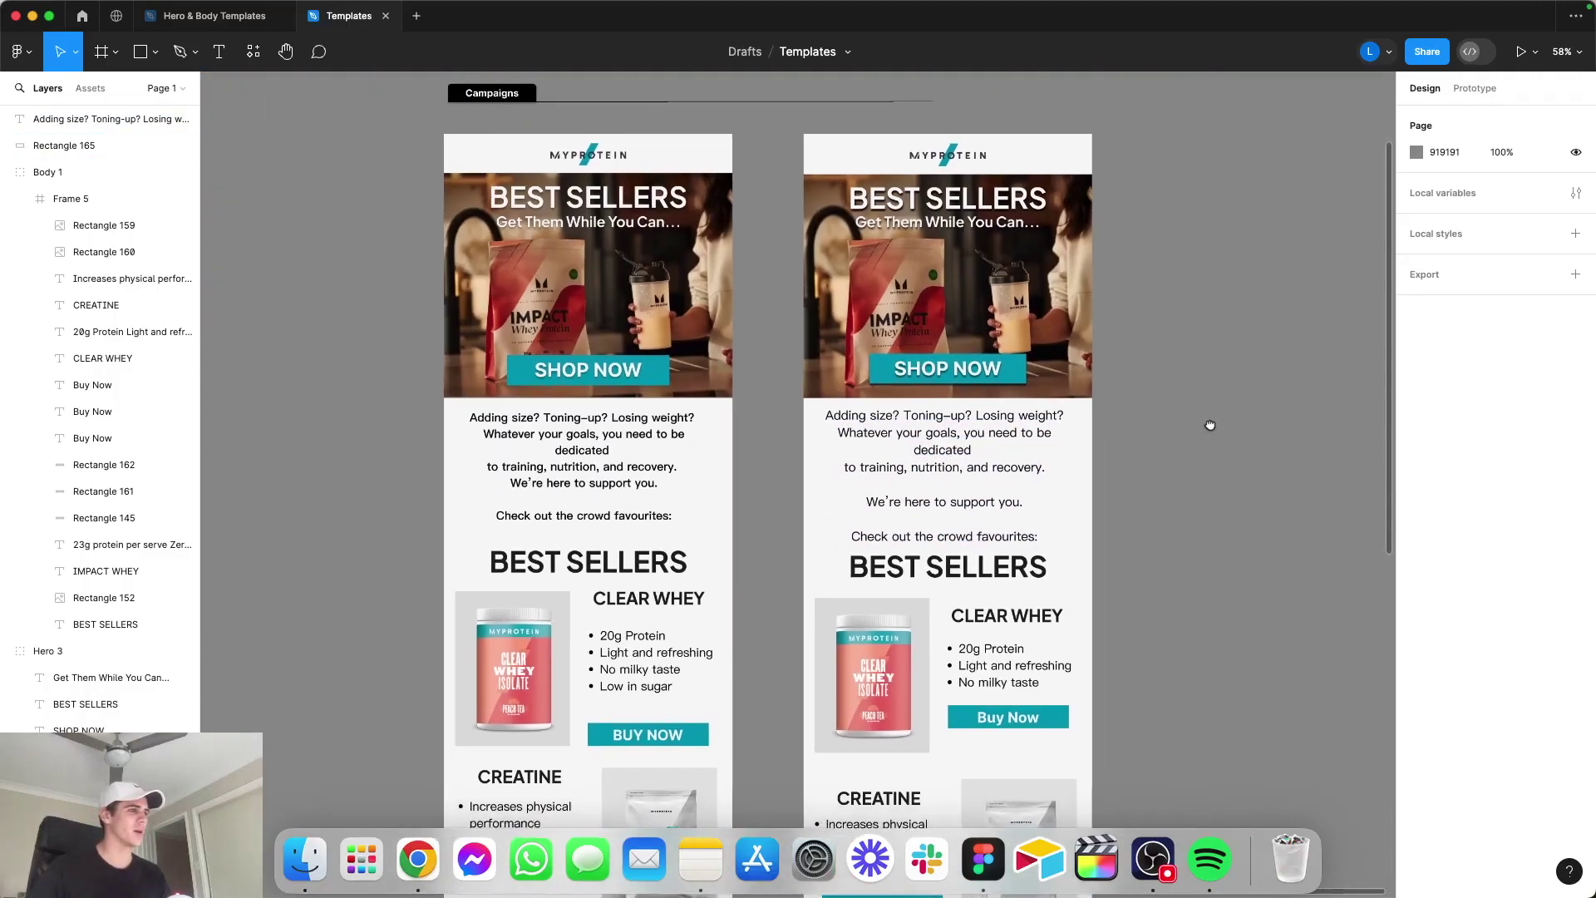
{"action": "double_click", "coordinate": [996, 433]}
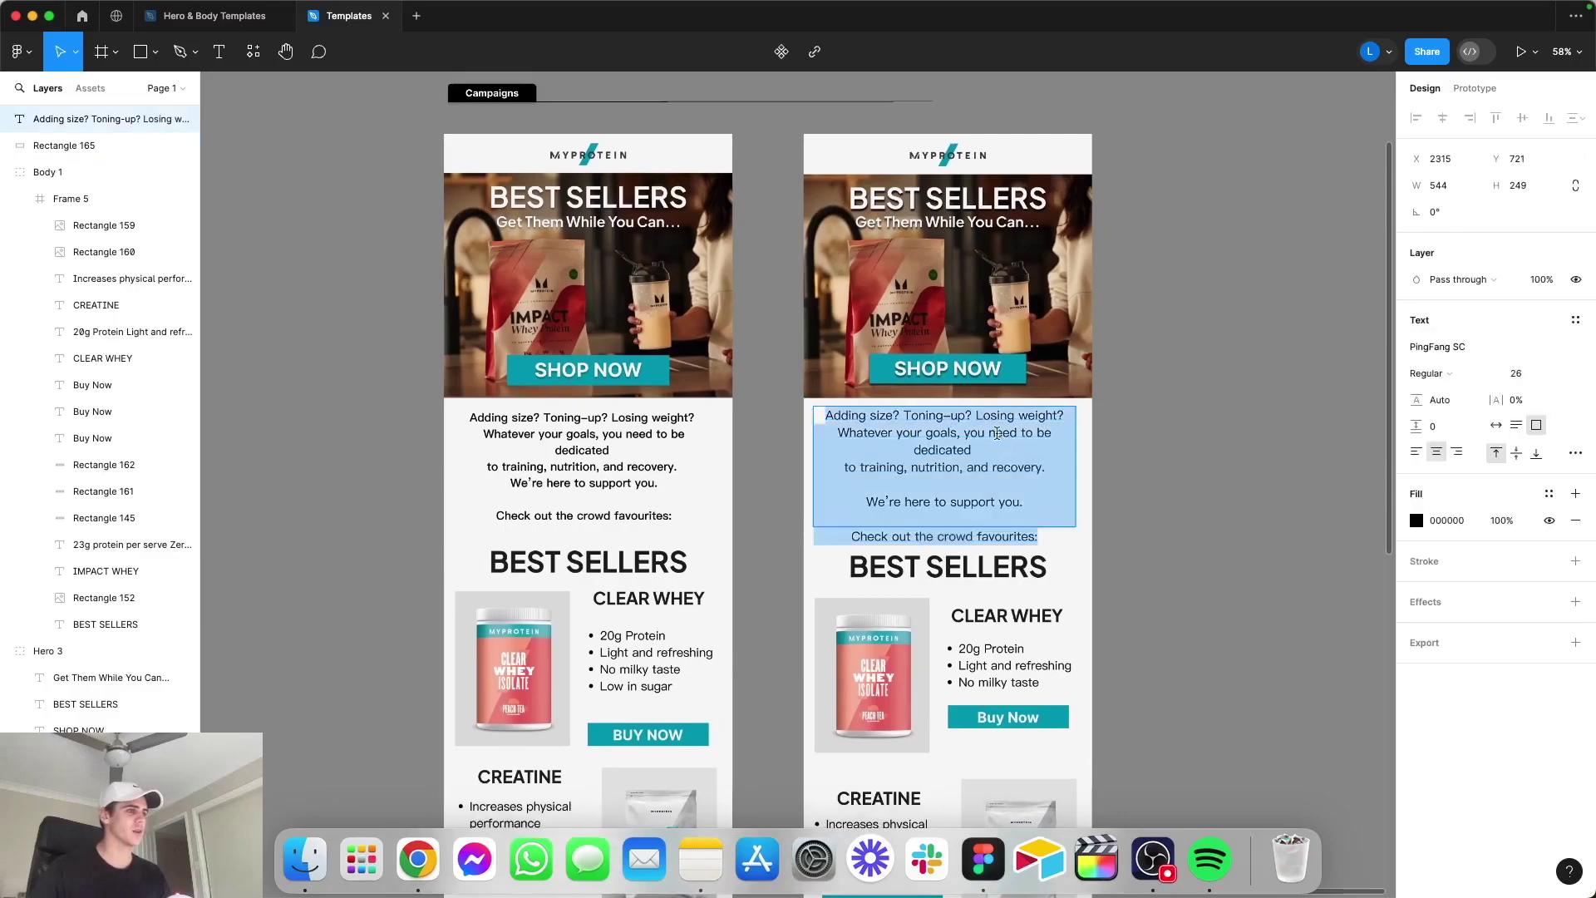
{"action": "left_click", "coordinate": [1464, 372]}
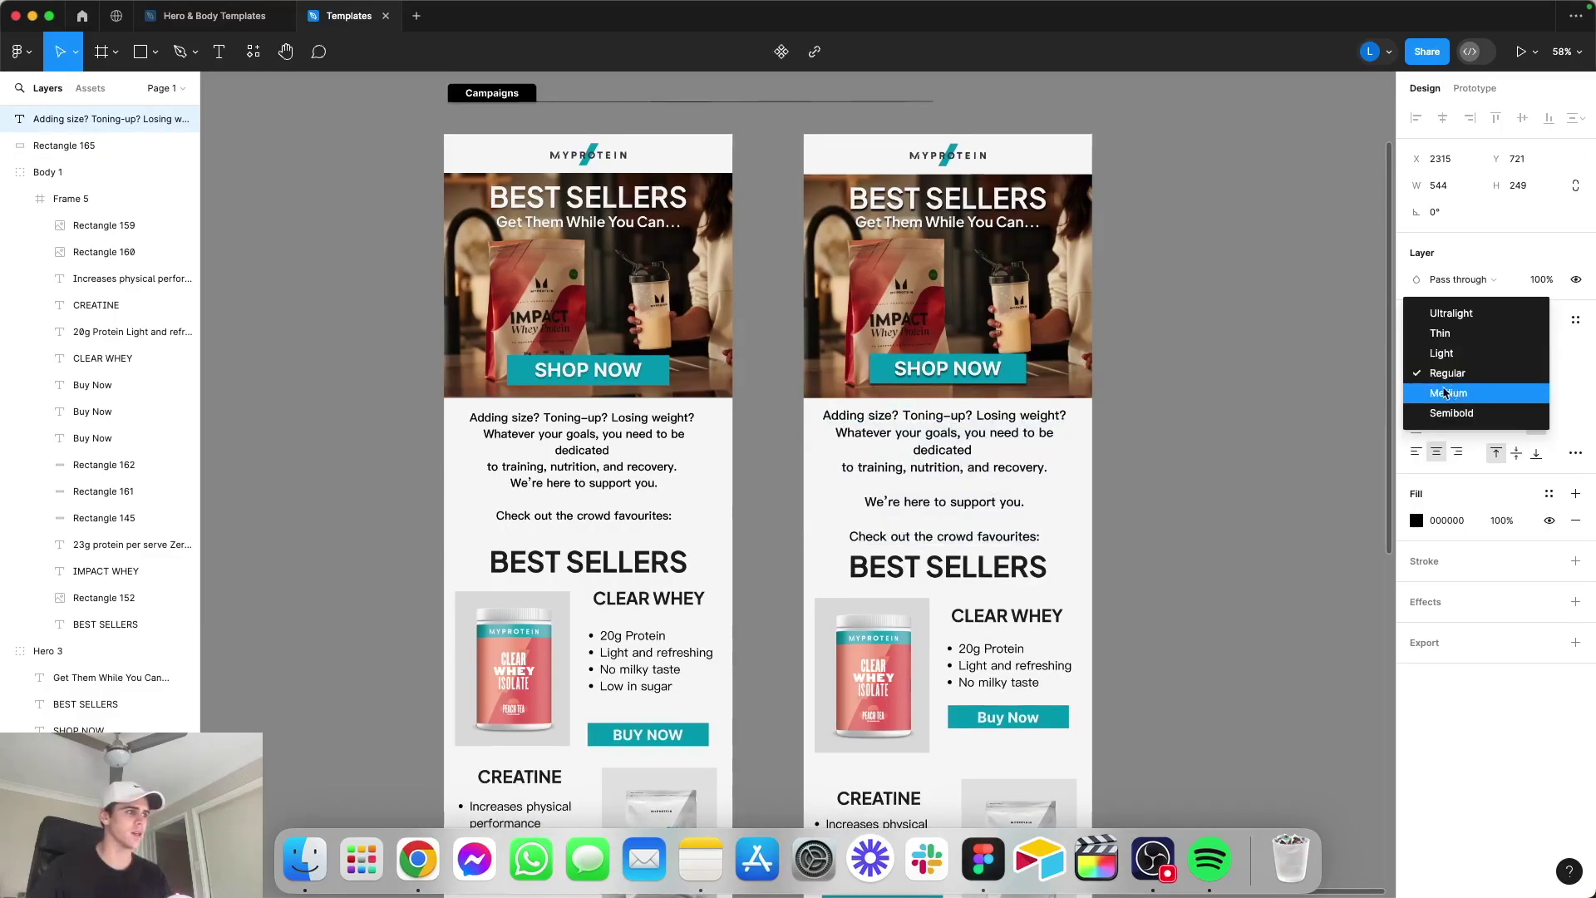
{"action": "key", "text": "Escape"}
{"action": "left_click", "coordinate": [1229, 464]}
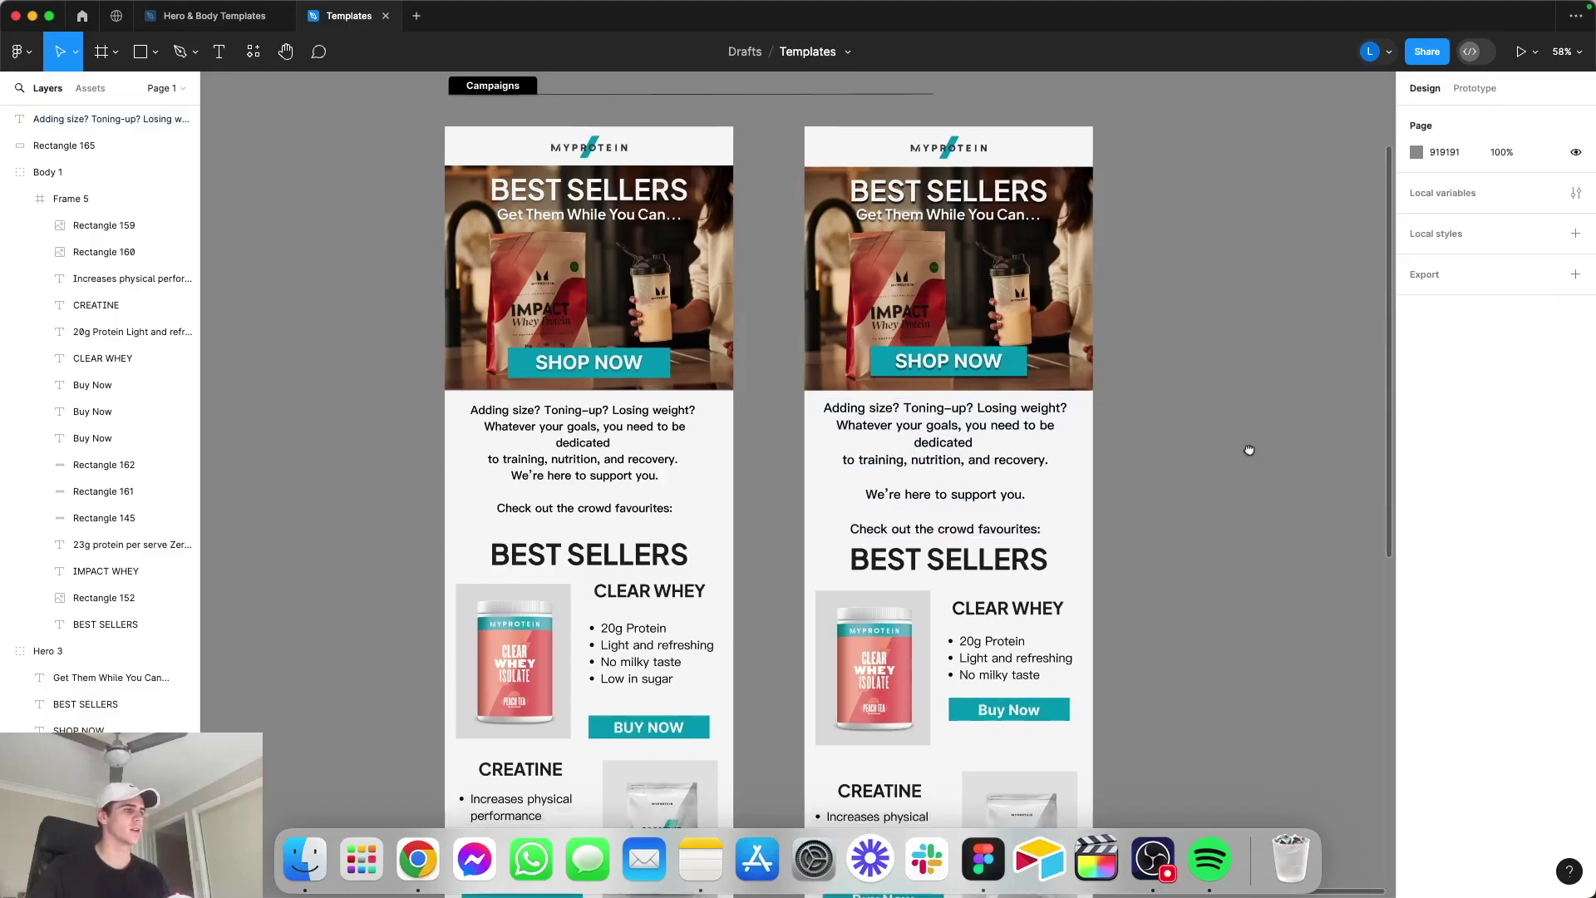
Step: Set the whole intro text's font size to 24
{"action": "scroll", "coordinate": [1197, 449], "scroll_direction": "down", "scroll_amount": 2}
{"action": "scroll", "coordinate": [1208, 417], "scroll_direction": "right", "scroll_amount": 1}
{"action": "scroll", "coordinate": [1208, 418], "scroll_direction": "right", "scroll_amount": 1}
{"action": "scroll", "coordinate": [1209, 417], "scroll_direction": "up", "scroll_amount": 1}
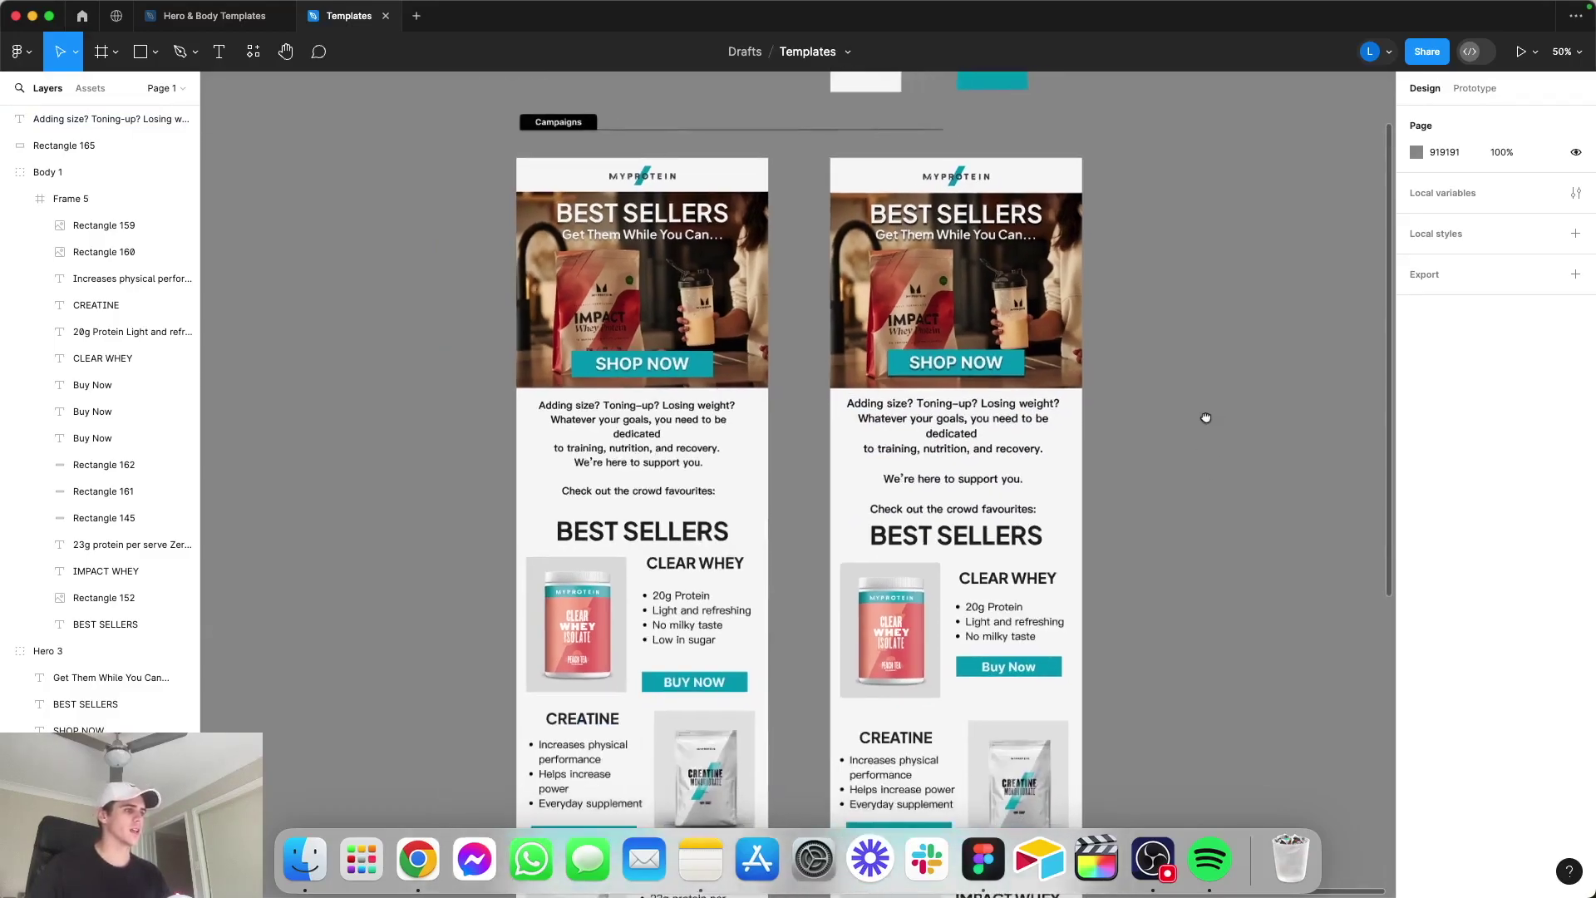
{"action": "double_click", "coordinate": [935, 433]}
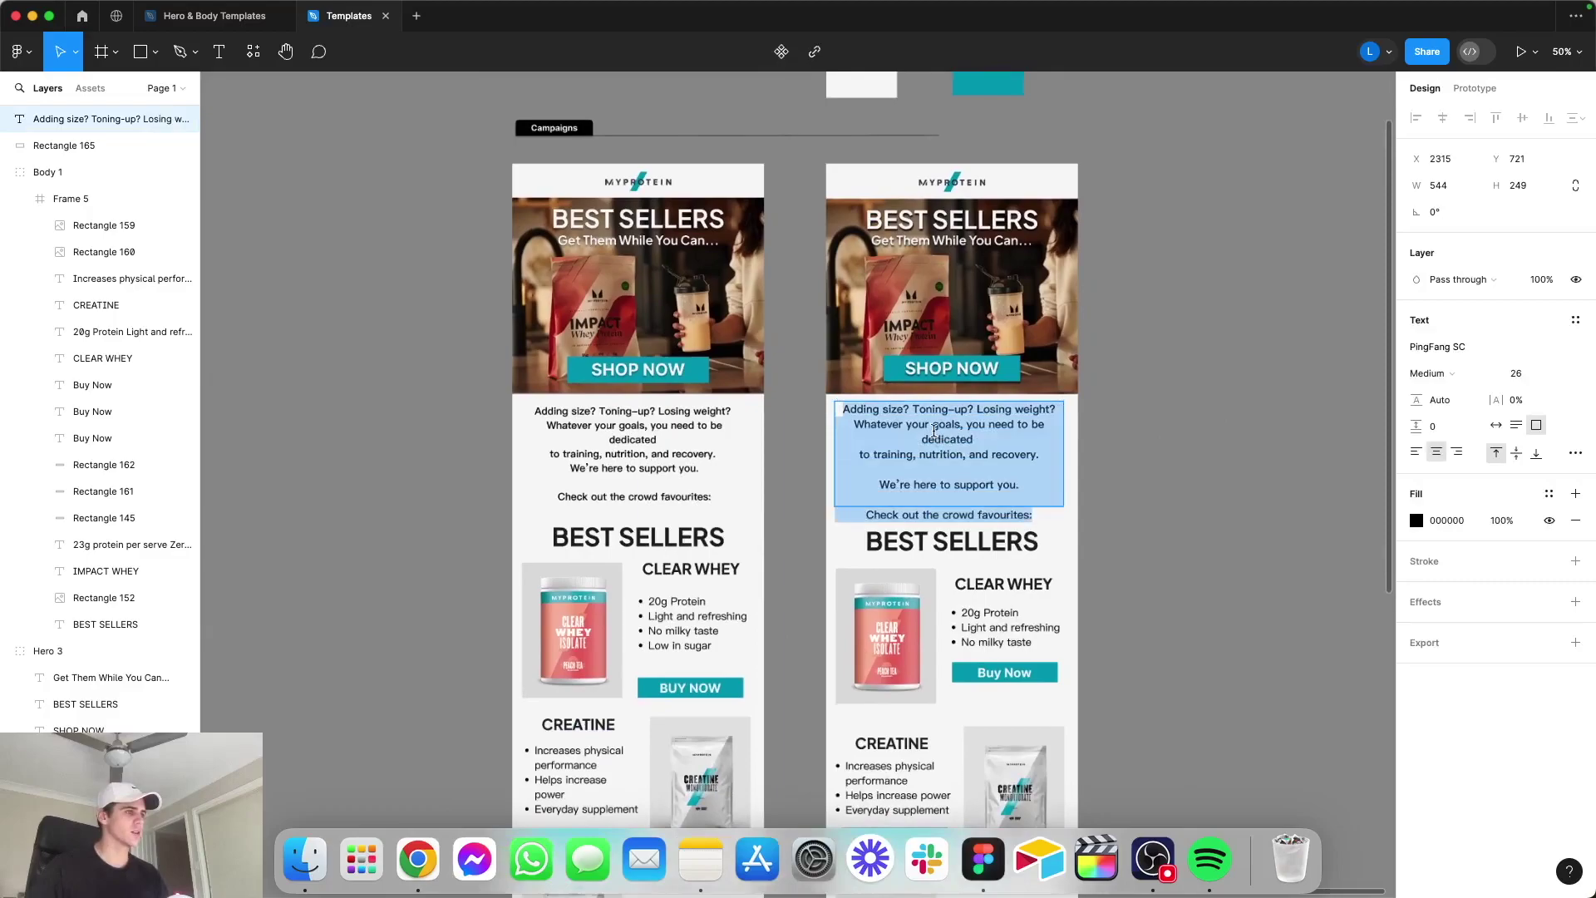
{"action": "left_click", "coordinate": [1534, 377]}
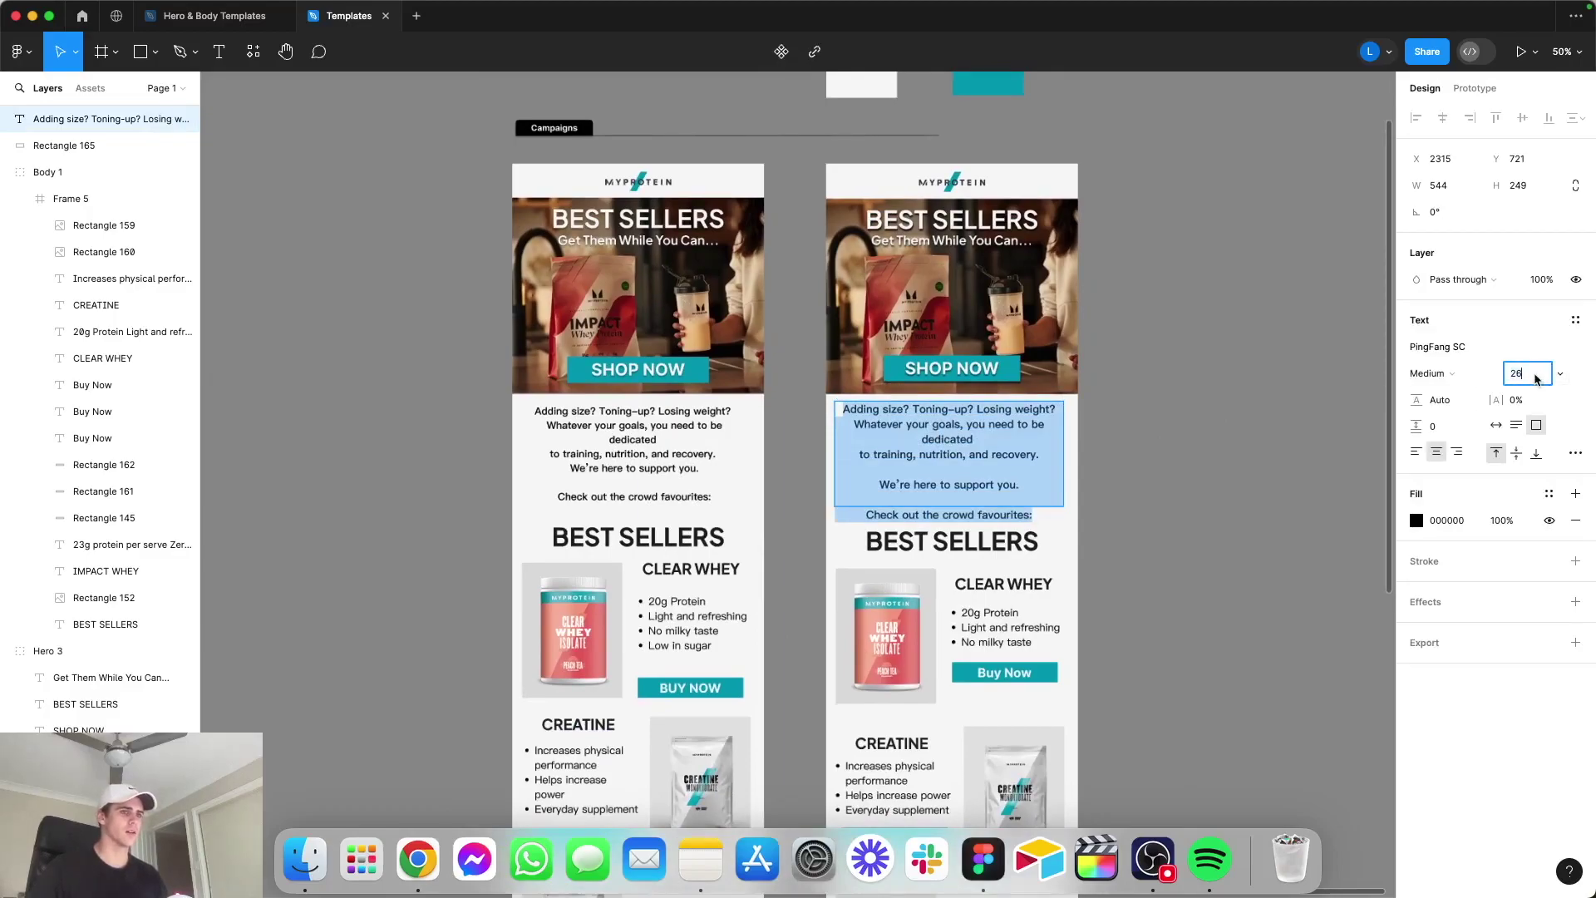
{"action": "type", "text": "24"}
{"action": "key", "text": "Return"}
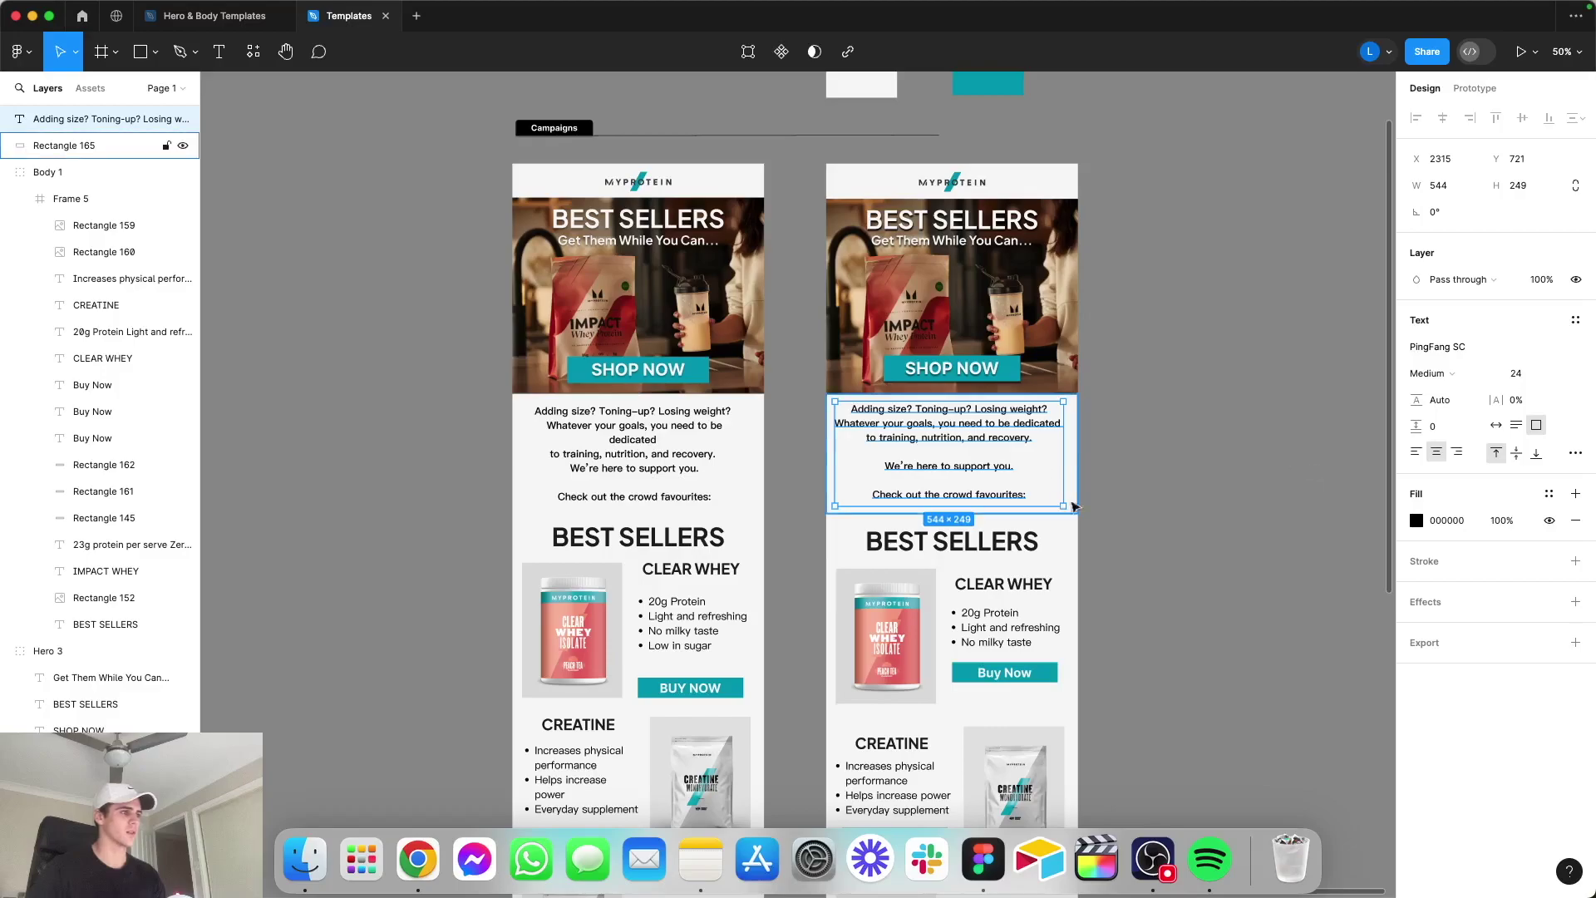
{"action": "key", "text": "Escape"}
Step: Shorten the intro's background rectangle to a height of 264 and move the body section up flush against it
{"action": "scroll", "coordinate": [998, 530], "scroll_direction": "up", "scroll_amount": 10}
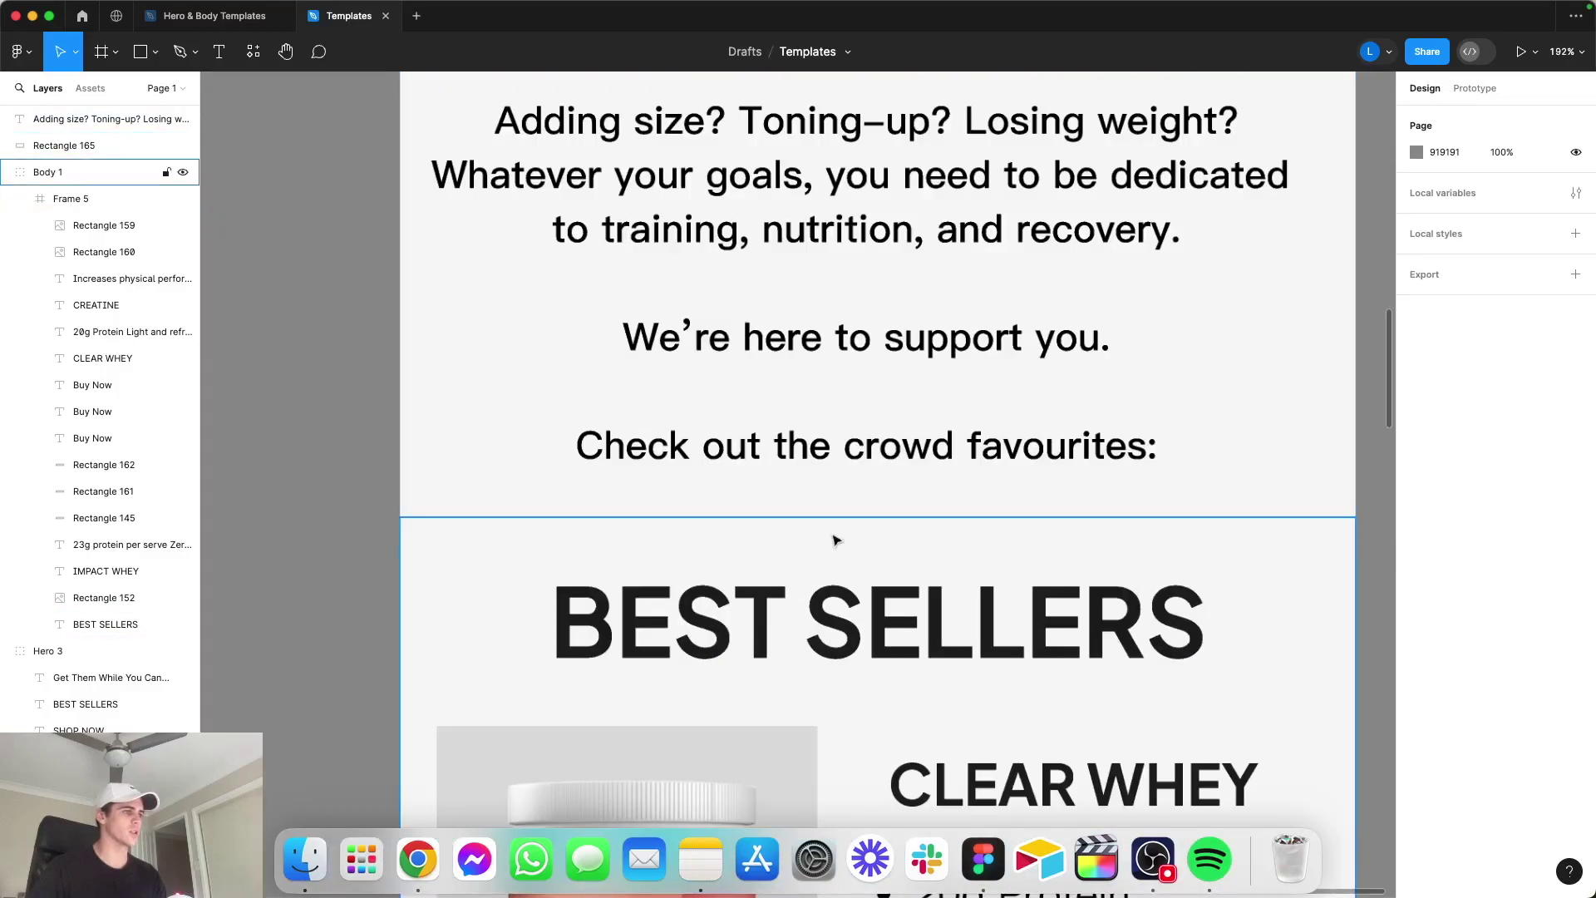
{"action": "left_click", "coordinate": [846, 511]}
{"action": "mouse_move", "coordinate": [871, 516]}
{"action": "left_mouse_down"}
{"action": "mouse_move", "coordinate": [870, 497]}
{"action": "mouse_move", "coordinate": [874, 539]}
{"action": "mouse_move", "coordinate": [875, 517]}
{"action": "left_mouse_up"}
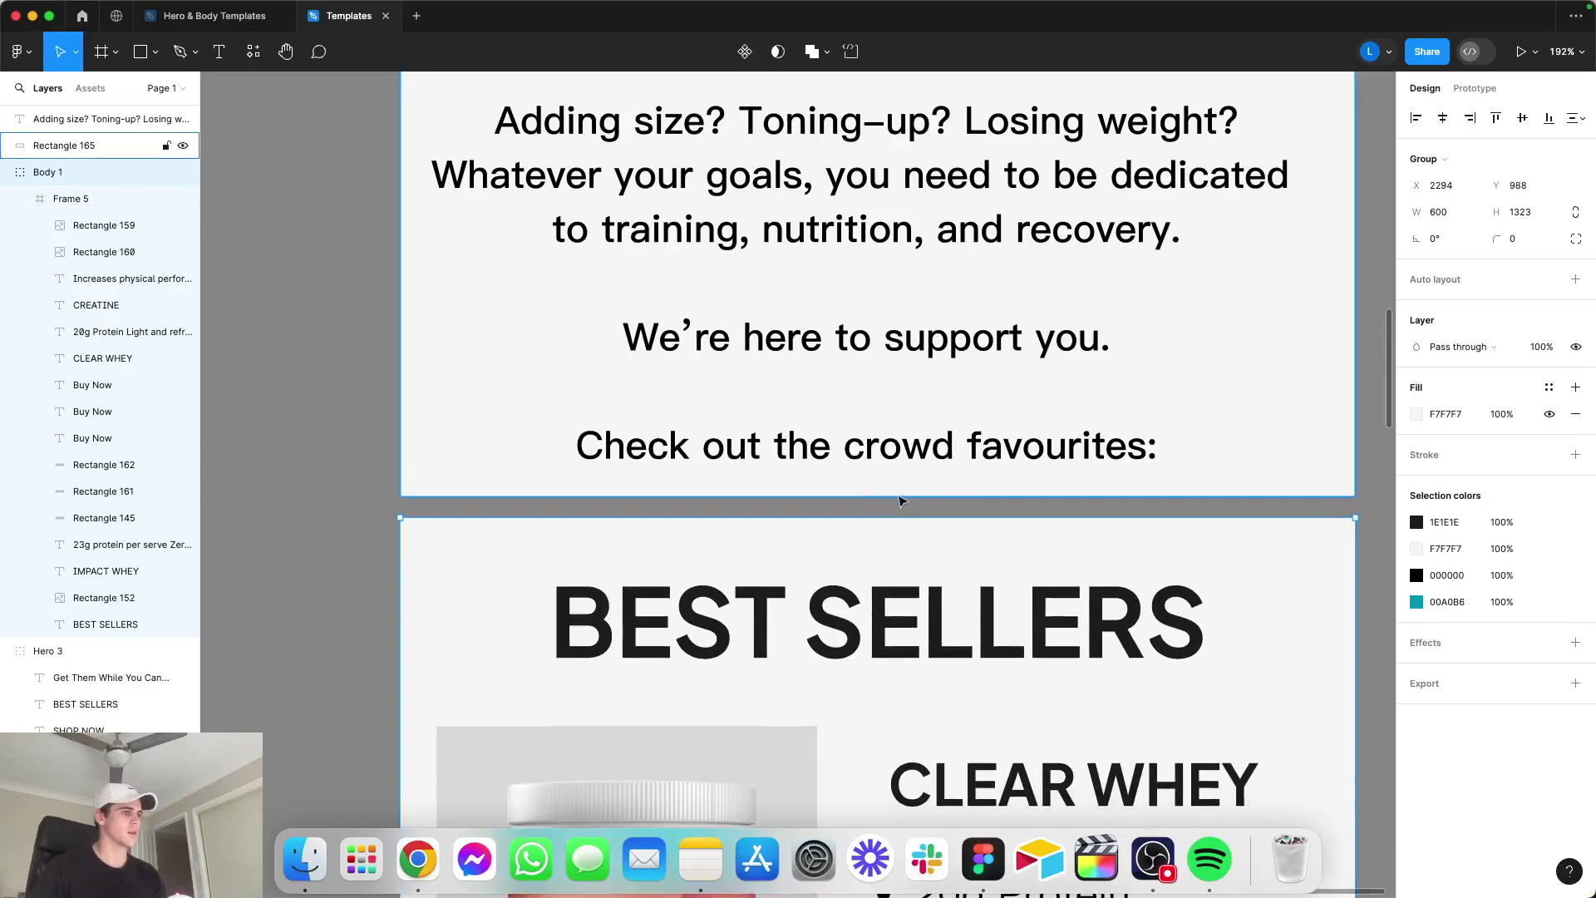
{"action": "left_click", "coordinate": [891, 494]}
{"action": "left_click_drag", "start_coordinate": [887, 496], "coordinate": [887, 483]}
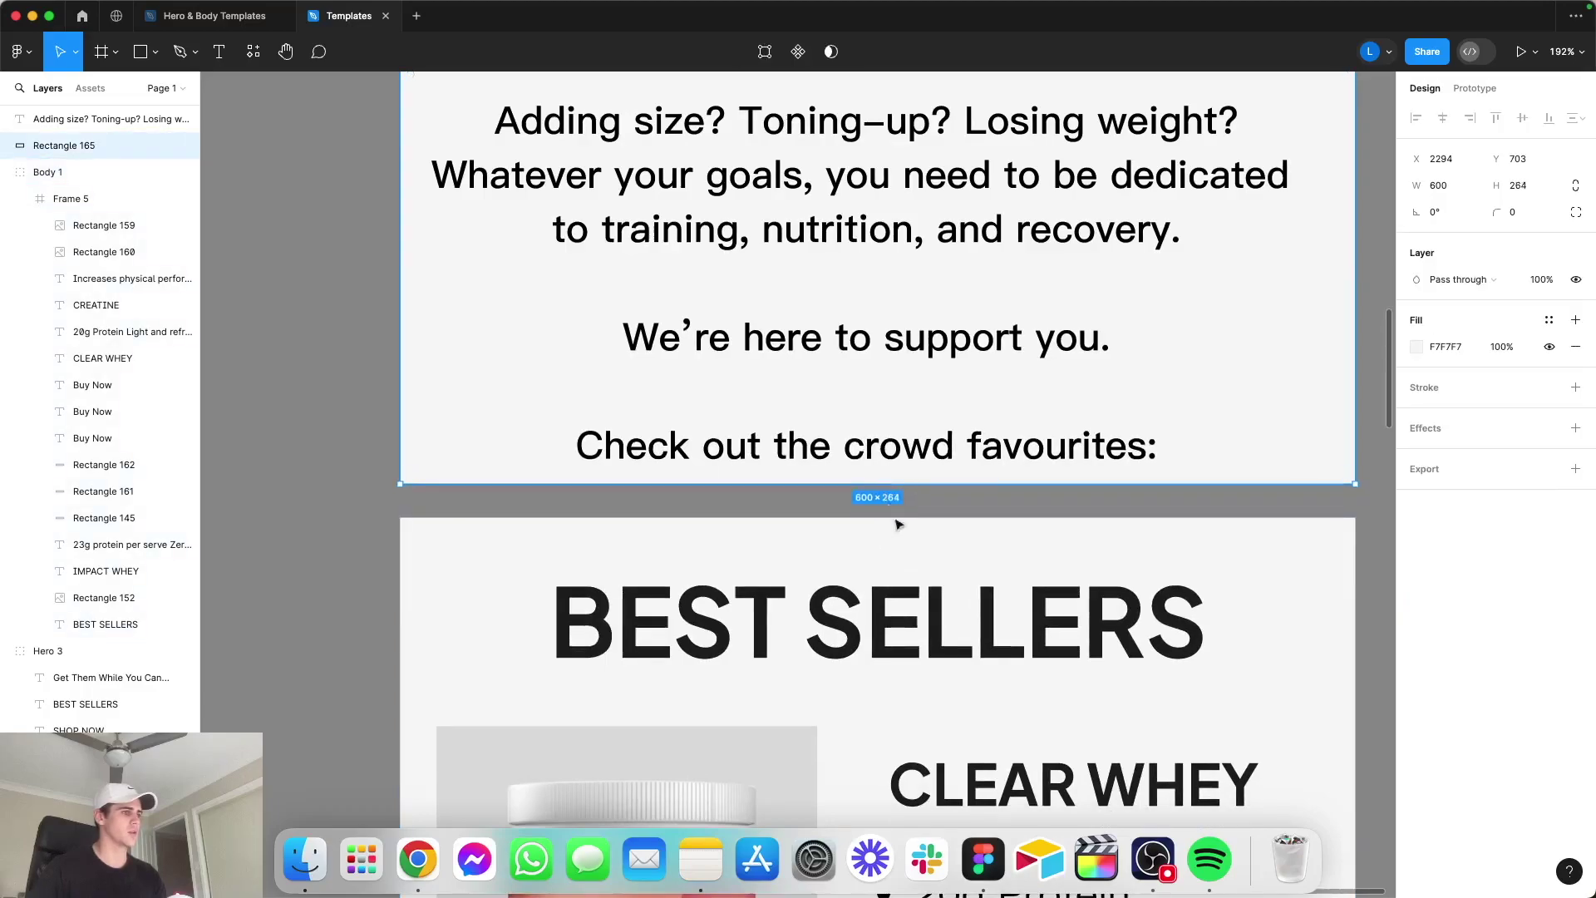
{"action": "left_click_drag", "start_coordinate": [880, 558], "coordinate": [880, 527]}
{"action": "left_click", "coordinate": [341, 384]}
Step: Shorten the body section so its lower edge sits just below the Impact Whey product image
{"action": "scroll", "coordinate": [345, 383], "scroll_direction": "down", "scroll_amount": 10}
{"action": "scroll", "coordinate": [1115, 434], "scroll_direction": "left", "scroll_amount": 5}
{"action": "scroll", "coordinate": [1243, 445], "scroll_direction": "down", "scroll_amount": 3}
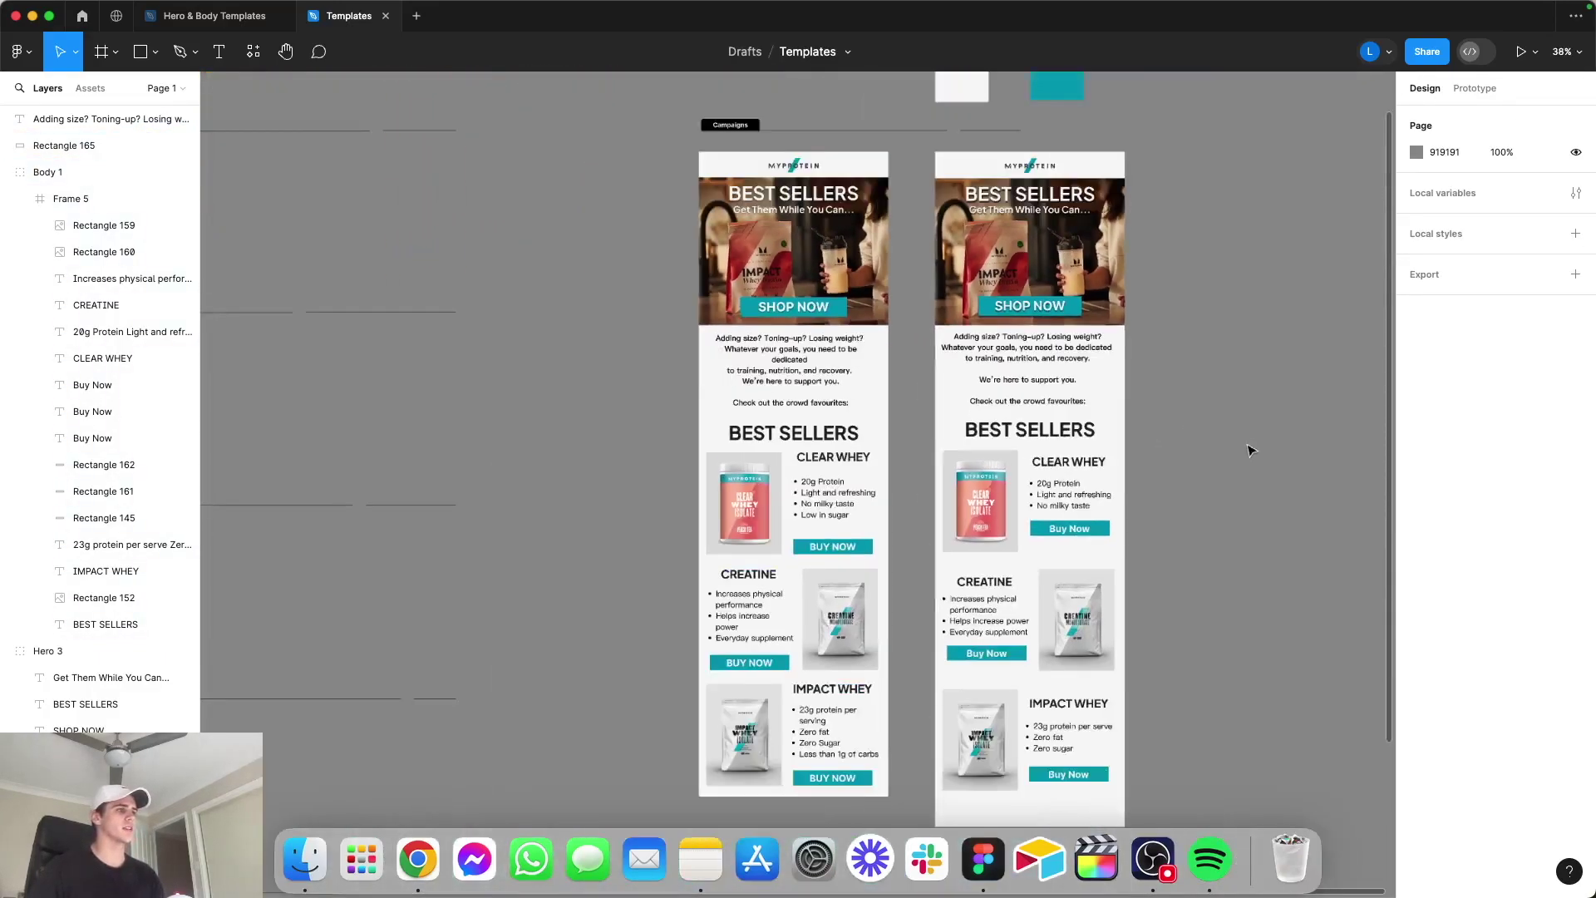
{"action": "scroll", "coordinate": [1238, 391], "scroll_direction": "down", "scroll_amount": 1}
{"action": "left_click", "coordinate": [1000, 759]}
{"action": "scroll", "coordinate": [1139, 776], "scroll_direction": "up", "scroll_amount": 3}
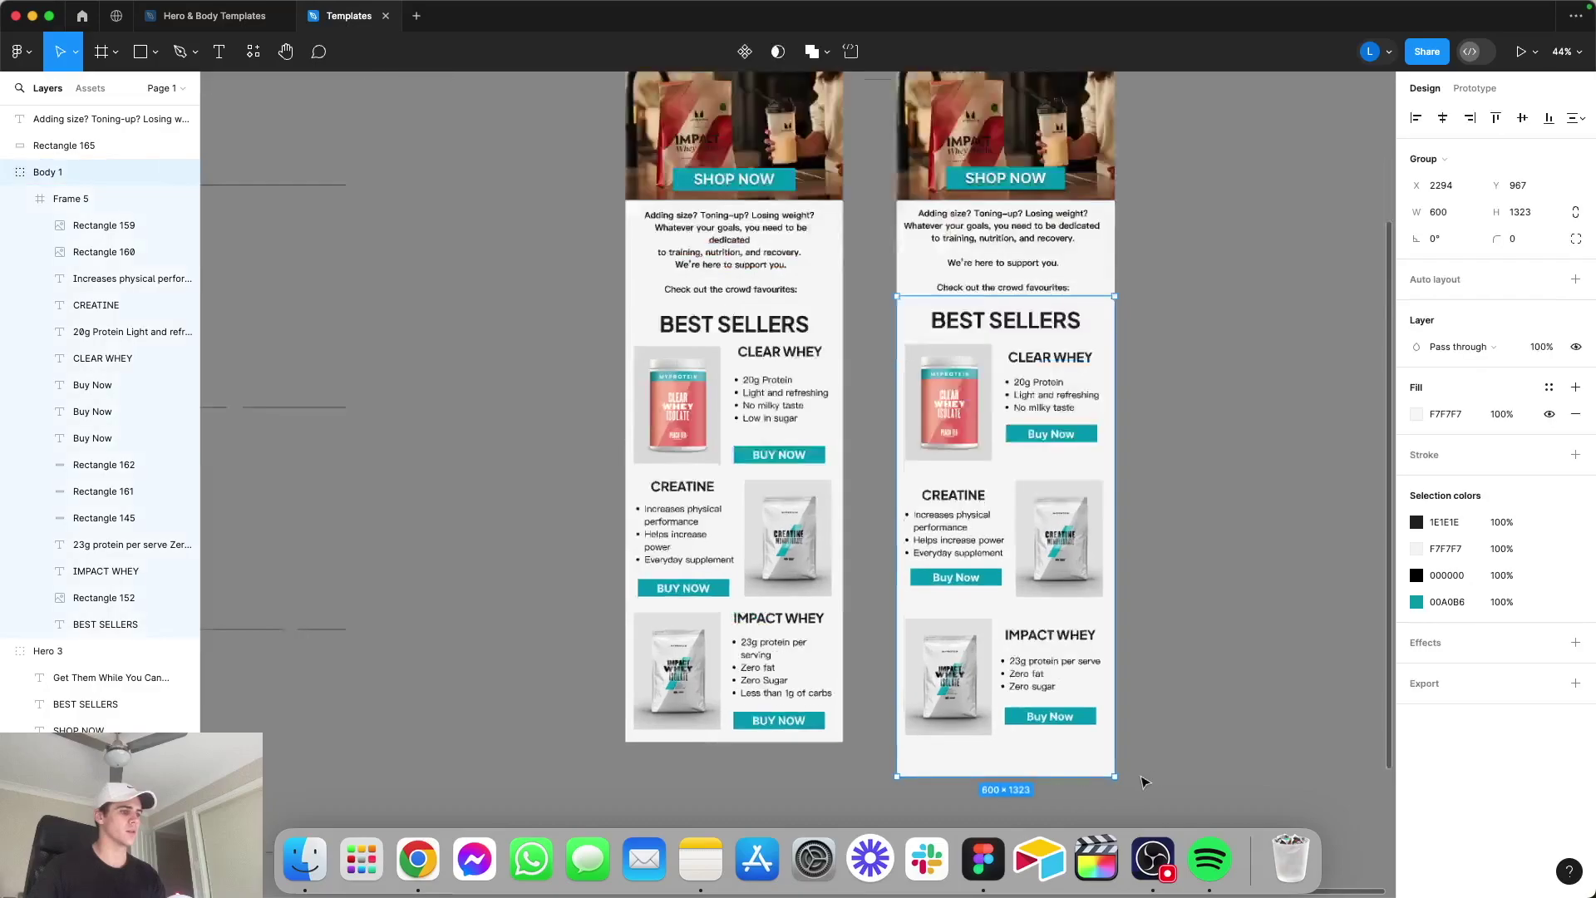
{"action": "scroll", "coordinate": [937, 791], "scroll_direction": "down", "scroll_amount": 3}
{"action": "left_click_drag", "start_coordinate": [958, 778], "coordinate": [965, 740]}
{"action": "left_click", "coordinate": [1280, 635]}
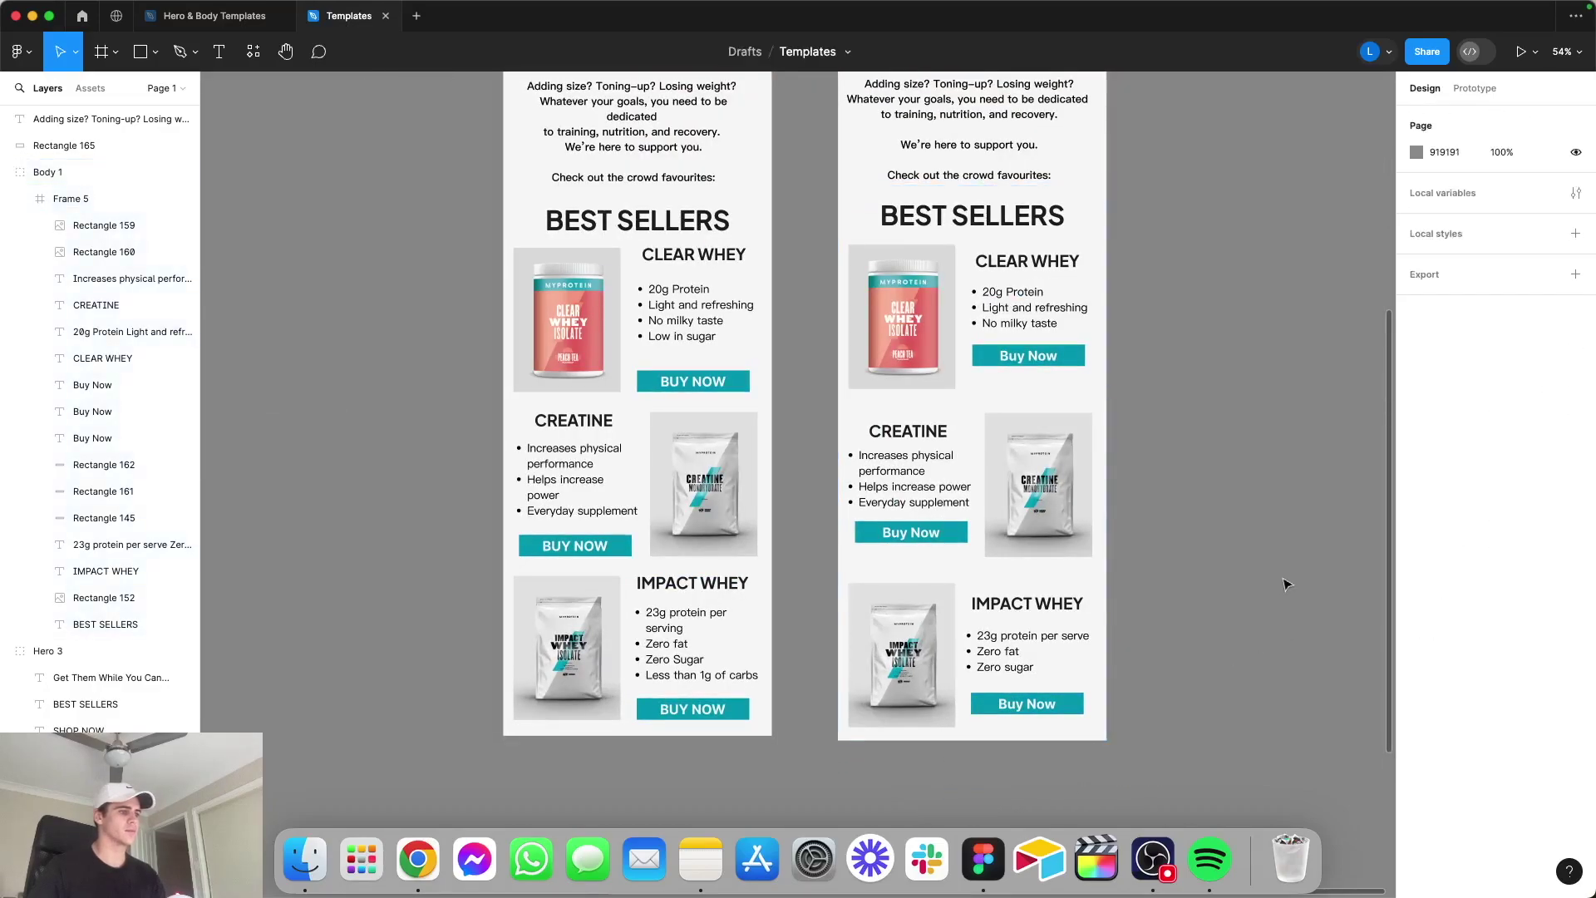
Step: Review the recreated email from the logo and hero through the intro and three product sections, comparing it with the original beside it
{"action": "scroll", "coordinate": [1286, 581], "scroll_direction": "down", "scroll_amount": 2}
{"action": "scroll", "coordinate": [1280, 570], "scroll_direction": "up", "scroll_amount": 1}
{"action": "scroll", "coordinate": [1286, 590], "scroll_direction": "down", "scroll_amount": 1}
{"action": "scroll", "coordinate": [1272, 597], "scroll_direction": "up", "scroll_amount": 2}
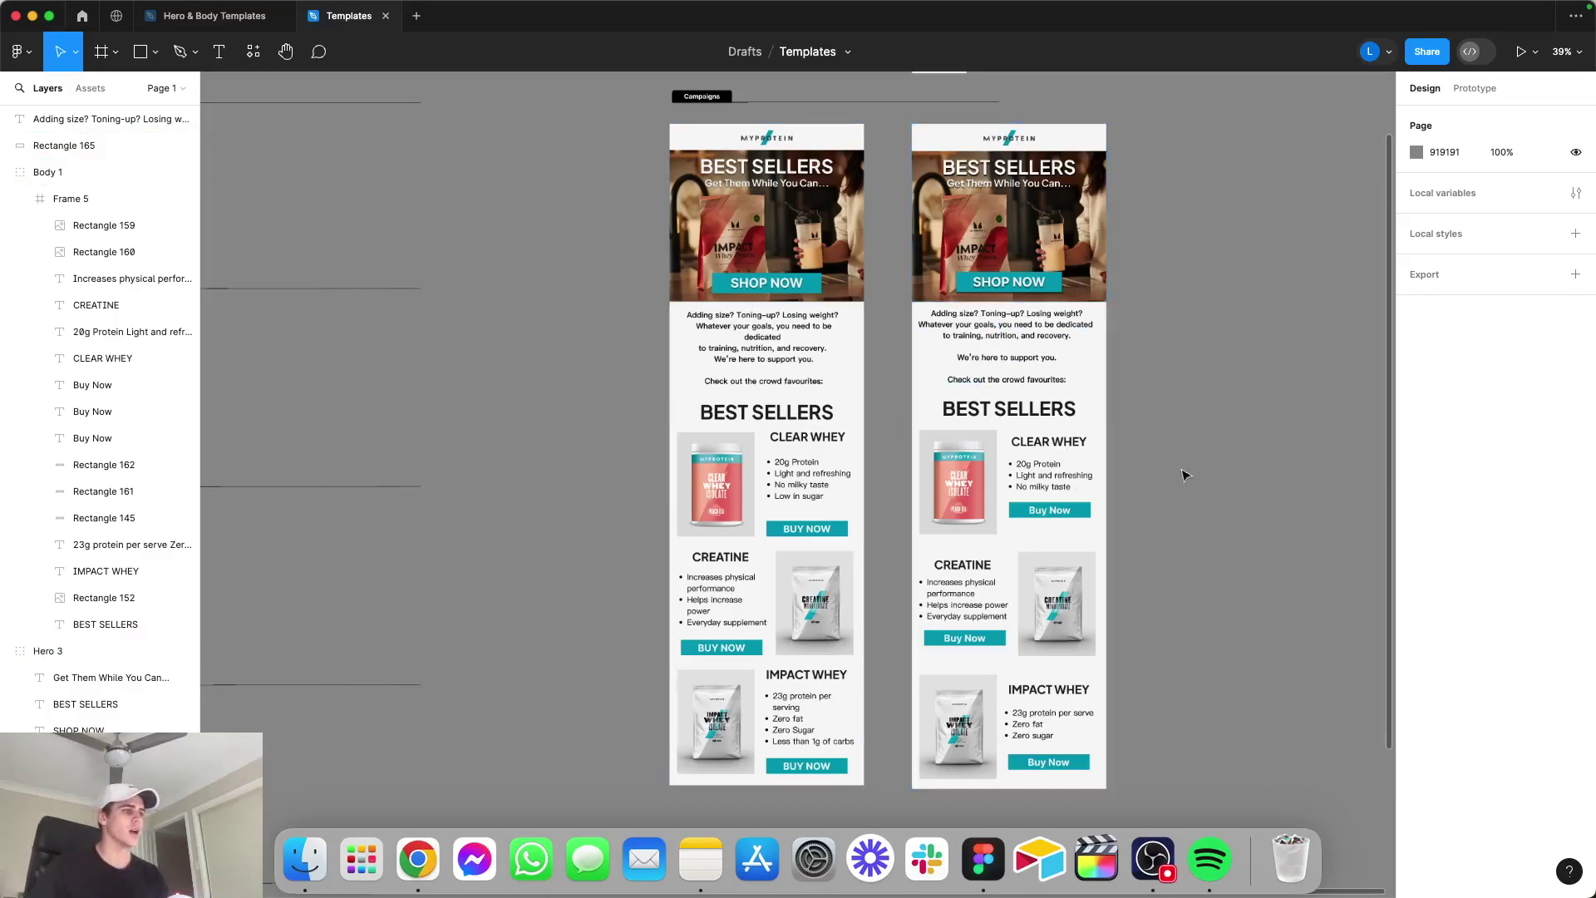
{"action": "scroll", "coordinate": [1189, 276], "scroll_direction": "up", "scroll_amount": 10}
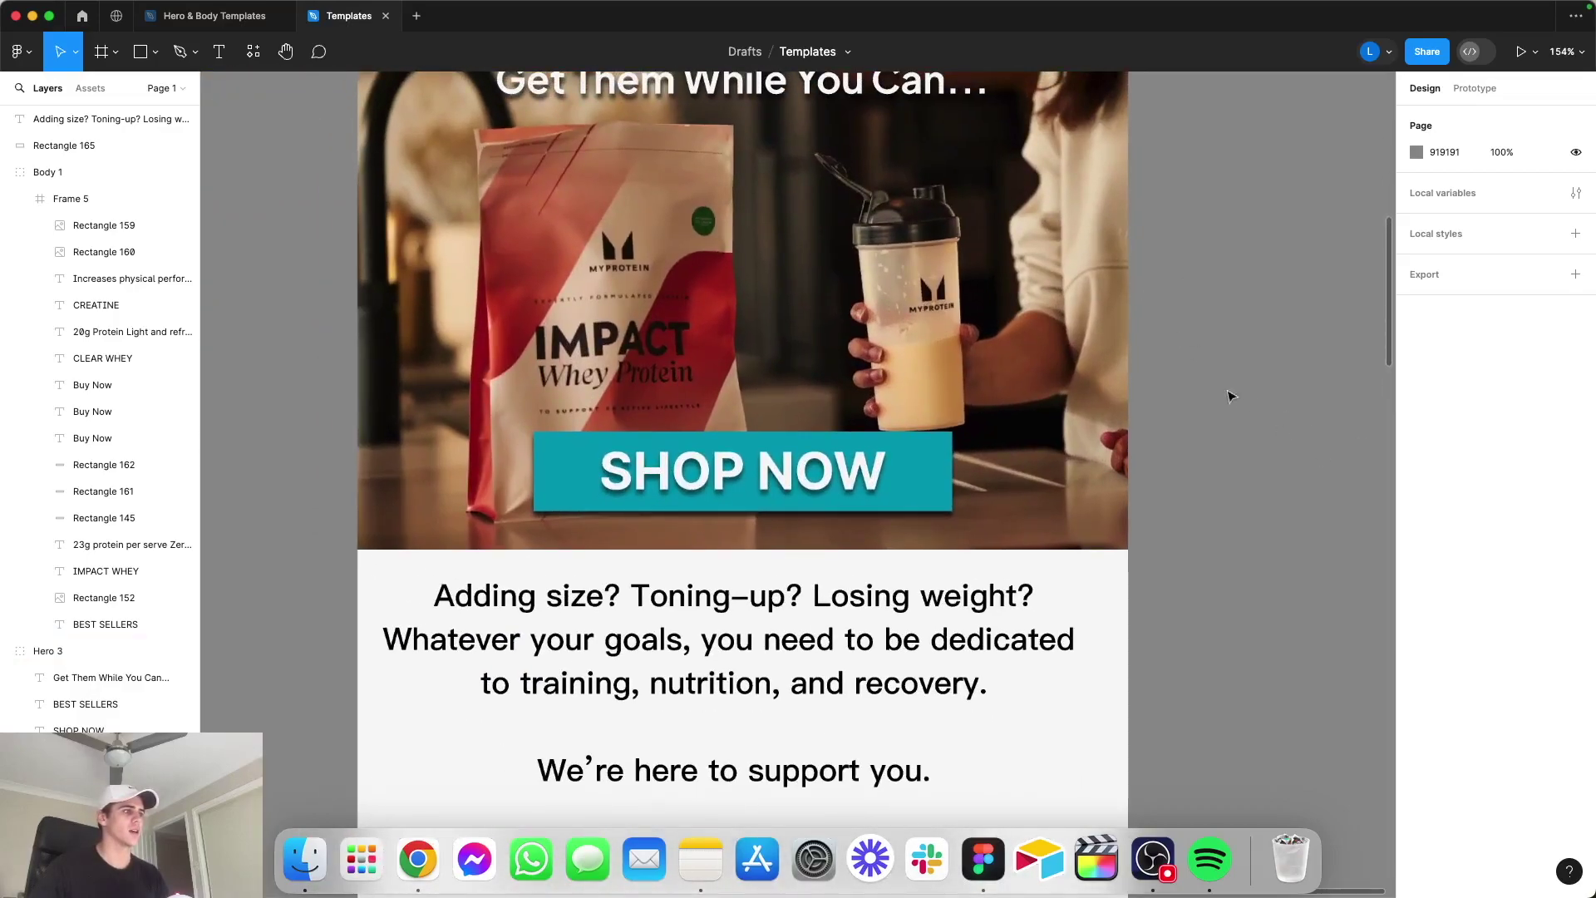
{"action": "left_click_drag", "start_coordinate": [1244, 402], "coordinate": [1327, 607]}
{"action": "scroll", "coordinate": [1284, 479], "scroll_direction": "up", "scroll_amount": 2}
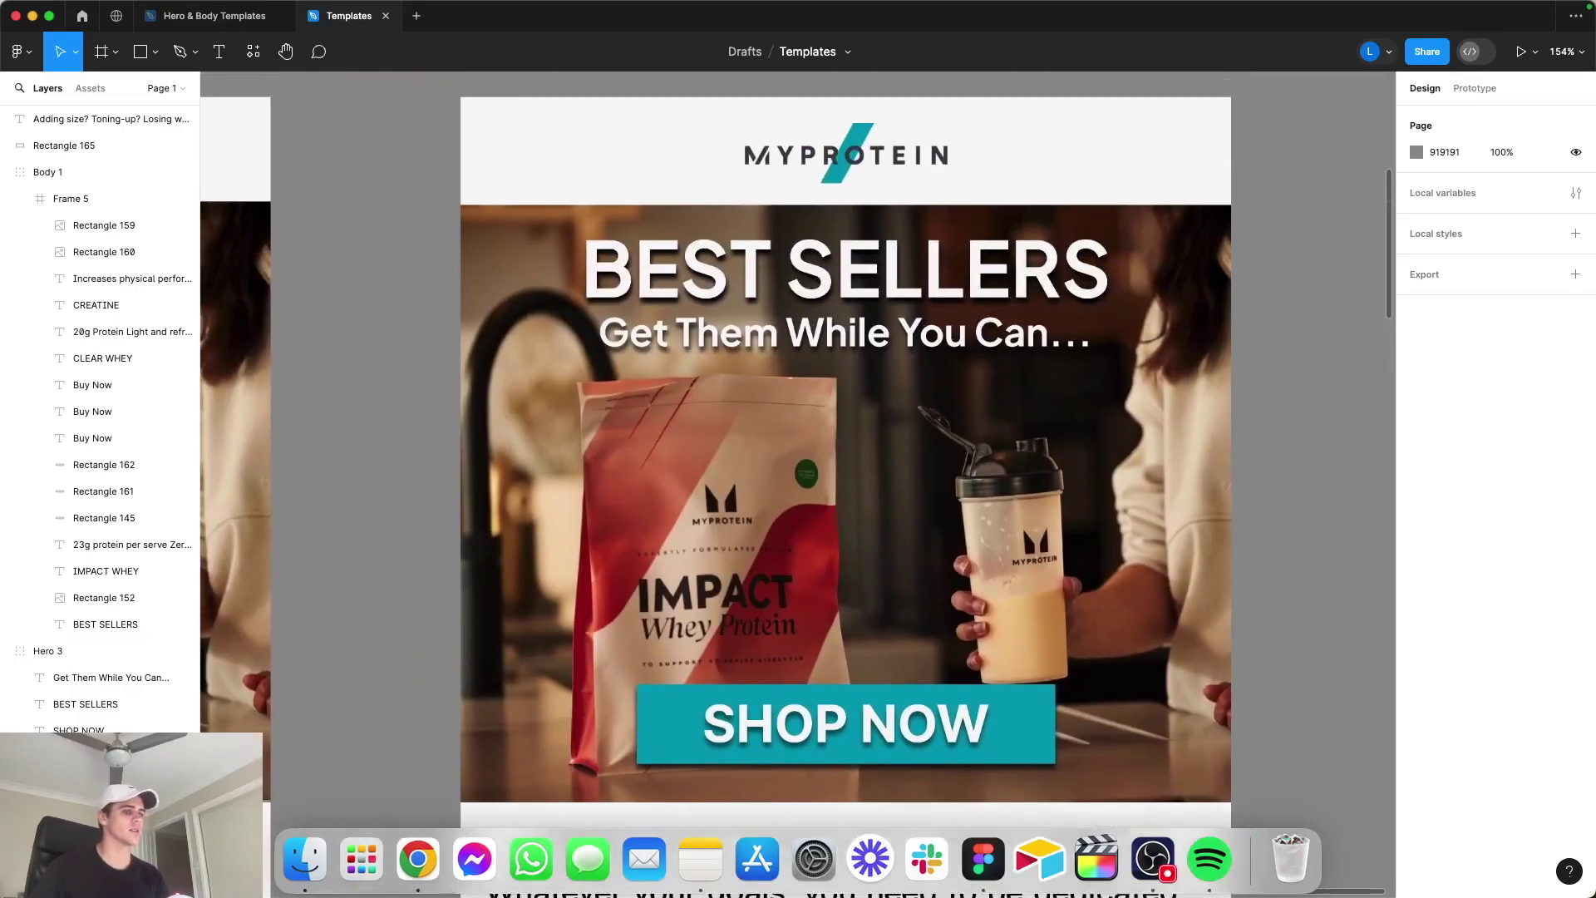
{"action": "scroll", "coordinate": [1260, 309], "scroll_direction": "up", "scroll_amount": 1}
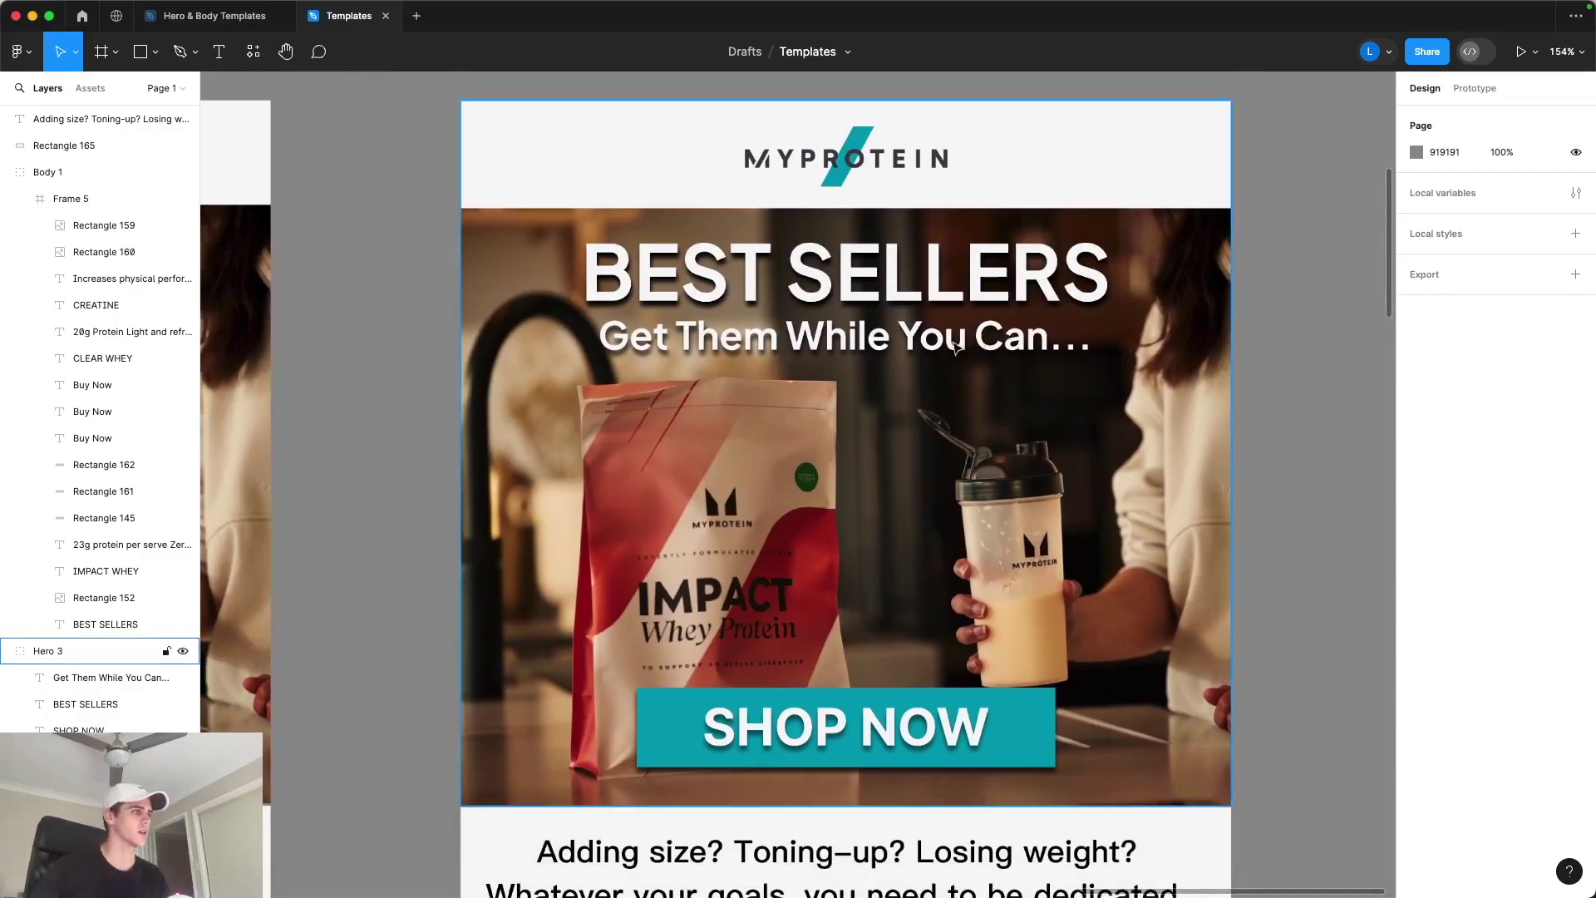
{"action": "scroll", "coordinate": [956, 347], "scroll_direction": "down", "scroll_amount": 10}
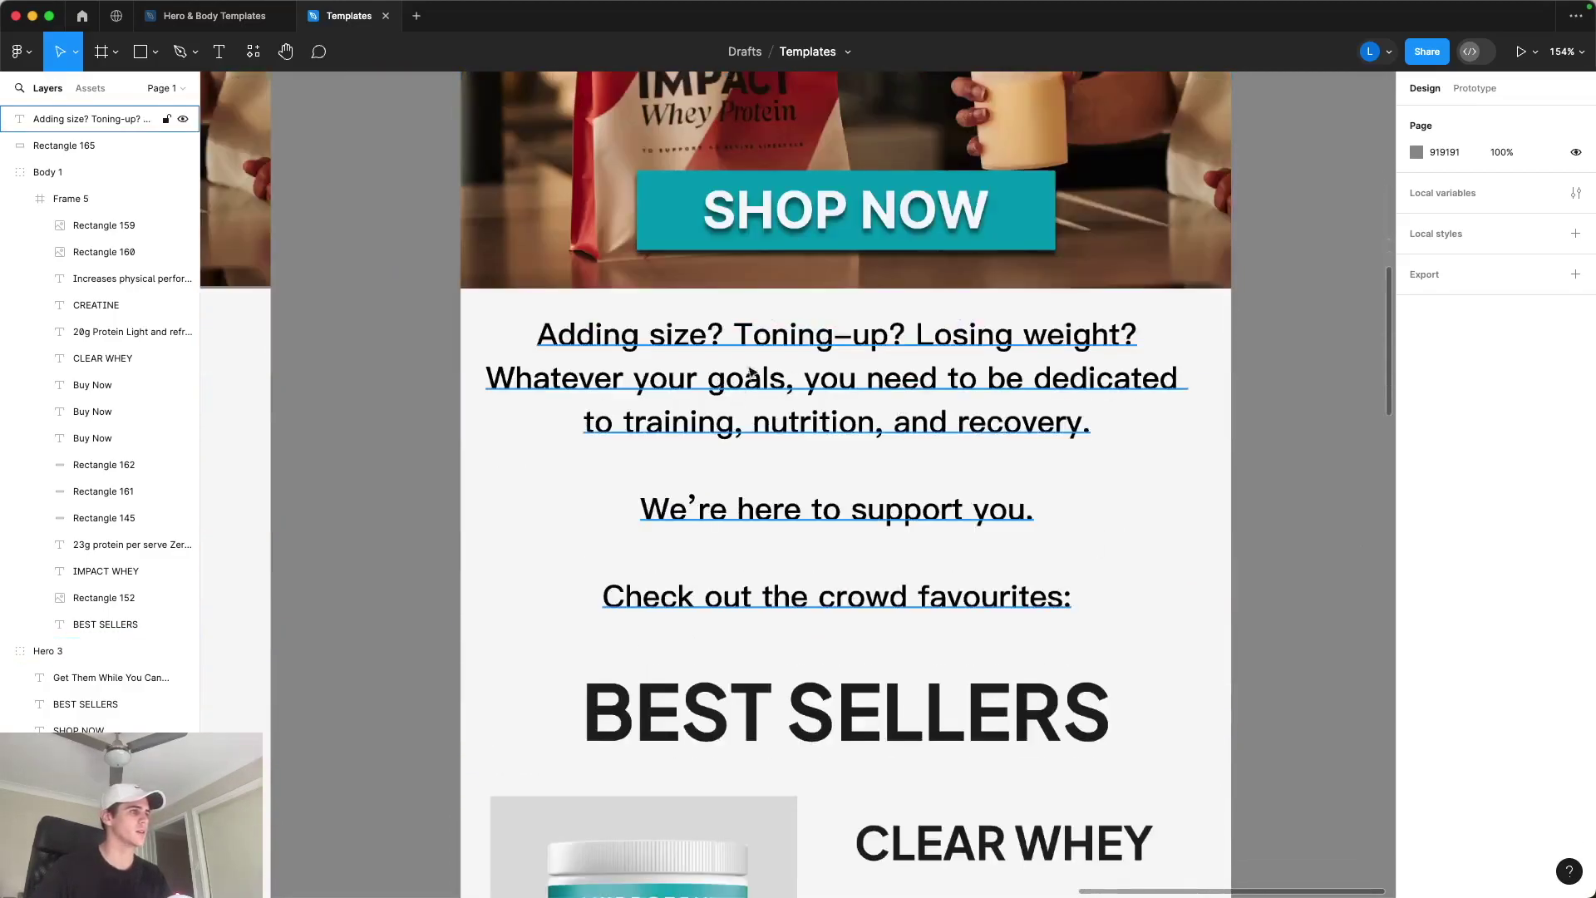
{"action": "scroll", "coordinate": [1087, 416], "scroll_direction": "down", "scroll_amount": 1}
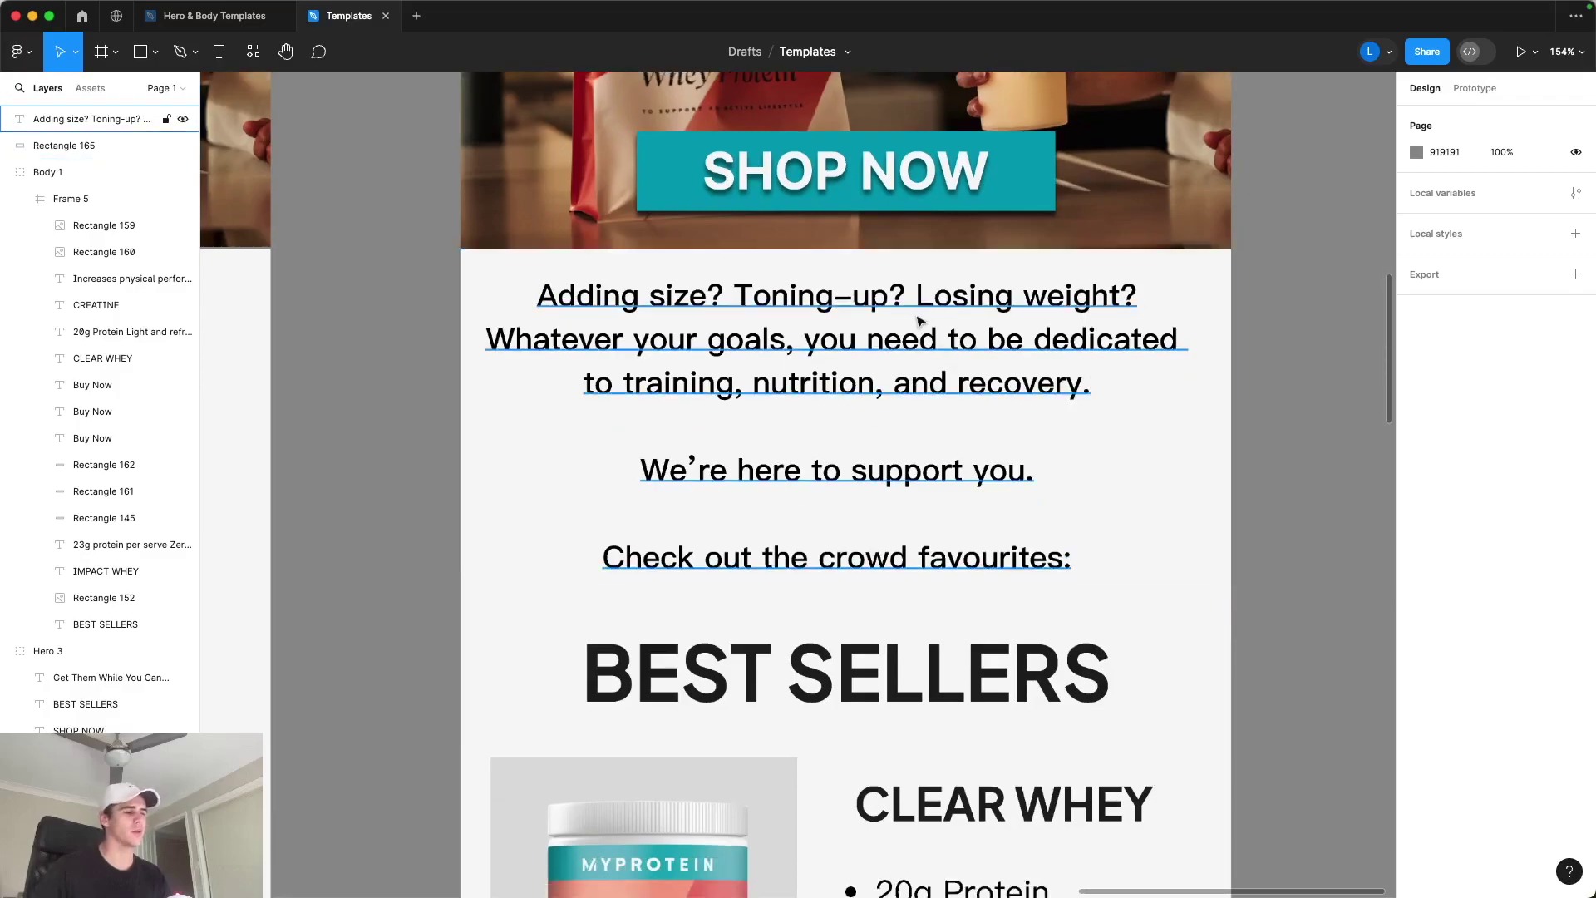
{"action": "scroll", "coordinate": [902, 321], "scroll_direction": "down", "scroll_amount": 1}
{"action": "scroll", "coordinate": [825, 315], "scroll_direction": "down", "scroll_amount": 3}
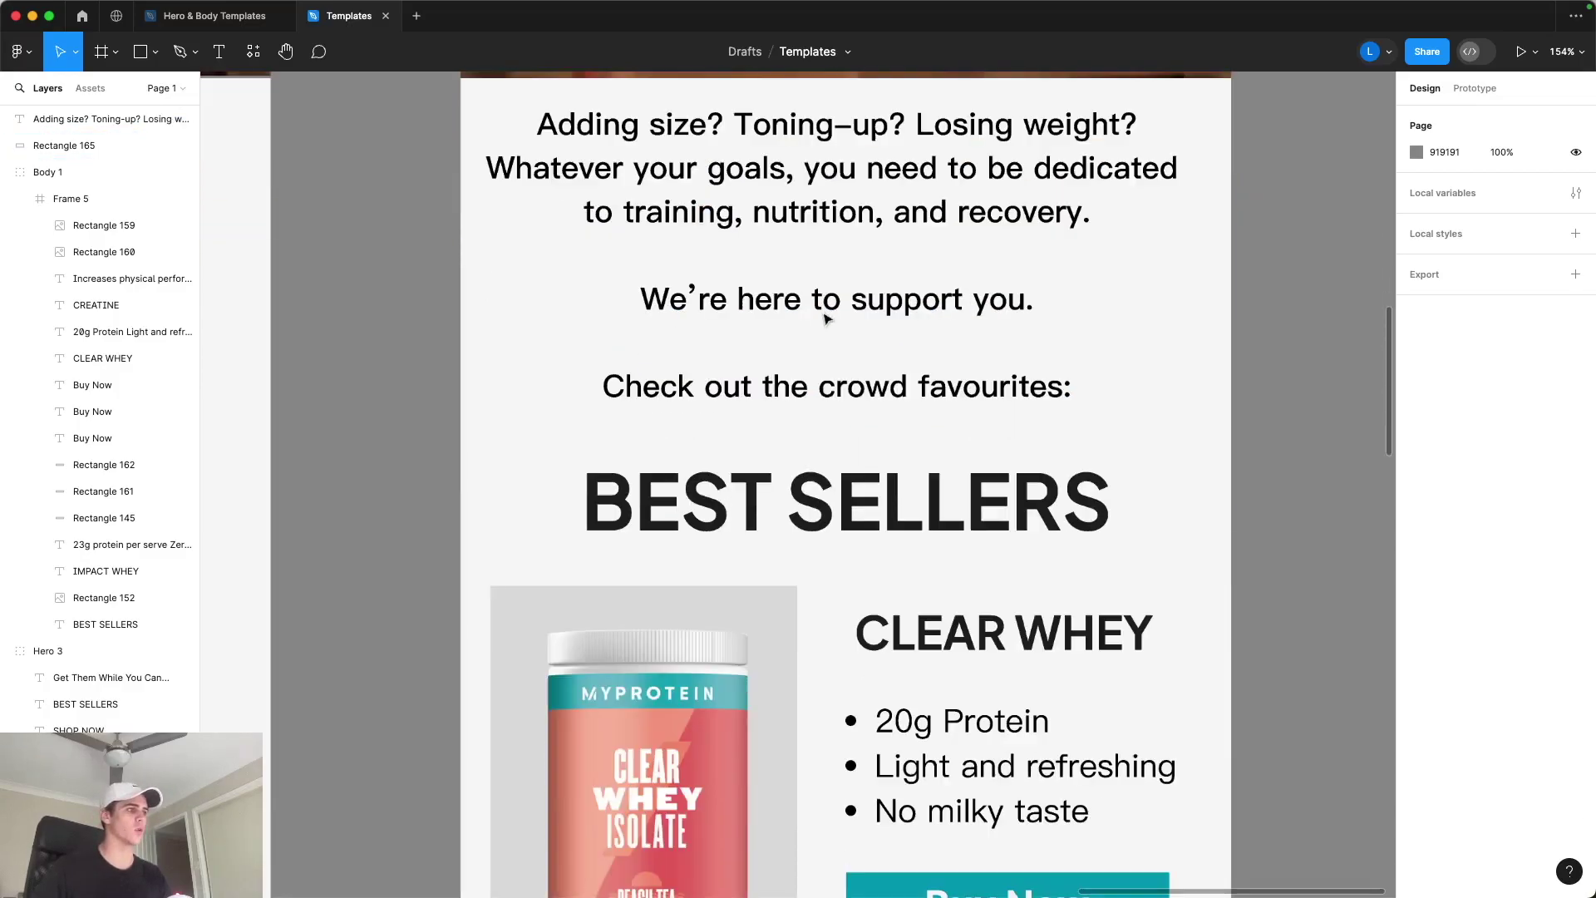
{"action": "scroll", "coordinate": [874, 225], "scroll_direction": "down", "scroll_amount": 10}
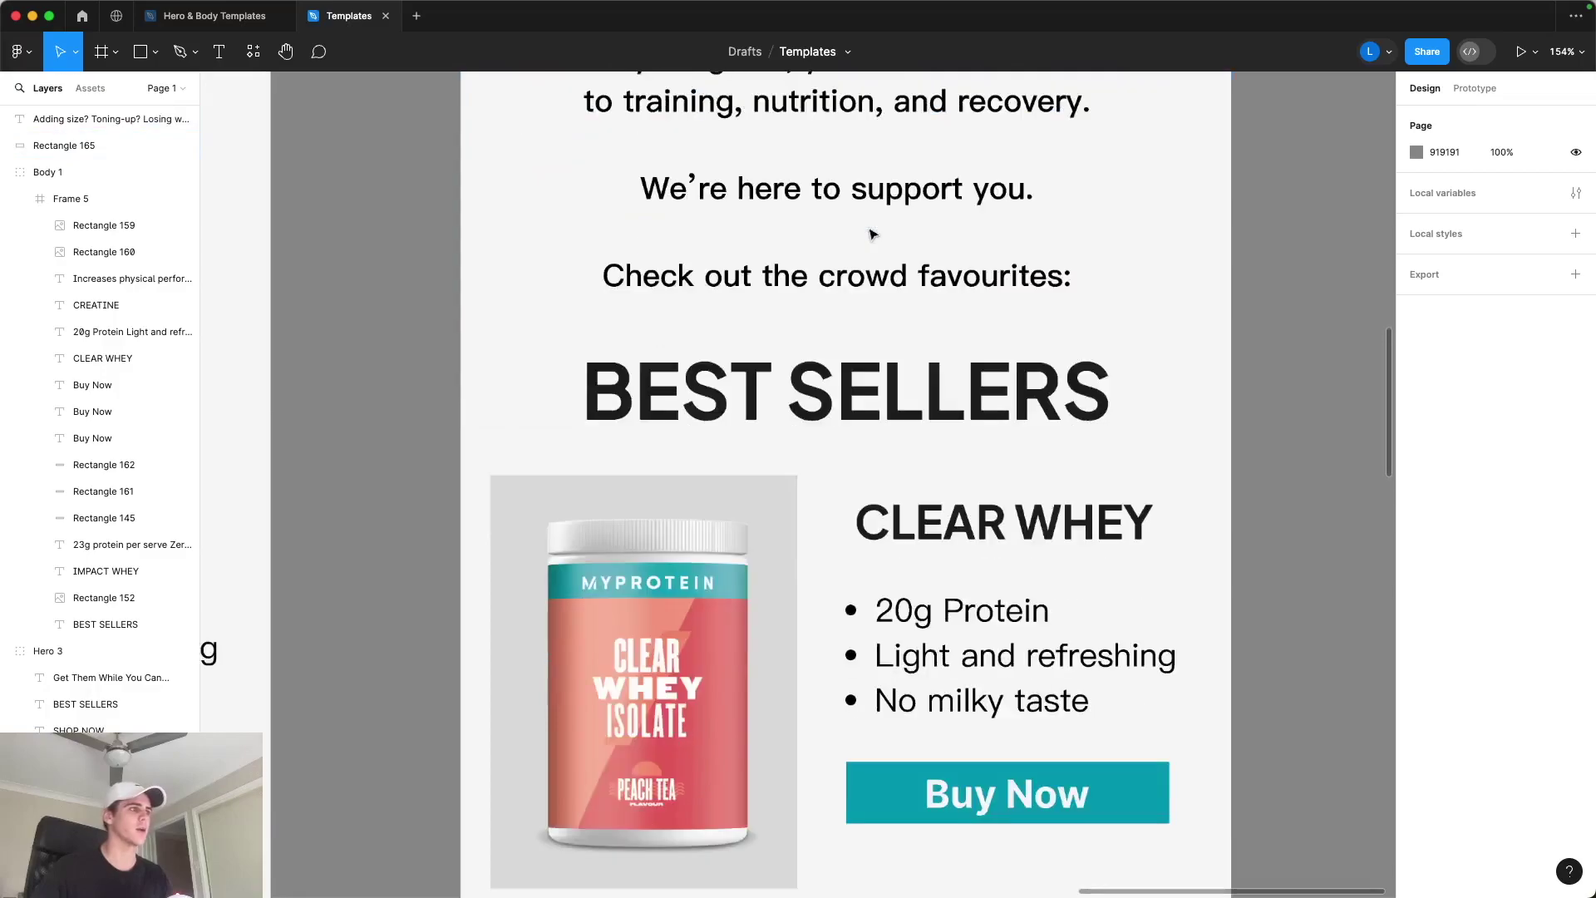
{"action": "scroll", "coordinate": [1094, 538], "scroll_direction": "down", "scroll_amount": 12}
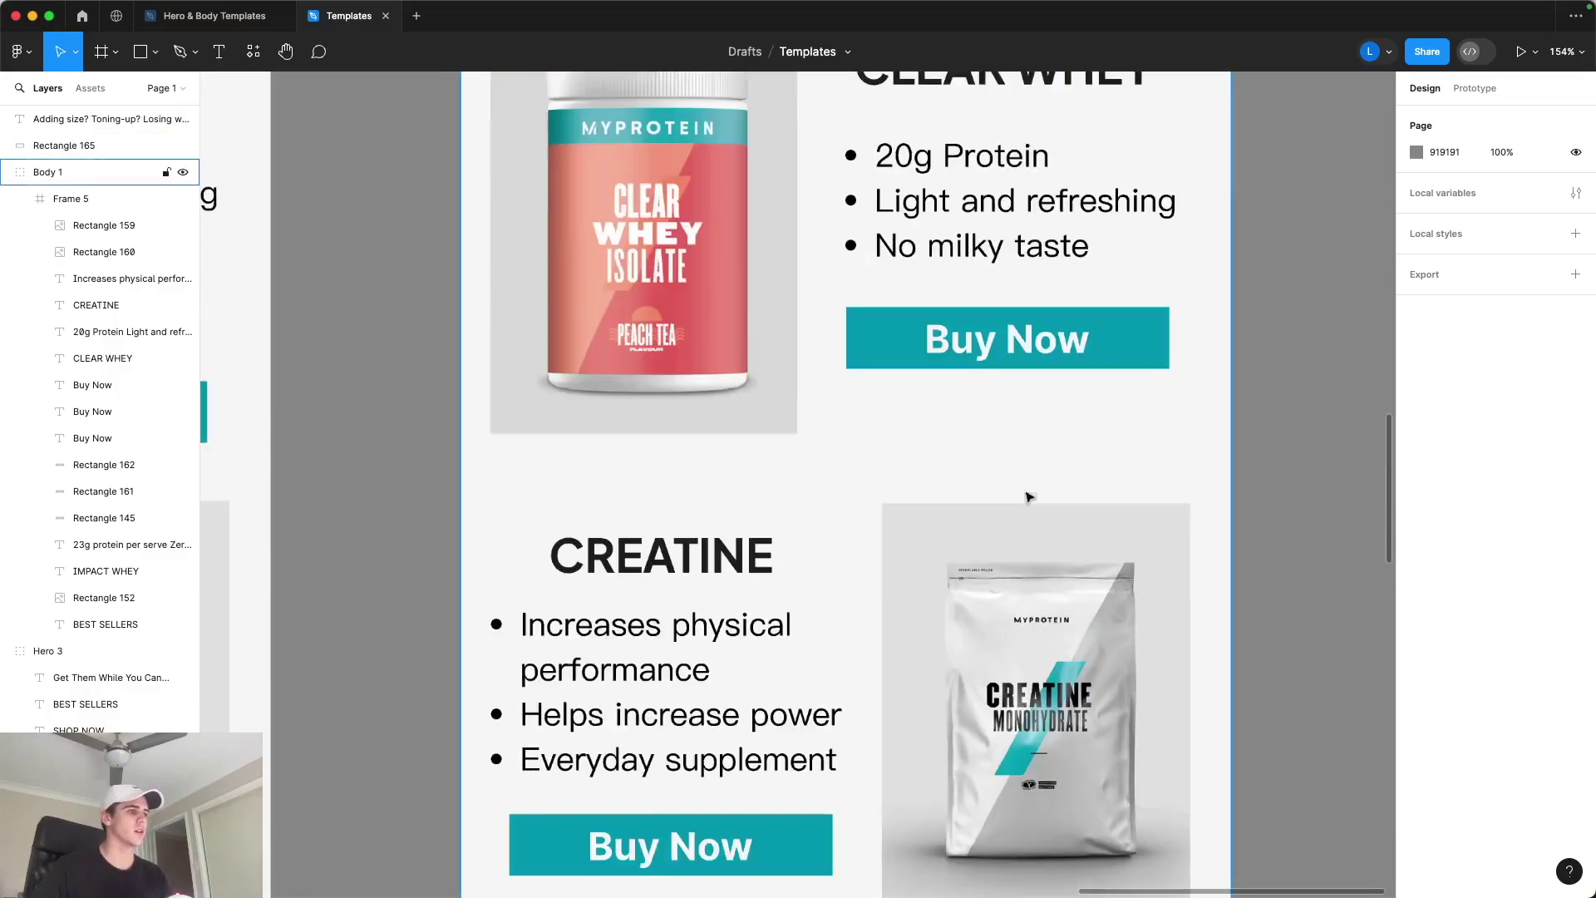
{"action": "scroll", "coordinate": [873, 453], "scroll_direction": "down", "scroll_amount": 12}
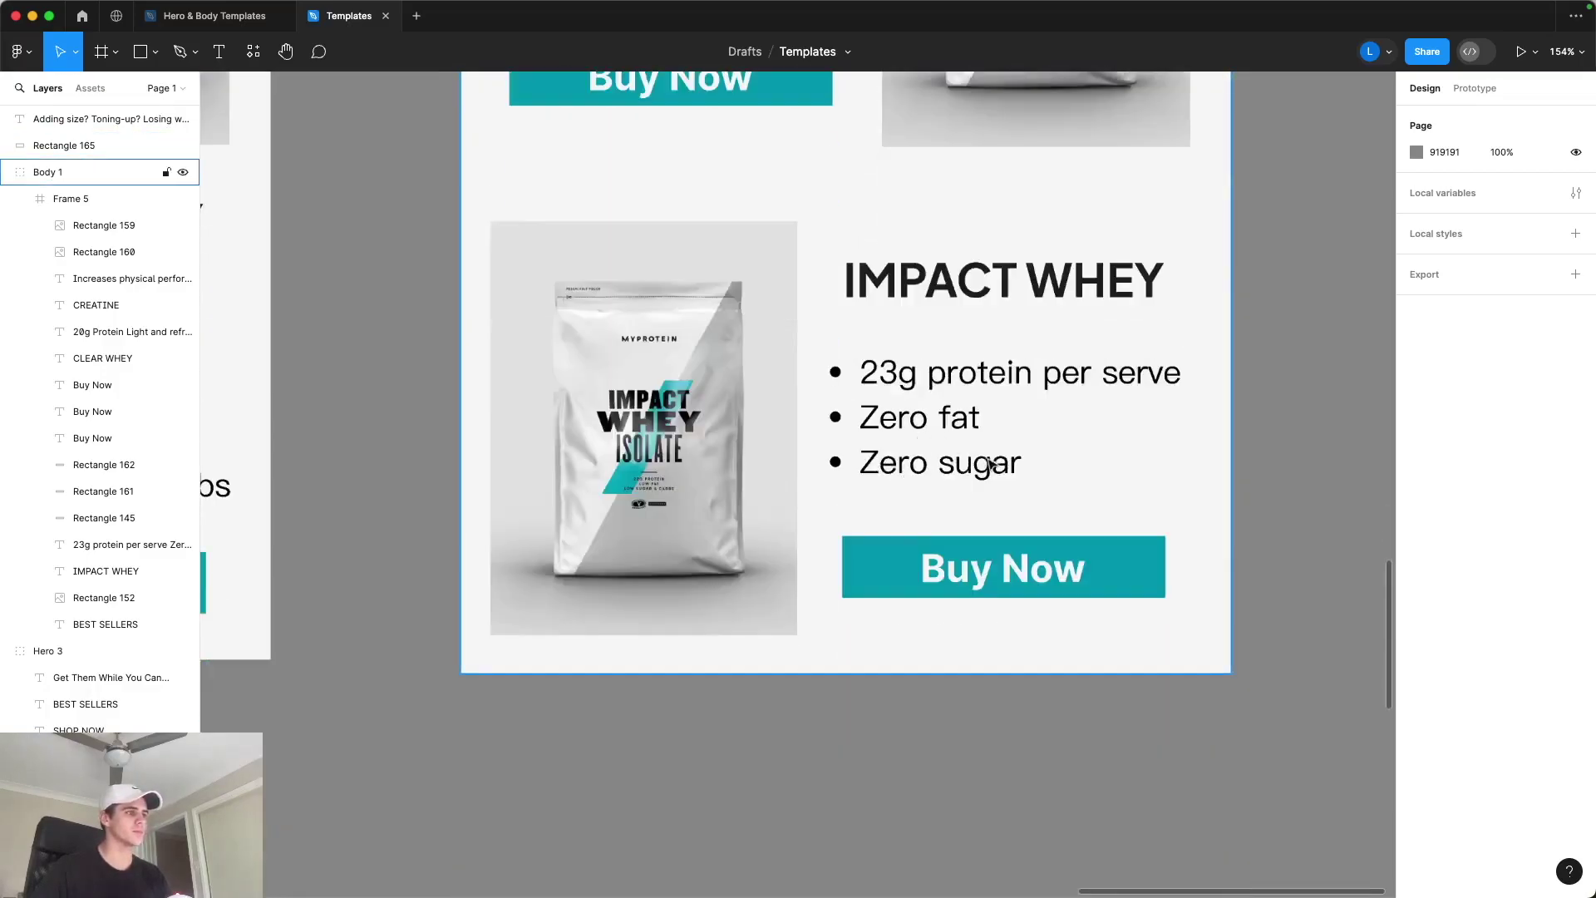
{"action": "scroll", "coordinate": [1346, 427], "scroll_direction": "down", "scroll_amount": 5}
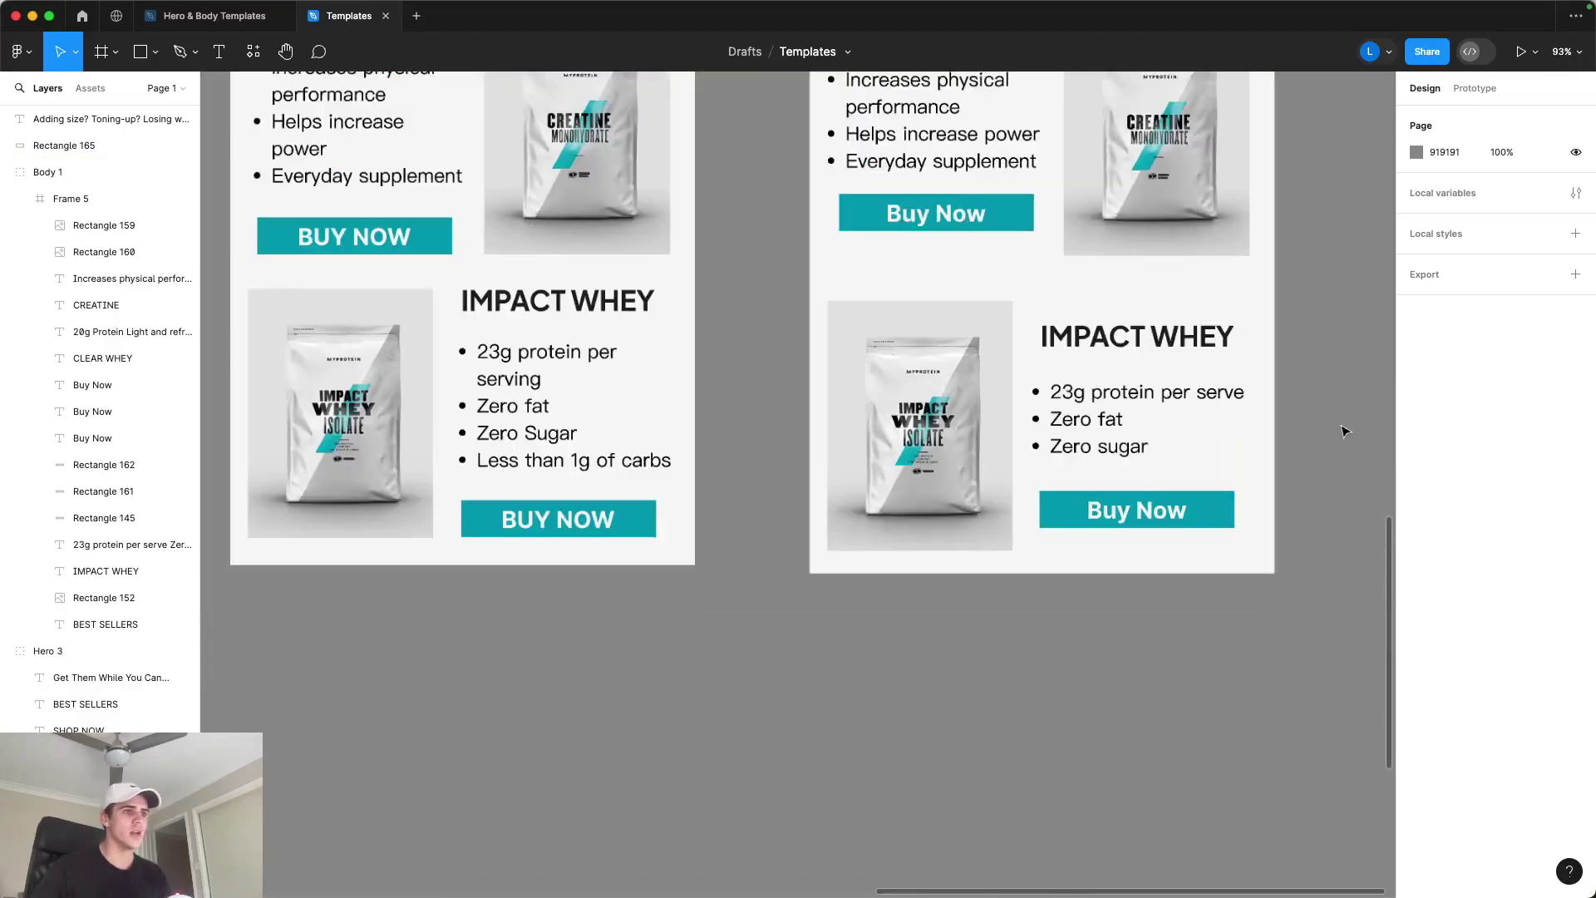
{"action": "left_click_drag", "start_coordinate": [1341, 428], "coordinate": [1235, 494]}
{"action": "left_click_drag", "start_coordinate": [1238, 416], "coordinate": [1252, 525]}
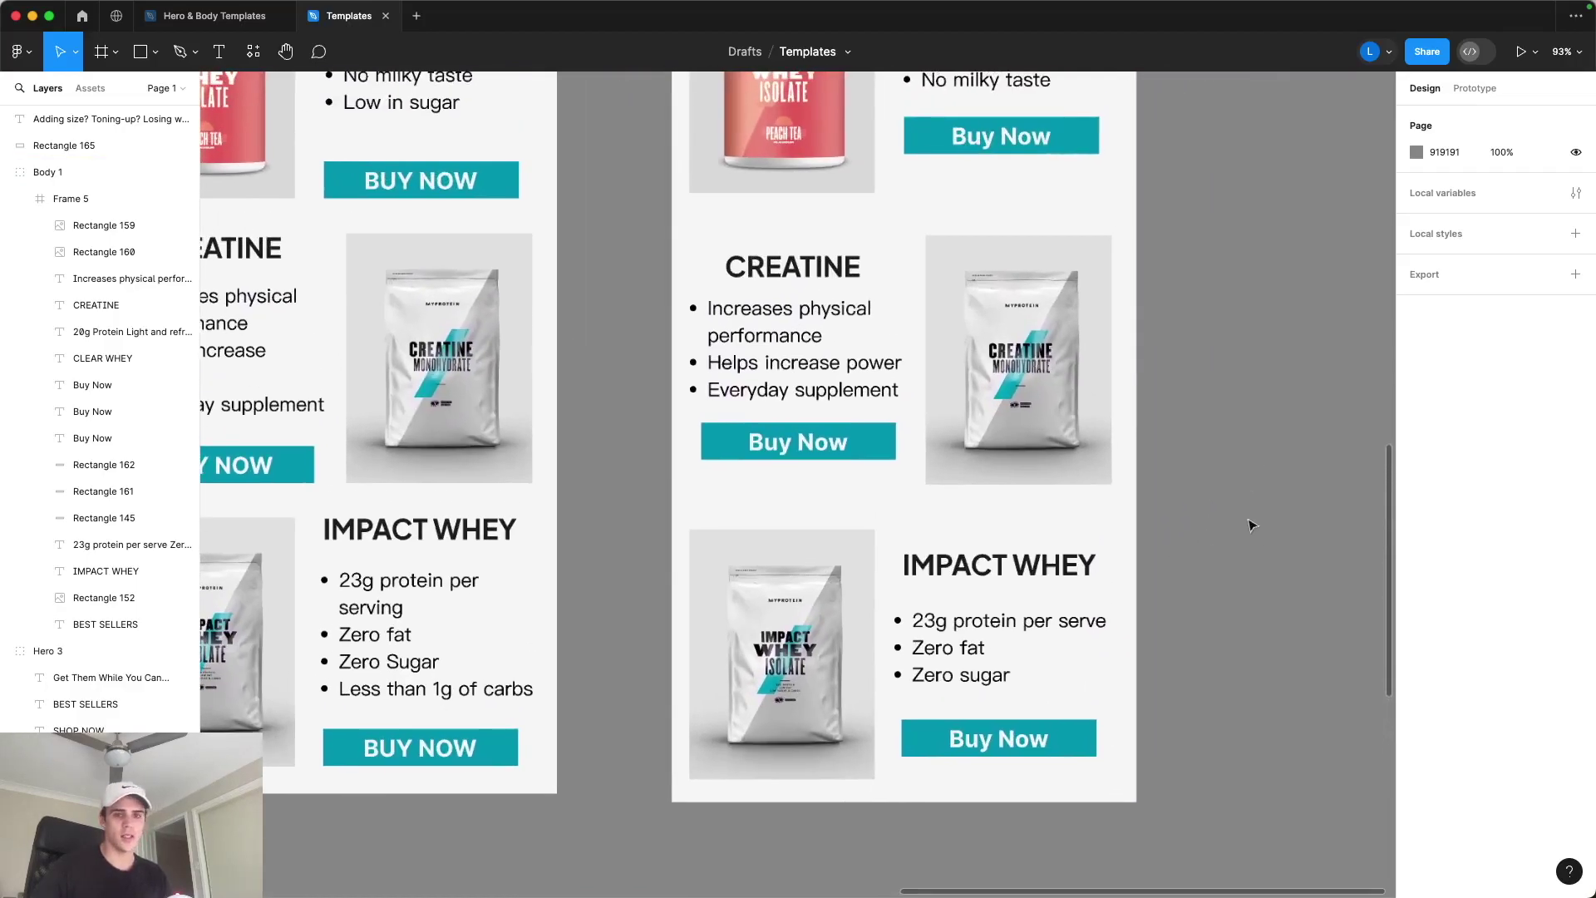
{"action": "scroll", "coordinate": [1243, 474], "scroll_direction": "up", "scroll_amount": 2}
{"action": "scroll", "coordinate": [1243, 465], "scroll_direction": "down", "scroll_amount": 3}
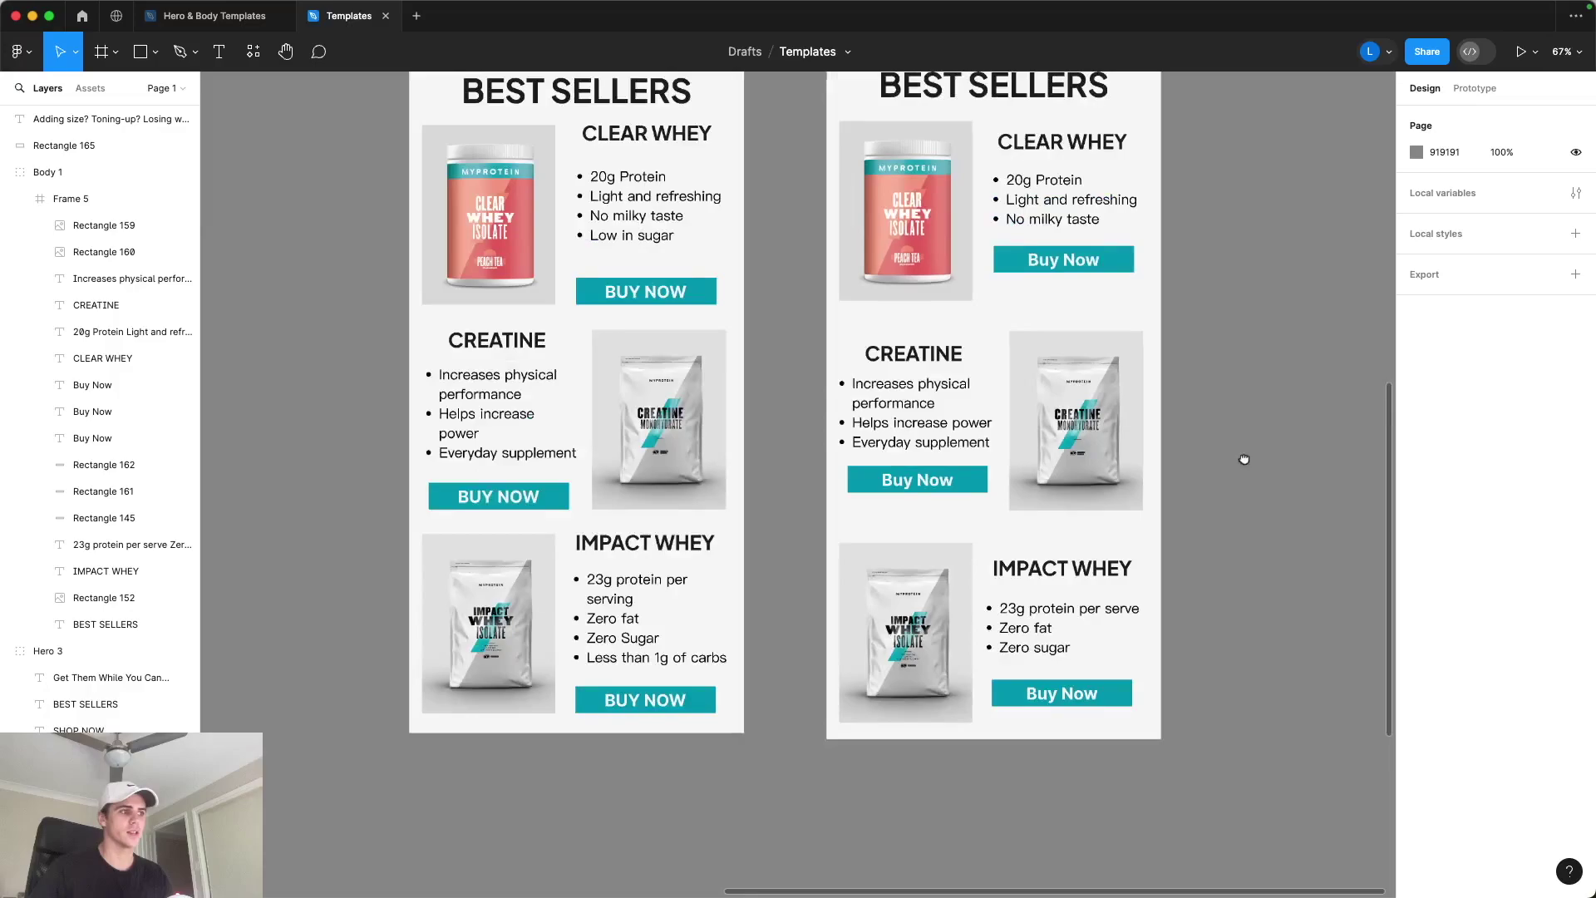
Step: Draw a 600 × 84 slice exactly over the Myprotein logo header of the recreated email
{"action": "scroll", "coordinate": [1211, 484], "scroll_direction": "up", "scroll_amount": 2}
{"action": "scroll", "coordinate": [1204, 456], "scroll_direction": "down", "scroll_amount": 3}
{"action": "left_click_drag", "start_coordinate": [1211, 420], "coordinate": [1187, 495]}
{"action": "scroll", "coordinate": [1190, 471], "scroll_direction": "up", "scroll_amount": 2}
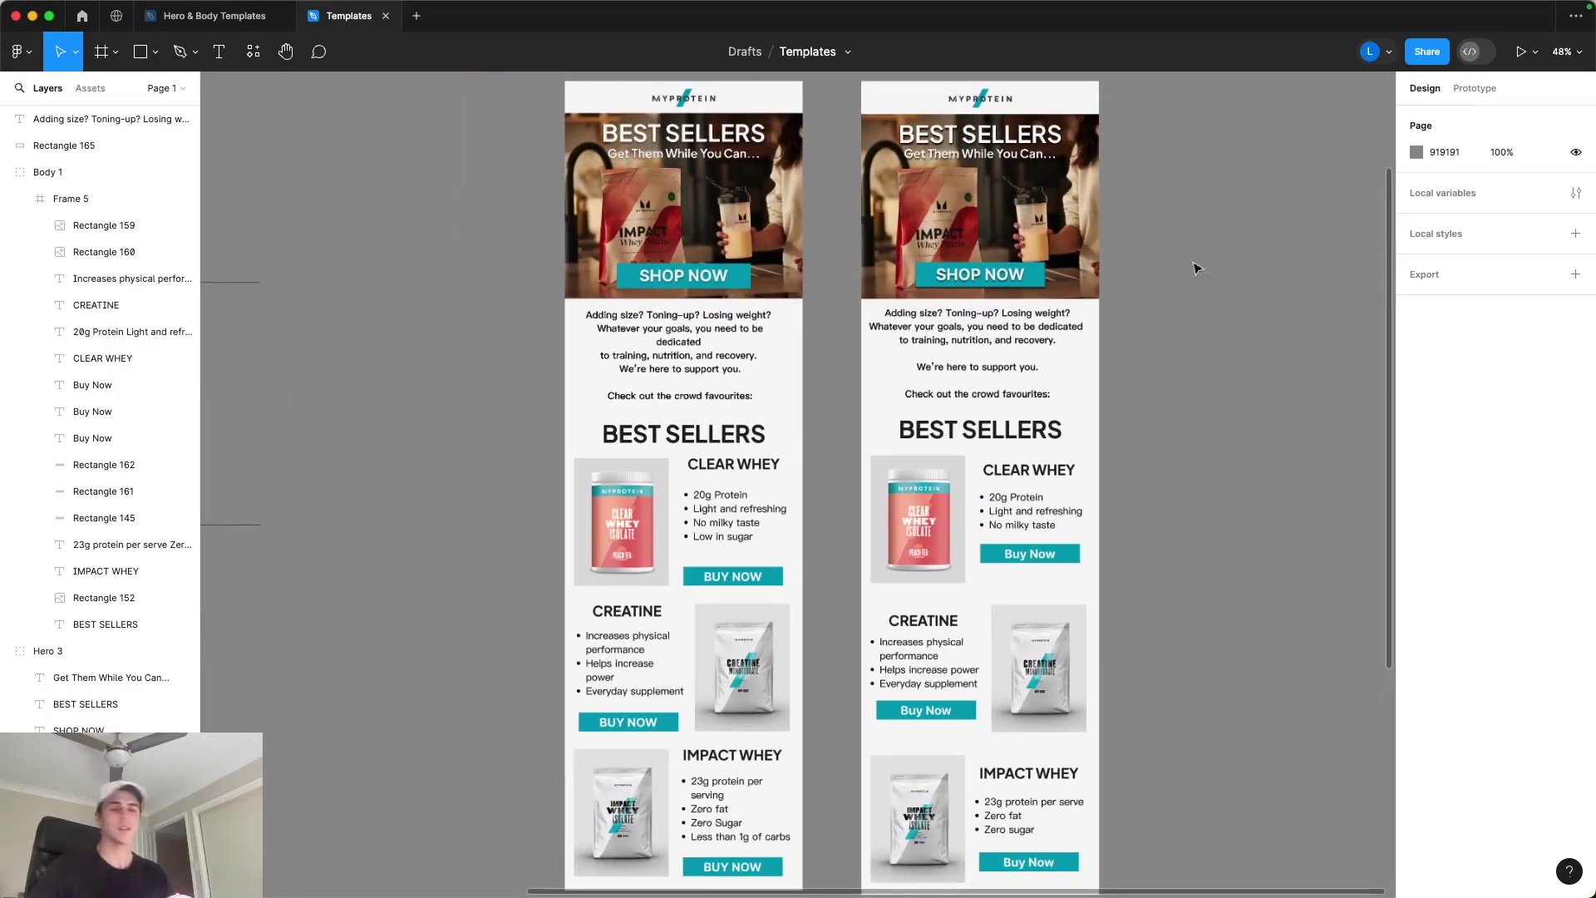
{"action": "scroll", "coordinate": [1210, 307], "scroll_direction": "up", "scroll_amount": 2}
{"action": "scroll", "coordinate": [1175, 271], "scroll_direction": "up", "scroll_amount": 5}
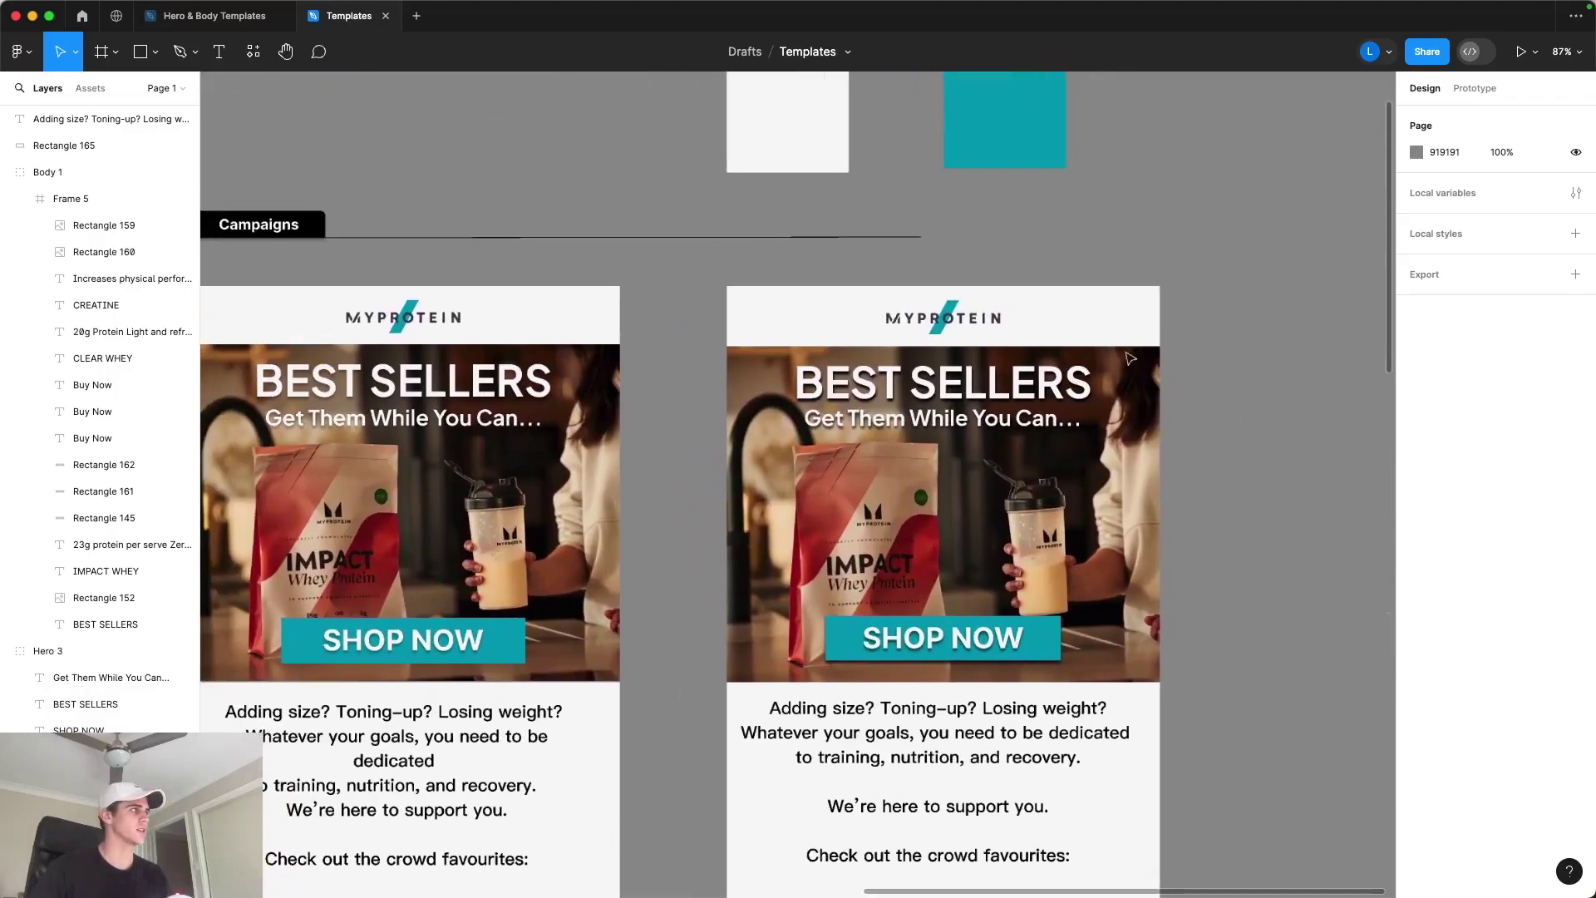
{"action": "key", "text": "s"}
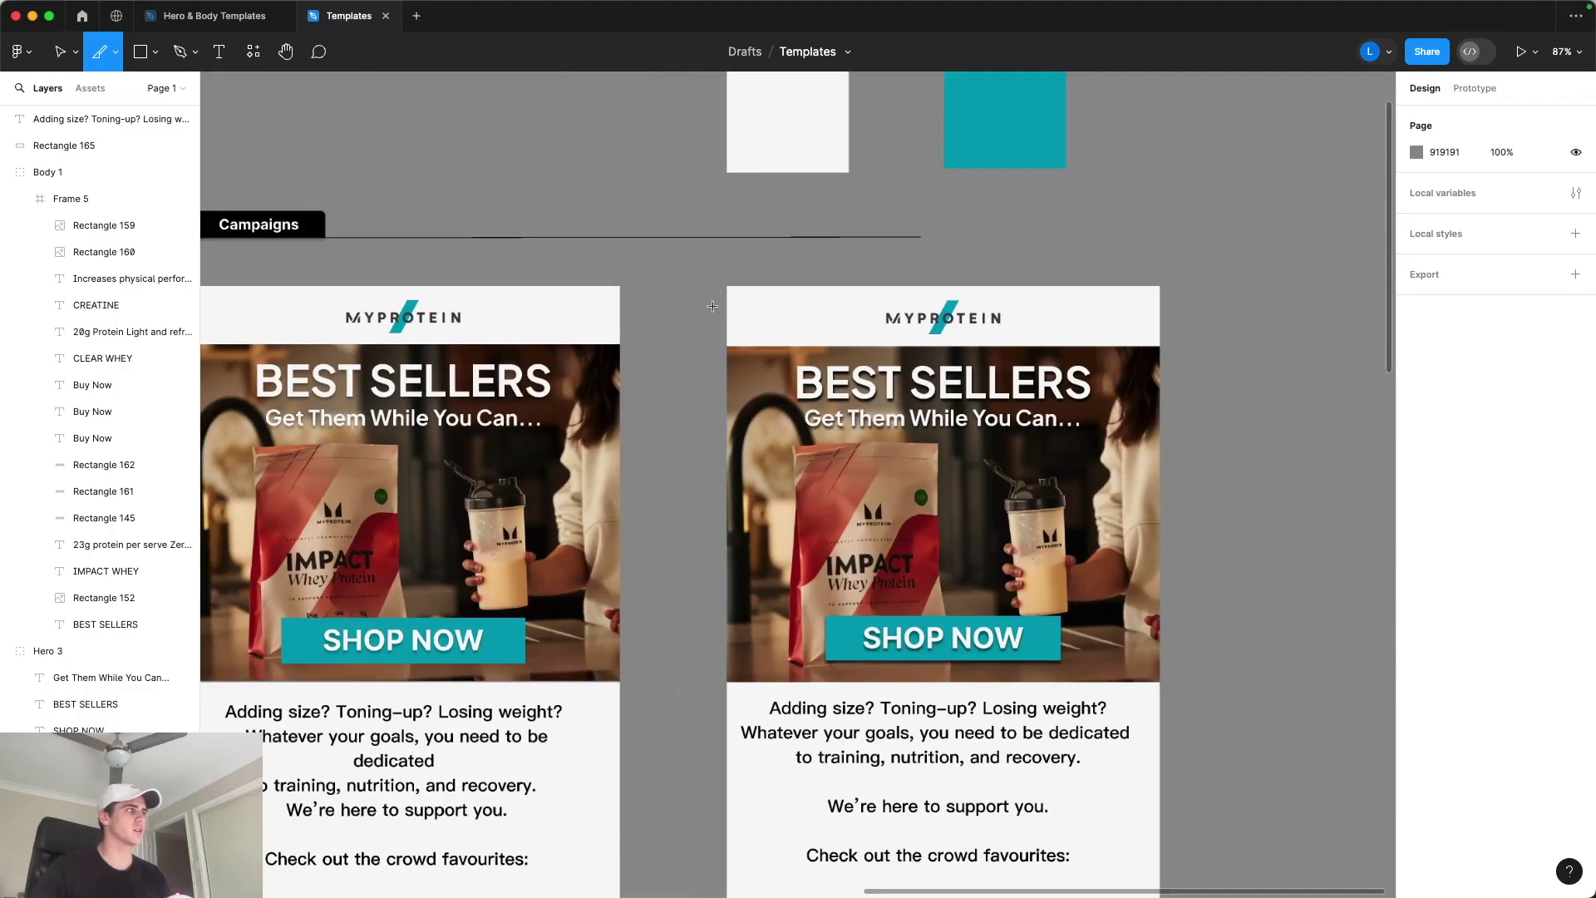
{"action": "left_click", "coordinate": [114, 58]}
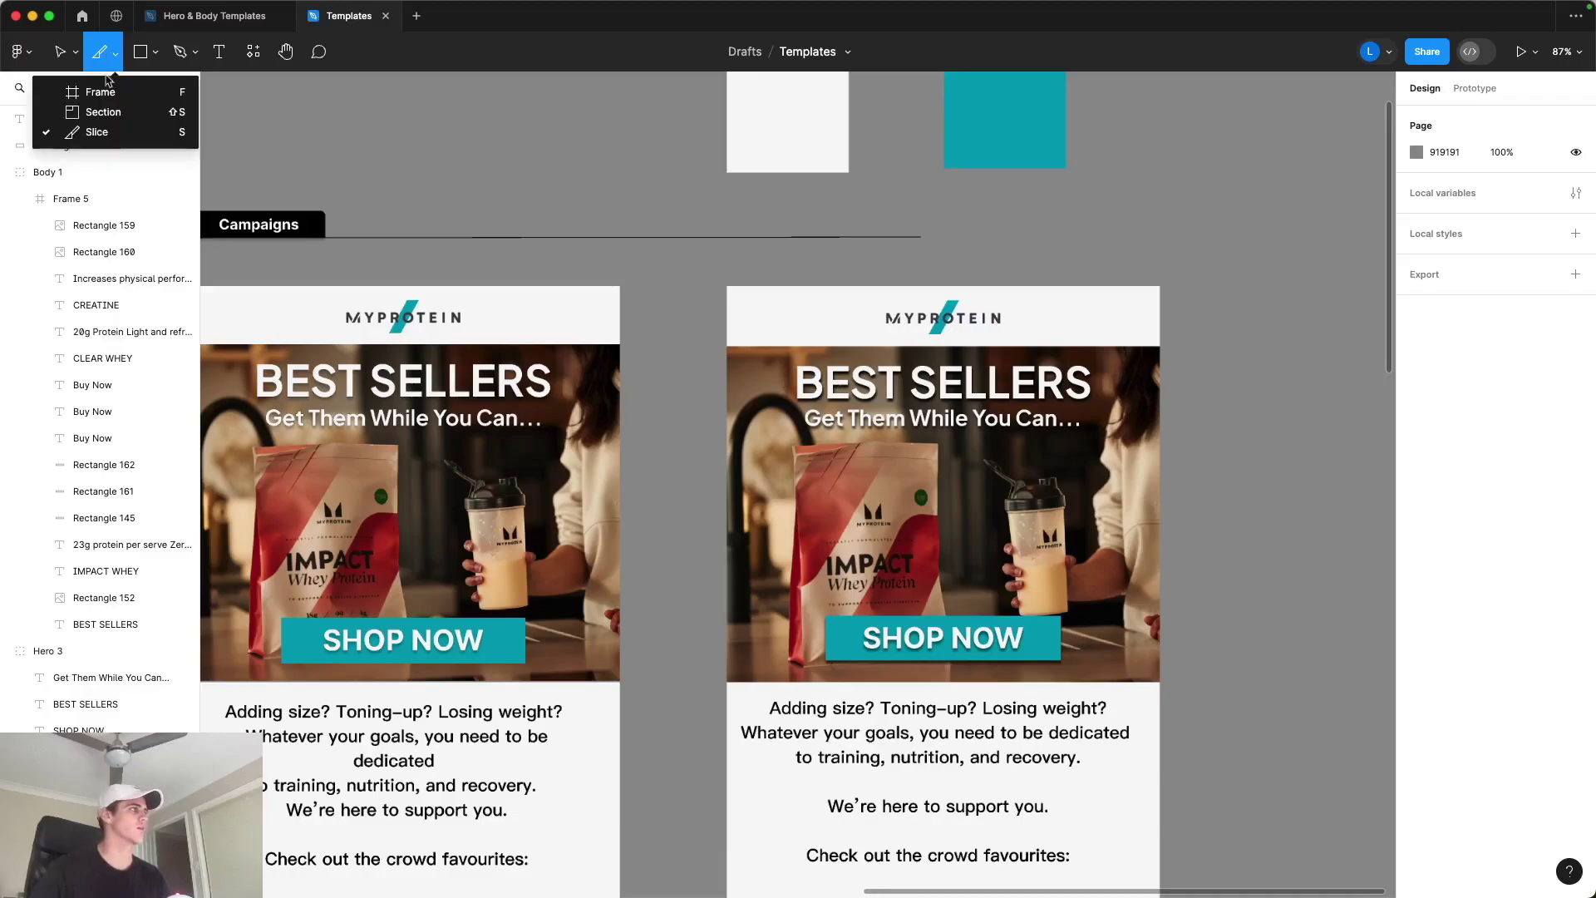
{"action": "left_click", "coordinate": [96, 132]}
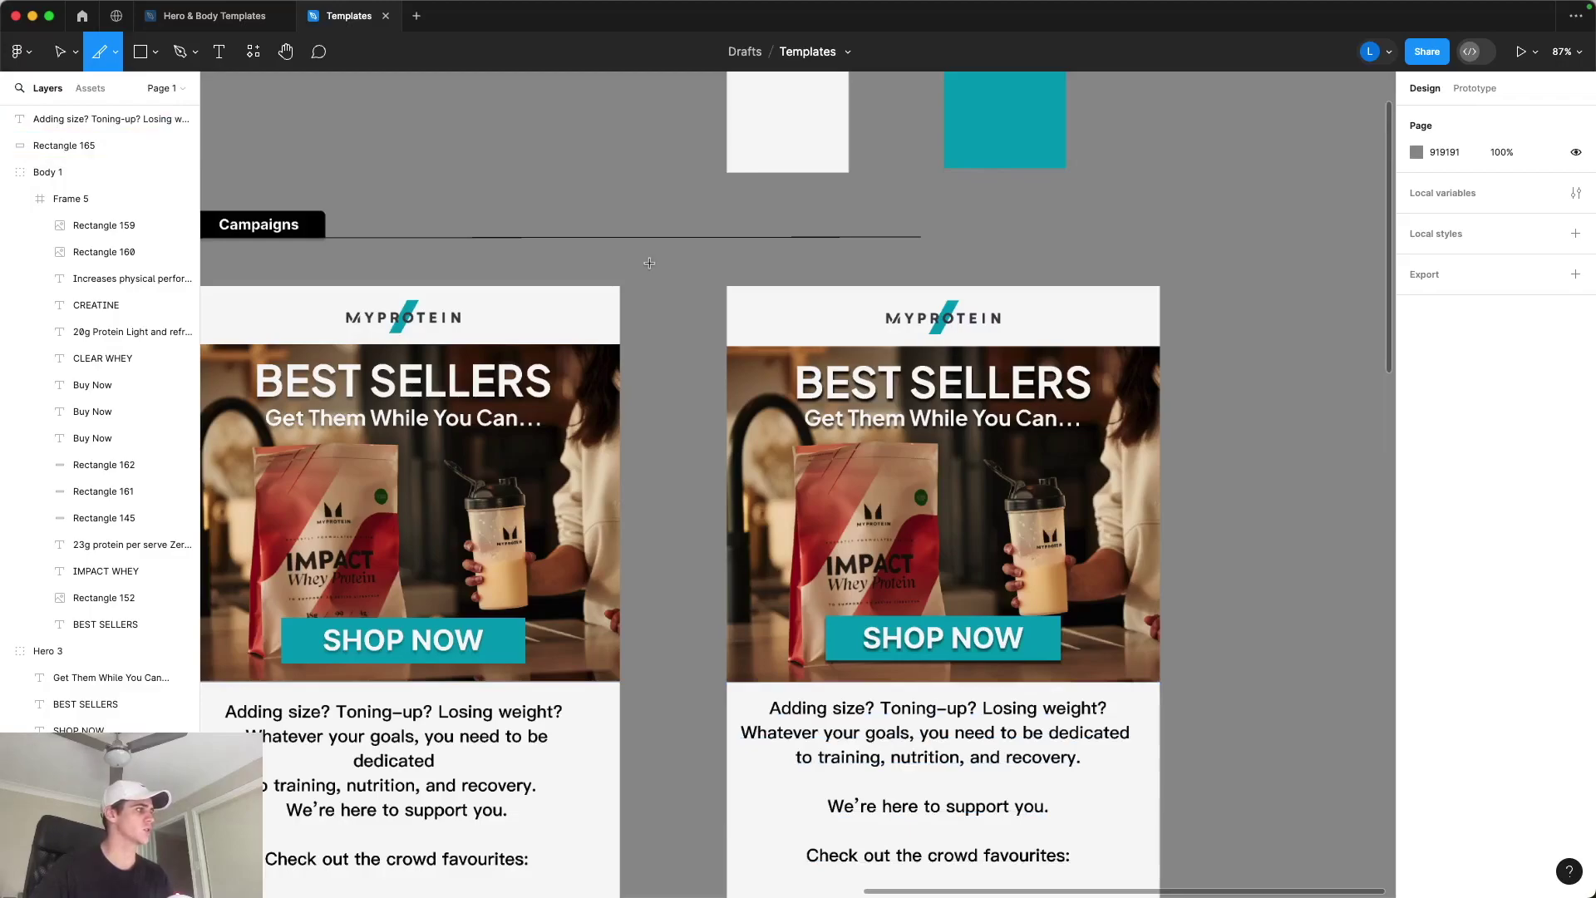
{"action": "scroll", "coordinate": [744, 315], "scroll_direction": "up", "scroll_amount": 5}
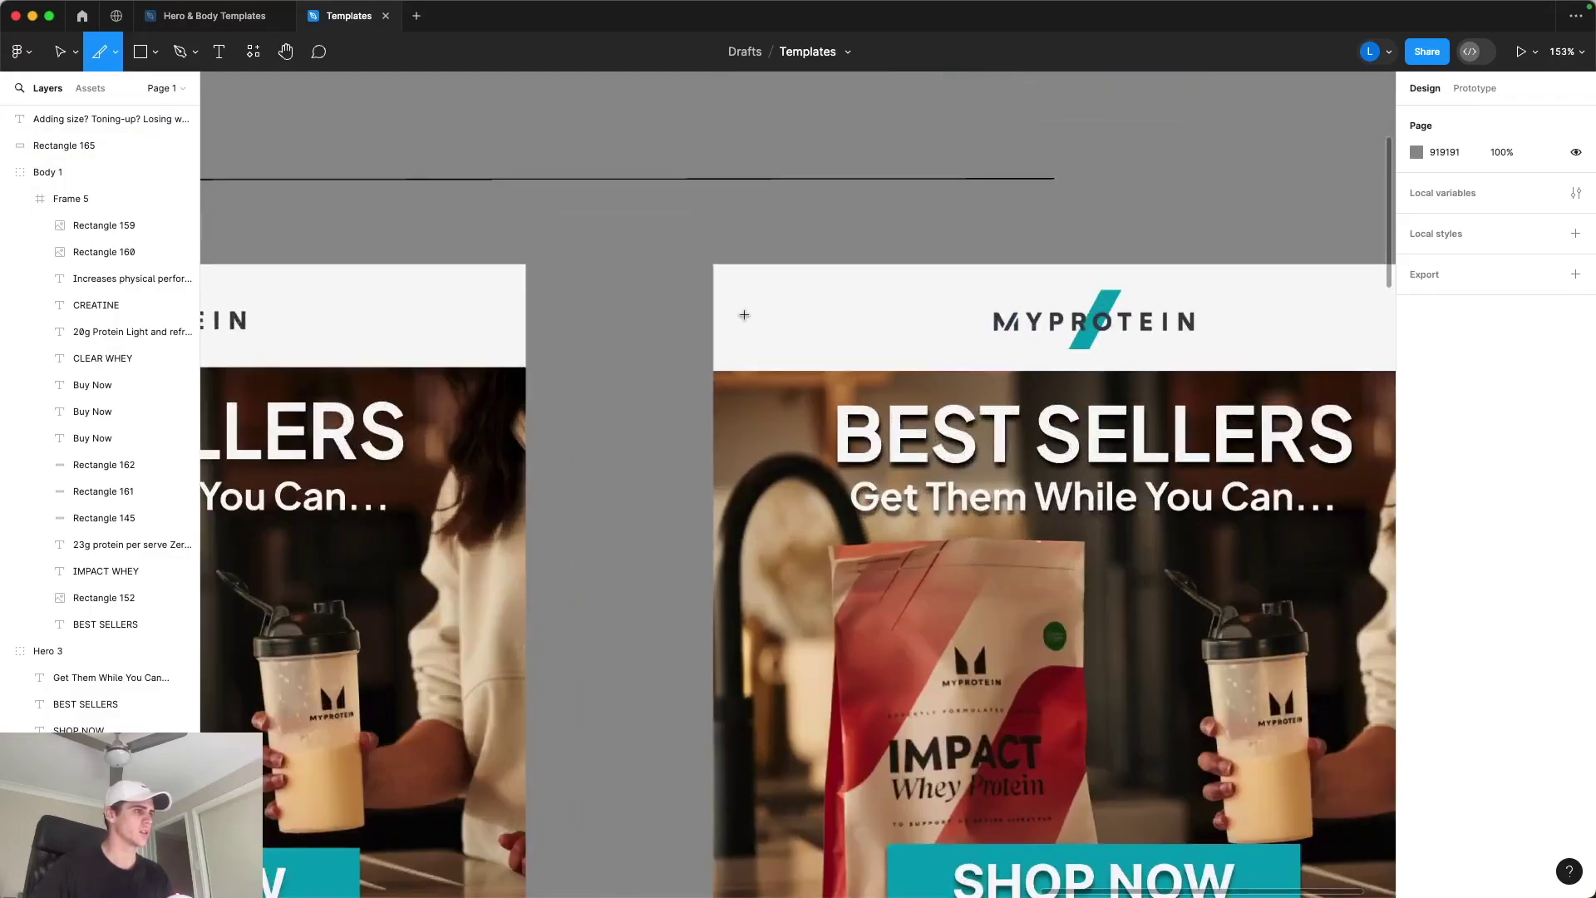
{"action": "left_click_drag", "start_coordinate": [762, 317], "coordinate": [418, 342]}
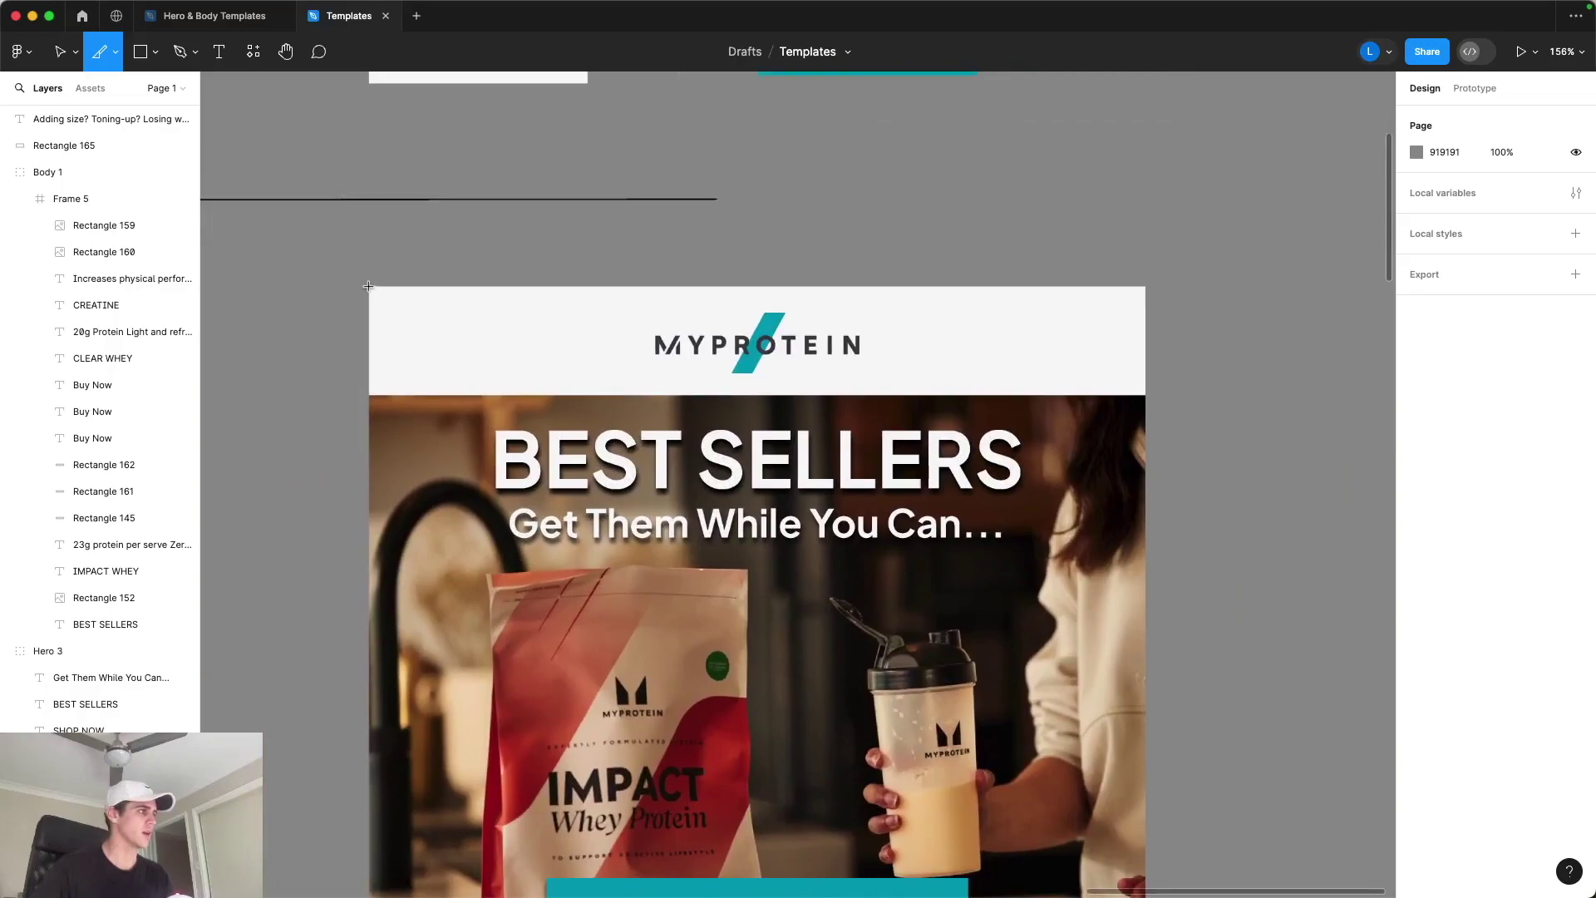
{"action": "mouse_move", "coordinate": [369, 287]}
{"action": "left_mouse_down"}
{"action": "mouse_move", "coordinate": [409, 317]}
{"action": "mouse_move", "coordinate": [1146, 396]}
{"action": "left_mouse_up"}
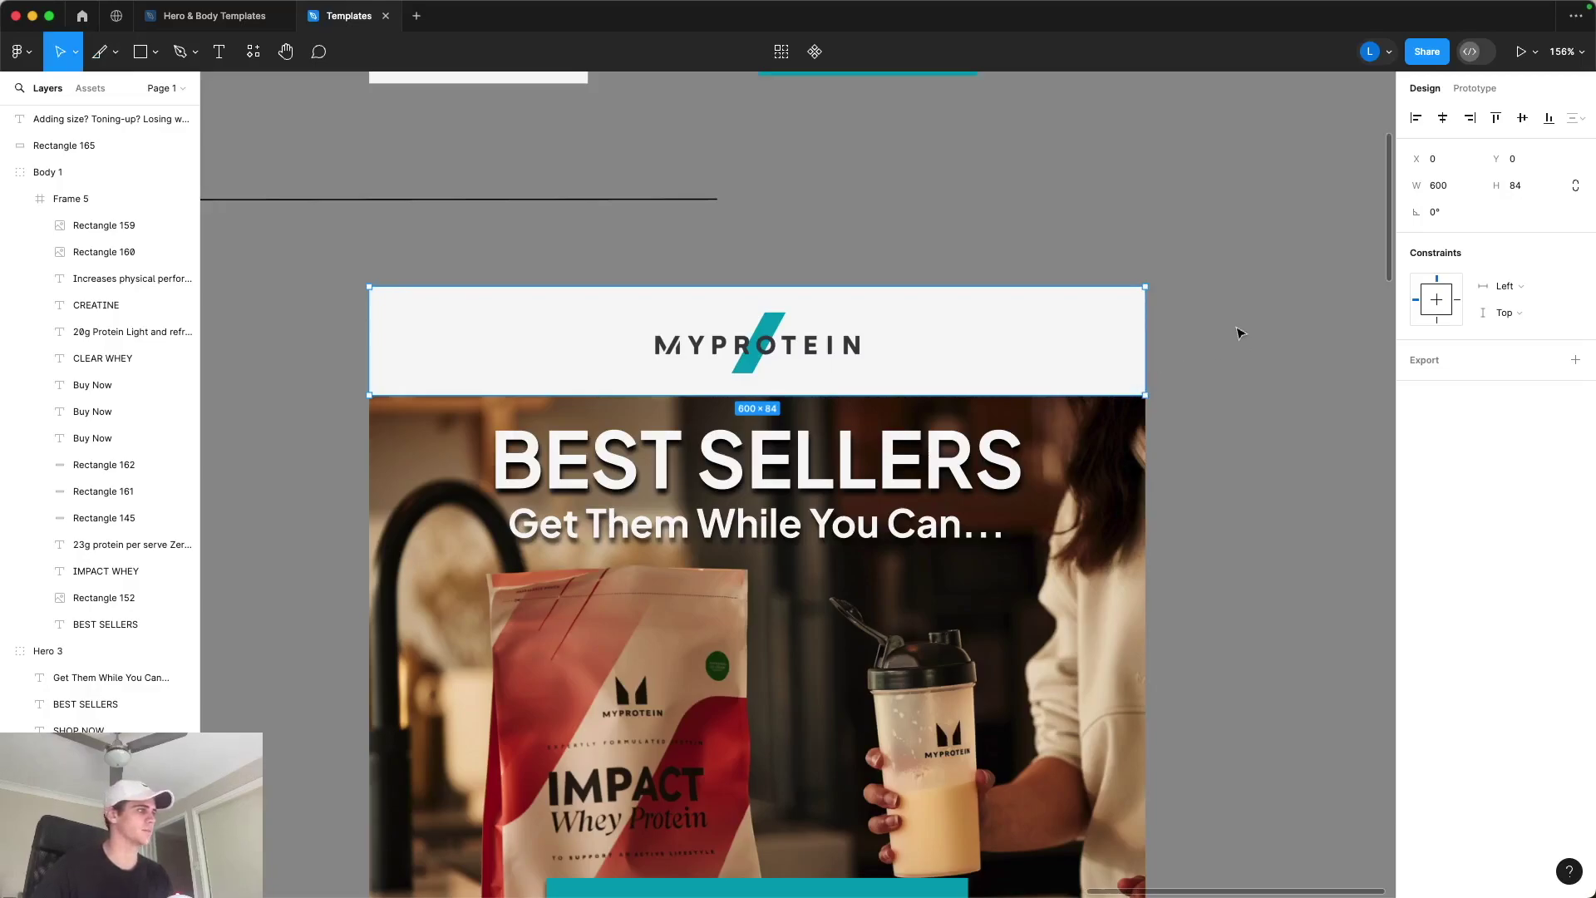
Step: Draw a 600 × 465 slice over the hero image section, directly below the header slice
{"action": "scroll", "coordinate": [186, 266], "scroll_direction": "down", "scroll_amount": 1}
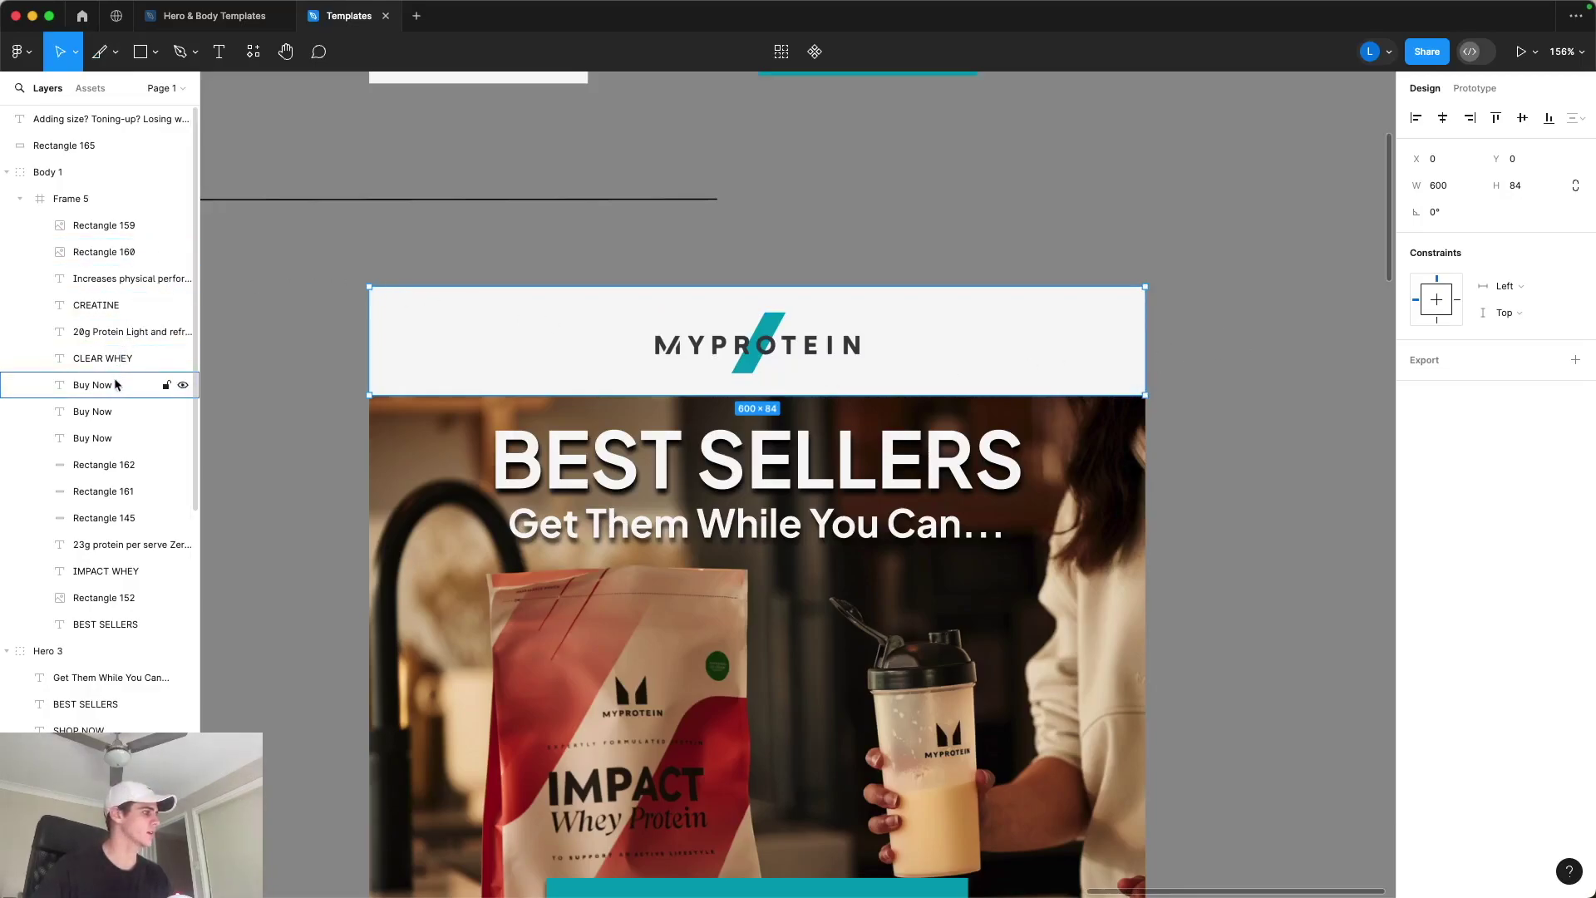
{"action": "scroll", "coordinate": [100, 415], "scroll_direction": "down", "scroll_amount": 3}
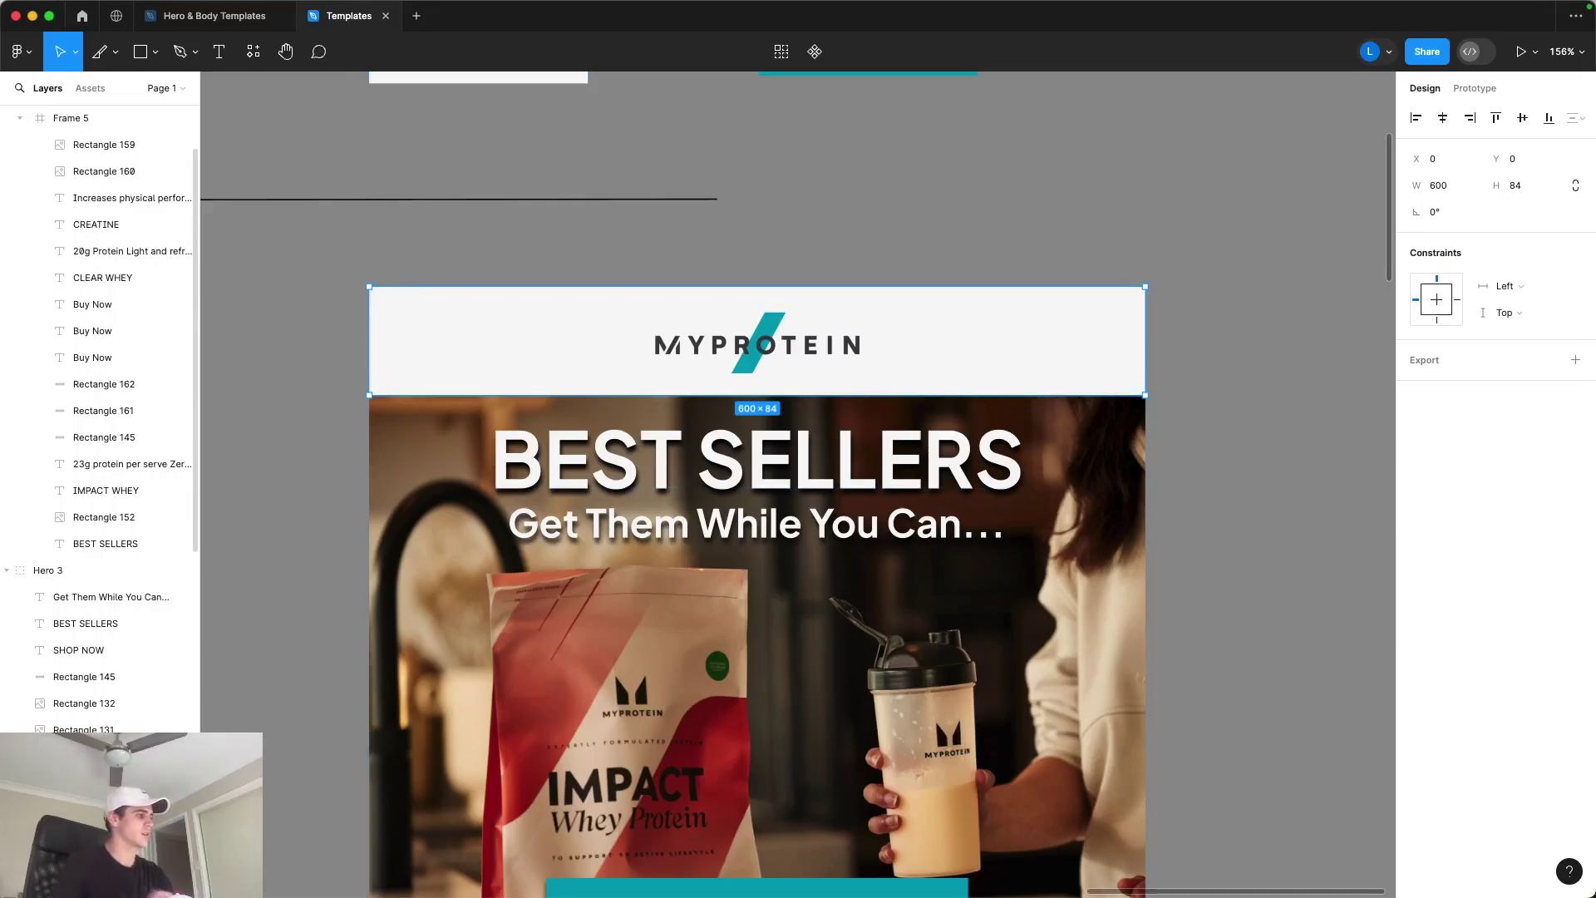
{"action": "key", "text": "shift+p"}
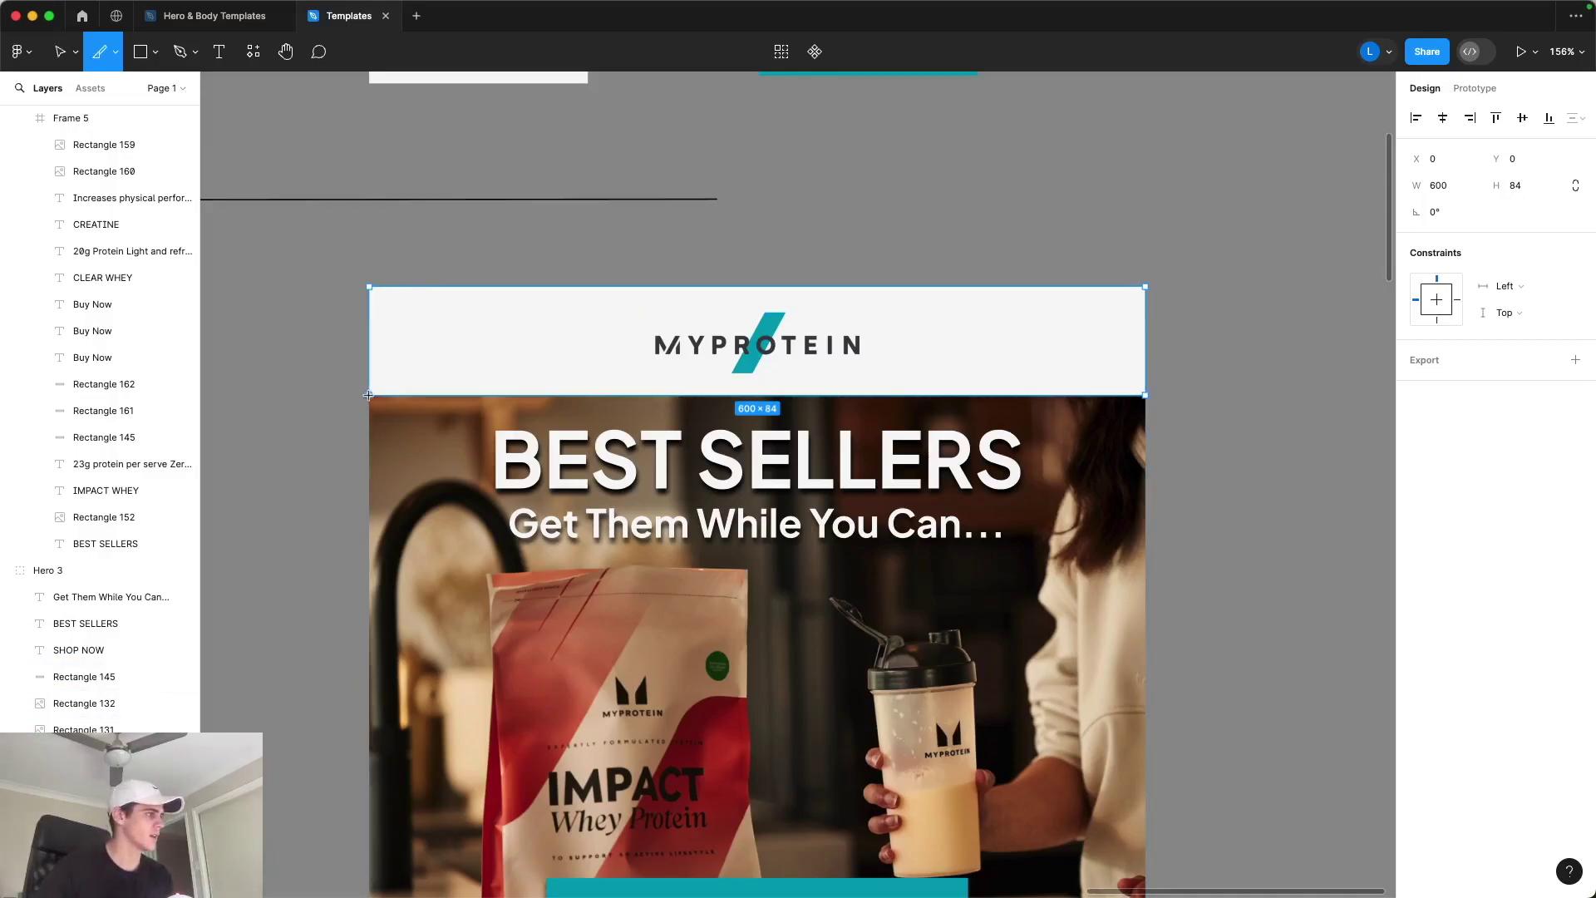
{"action": "mouse_move", "coordinate": [369, 394]}
{"action": "left_mouse_down"}
{"action": "mouse_move", "coordinate": [382, 416]}
{"action": "mouse_move", "coordinate": [1015, 563]}
{"action": "mouse_move", "coordinate": [1069, 637]}
{"action": "mouse_move", "coordinate": [1083, 886]}
{"action": "mouse_move", "coordinate": [1145, 882]}
{"action": "mouse_move", "coordinate": [1145, 793]}
{"action": "left_mouse_up"}
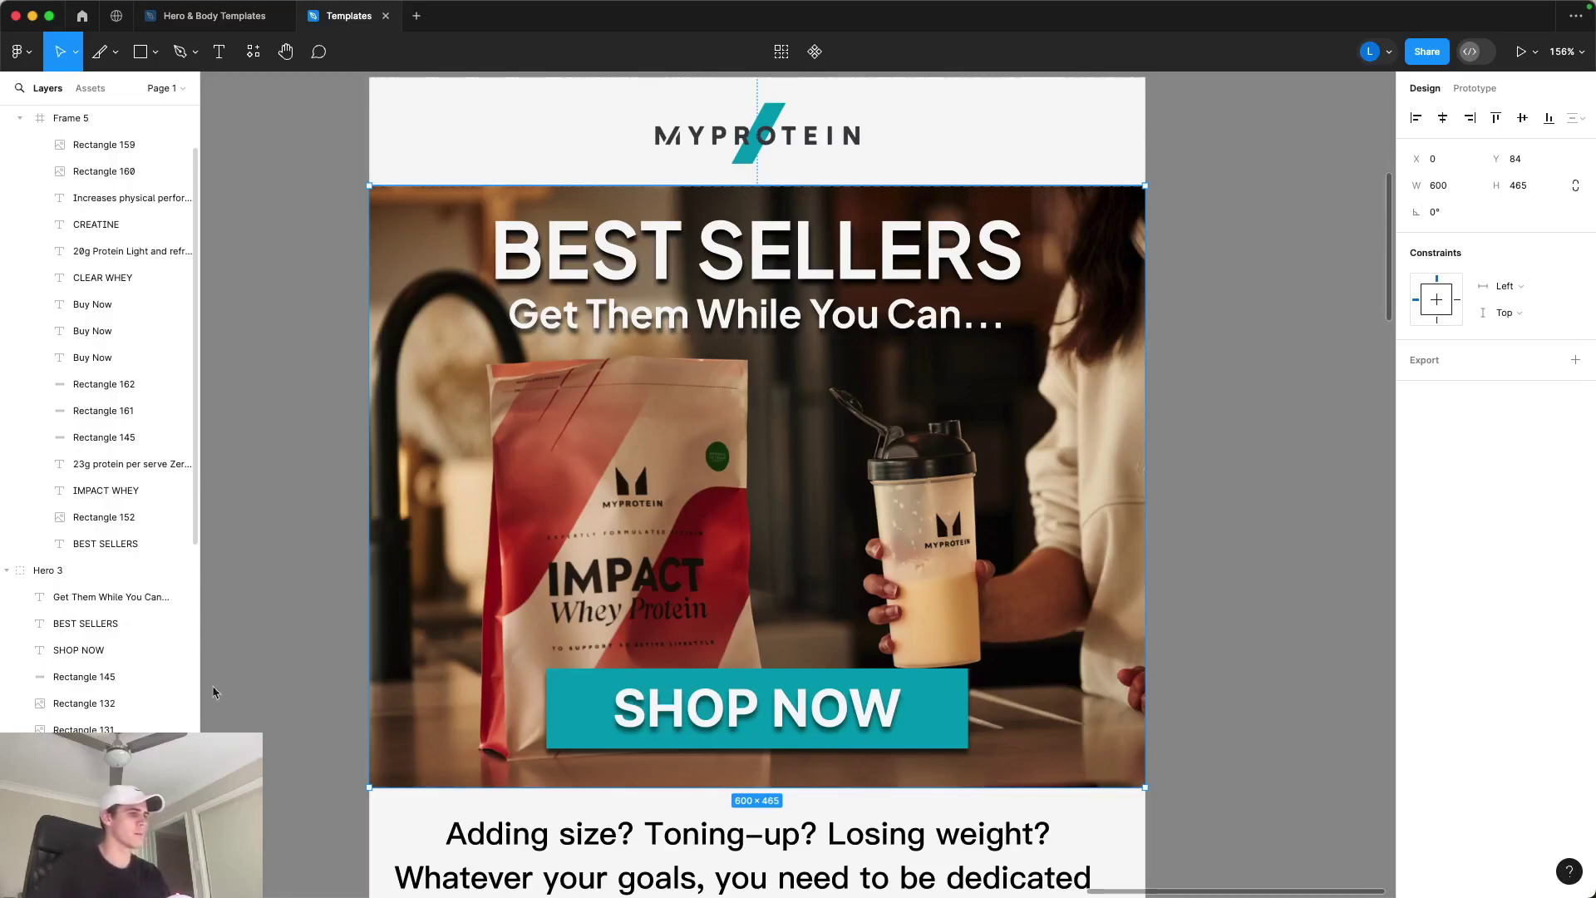
Step: Draw a 600 × 267 slice over the intro text section and name it Body Copy Slice
{"action": "scroll", "coordinate": [421, 466], "scroll_direction": "down", "scroll_amount": 7}
{"action": "key", "text": "s"}
{"action": "left_click_drag", "start_coordinate": [369, 249], "coordinate": [1146, 594]}
{"action": "double_click", "coordinate": [53, 123]}
{"action": "type", "text": "Body Copy Slice"}
{"action": "key", "text": "Return"}
{"action": "scroll", "coordinate": [161, 683], "scroll_direction": "down", "scroll_amount": 10}
{"action": "scroll", "coordinate": [160, 683], "scroll_direction": "up", "scroll_amount": 5}
{"action": "left_click_drag", "start_coordinate": [83, 136], "coordinate": [91, 241]}
{"action": "scroll", "coordinate": [748, 415], "scroll_direction": "down", "scroll_amount": 4}
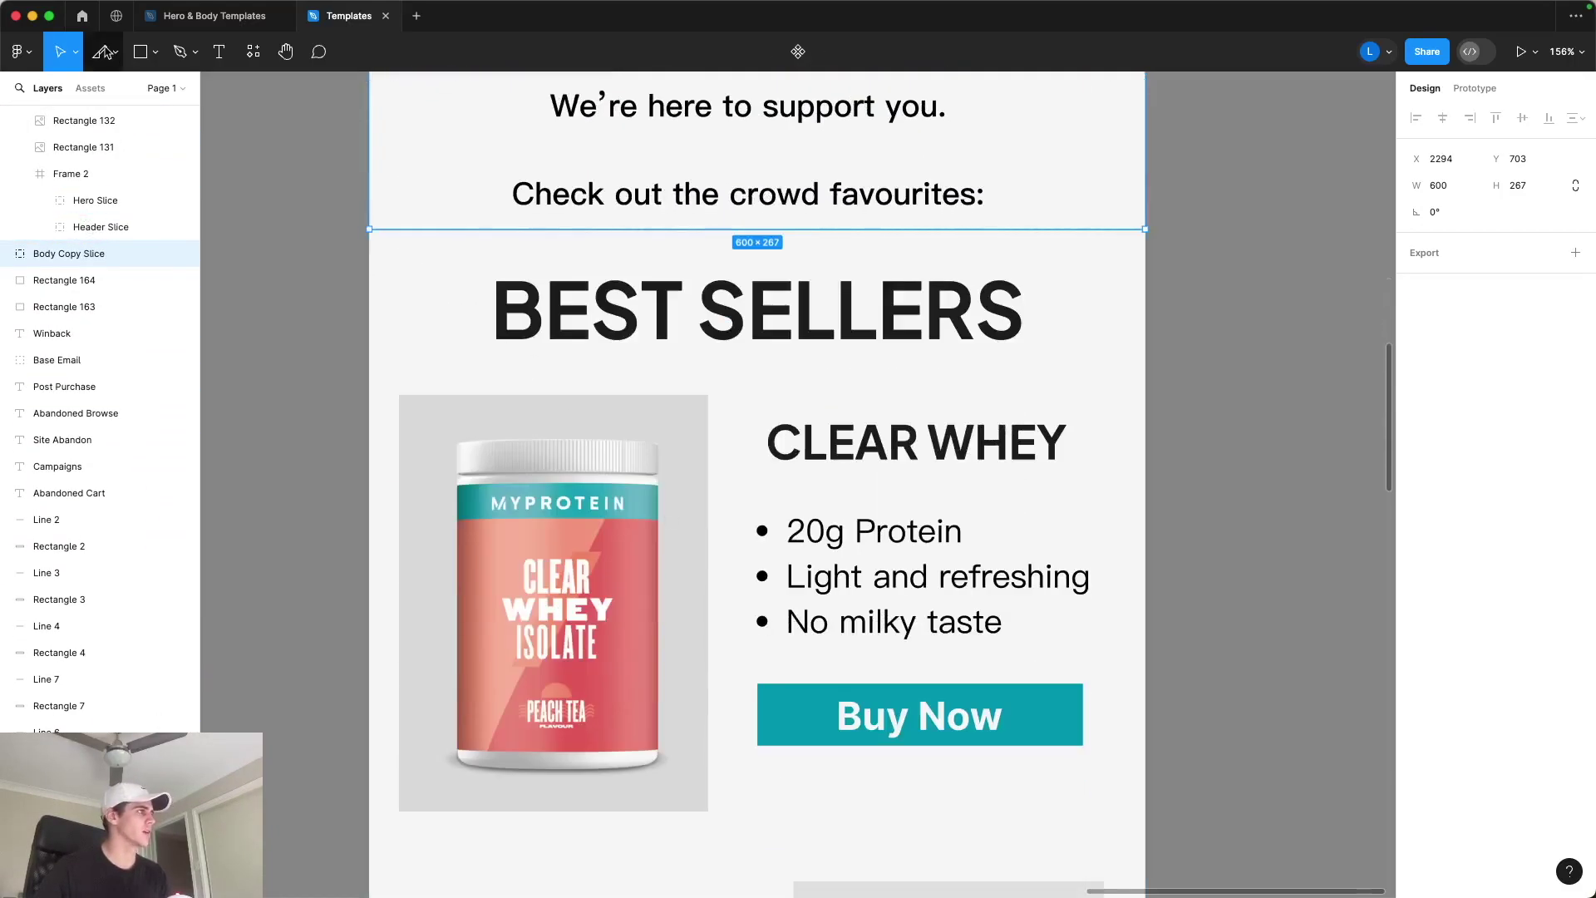
Step: Draw a 600 × 474 slice over the Best Sellers heading and Clear Whey product section and name it P1
{"action": "left_click", "coordinate": [104, 52]}
{"action": "left_click_drag", "start_coordinate": [369, 229], "coordinate": [1145, 842]}
{"action": "scroll", "coordinate": [1210, 562], "scroll_direction": "down", "scroll_amount": 4}
{"action": "double_click", "coordinate": [86, 119]}
{"action": "type", "text": "P1"}
{"action": "key", "text": "Return"}
Step: Draw a full-width slice over the Creatine product section, flush below P1, and name it P2
{"action": "key", "text": "s"}
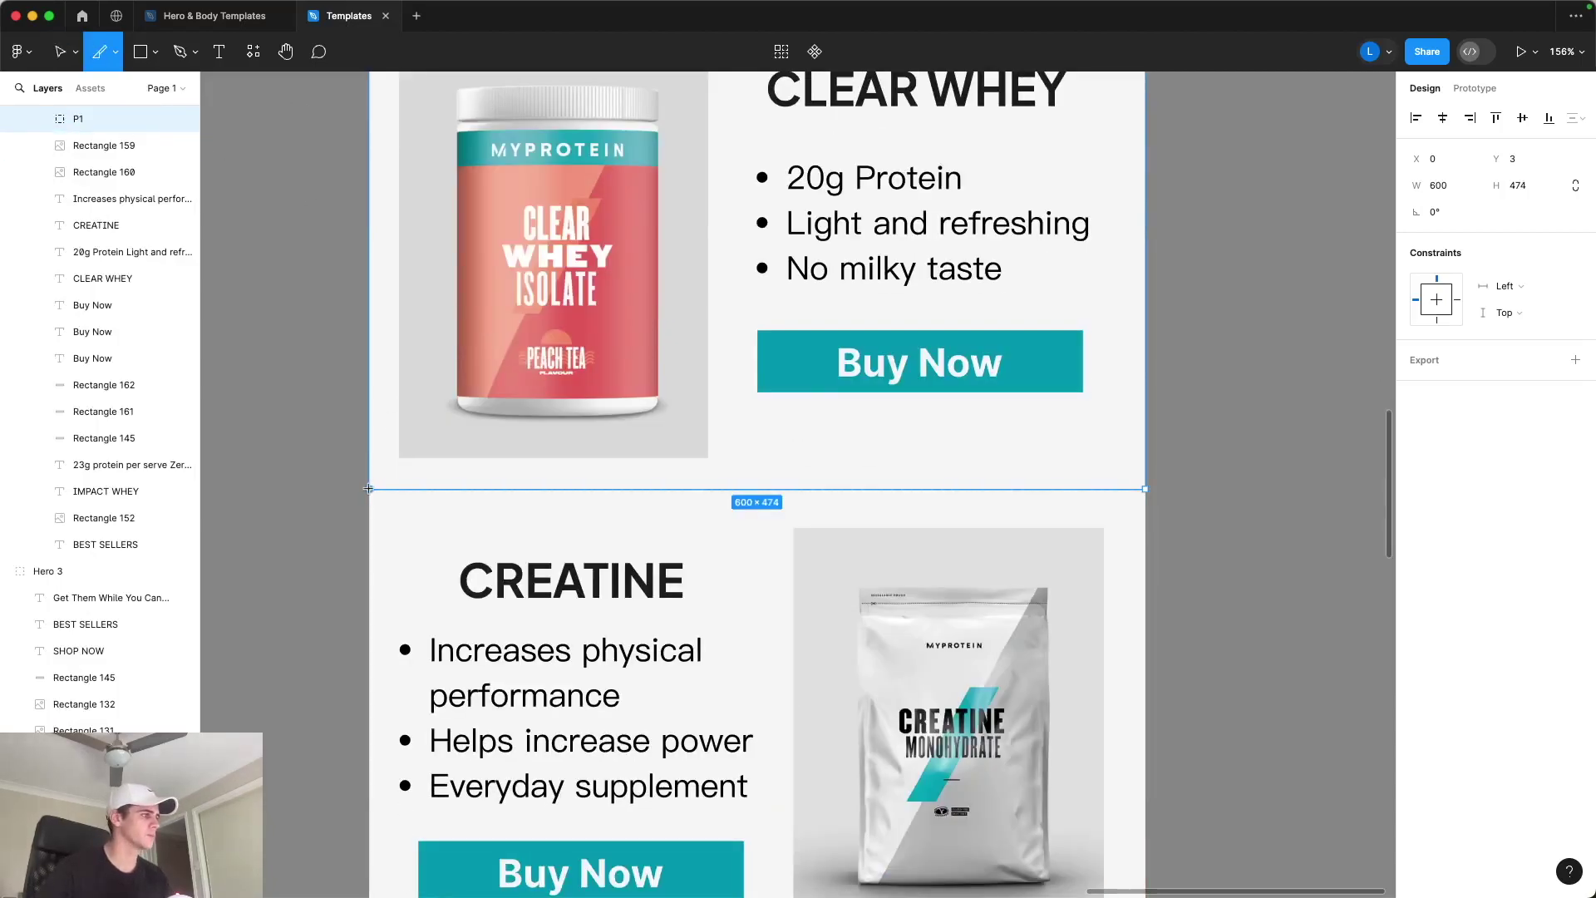
{"action": "scroll", "coordinate": [1090, 889], "scroll_direction": "down", "scroll_amount": 6}
{"action": "left_click_drag", "start_coordinate": [368, 487], "coordinate": [1145, 505]}
{"action": "double_click", "coordinate": [86, 119]}
{"action": "type", "text": "P2"}
{"action": "key", "text": "Return"}
Step: Draw a full-width slice over the Impact Whey section down to the email's lower edge and name it P3
{"action": "scroll", "coordinate": [508, 354], "scroll_direction": "down", "scroll_amount": 3}
{"action": "key", "text": "s"}
{"action": "left_click_drag", "start_coordinate": [369, 330], "coordinate": [1145, 822]}
{"action": "double_click", "coordinate": [101, 119]}
{"action": "type", "text": "P3"}
{"action": "left_click", "coordinate": [284, 196]}
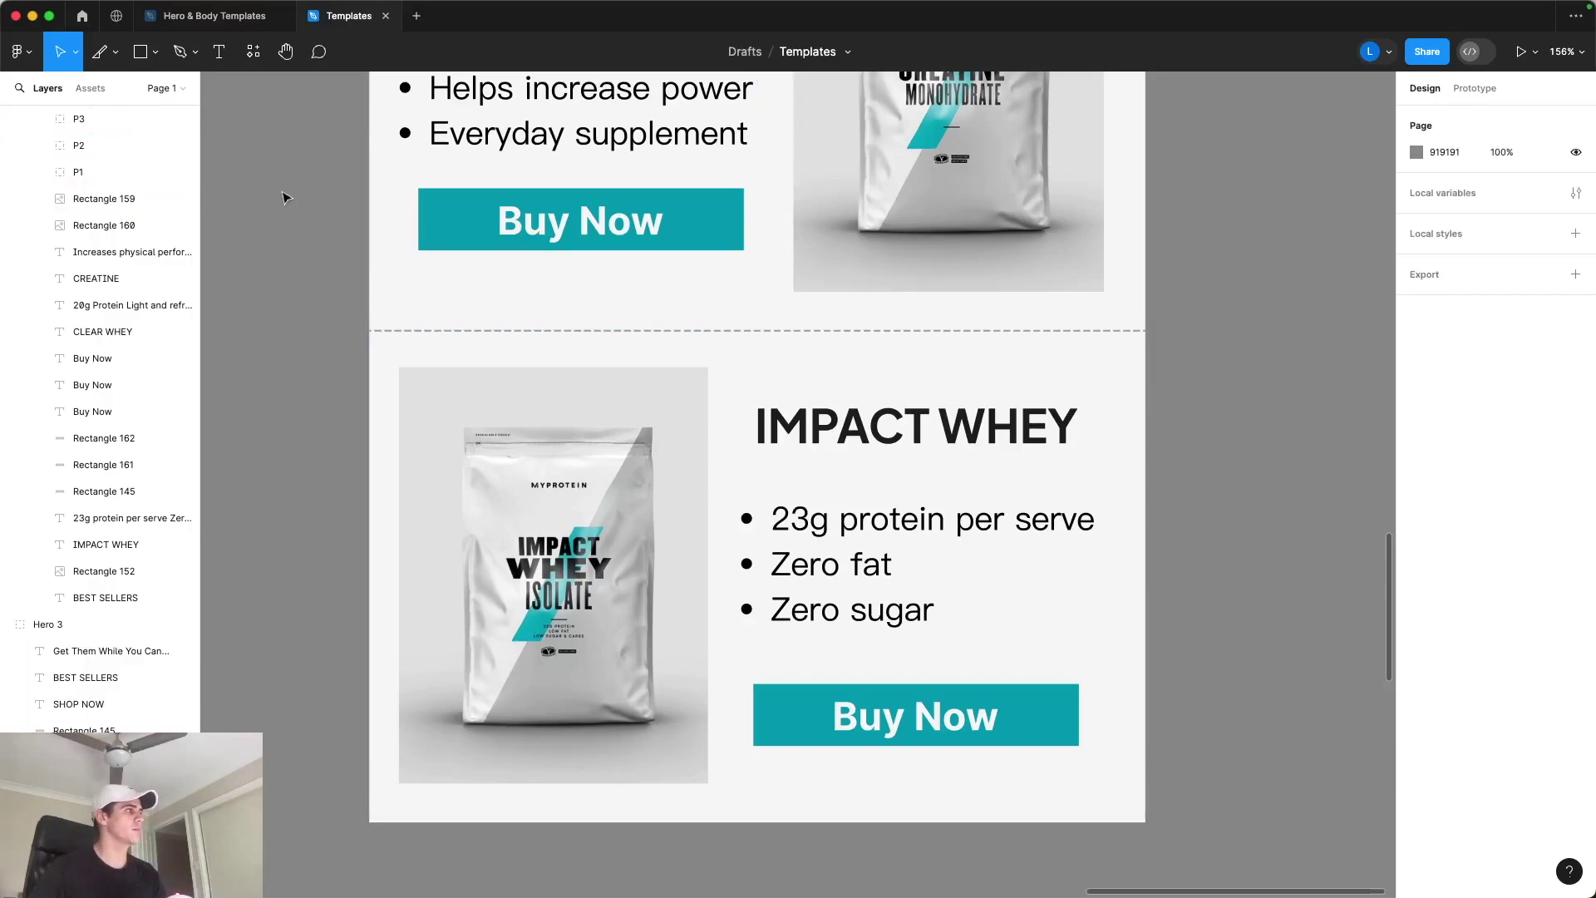
Step: Select the Hero Slice layer and add an export setting to it
{"action": "scroll", "coordinate": [189, 198], "scroll_direction": "up", "scroll_amount": 2}
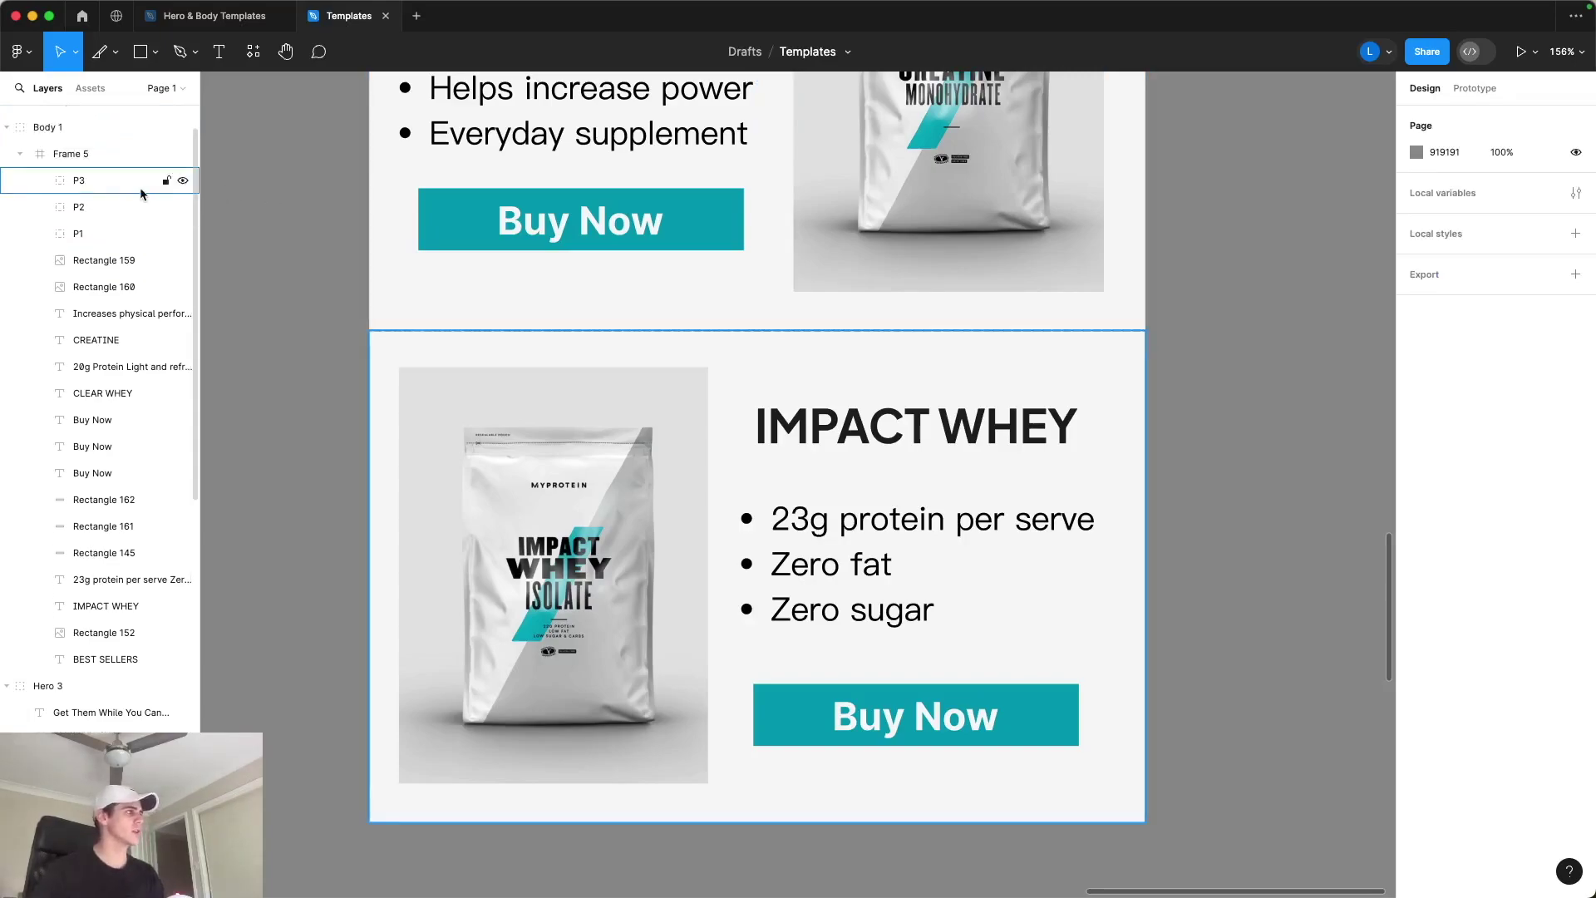
{"action": "scroll", "coordinate": [100, 374], "scroll_direction": "down", "scroll_amount": 3}
{"action": "scroll", "coordinate": [129, 565], "scroll_direction": "down", "scroll_amount": 2}
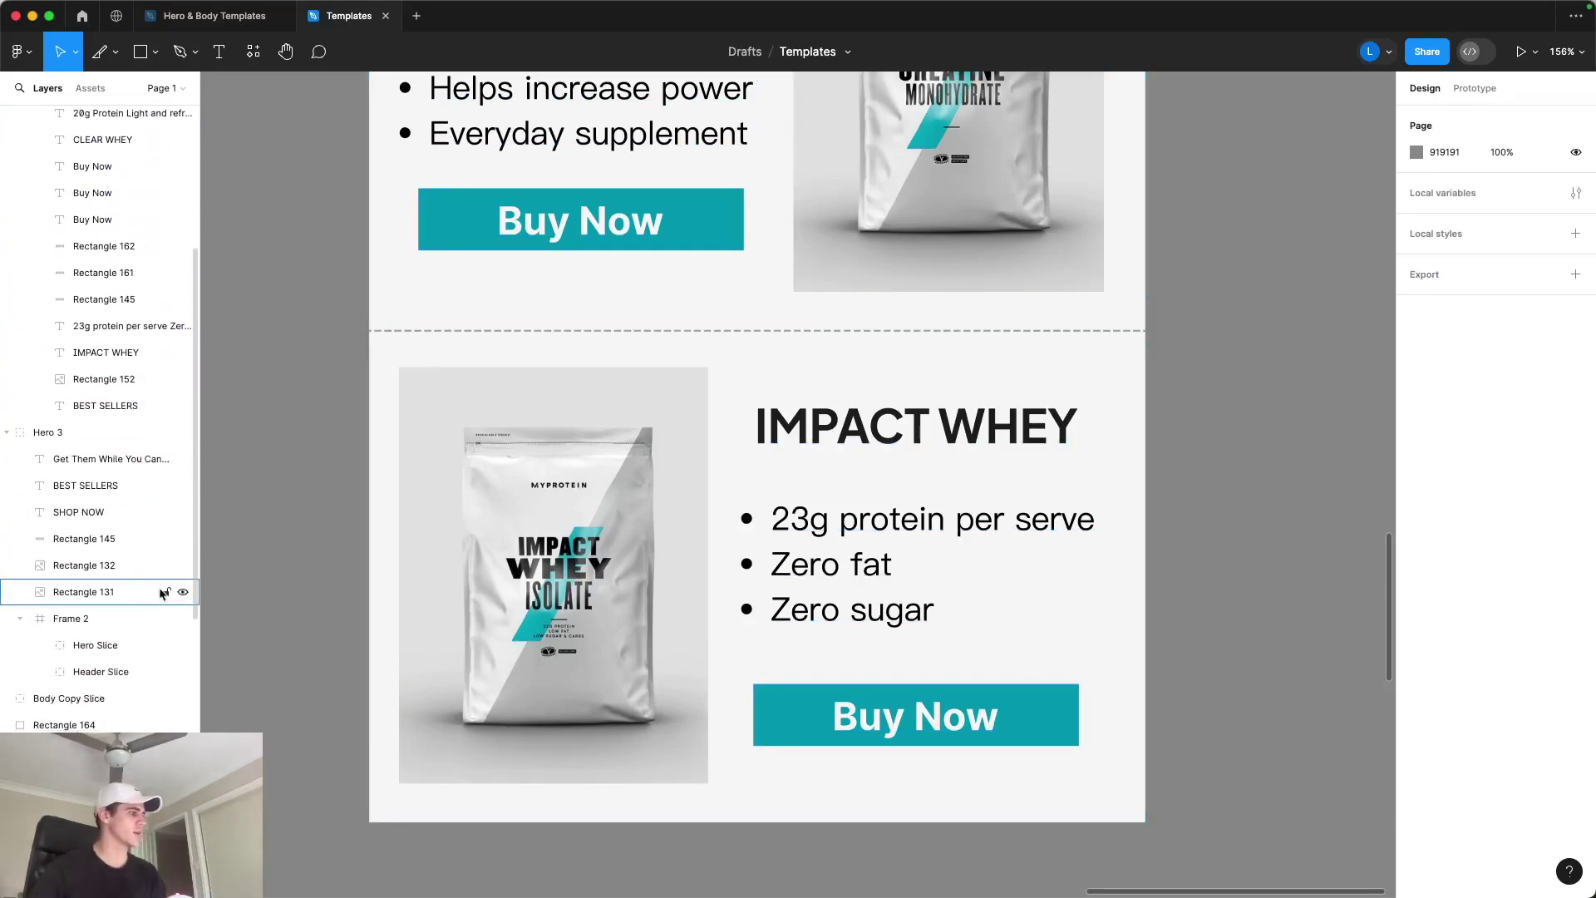
{"action": "left_click", "coordinate": [122, 645]}
{"action": "scroll", "coordinate": [693, 384], "scroll_direction": "up", "scroll_amount": 5}
{"action": "scroll", "coordinate": [693, 384], "scroll_direction": "up", "scroll_amount": 15}
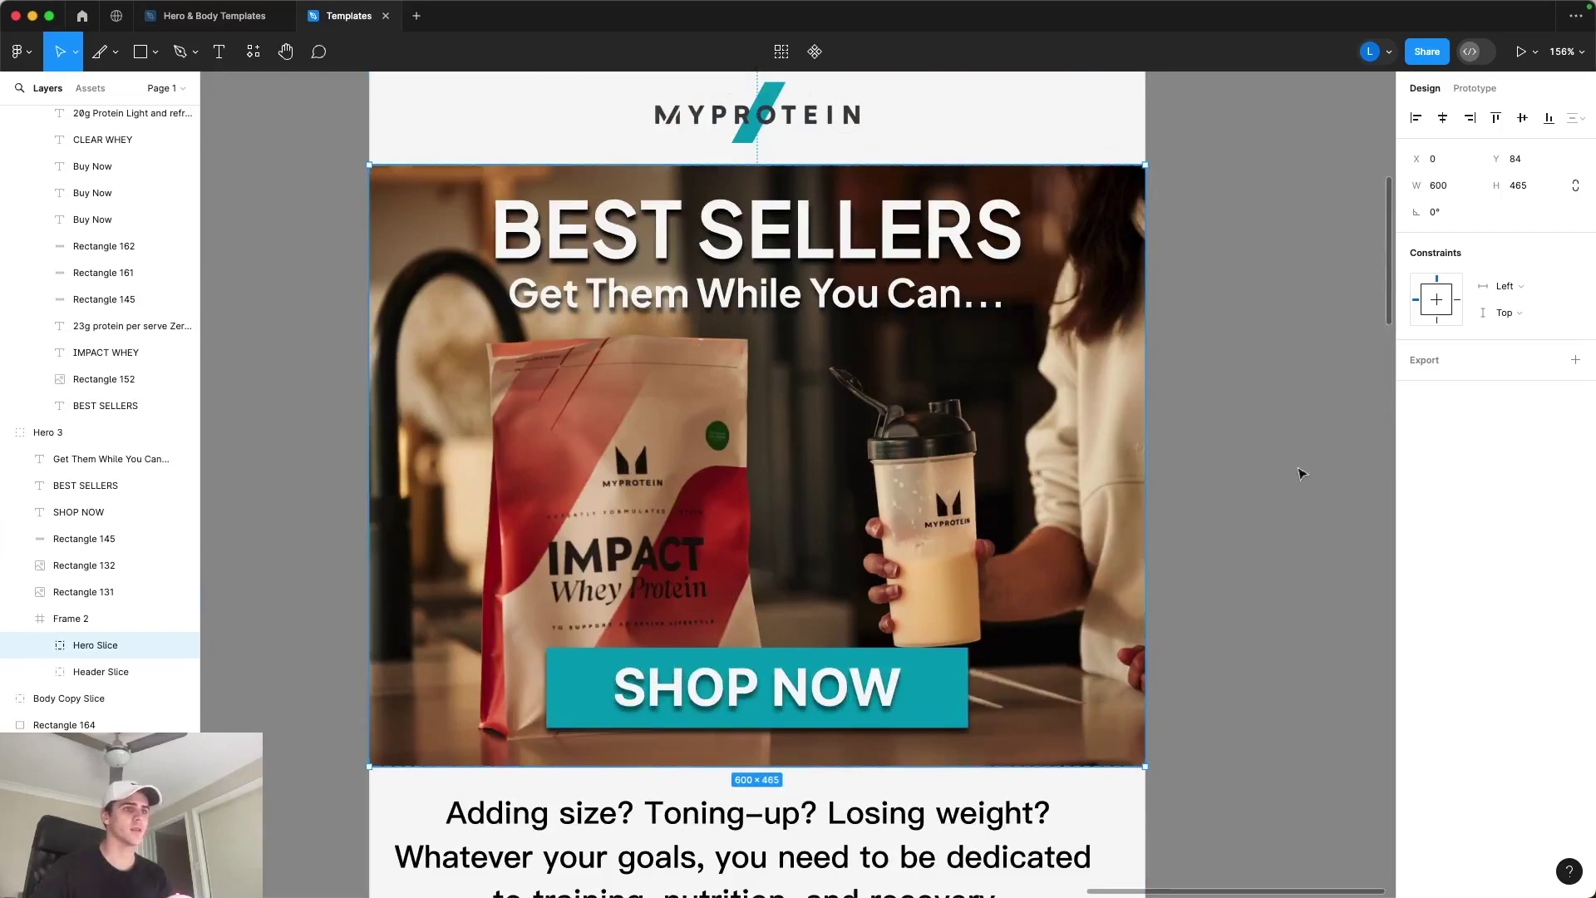
{"action": "left_click", "coordinate": [1473, 360]}
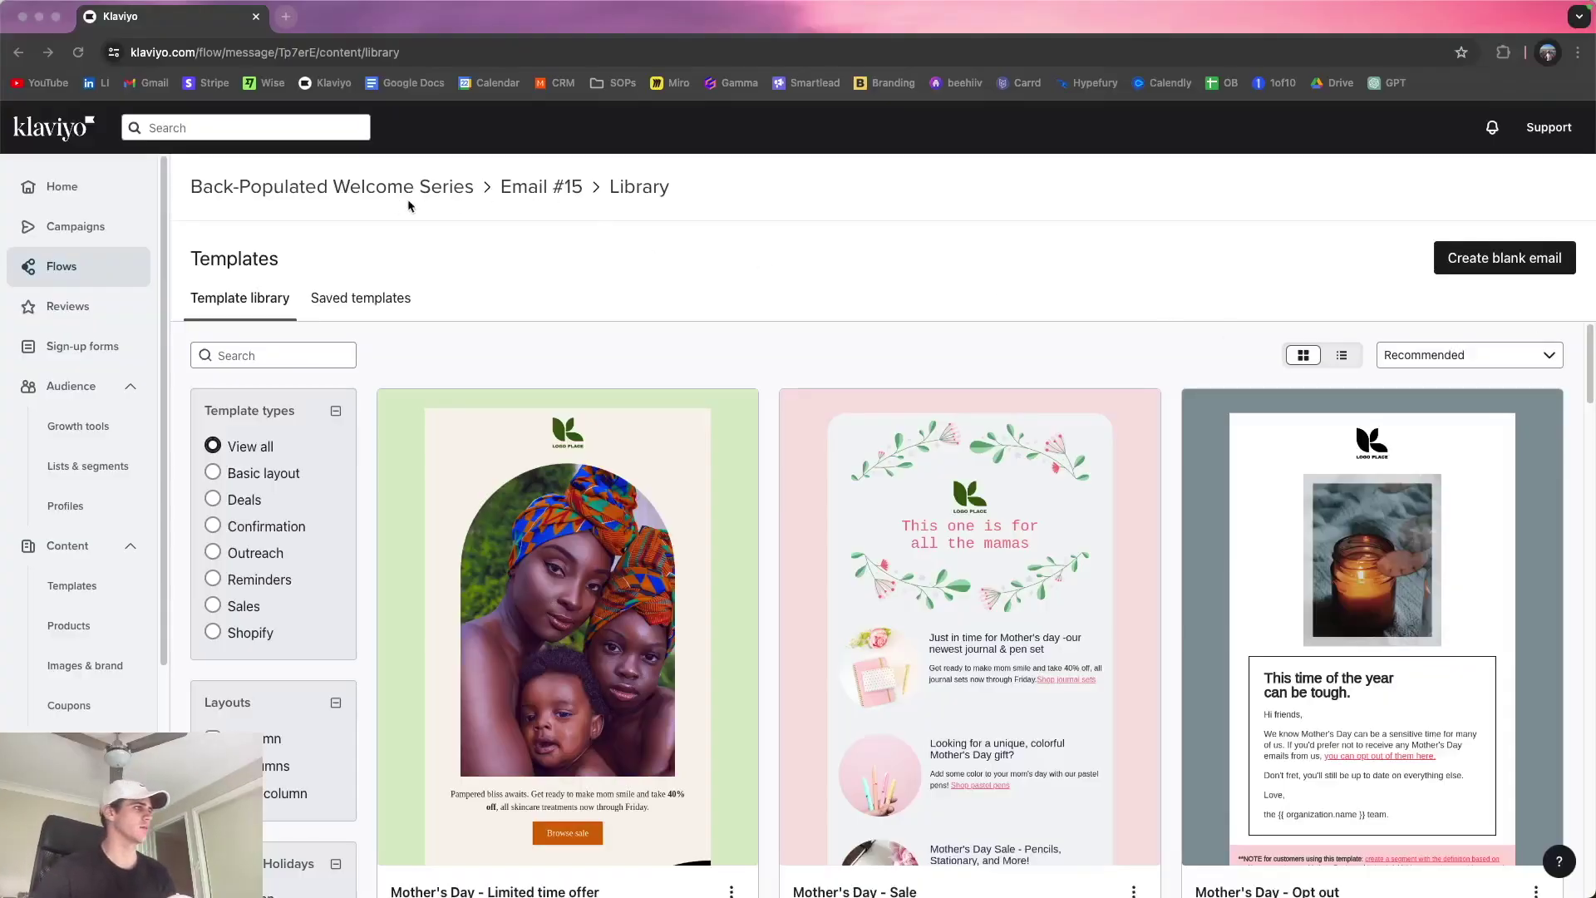
Step: Switch to Klaviyo, create a blank email and upload the Header Slice Real image into its first image block
{"action": "left_click", "coordinate": [1461, 263]}
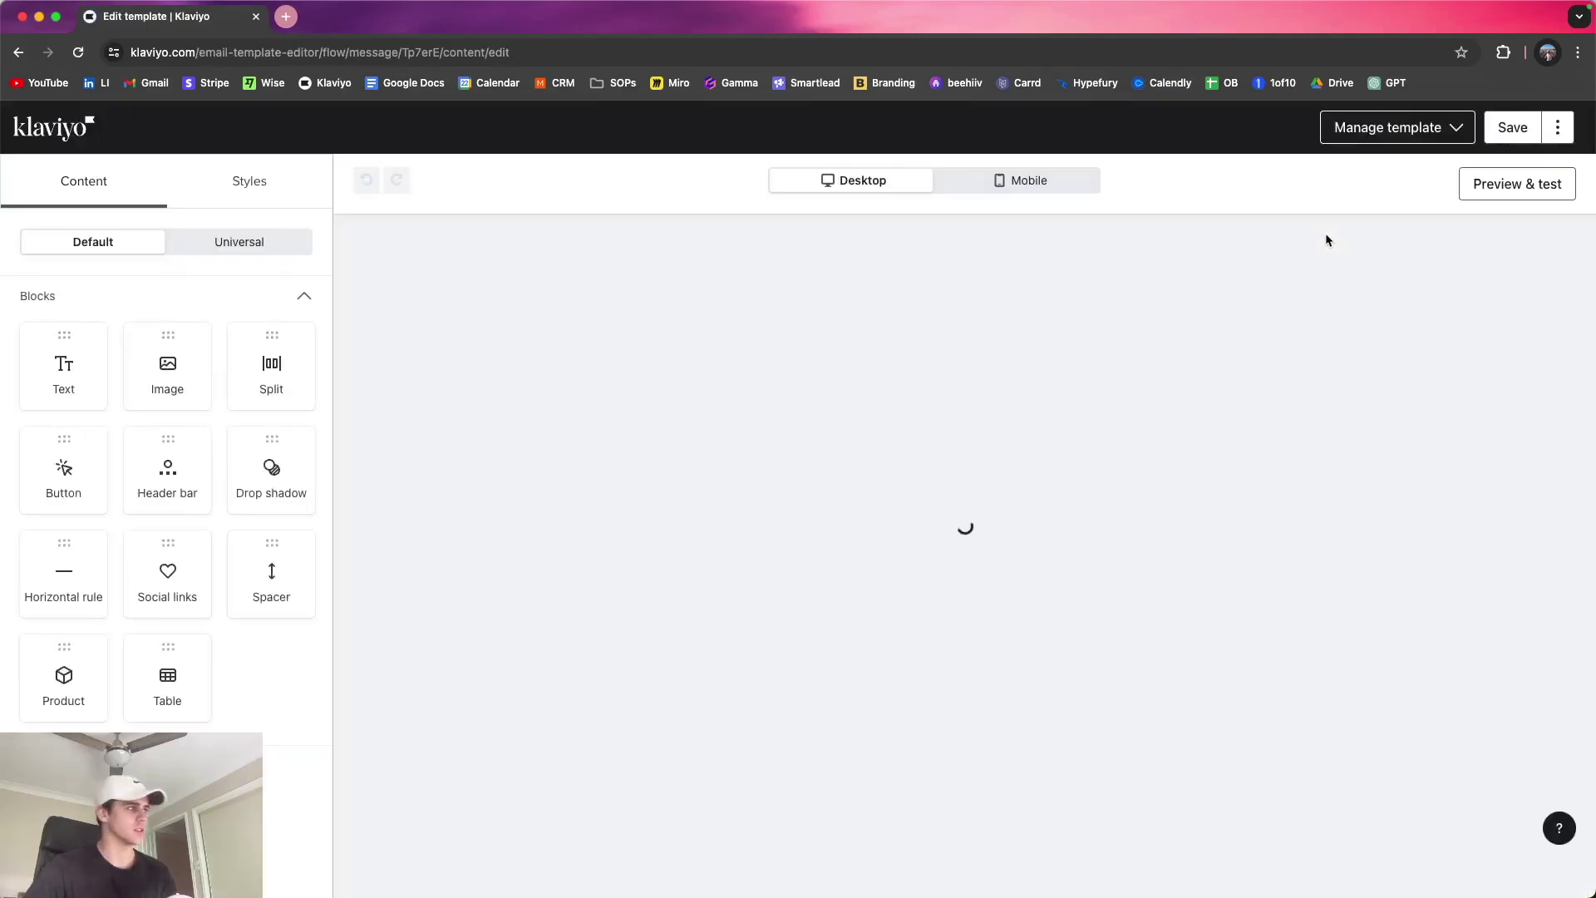
{"action": "left_click", "coordinate": [840, 299]}
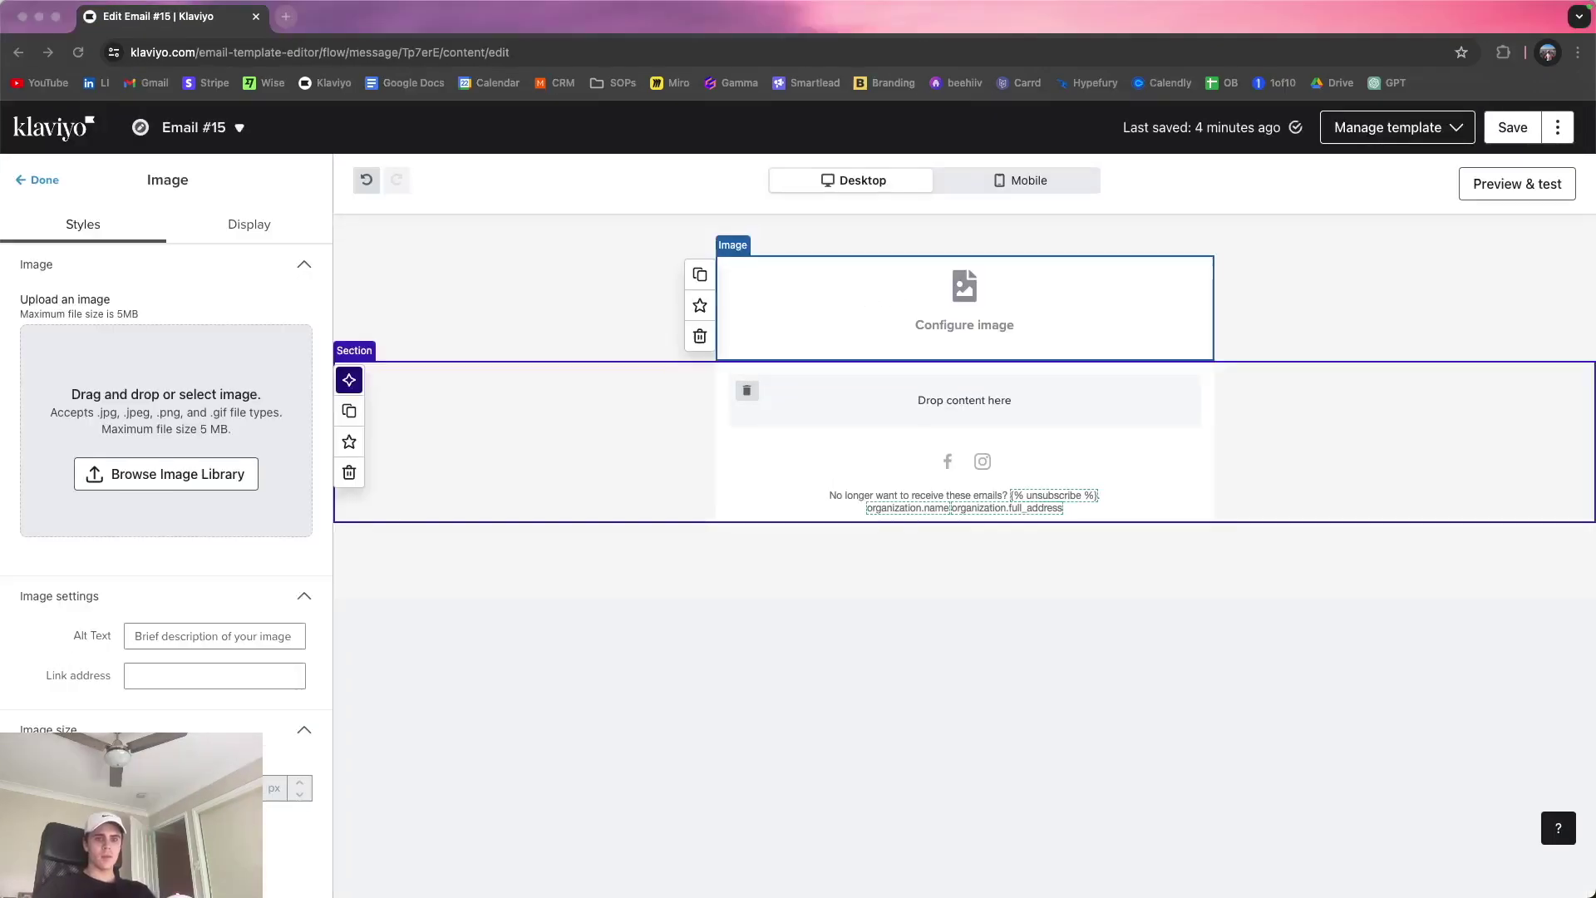
{"action": "left_click", "coordinate": [156, 476]}
{"action": "left_click", "coordinate": [876, 449]}
{"action": "double_click", "coordinate": [659, 421]}
Step: Duplicate the header image block to make blocks for the remaining email slices
{"action": "left_click", "coordinate": [700, 275]}
{"action": "left_click", "coordinate": [700, 275]}
{"action": "left_click", "coordinate": [700, 275]}
{"action": "left_click", "coordinate": [700, 275]}
Step: Replace the picture in the image block below the header with Hero Slice Real.png
{"action": "left_click", "coordinate": [84, 481]}
{"action": "left_click", "coordinate": [445, 310]}
{"action": "double_click", "coordinate": [751, 456]}
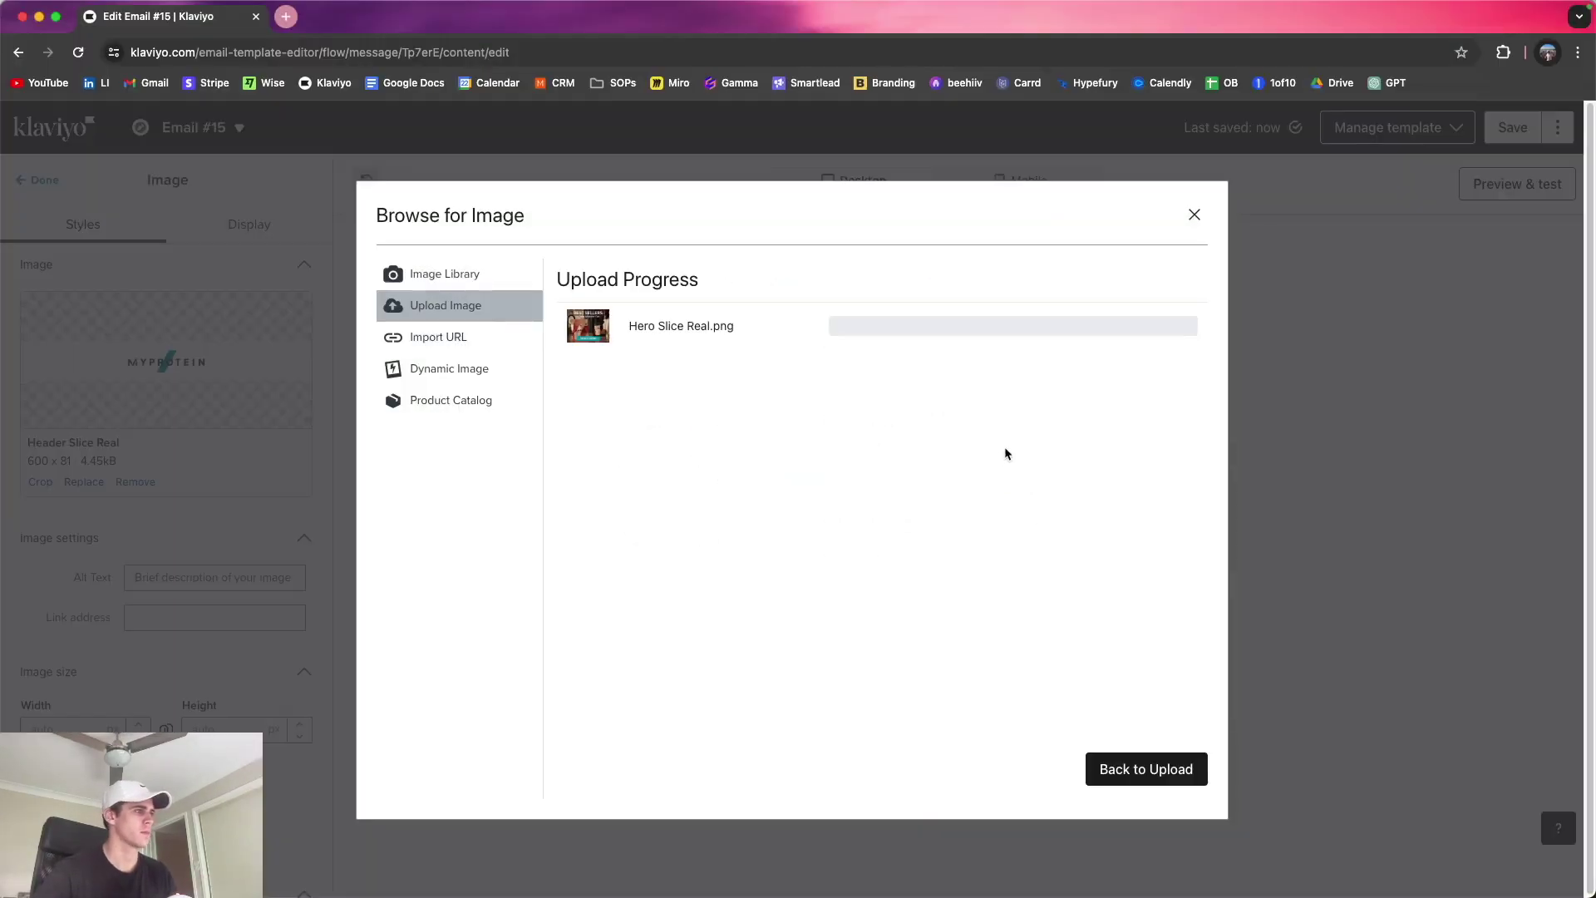
Step: Upload the intro copy slice and the Clear Whey product slice into the next two image blocks
{"action": "double_click", "coordinate": [869, 521]}
{"action": "left_click", "coordinate": [445, 305]}
{"action": "double_click", "coordinate": [747, 366]}
{"action": "left_click", "coordinate": [446, 305]}
{"action": "left_click", "coordinate": [1057, 434]}
{"action": "left_click", "coordinate": [1083, 609]}
Step: Replace the pictures in the last two image blocks with the Creatine and Impact Whey slices
{"action": "left_click", "coordinate": [84, 481]}
{"action": "left_click", "coordinate": [446, 305]}
{"action": "scroll", "coordinate": [831, 466], "scroll_direction": "down", "scroll_amount": 1}
{"action": "double_click", "coordinate": [644, 480]}
{"action": "left_click", "coordinate": [84, 481]}
{"action": "left_click", "coordinate": [445, 305]}
{"action": "double_click", "coordinate": [744, 642]}
Step: Enable the section colour for the section holding the email images and set it to white
{"action": "left_click", "coordinate": [1324, 545]}
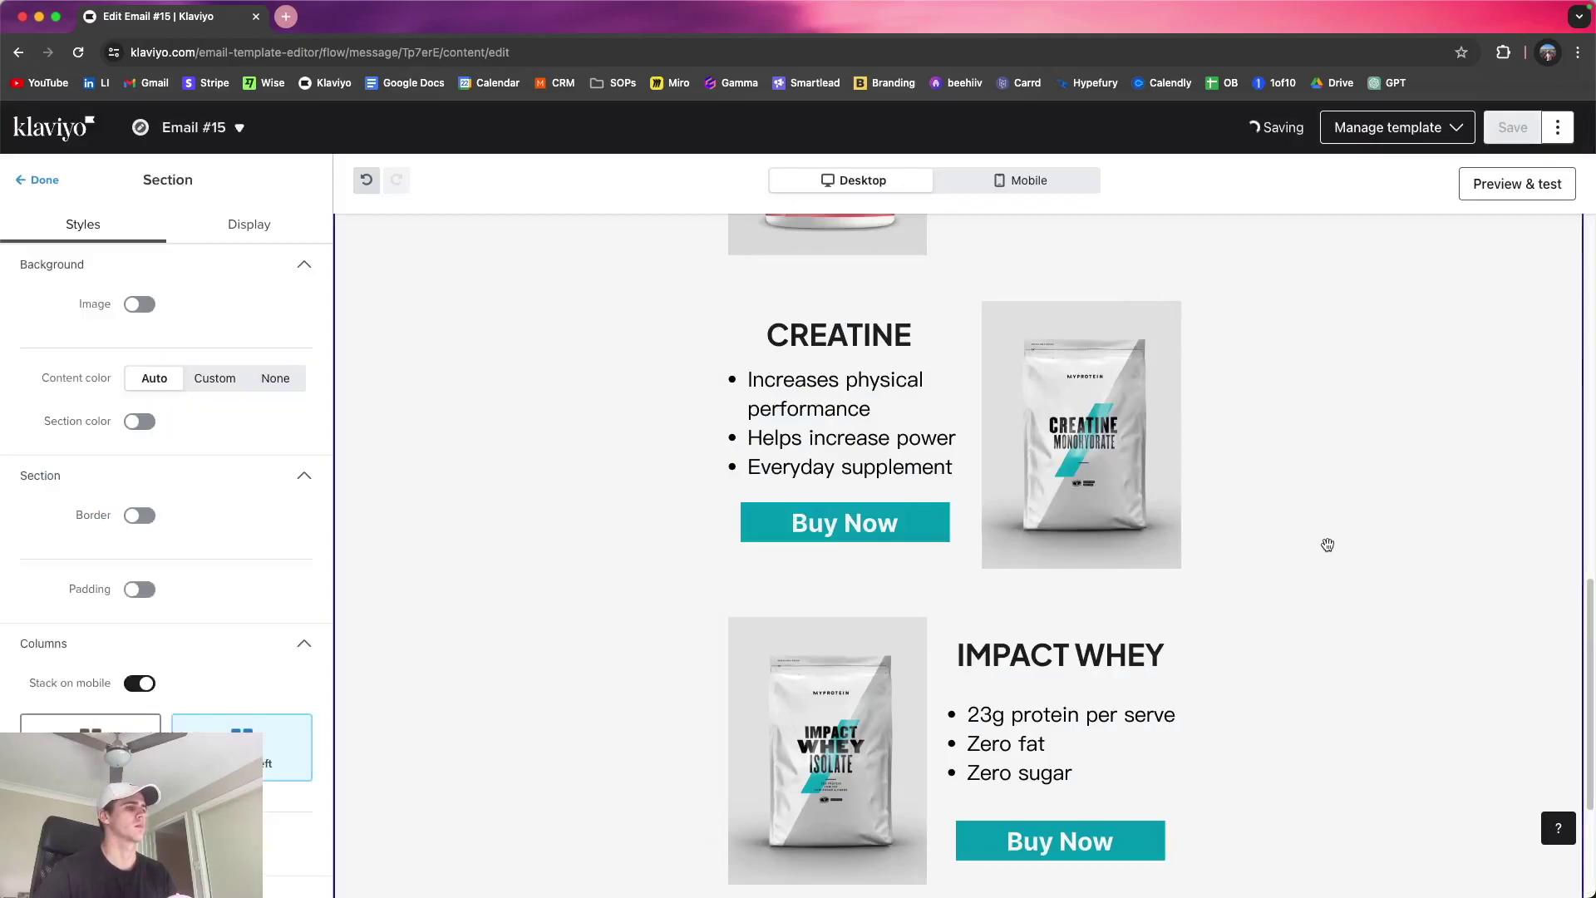
{"action": "scroll", "coordinate": [1321, 524], "scroll_direction": "up", "scroll_amount": 10}
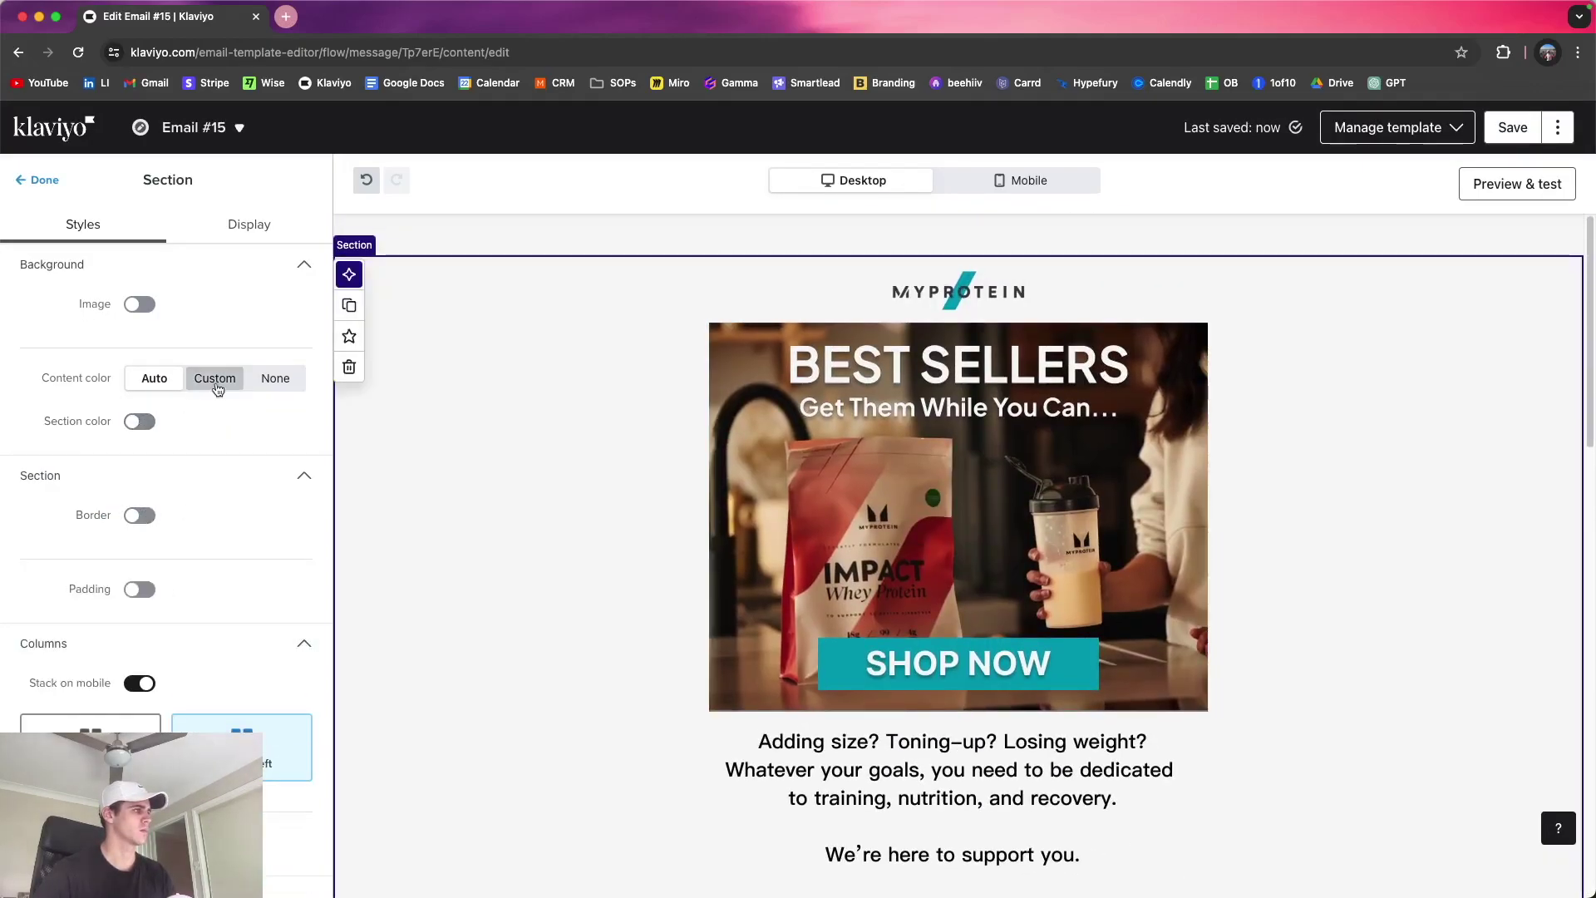
{"action": "left_click", "coordinate": [139, 423]}
{"action": "left_click", "coordinate": [570, 477]}
{"action": "left_click", "coordinate": [1311, 232]}
Step: Delete the empty content placeholder between the Impact Whey image and the social links in the footer
{"action": "scroll", "coordinate": [1311, 232], "scroll_direction": "down", "scroll_amount": 1}
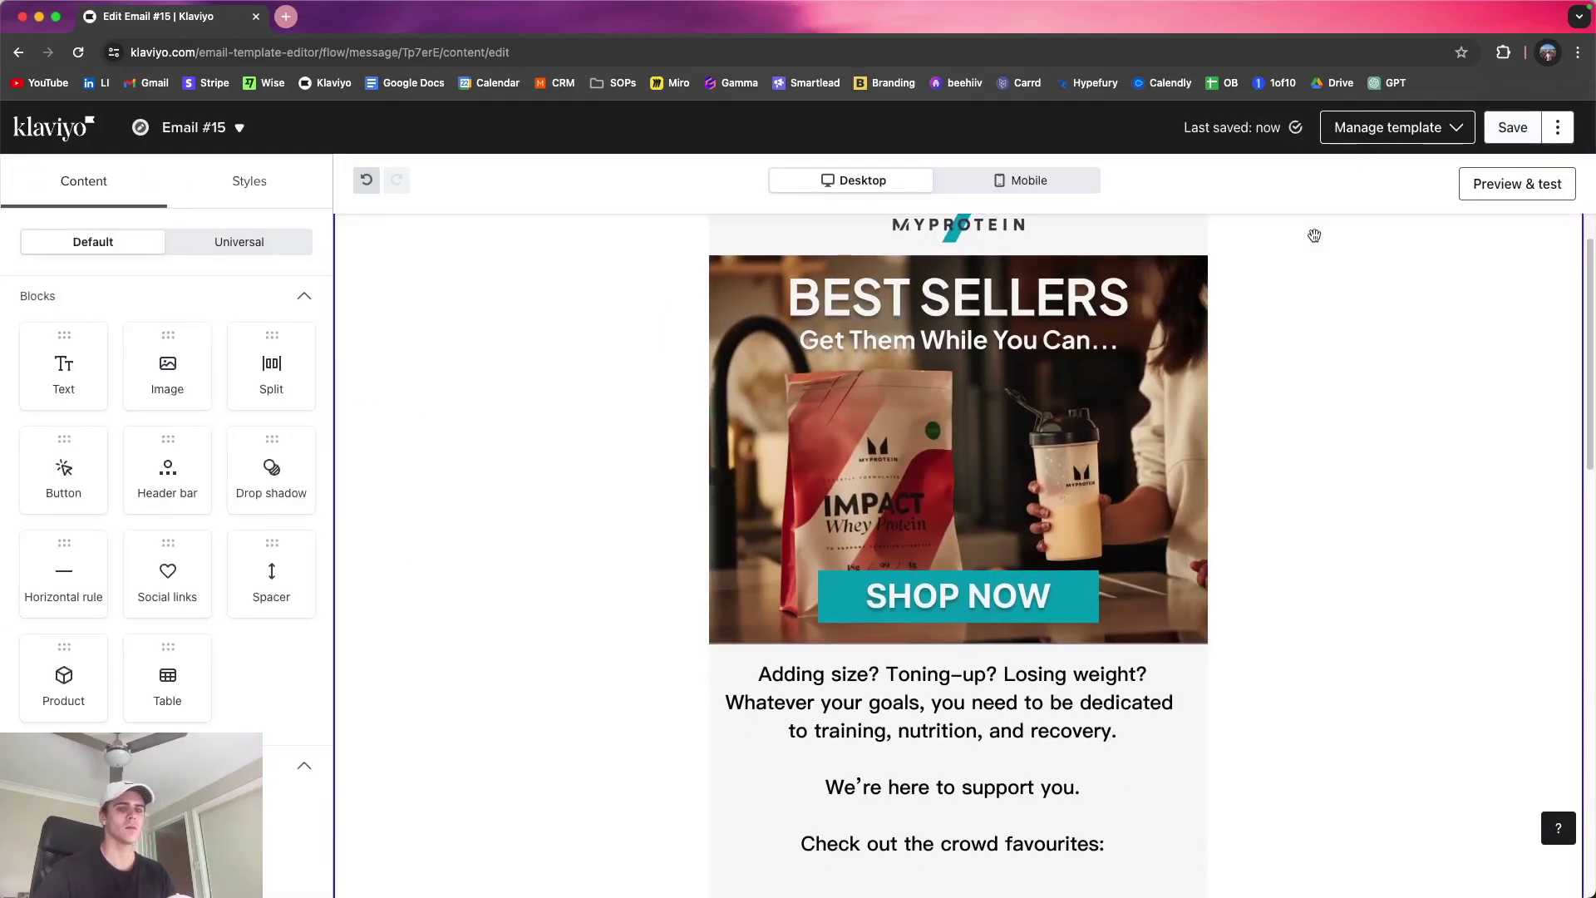
{"action": "scroll", "coordinate": [1293, 330], "scroll_direction": "up", "scroll_amount": 1}
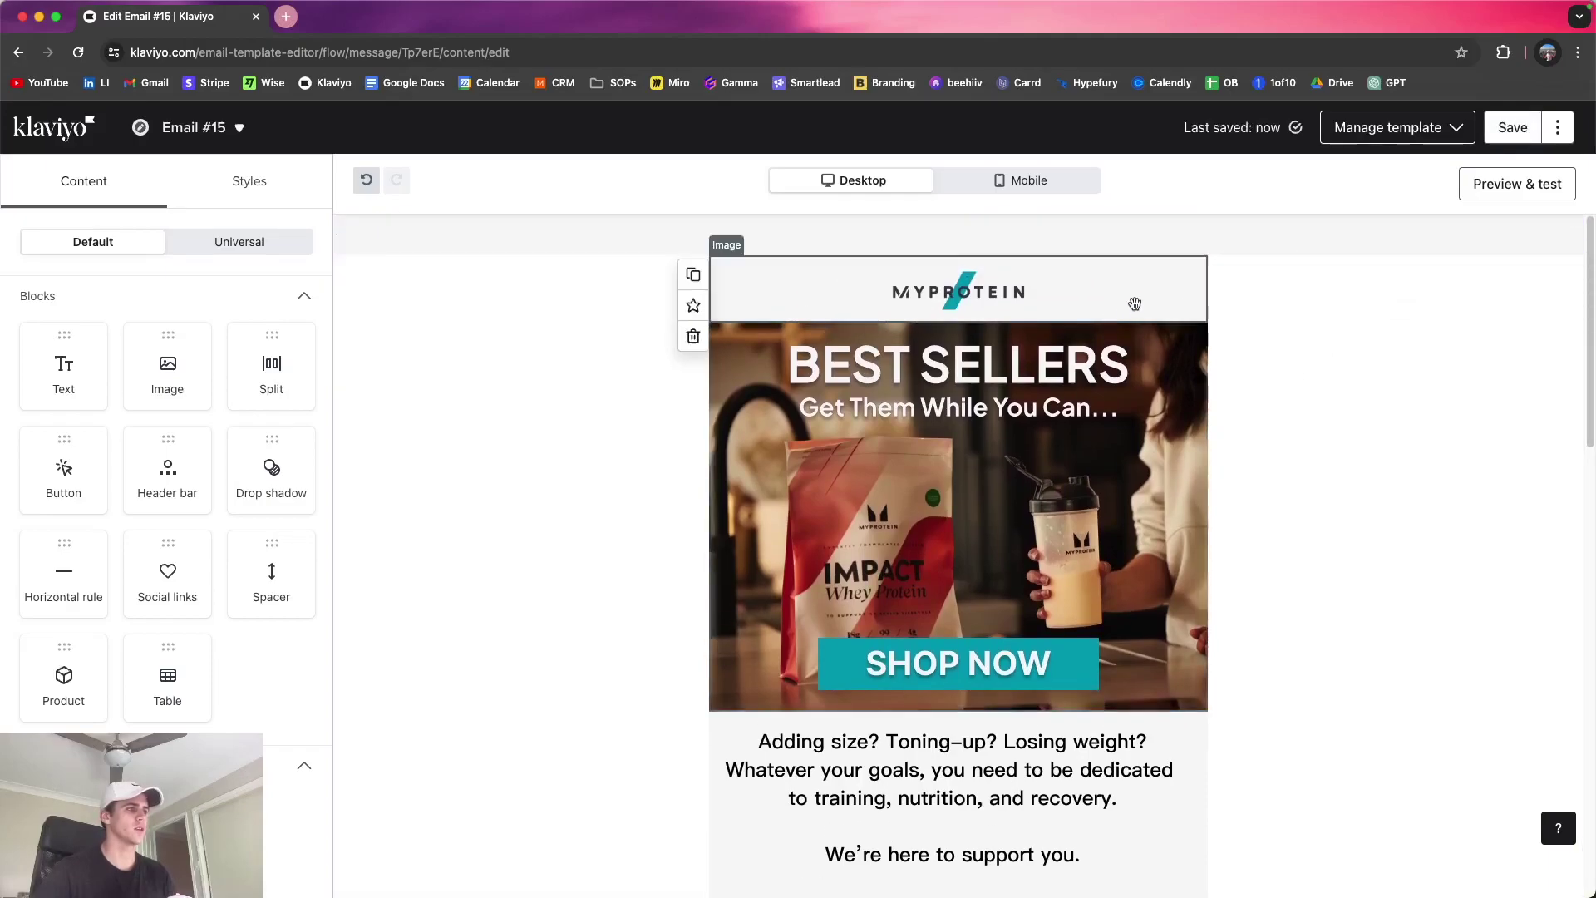
{"action": "scroll", "coordinate": [1138, 308], "scroll_direction": "down", "scroll_amount": 4}
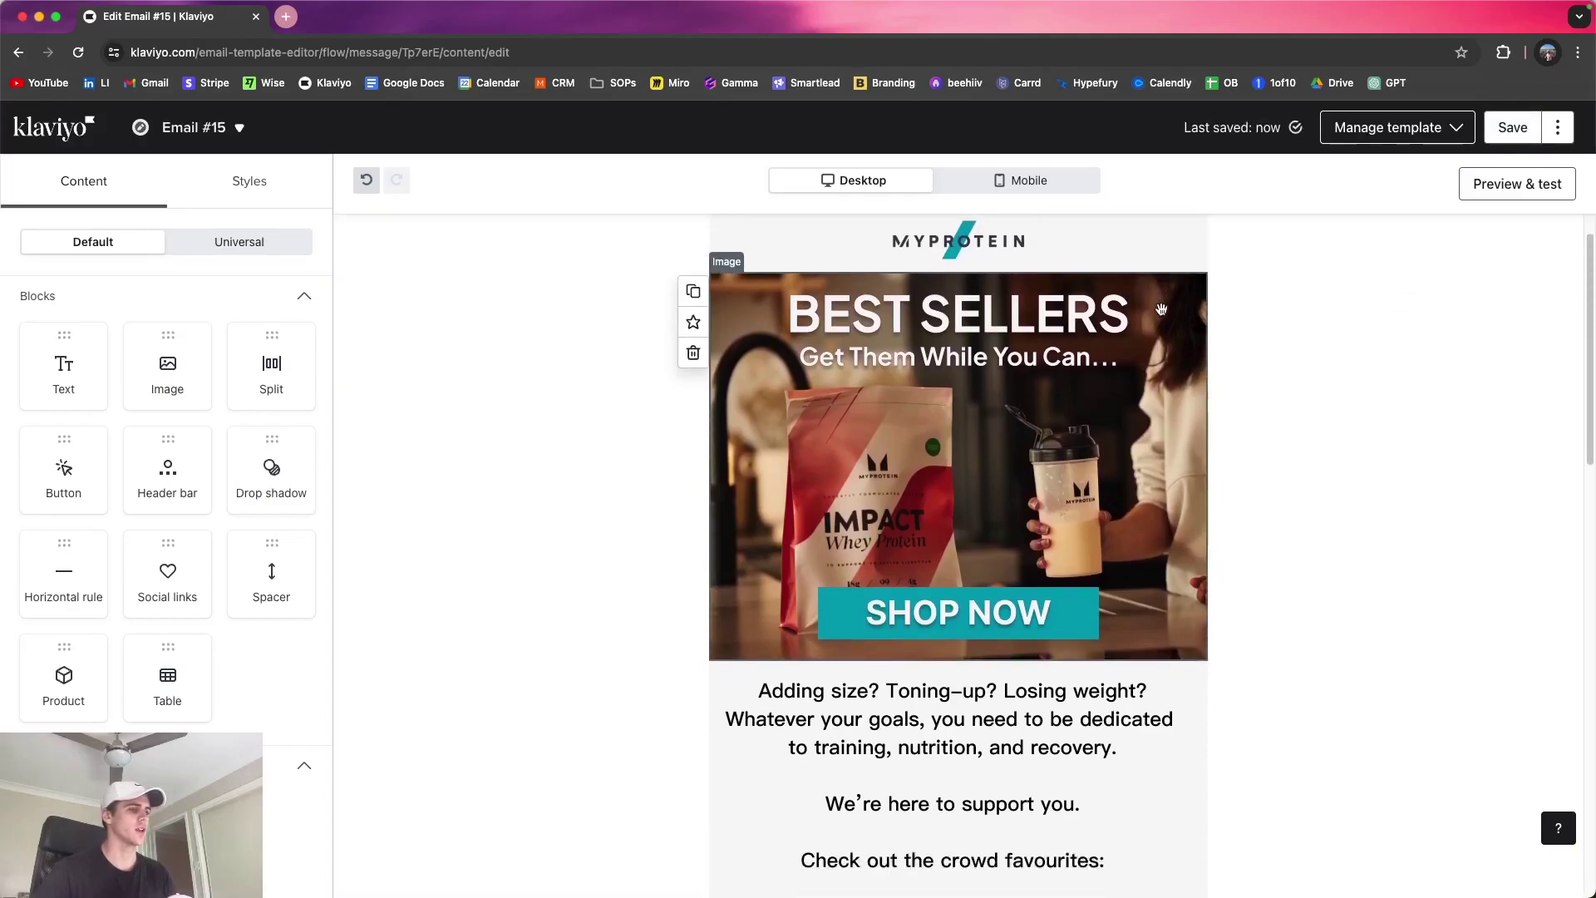
{"action": "scroll", "coordinate": [1137, 310], "scroll_direction": "down", "scroll_amount": 8}
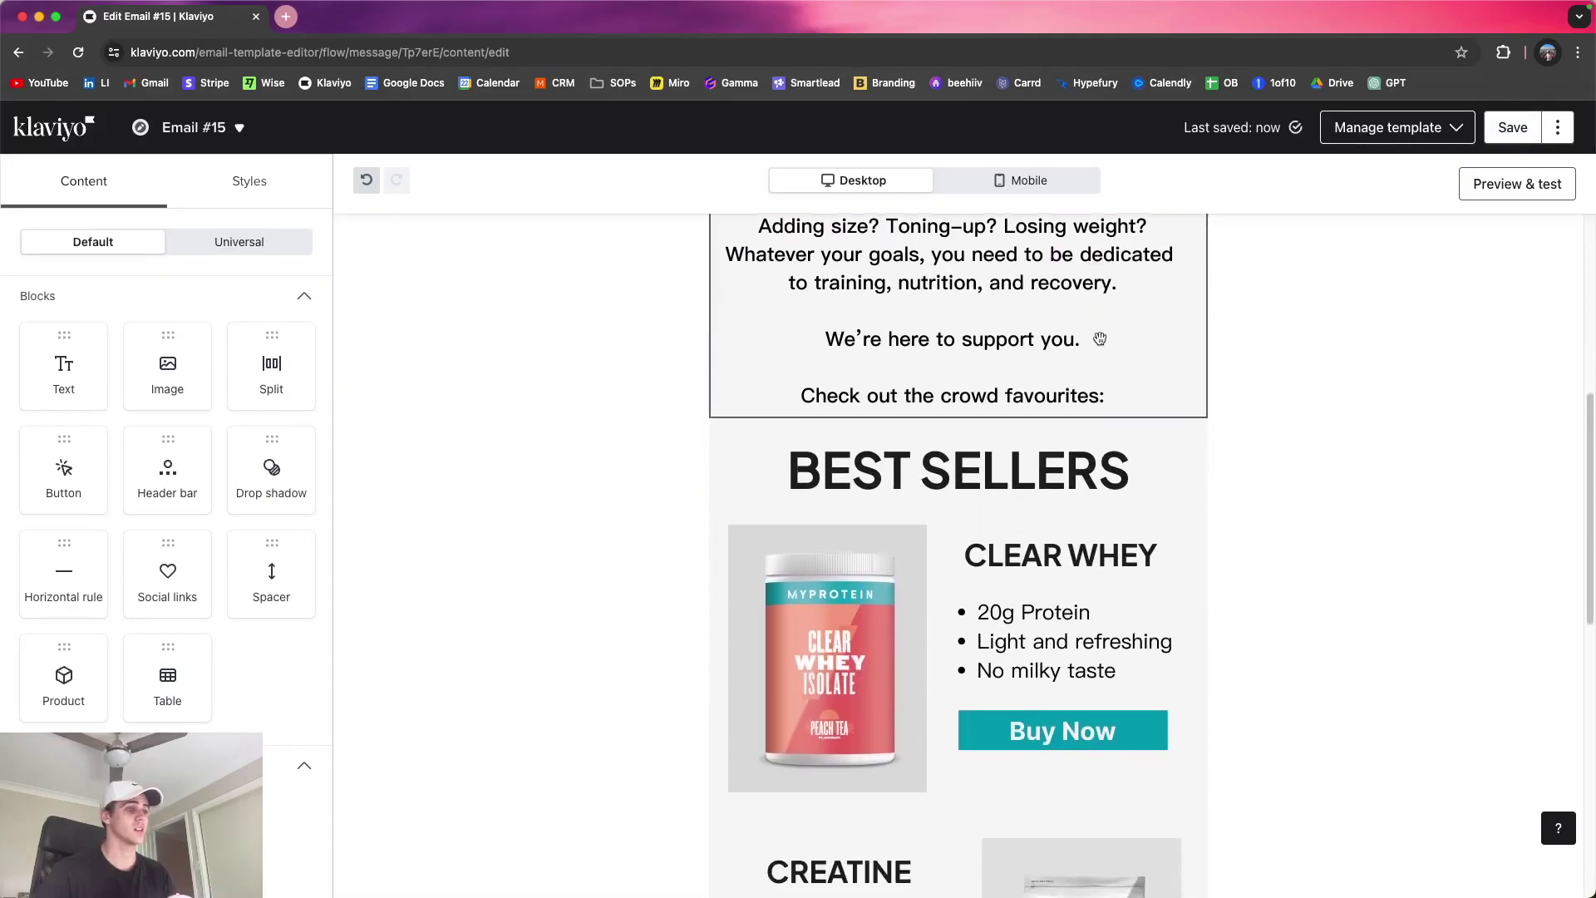
{"action": "scroll", "coordinate": [1170, 324], "scroll_direction": "down", "scroll_amount": 6}
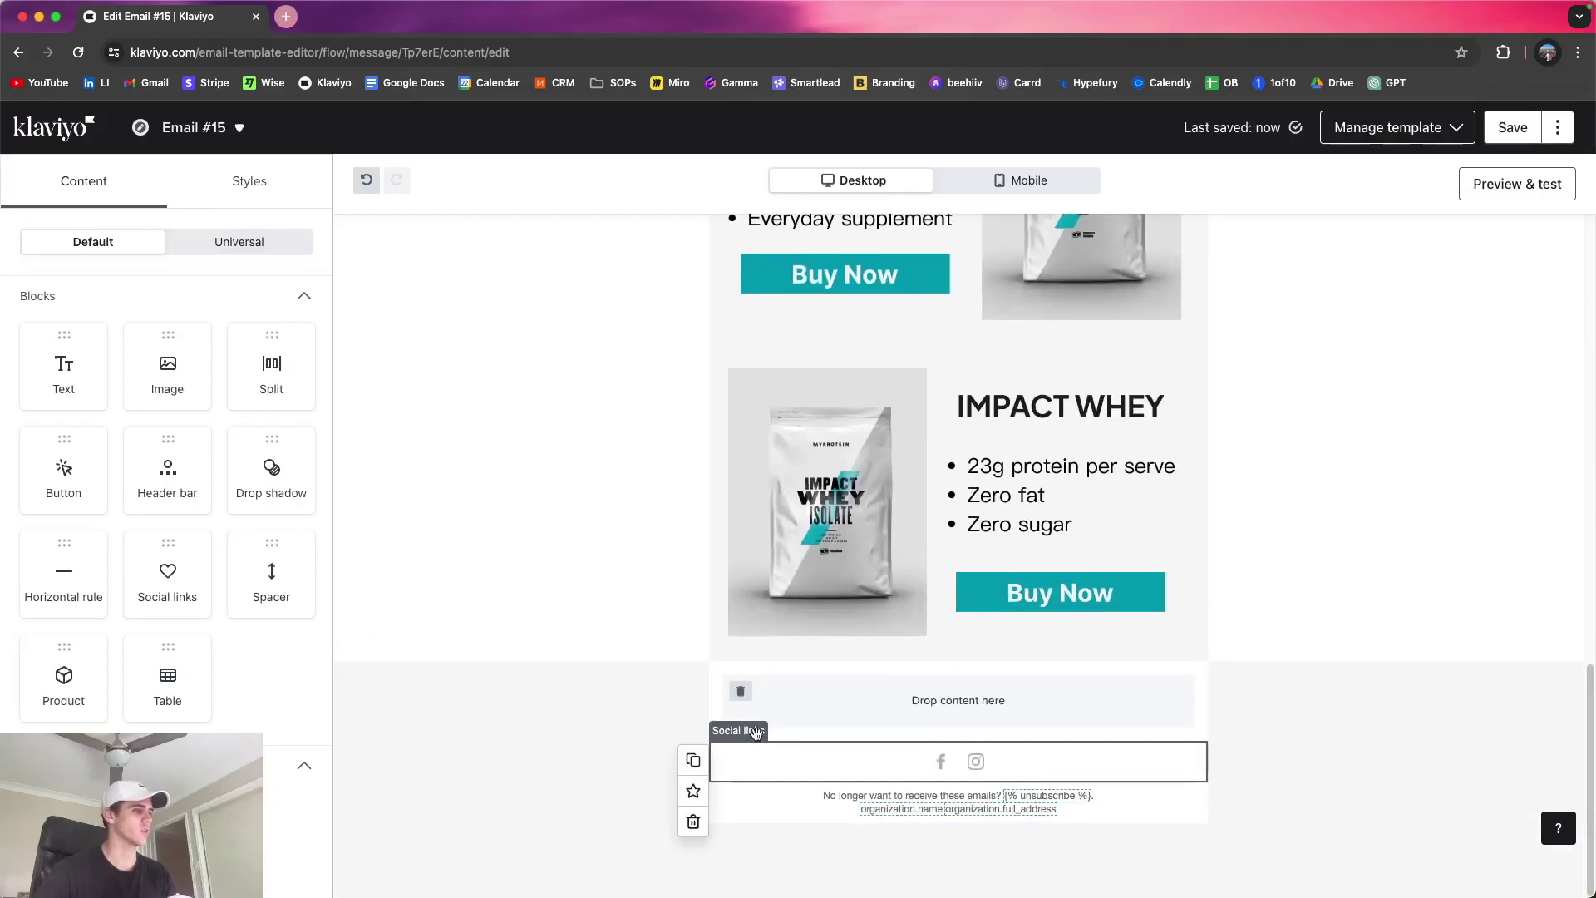
{"action": "left_click", "coordinate": [741, 692]}
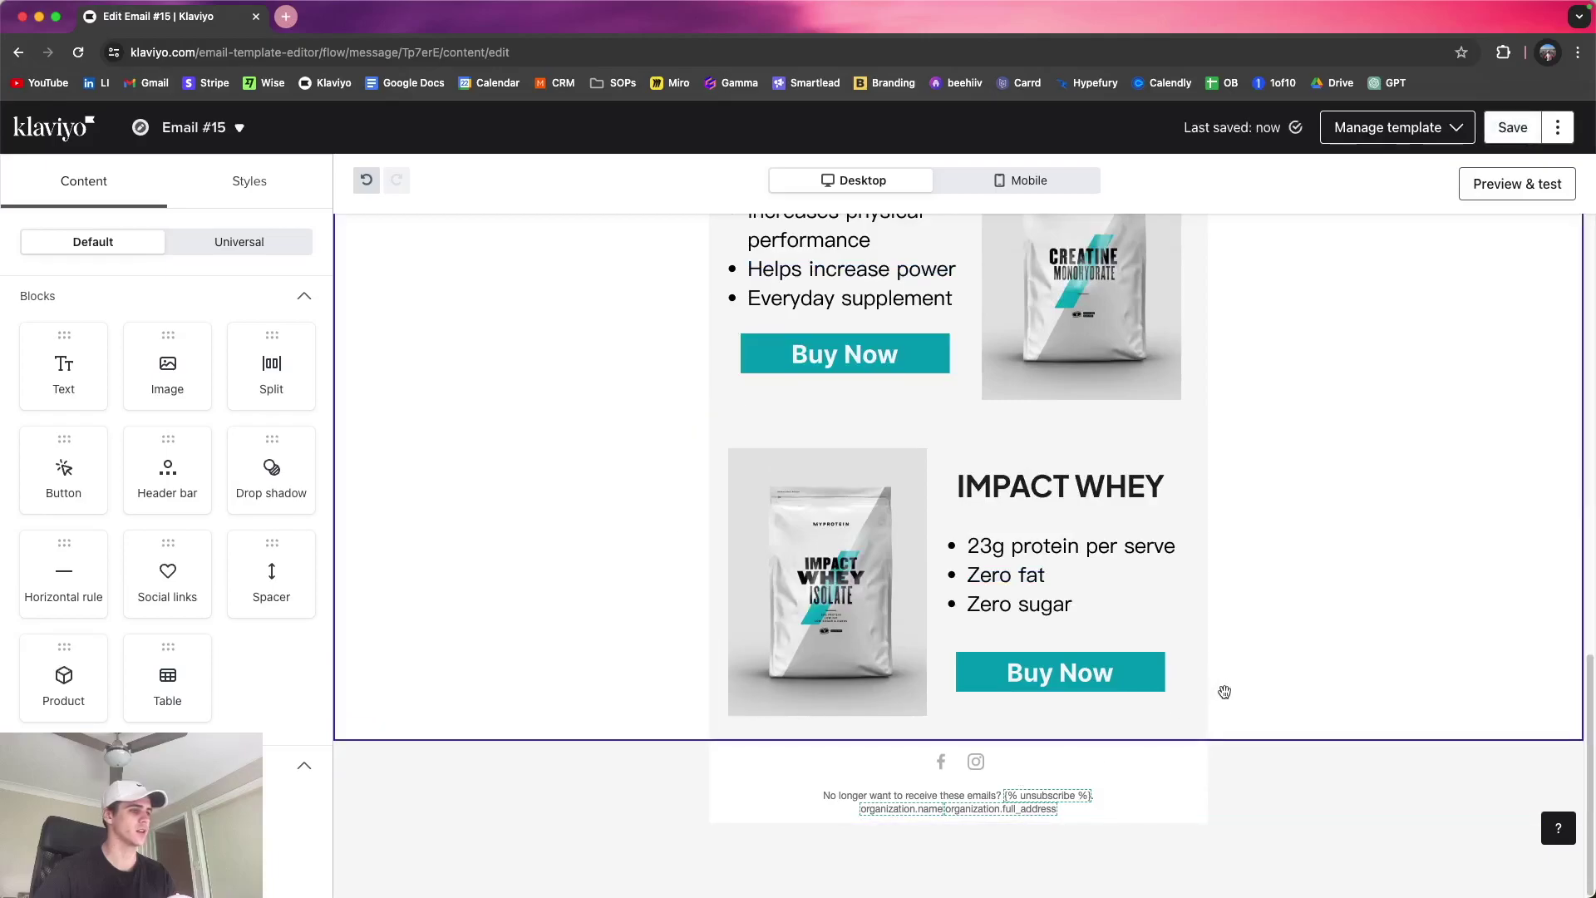
Step: Inspect the footer's unsubscribe text and the Facebook and Instagram link settings in the social links block
{"action": "left_click", "coordinate": [795, 775]}
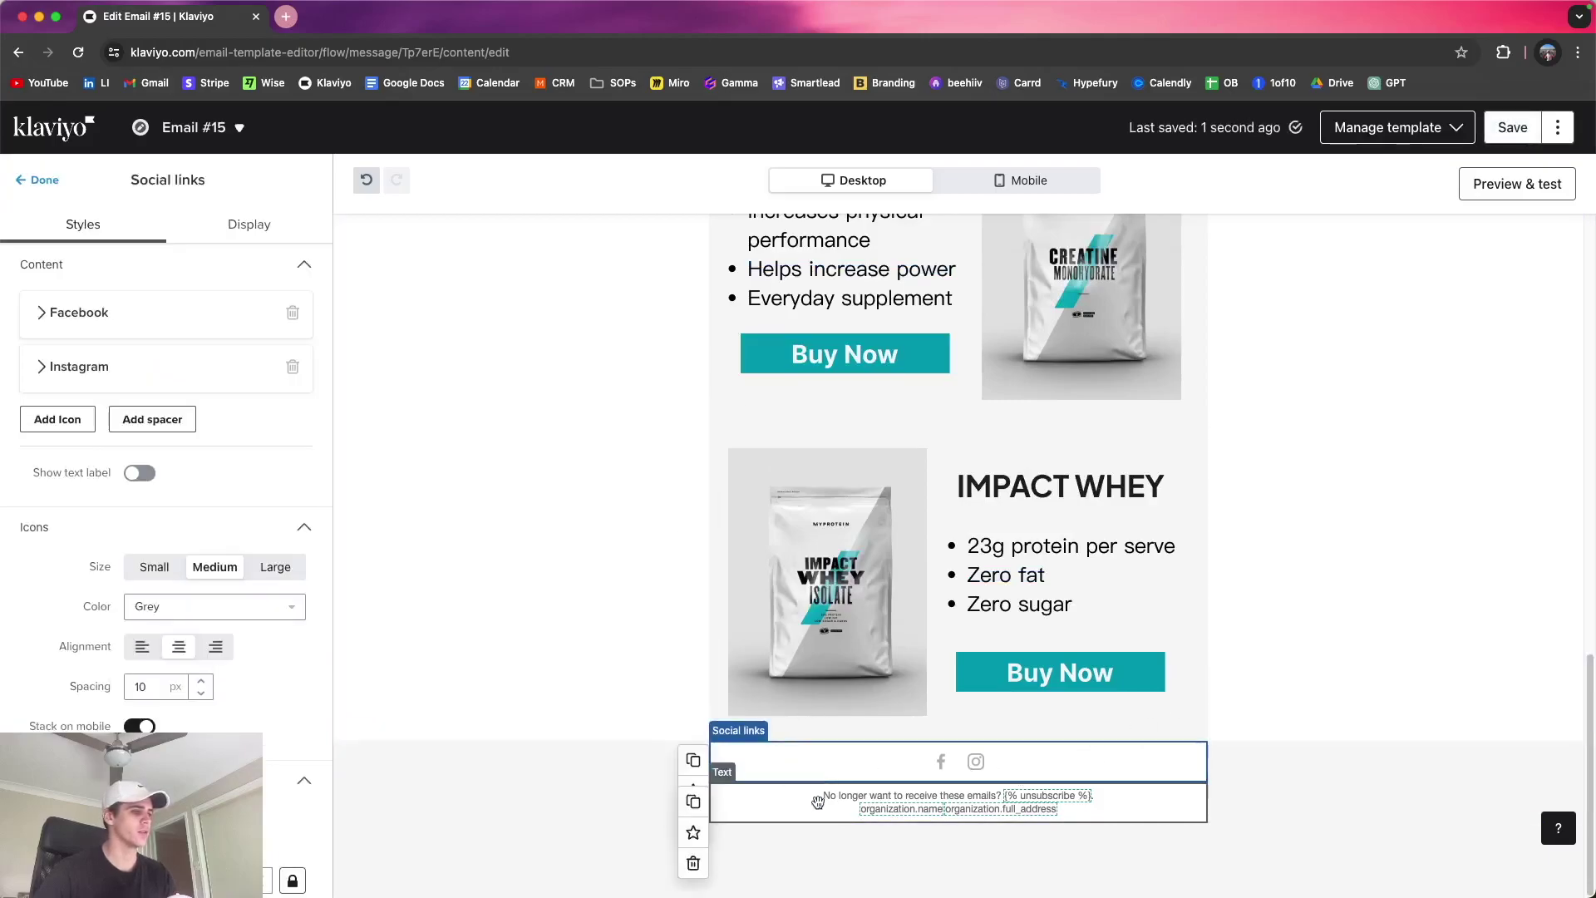
{"action": "left_click", "coordinate": [808, 806]}
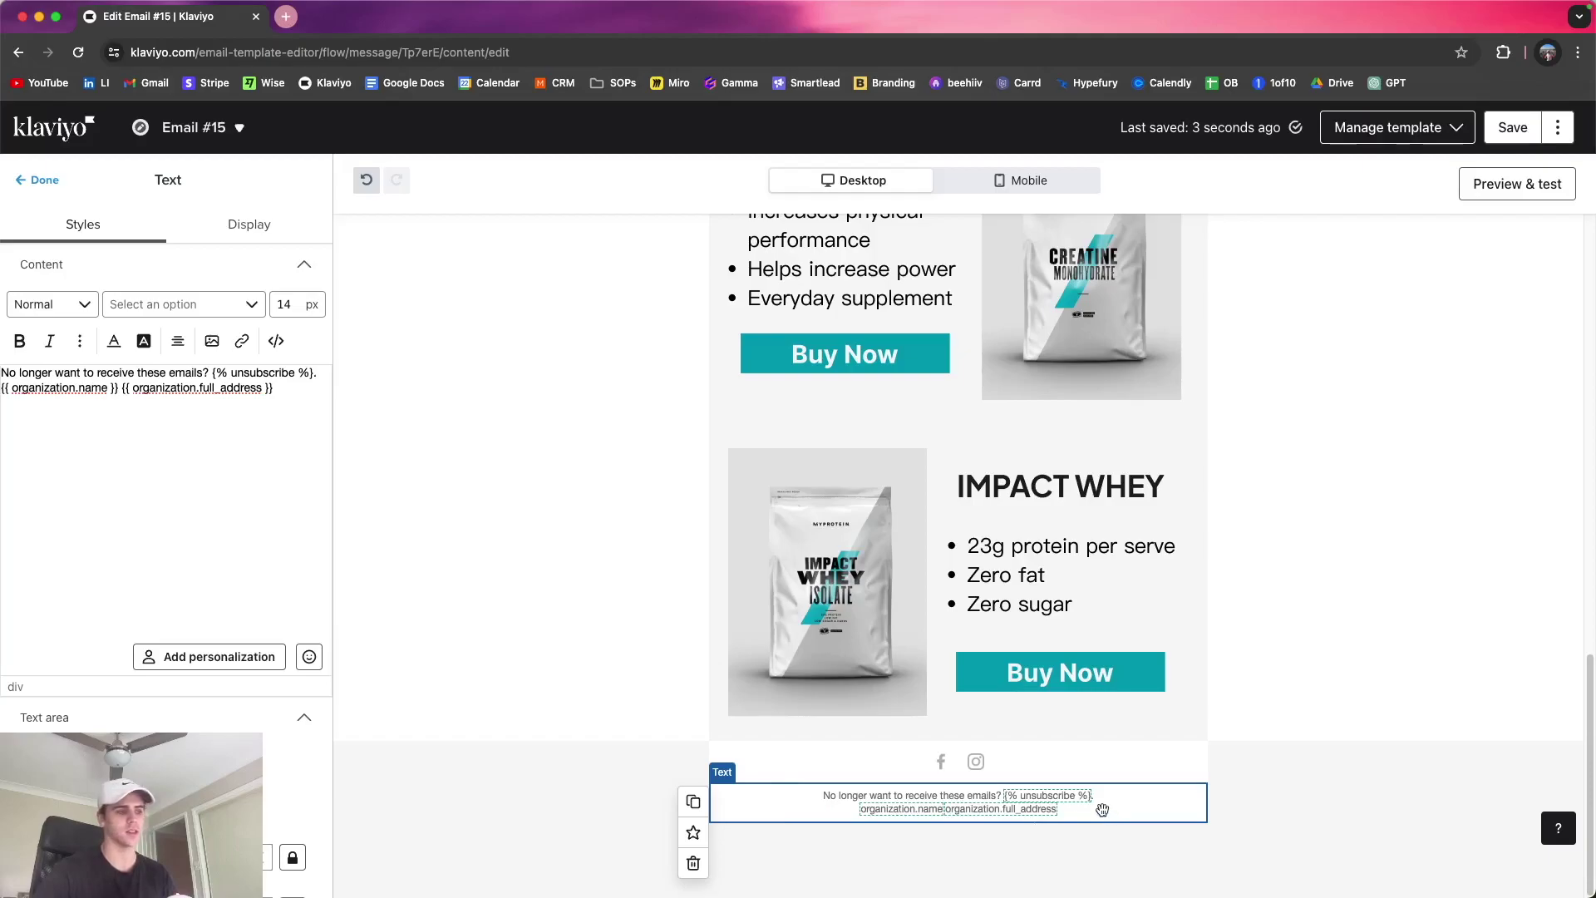
{"action": "left_click", "coordinate": [910, 763]}
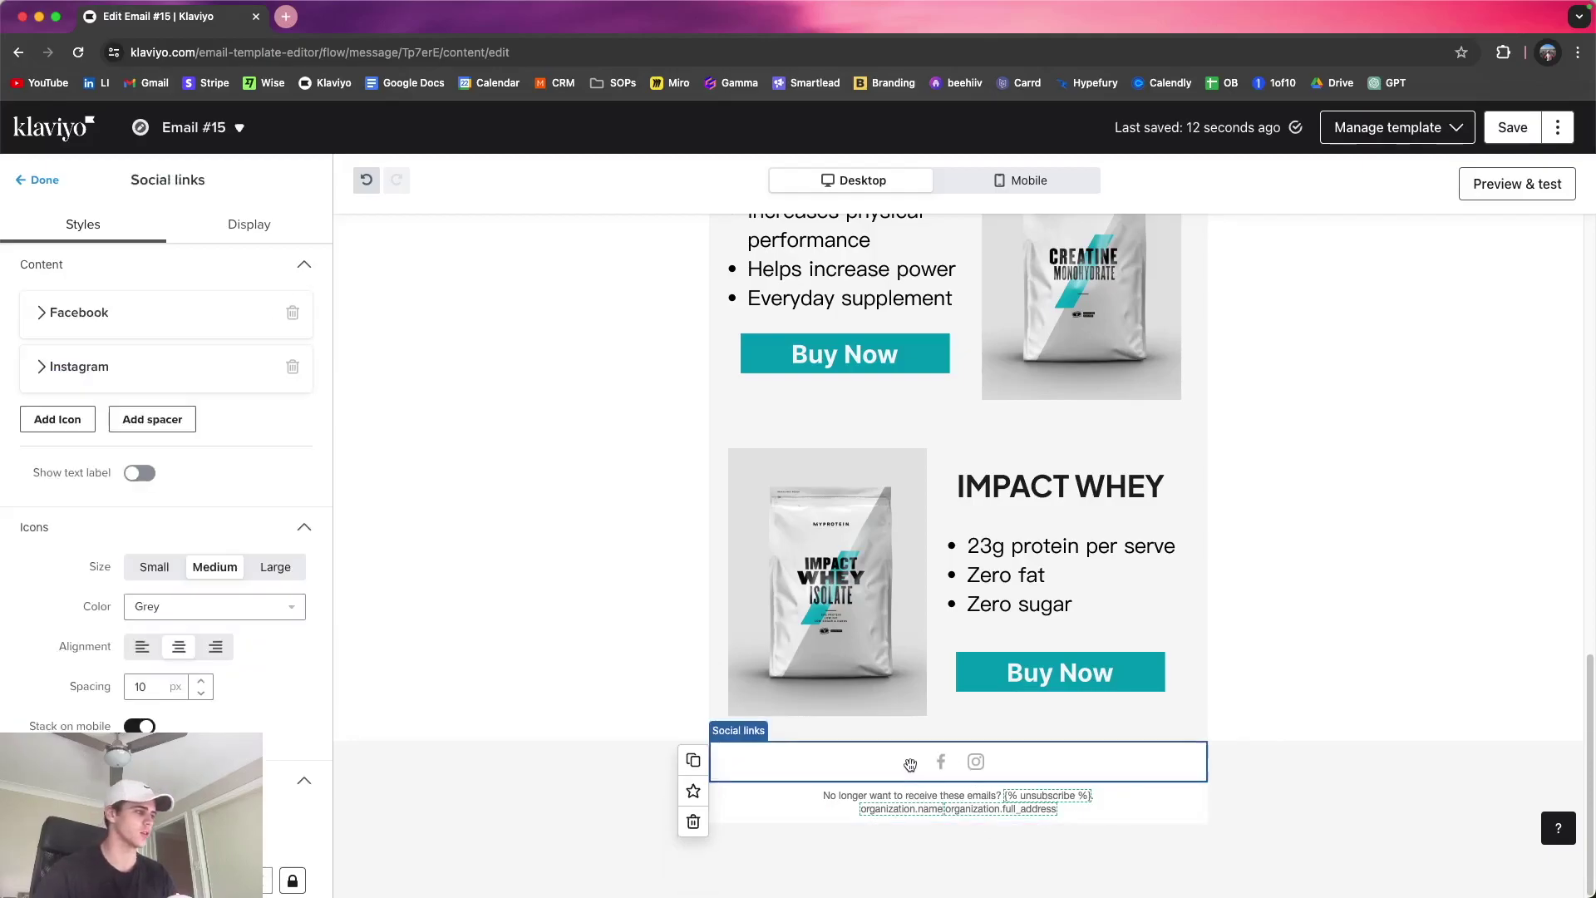
{"action": "left_click", "coordinate": [47, 312]}
{"action": "left_click", "coordinate": [59, 492]}
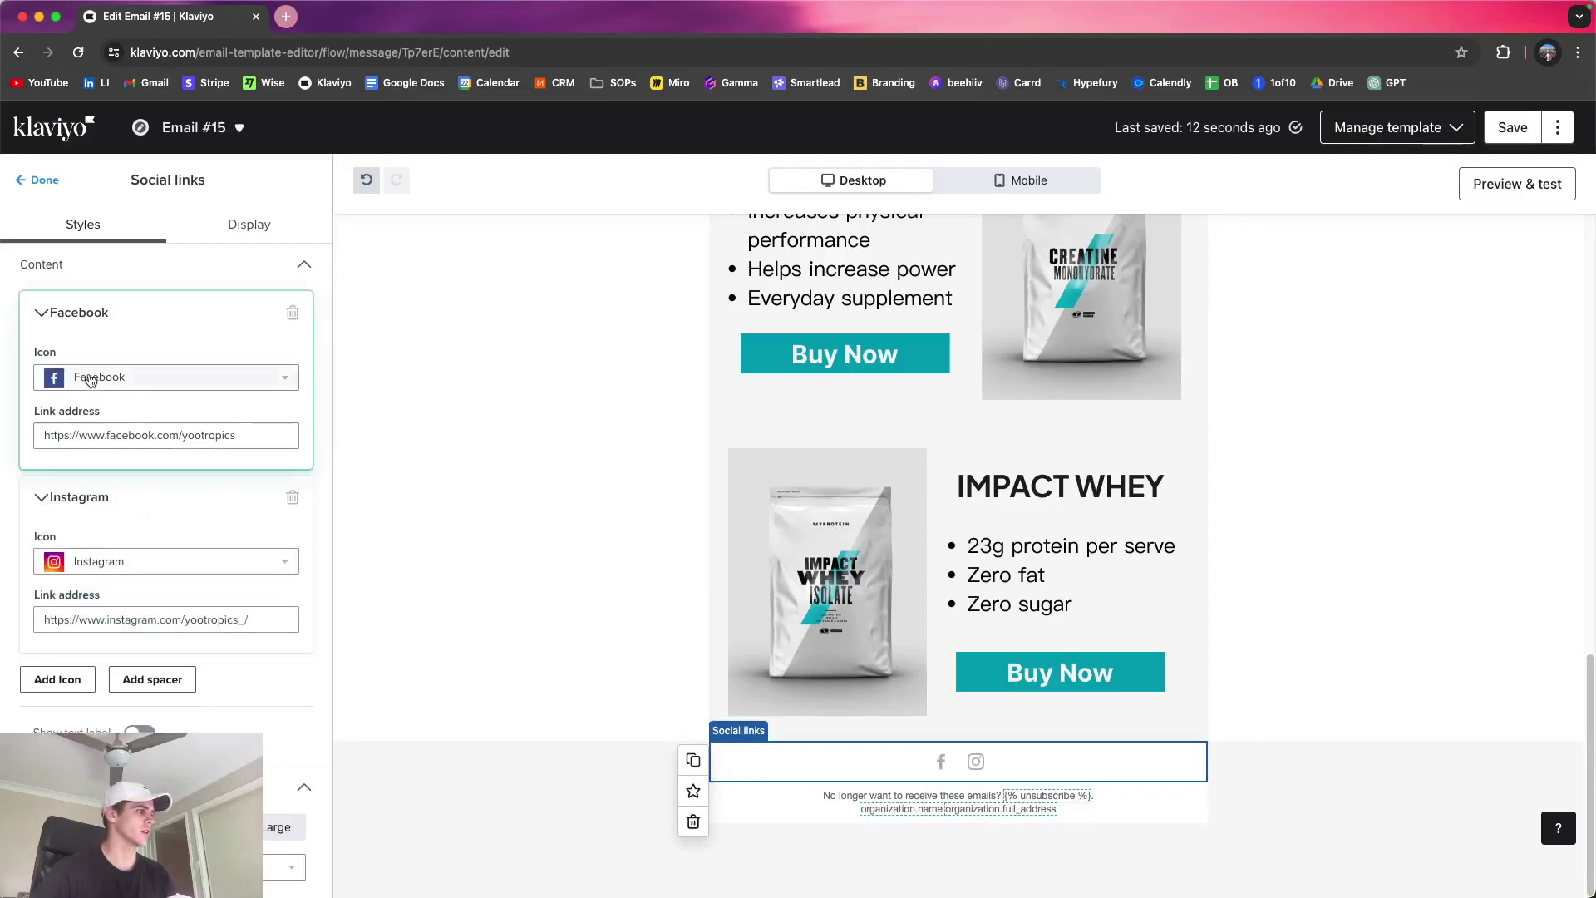
{"action": "left_click", "coordinate": [67, 314]}
{"action": "left_click", "coordinate": [63, 367]}
{"action": "scroll", "coordinate": [932, 459], "scroll_direction": "up", "scroll_amount": 15}
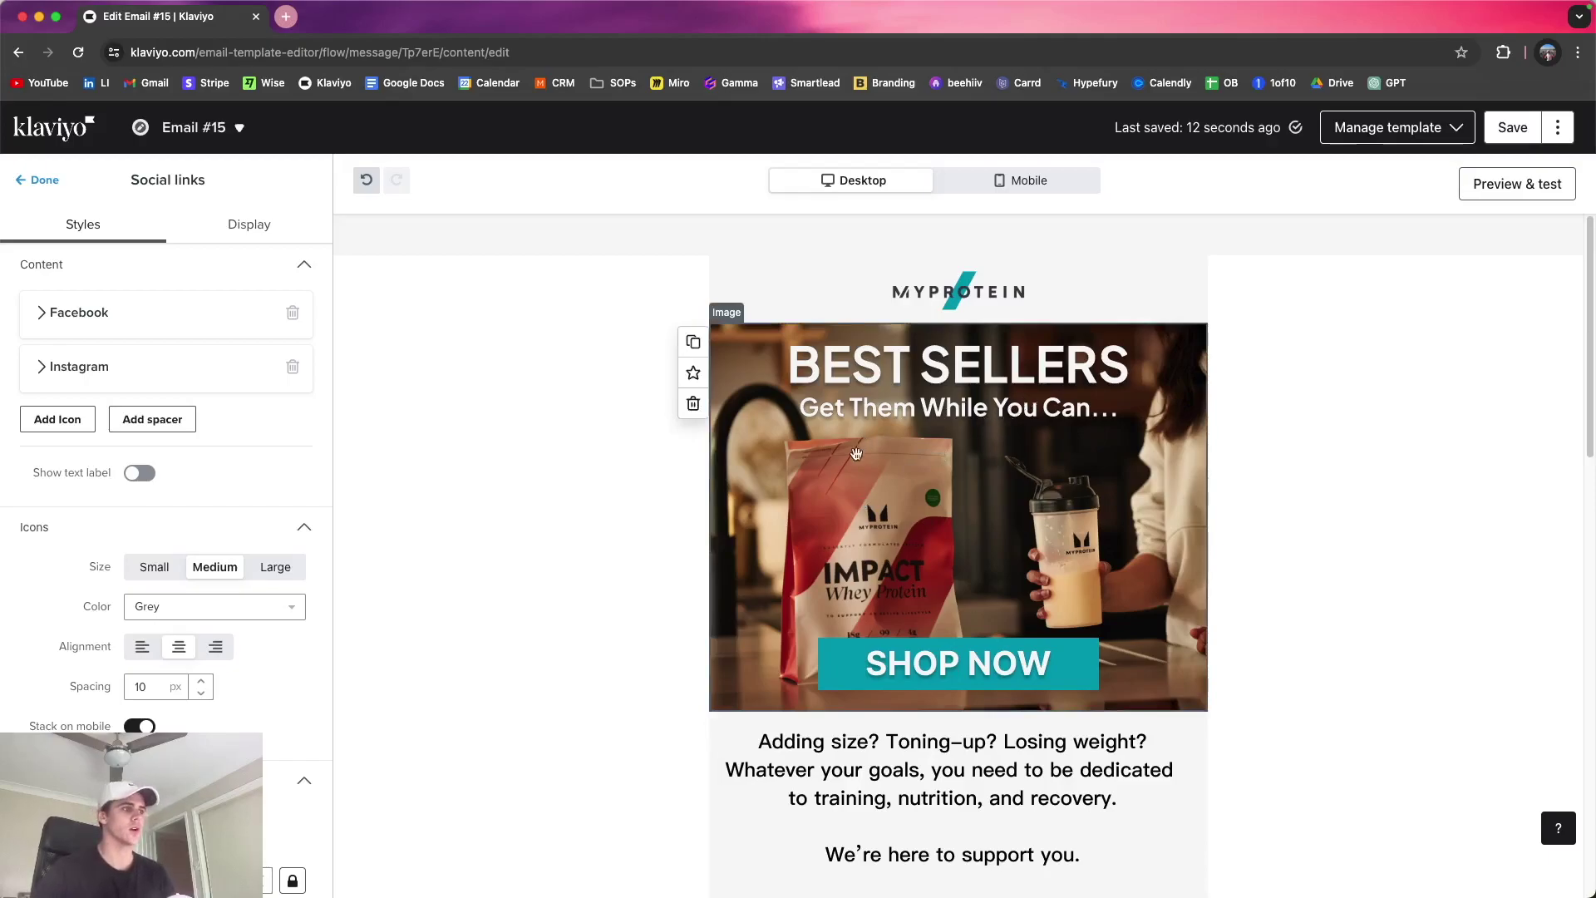
Step: Review the alt text and link address settings of the hero, Clear Whey, Creatine, Impact Whey and header logo image blocks
{"action": "left_click", "coordinate": [1009, 559]}
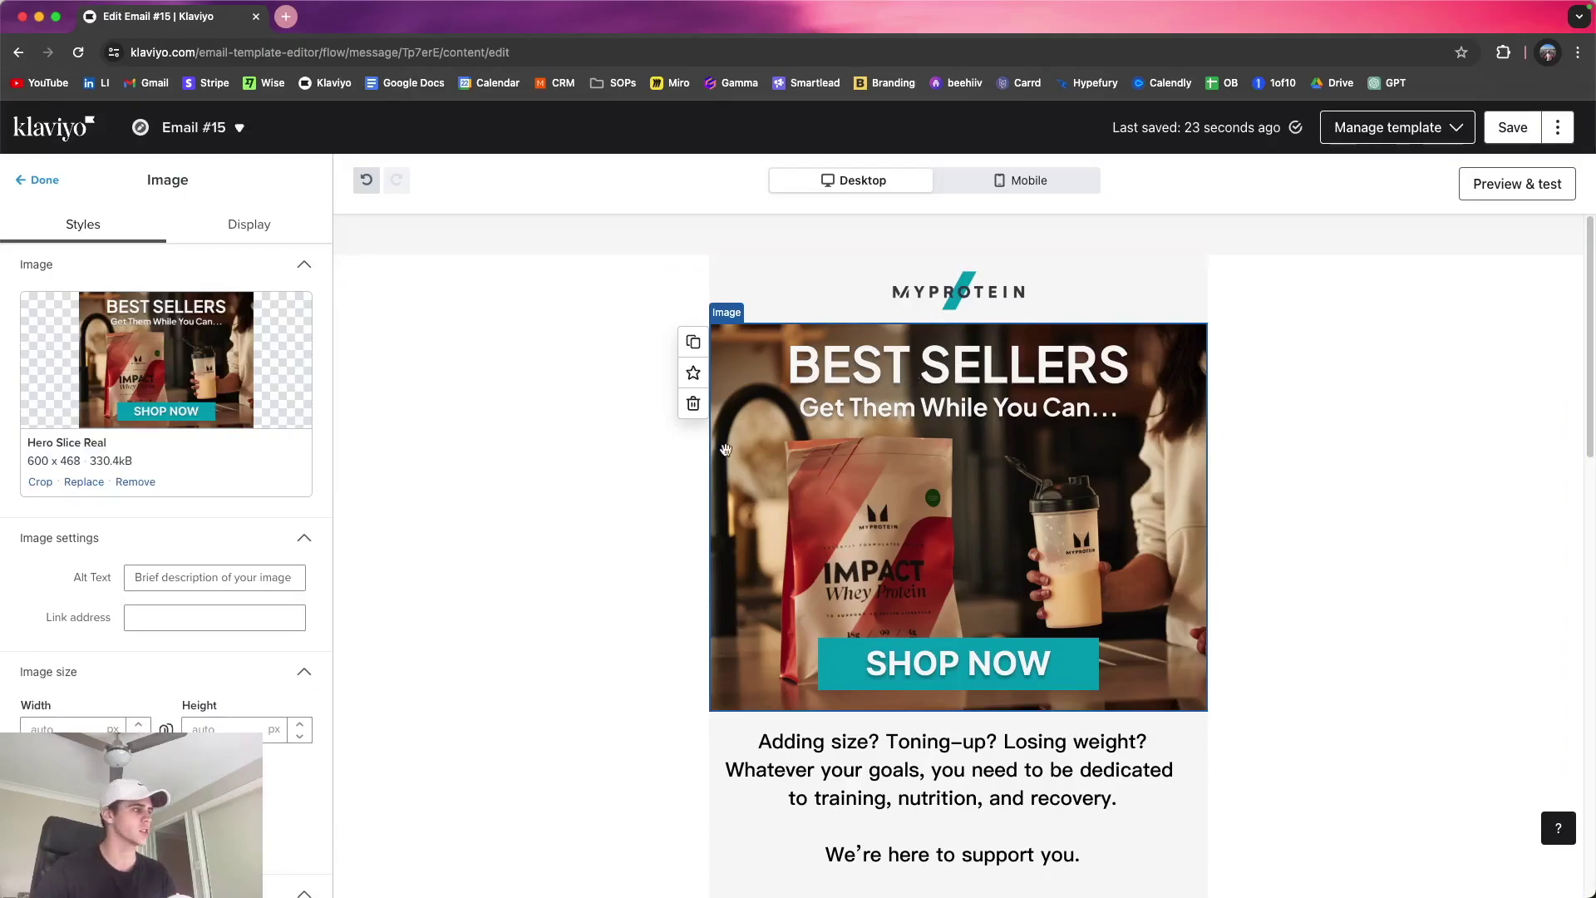
{"action": "left_click", "coordinate": [247, 611]}
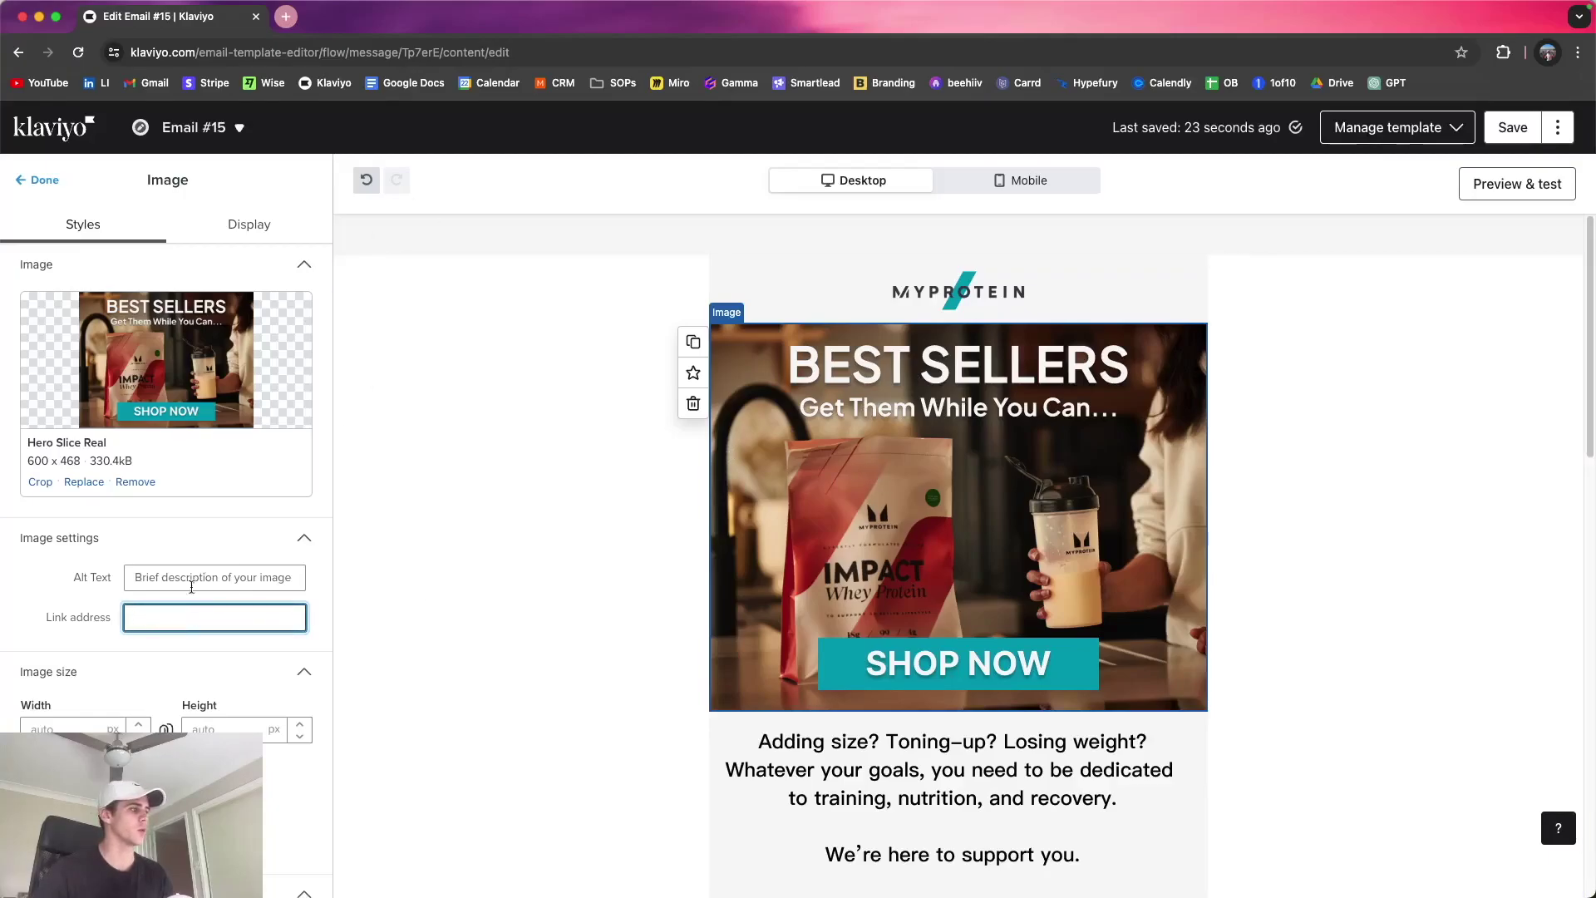
{"action": "scroll", "coordinate": [935, 496], "scroll_direction": "down", "scroll_amount": 8}
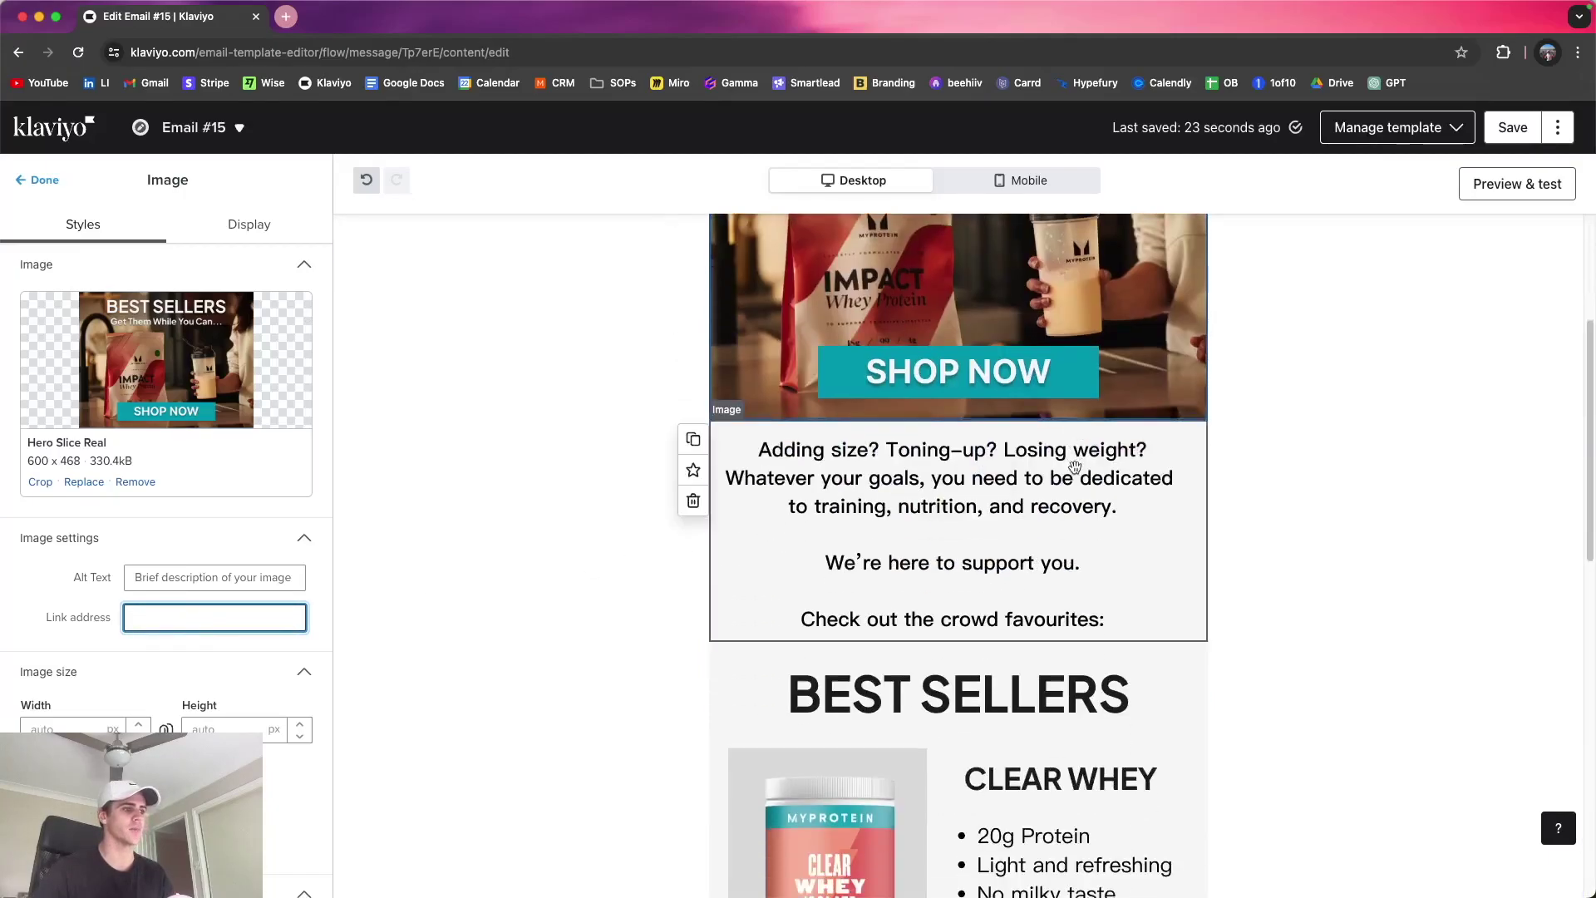
{"action": "left_click", "coordinate": [1004, 532]}
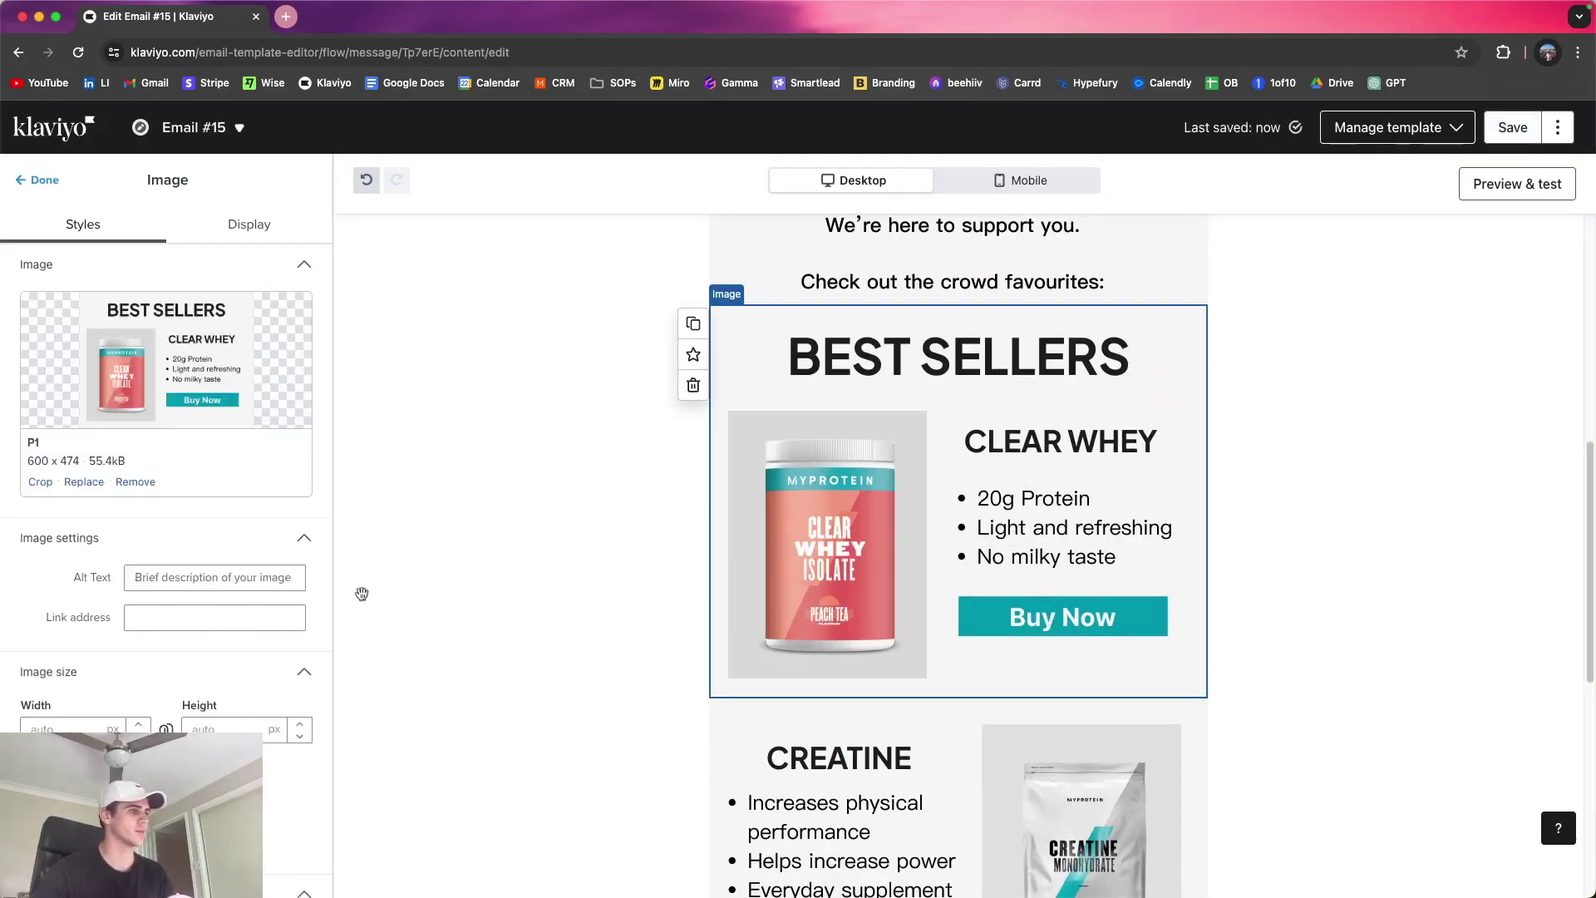
{"action": "scroll", "coordinate": [906, 416], "scroll_direction": "down", "scroll_amount": 4}
{"action": "left_click", "coordinate": [904, 427]}
{"action": "scroll", "coordinate": [693, 517], "scroll_direction": "down", "scroll_amount": 3}
{"action": "left_click", "coordinate": [841, 481]}
{"action": "scroll", "coordinate": [910, 449], "scroll_direction": "up", "scroll_amount": 10}
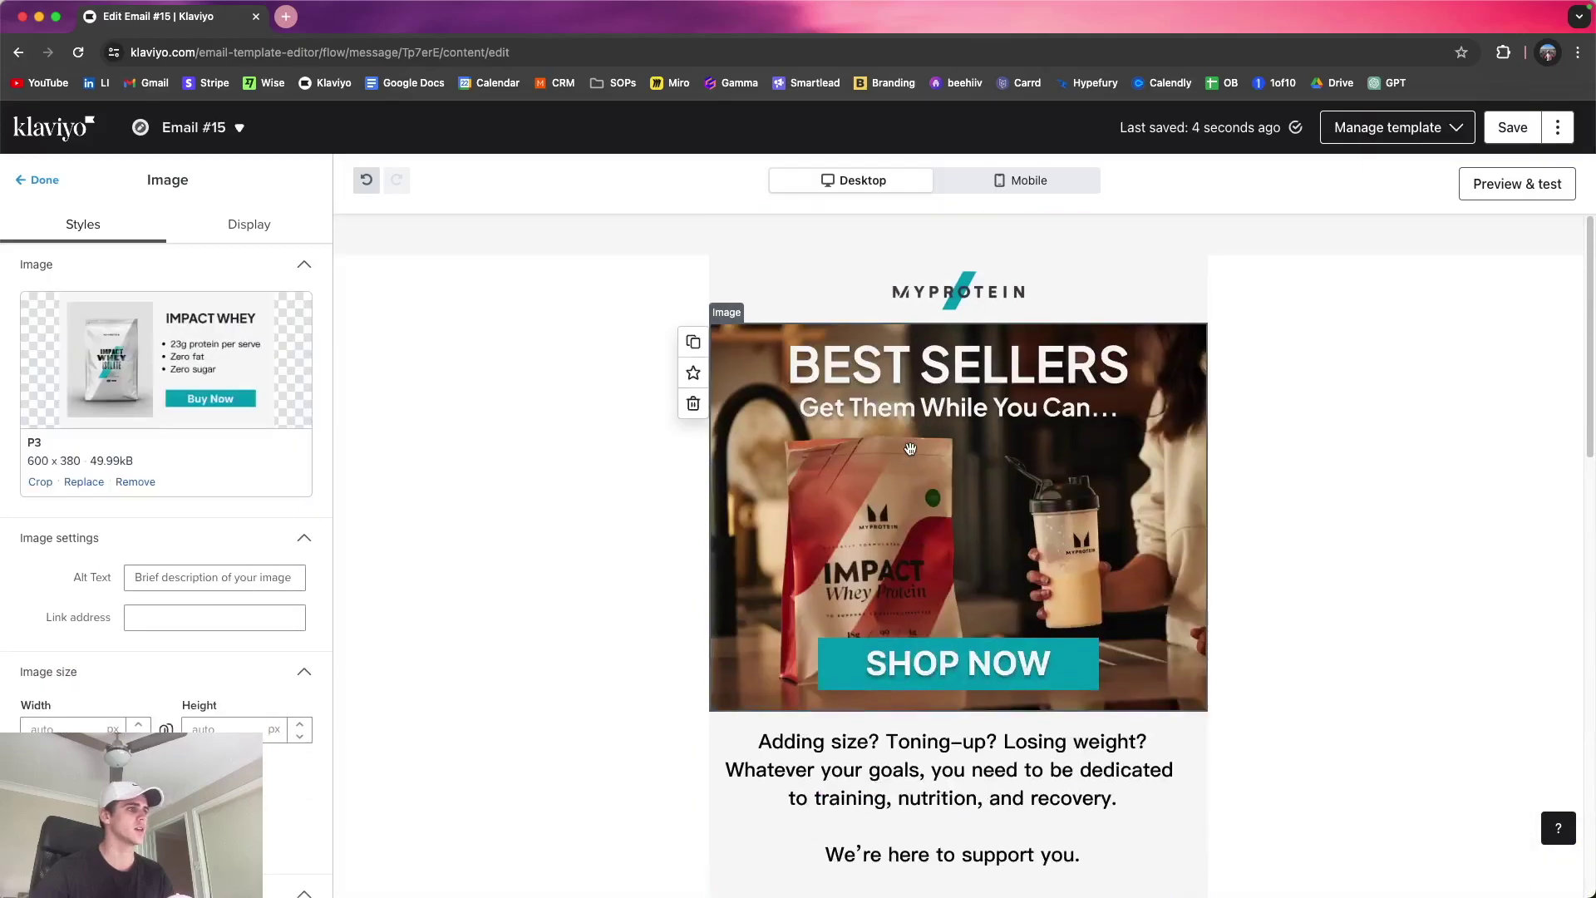
{"action": "left_click", "coordinate": [930, 301]}
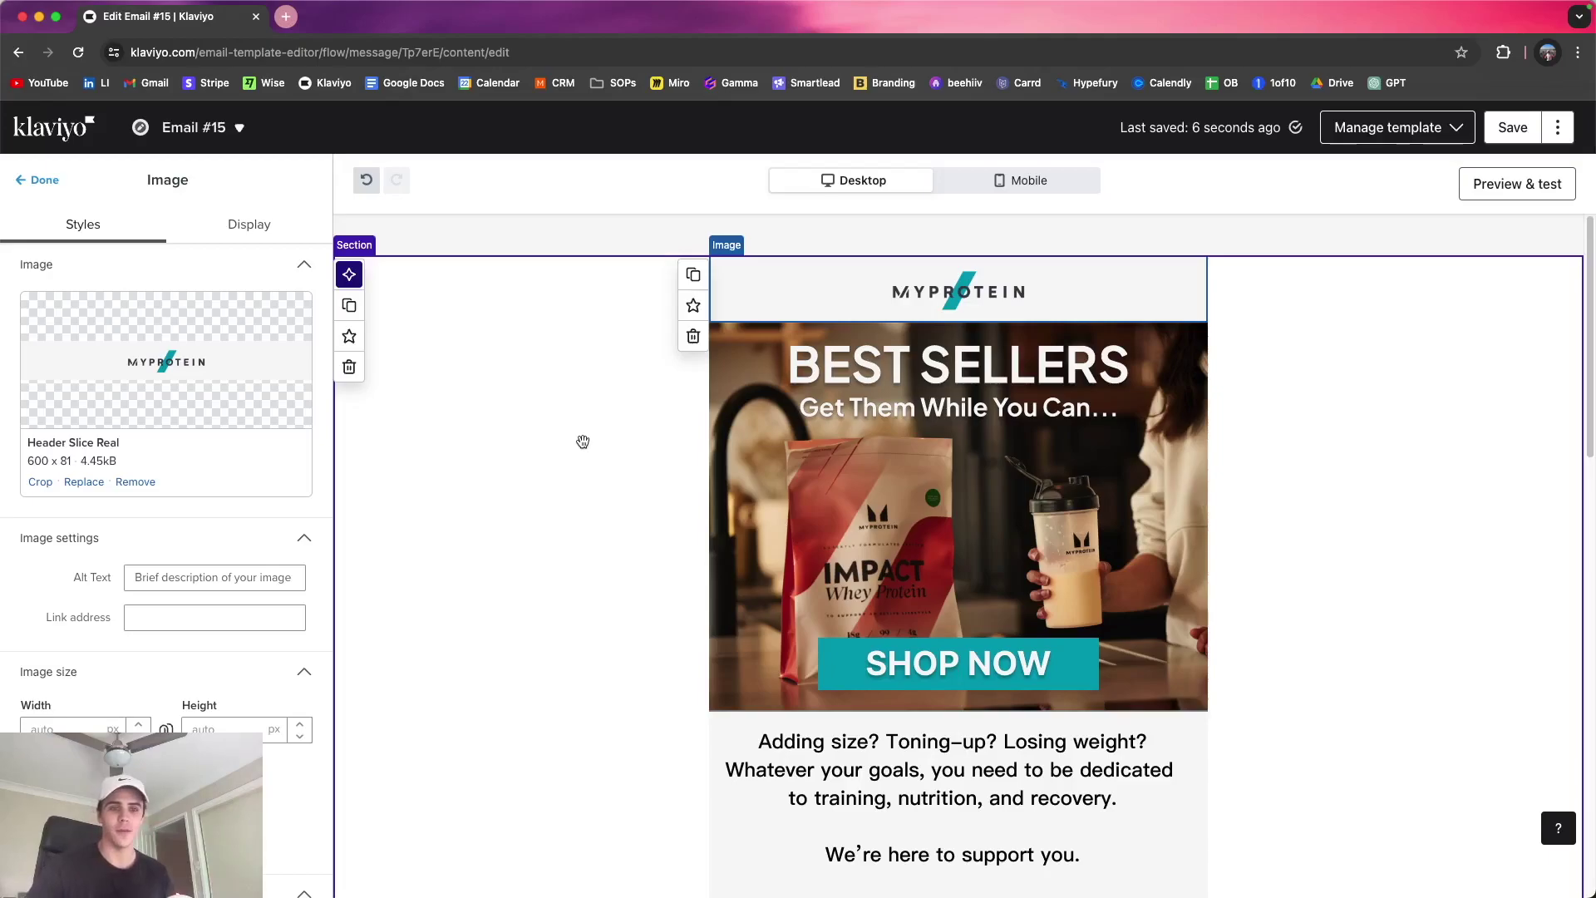
{"action": "scroll", "coordinate": [914, 424], "scroll_direction": "down", "scroll_amount": 6}
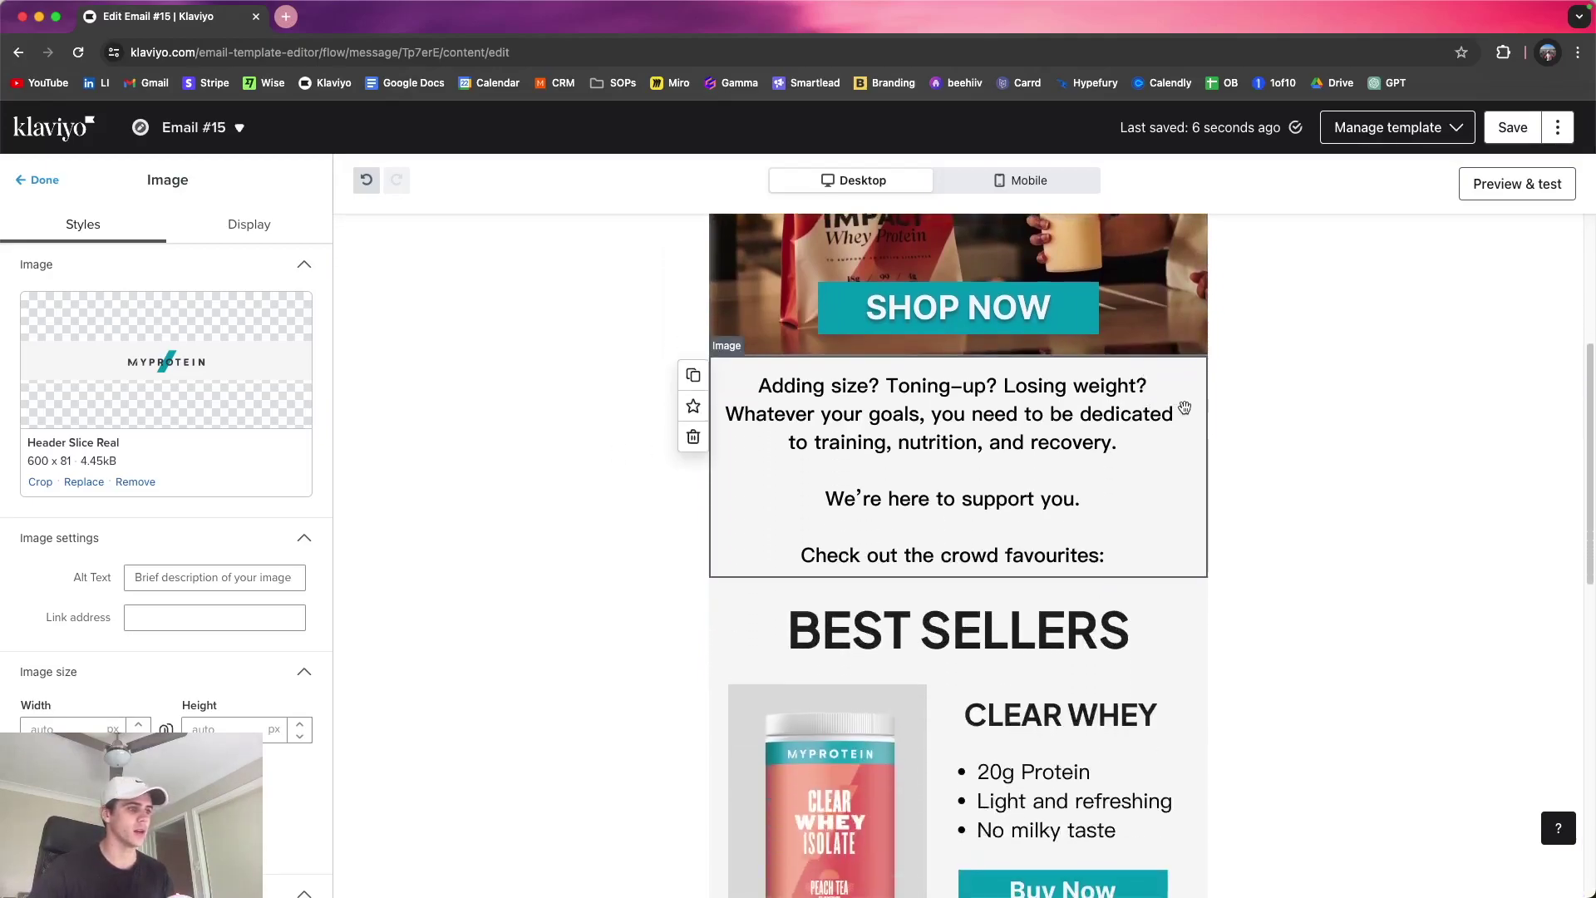